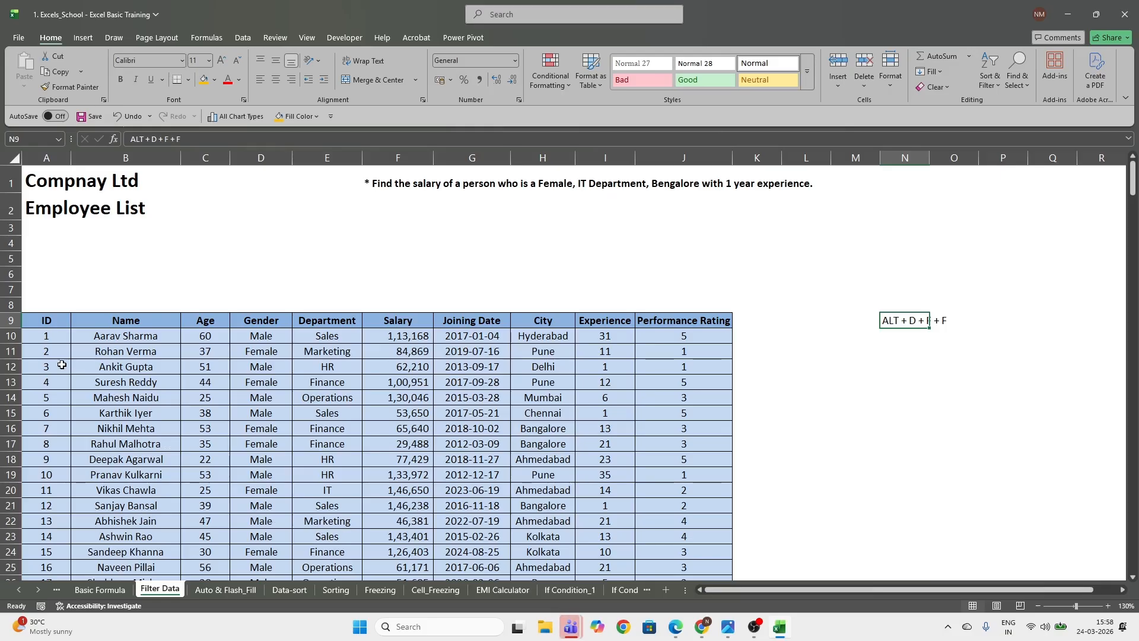
Add filter buttons to the header row A9:J9 of the employee table, and undo that change
left_click(51, 322)
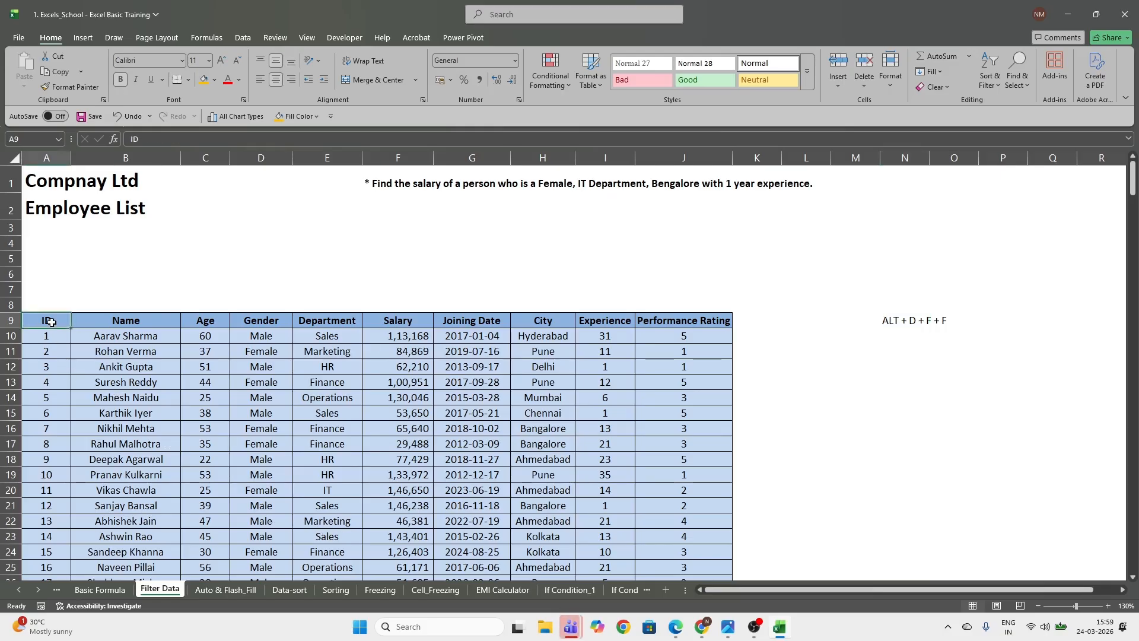
key("ctrl+shift+Right")
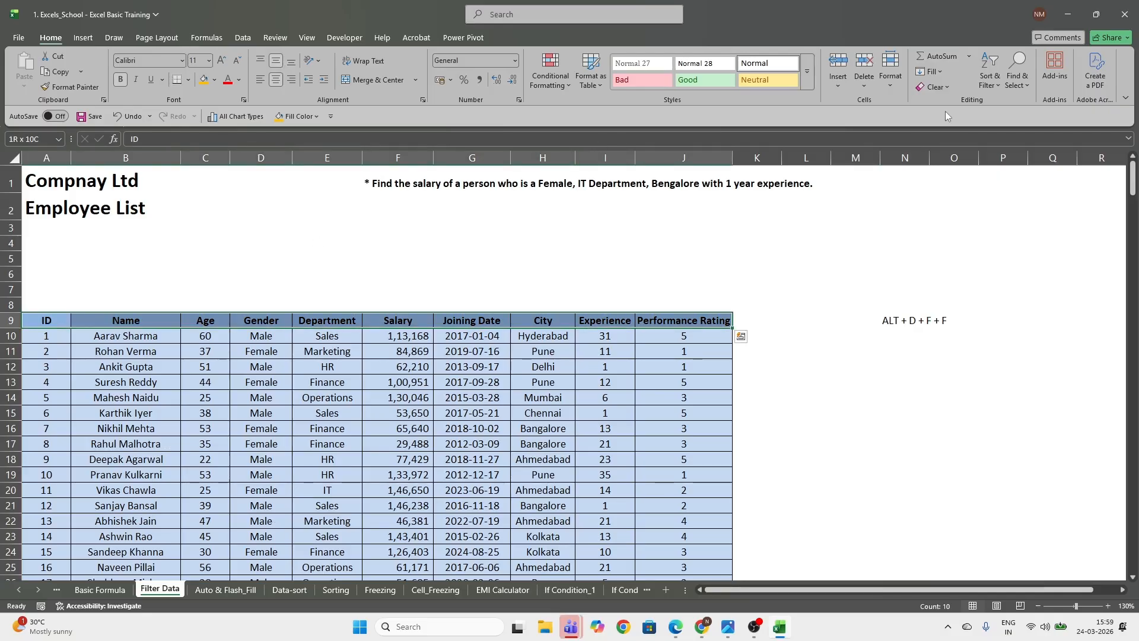
left_click(996, 89)
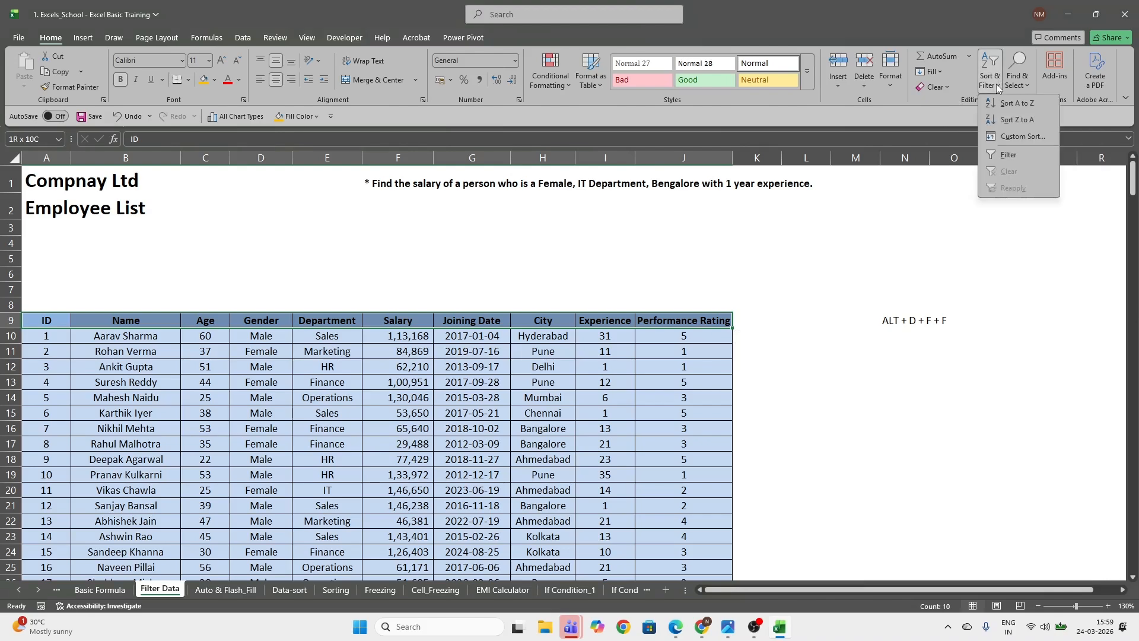
left_click(1011, 156)
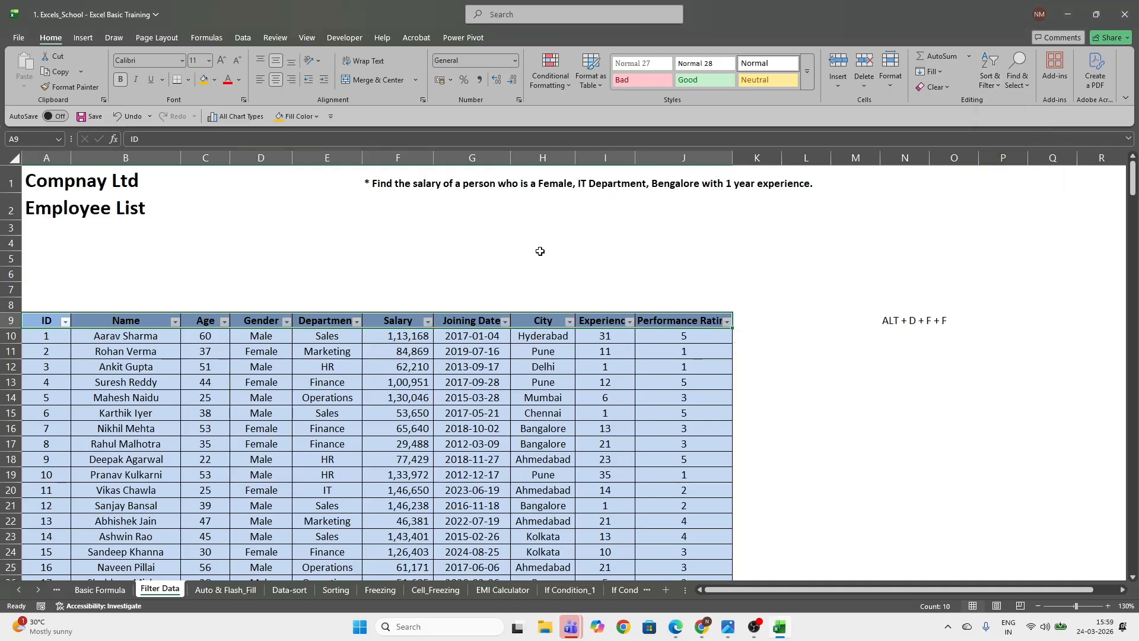
left_click(543, 351)
key("ctrl+z")
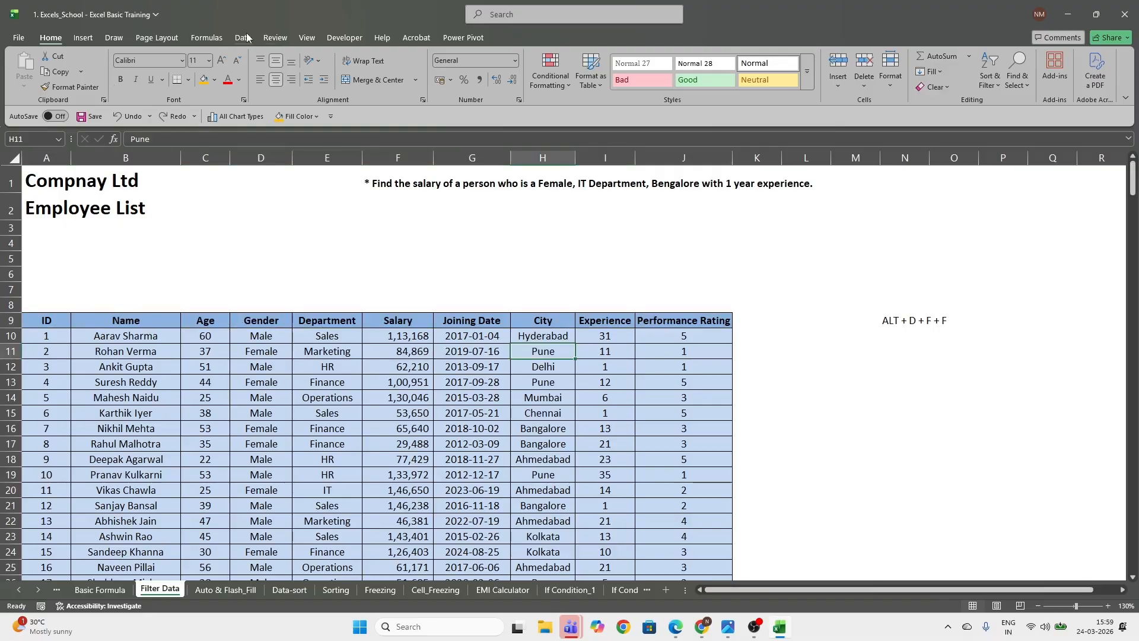
Set the worksheet zoom to 200%
left_click(312, 37)
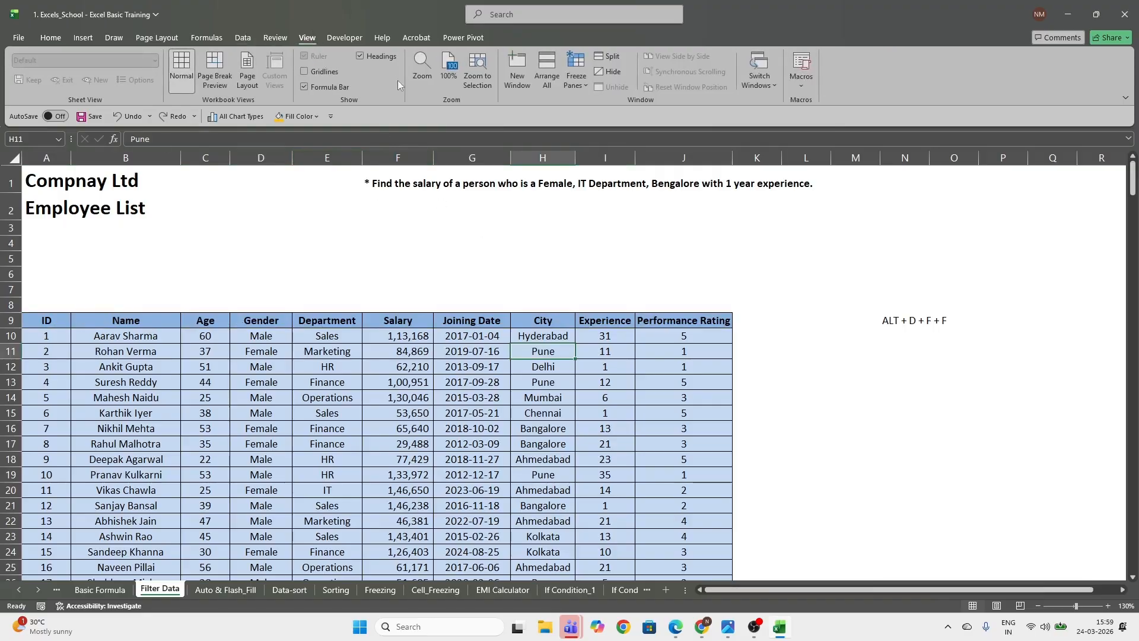
left_click(418, 70)
left_click(71, 487)
left_click(79, 587)
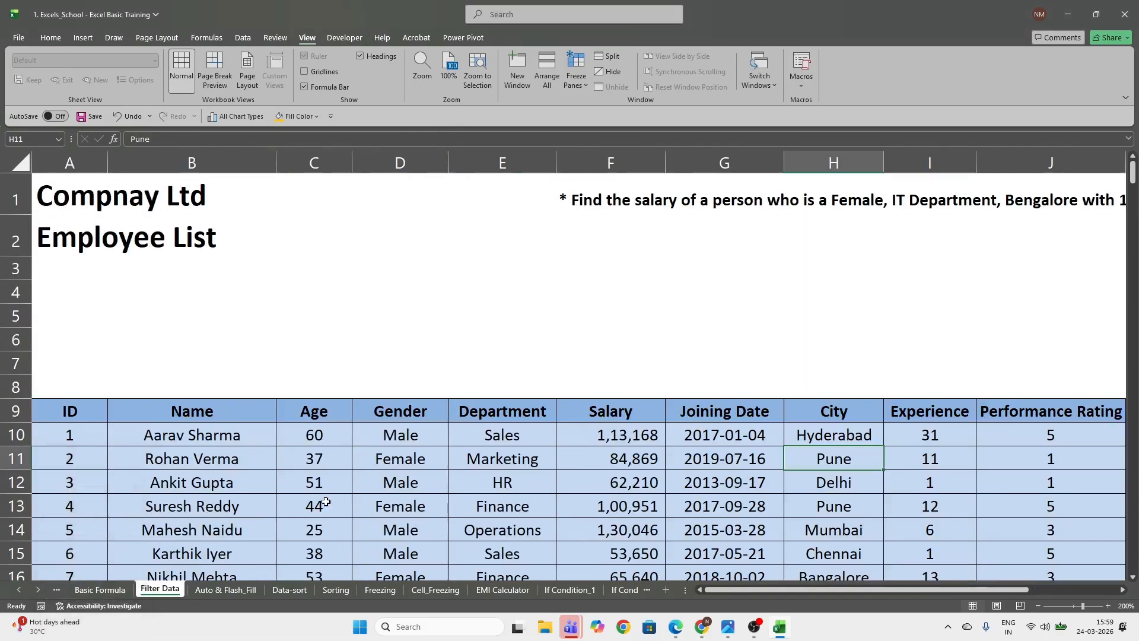
Set a custom worksheet zoom of 150%
left_click(423, 70)
double_click(108, 567)
type("150")
key("Return")
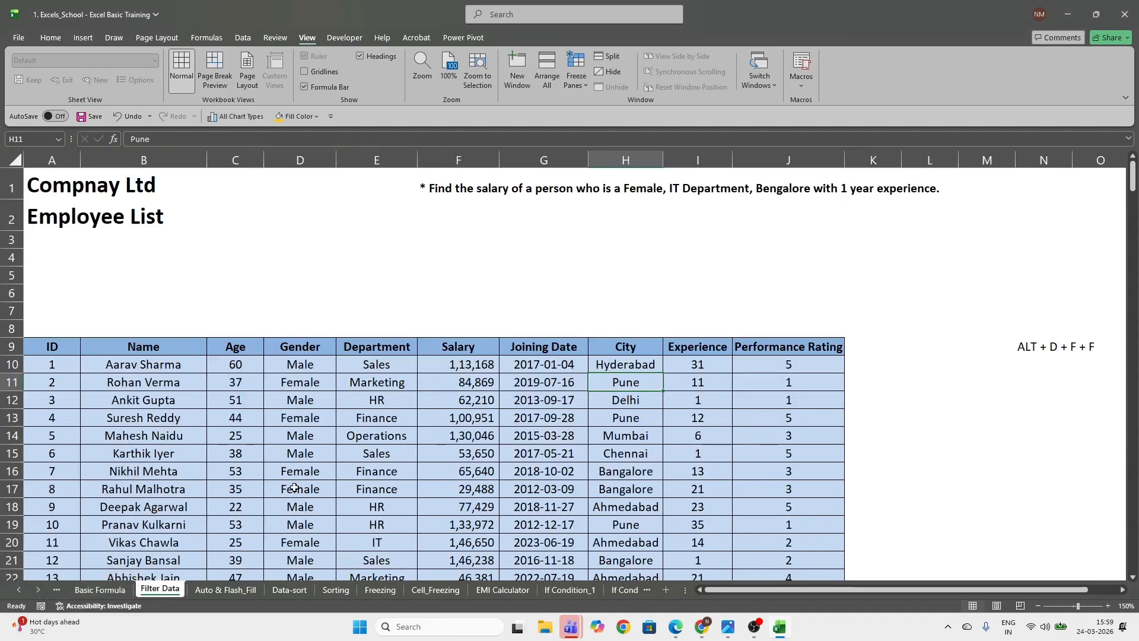
Turn on filtering for the header row A9:J9 and make row 9 taller so the headings clear the filter buttons
left_click(246, 439)
left_click(54, 347)
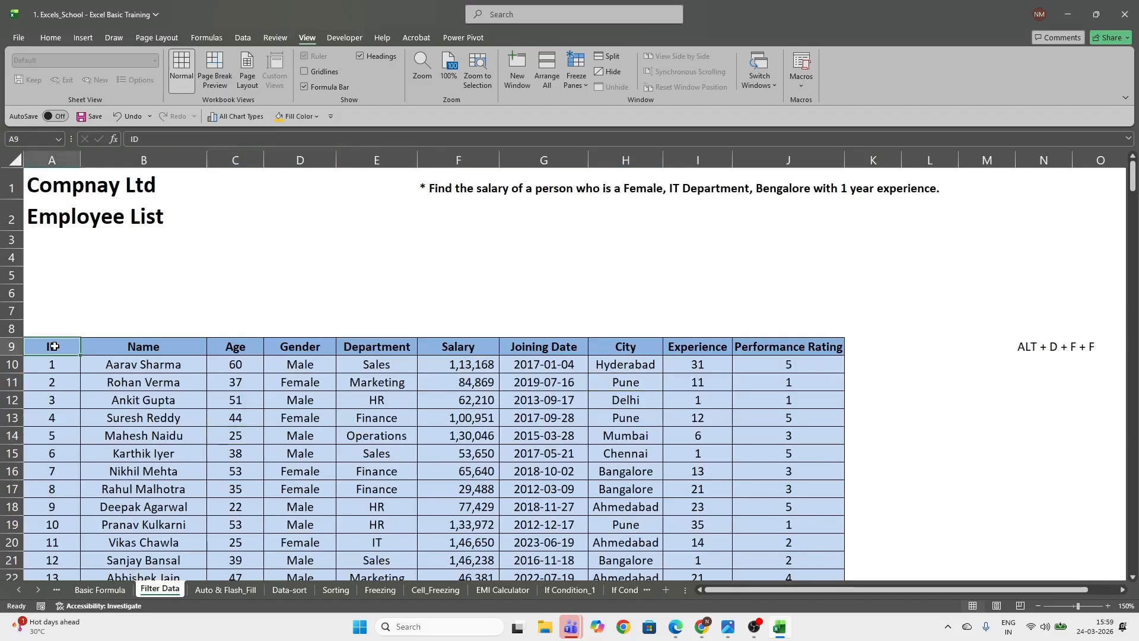
key("ctrl+shift+Right")
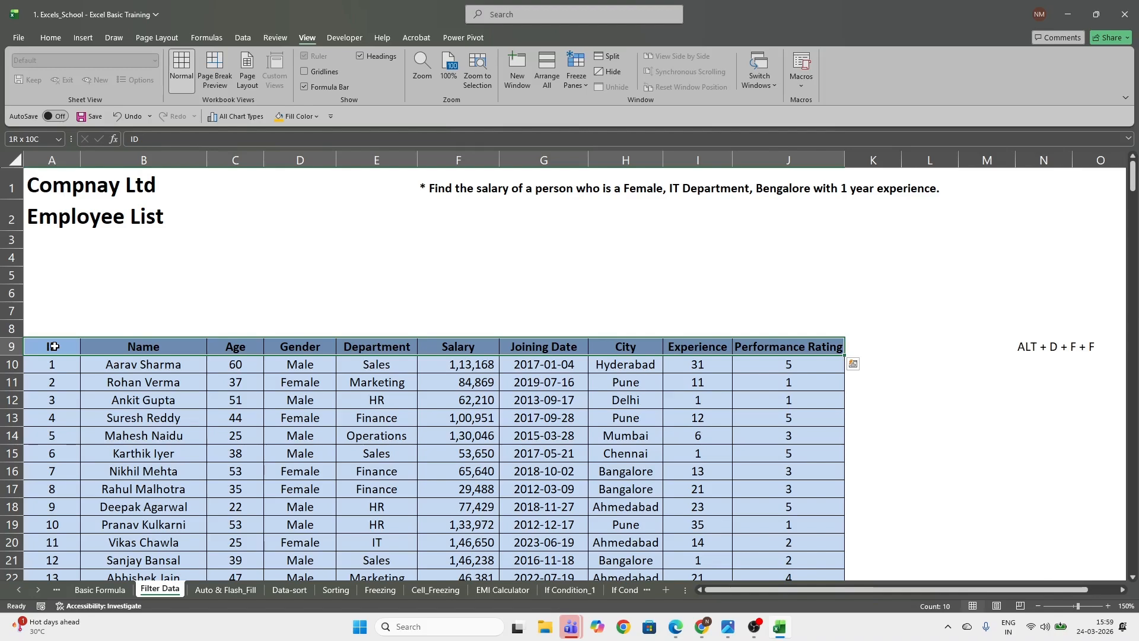
key("alt")
key("d")
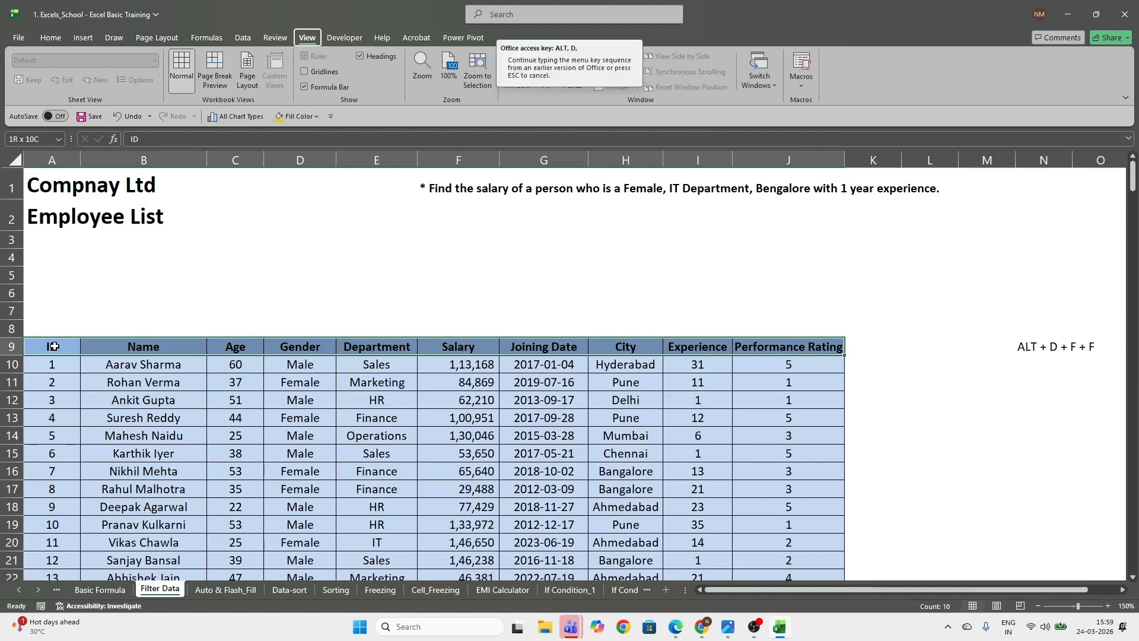
key("f")
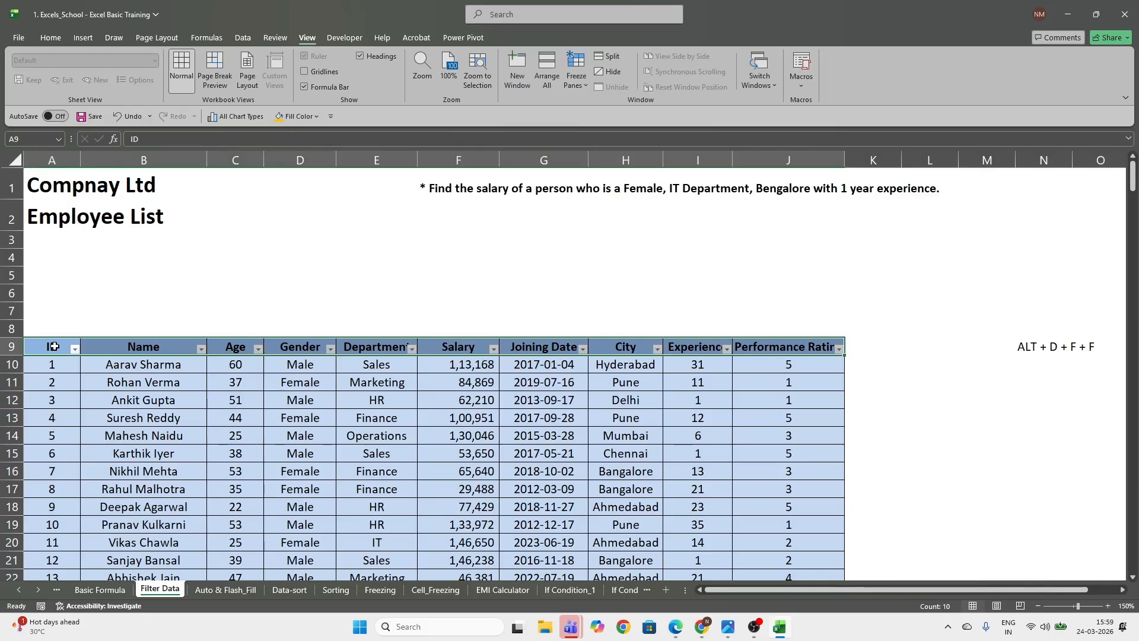
left_click_drag(14, 356, 816, 365)
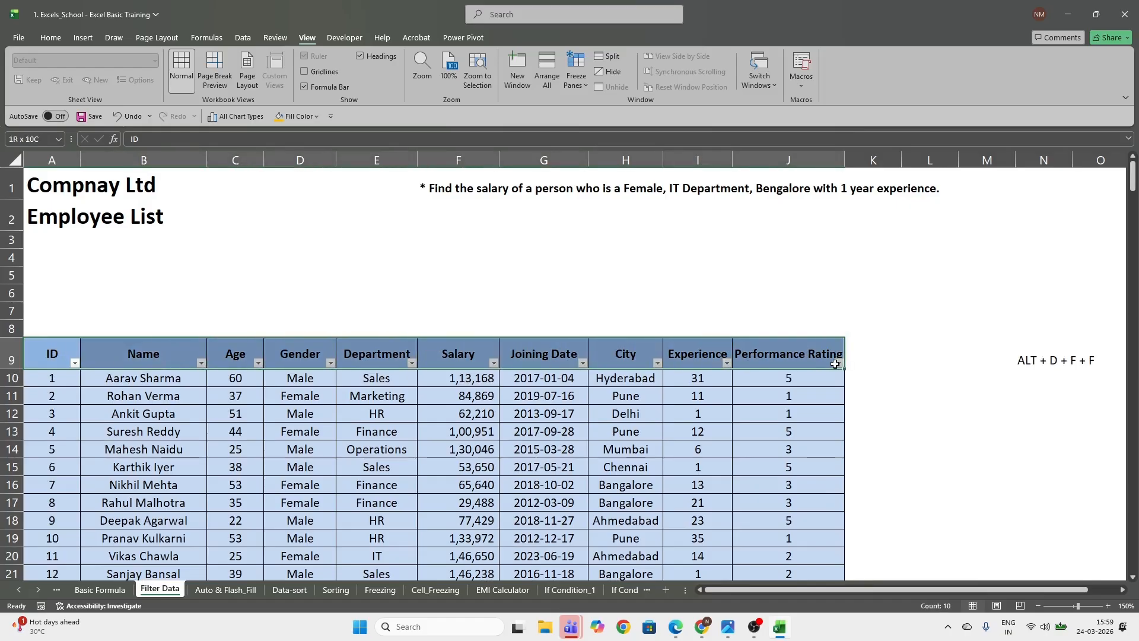
Fill cells N9:O9 holding the shortcut note with gold and make the text bold
left_click_drag(1048, 363, 1090, 353)
left_click(50, 37)
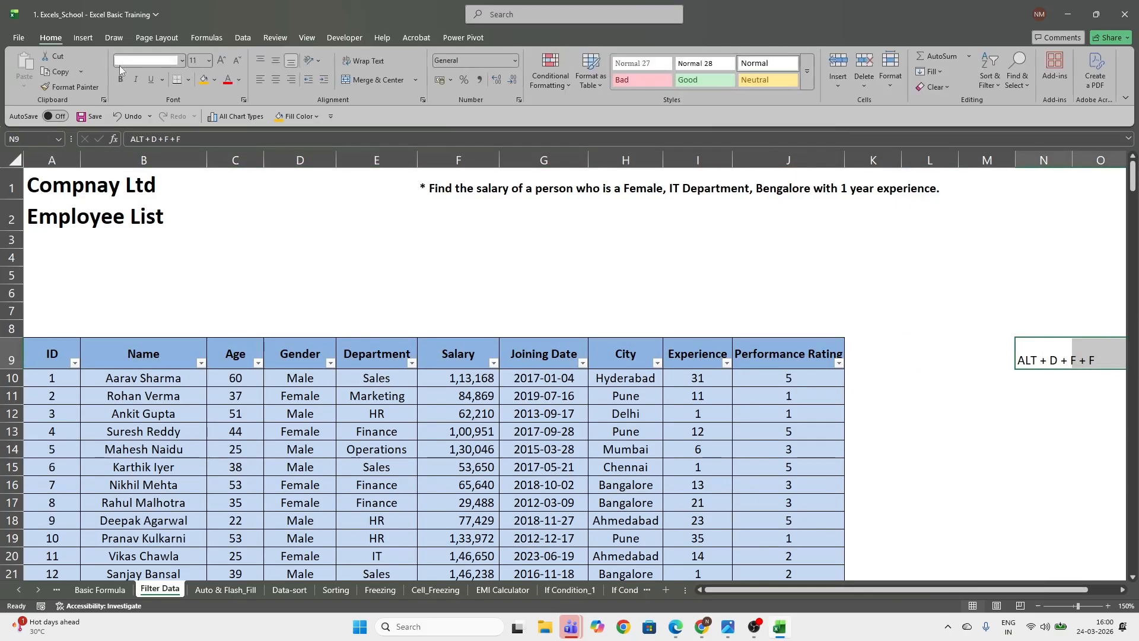
left_click(203, 80)
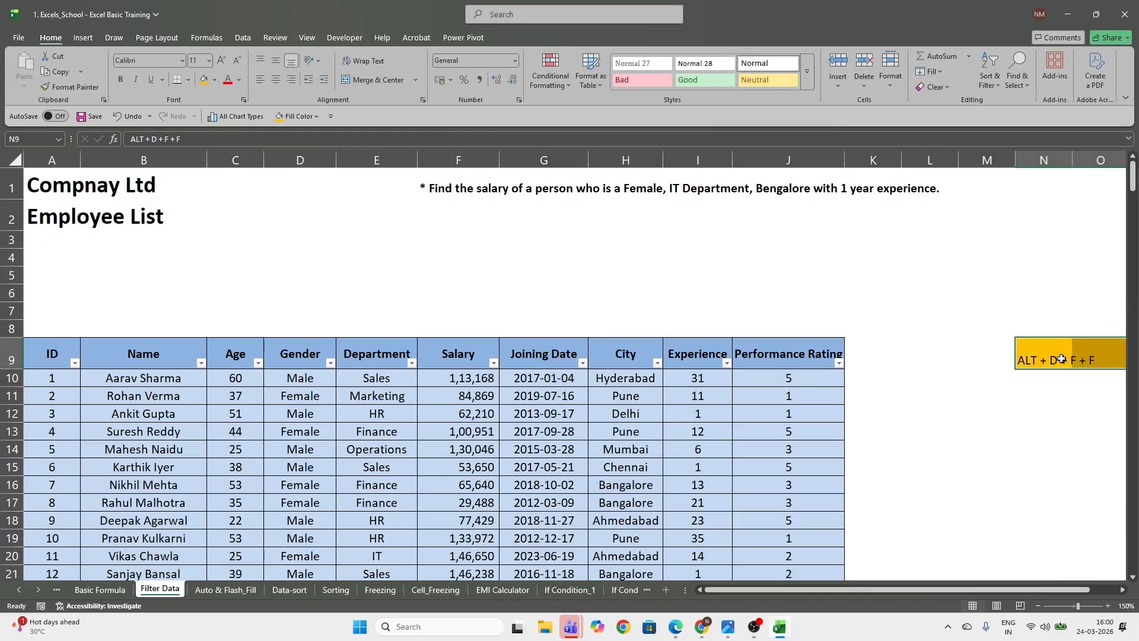
key("ctrl+b")
left_click(1074, 379)
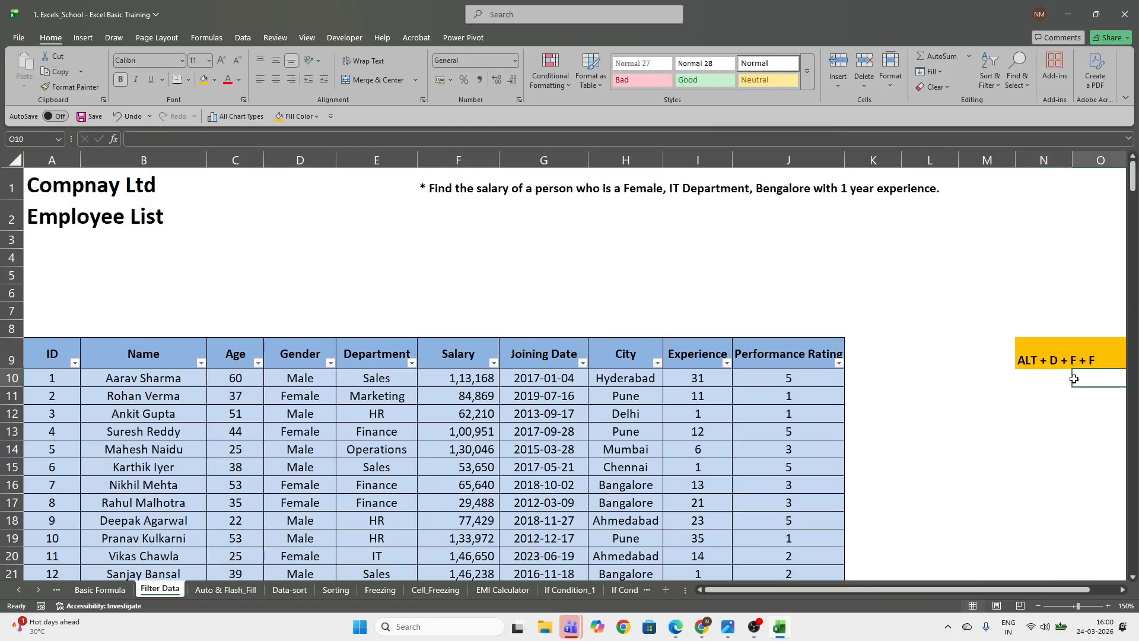
left_click(1053, 361)
left_click(1059, 430)
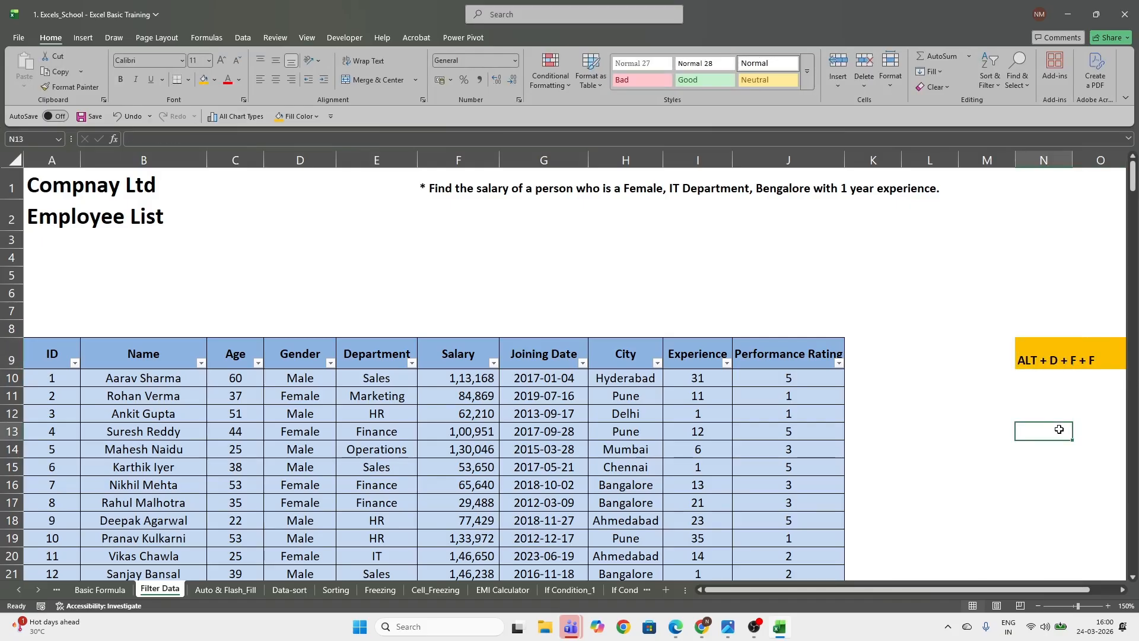
Turn off filtering on the header row A9:J9
left_click_drag(38, 359, 800, 354)
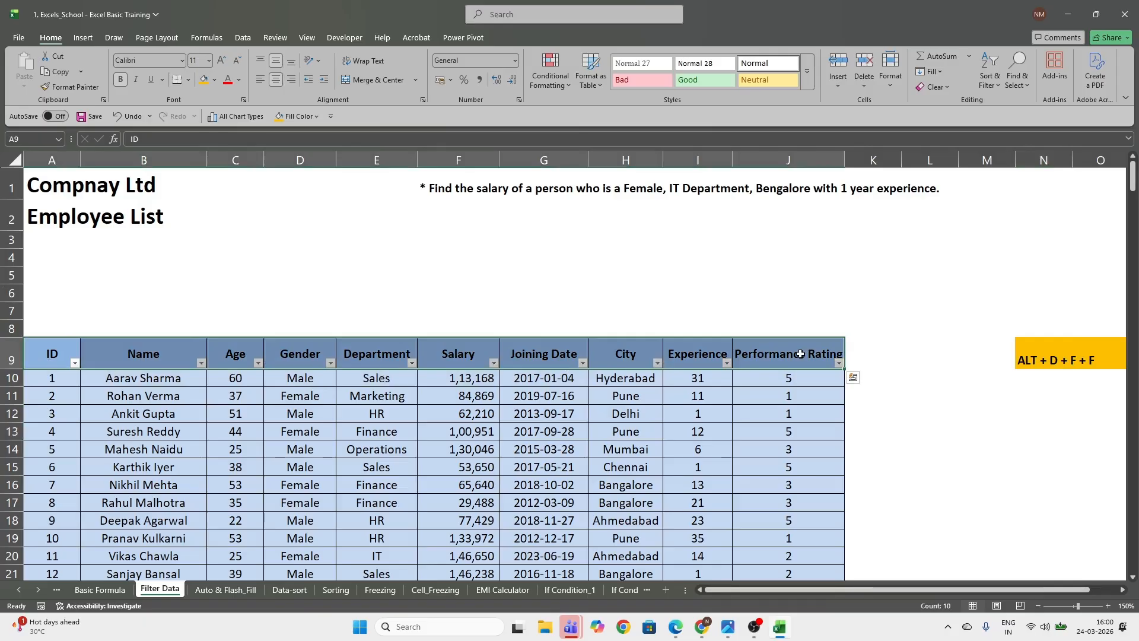
key("alt")
key("d")
key("f")
key("f")
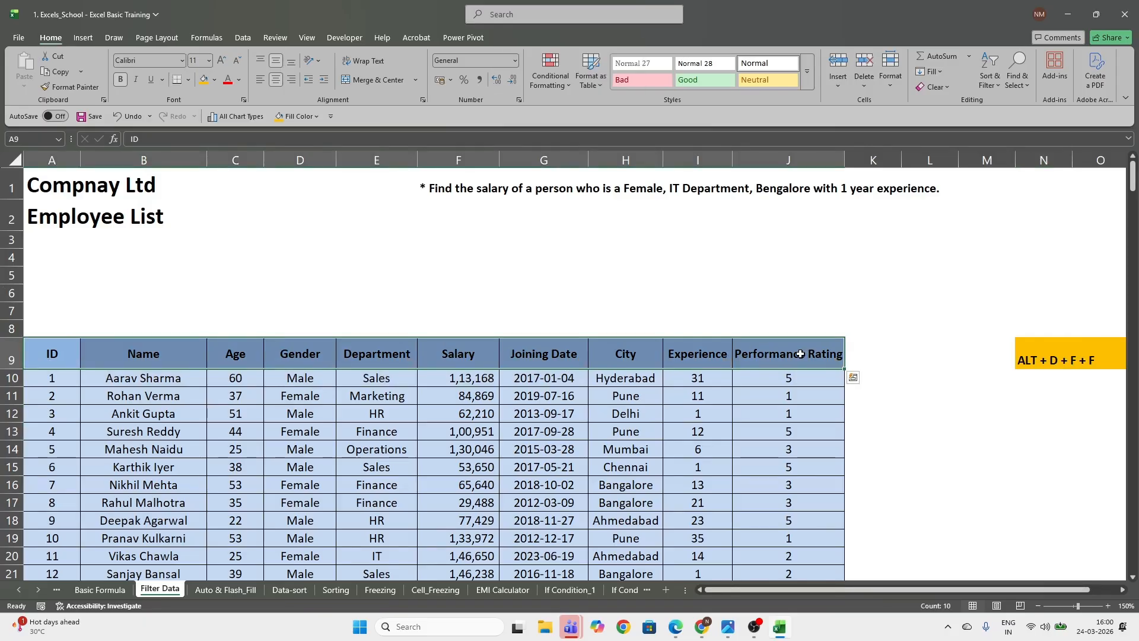
Turn filtering back on for the header row A9:J9
key("alt")
key("d")
key("f")
key("f")
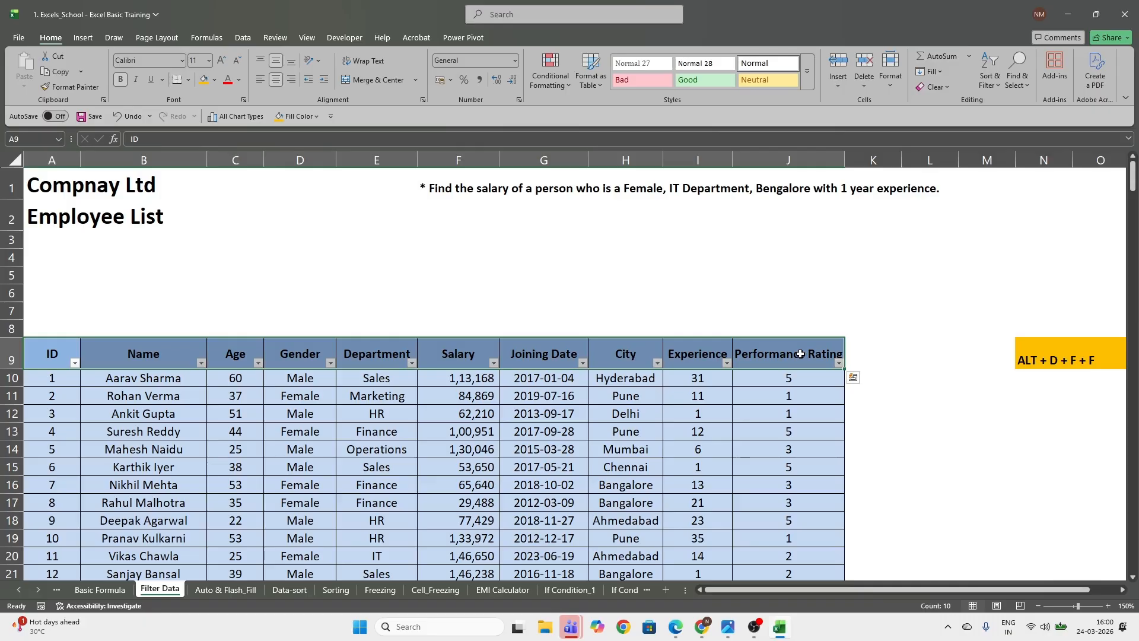
left_click(311, 446)
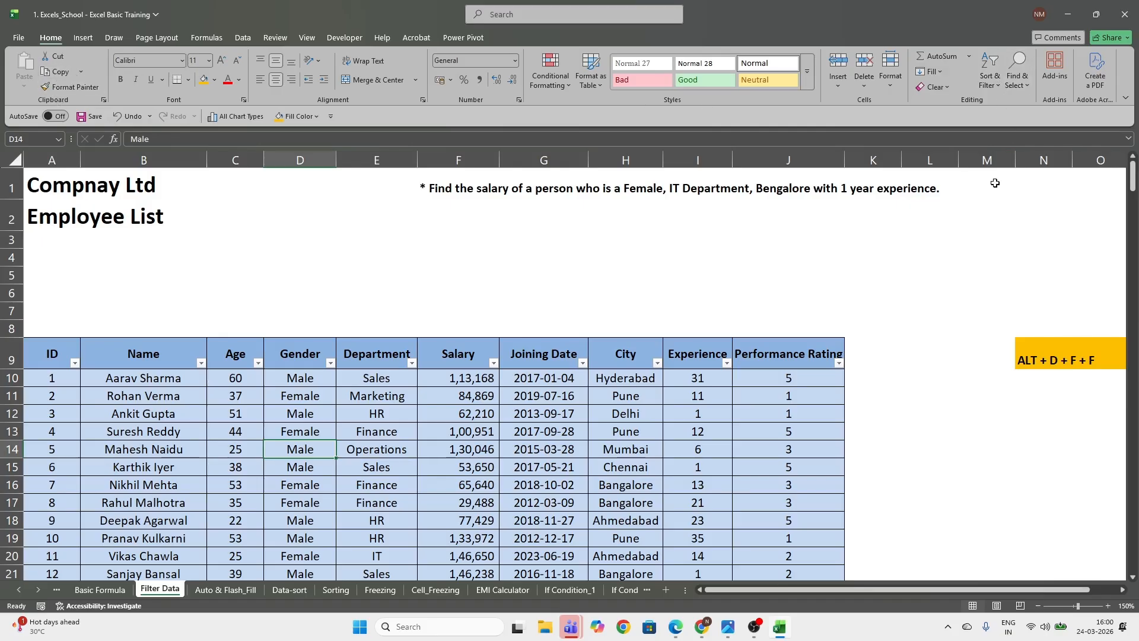
left_click_drag(38, 357, 831, 358)
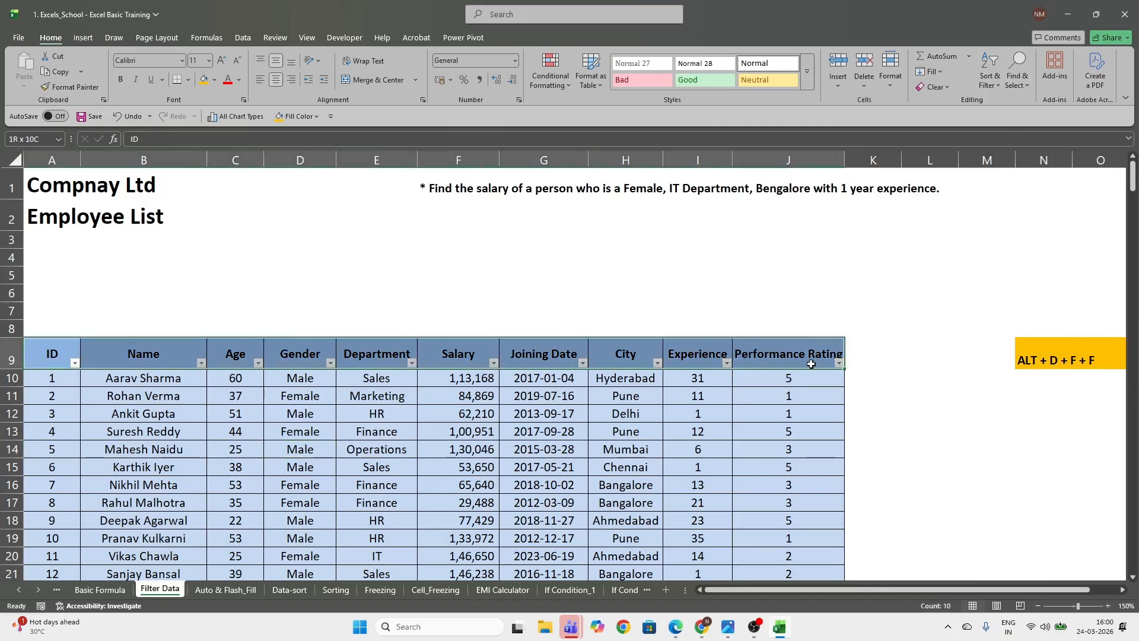
left_click(698, 414)
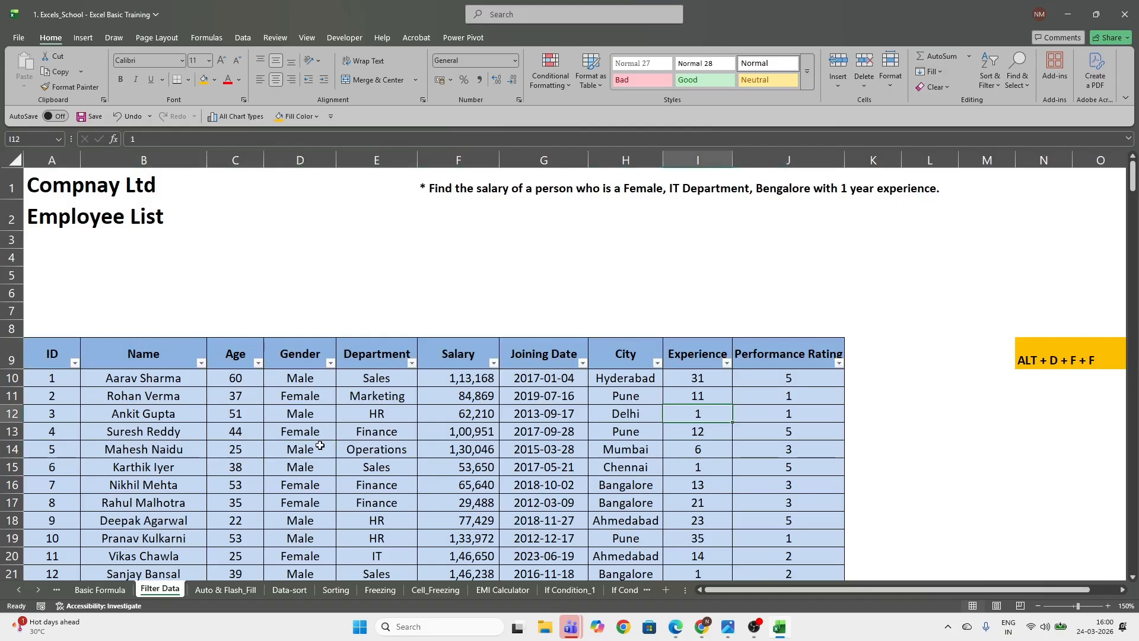
Filter the Department column to show only IT, and review the matching employee rows
left_click(412, 363)
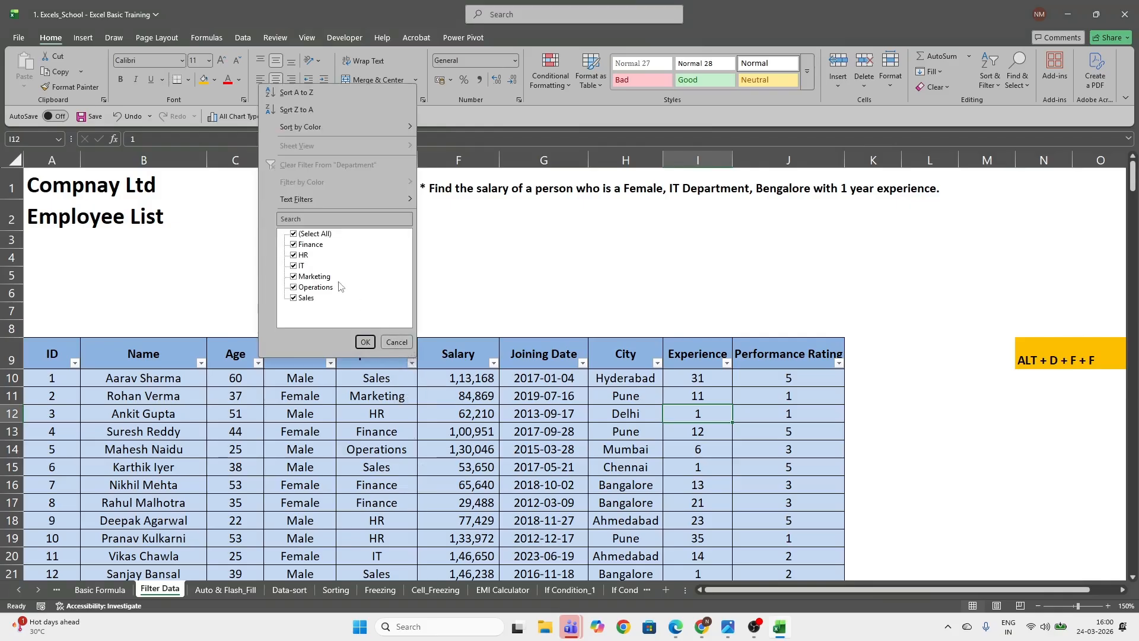
left_click(296, 234)
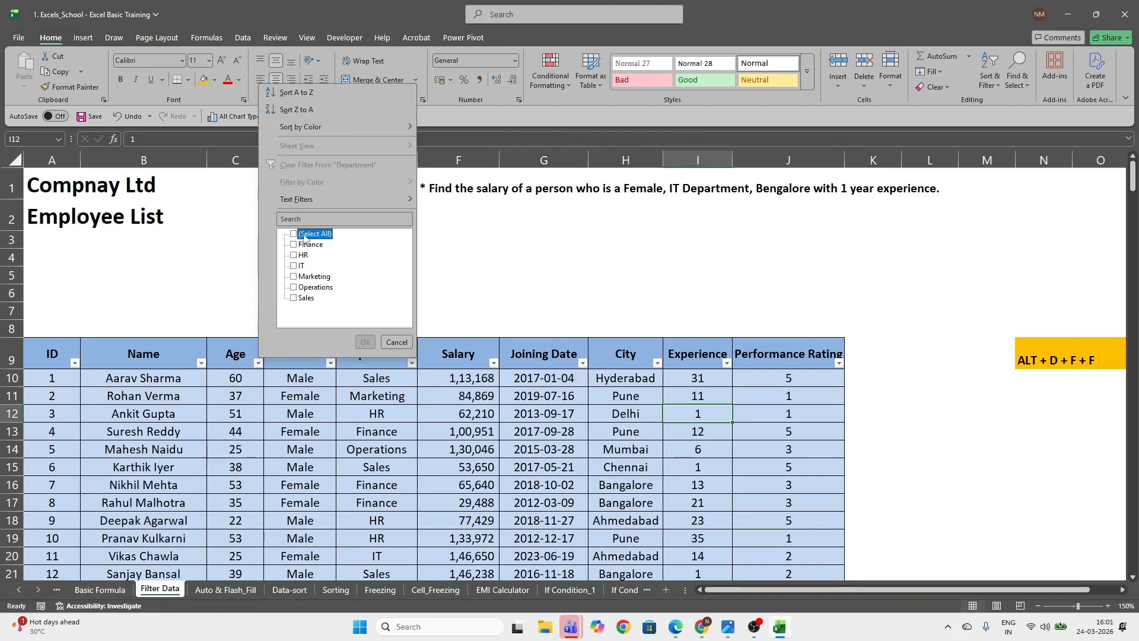
left_click(294, 266)
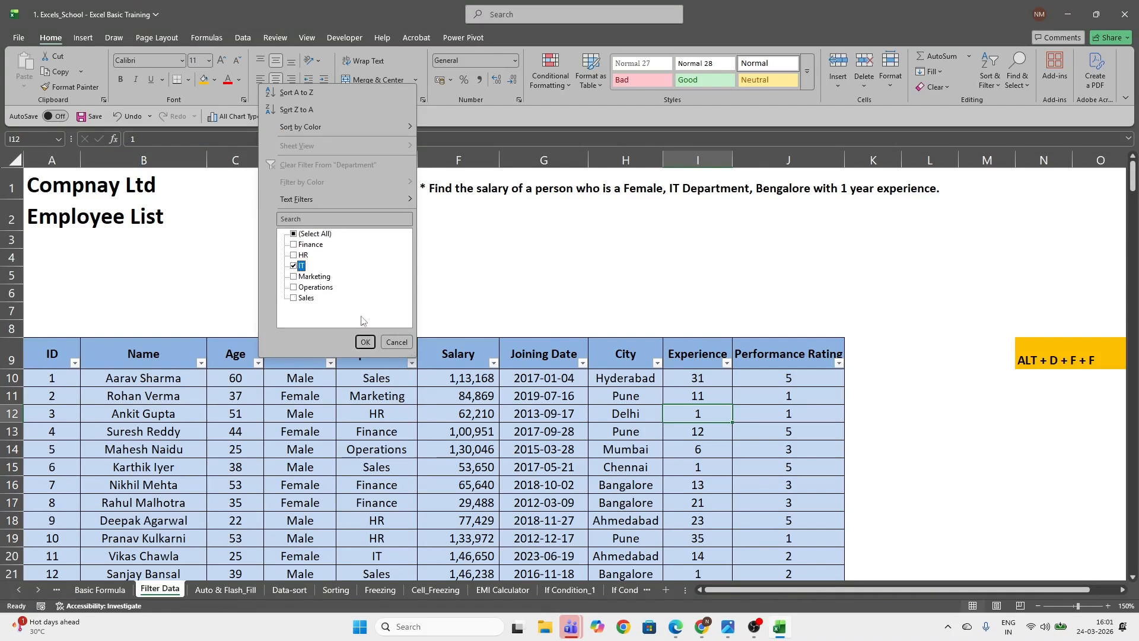
left_click(365, 343)
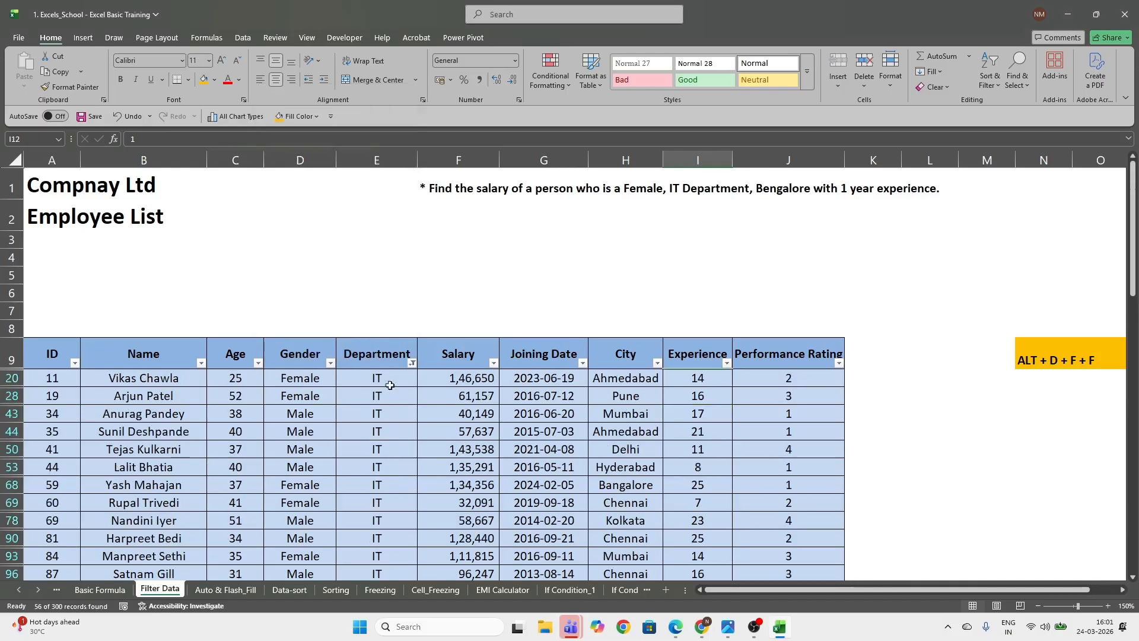
scroll(409, 433, "down", 3)
scroll(409, 434, "down", 1)
scroll(383, 311, "up", 1)
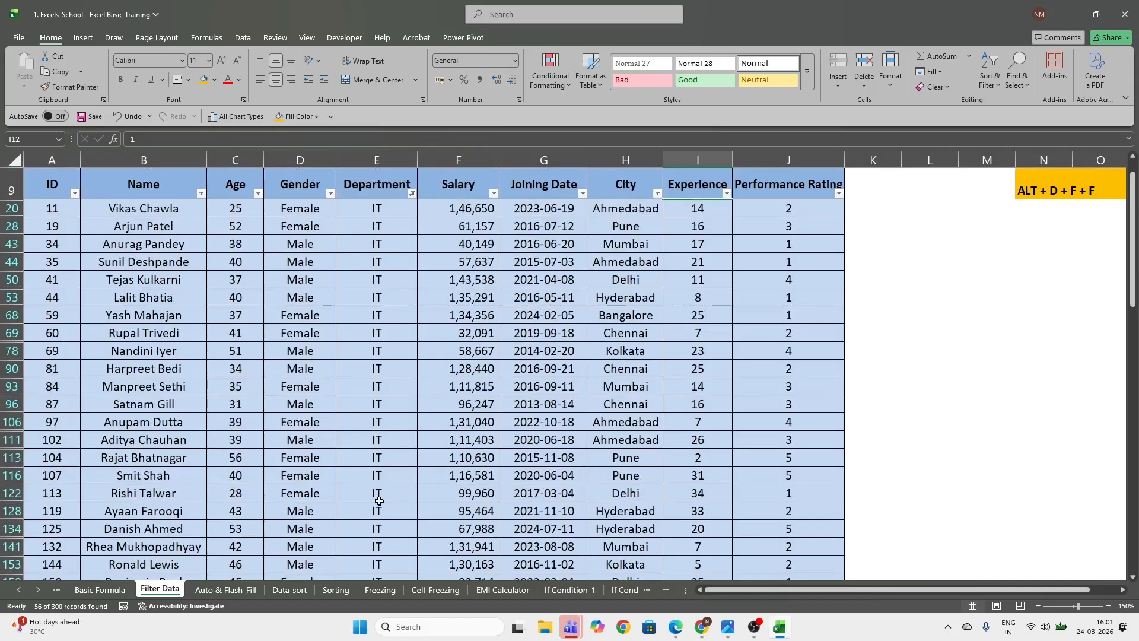
scroll(379, 498, "up", 1)
scroll(365, 463, "up", 2)
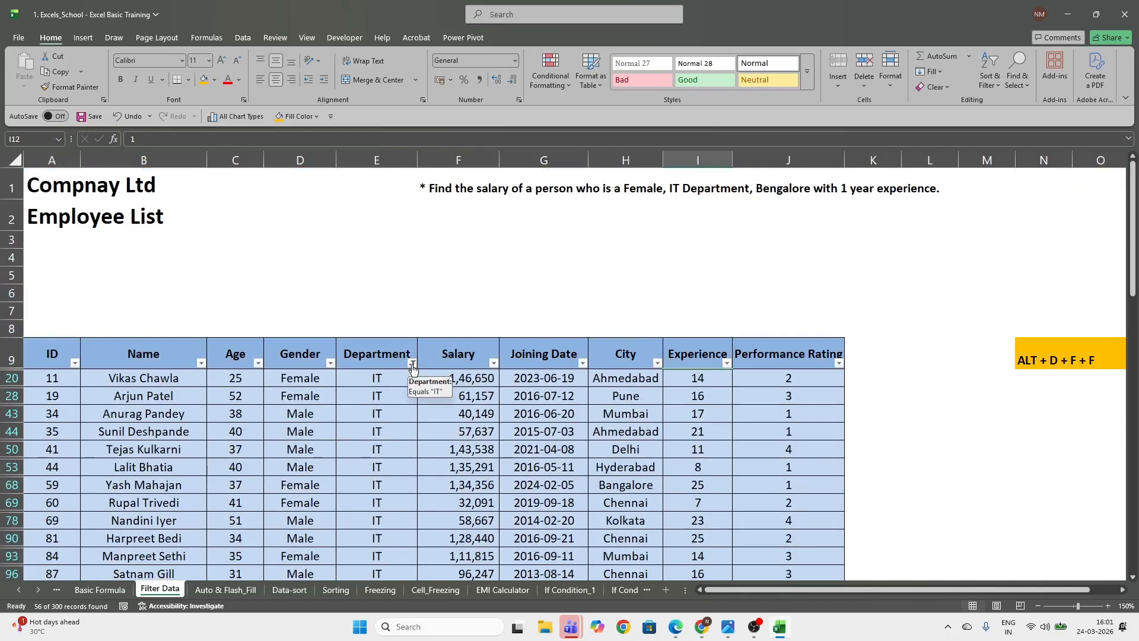
Clear the filter from the Department column
left_click(727, 363)
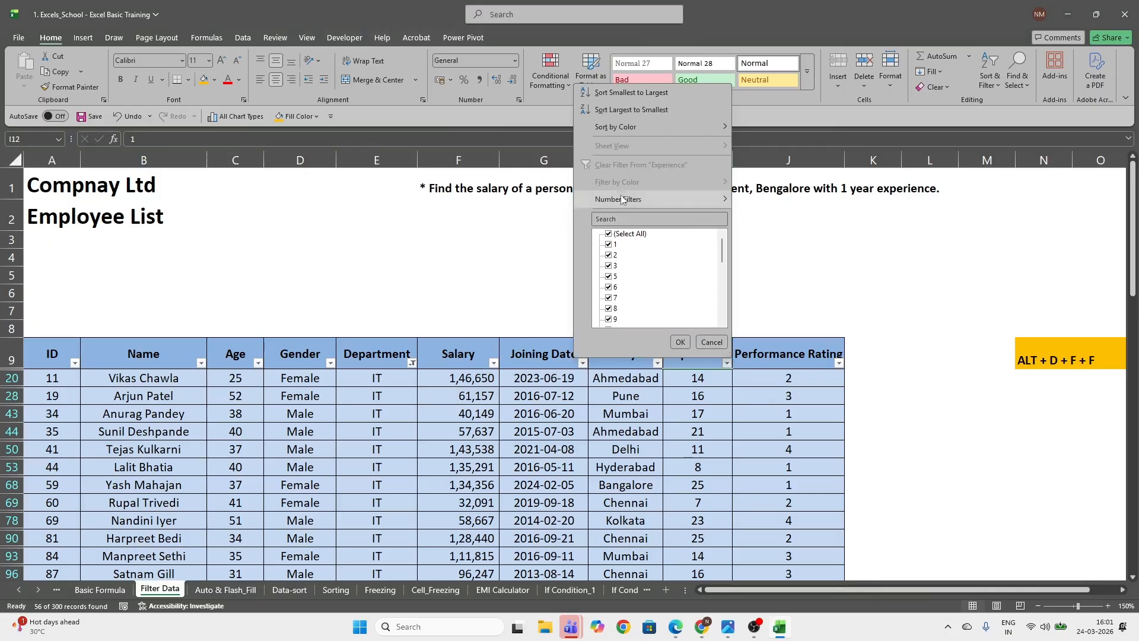
key("Escape")
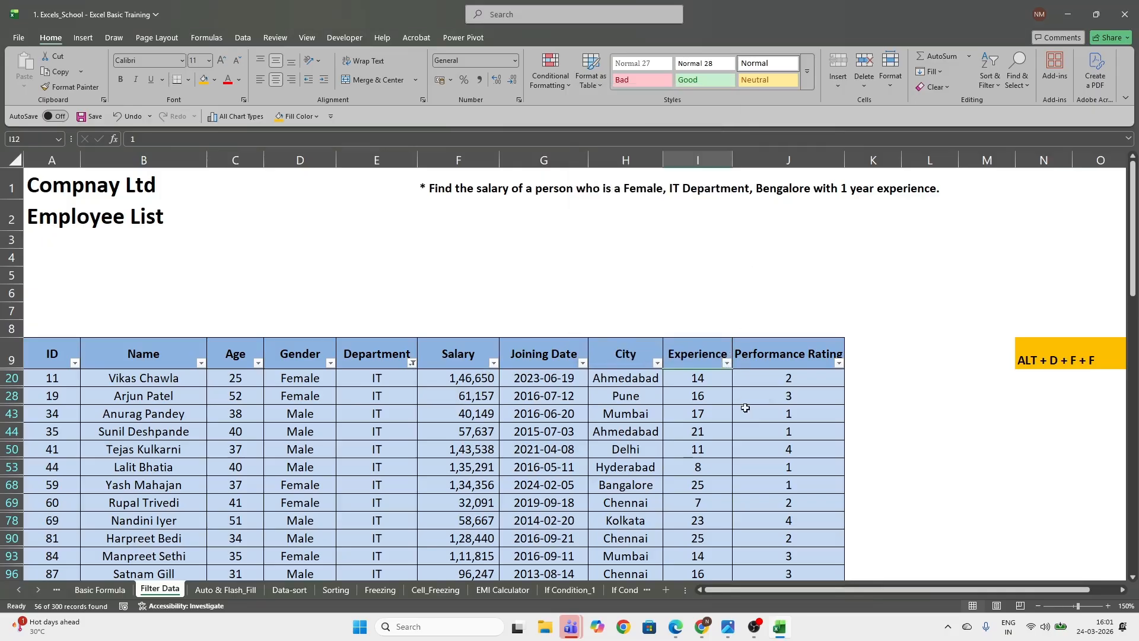
left_click(412, 364)
left_click(359, 168)
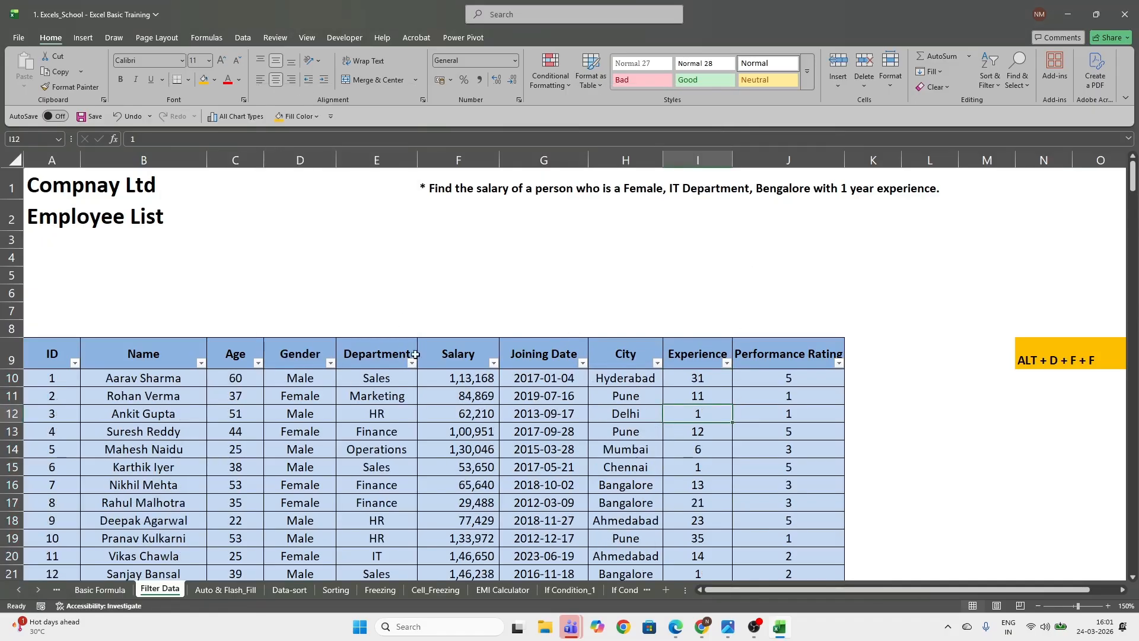
Filter the Department column to IT again, and clear that filter to show all employees
left_click(412, 363)
left_click(295, 235)
left_click(295, 265)
left_click(365, 342)
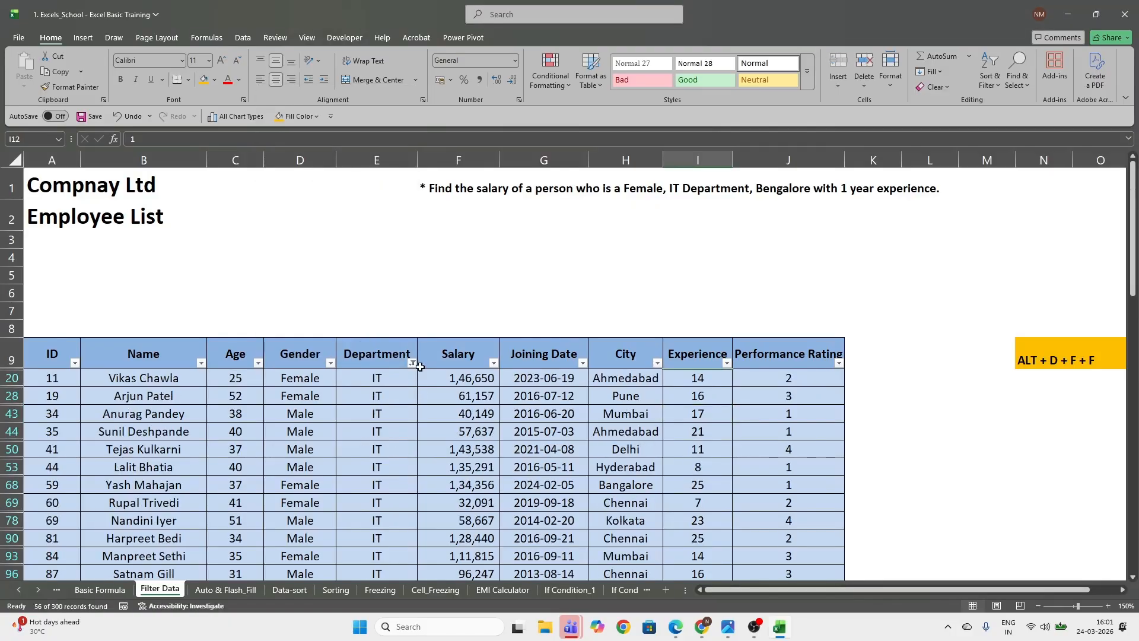
left_click(412, 363)
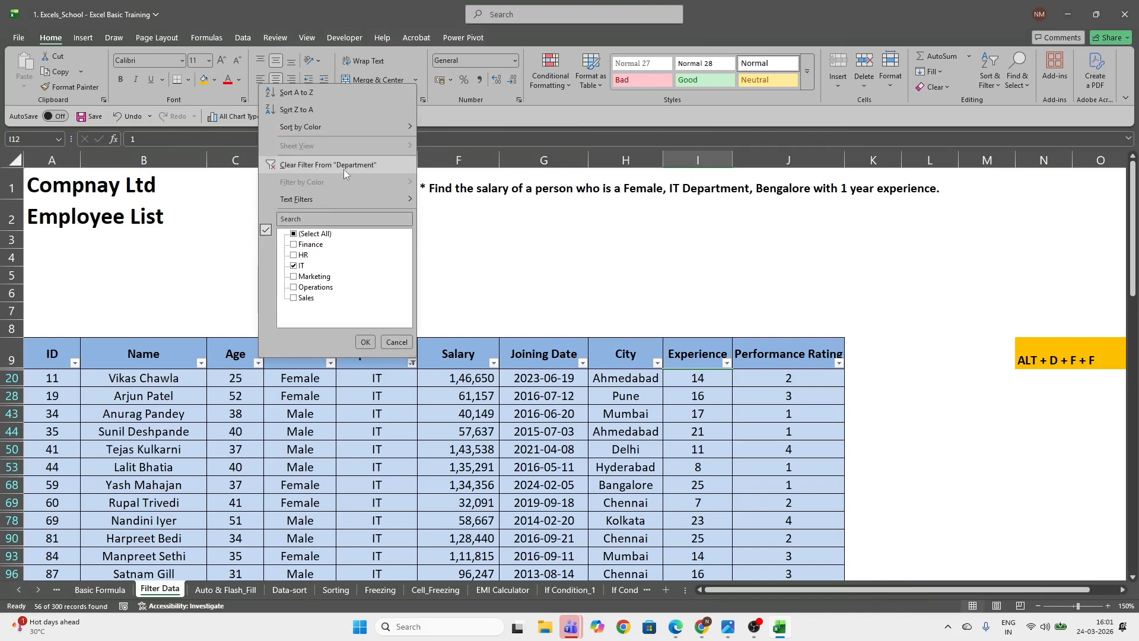
left_click(318, 165)
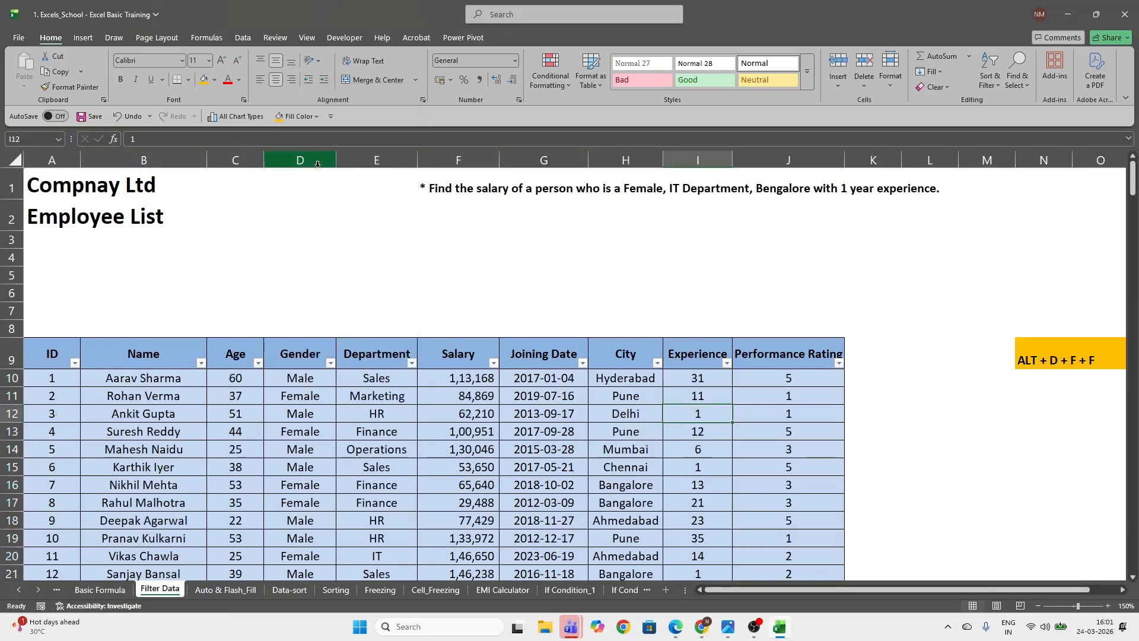
Open the Auto & Flash_Fill sheet and set its zoom magnification to 200%
left_click(394, 412)
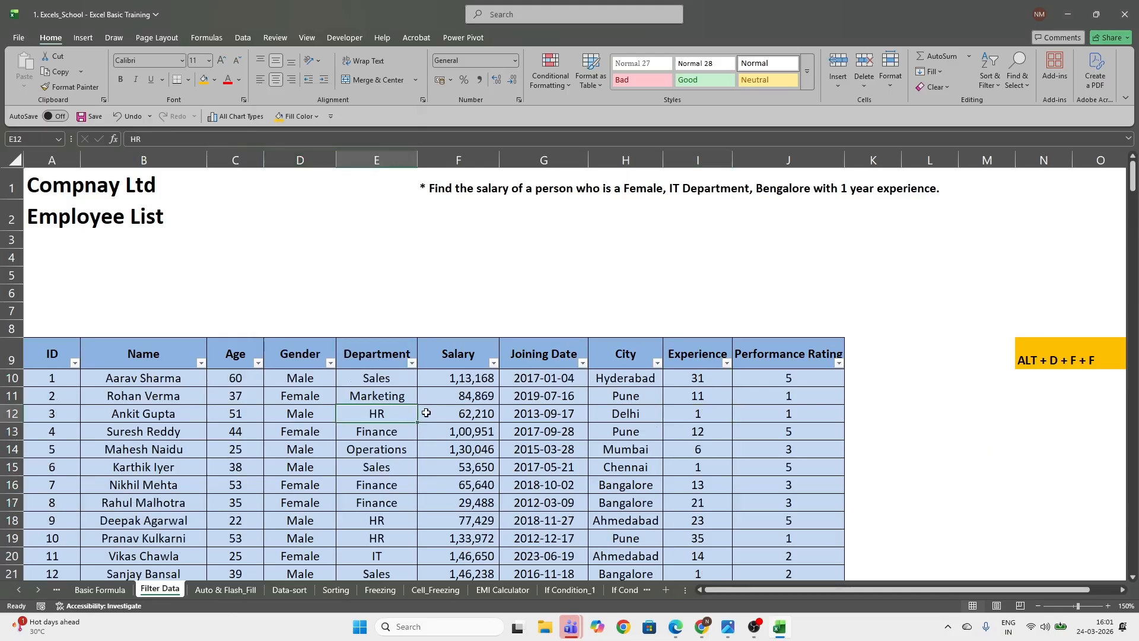
left_click(222, 593)
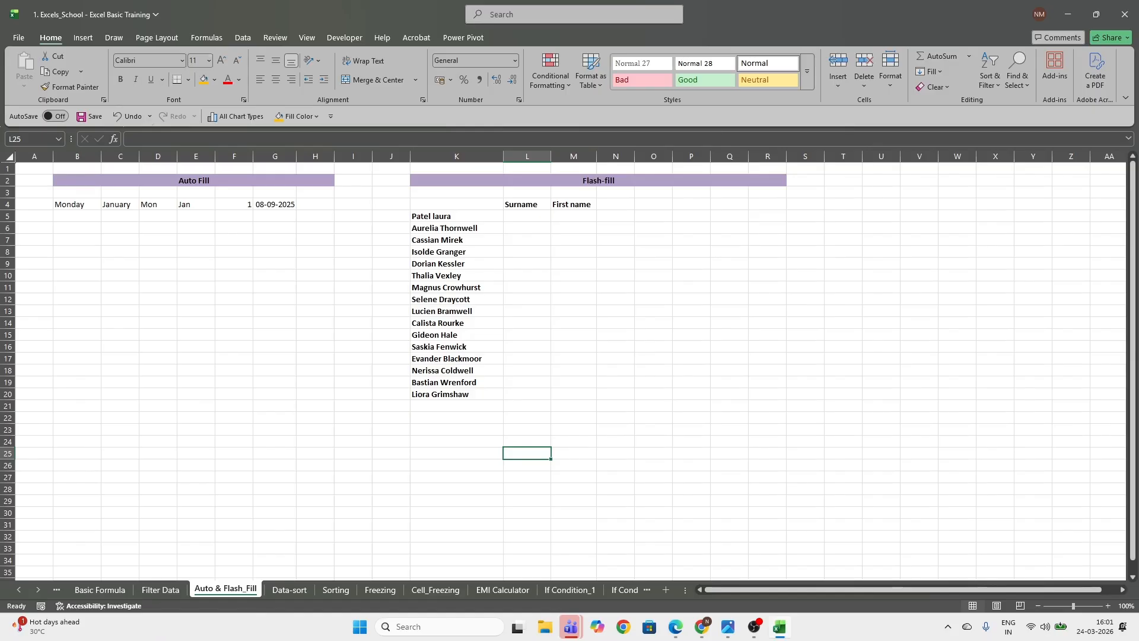
left_click(306, 37)
left_click(423, 70)
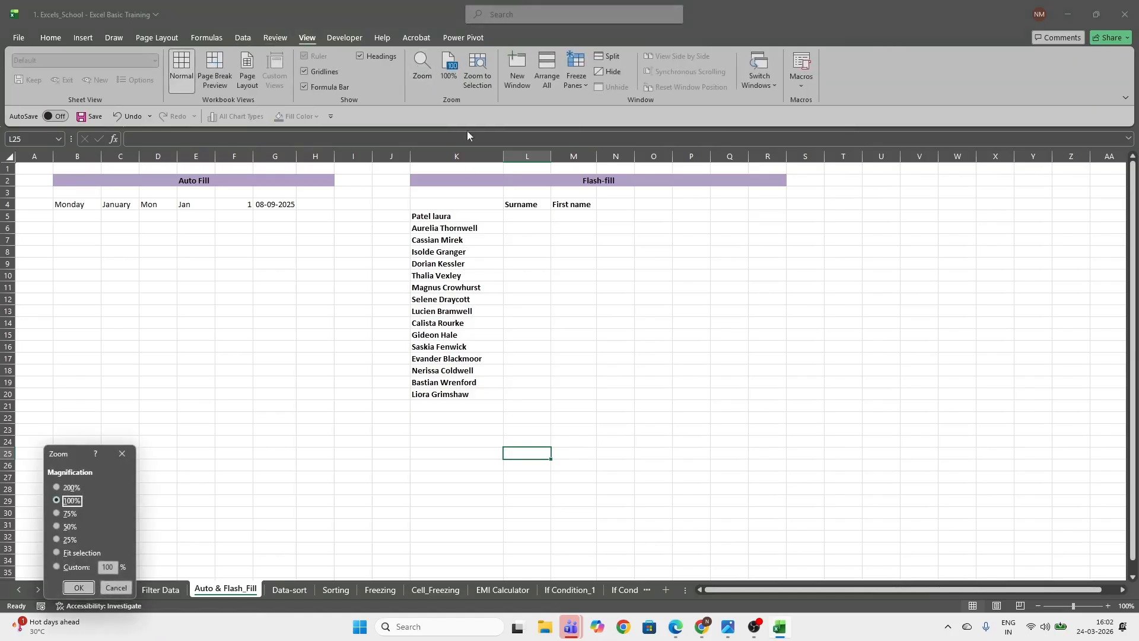
left_click(70, 488)
left_click(79, 587)
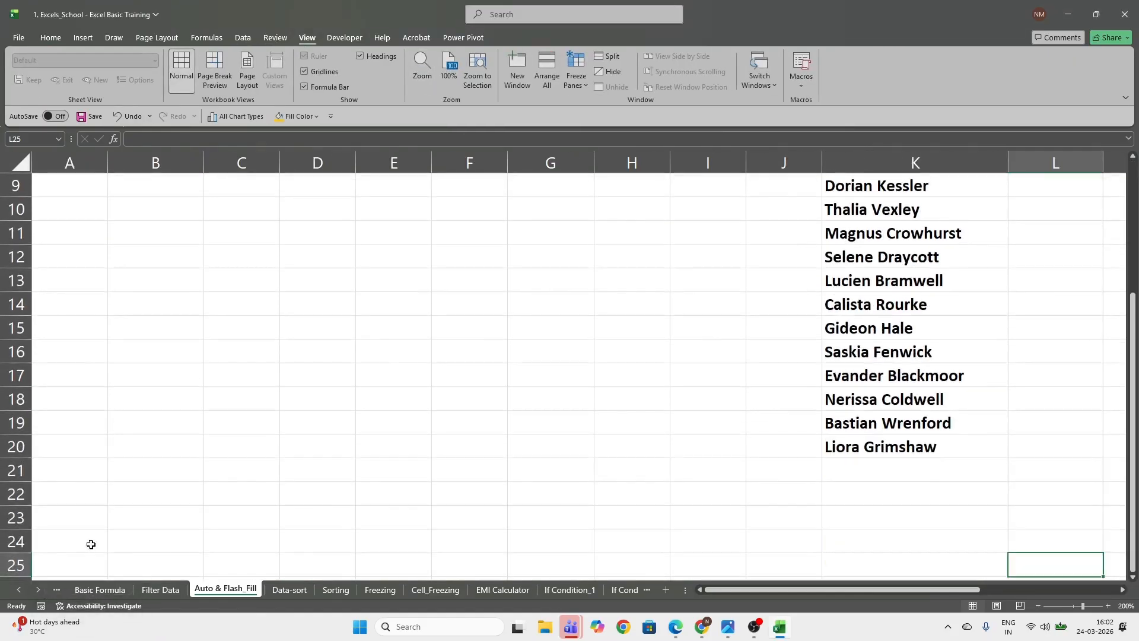
scroll(154, 469, "up", 3)
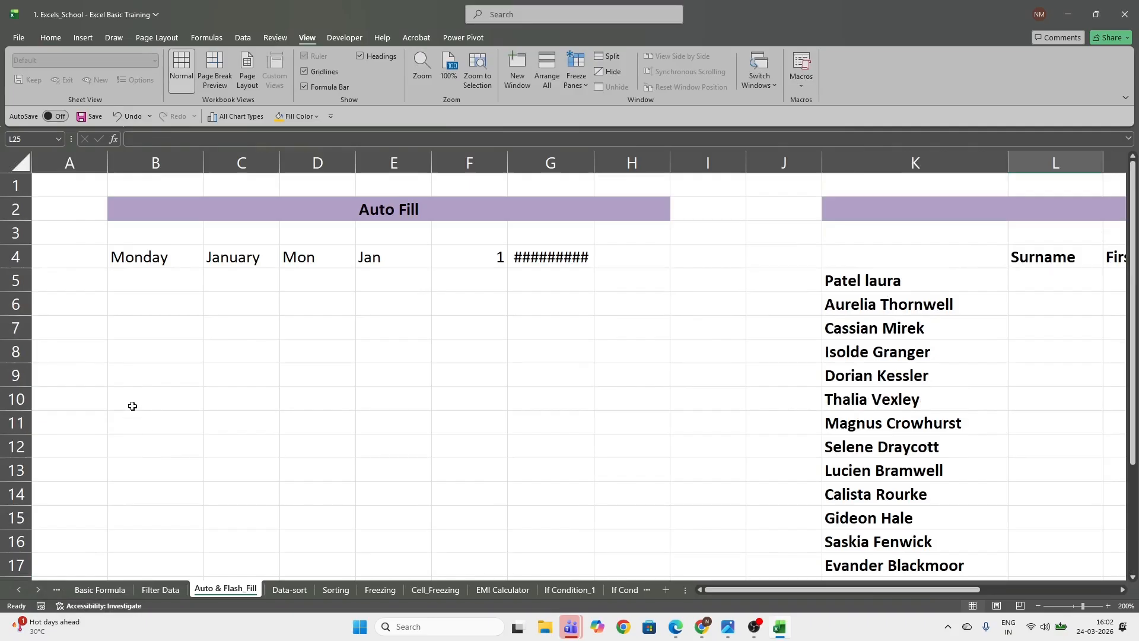
Auto-fill the weekday names from Monday in B4 down to B13, and check the filled days
left_click(151, 249)
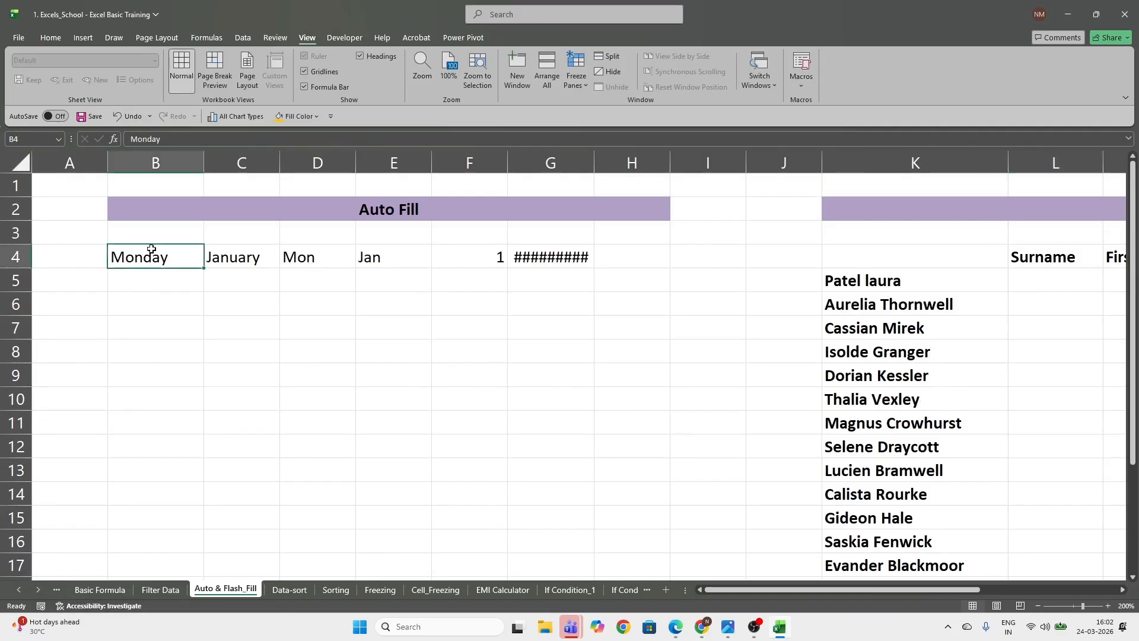
left_click(165, 276)
left_click(146, 260)
left_click_drag(203, 268, 200, 482)
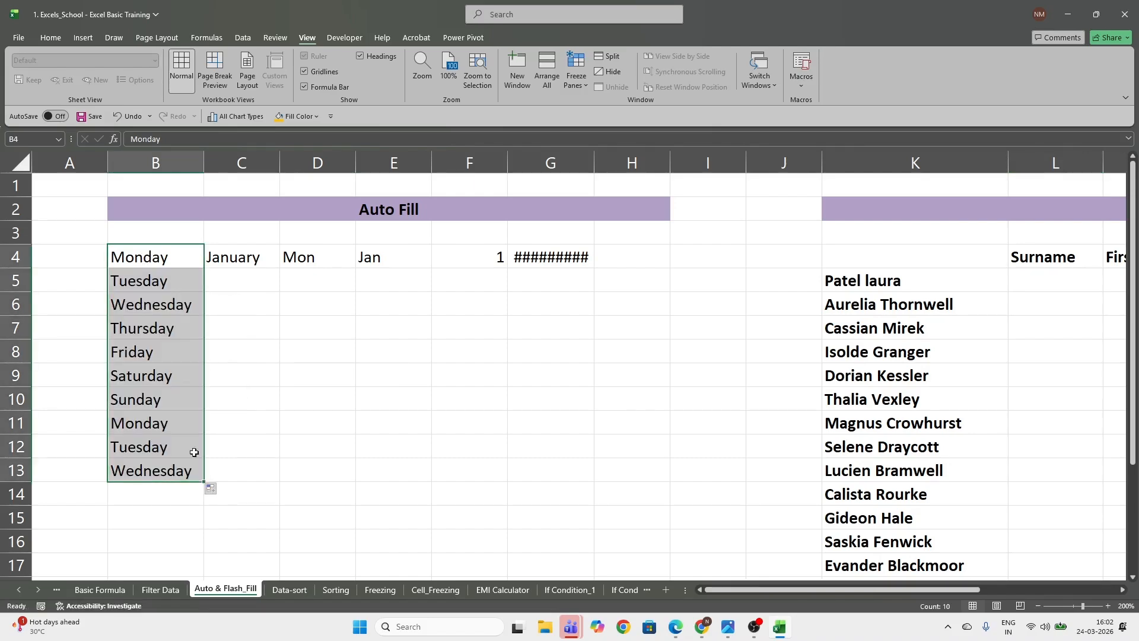
left_click(153, 282)
left_click(160, 308)
left_click(165, 324)
left_click(157, 351)
left_click(153, 375)
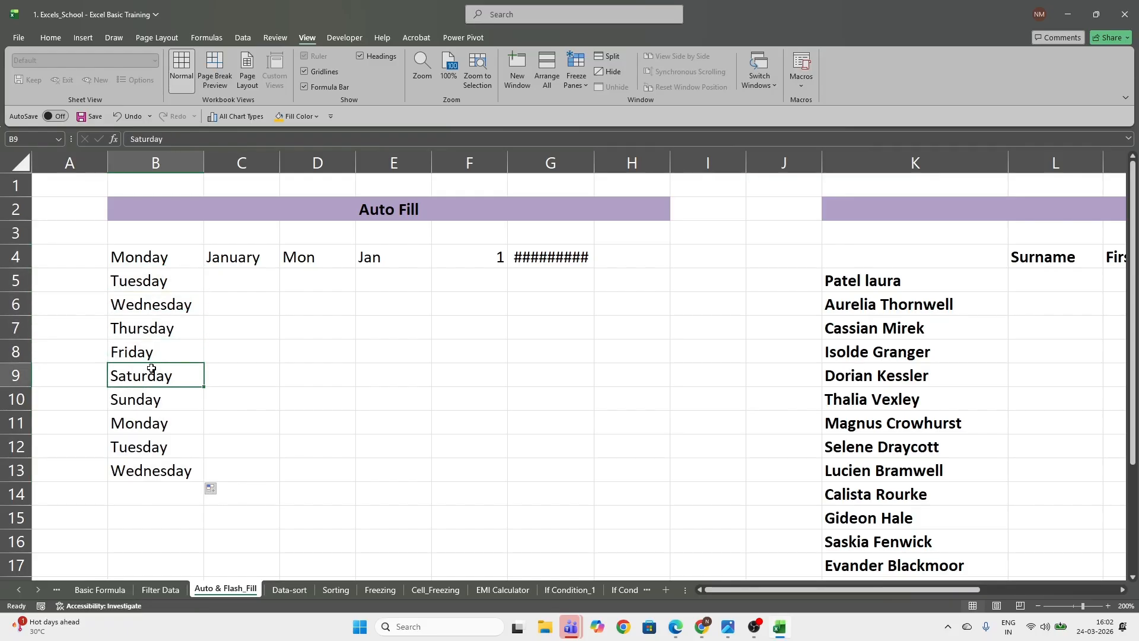
Enter Monday in D9, auto-fill the weekdays down to D15, and delete this trial list
left_click(333, 371)
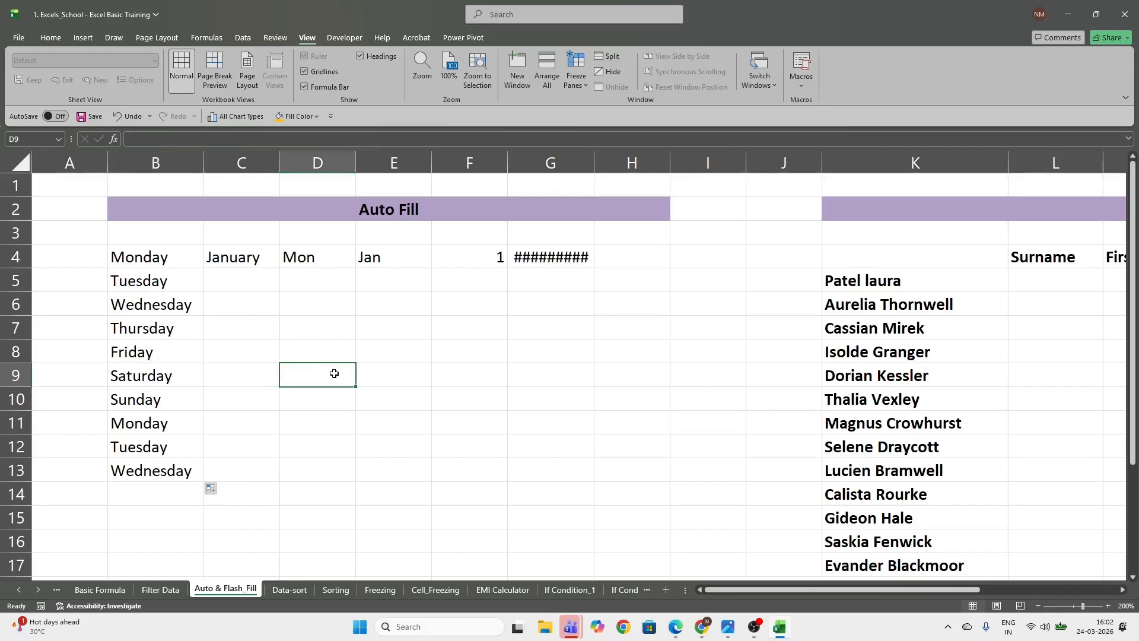
type("Monday")
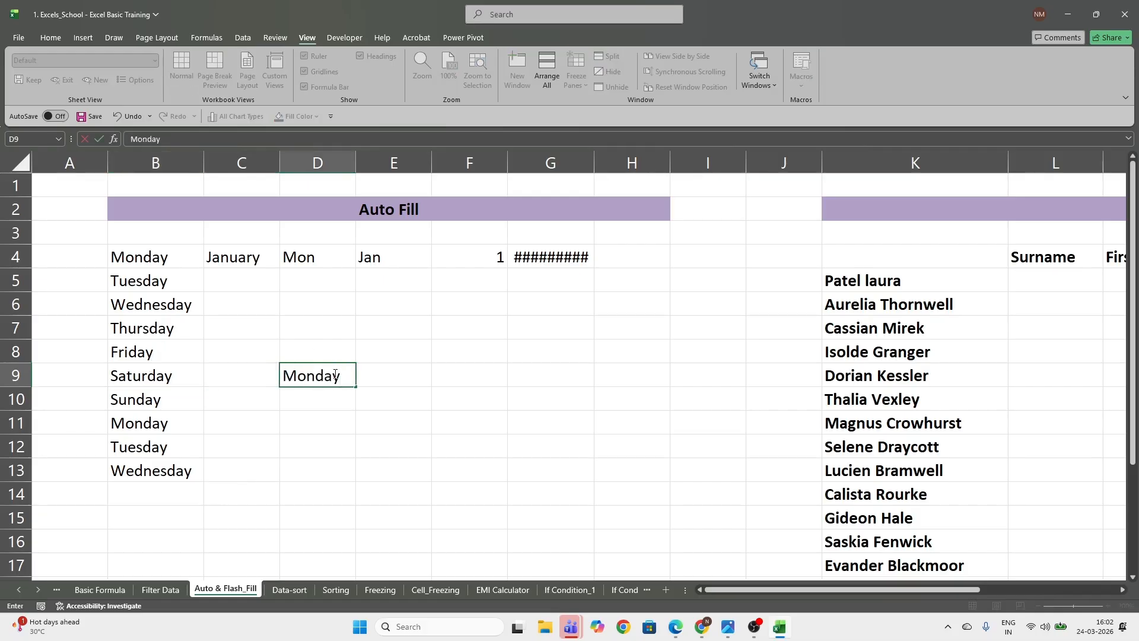
key("Return")
left_click(334, 375)
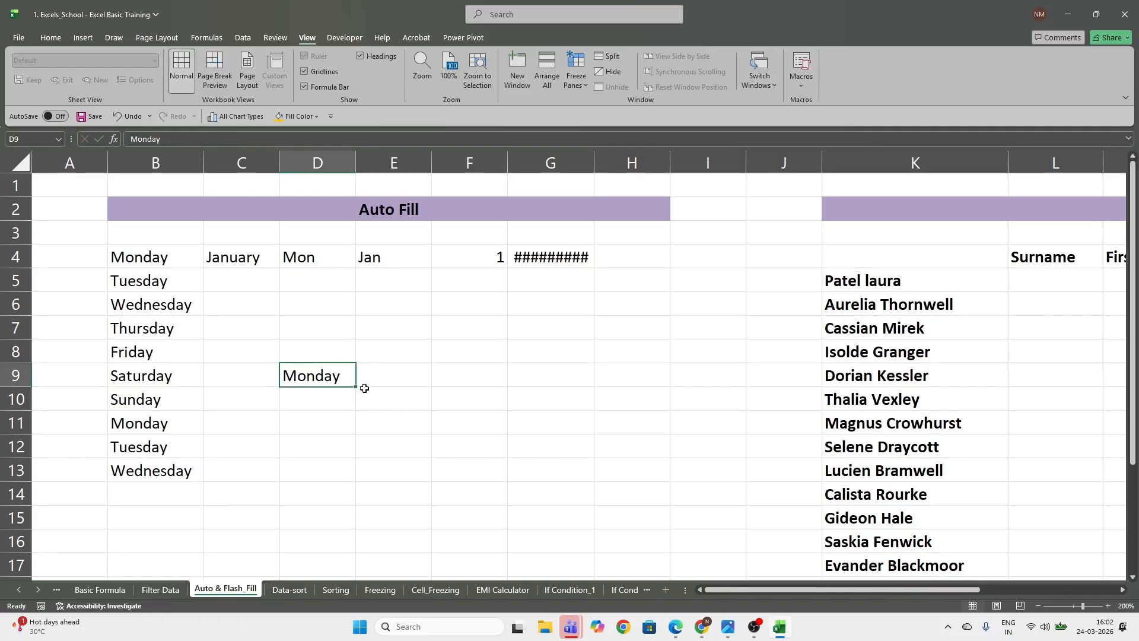
left_click_drag(355, 385, 345, 522)
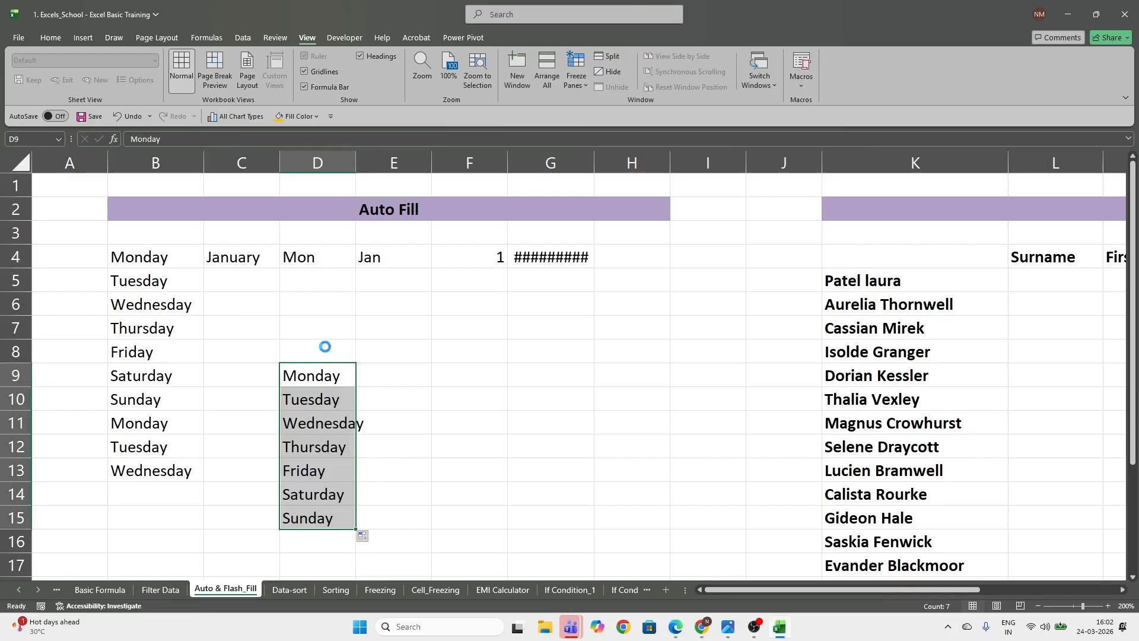
key("Delete")
Auto-fill the month names from January in C4 down to C14
left_click(250, 256)
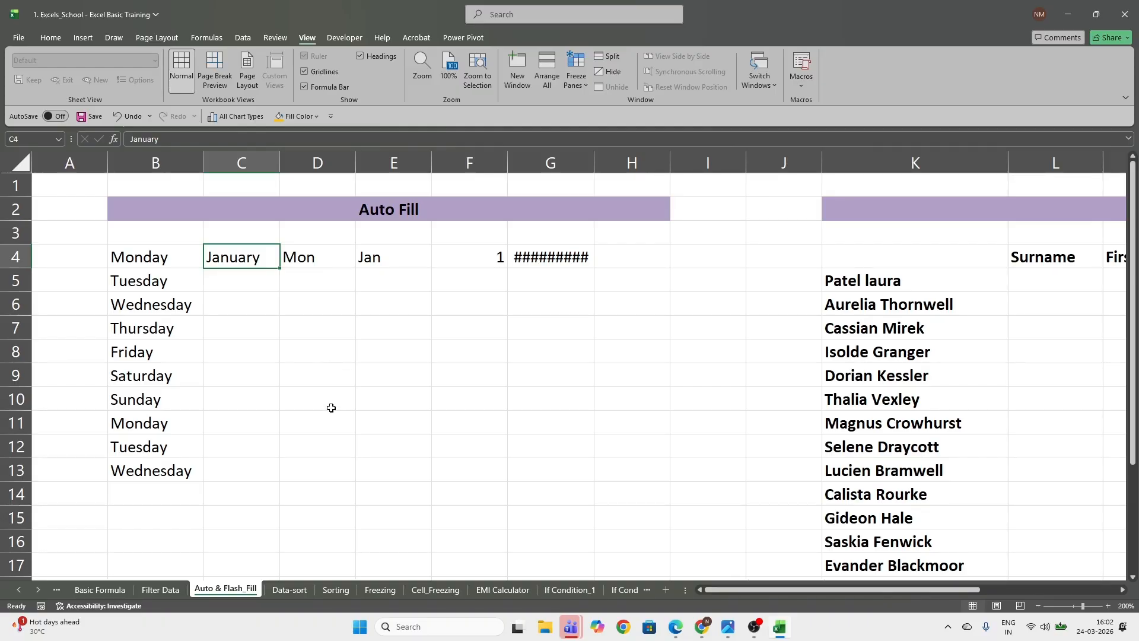
left_click(237, 306)
left_click(253, 250)
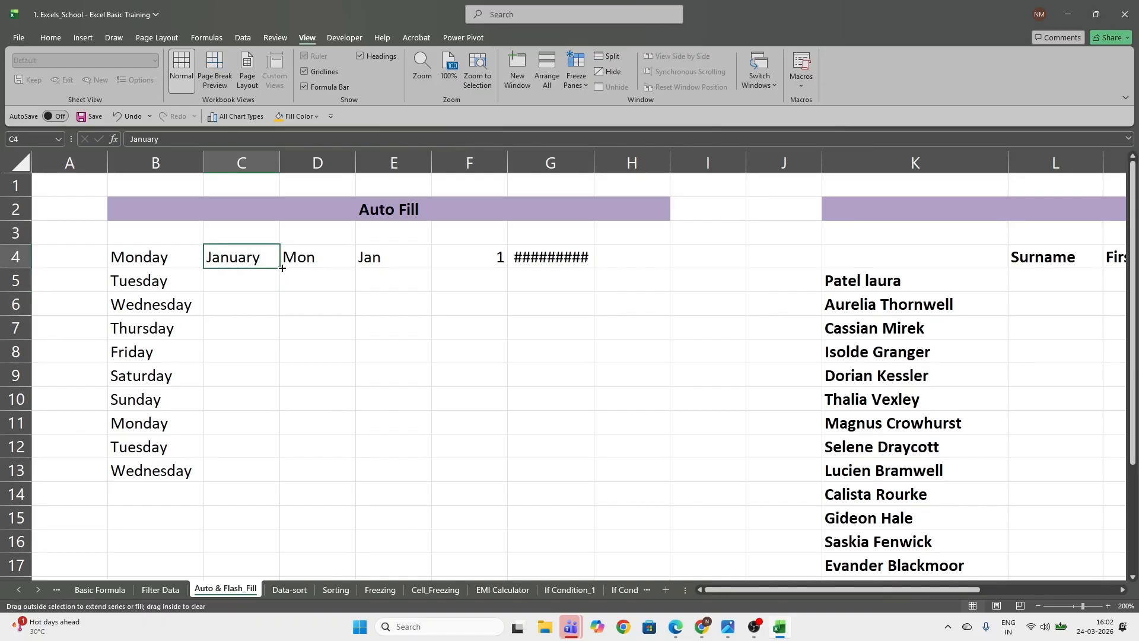
left_click_drag(282, 268, 269, 516)
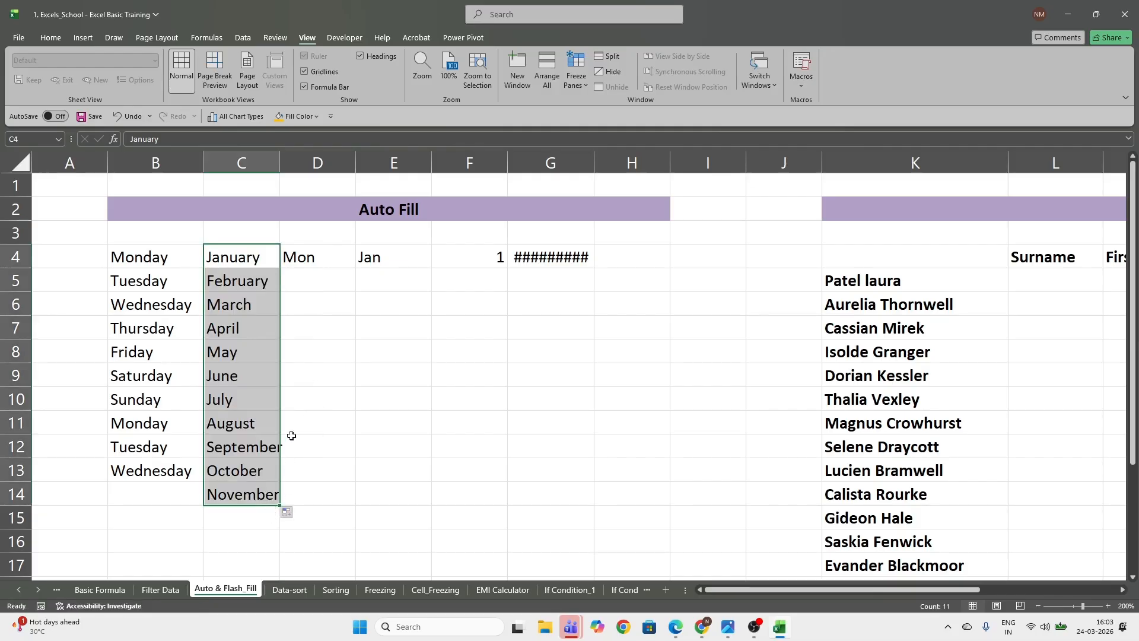
Auto-fill the abbreviated weekdays from Mon in D4 and the abbreviated months from Jan in E4, both down to row 13
left_click(299, 261)
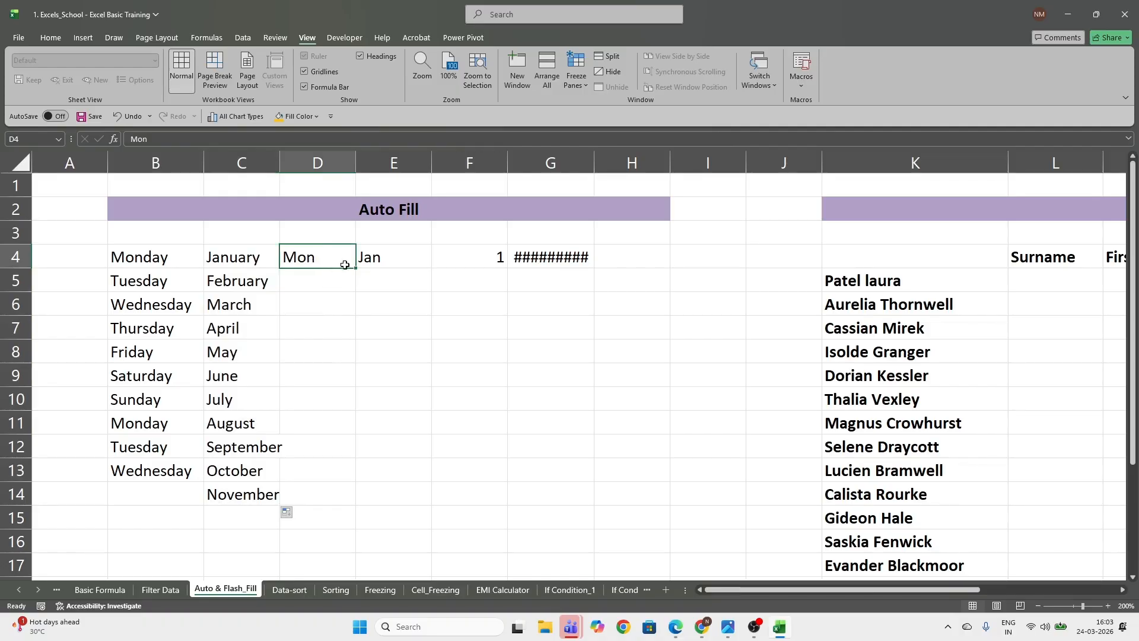
left_click_drag(355, 268, 350, 474)
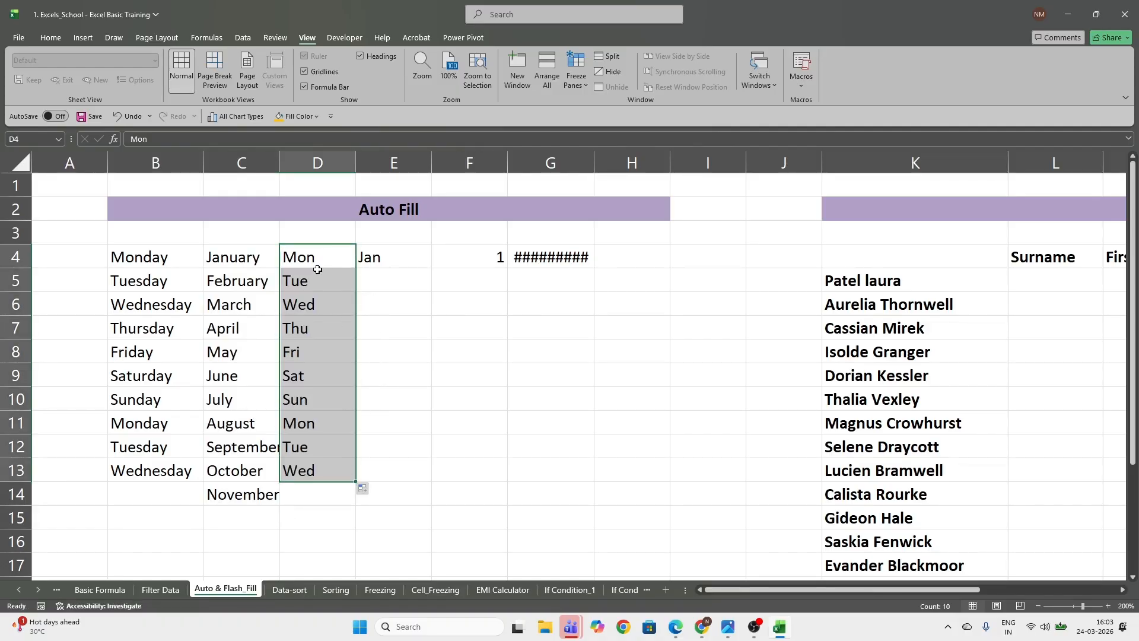
left_click(328, 328)
left_click(388, 254)
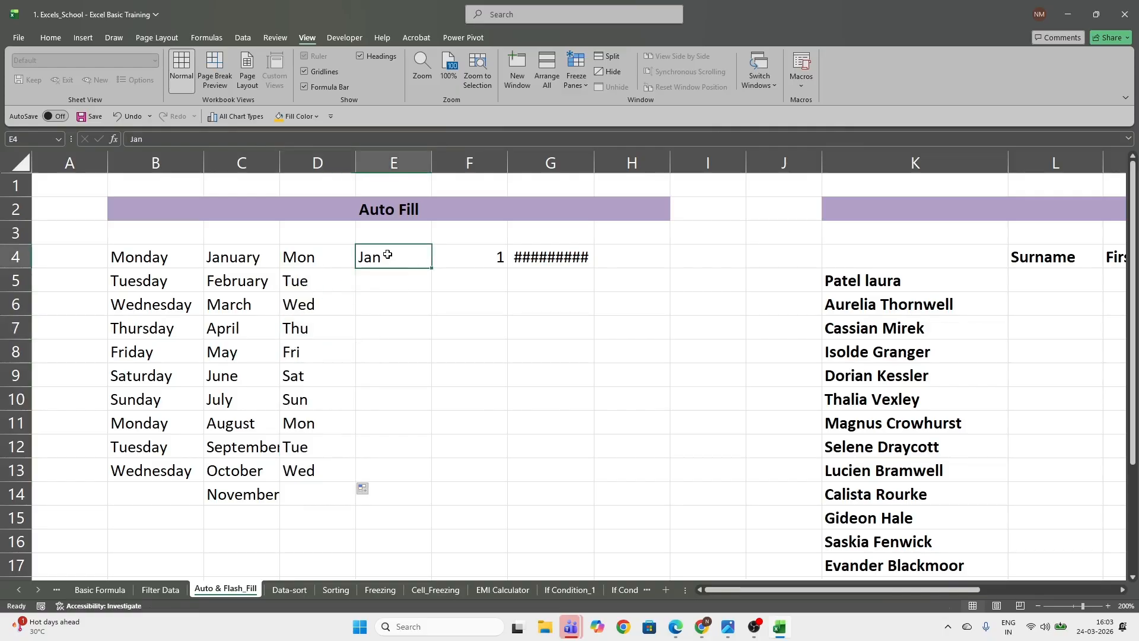
left_click_drag(432, 270, 433, 482)
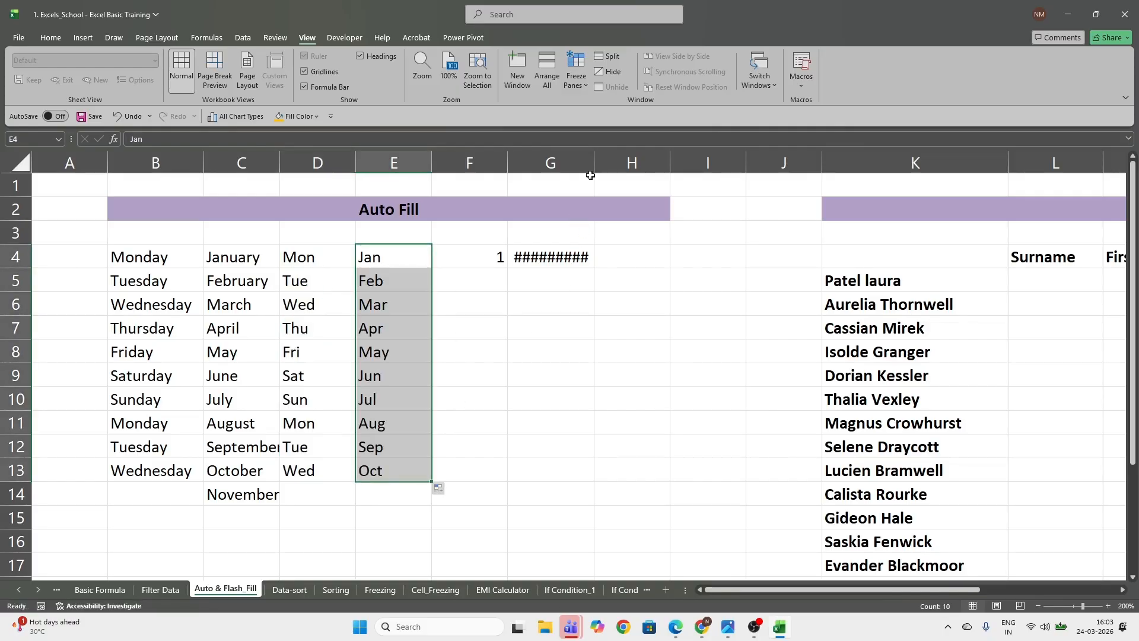
AutoFit the width of column G to the date in G4
mouse_move(558, 252)
left_mouse_down()
mouse_move(555, 306)
mouse_move(553, 255)
left_mouse_up()
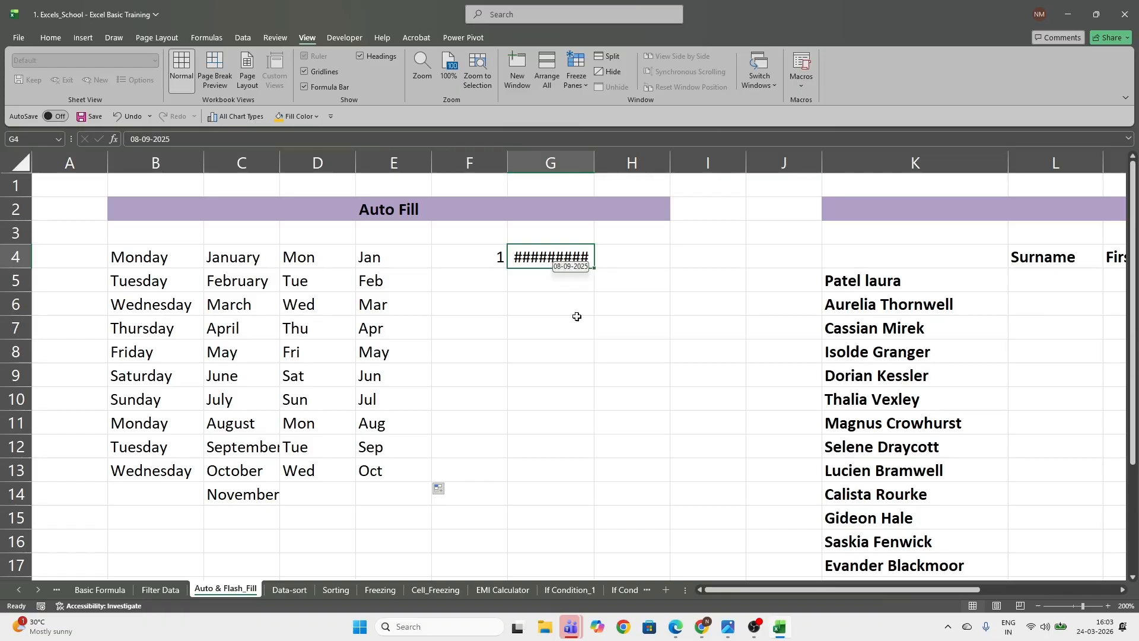
key("alt+o")
key("c")
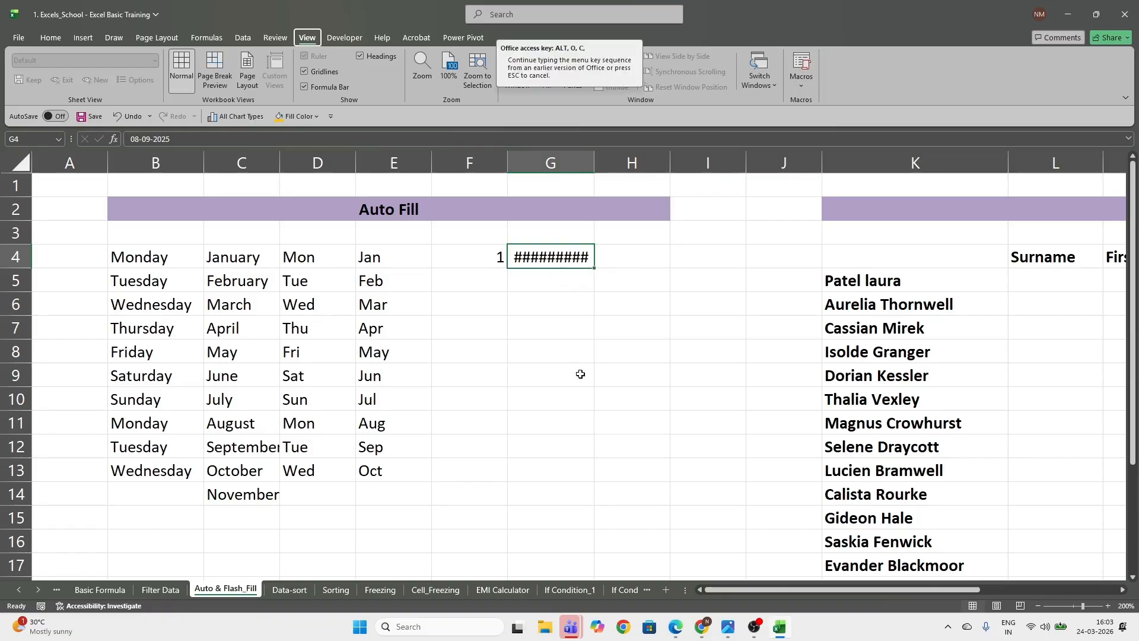
key("a")
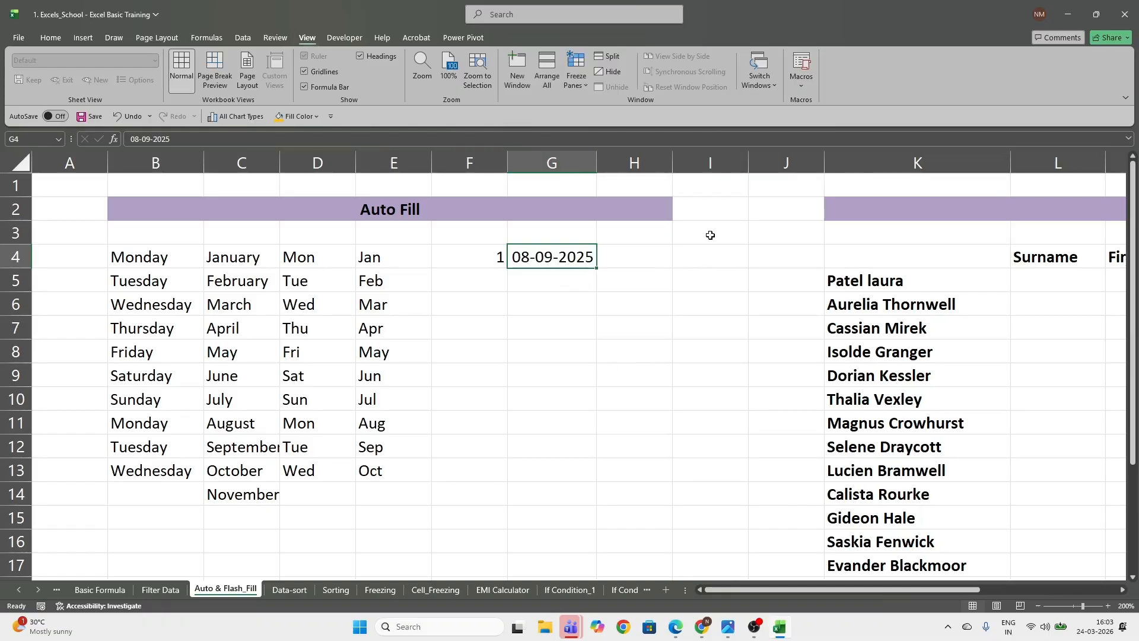
Enter the shortcut note "ALT + O+C+A" in I4 and widen column G slightly
left_click(701, 254)
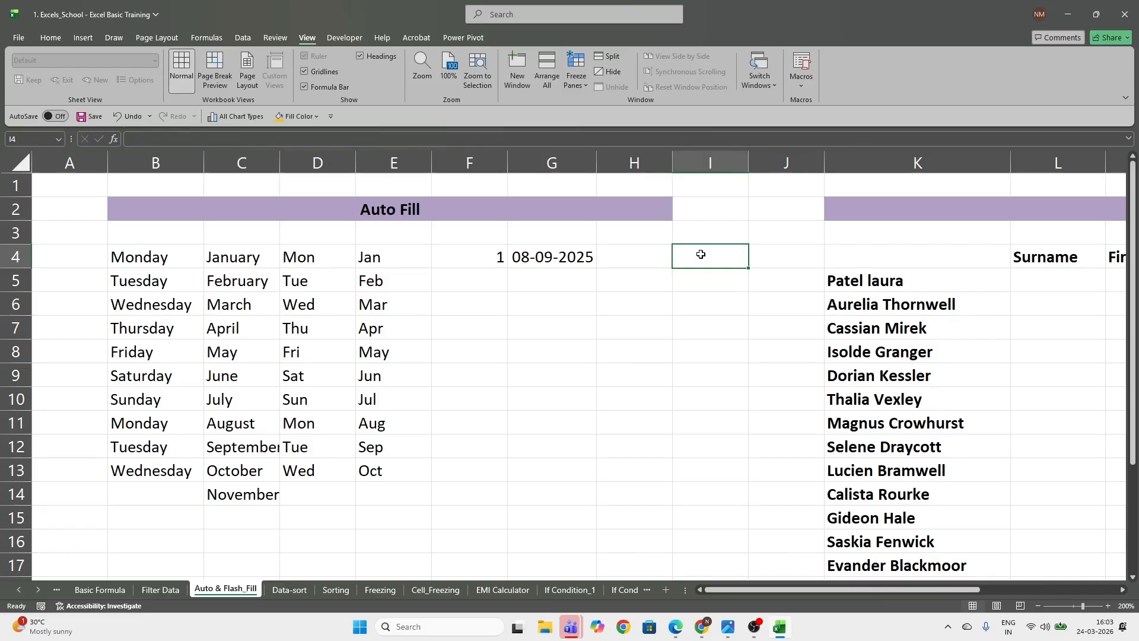
type("ALT")
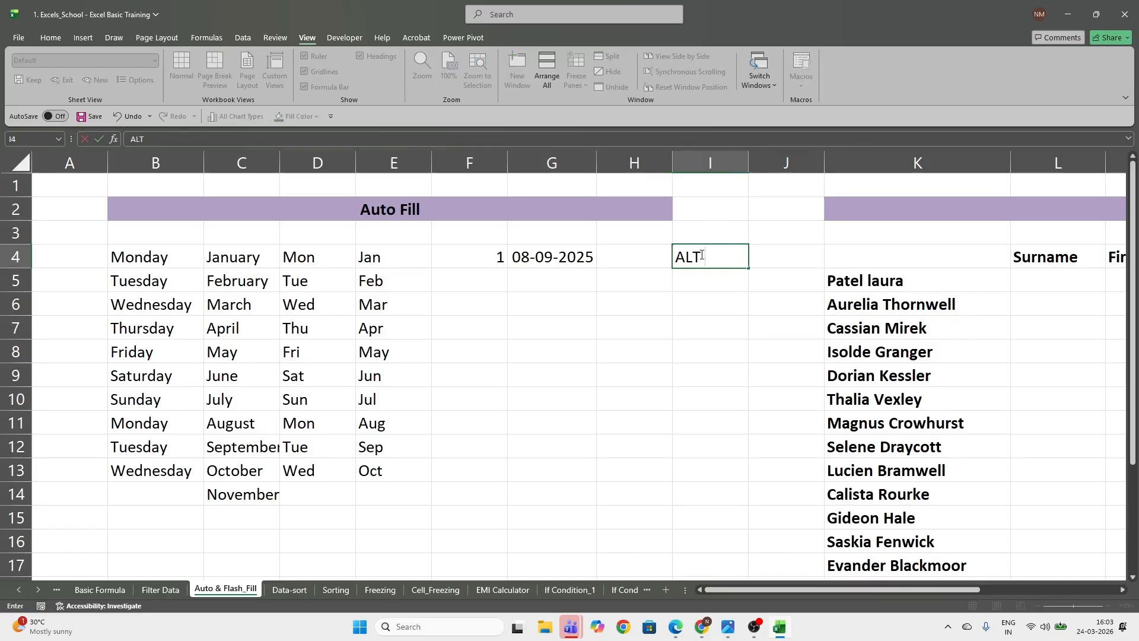
type(" + O+C+A")
key("Return")
left_click(701, 254)
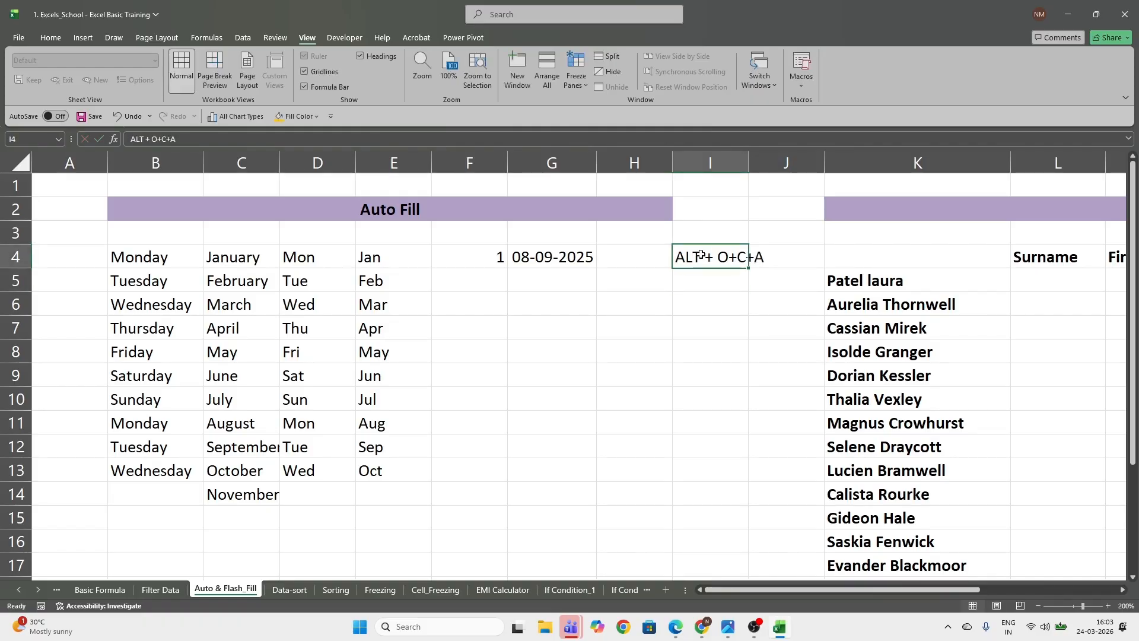
left_click(571, 259)
mouse_move(594, 164)
left_mouse_down()
mouse_move(620, 163)
mouse_move(598, 163)
left_mouse_up()
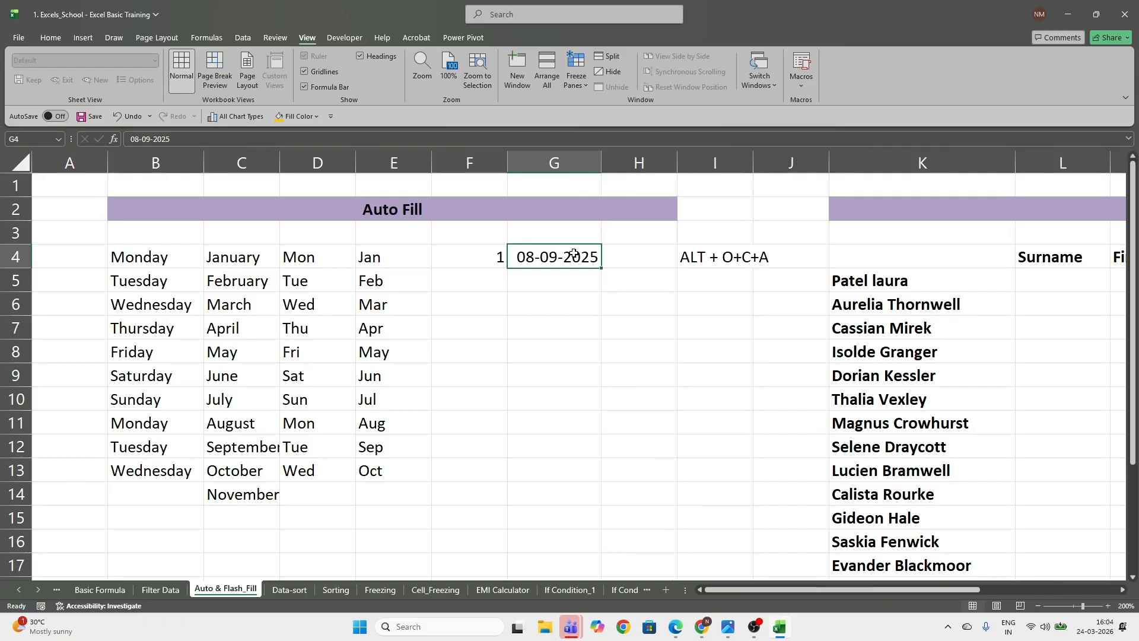
Auto-fill F4 down to F14 with the Fill Series option to number the cells 1 to 11
left_click(468, 259)
left_click_drag(508, 268, 499, 499)
left_click(516, 513)
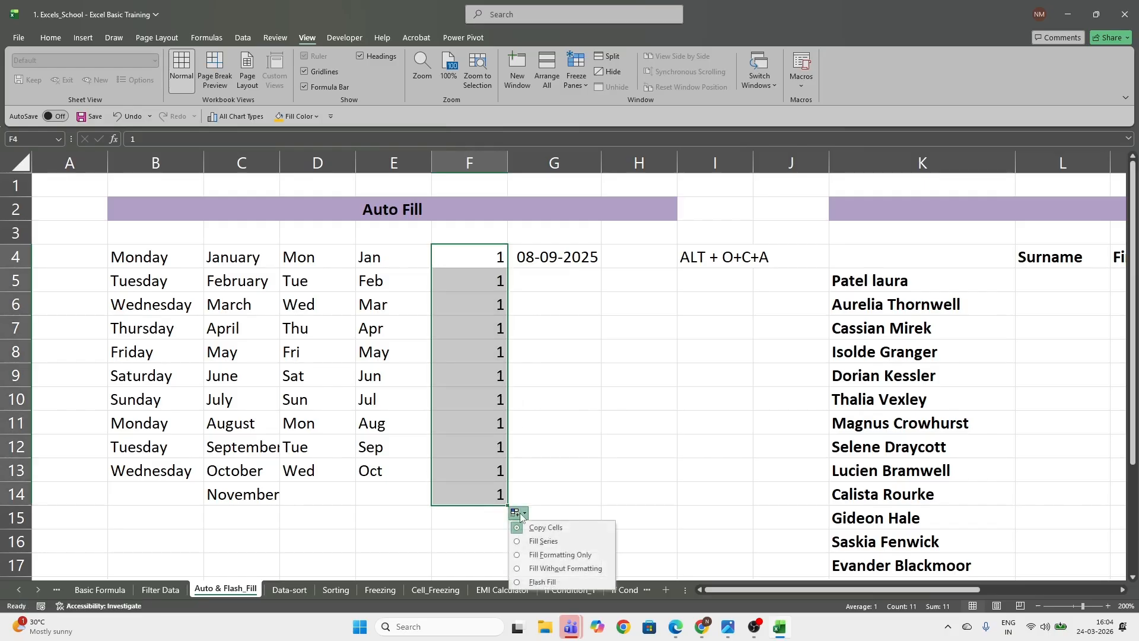
left_click(543, 540)
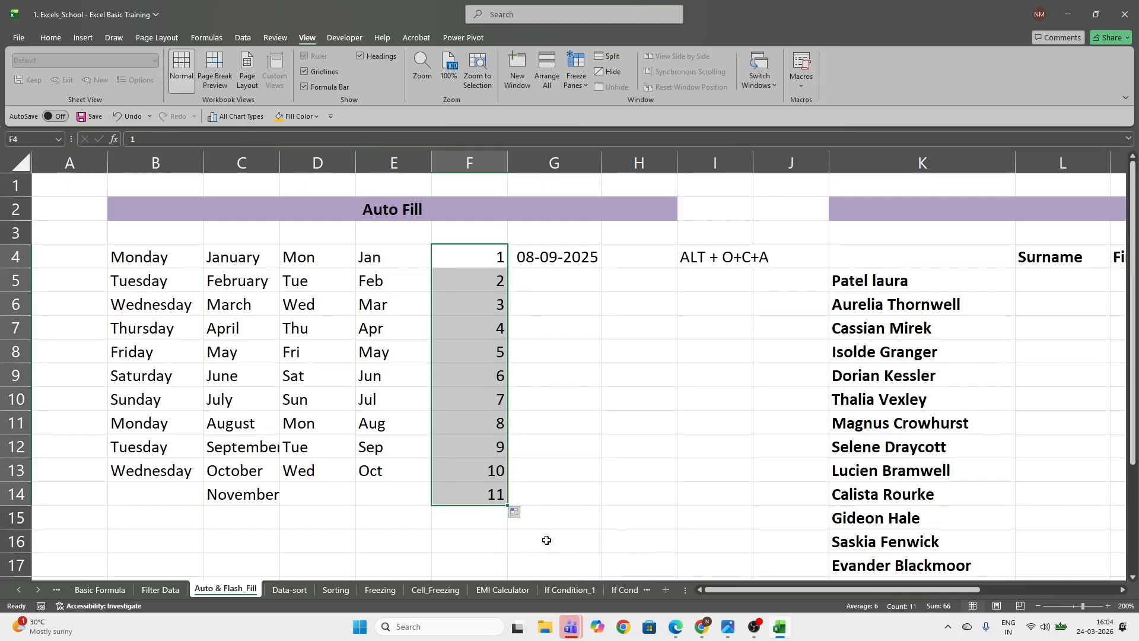
left_click(517, 514)
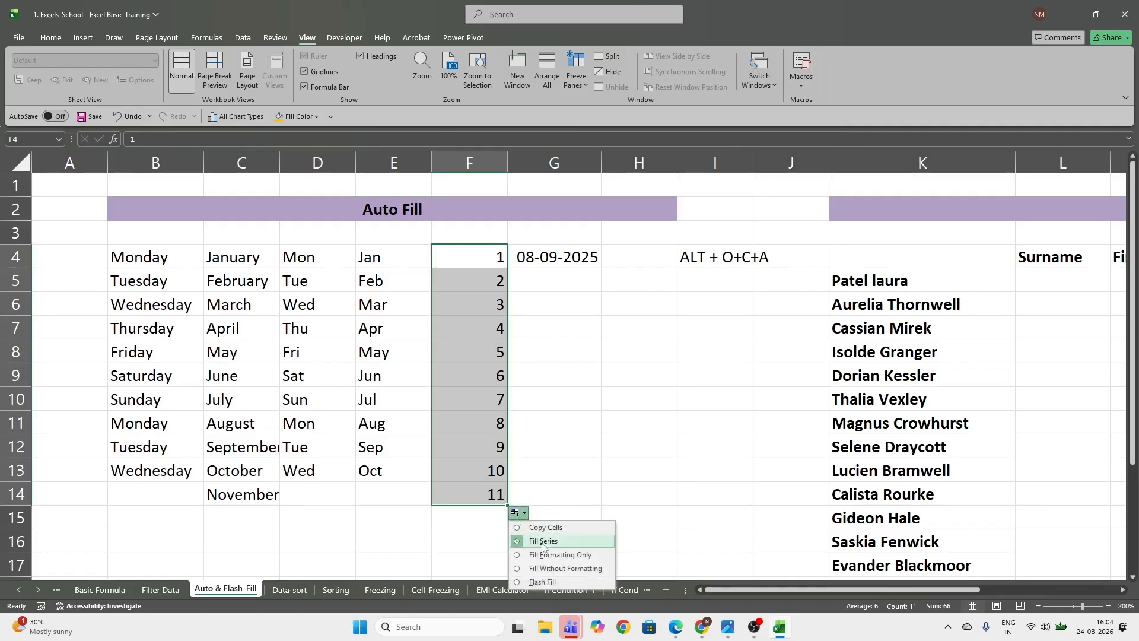
left_click(566, 470)
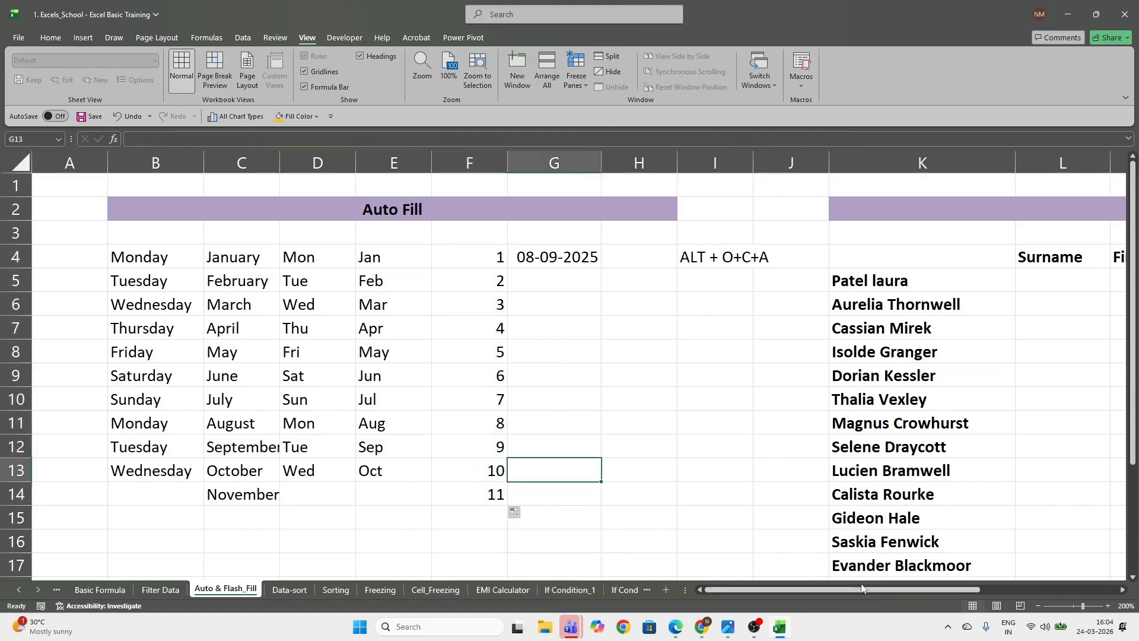
Add the header "Full Name" in K4 above the Flash-fill name list, and select the first Surname cell, L5
scroll(896, 444, "right", 3)
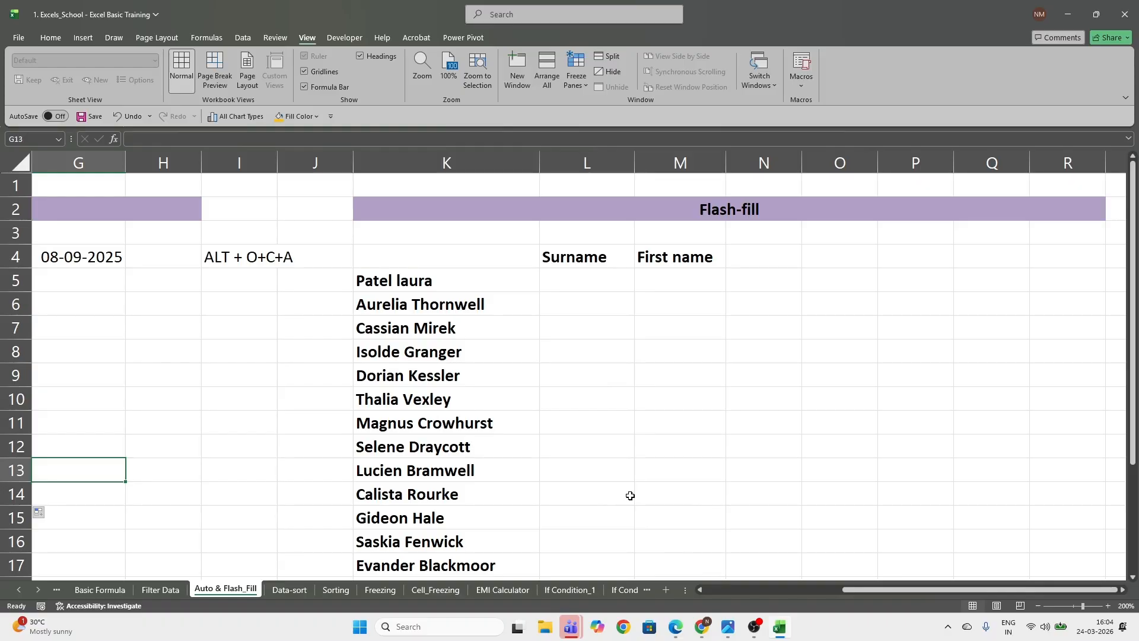
left_click(595, 277)
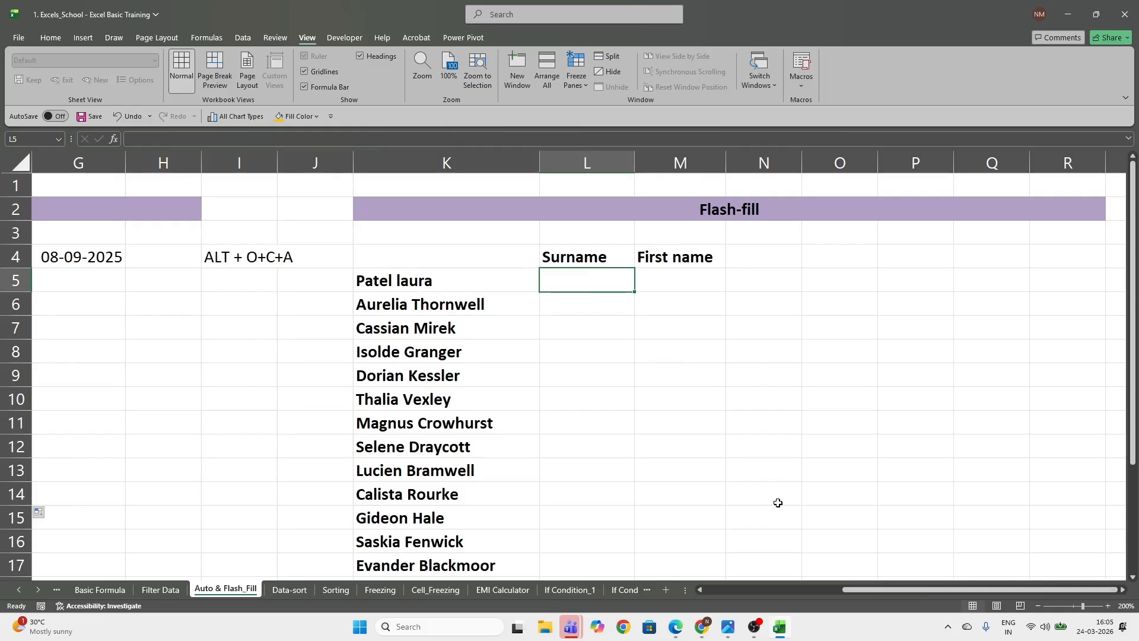
left_click(454, 252)
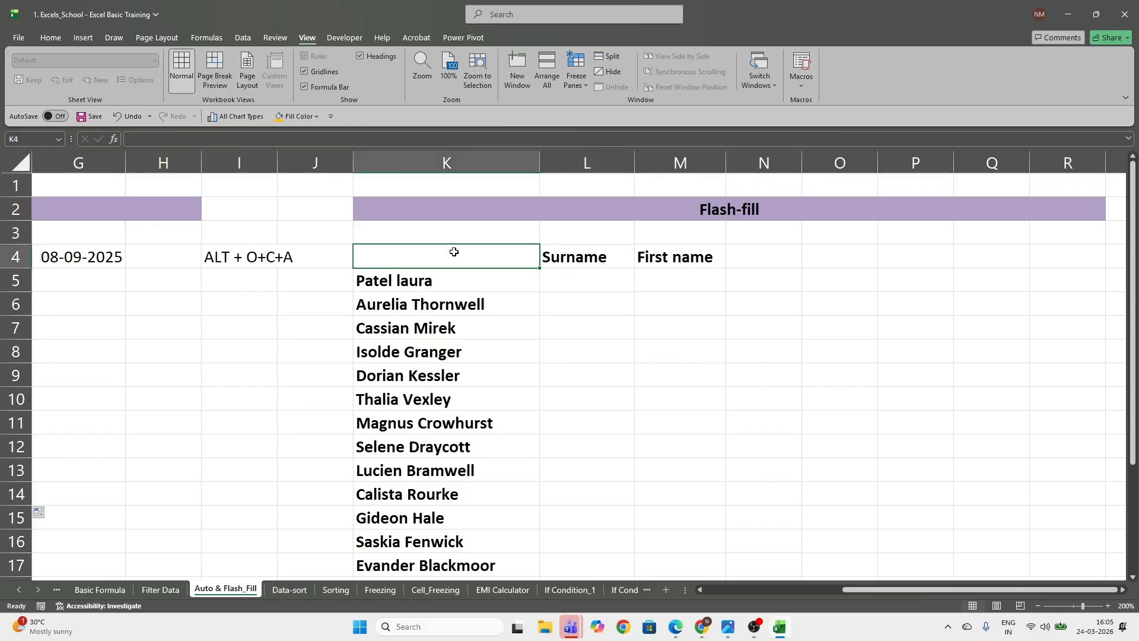
type("Full Name")
key("Return")
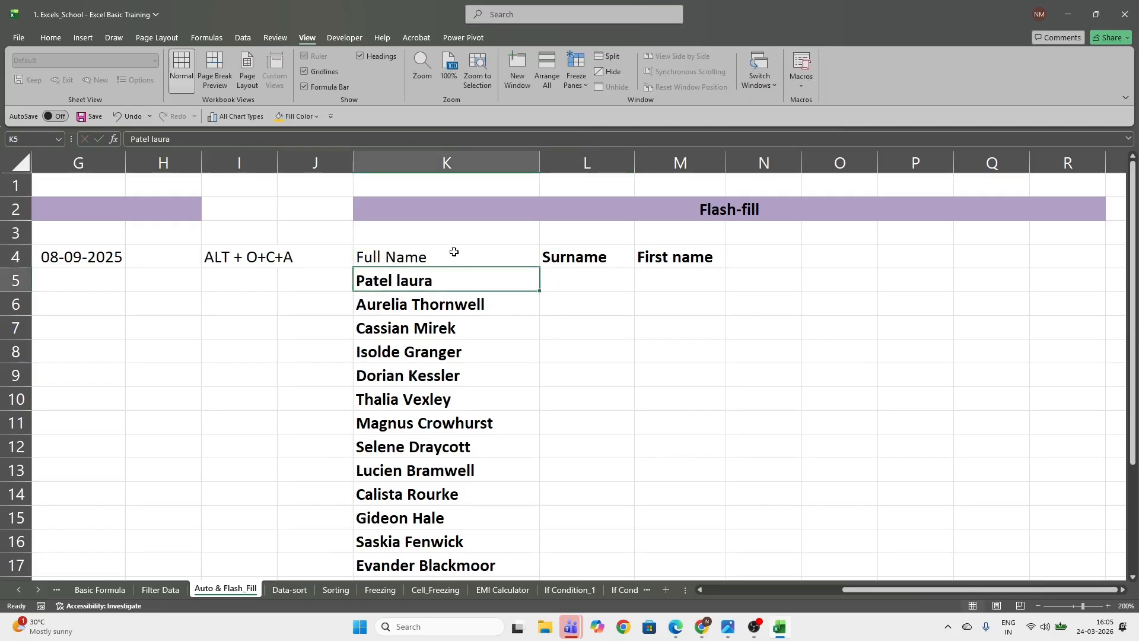
key("Right")
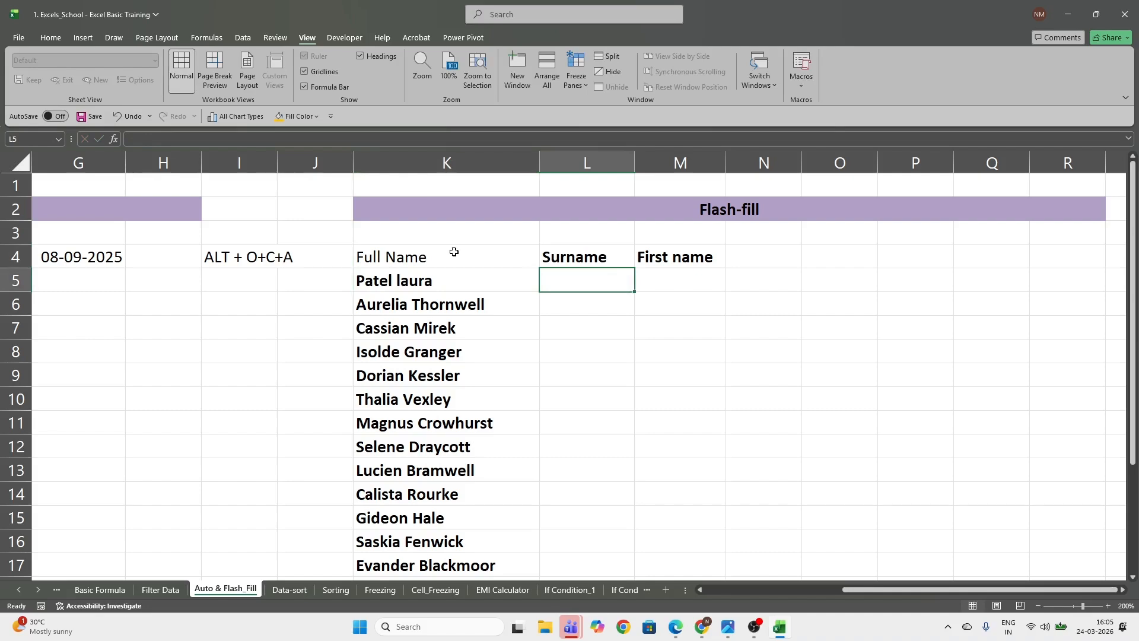
Enter the surname part of the first full name in L5 and flash-fill the rest of the Surname column
key("Right")
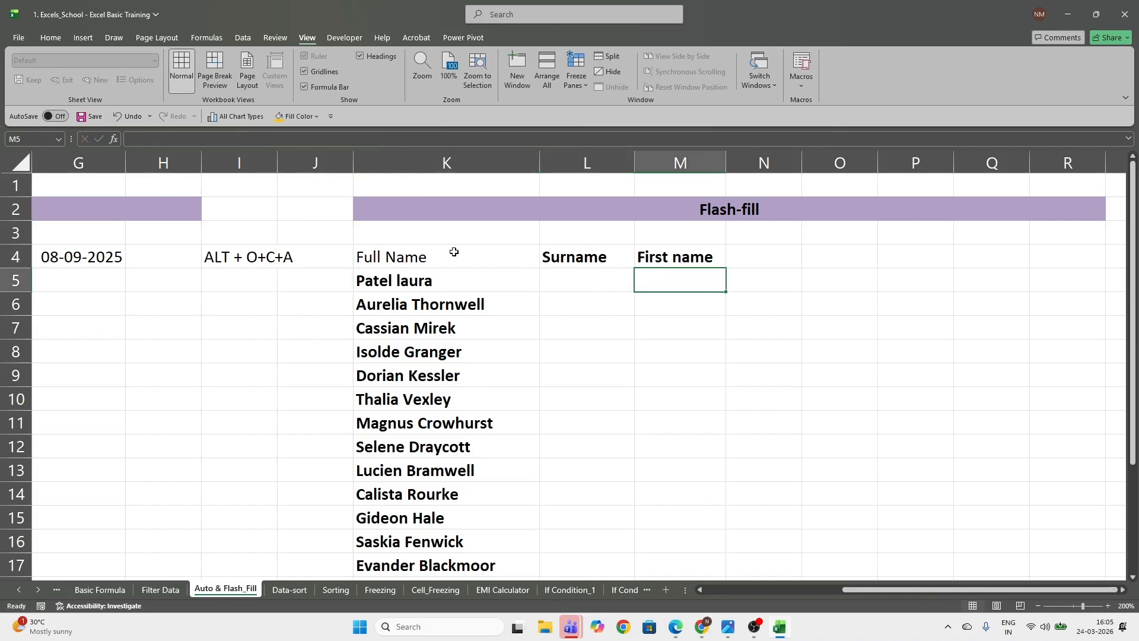
key("Left")
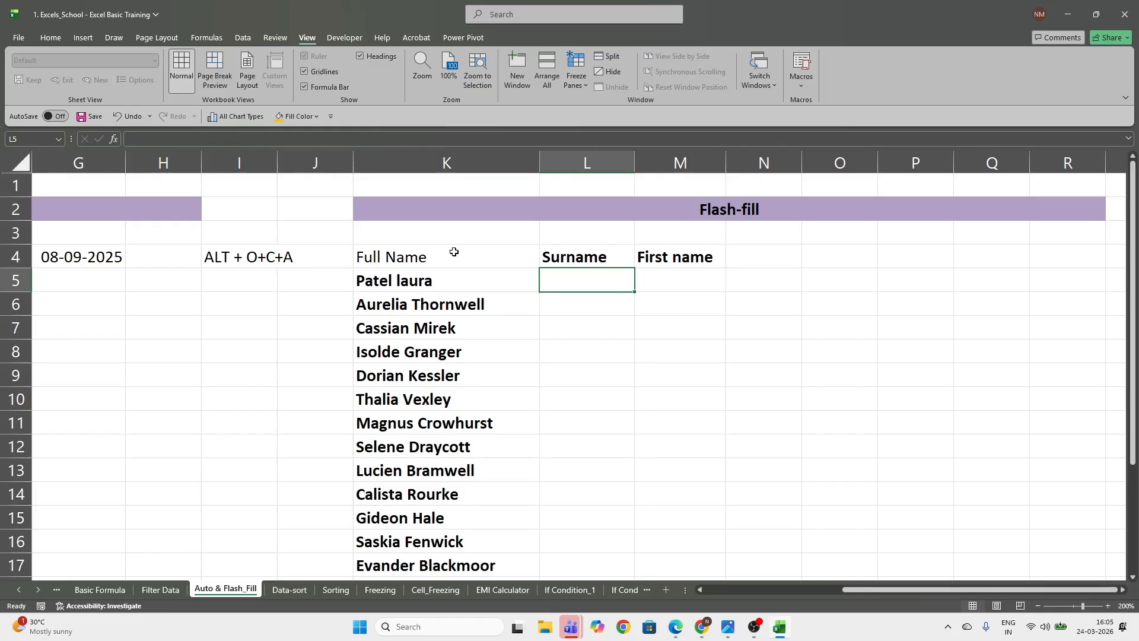
type("Pat")
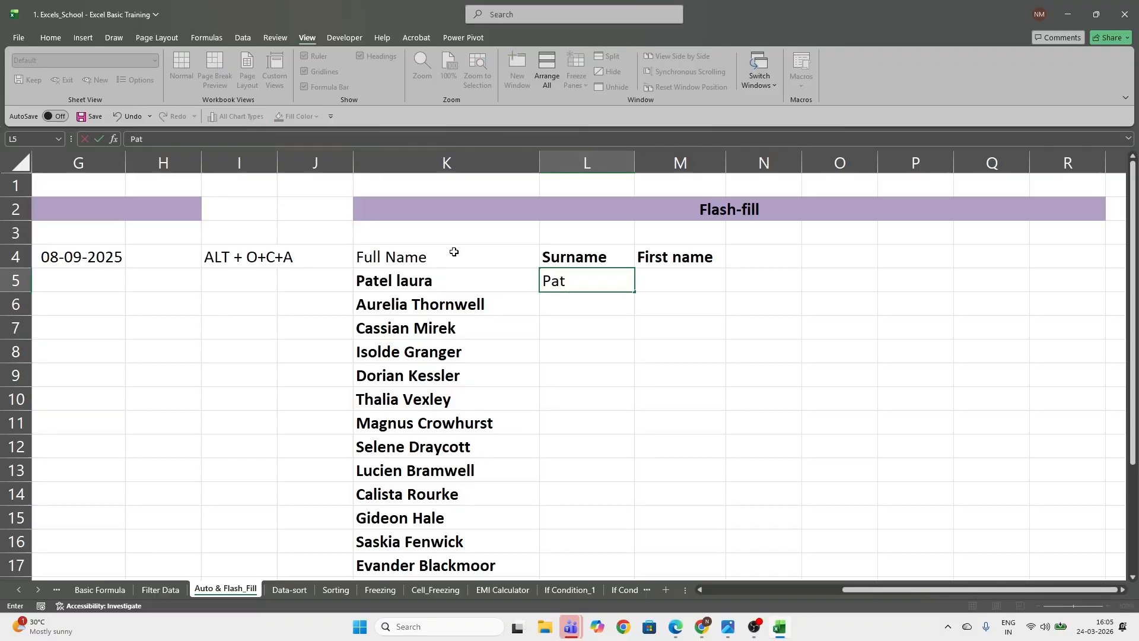
key("Return")
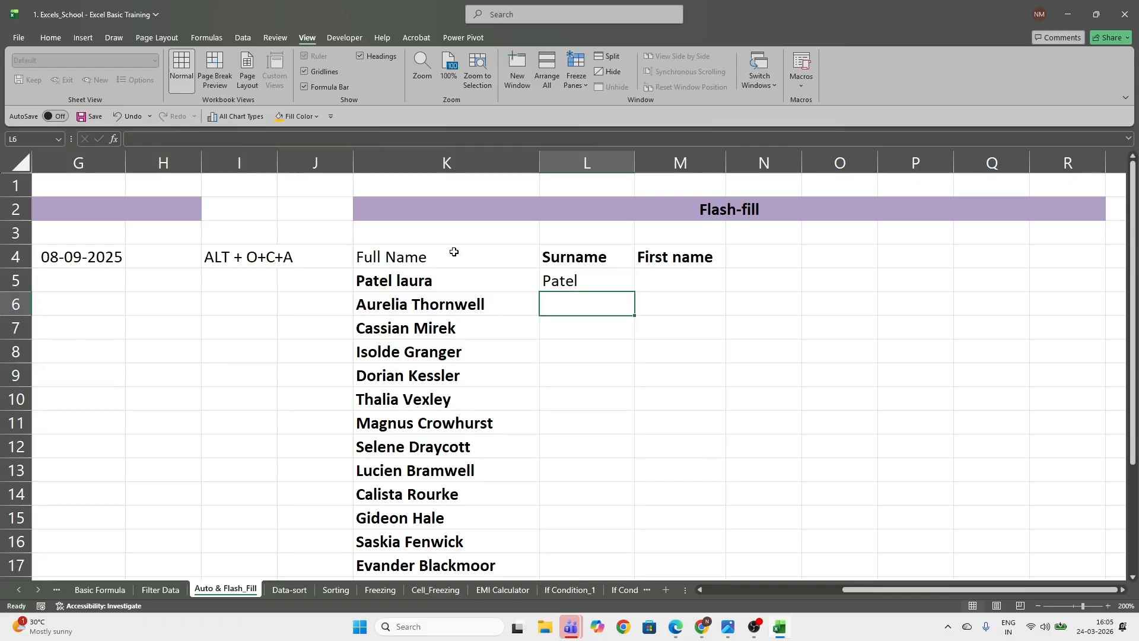
key("ctrl+e")
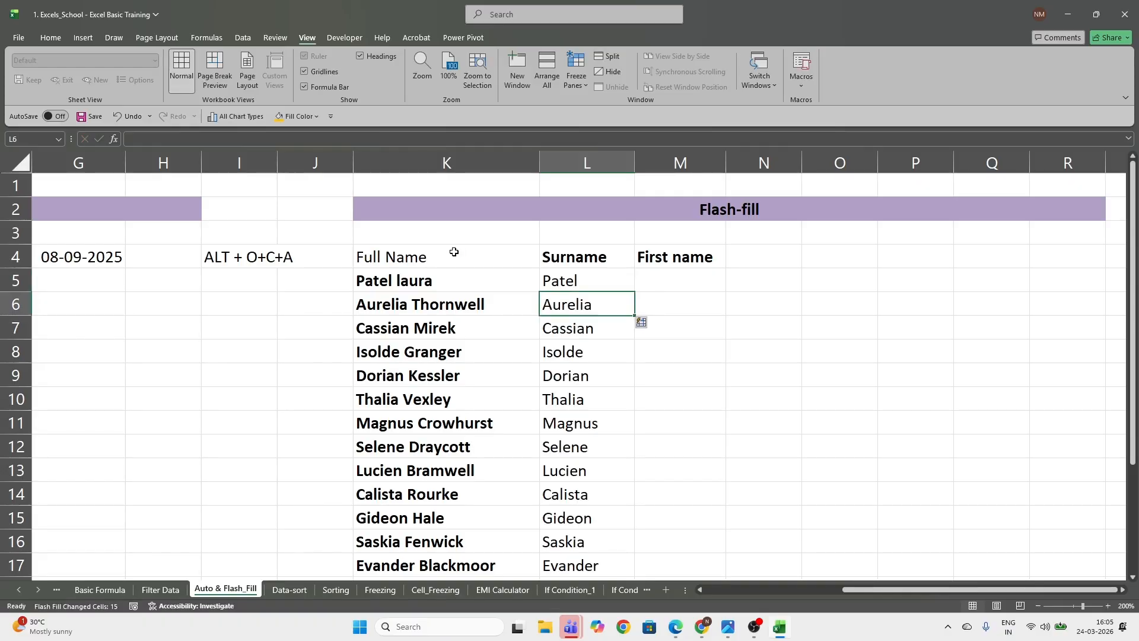
Enter the capitalised first name from the first full name in M5 and flash-fill the rest of the First name column
key("Up")
key("Up")
key("Up")
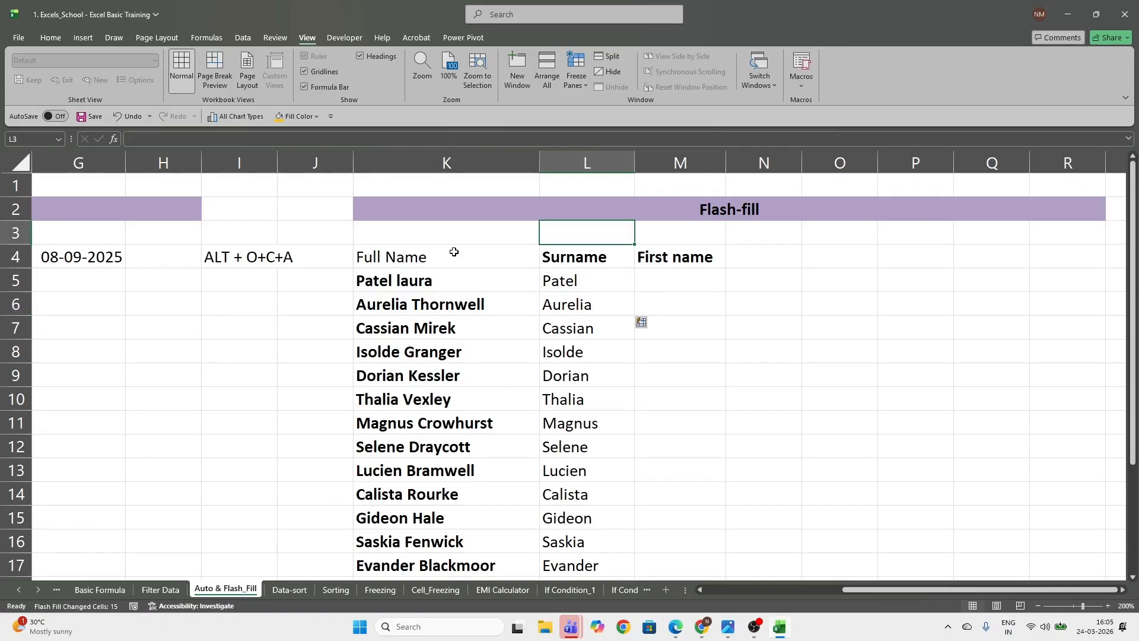
key("Up")
key("Up")
key("Down")
key("Down")
key("Down")
key("Down")
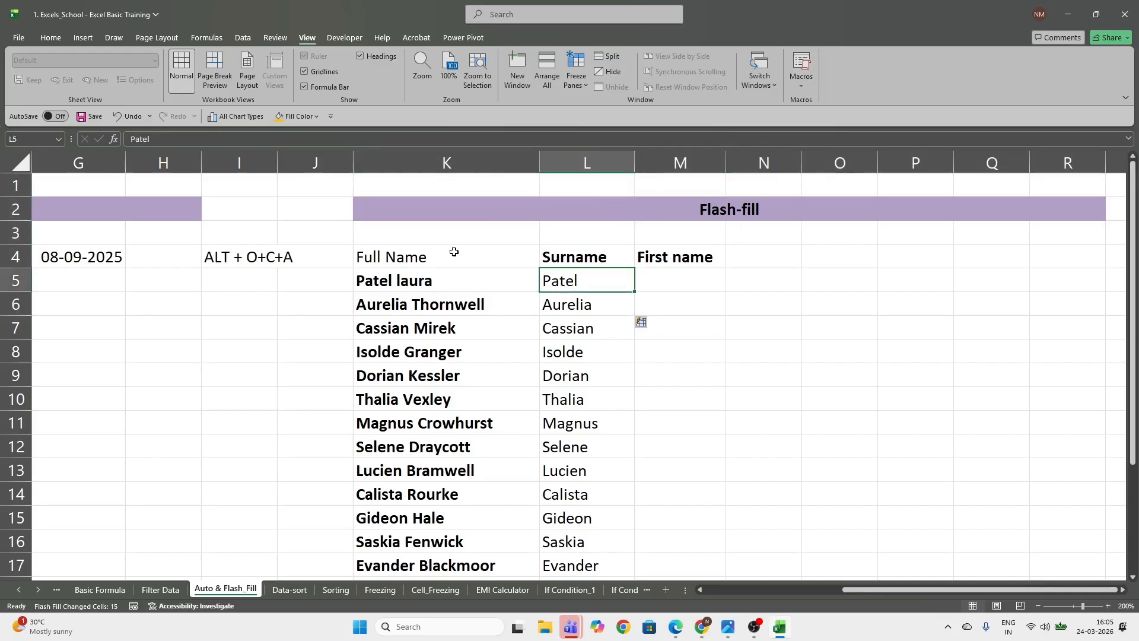
key("Right")
type("La")
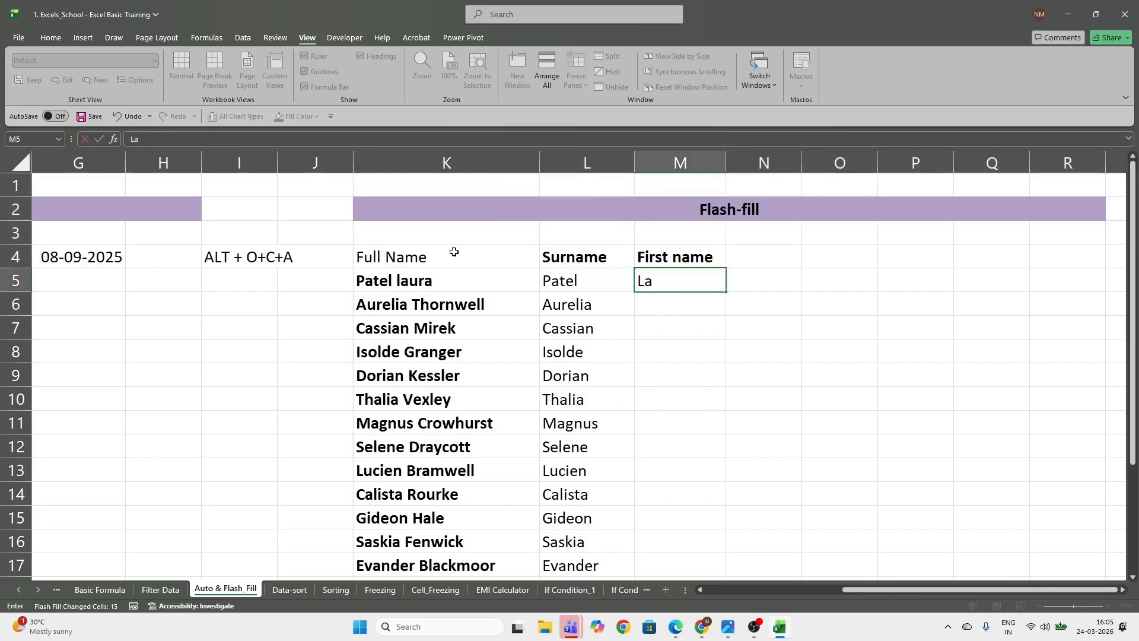
type("ura")
key("Return")
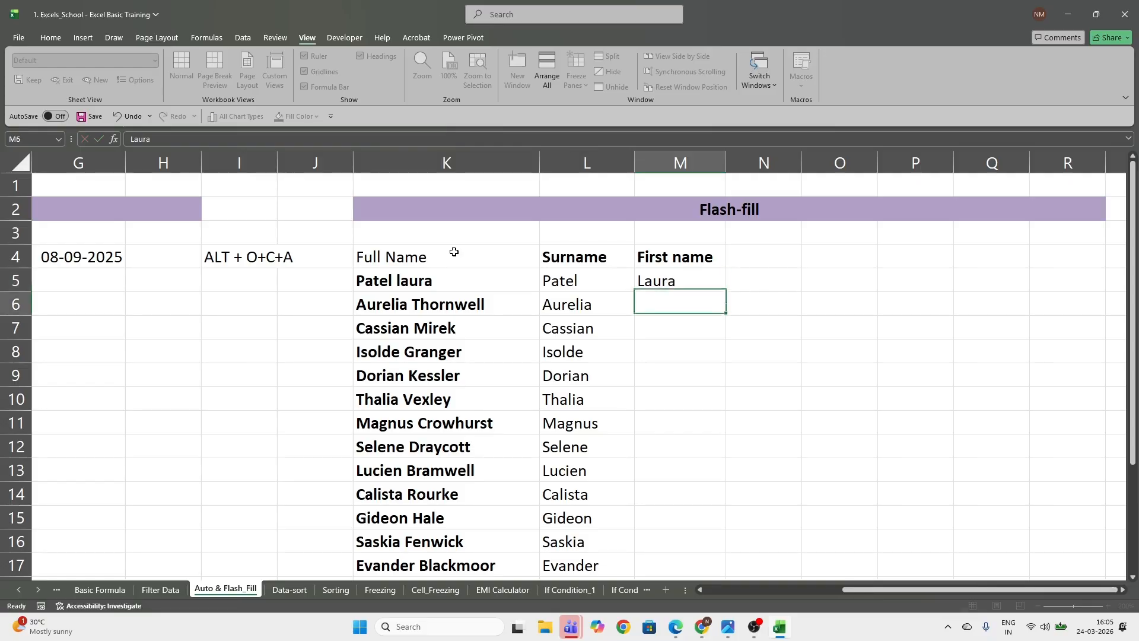
key("ctrl+e")
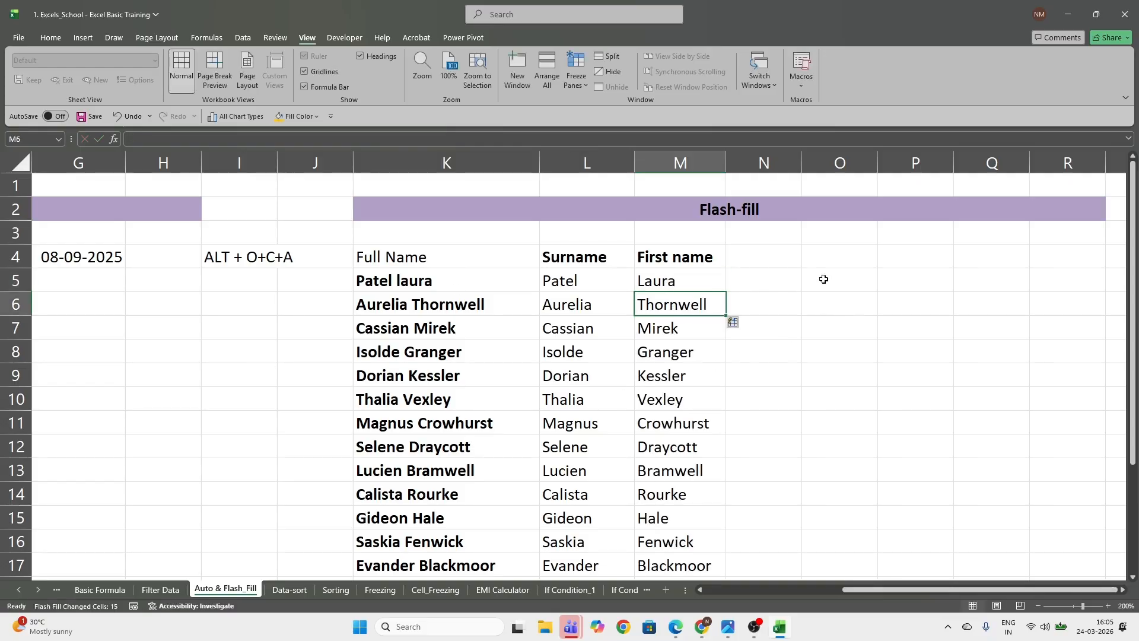
Enter the shortcut note "ctrl + E" in O4 and highlight the cell with an orange fill
left_click(825, 258)
type("ctrl")
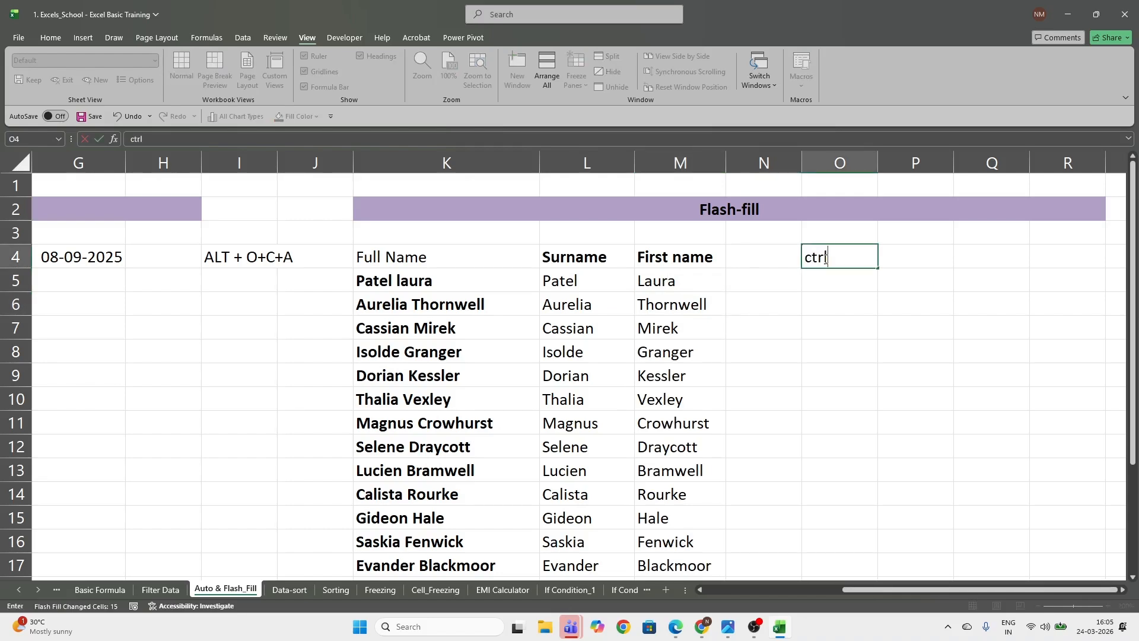
type(" + E")
key("Return")
left_click(825, 259)
left_click(51, 37)
left_click(203, 81)
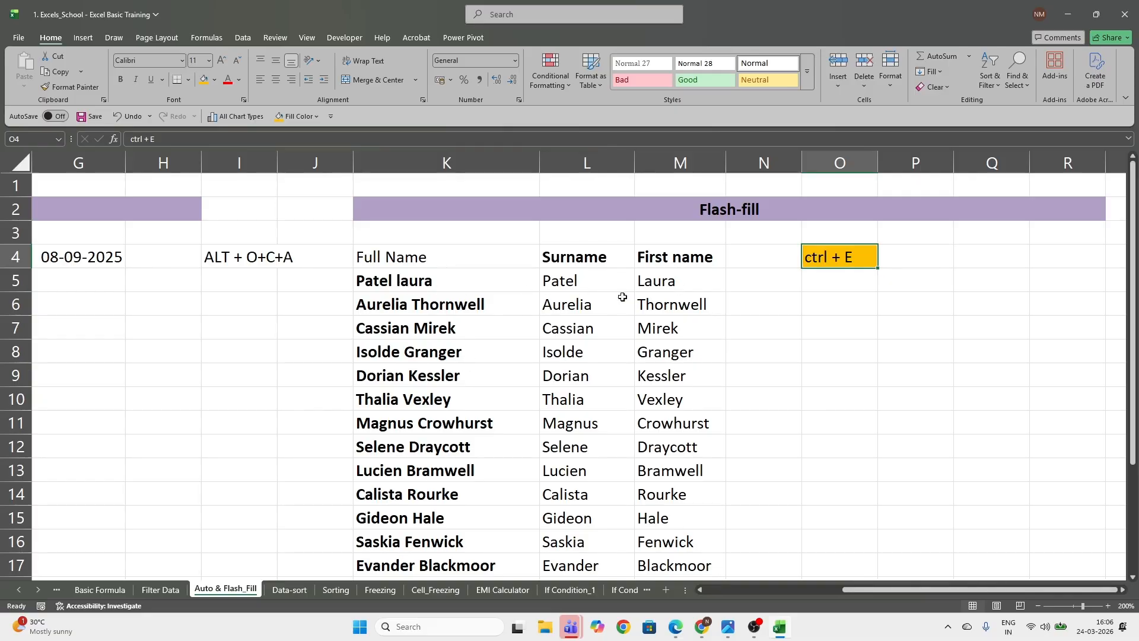
Switch to the Data-sort sheet and select cell A1 at its beginning
scroll(428, 474, "down", 1)
scroll(445, 447, "up", 1)
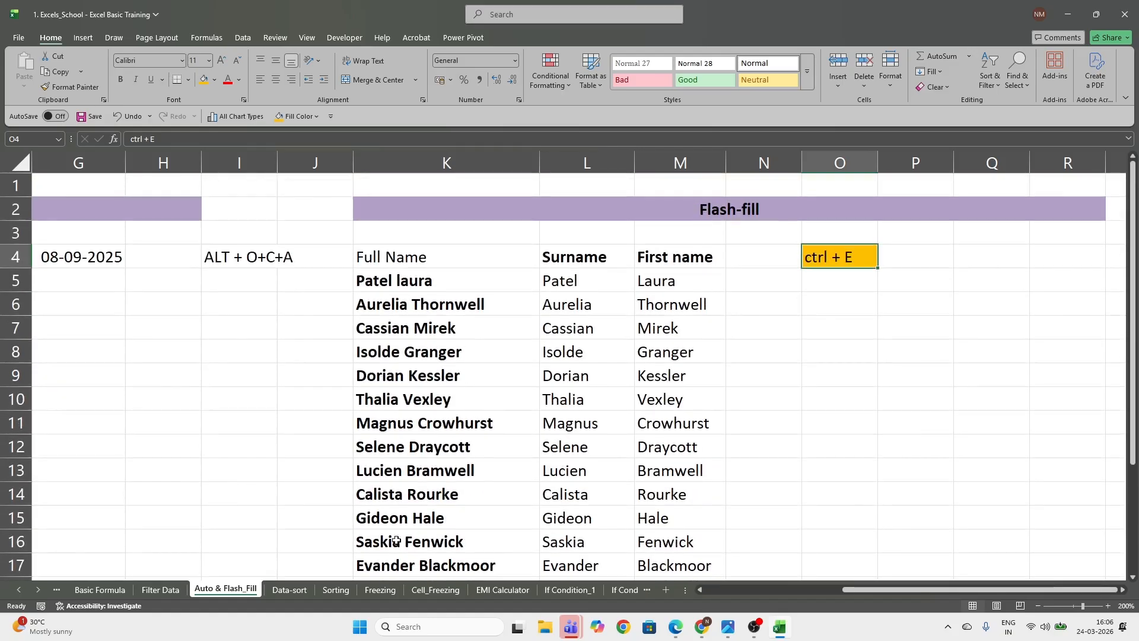
left_click(291, 589)
scroll(397, 573, "up", 5)
left_click(74, 489)
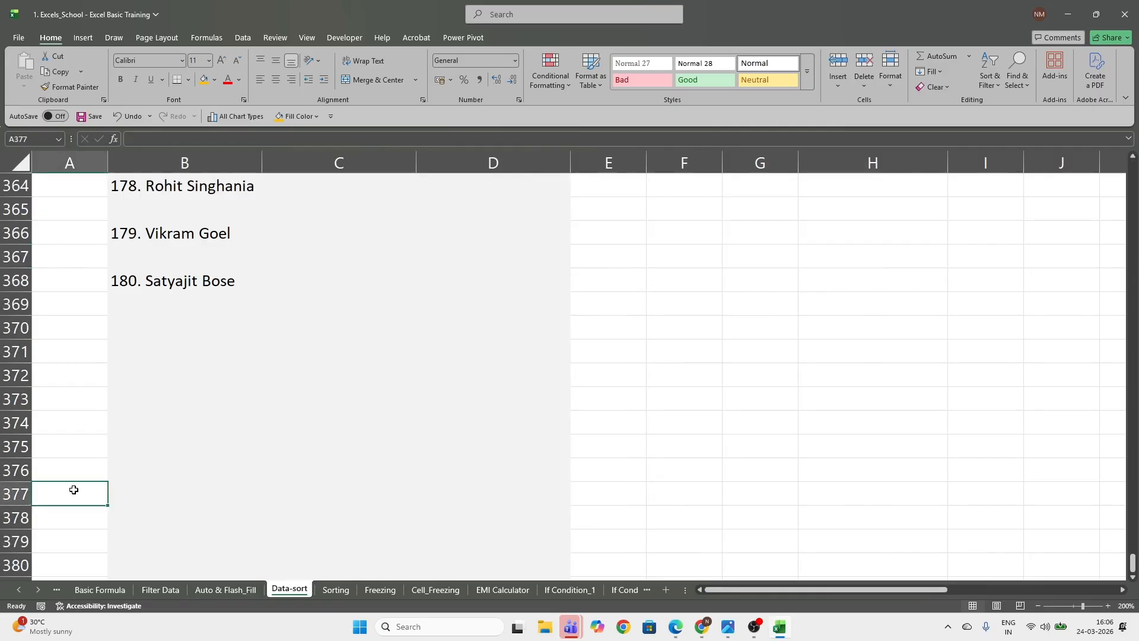
key("ctrl+Home")
key("Down")
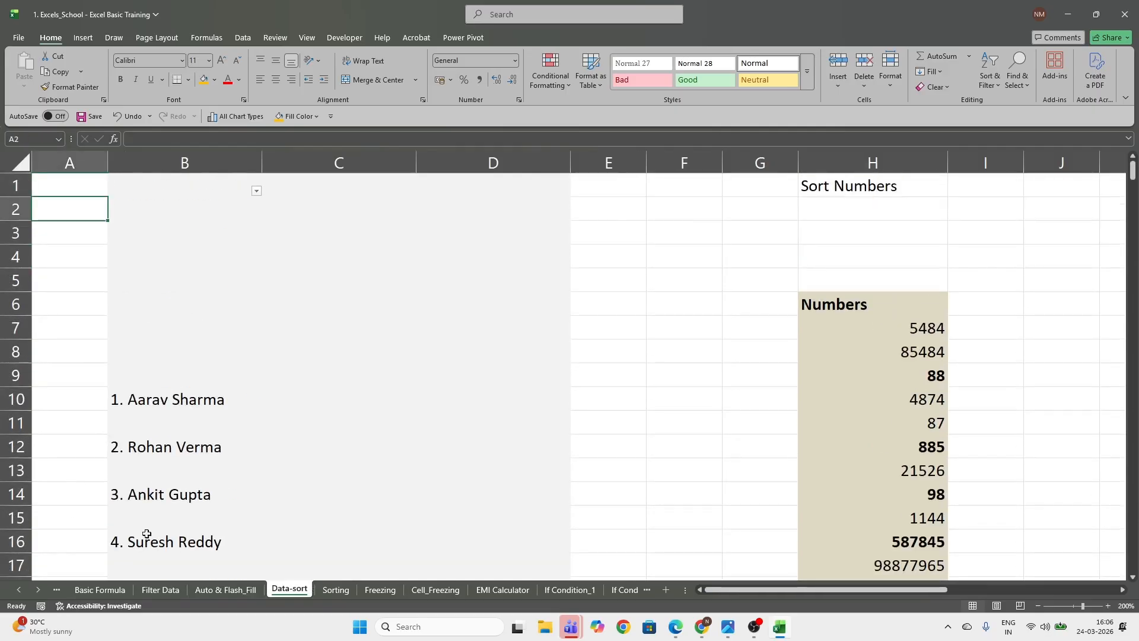
left_click(94, 183)
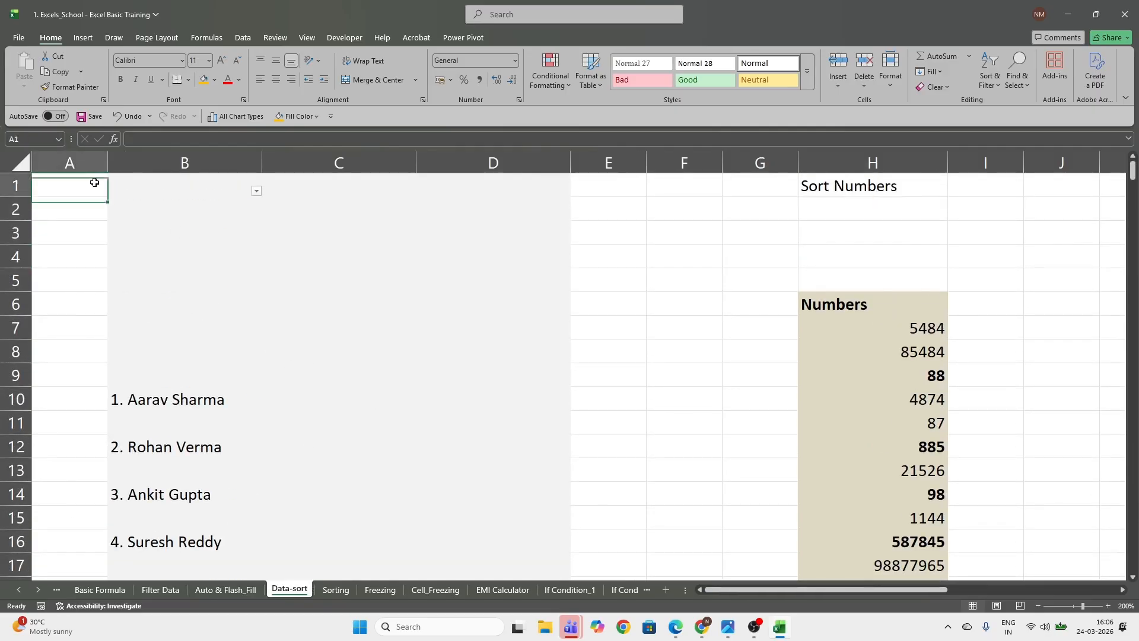
Examine the numbered names and the empty rows between them in column B
scroll(178, 404, "down", 4)
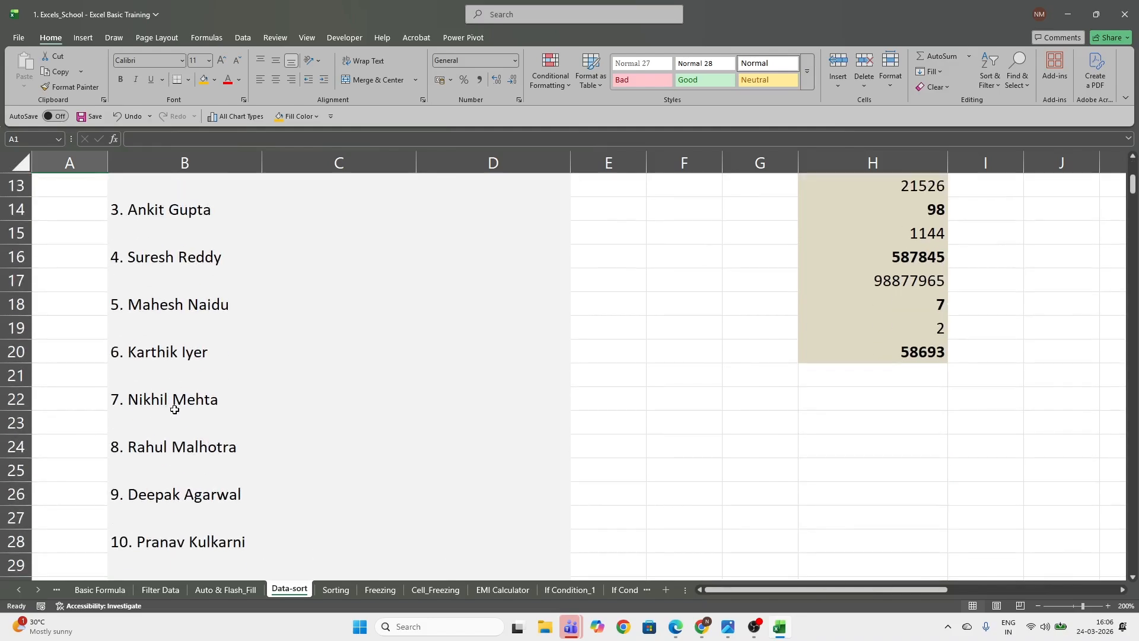
scroll(178, 402, "down", 19)
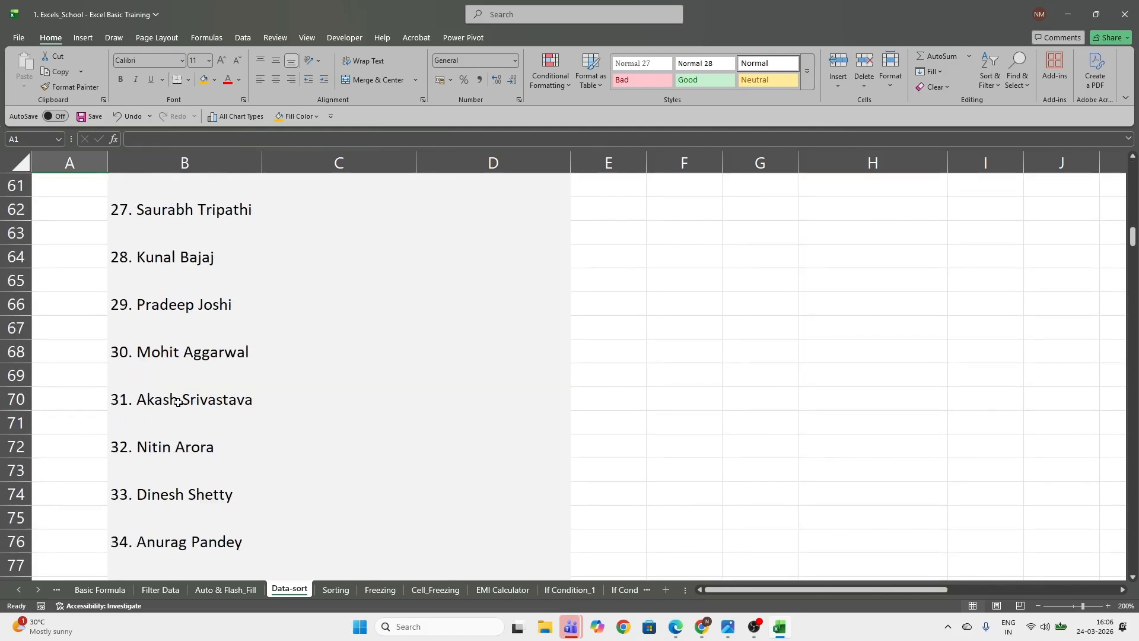
scroll(178, 402, "down", 12)
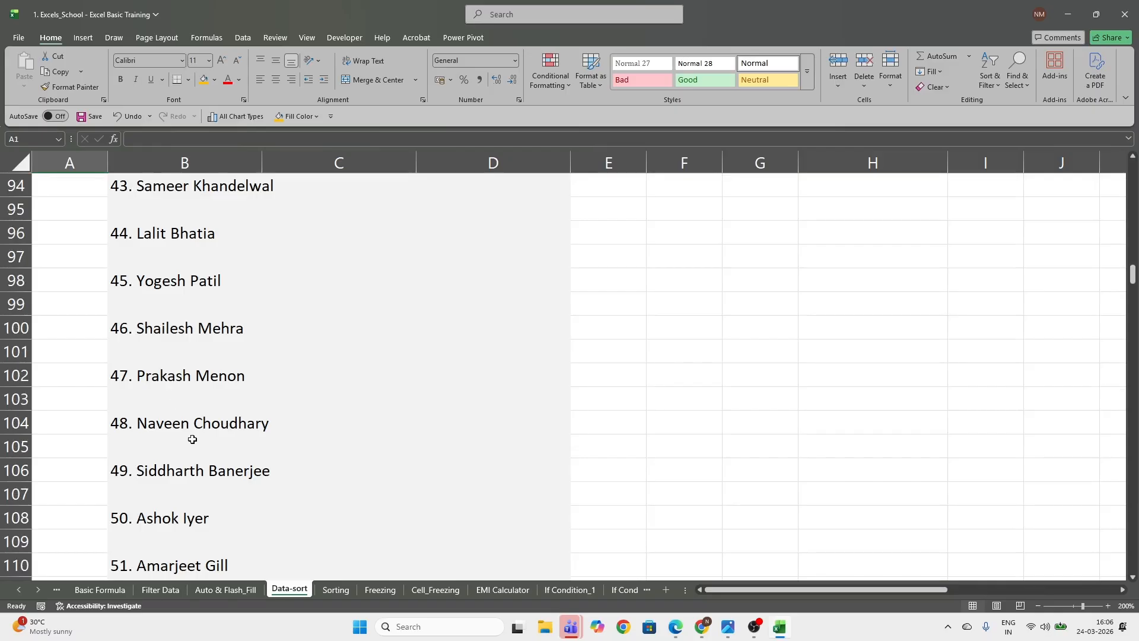
scroll(170, 412, "down", 9)
left_click_drag(89, 375, 216, 374)
scroll(162, 447, "down", 4)
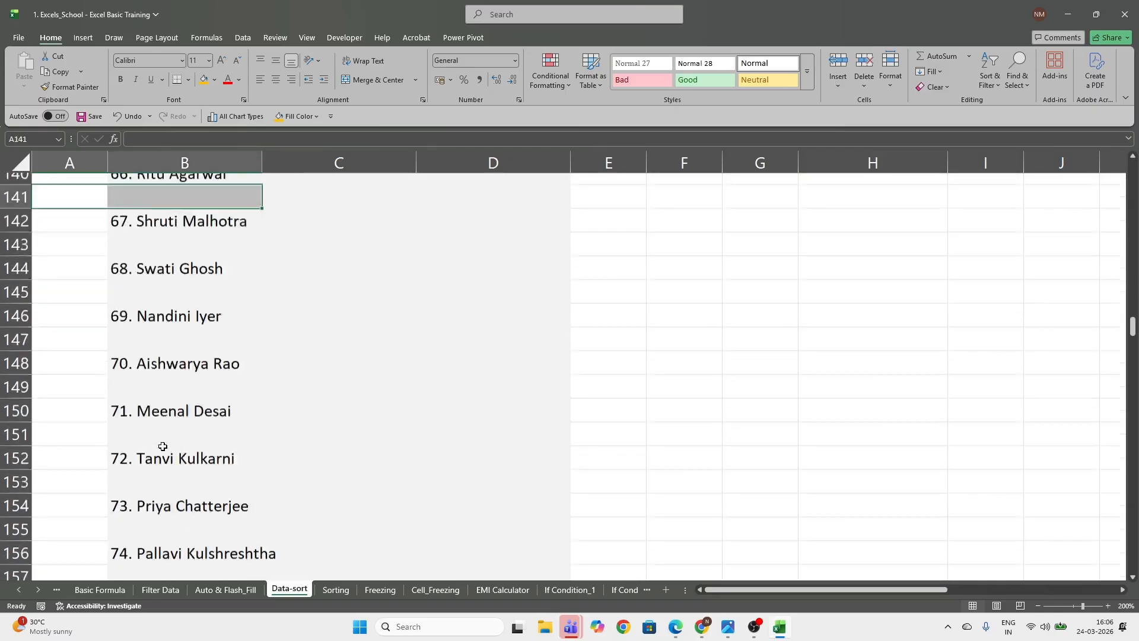
scroll(163, 446, "up", 15)
scroll(163, 445, "up", 20)
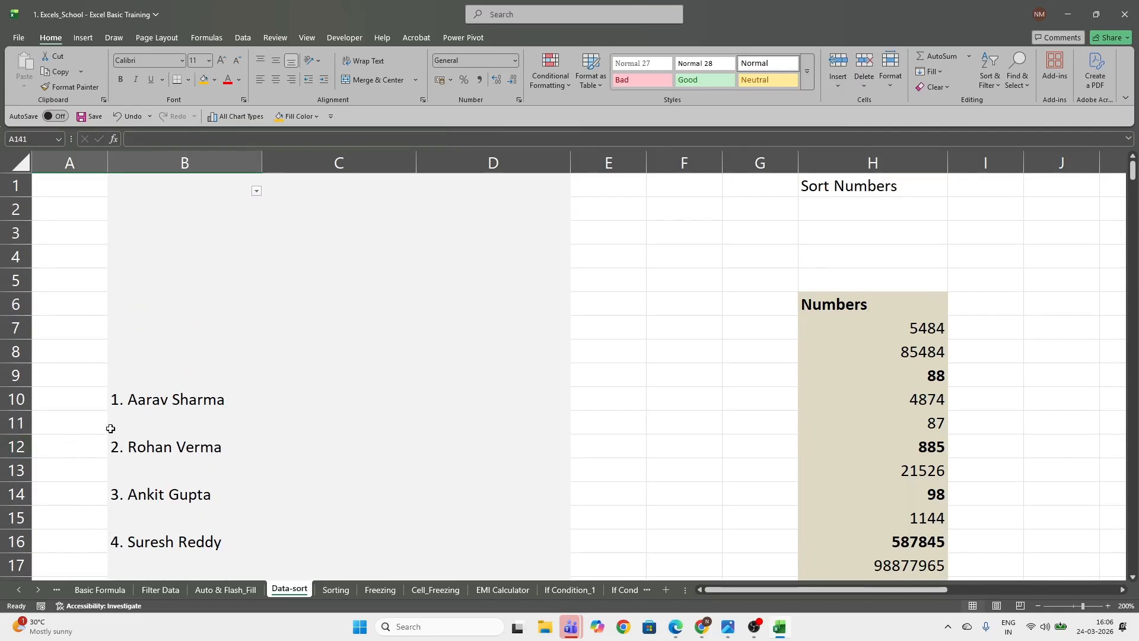
Filter column B to exclude the (Blanks) entries from the name list
left_click(218, 178)
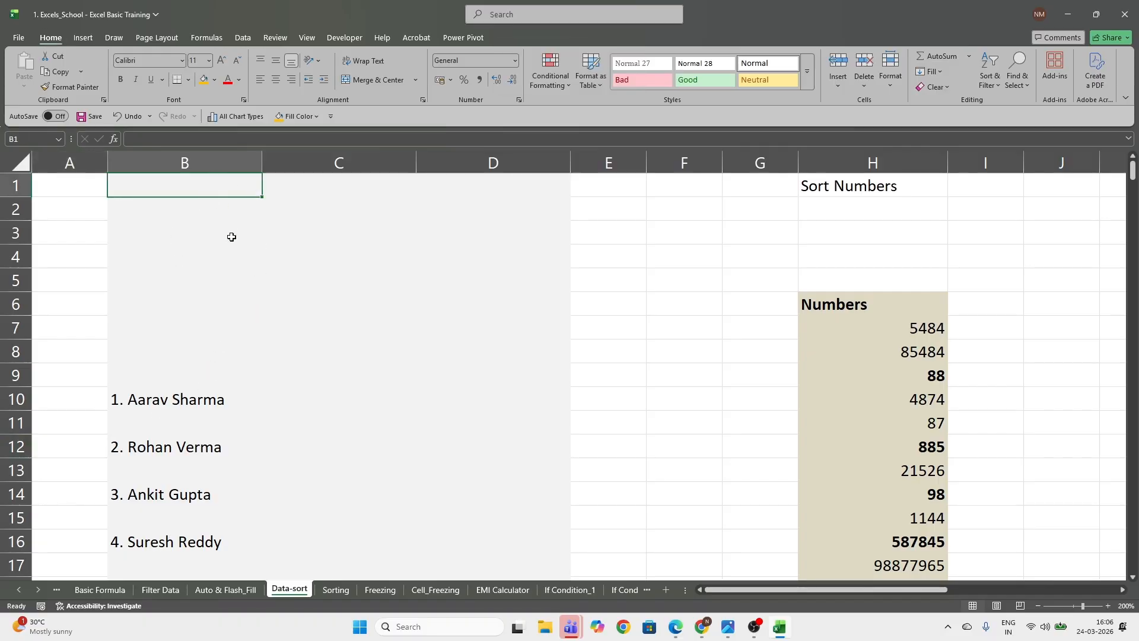
key("Down")
key("Down")
key("Down")
left_click(220, 155)
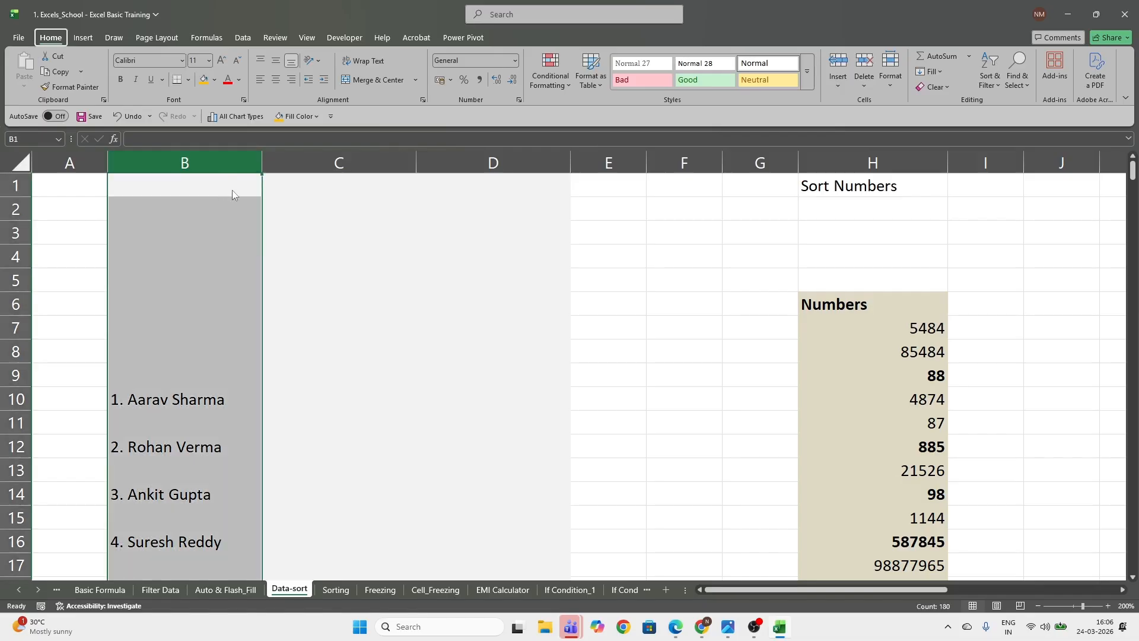
left_click(236, 242)
left_click(250, 195)
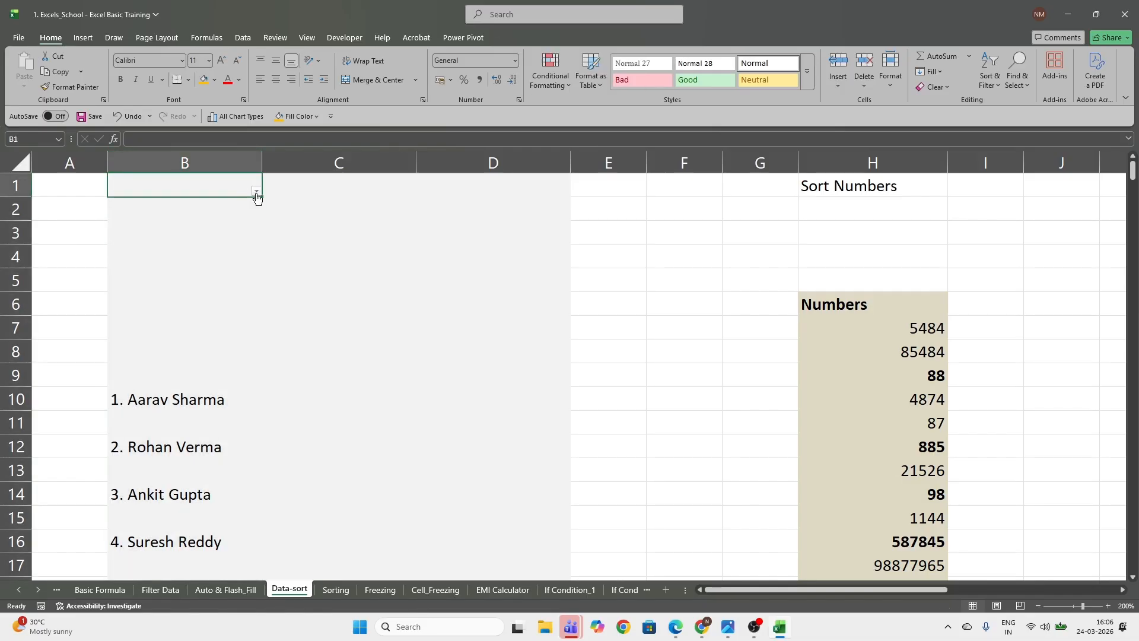
left_click(257, 192)
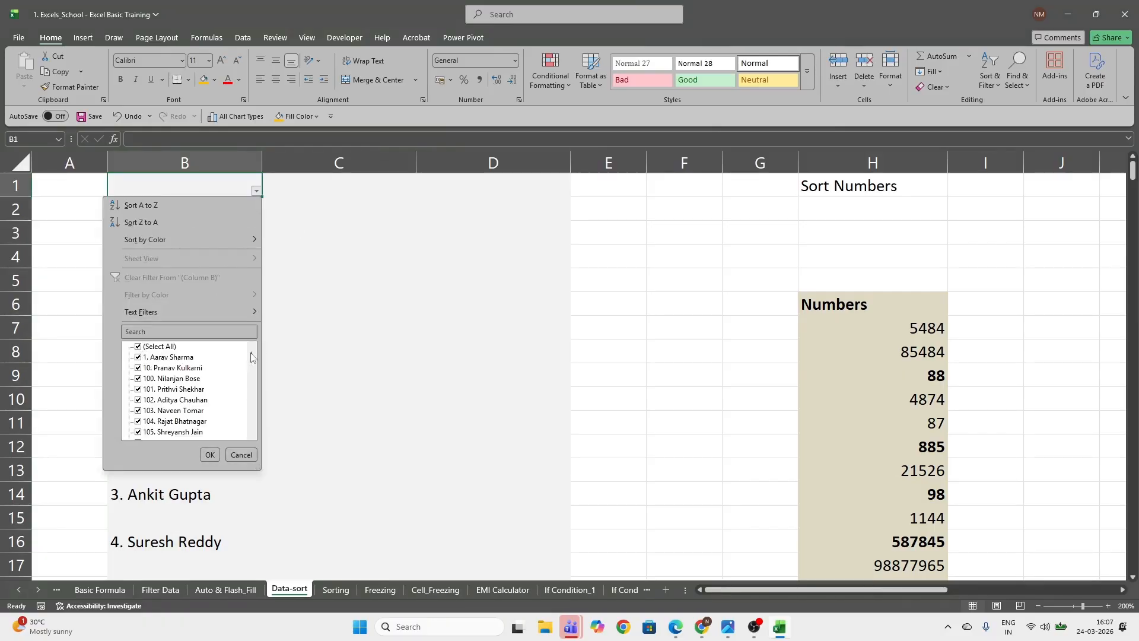
left_click_drag(251, 356, 253, 465)
left_click(138, 432)
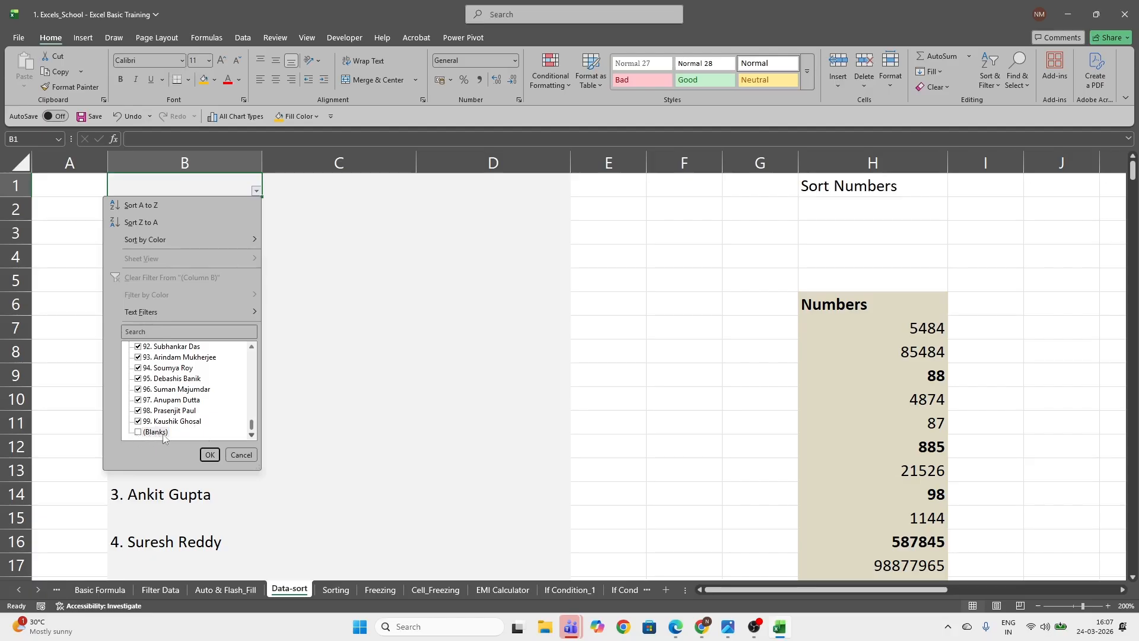
left_click(209, 455)
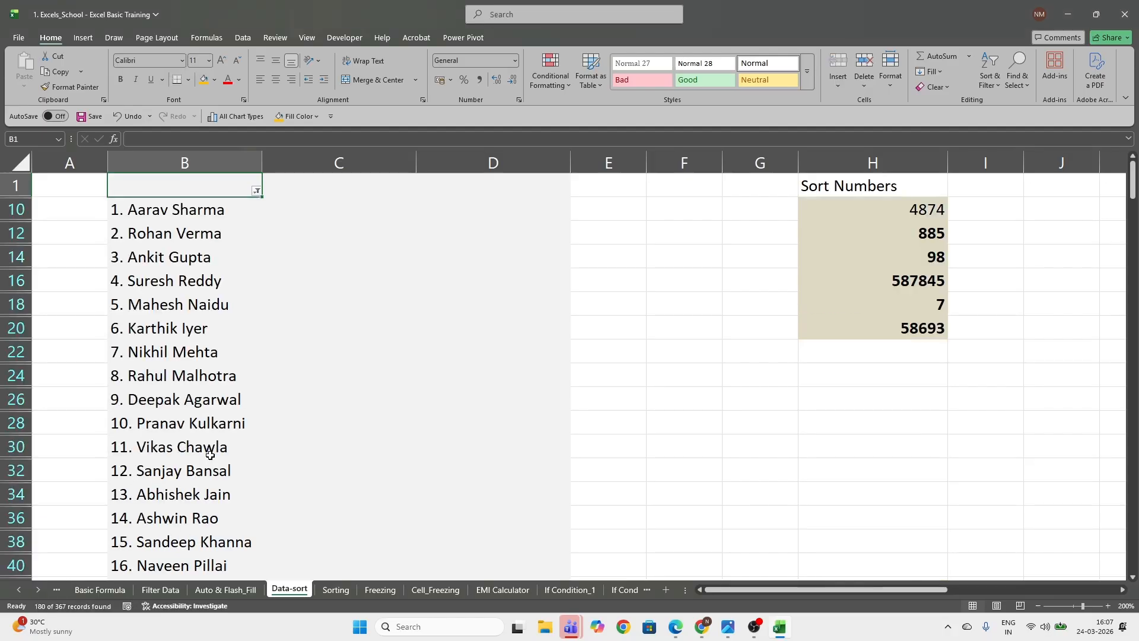
Copy all the filtered names in column B, from B10 to the end of the list
left_click(165, 209)
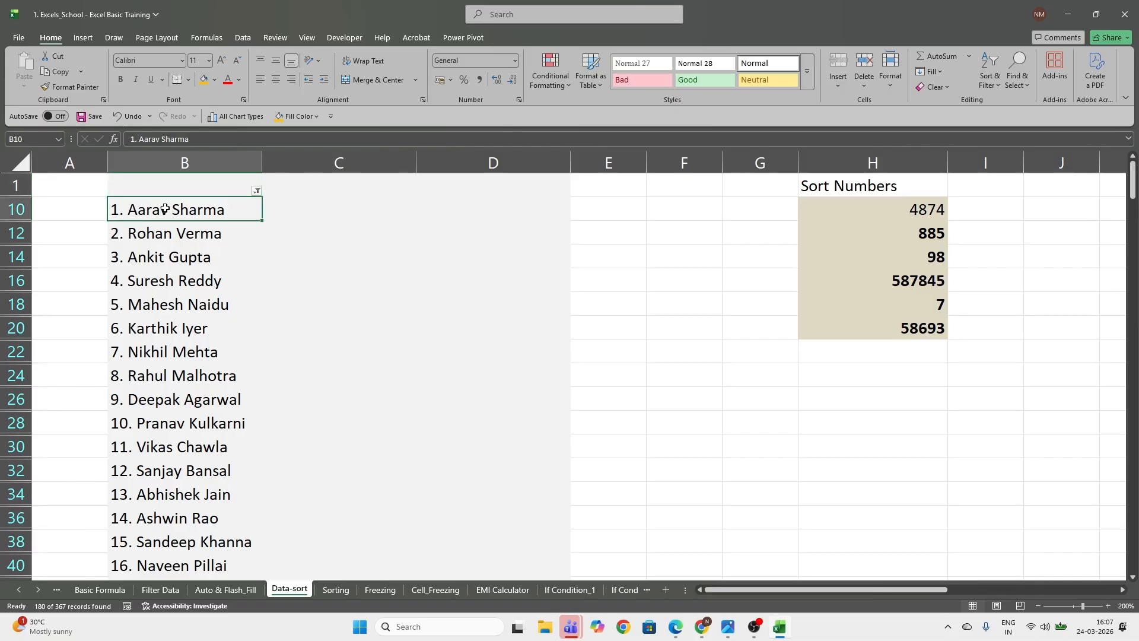
key("ctrl+shift+Down")
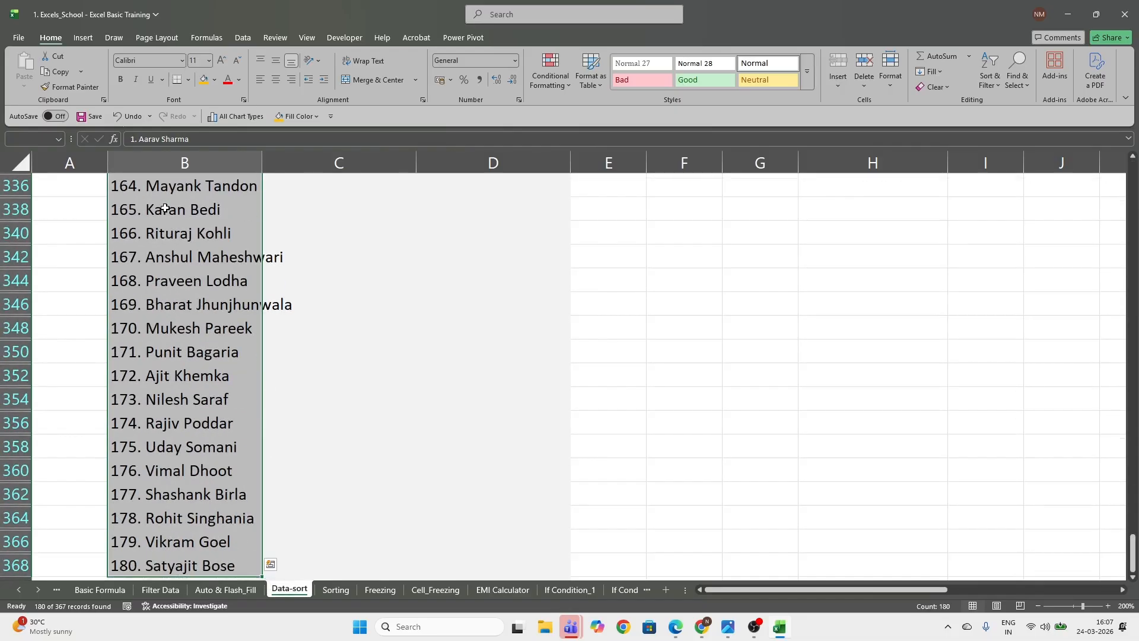
key("ctrl+c")
scroll(185, 286, "up", 10)
scroll(185, 287, "up", 20)
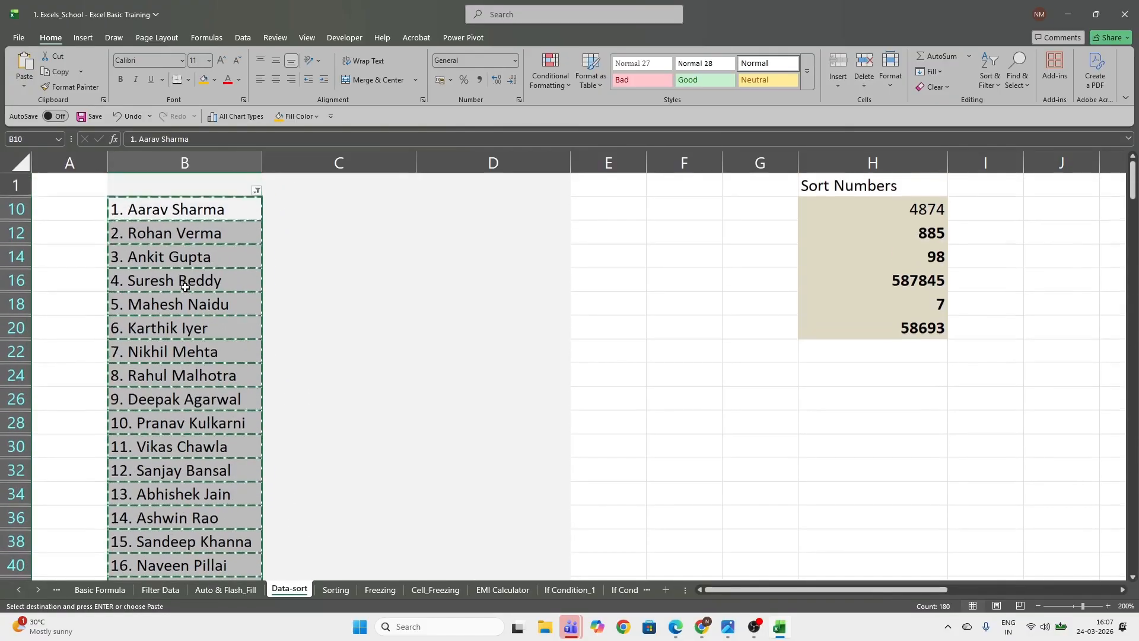
Clear the filter from column B and try to paste the copied names into C2
left_click(256, 191)
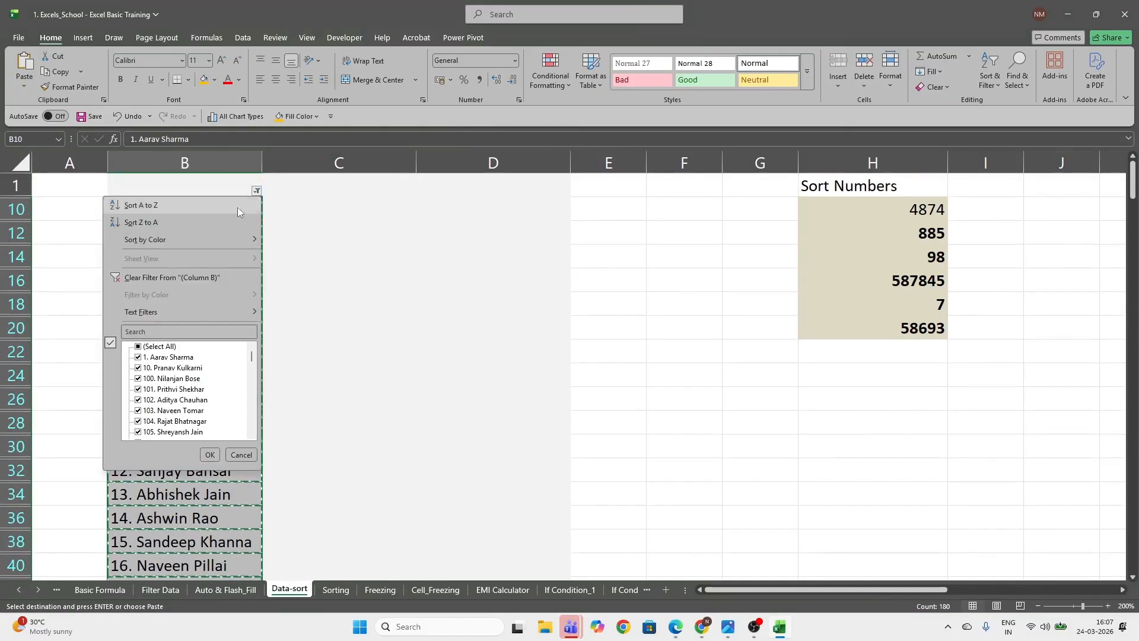
left_click(167, 279)
key("Escape")
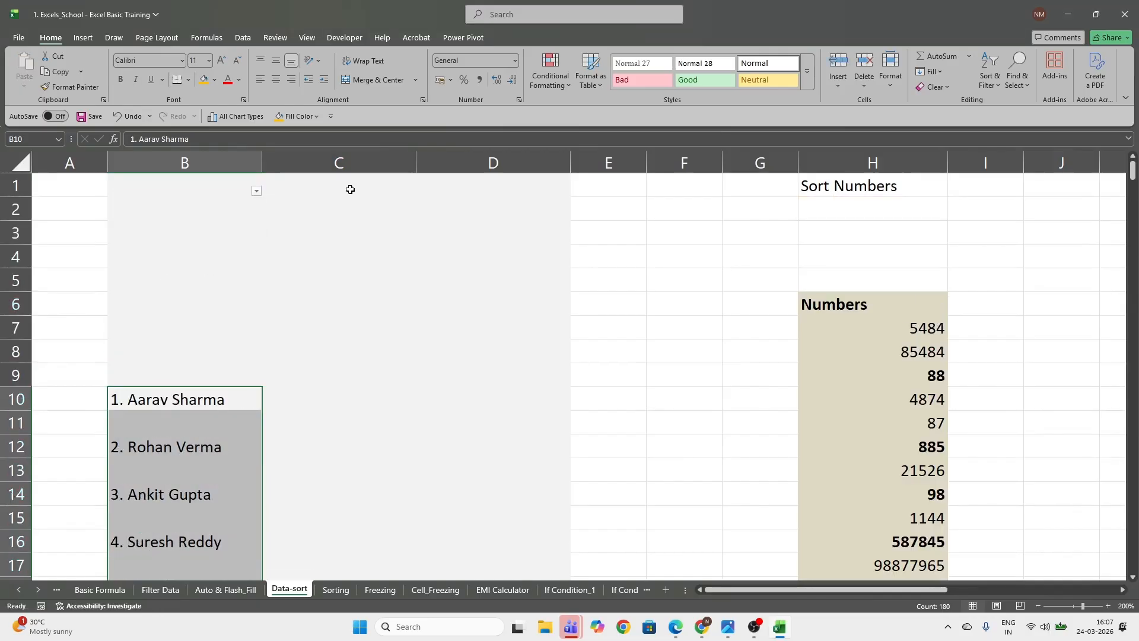
left_click(357, 212)
right_click(360, 216)
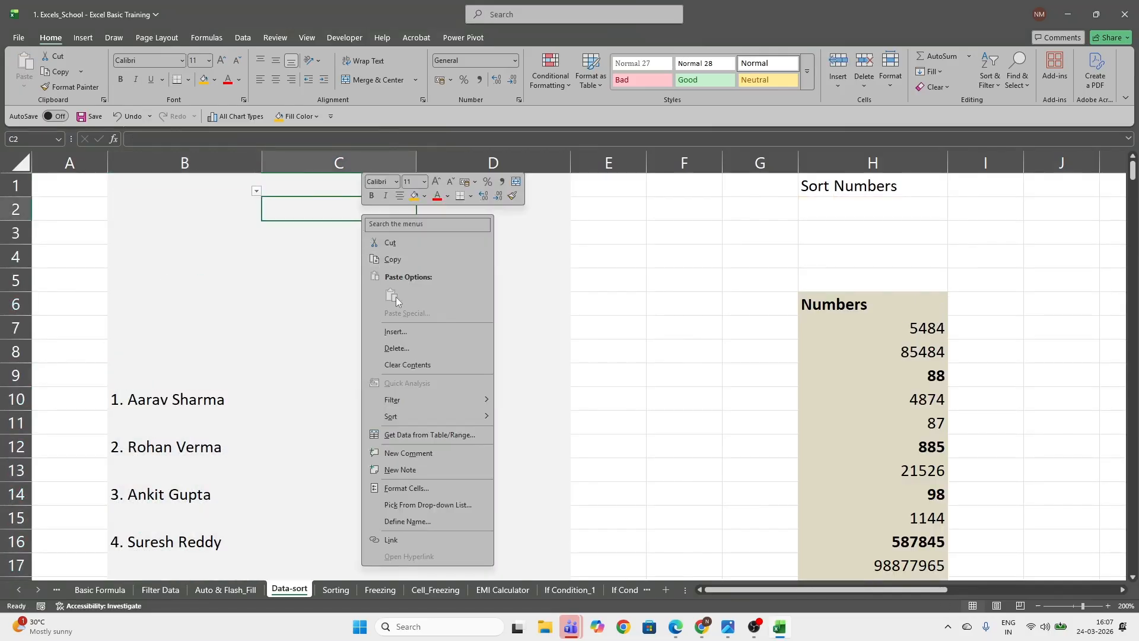
left_click(314, 210)
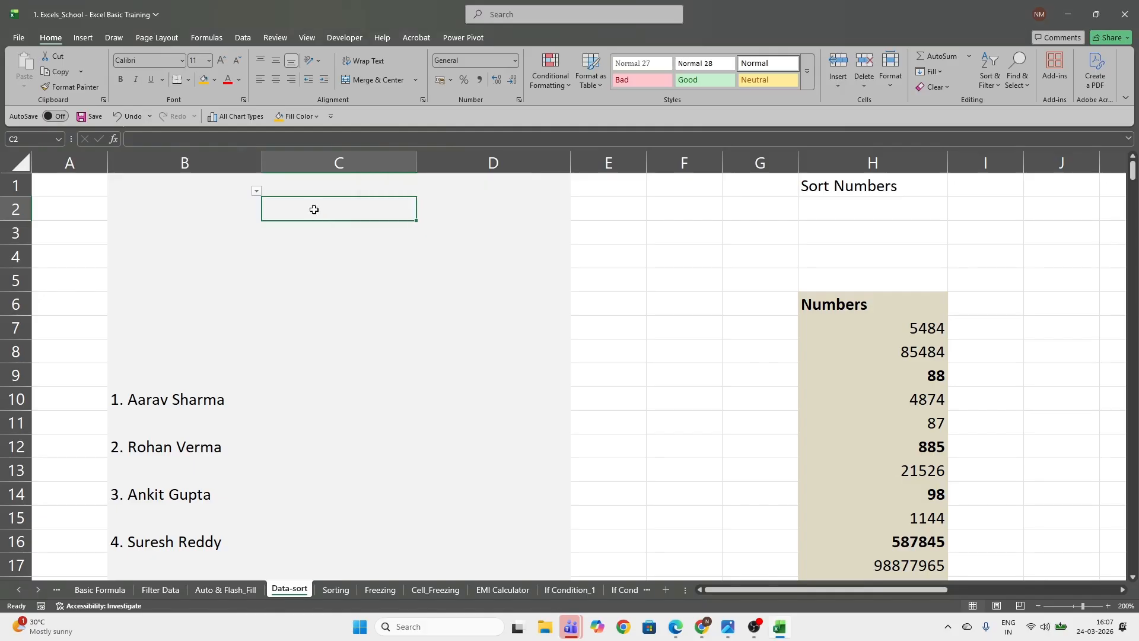
Filter column B again to leave out the (Blanks) entries
left_click(257, 190)
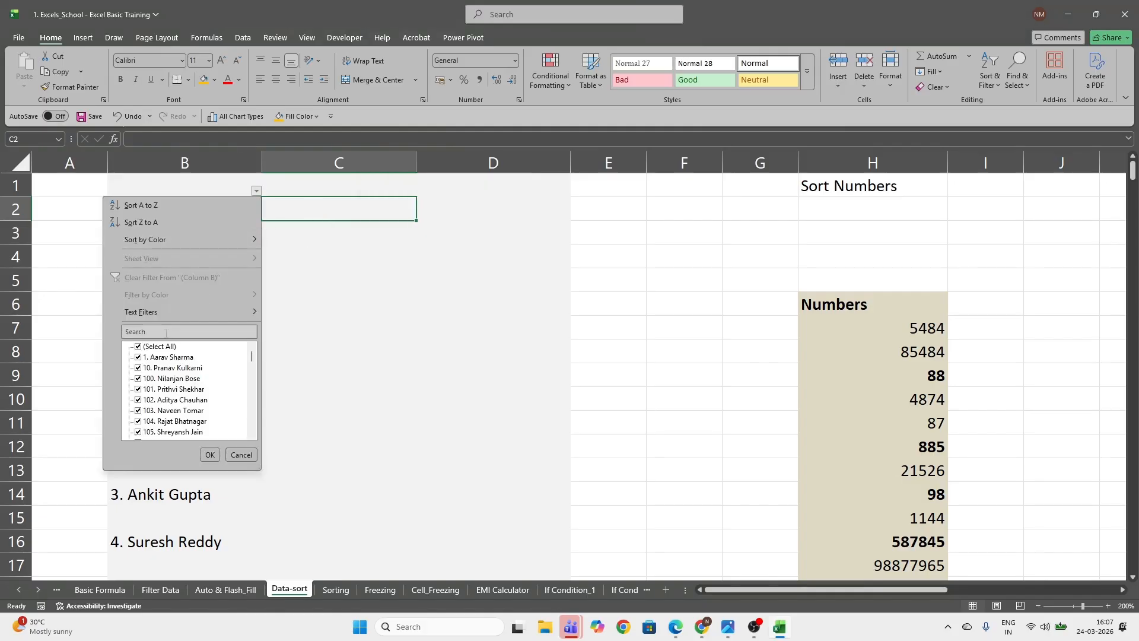
scroll(225, 381, "down", 10)
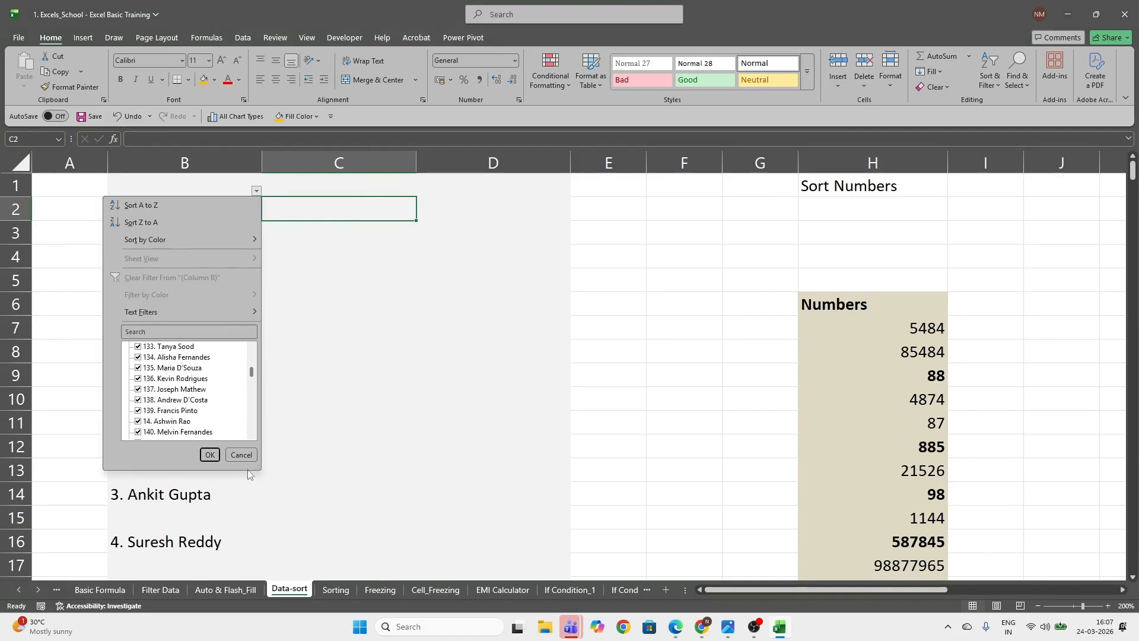
scroll(178, 407, "down", 20)
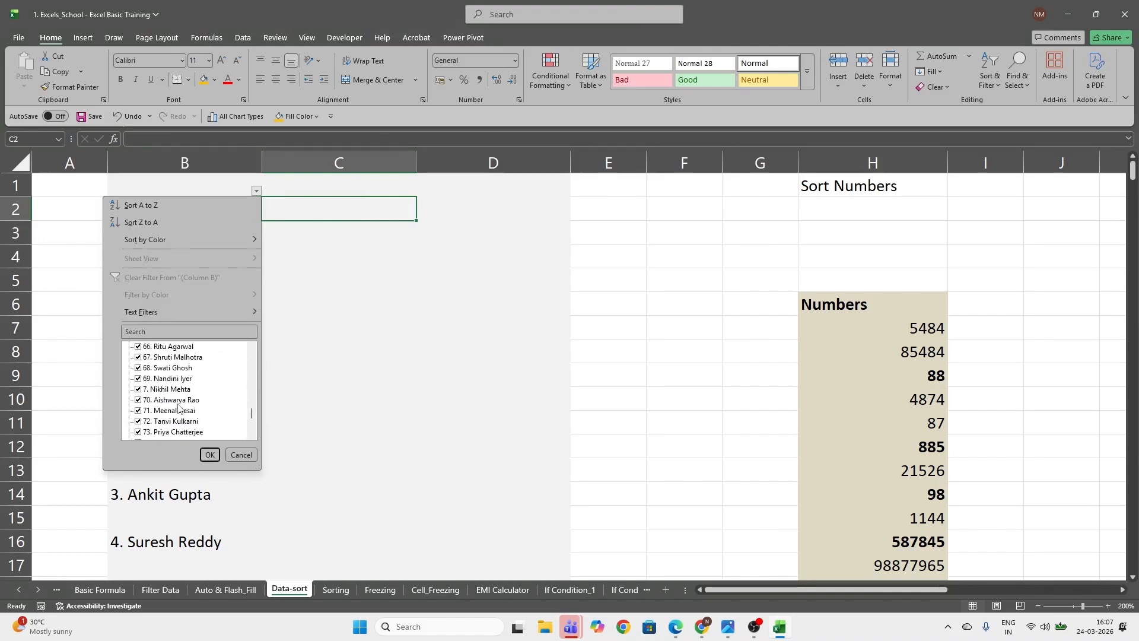
left_click(211, 455)
Copy the filtered names in column B from B10 down to the last name
left_click(157, 211)
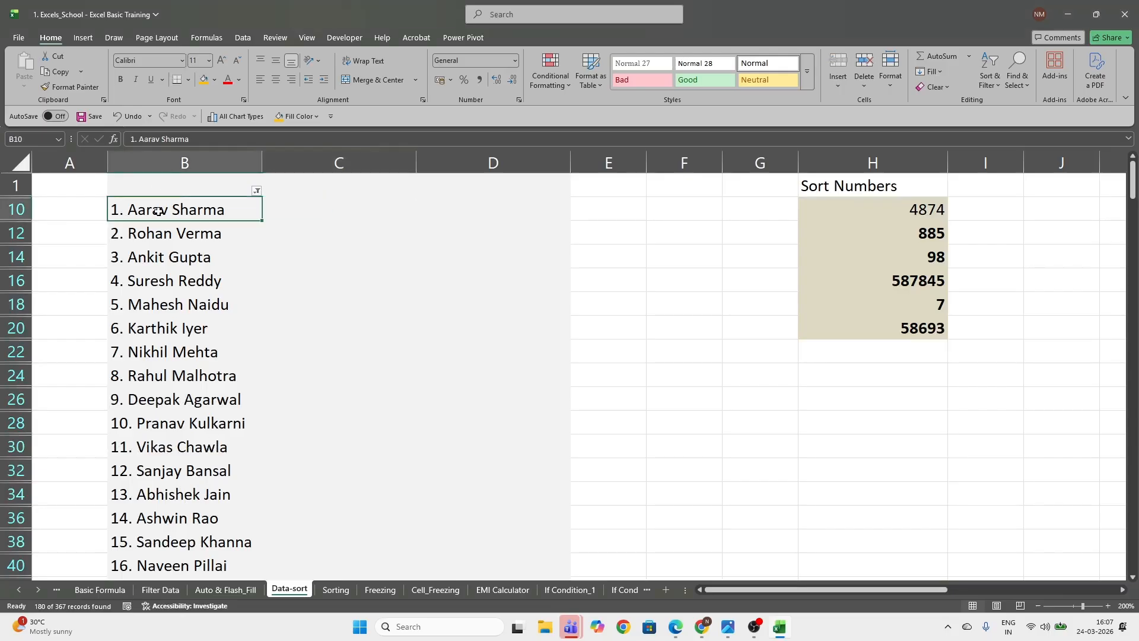
key("ctrl+shift+Down")
key("ctrl+c")
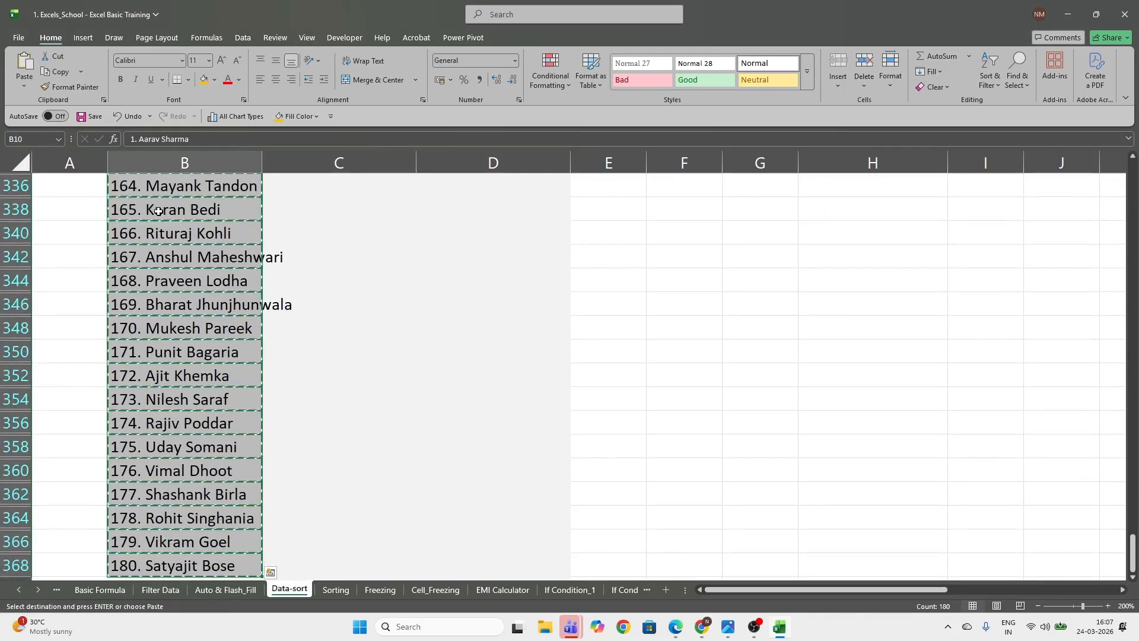
scroll(194, 282, "up", 5)
scroll(194, 282, "up", 7)
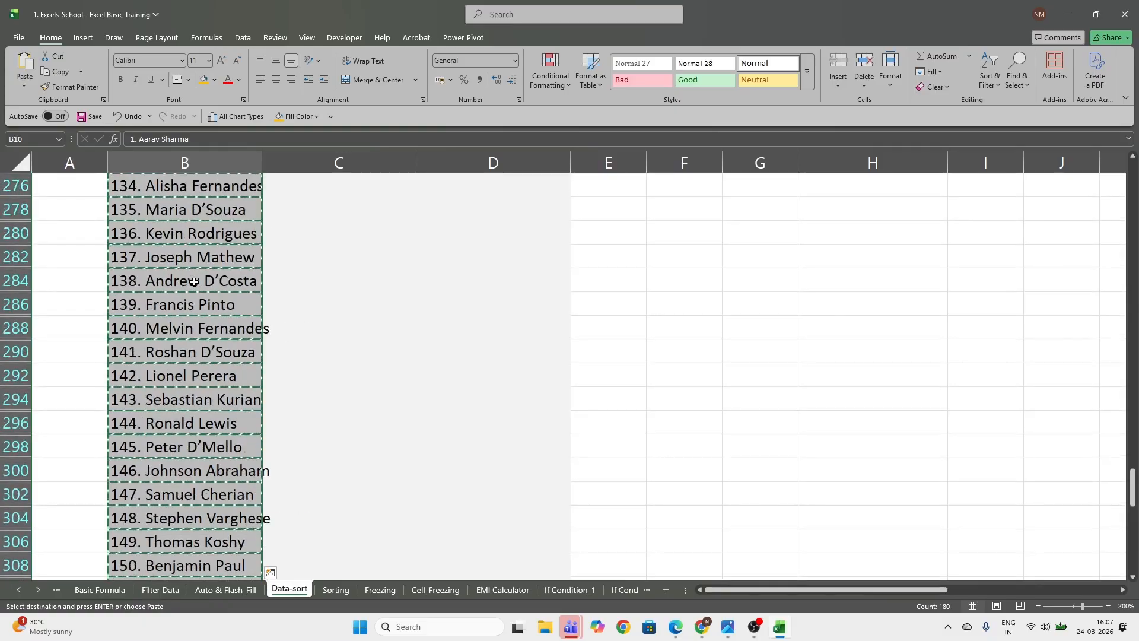
key("ctrl+Up")
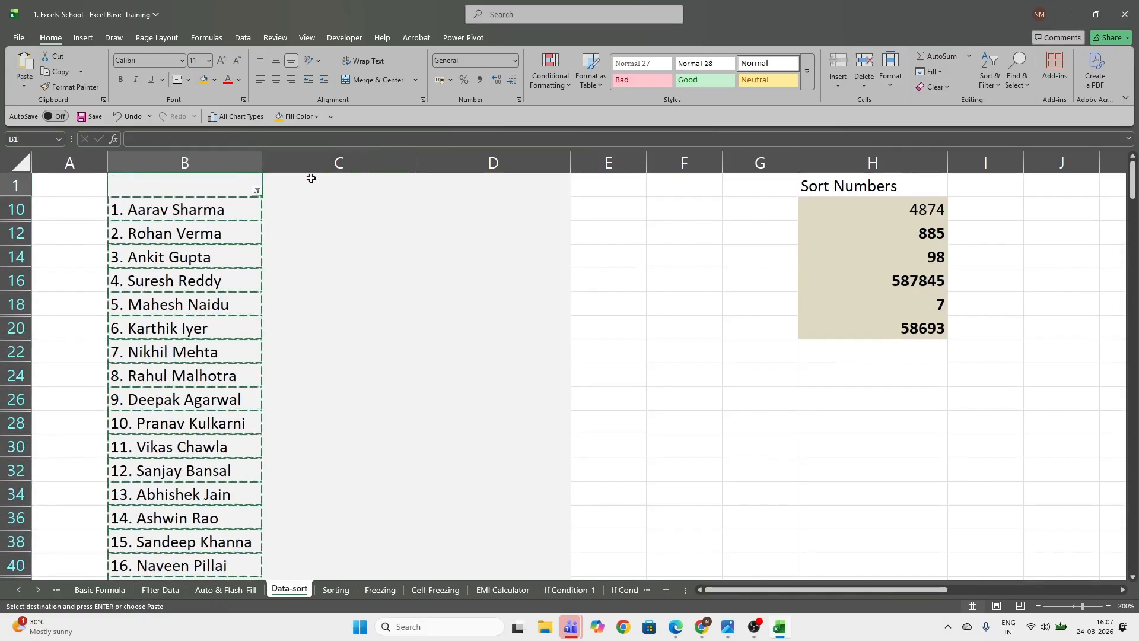
Show all rows of column B again and paste the copied names into column C starting at C2
left_click(257, 190)
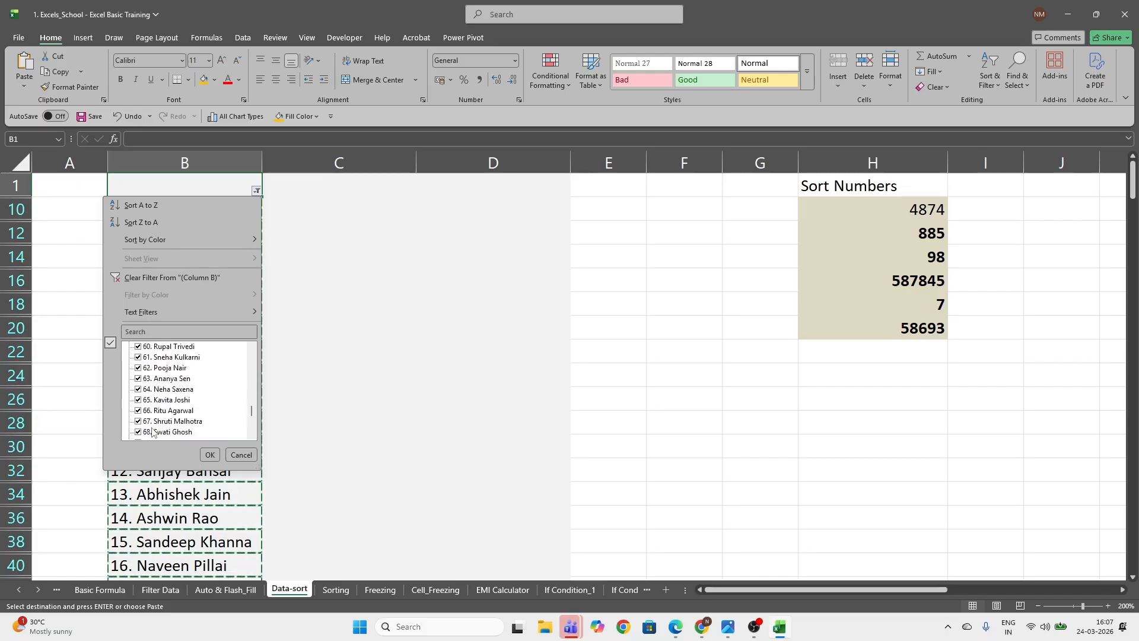
left_click(210, 454)
left_click(336, 217)
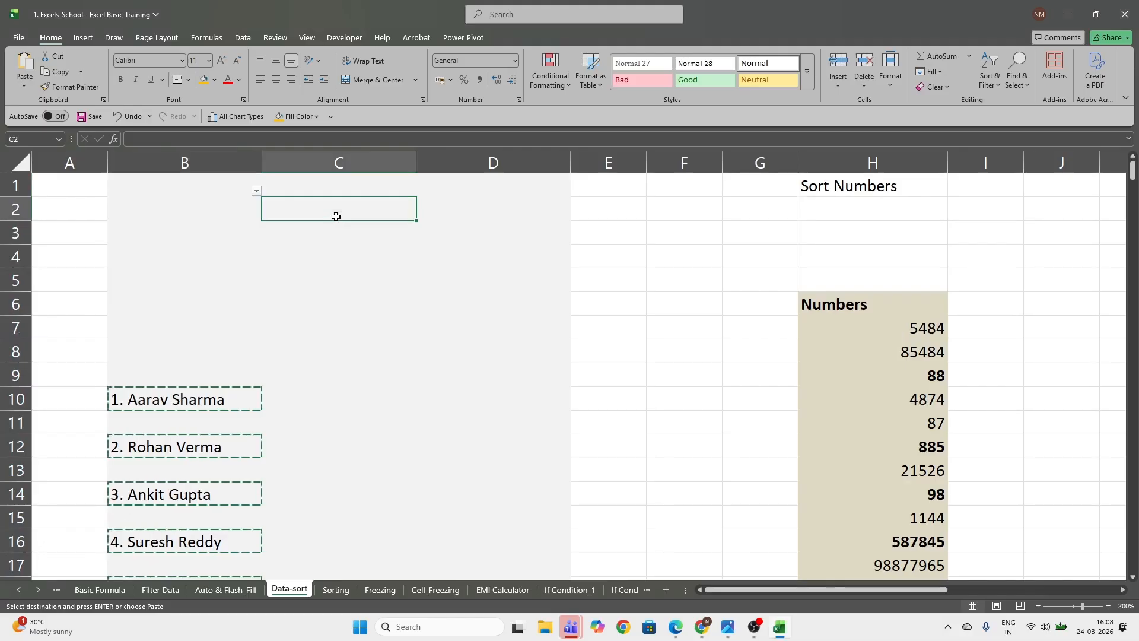
key("ctrl+v")
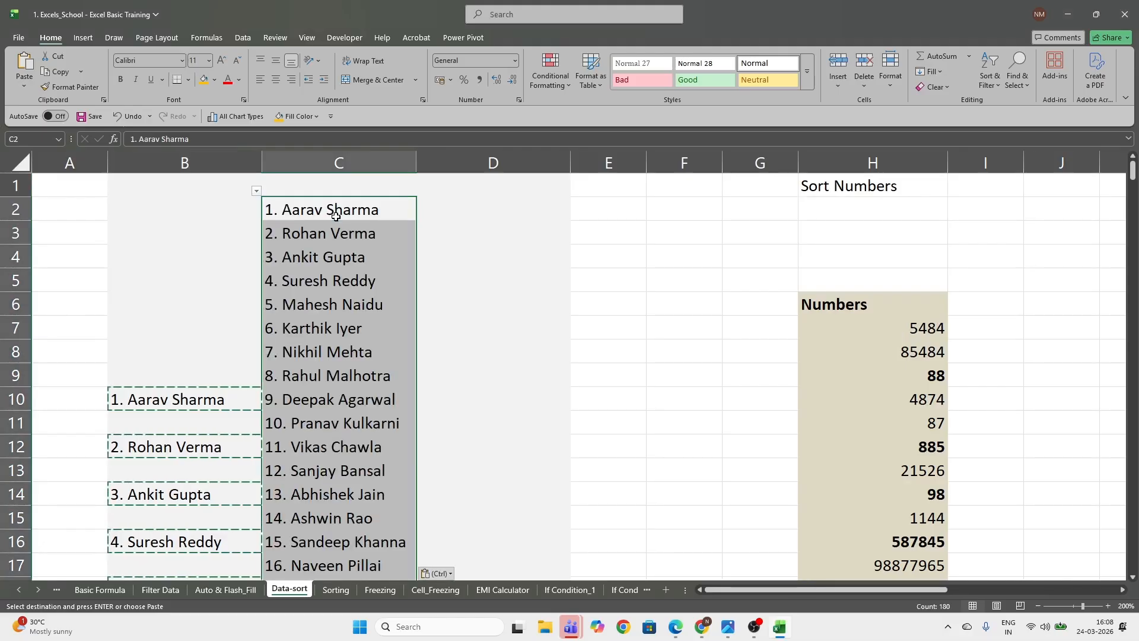
key("Escape")
left_click(392, 351)
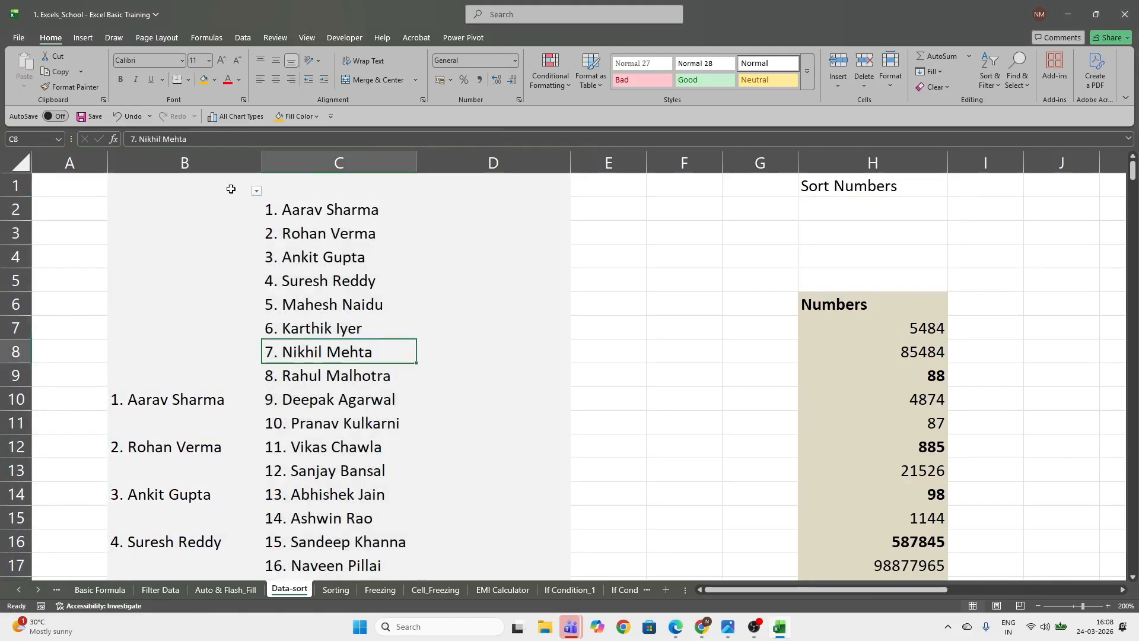
left_click(215, 166)
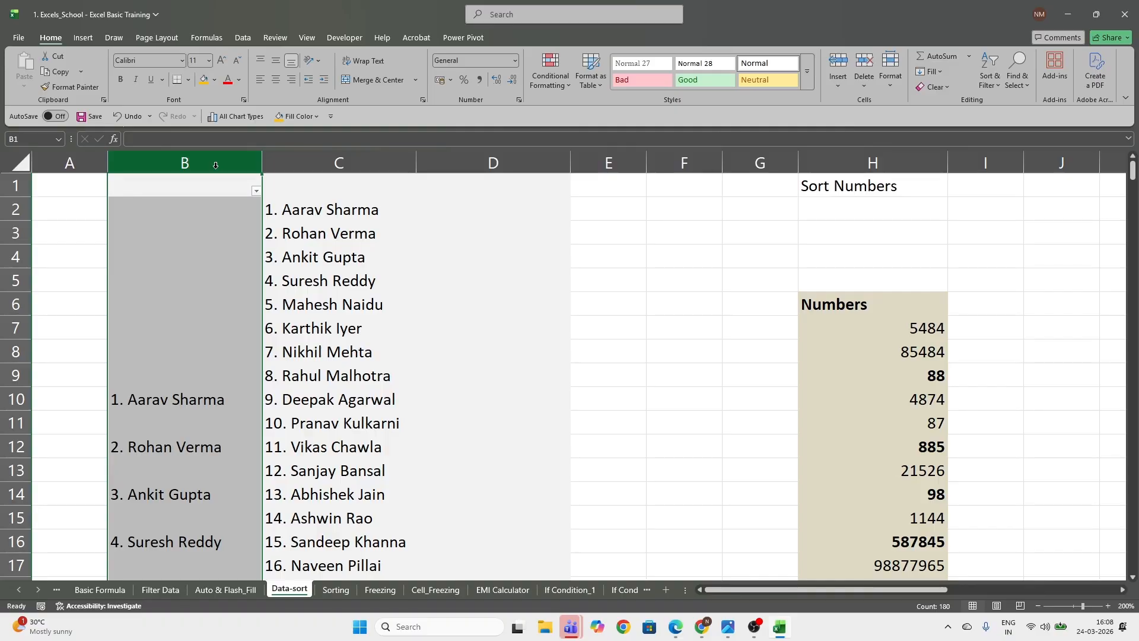
left_click(652, 401)
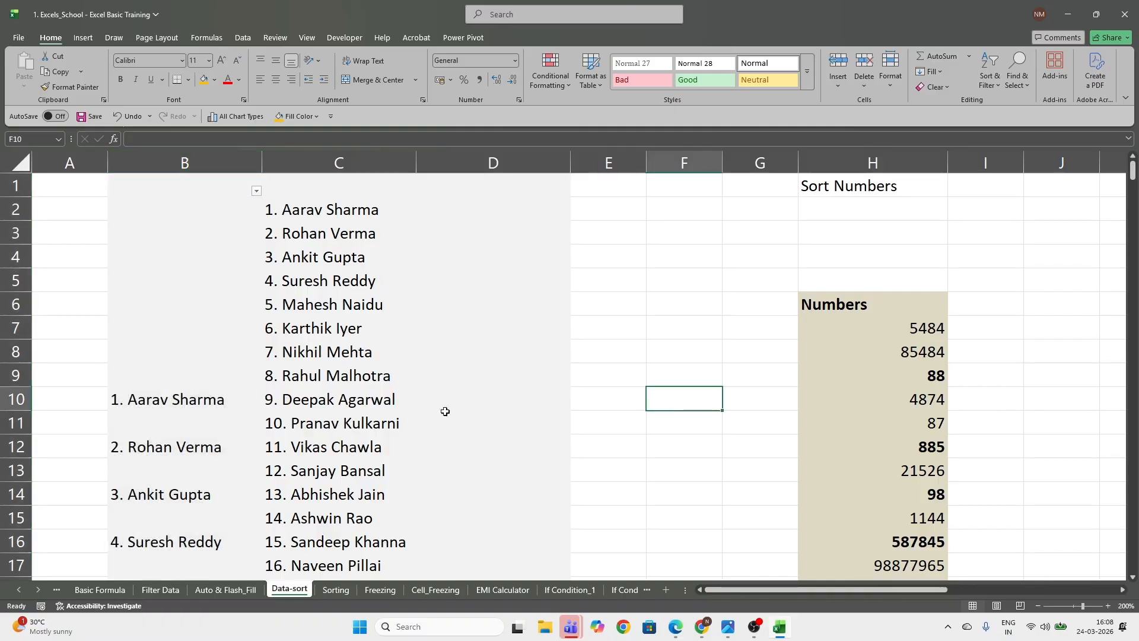
Sort the numbers in H7:H20 from smallest to largest, and re-sort them from largest to smallest
left_click_drag(744, 590, 816, 591)
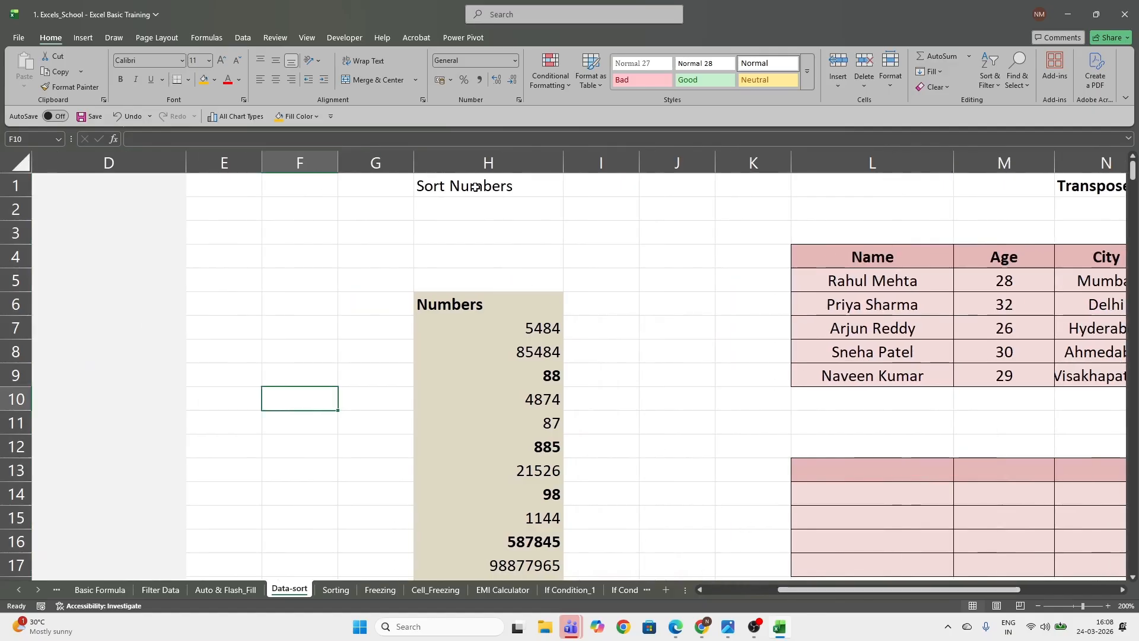
scroll(489, 319, "down", 2)
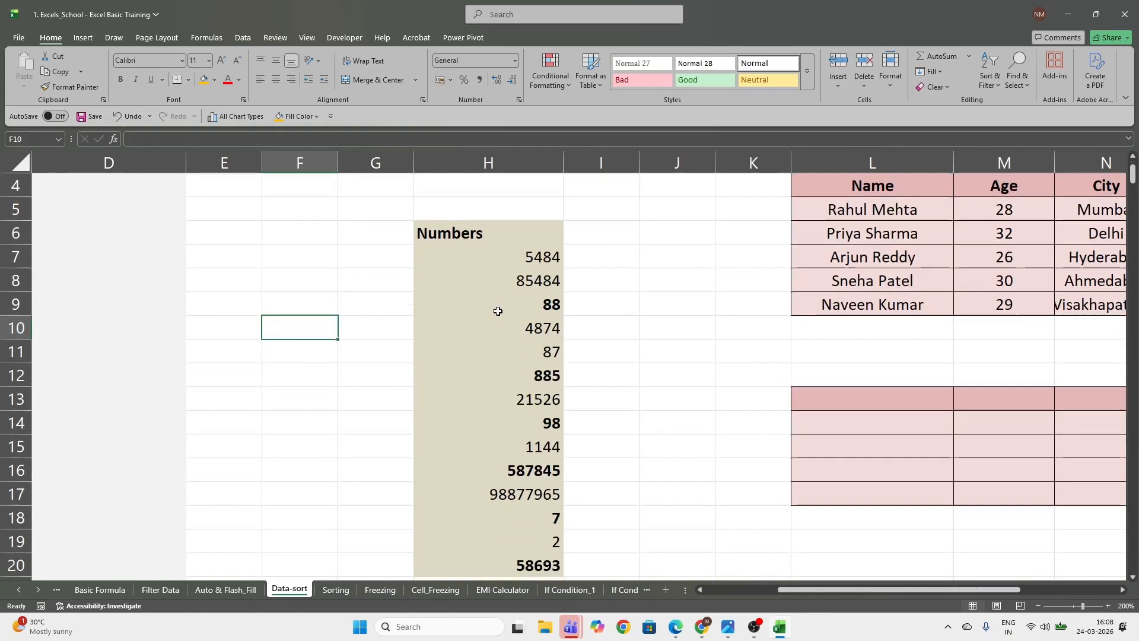
scroll(492, 284, "up", 1)
left_click_drag(496, 257, 485, 498)
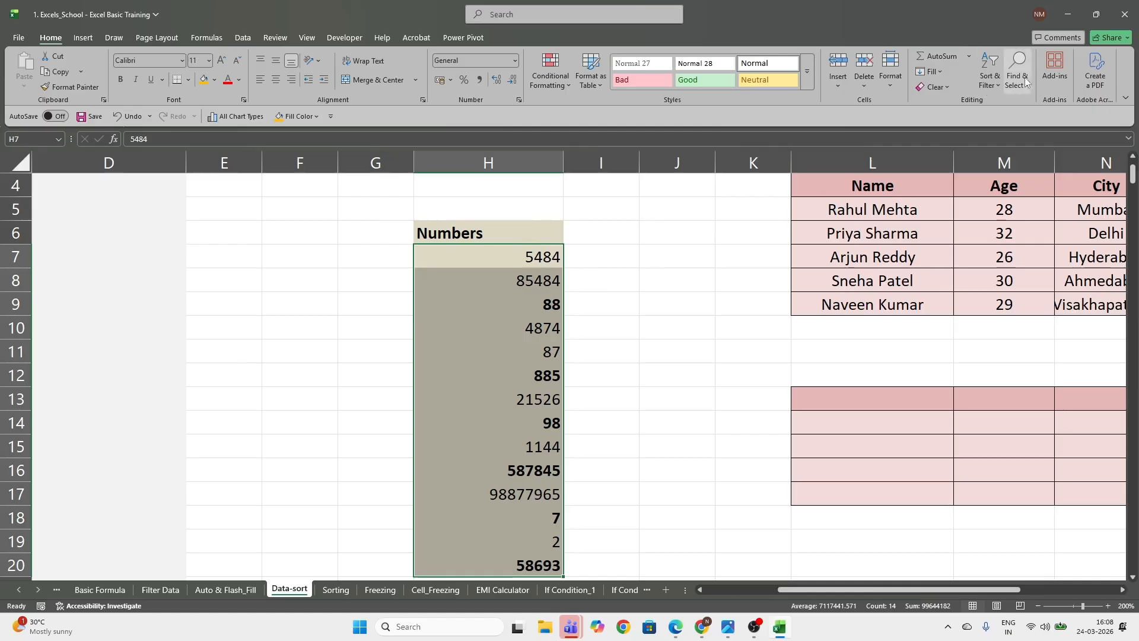
left_click(997, 86)
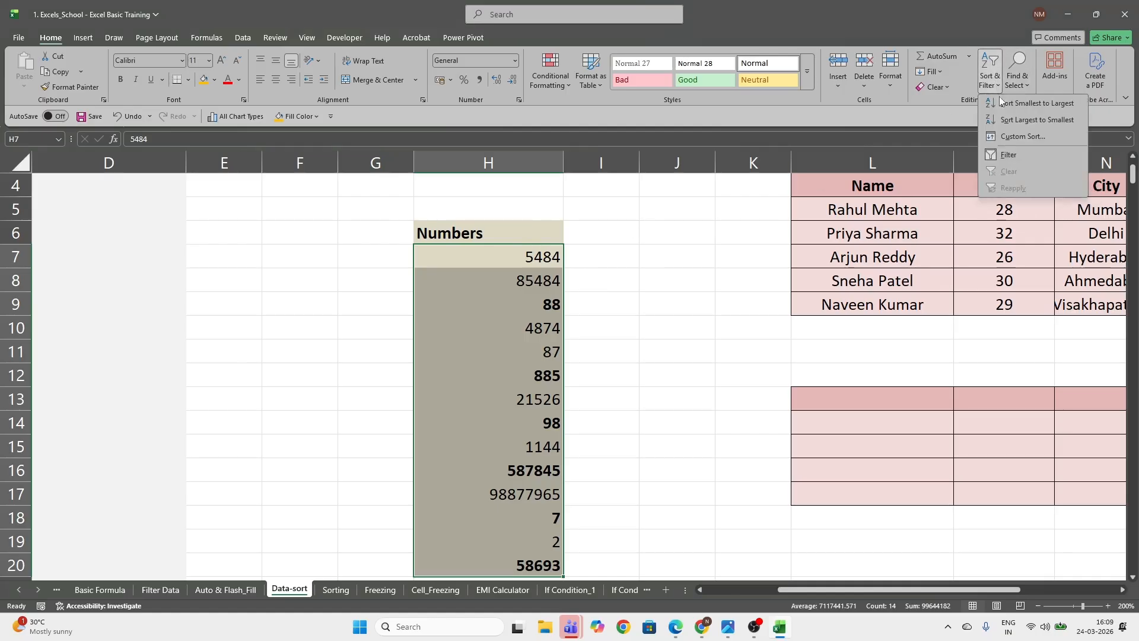
left_click(1034, 103)
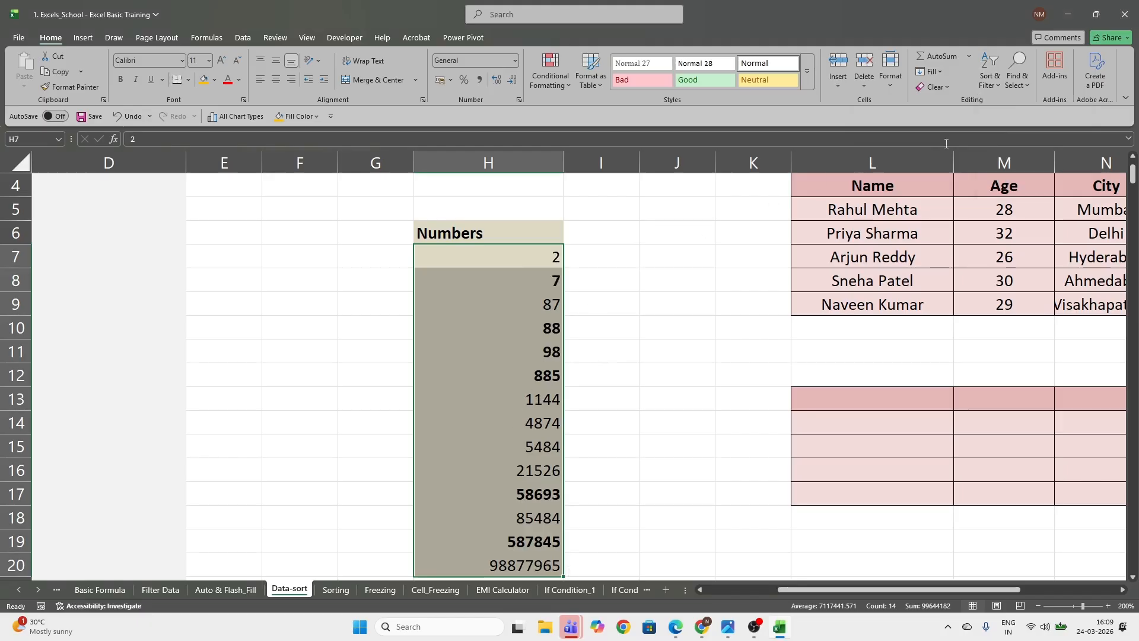
left_click(1003, 89)
left_click(1009, 123)
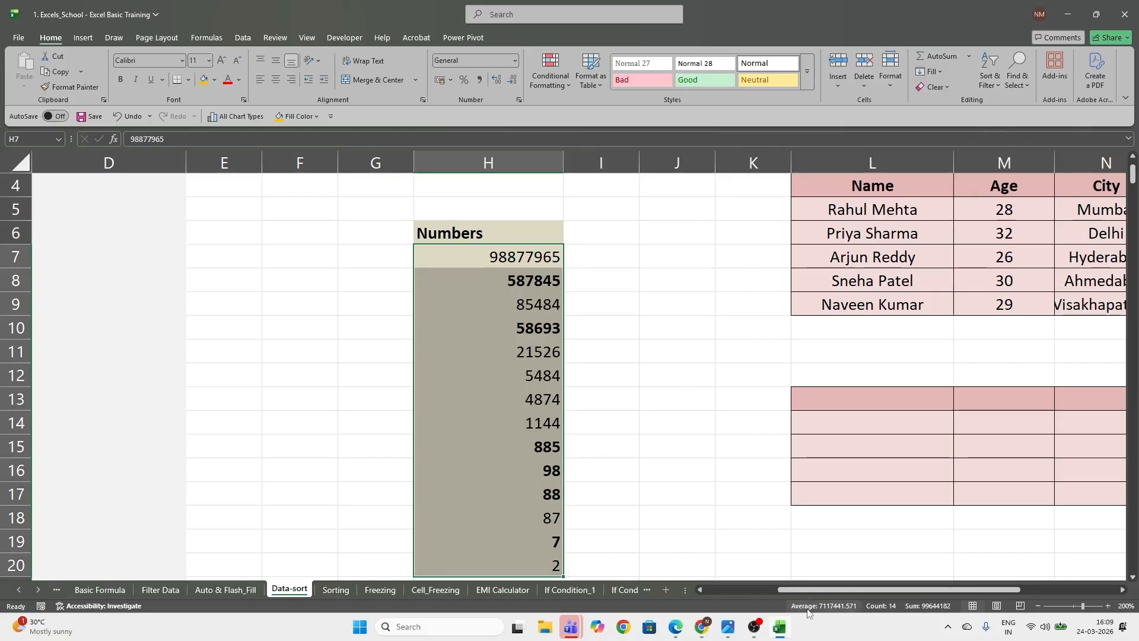
Examine the Transpose table's header row in L4:P4 and the empty bordered grid in L13:Q17
left_click_drag(807, 591, 904, 592)
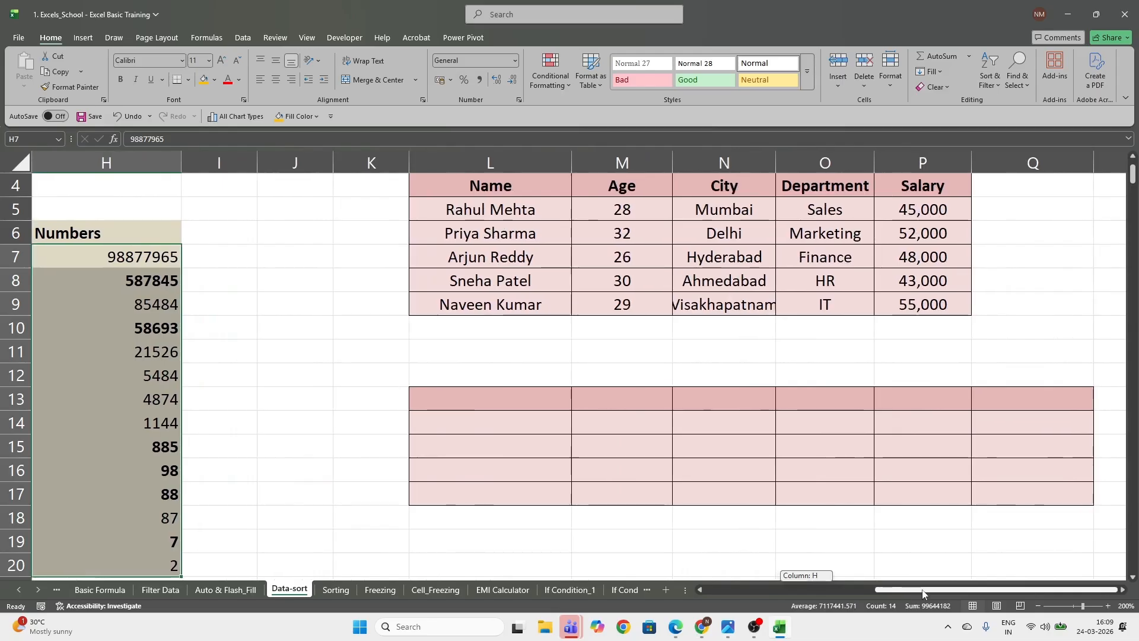
scroll(807, 493, "up", 1)
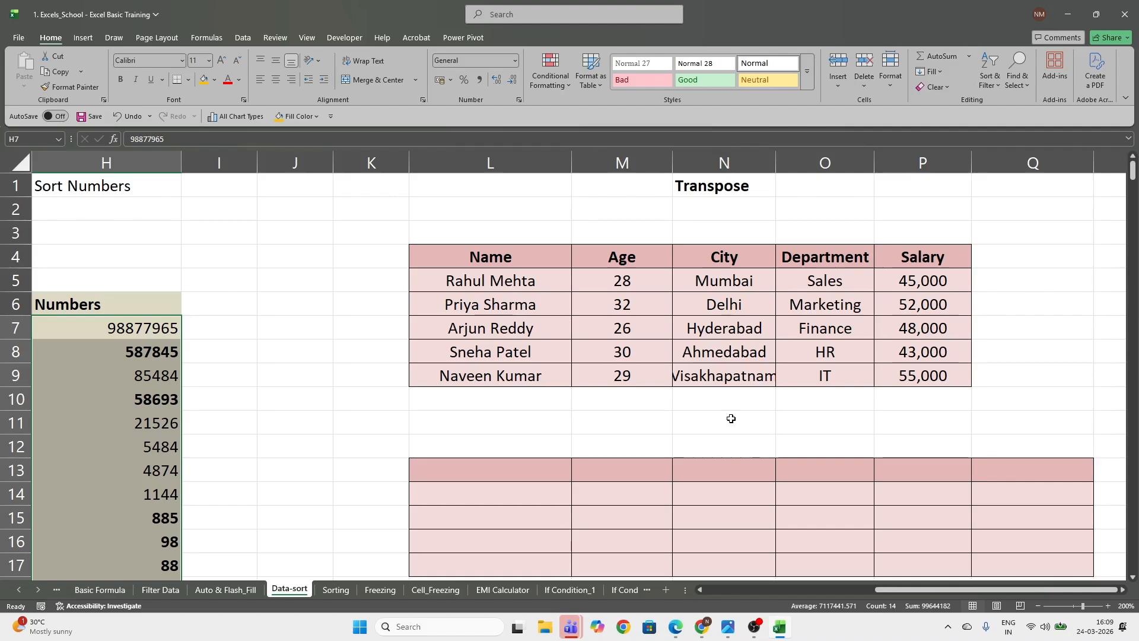
scroll(654, 387, "down", 1)
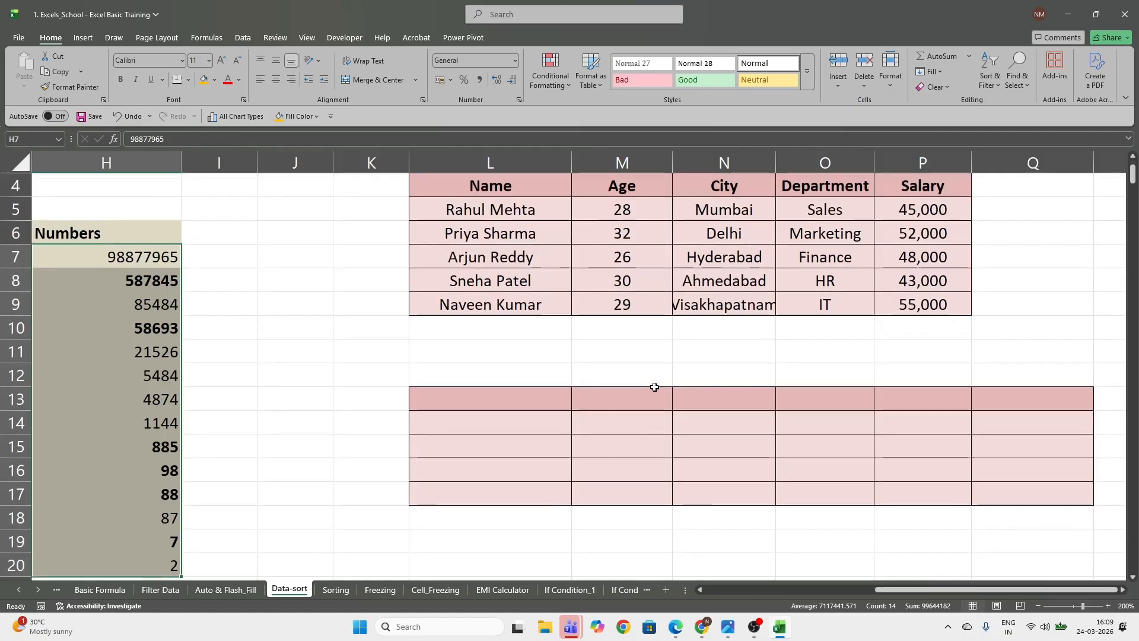
scroll(605, 370, "up", 1)
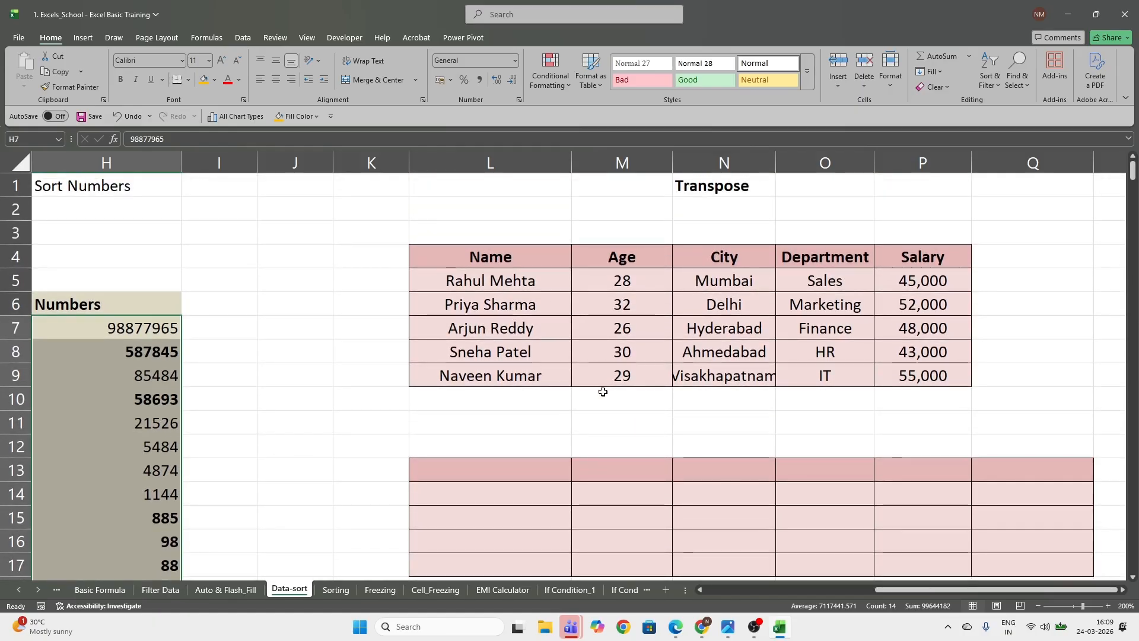
scroll(519, 438, "down", 1)
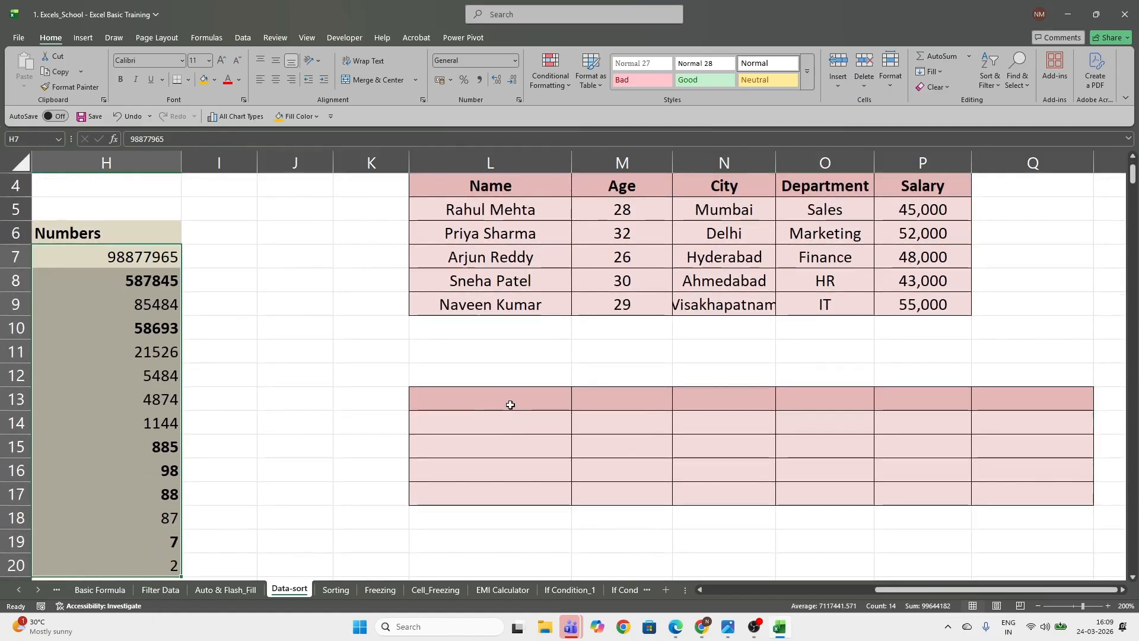
left_click(510, 405)
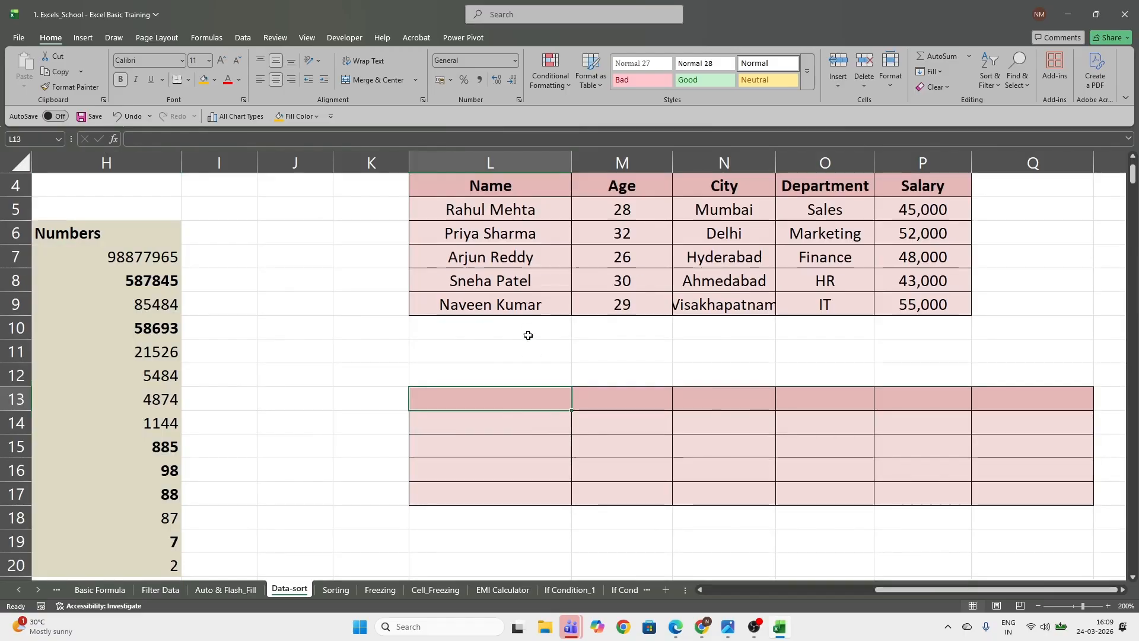
left_click(465, 189)
left_click_drag(465, 189, 925, 185)
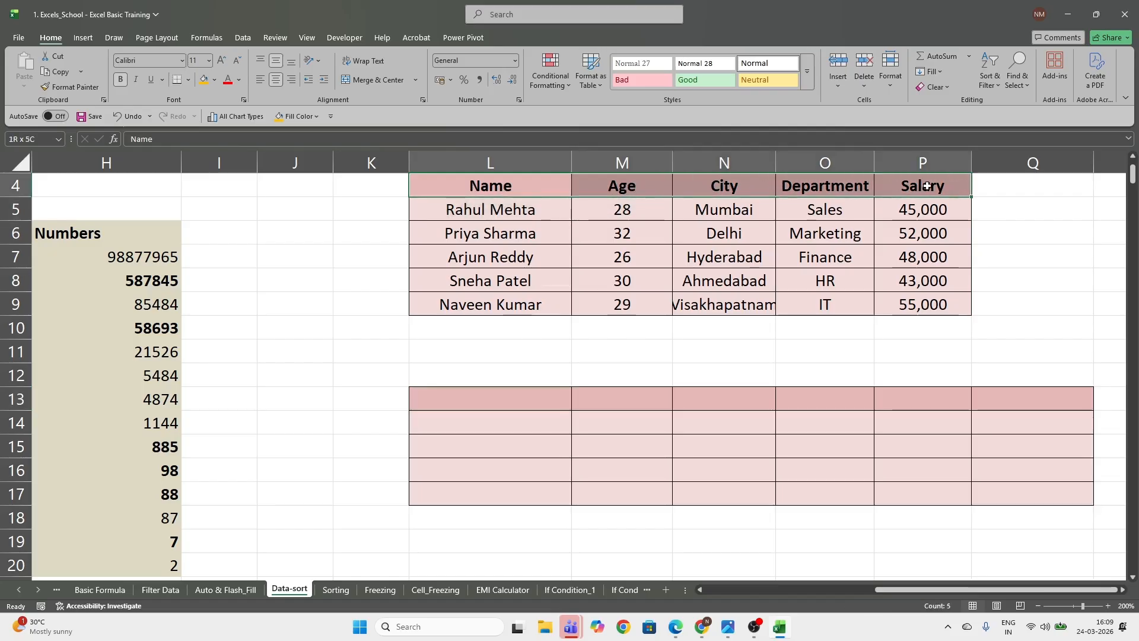
left_click_drag(464, 188, 946, 188)
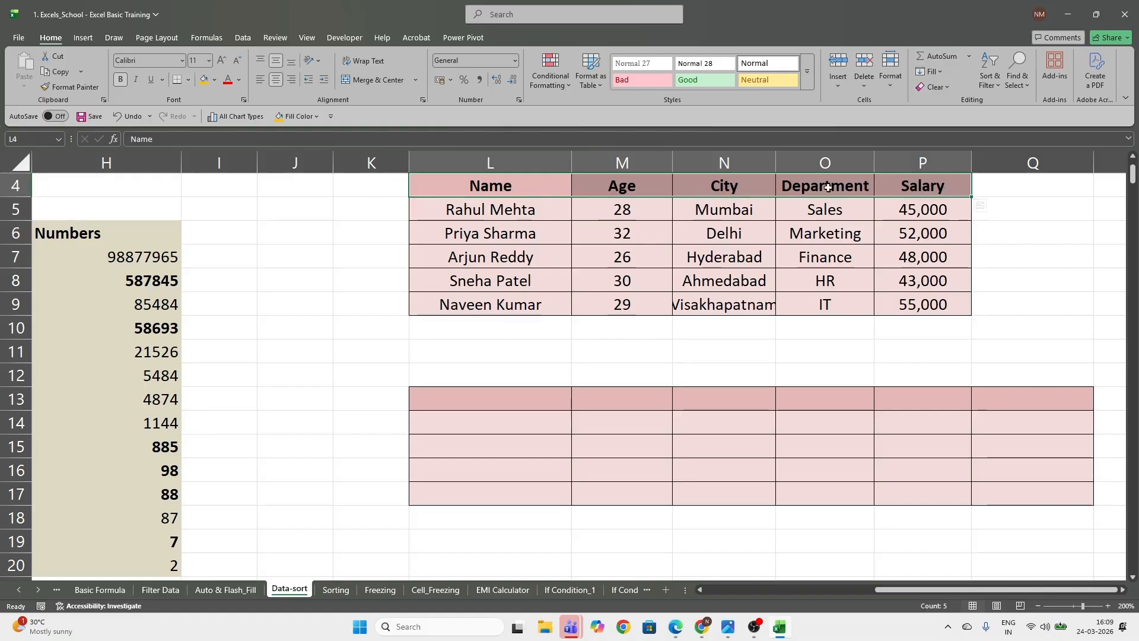
left_click_drag(496, 186, 843, 186)
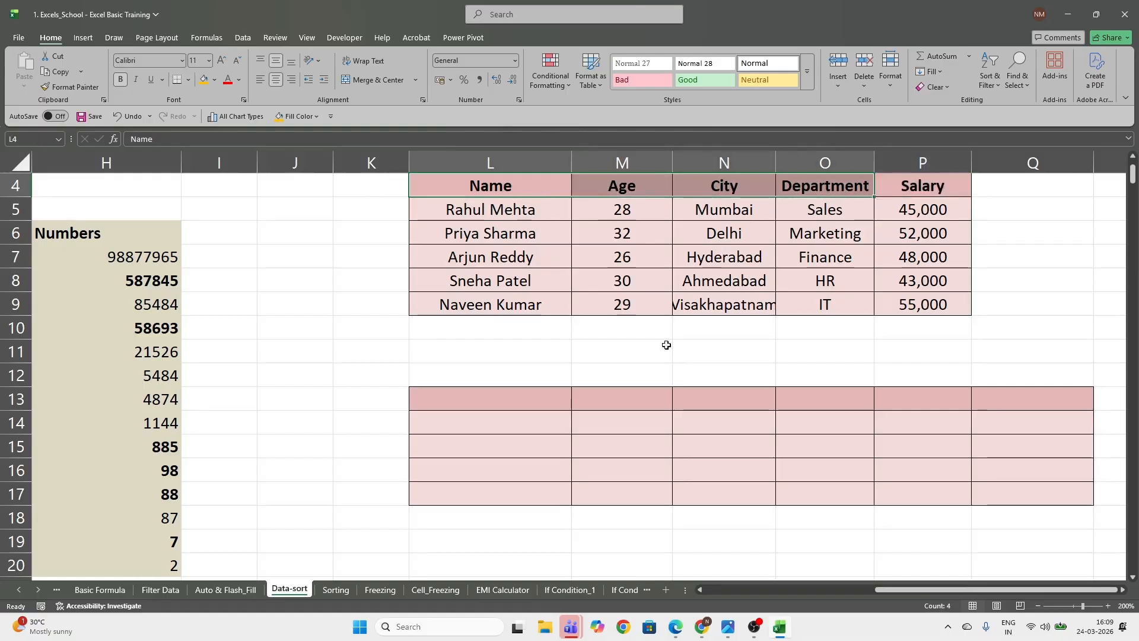
left_click_drag(506, 400, 503, 496)
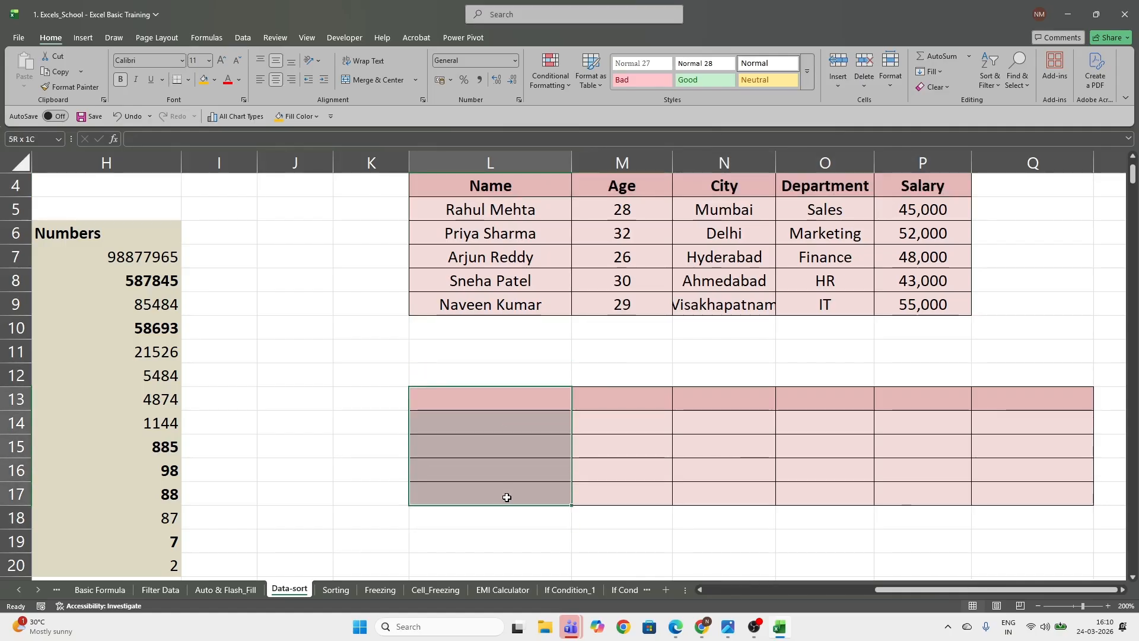
left_click(509, 393)
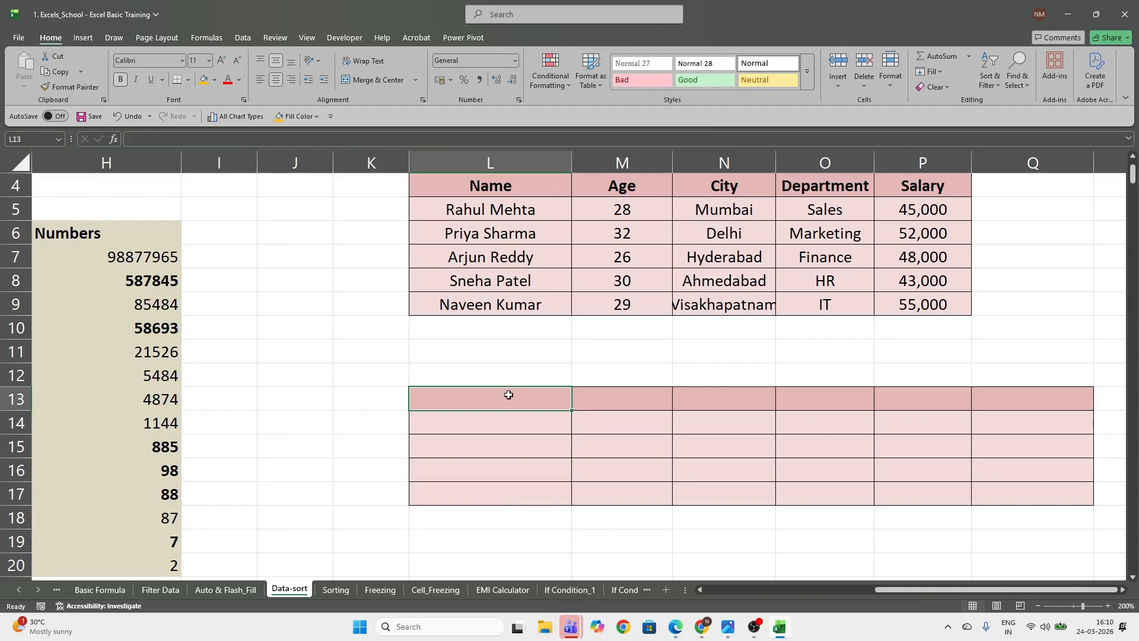
left_click_drag(499, 188, 924, 305)
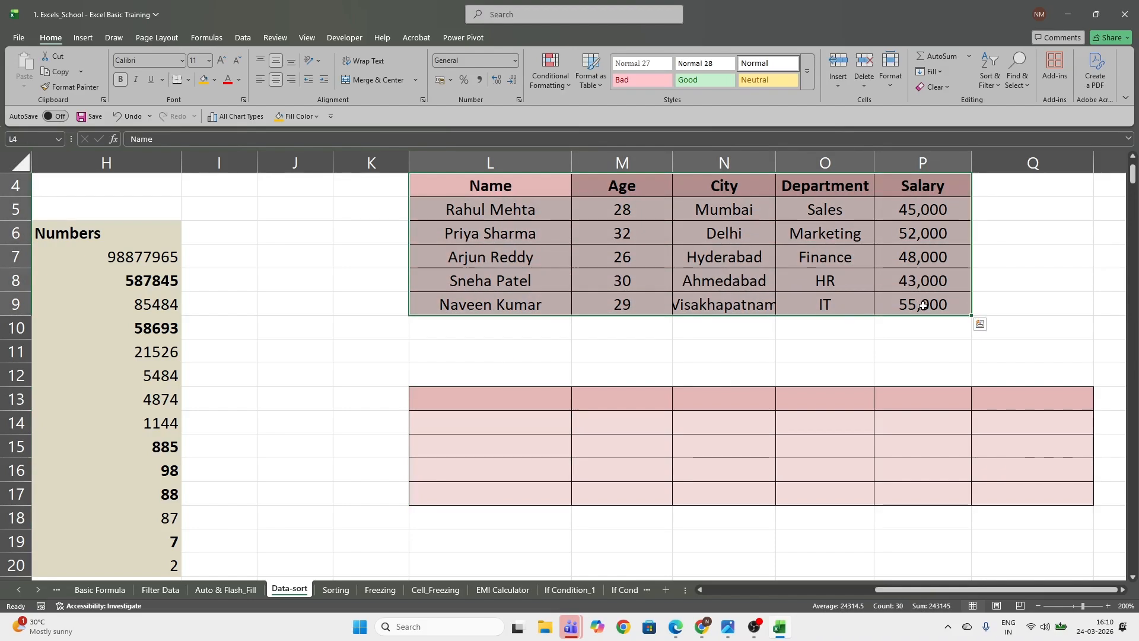
key("ctrl+c")
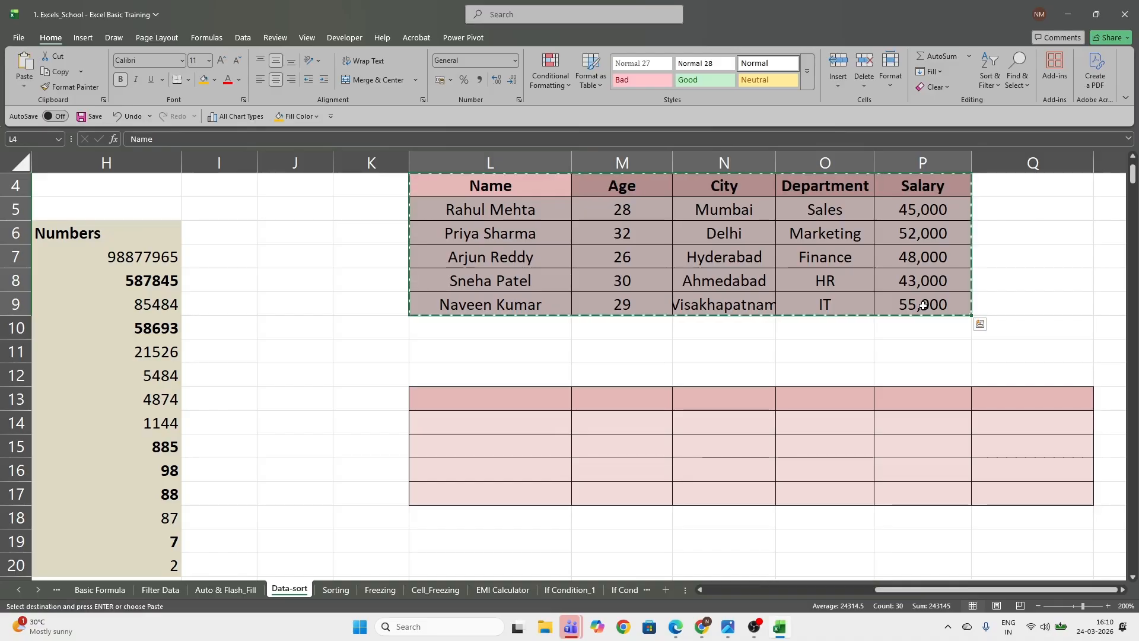
left_click(489, 400)
right_click(489, 400)
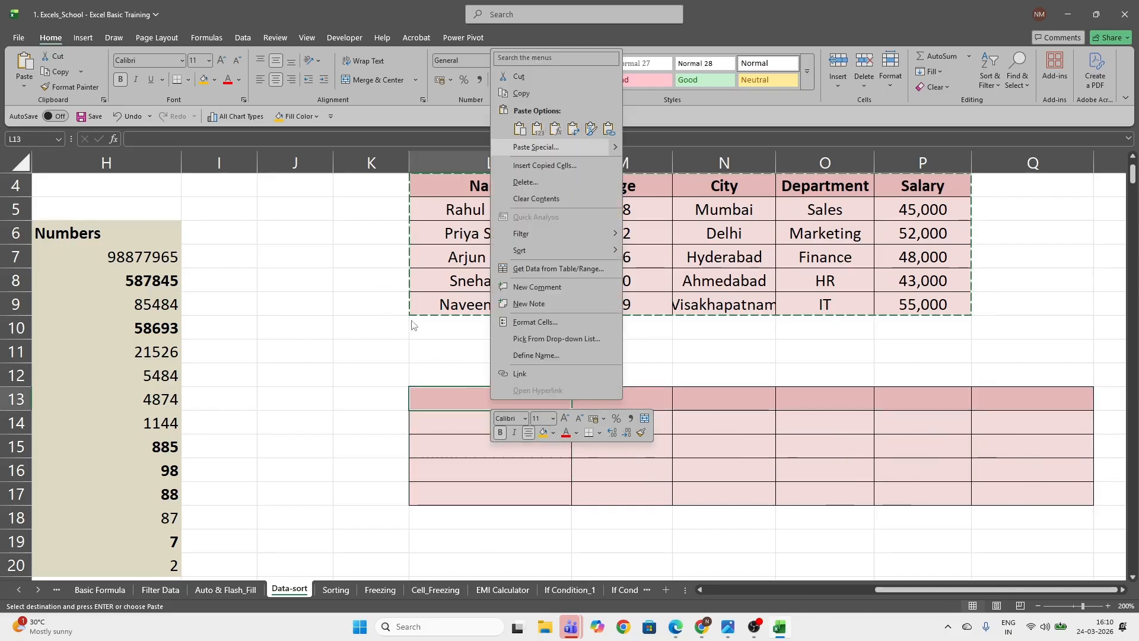
key("Escape")
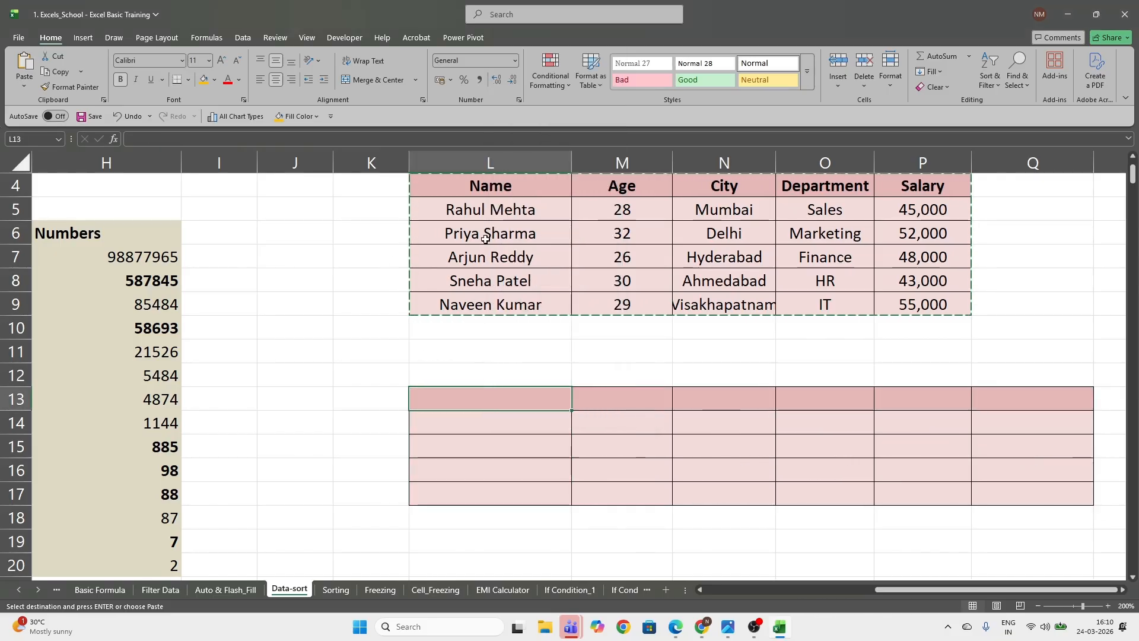
Copy the whole Transpose source table L4:P9, including its header row
left_click(466, 193)
left_click_drag(466, 192, 927, 302)
key("ctrl+v")
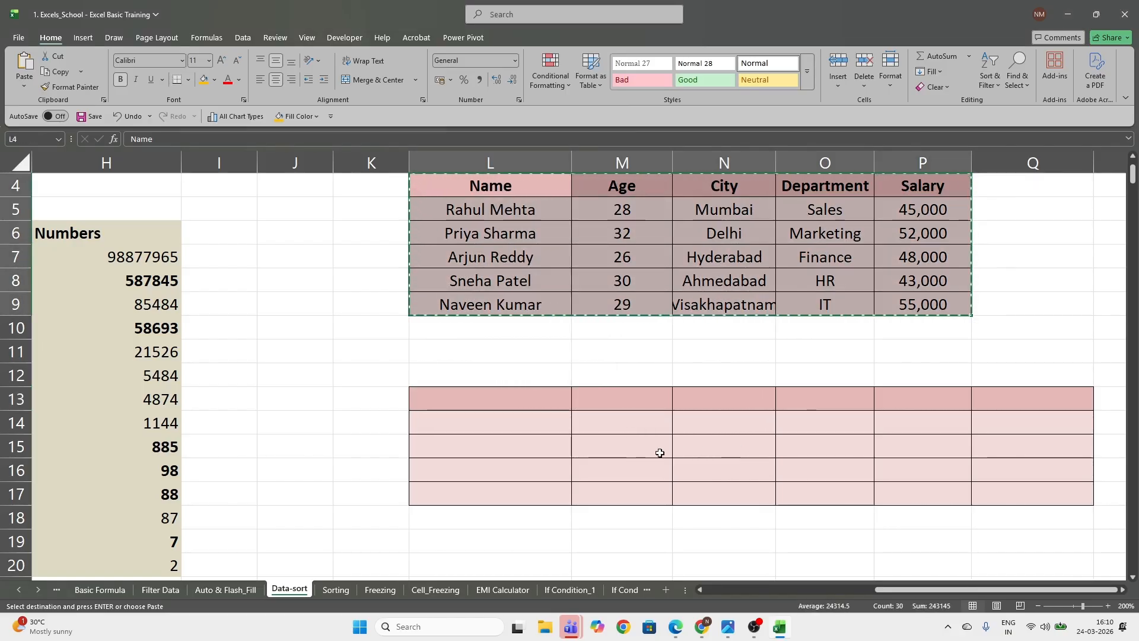
Paste the copied table transposed into the bordered grid starting at L13
left_click(468, 398)
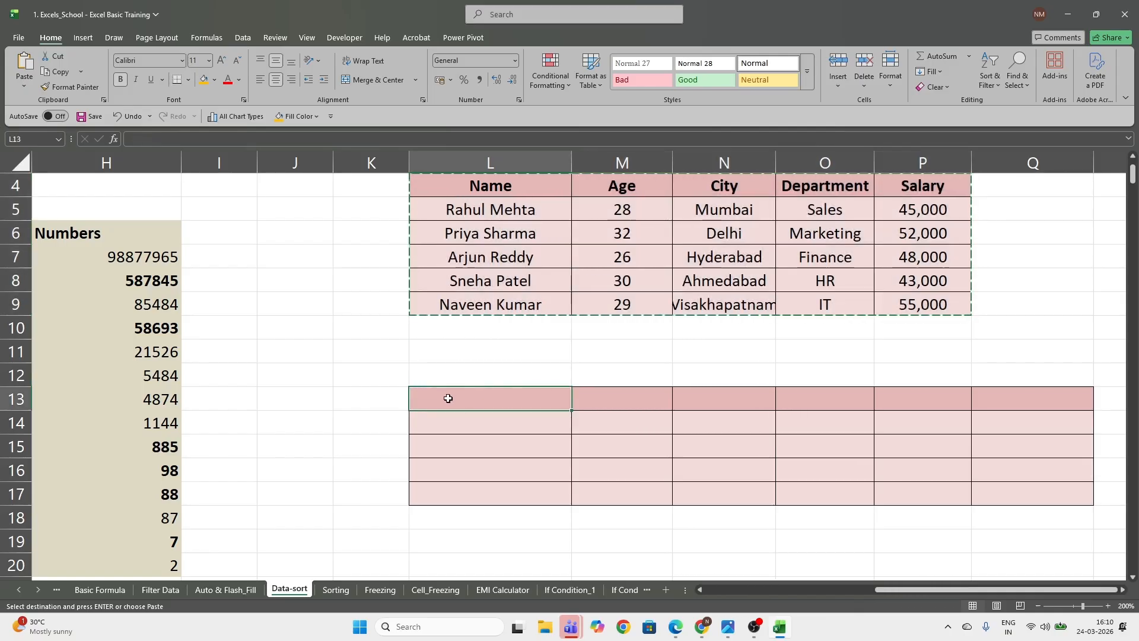
right_click(490, 401)
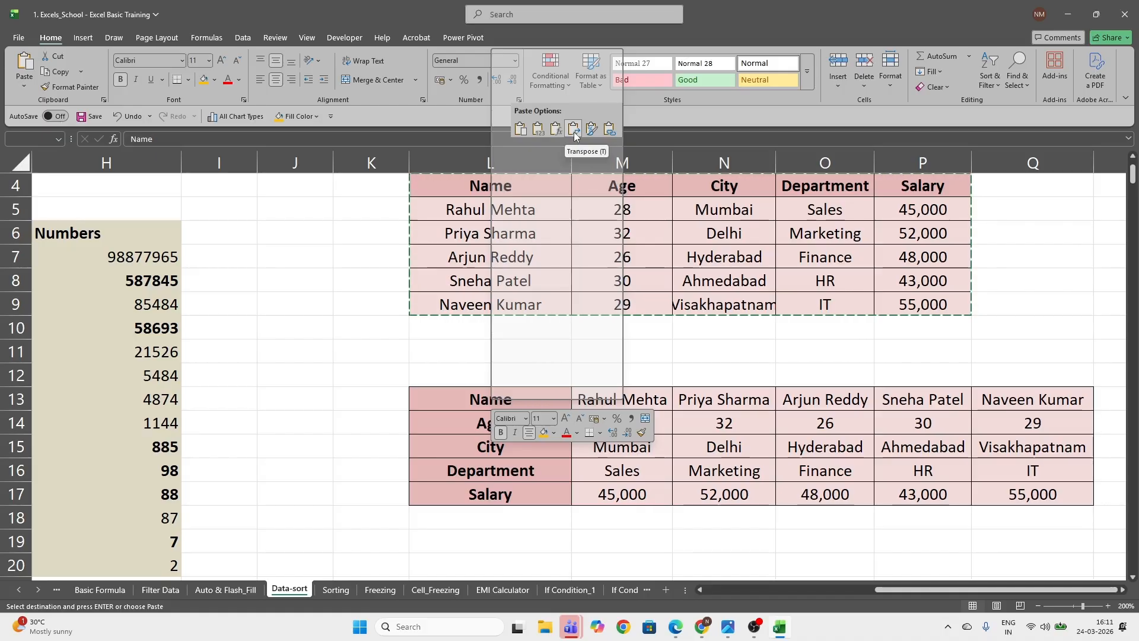
left_click(575, 132)
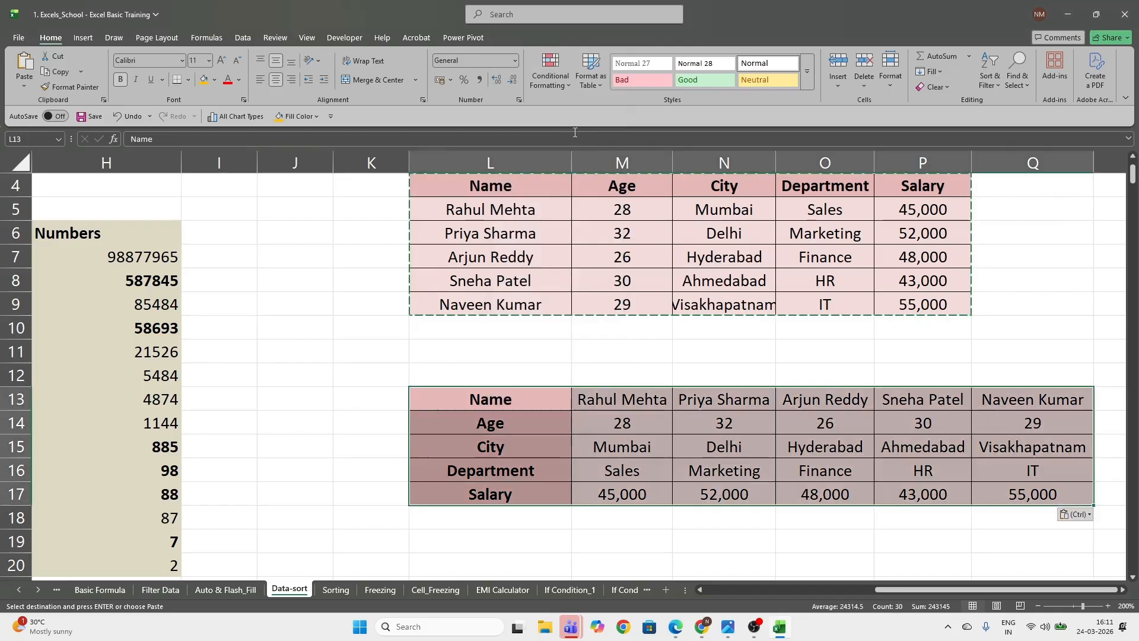
left_click(587, 439)
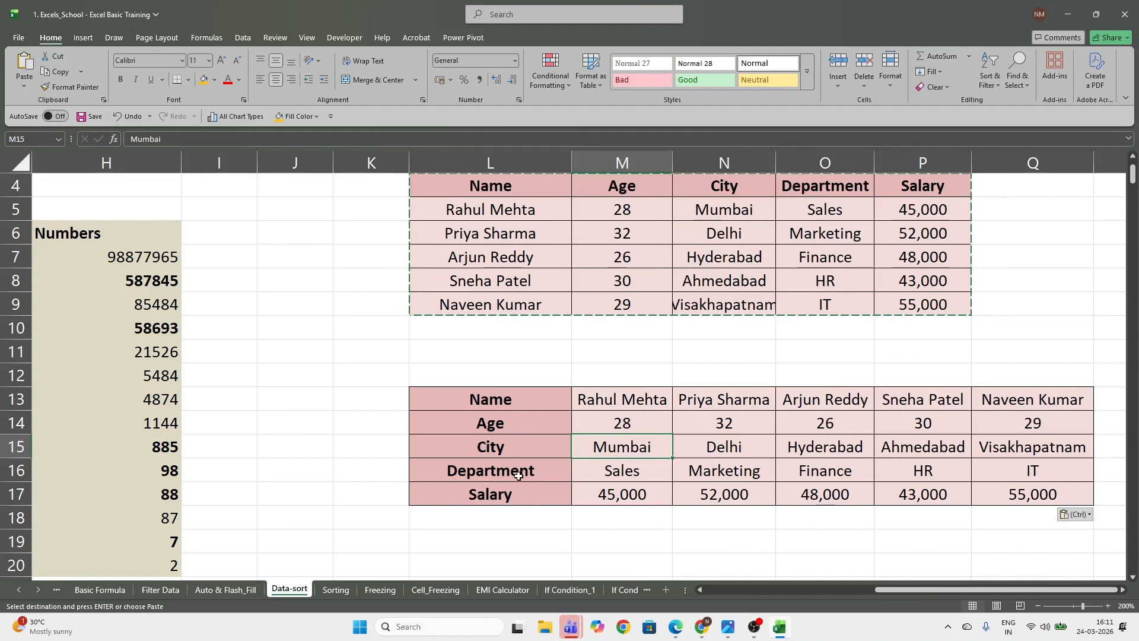
left_click(522, 404)
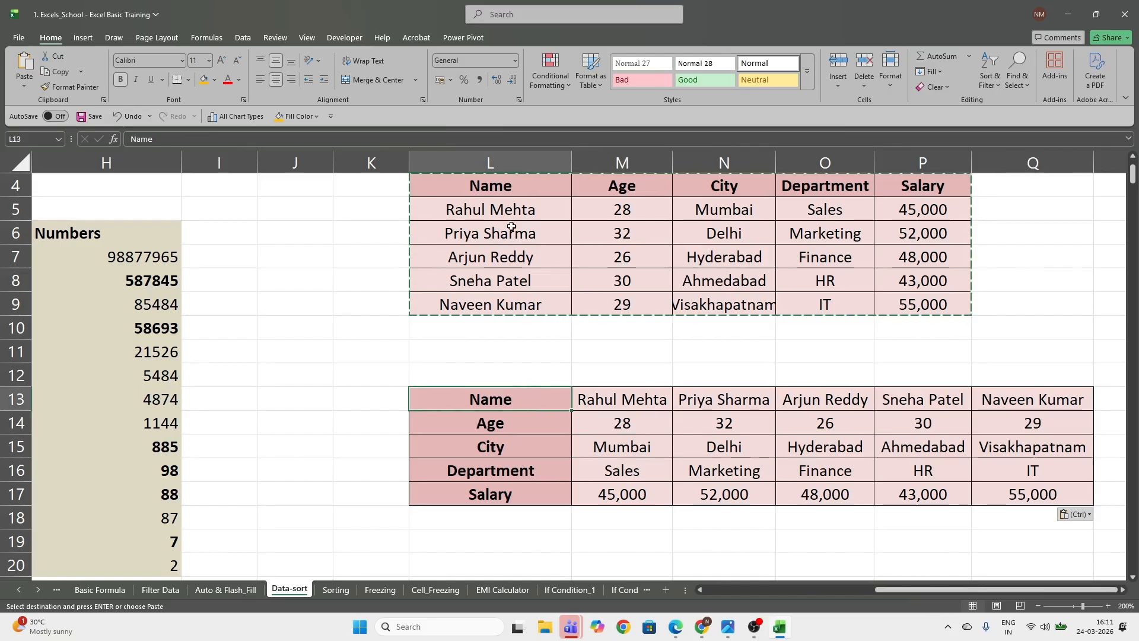
left_click_drag(516, 400, 521, 491)
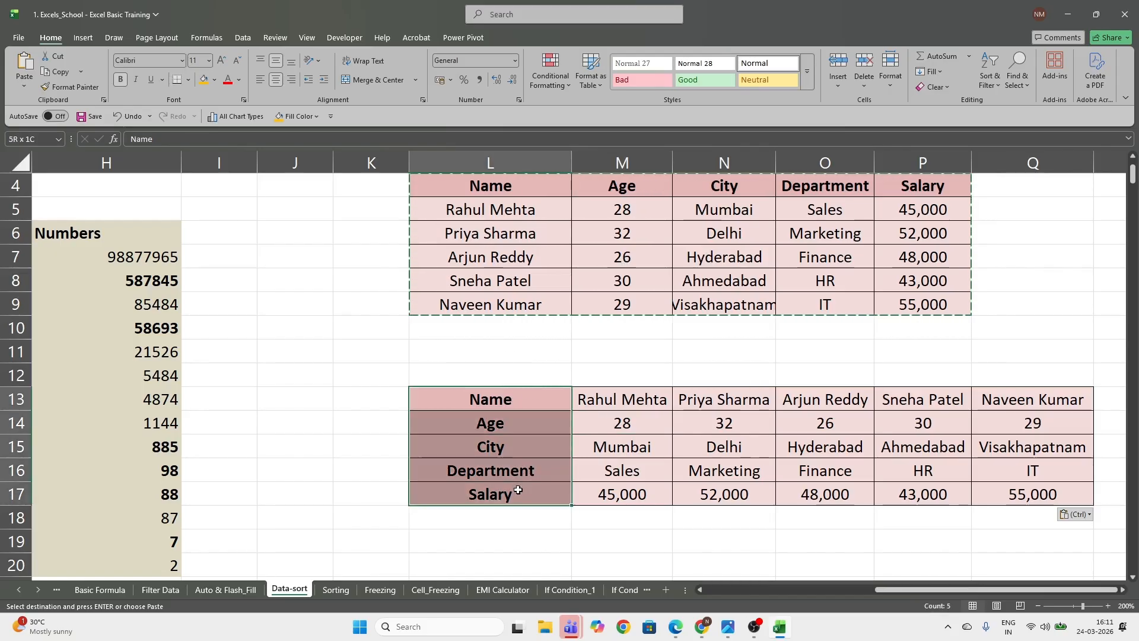
left_click(518, 397)
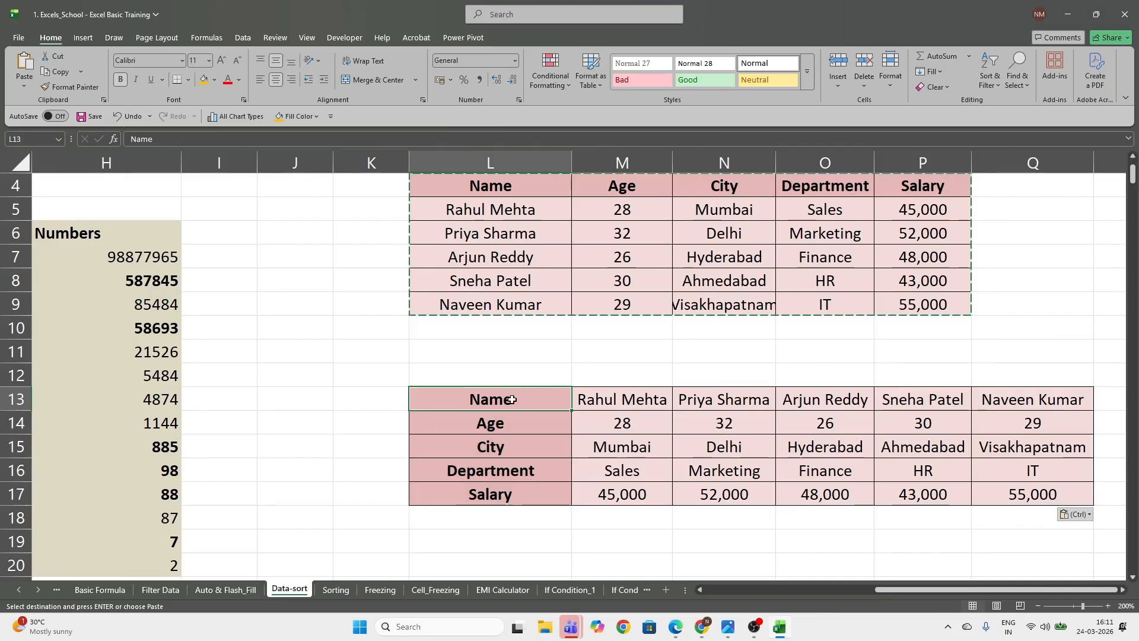
Clear the contents of the transposed table in L13:Q17
left_click_drag(511, 399, 1036, 487)
key("Delete")
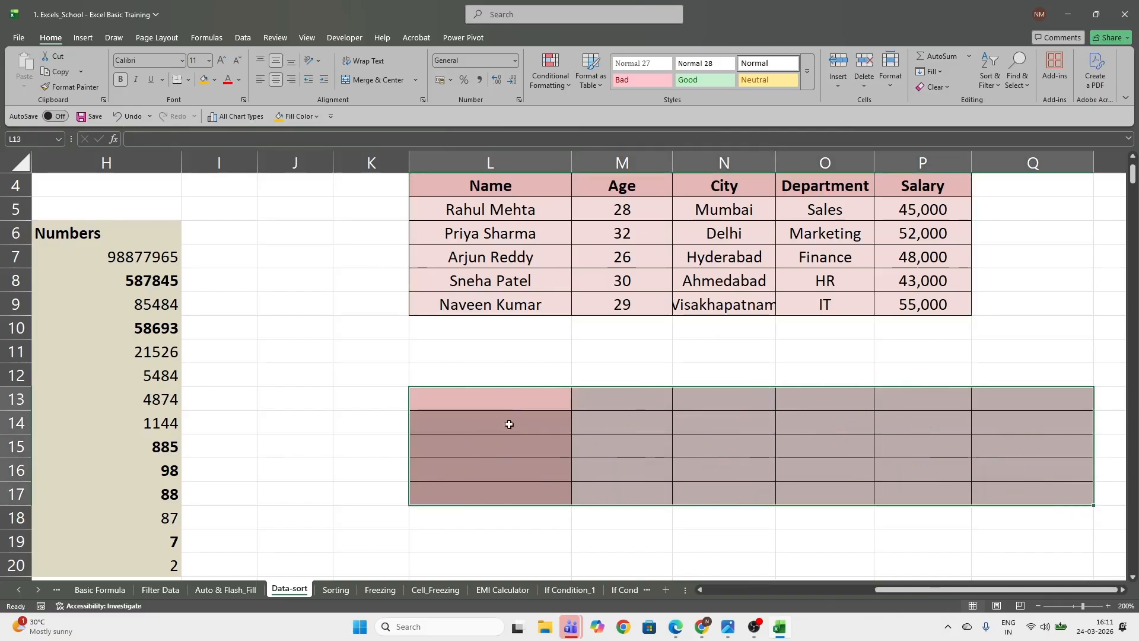
left_click(509, 405)
Copy the source table L4:P9 again and paste it transposed starting at L13
left_click_drag(490, 186, 924, 302)
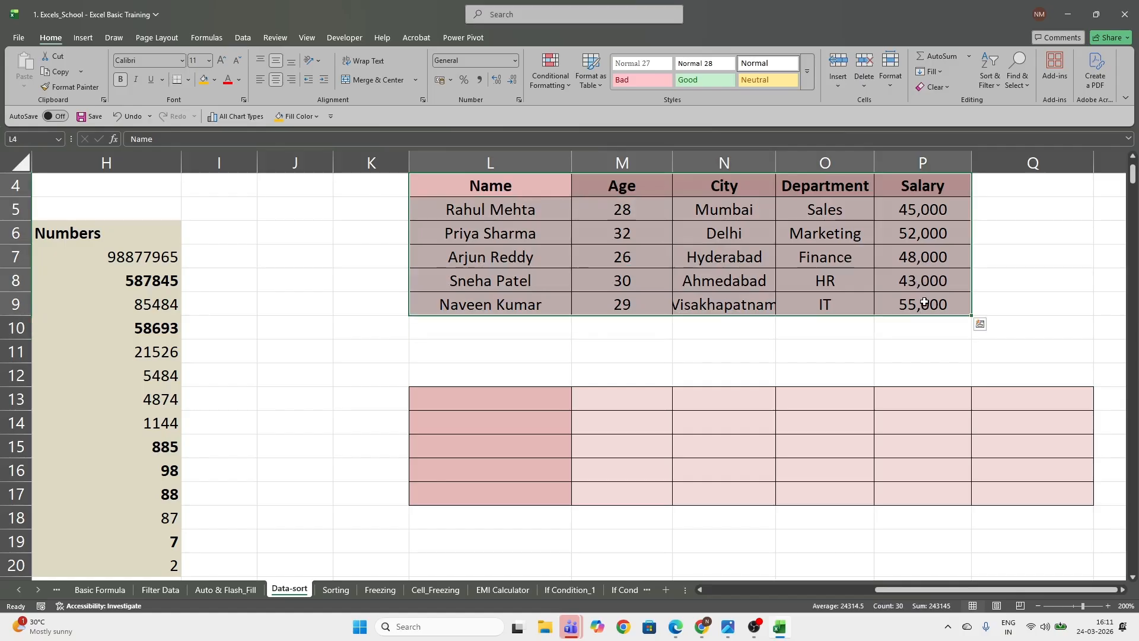
key("ctrl+c")
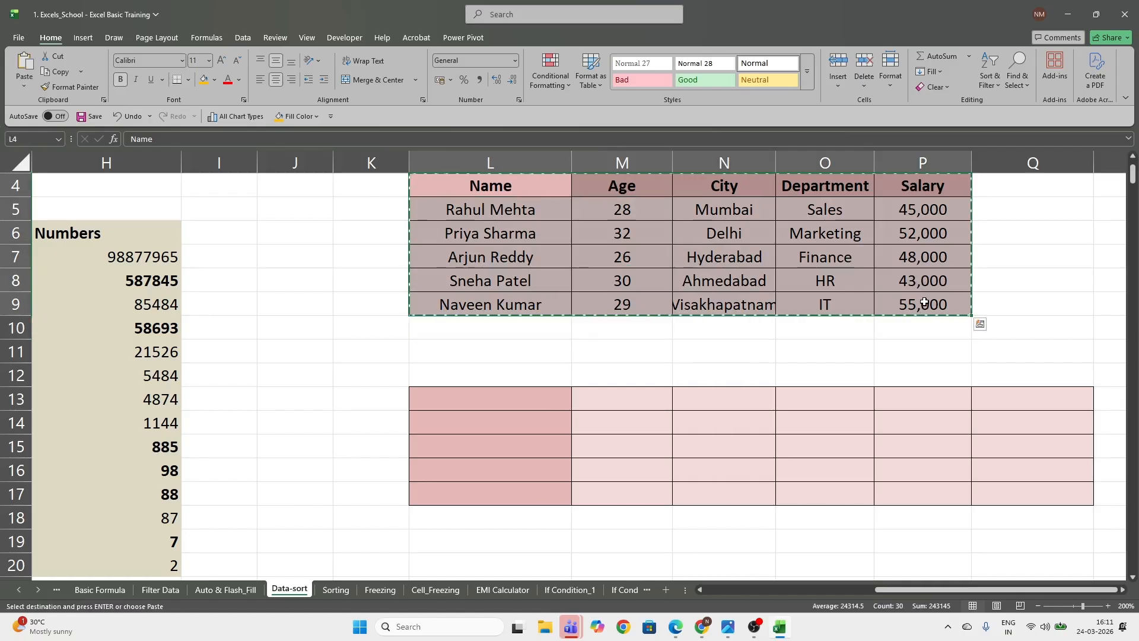
left_click(476, 402)
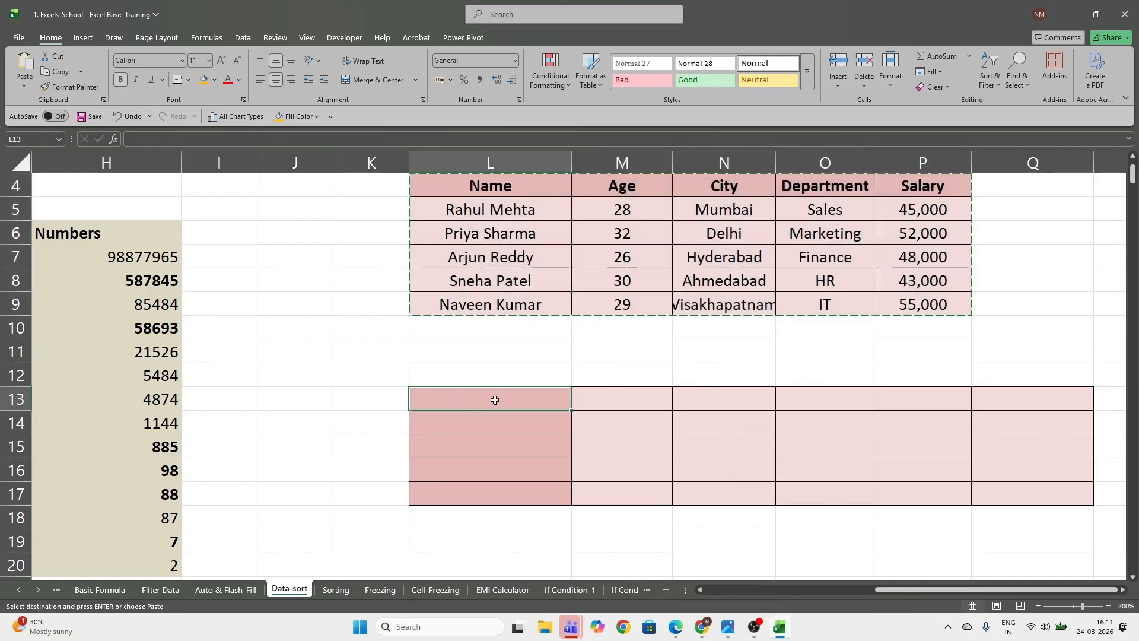
right_click(471, 401)
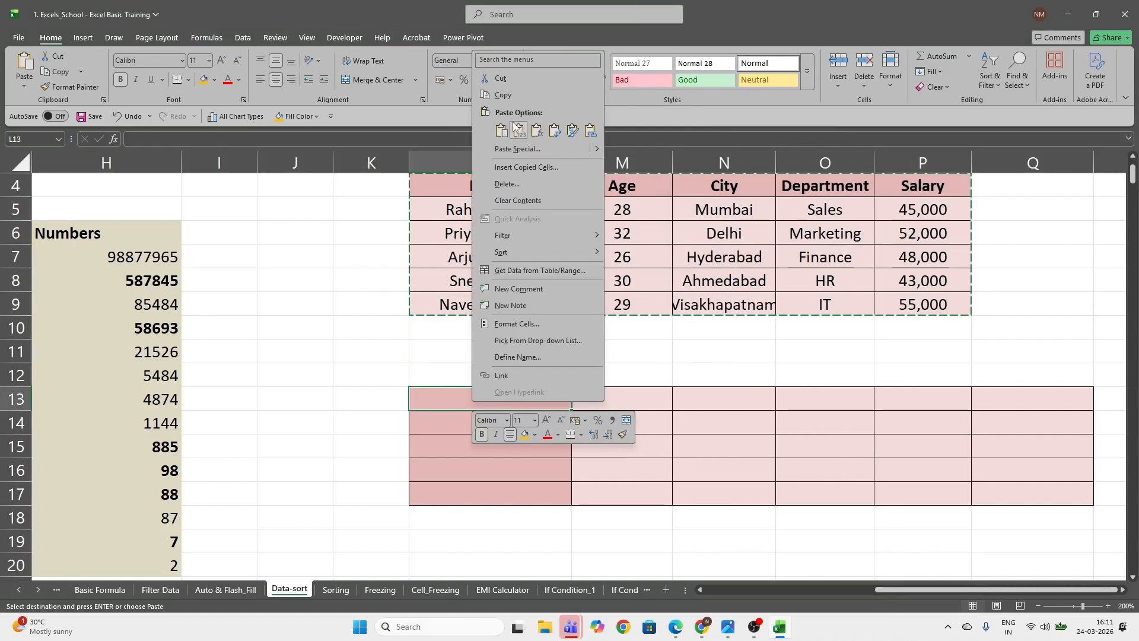
left_click(556, 132)
left_click(573, 469)
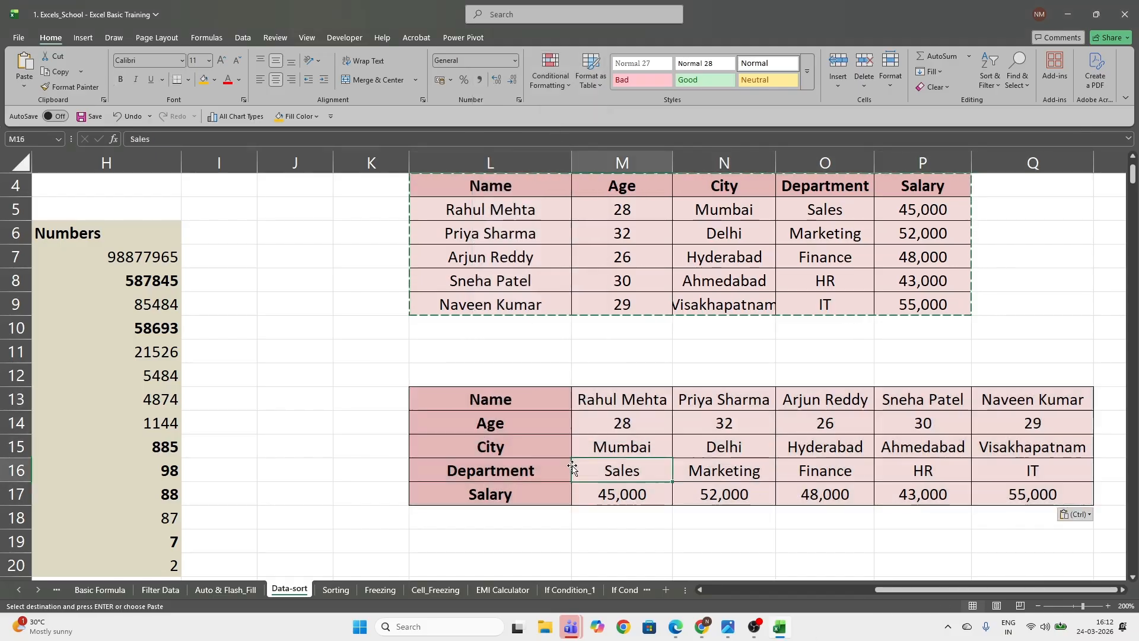
key("Escape")
left_click(637, 438)
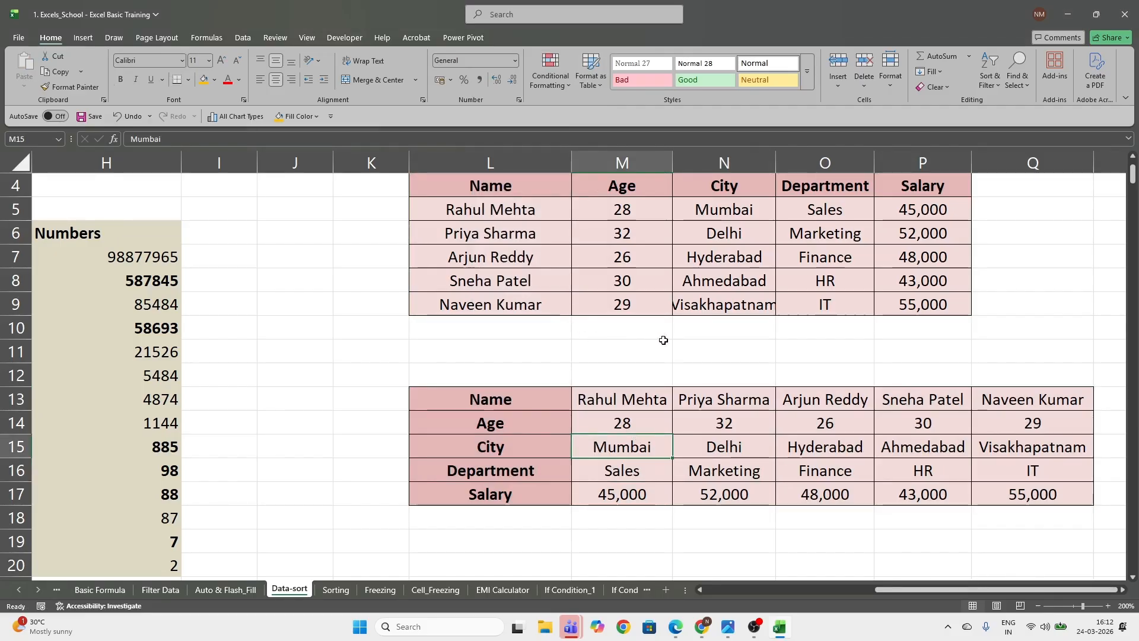
Set the salary in P9 of the source table to 45,000 and check the matching transposed salary in Q17
left_click(638, 307)
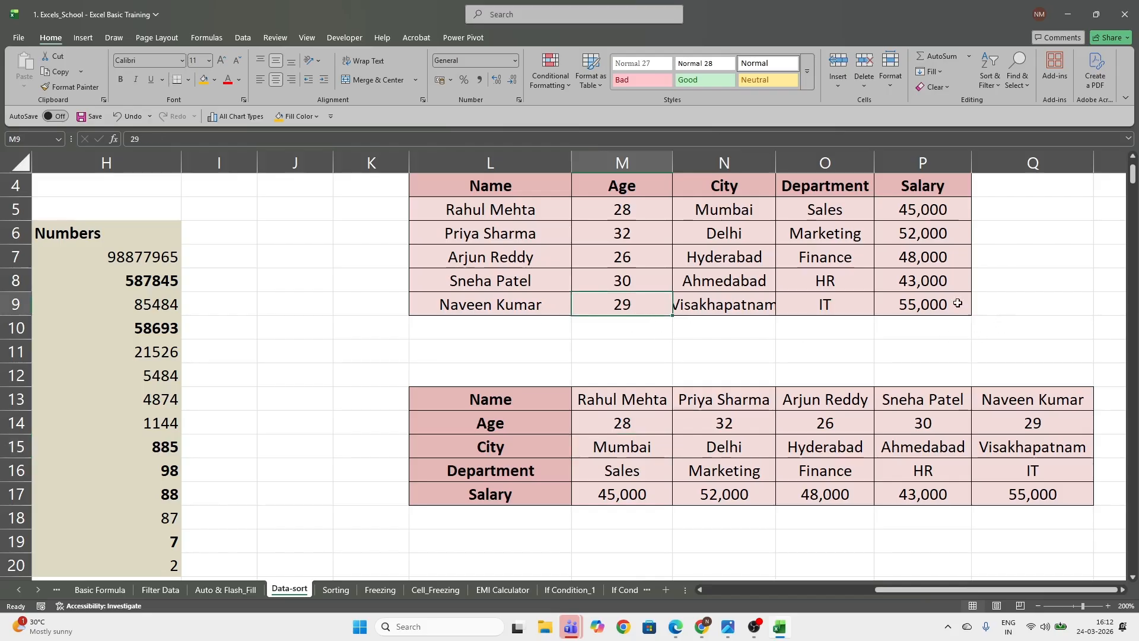
left_click(935, 305)
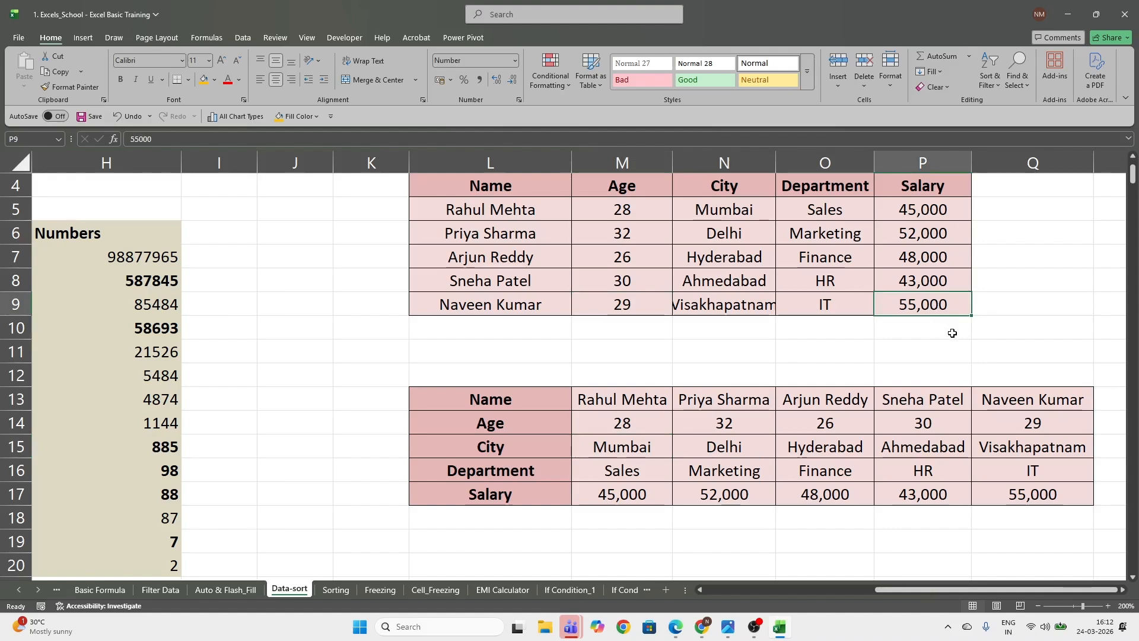
type("4")
type("5,000")
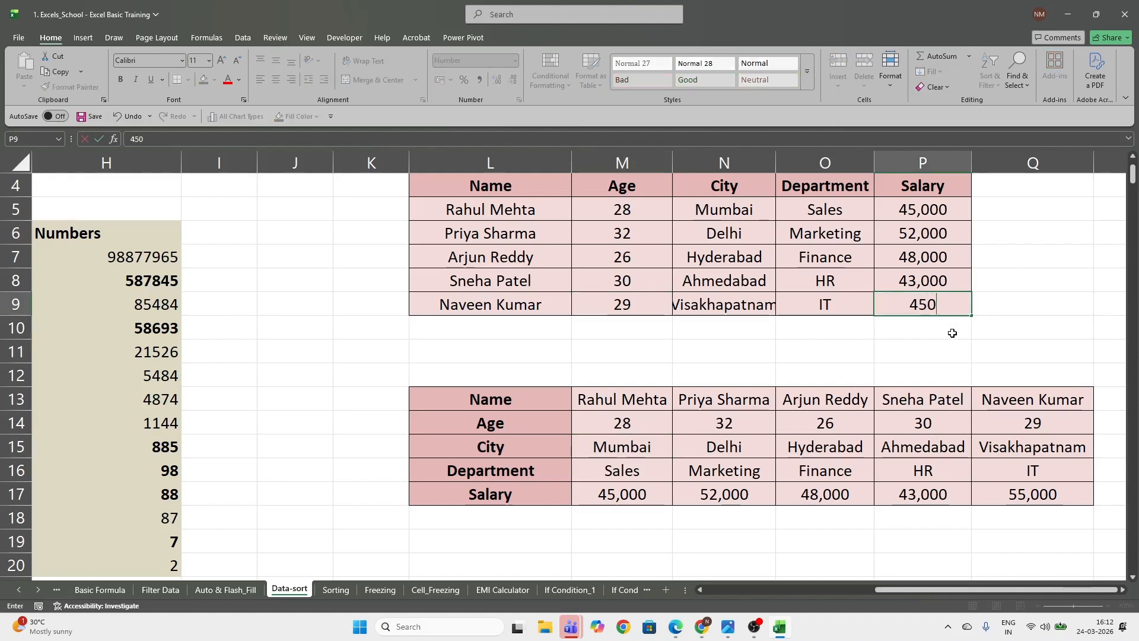
key("Return")
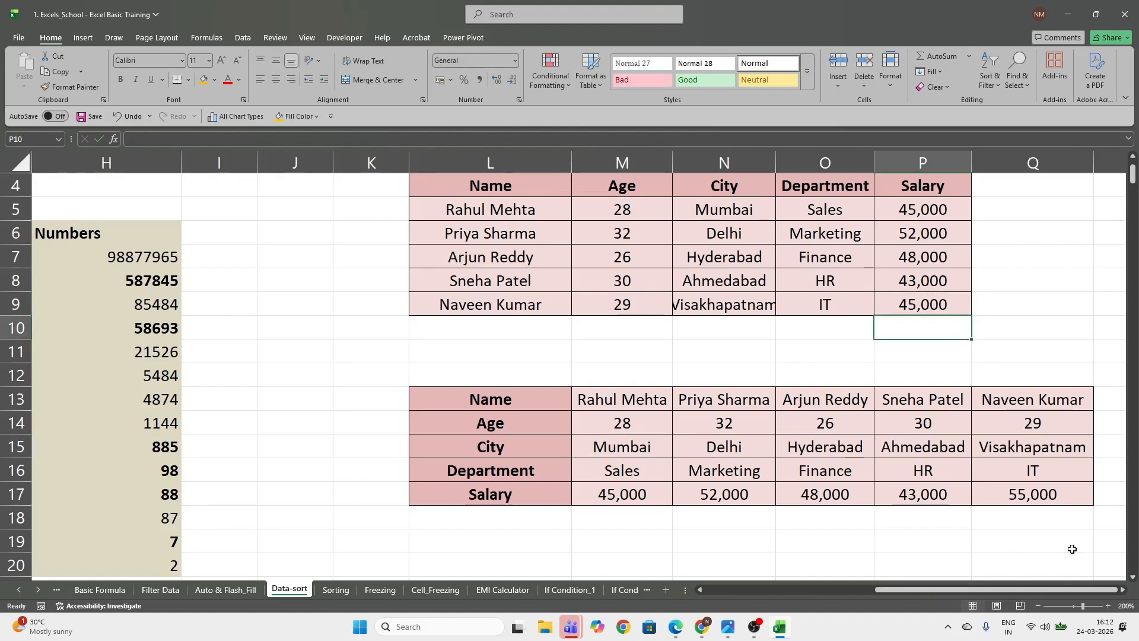
left_click(1055, 498)
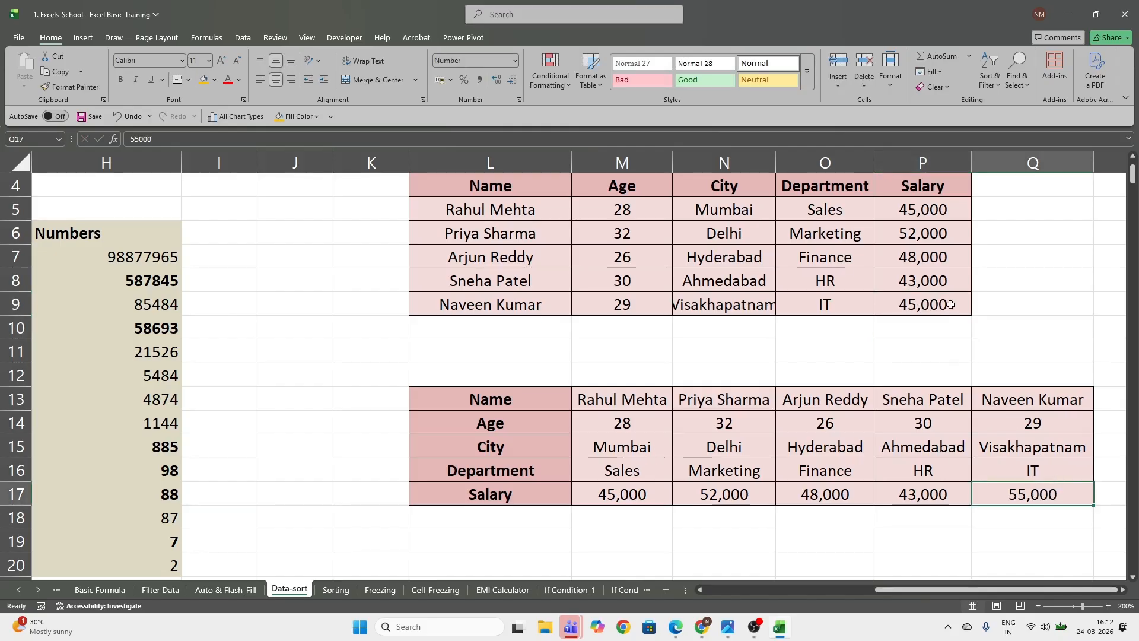
Clear all pasted values from the transposed grid L13:Q17
left_click(463, 403)
left_click_drag(463, 402, 1077, 502)
key("Delete")
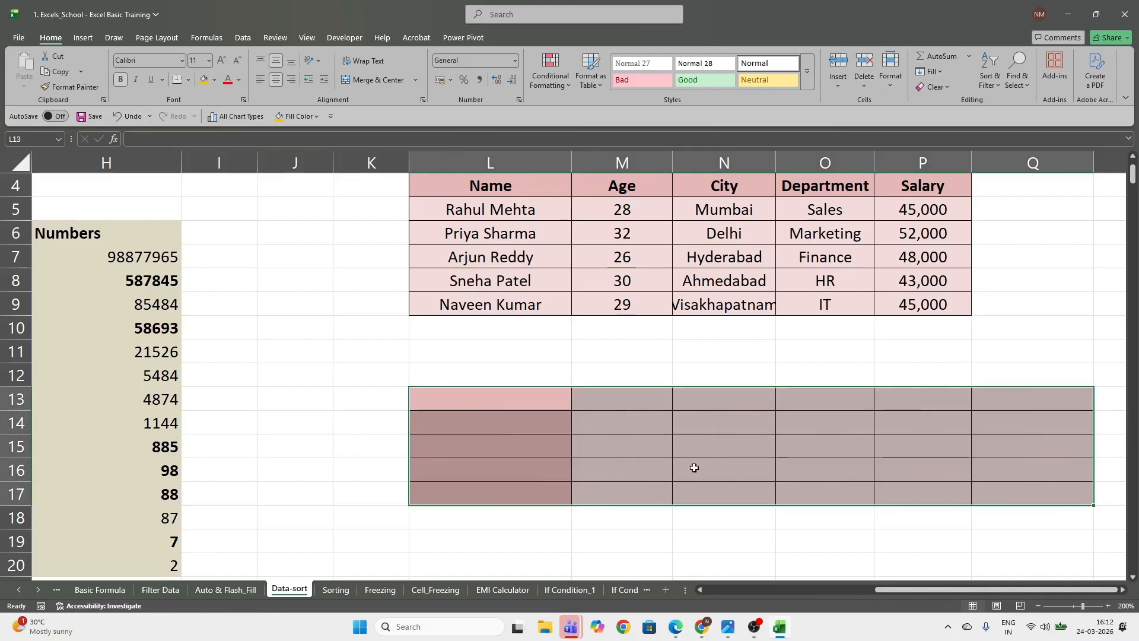
left_click(721, 475)
Fill L13:Q17 with the array formula =TRANSPOSE(L4:P9)
left_click_drag(520, 401, 1027, 494)
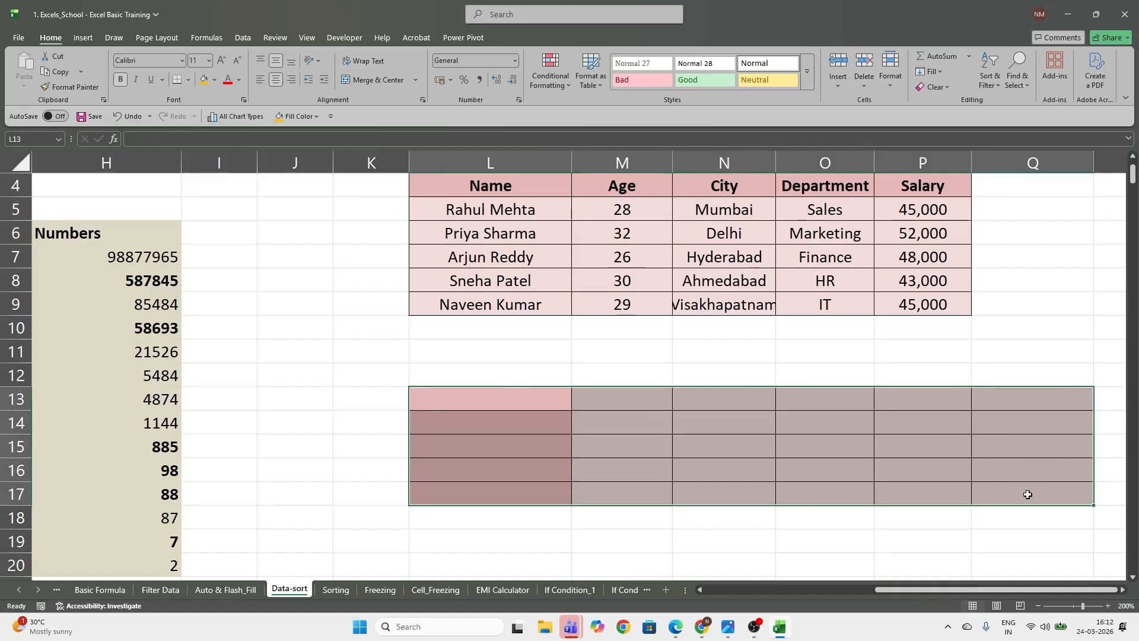
type("=trans")
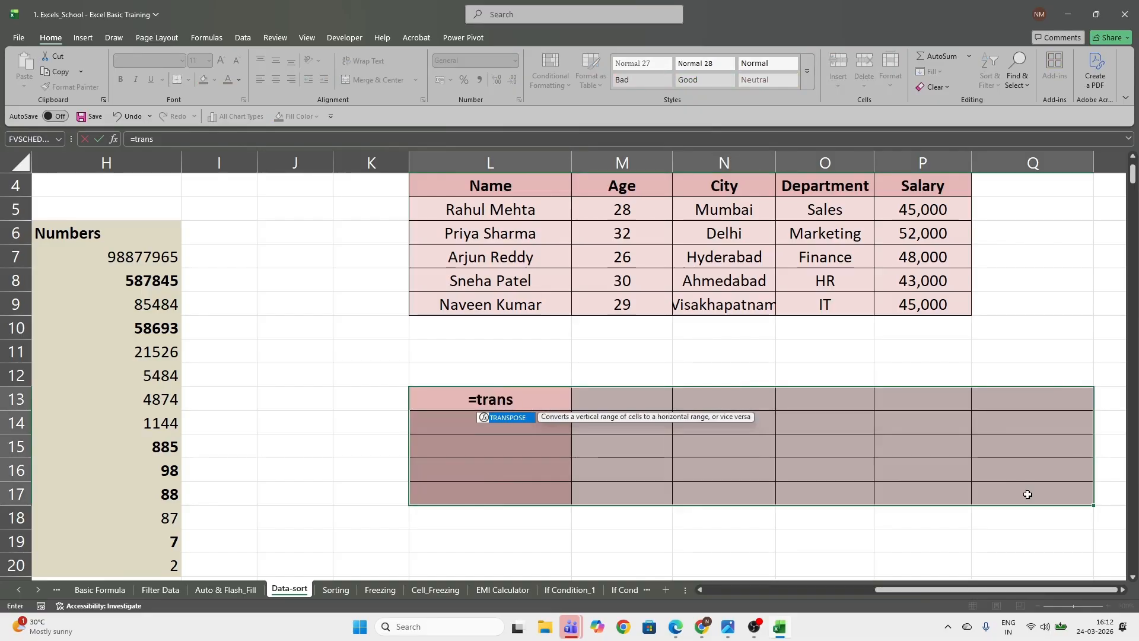
key("Tab")
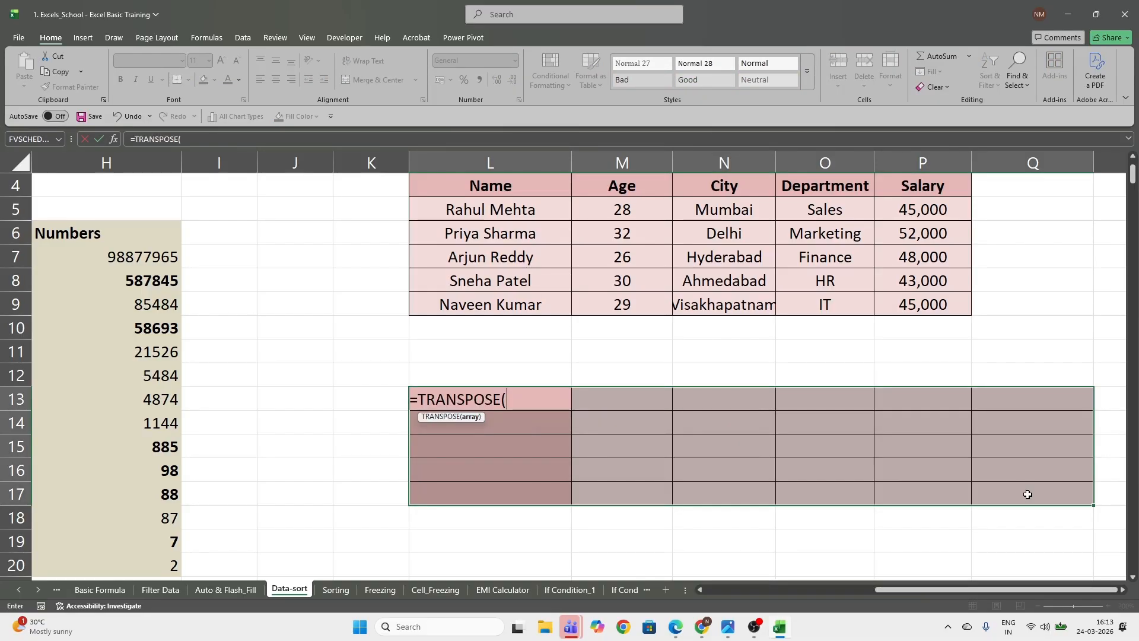
mouse_move(520, 196)
left_mouse_down()
mouse_move(522, 184)
mouse_move(772, 240)
mouse_move(904, 297)
left_mouse_up()
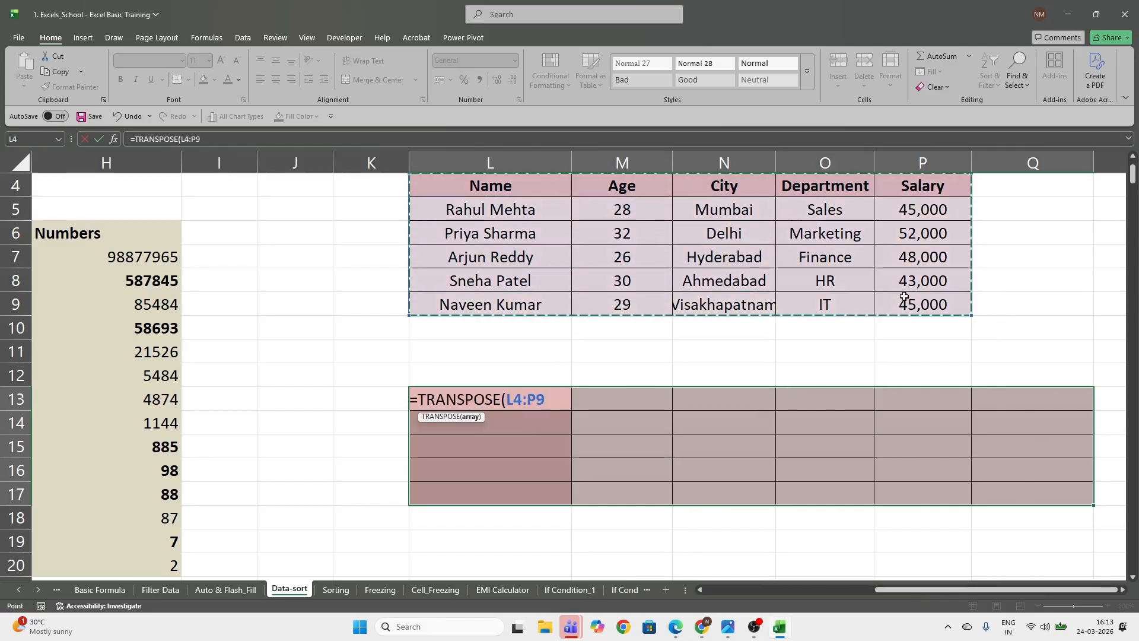
type(")")
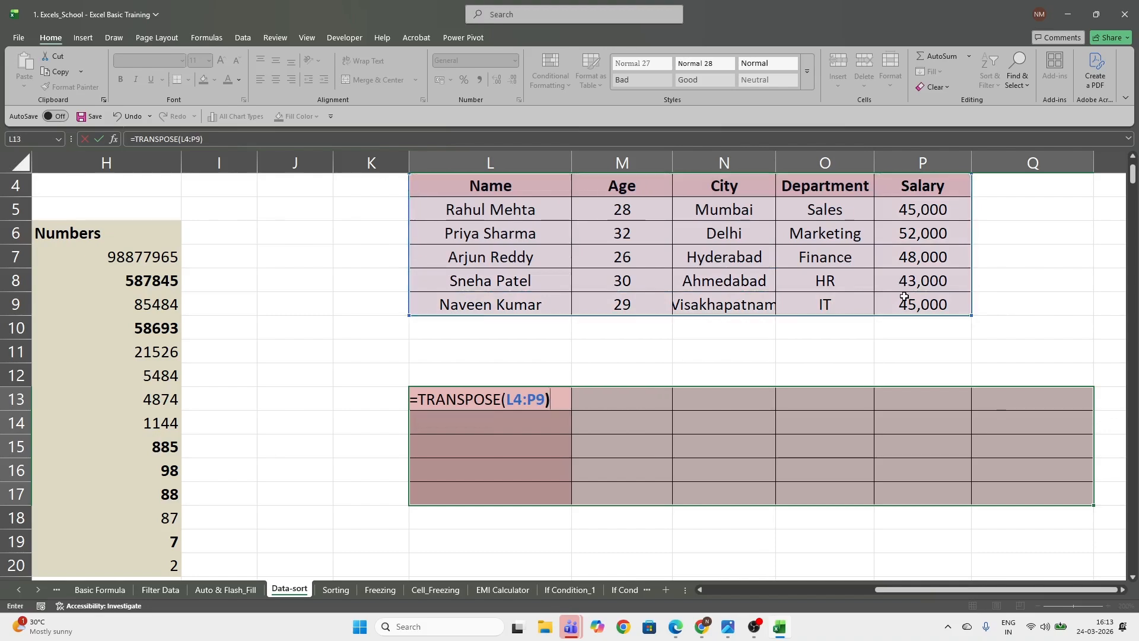
key("ctrl+shift+Return")
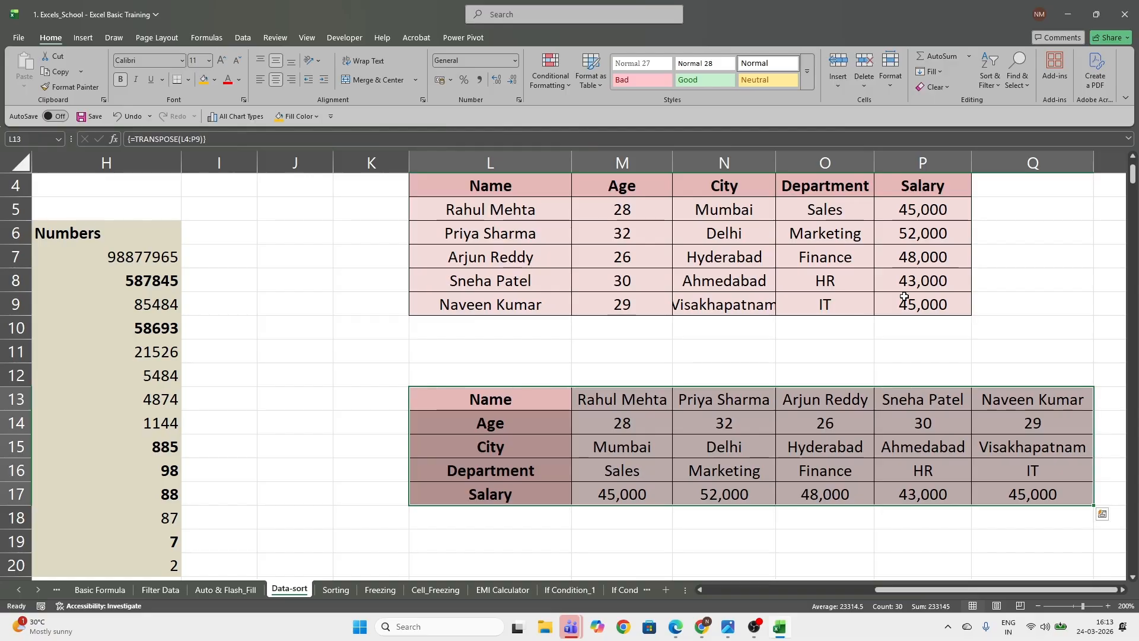
Set the salary in P9 of the source table to 545454
left_click(930, 308)
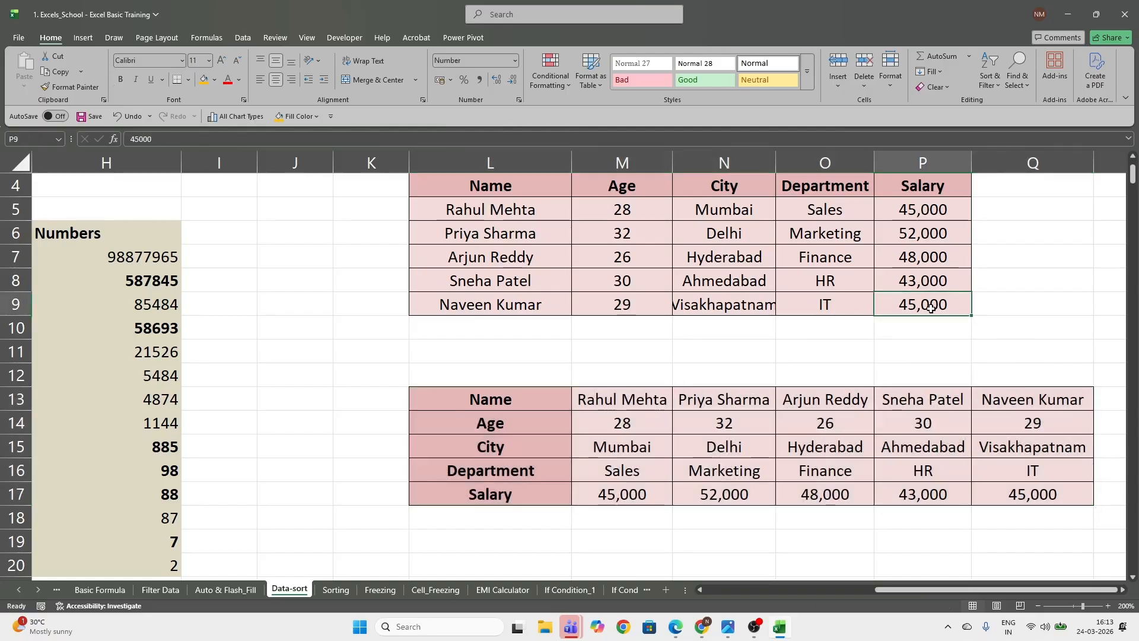
type("5")
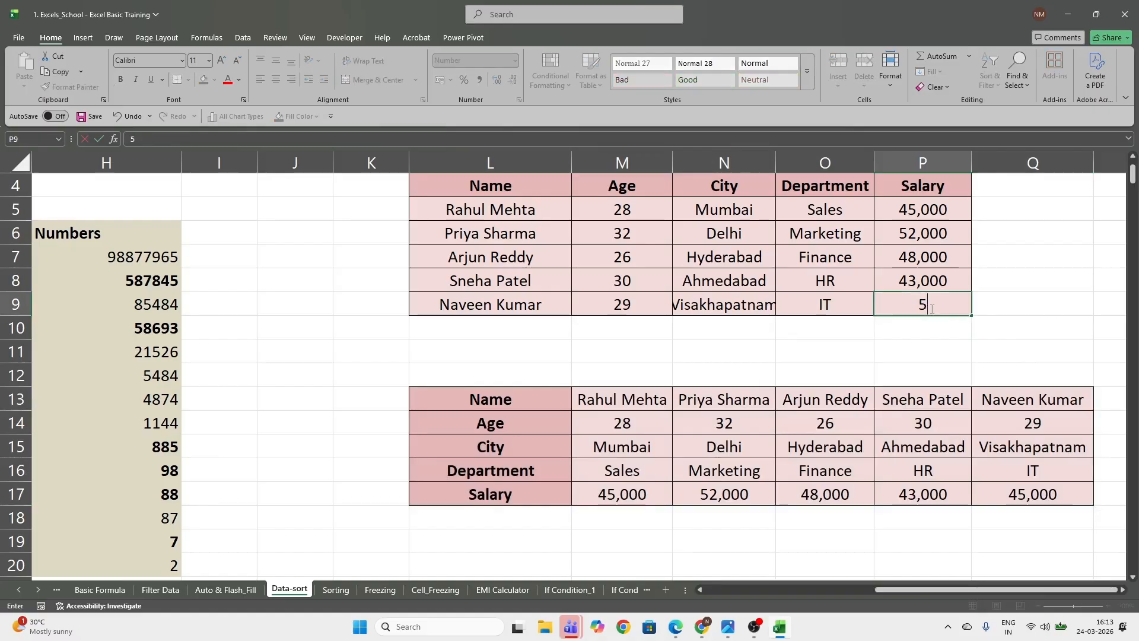
type(",45,45454")
key("Return")
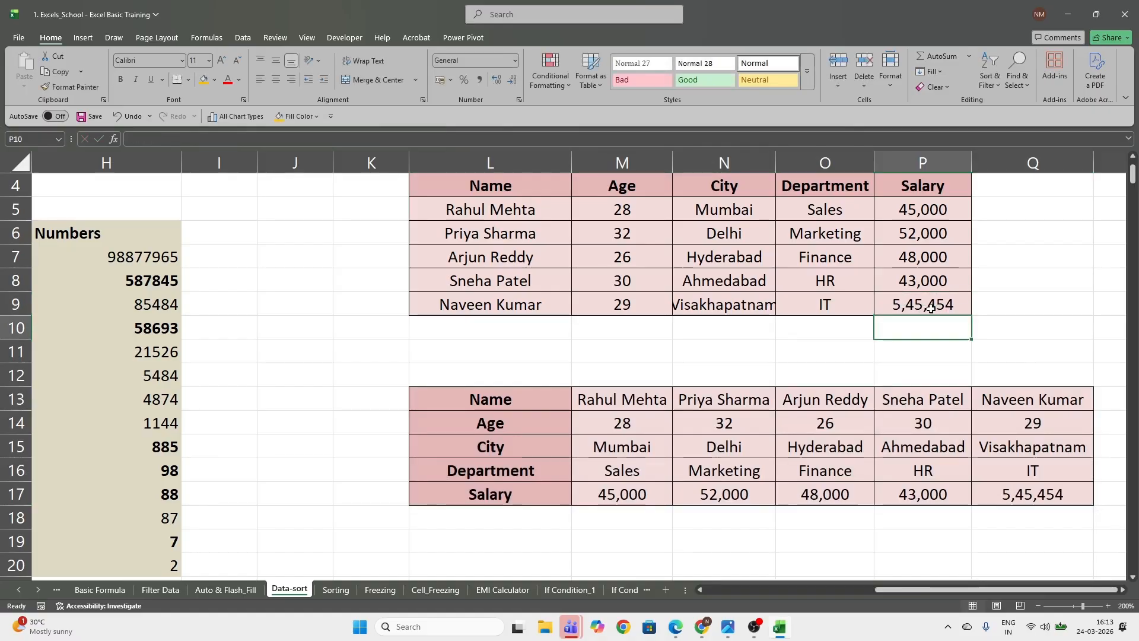
key("Up")
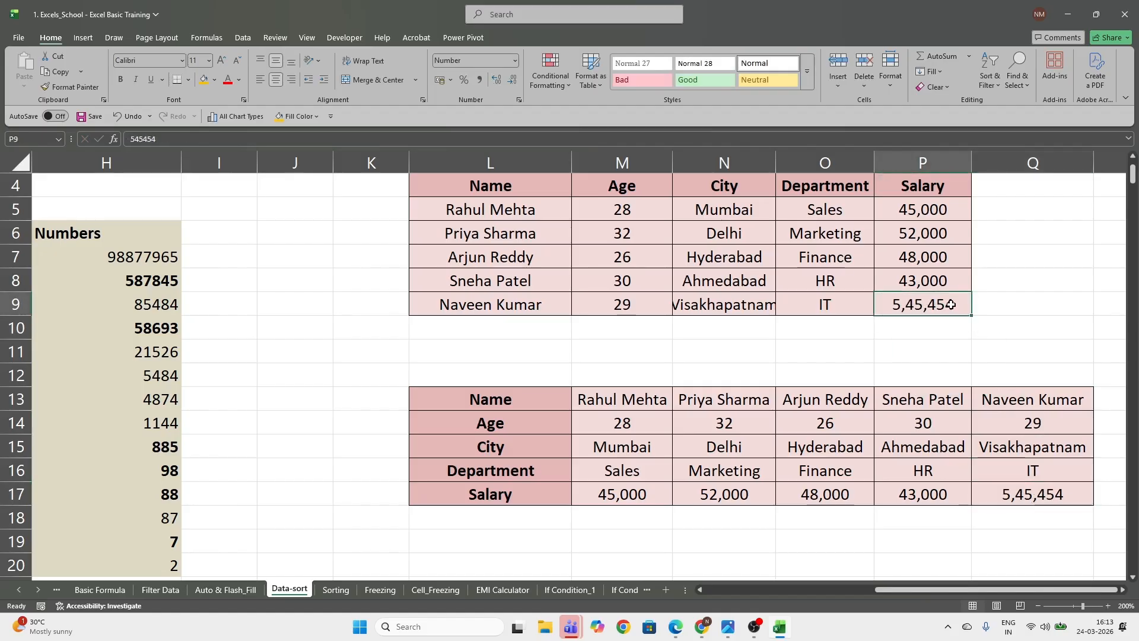
Set the salary in P8 to 4594161 and check the linked transposed cell P17
left_click(938, 278)
type("4594161")
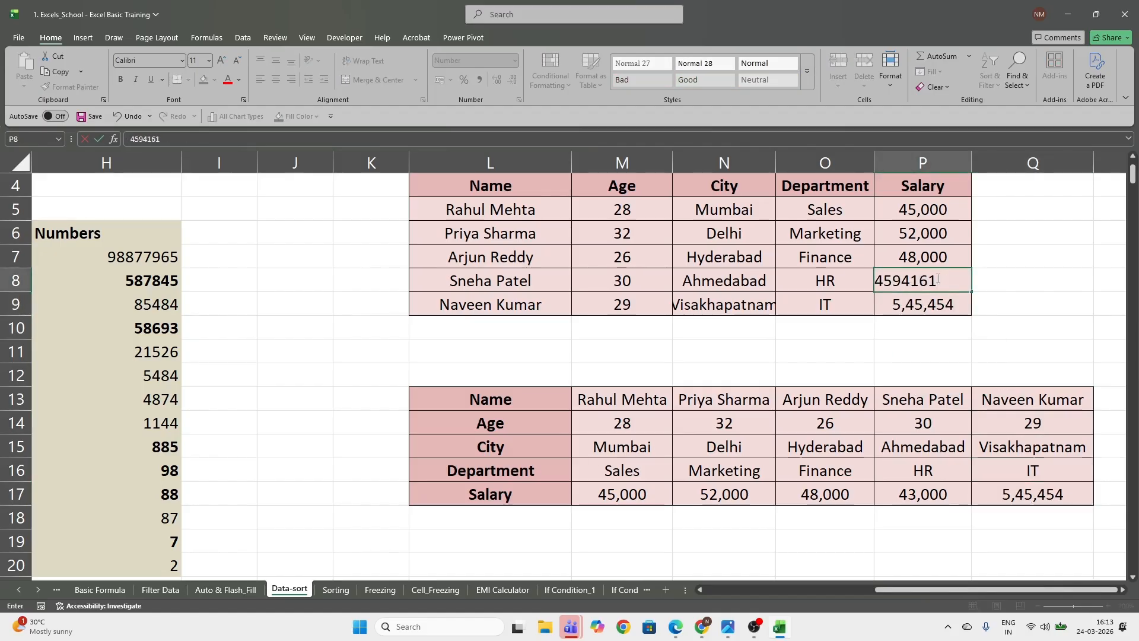
key("Return")
left_click(932, 496)
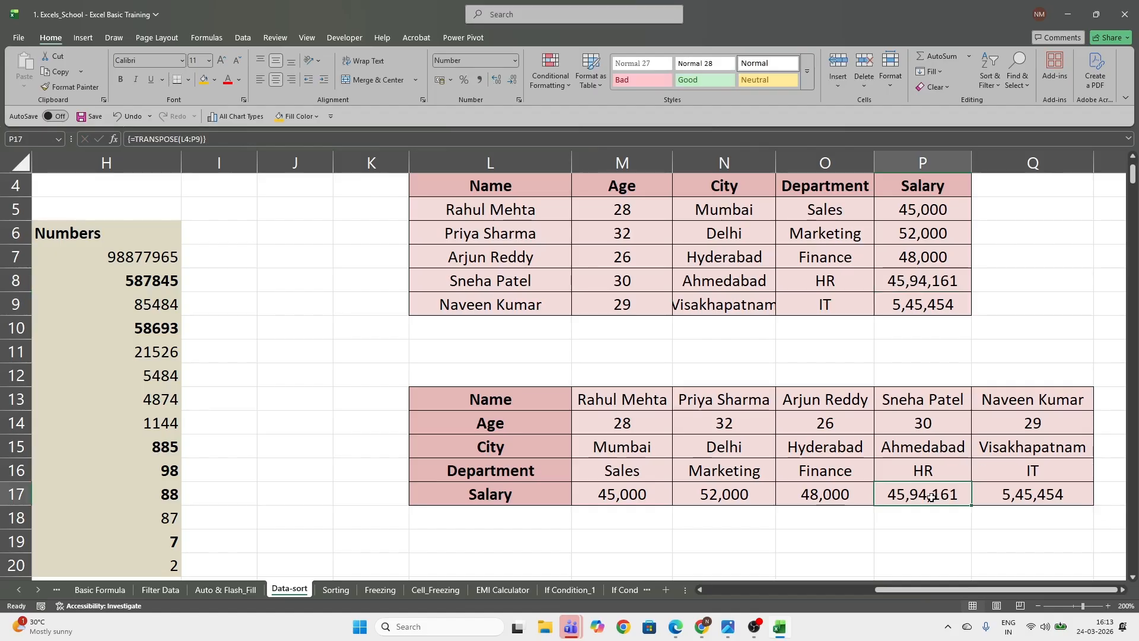
left_click(522, 399)
left_click(641, 281)
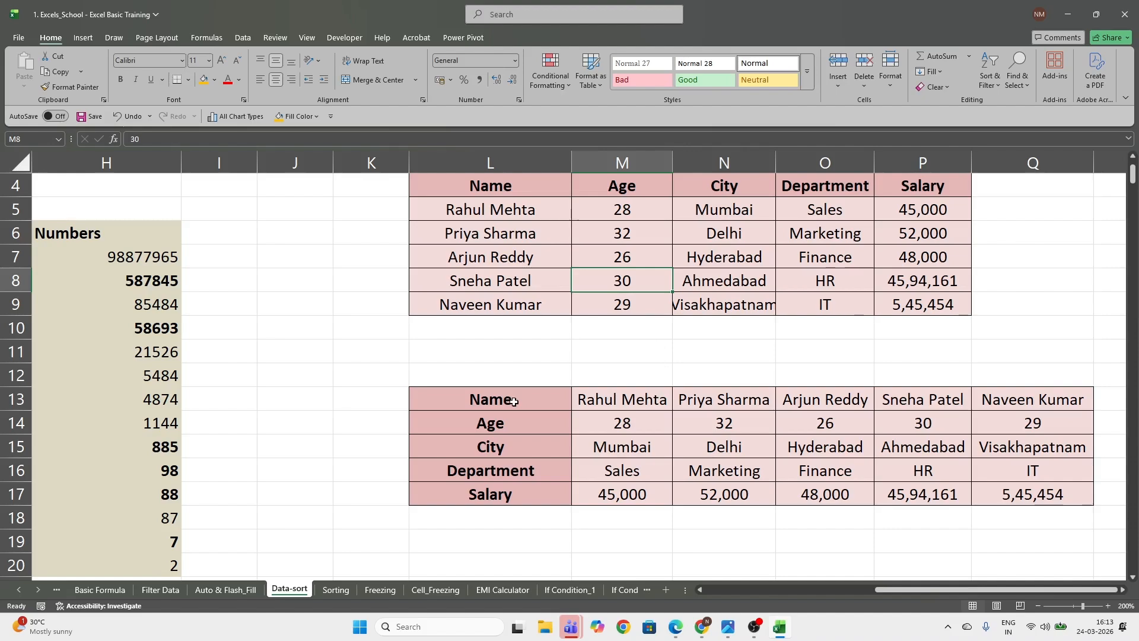
Switch to the Sorting sheet
scroll(540, 495, "down", 1)
scroll(543, 497, "up", 1)
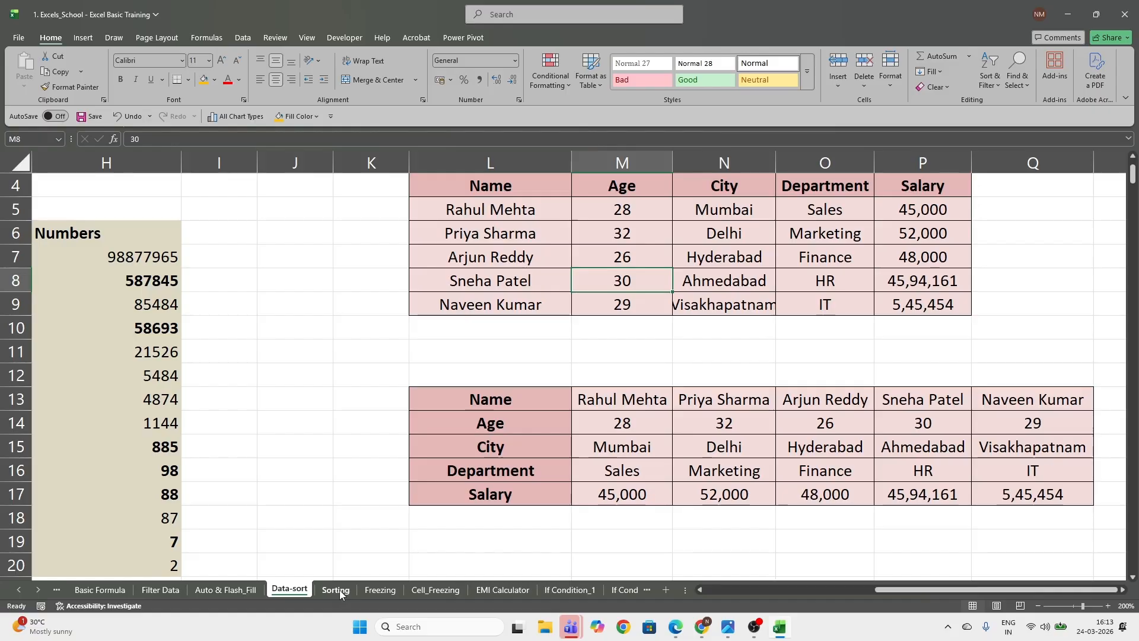
left_click(336, 590)
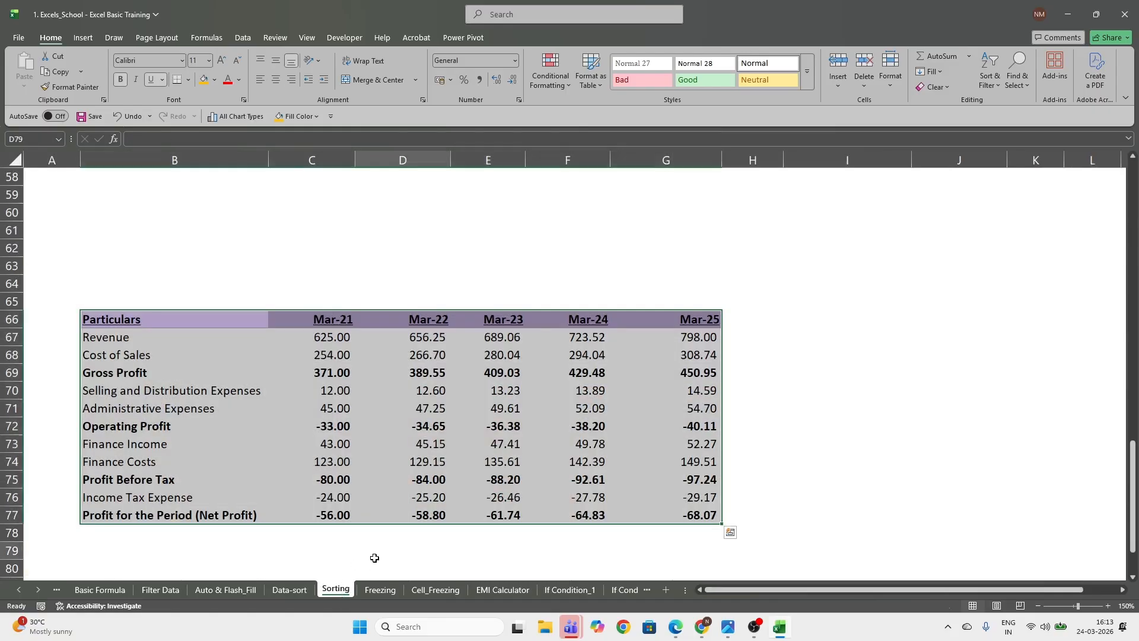
Custom sort C66:G77 left to right by Row 66 on cell values, in Newest to Oldest order
left_click(374, 558)
scroll(515, 487, "down", 1)
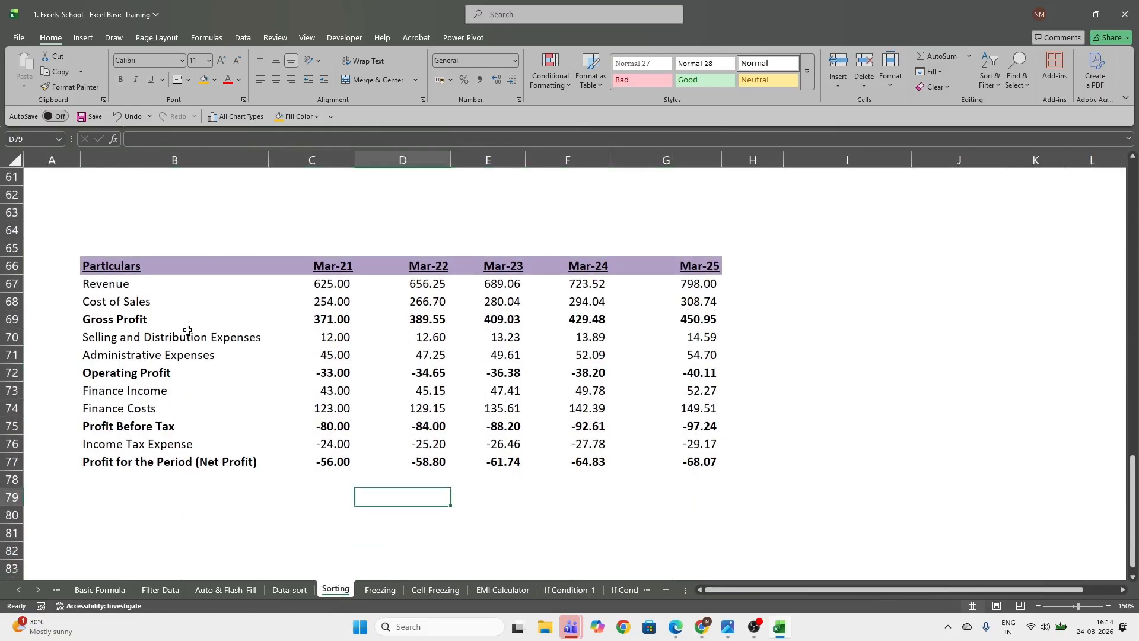
left_click_drag(114, 266, 683, 464)
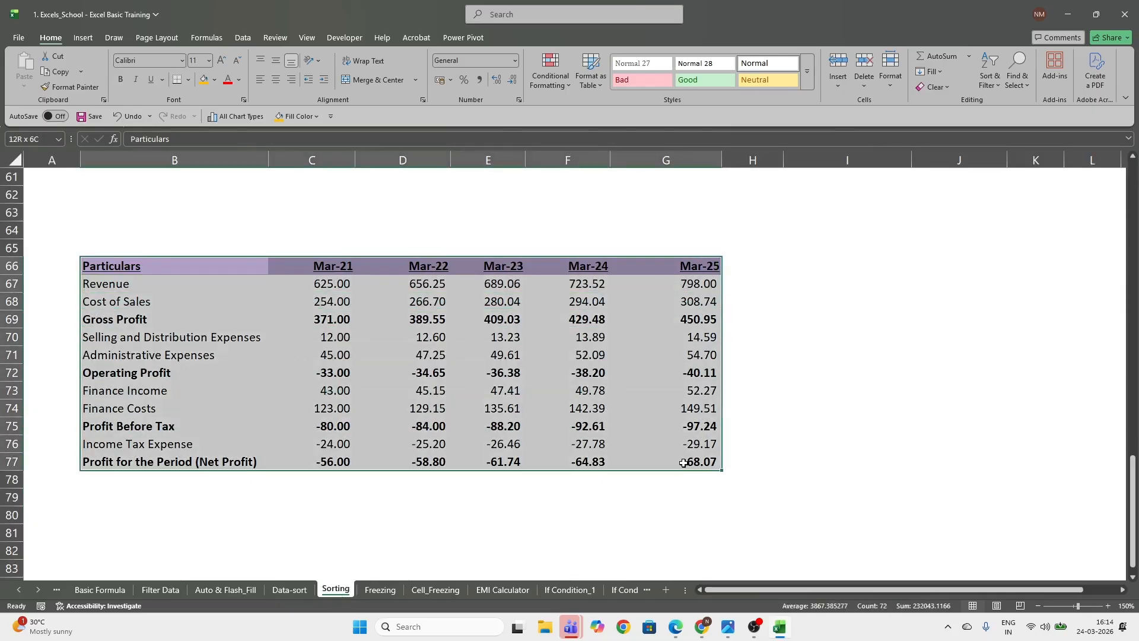
left_click_drag(333, 270, 691, 459)
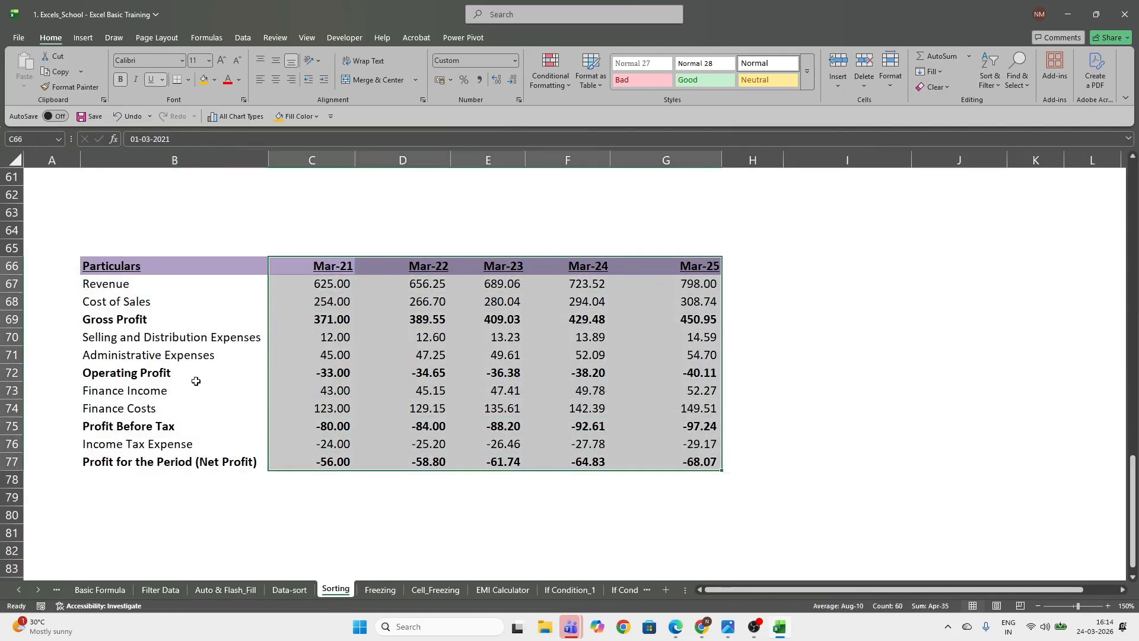
left_click(999, 88)
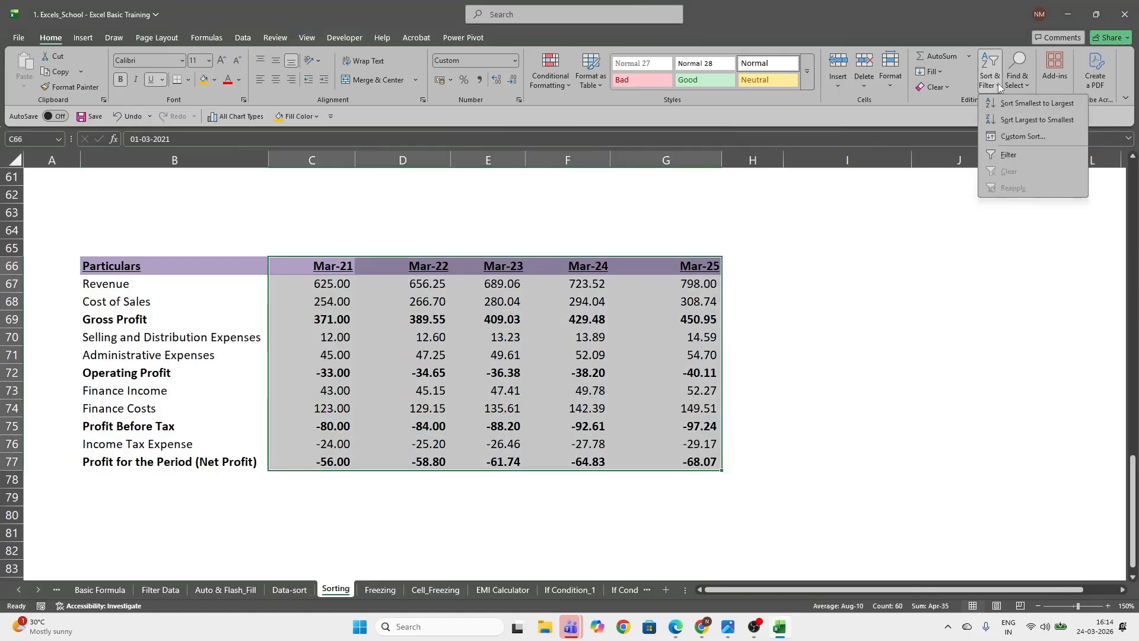
left_click(1026, 137)
left_click_drag(180, 439, 186, 239)
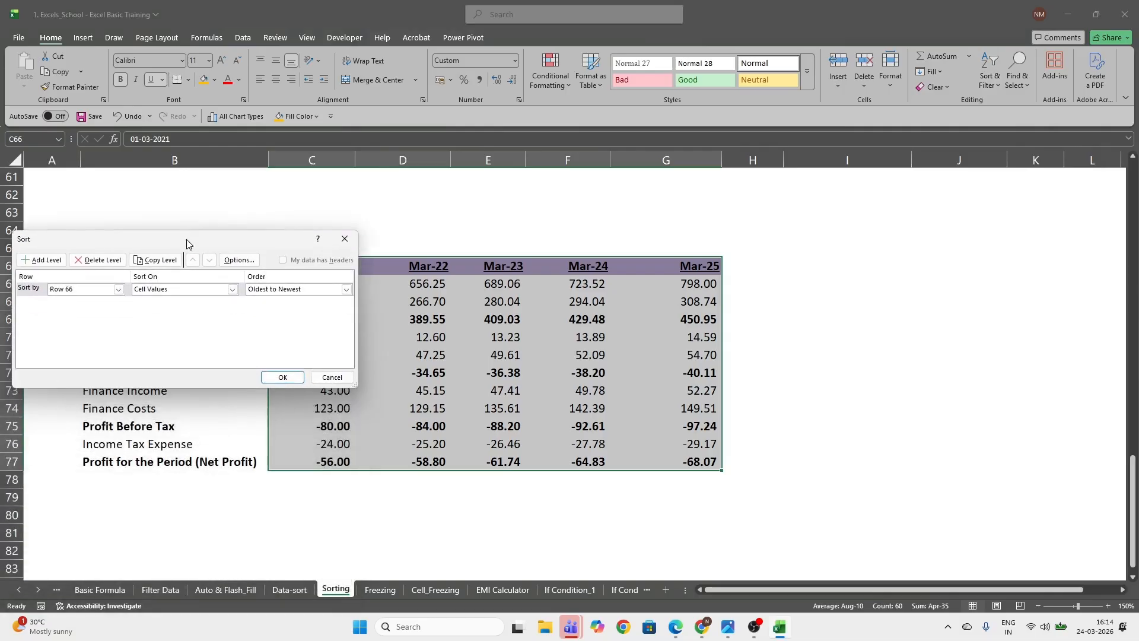
left_click(239, 264)
left_click(65, 542)
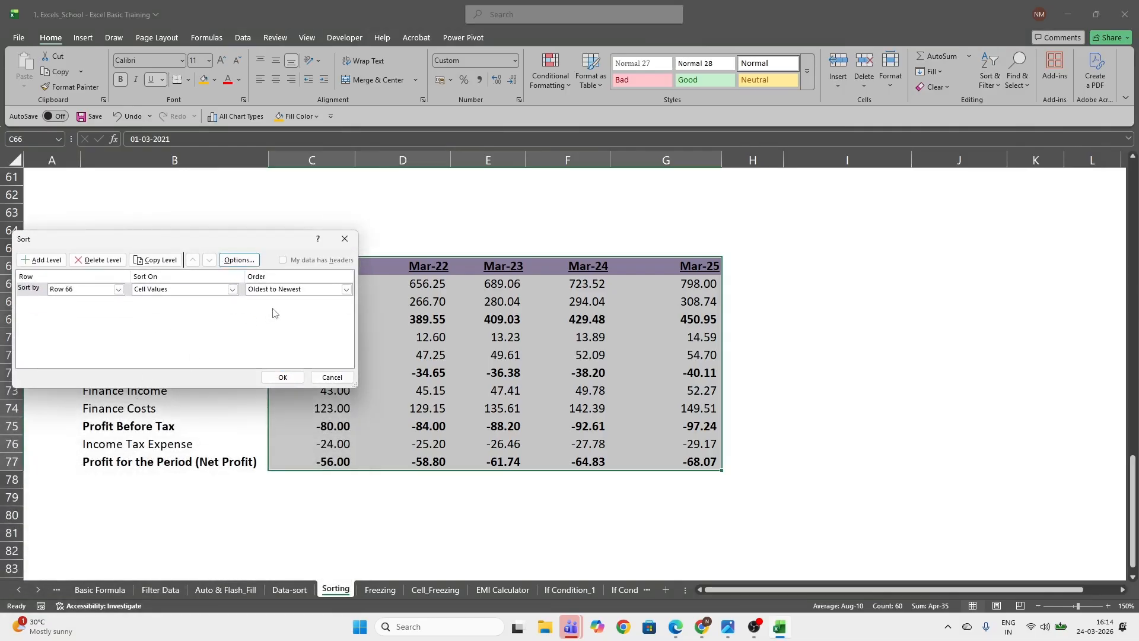
left_click(302, 290)
left_click(302, 308)
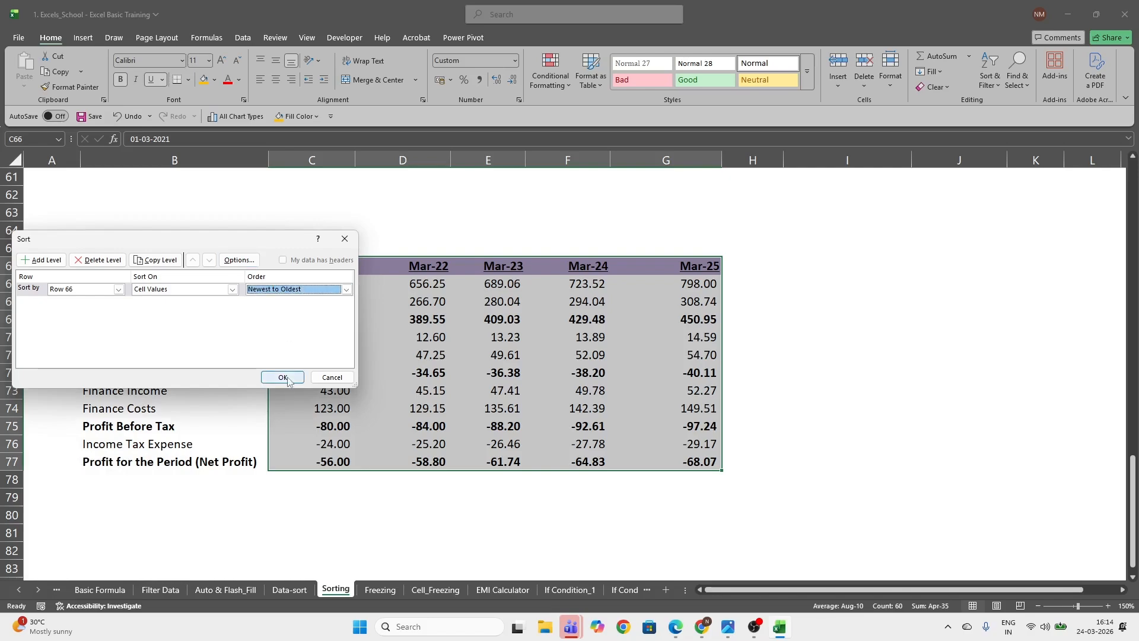
left_click(285, 377)
Examine the order of the year headers in row 66 and the blank columns H to L beside the table
left_click(368, 378)
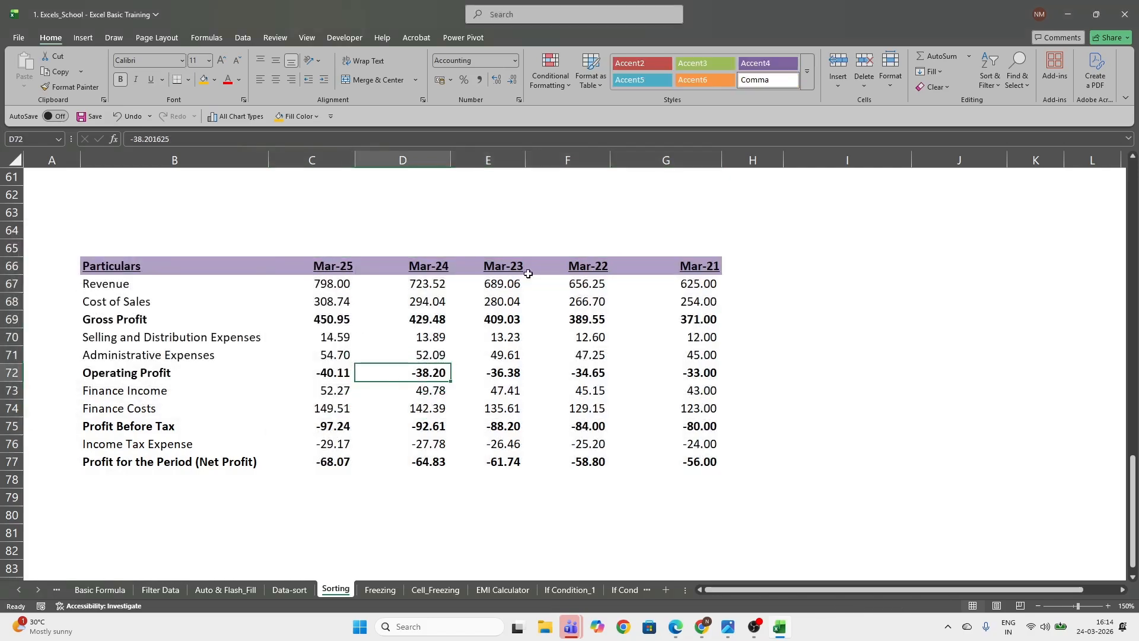
left_click(697, 269)
left_click(320, 267)
left_click(687, 268)
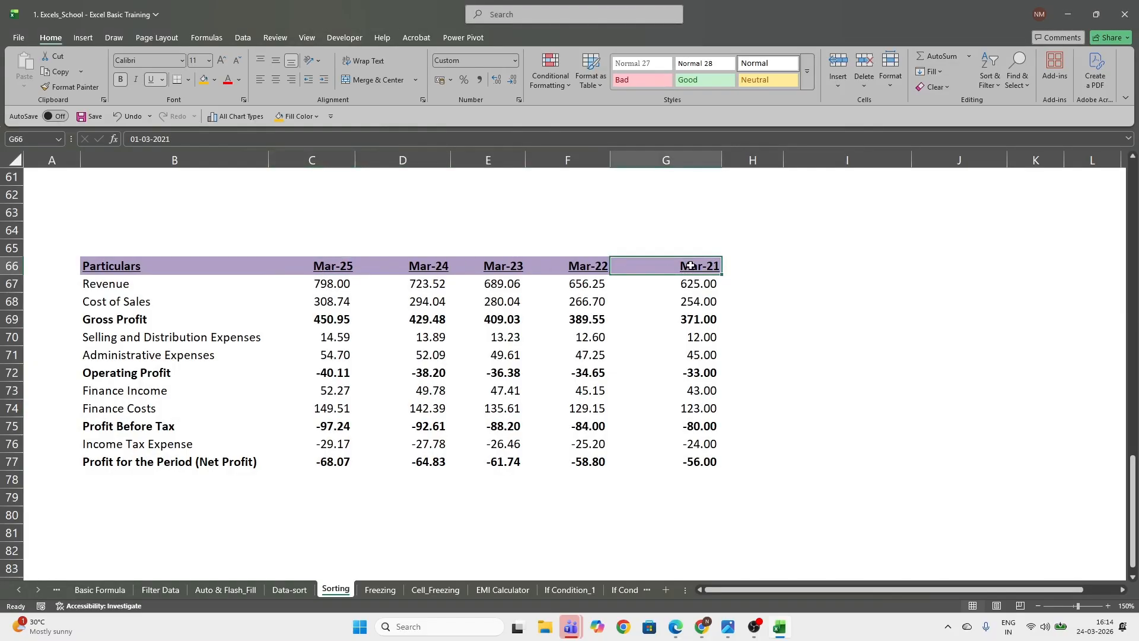
left_click(320, 266)
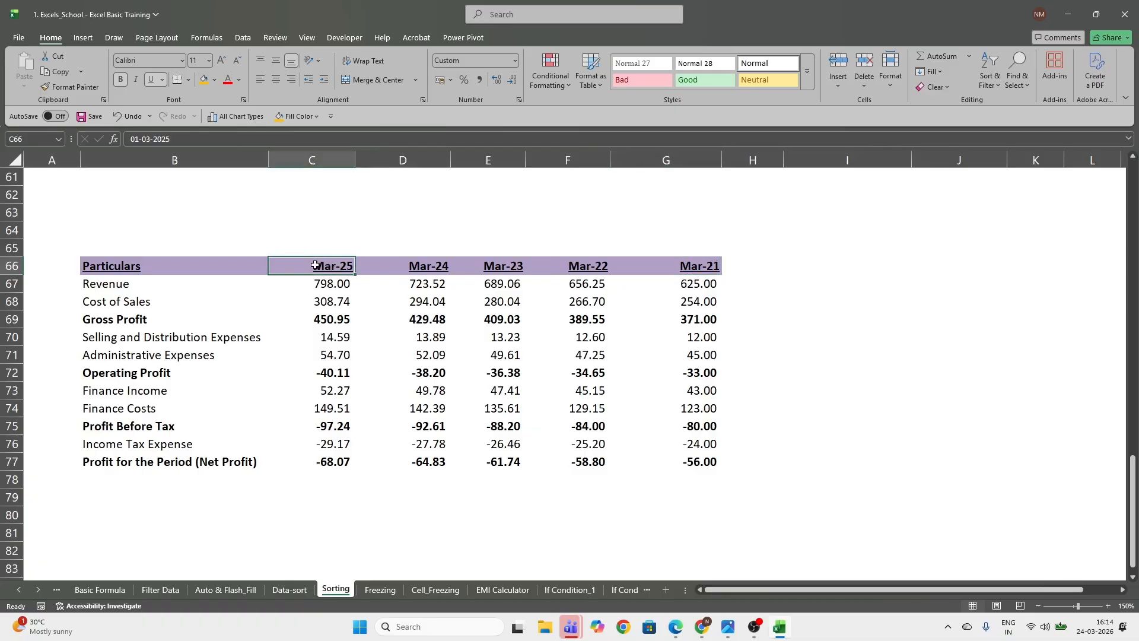
left_click(410, 265)
left_click(492, 265)
left_click(578, 265)
left_click(707, 265)
left_click(755, 265)
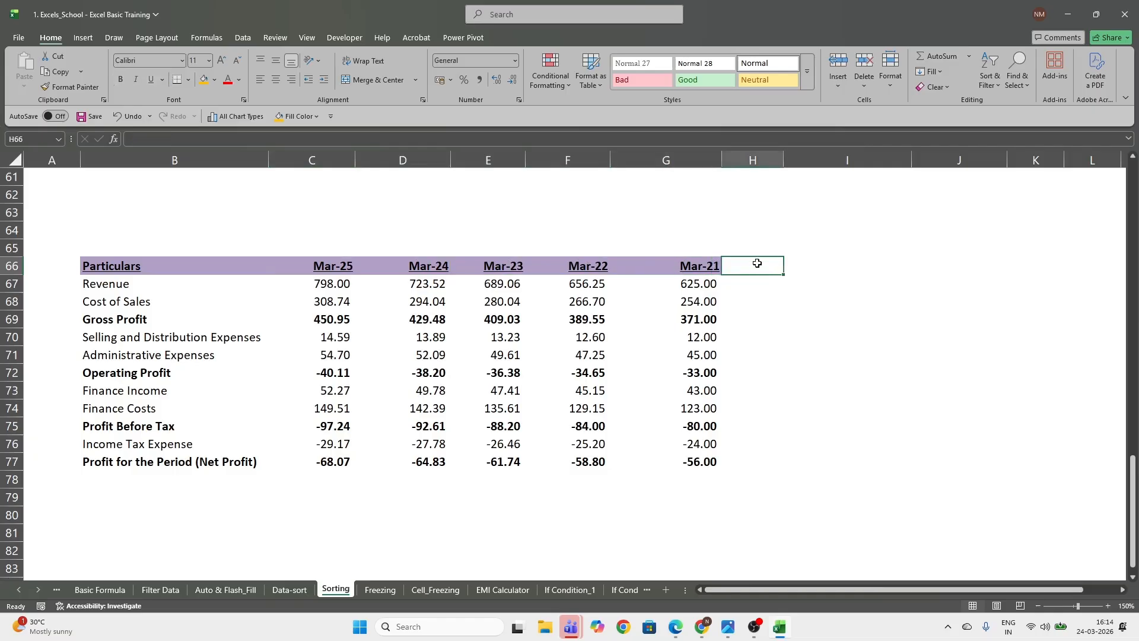
left_click_drag(757, 263, 843, 263)
left_click_drag(940, 263, 1011, 263)
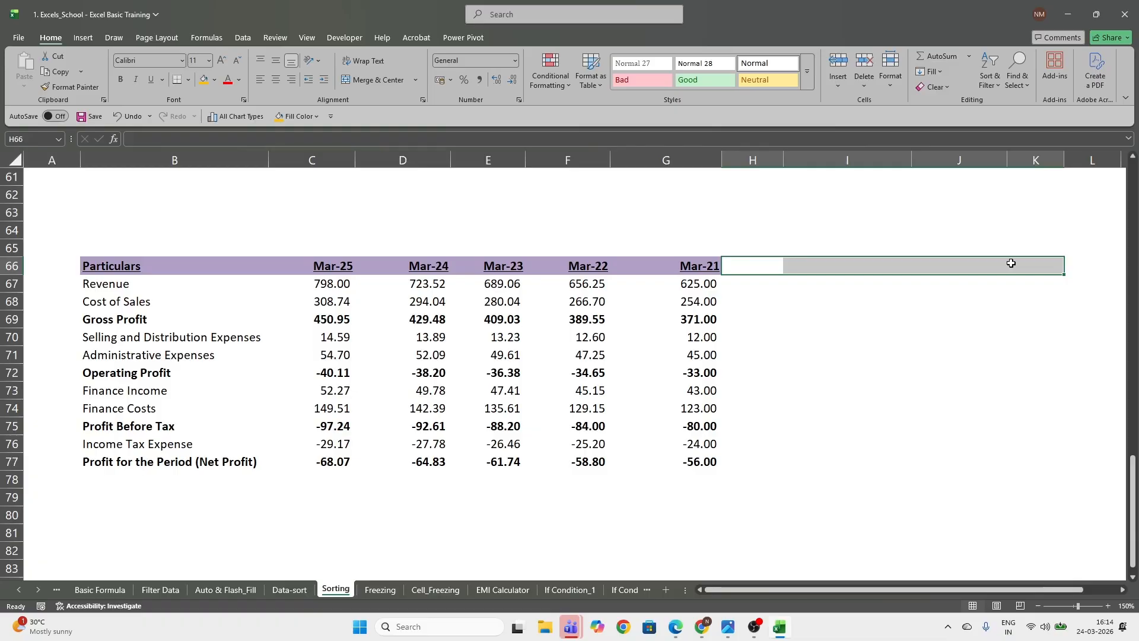
left_click_drag(332, 265, 669, 465)
left_click_drag(334, 274, 654, 474)
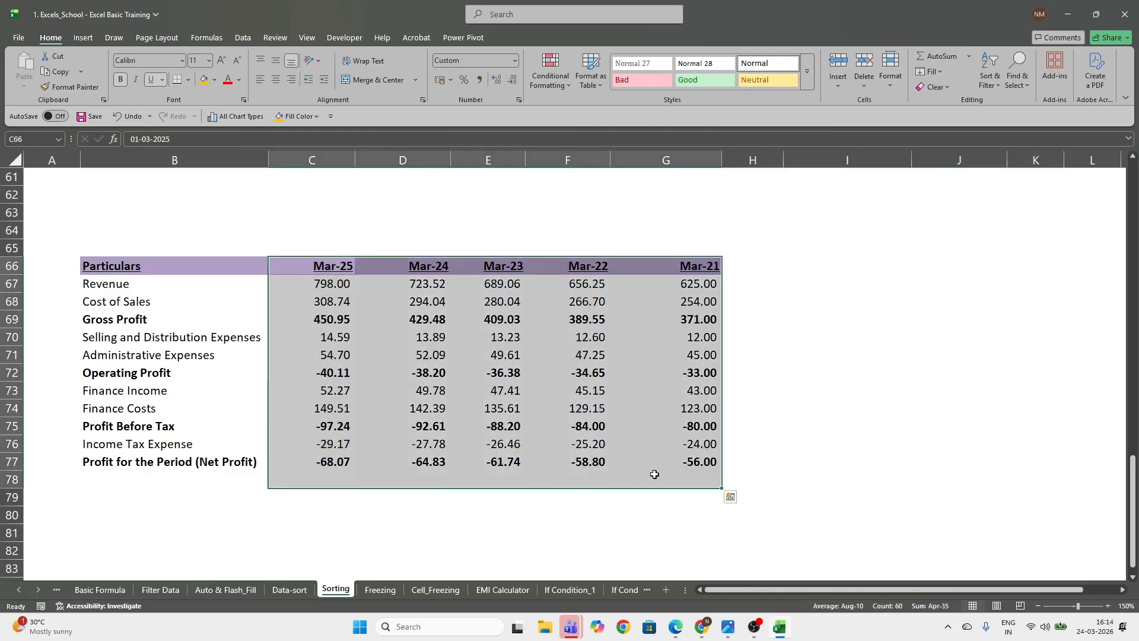
left_click_drag(750, 264, 1115, 464)
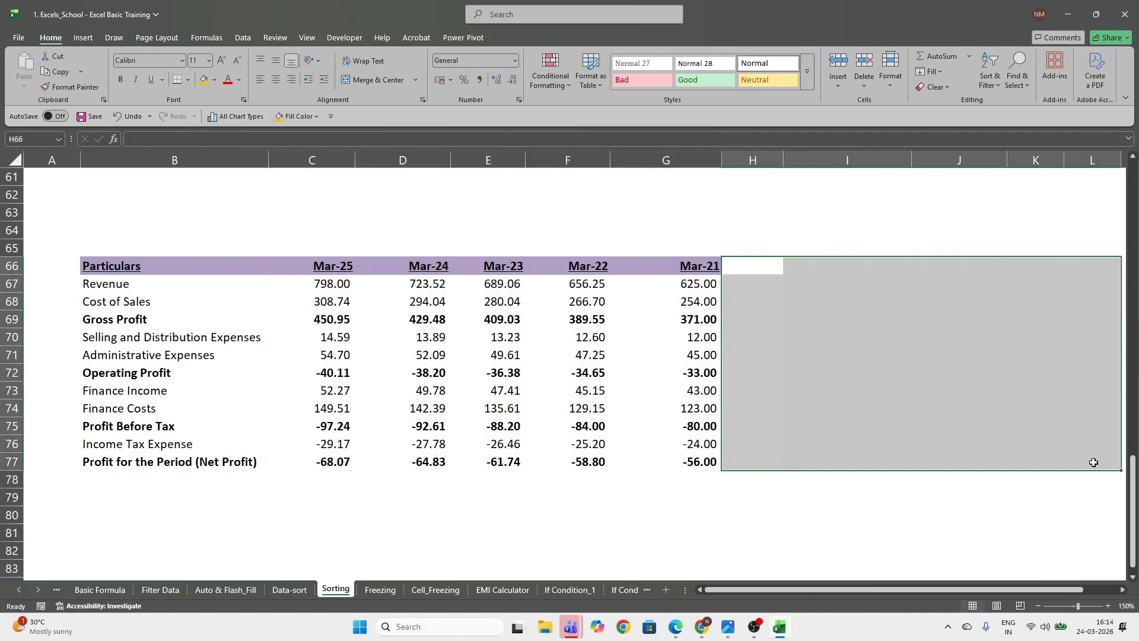
Custom sort C66:G77 left to right by Row 66 on cell values, in Oldest to Newest order
left_click_drag(319, 267, 678, 465)
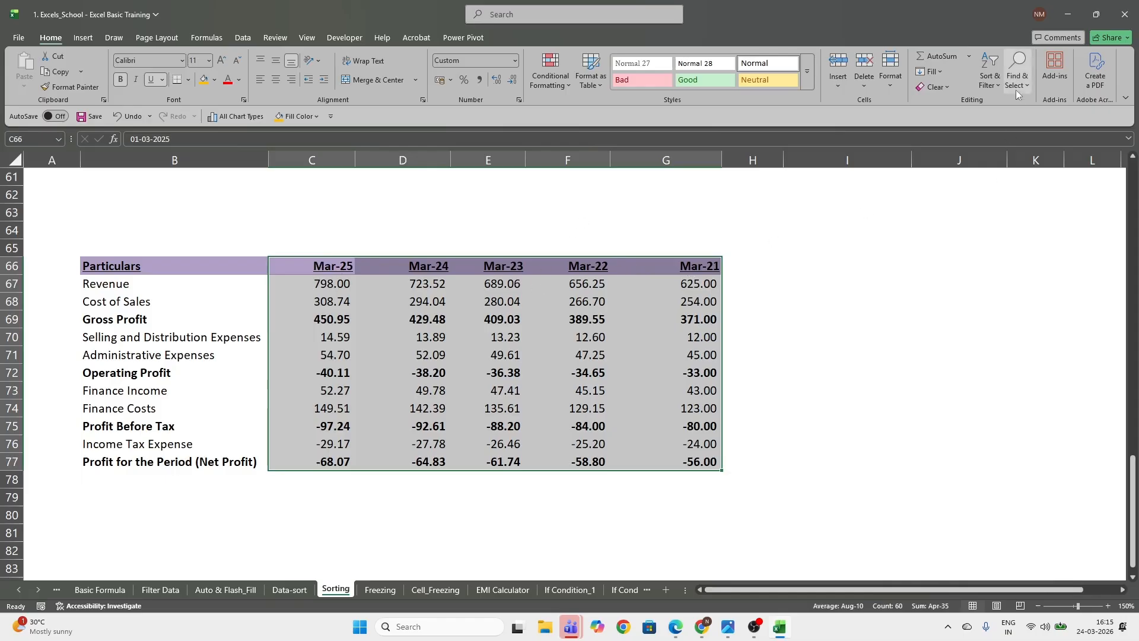
left_click(997, 88)
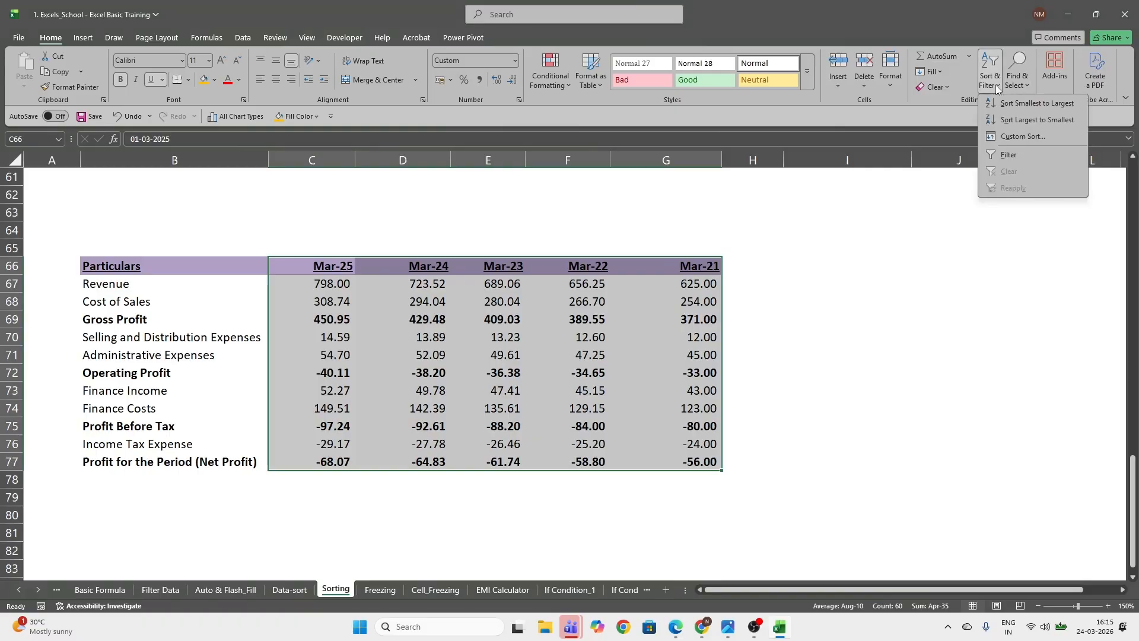
left_click(1023, 138)
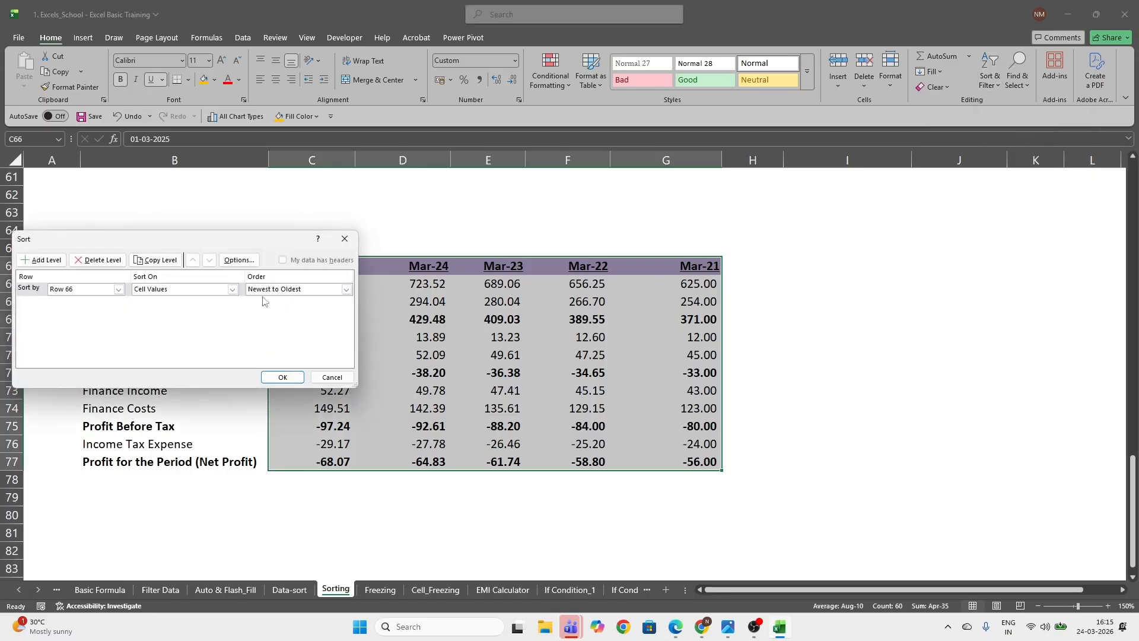
left_click_drag(245, 249, 391, 265)
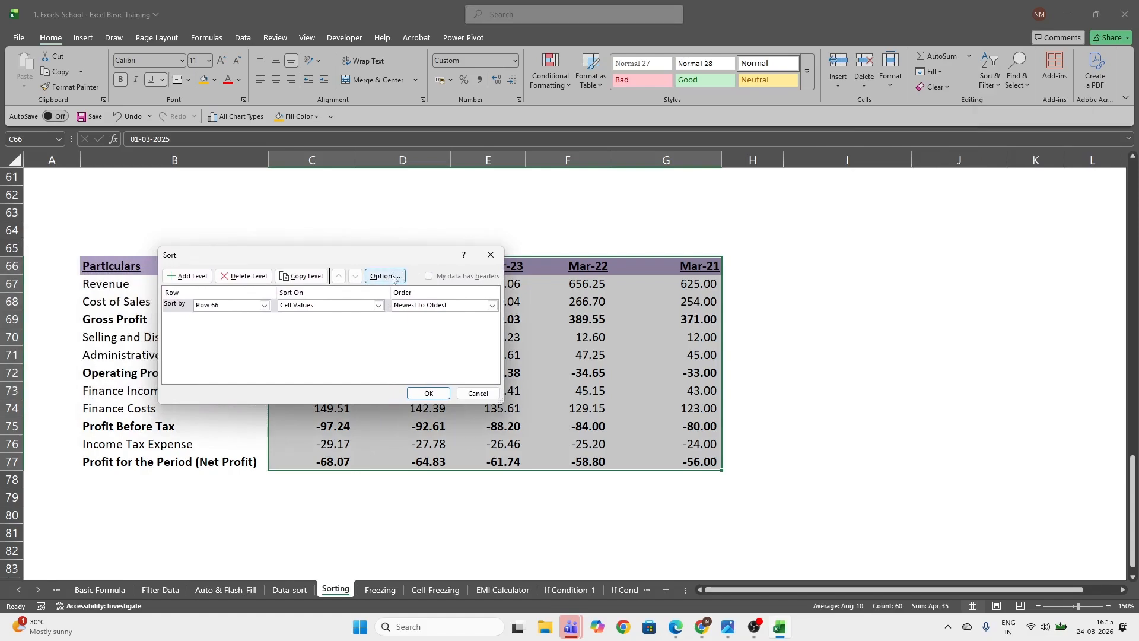
left_click(386, 276)
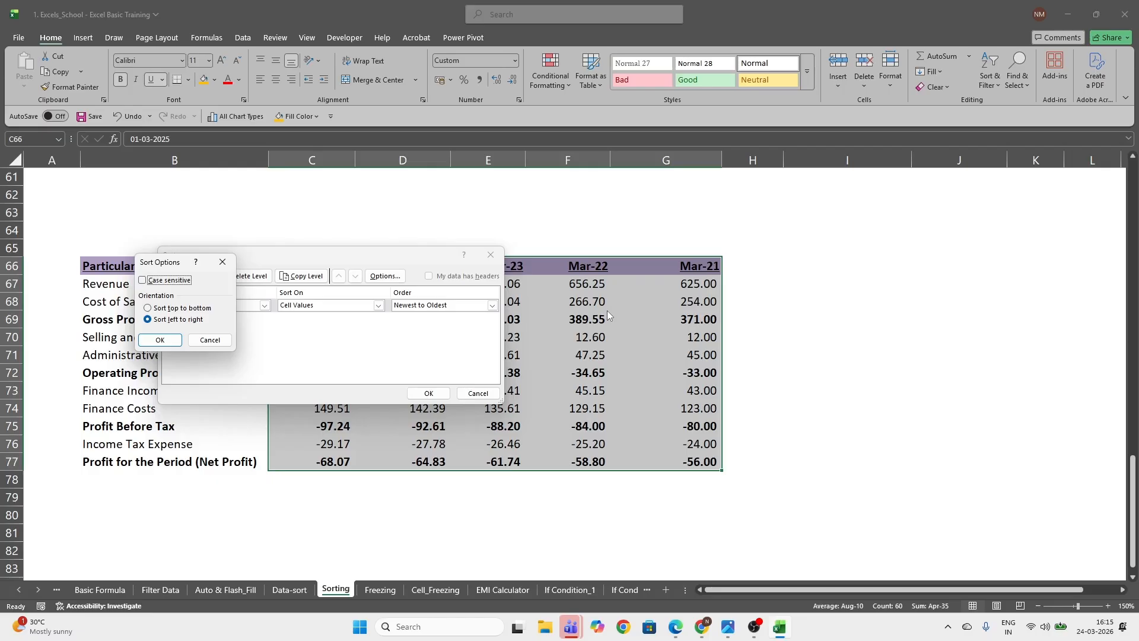
left_click(171, 341)
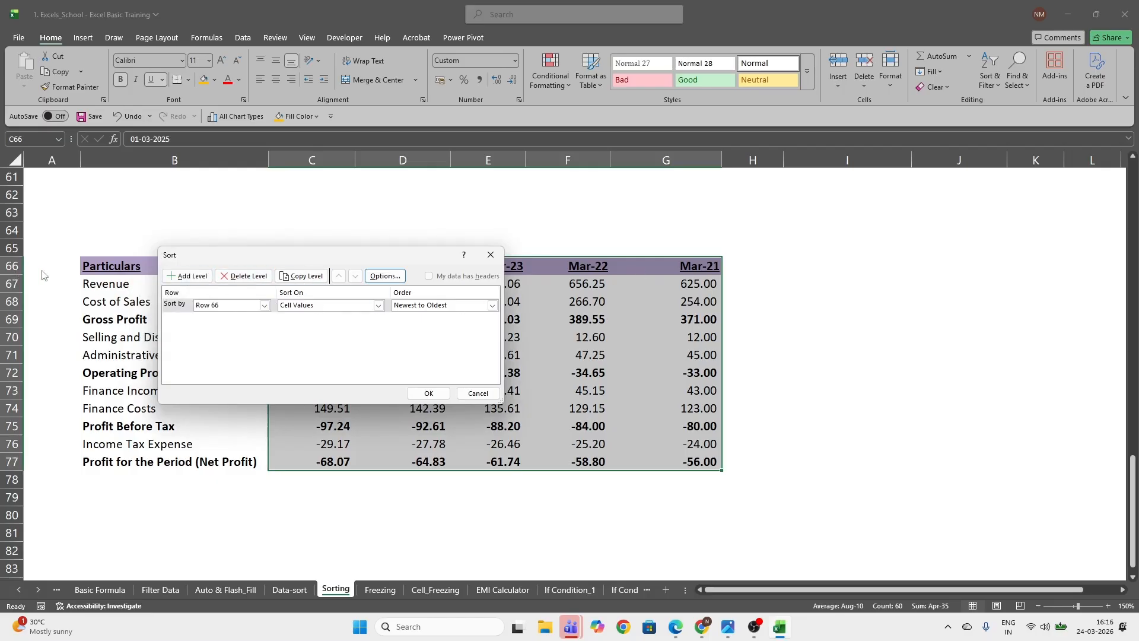
left_click(225, 306)
left_click(227, 317)
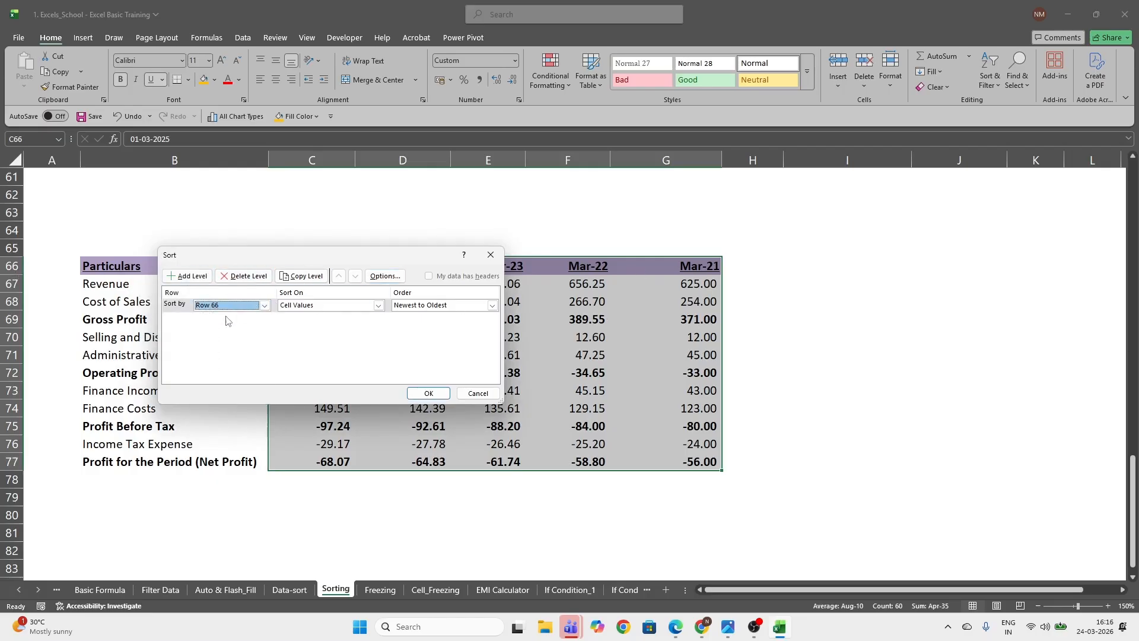
left_click(475, 306)
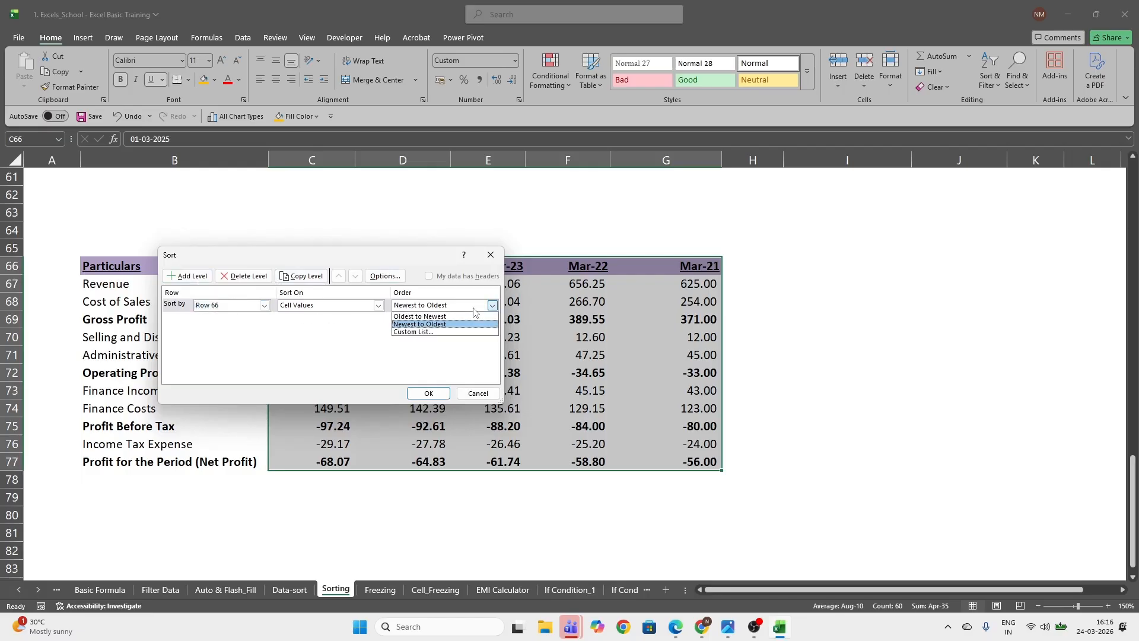
left_click(442, 317)
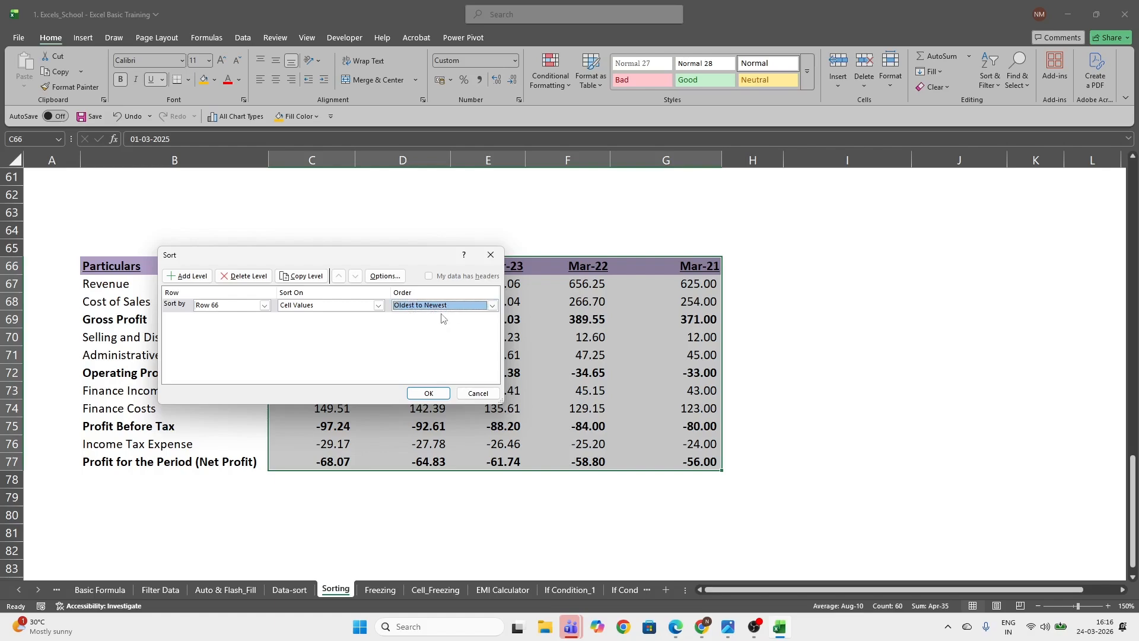
left_click(432, 393)
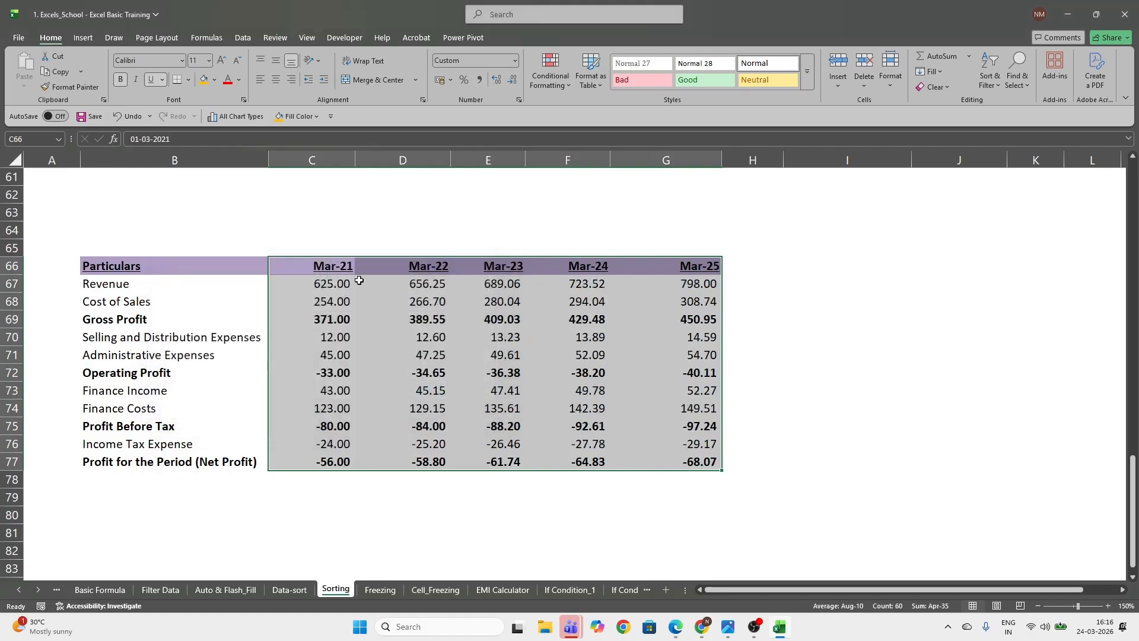
Enter the formula =EOMONTH(G66,12) in H66, the cell following the last year header
left_click(334, 267)
left_click(688, 268)
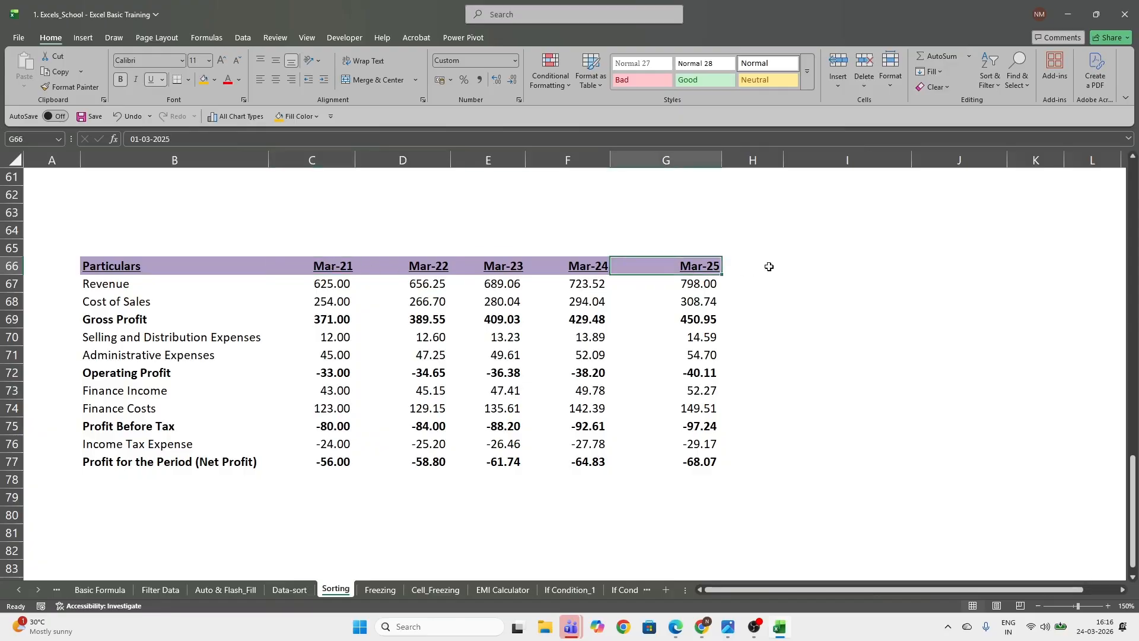
left_click(771, 266)
left_click(708, 266)
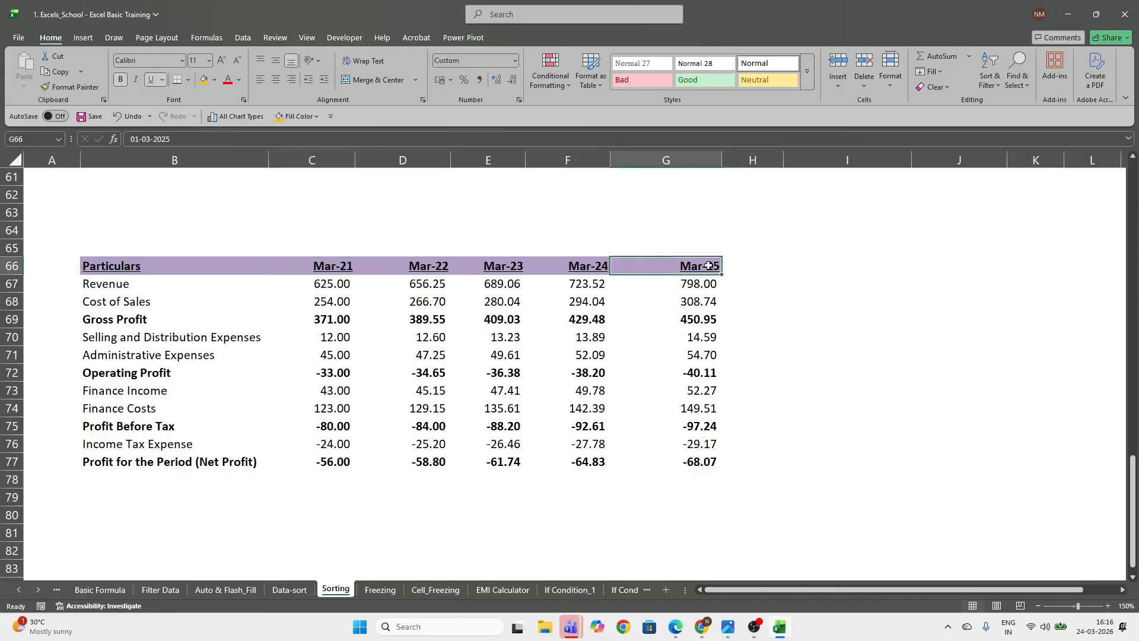
left_click(769, 265)
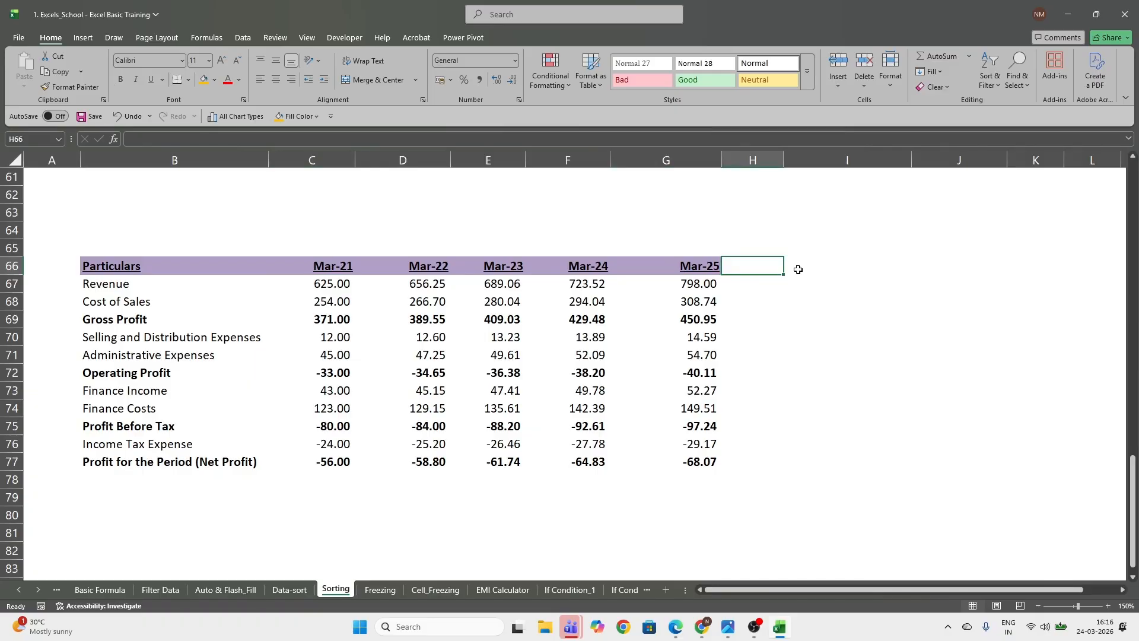
type("=")
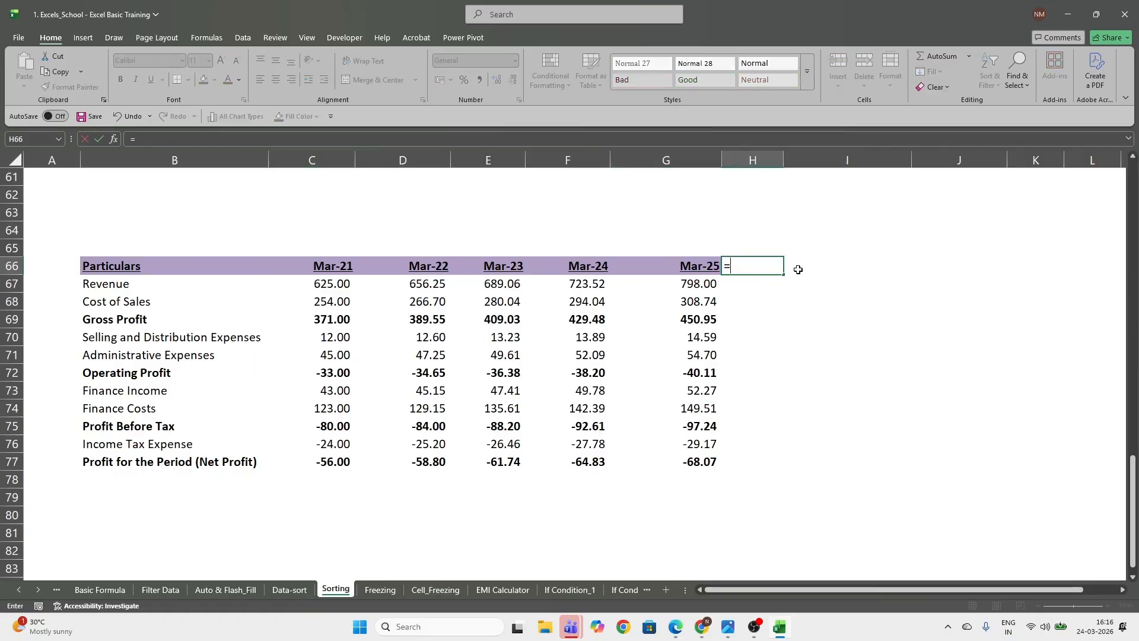
type("eom")
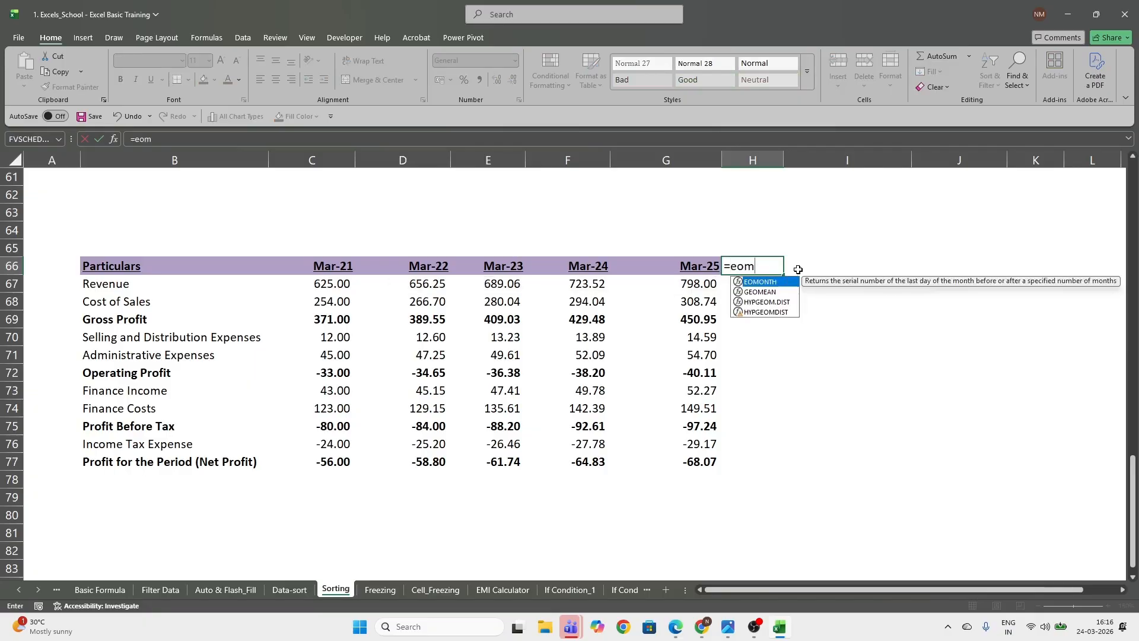
key("Tab")
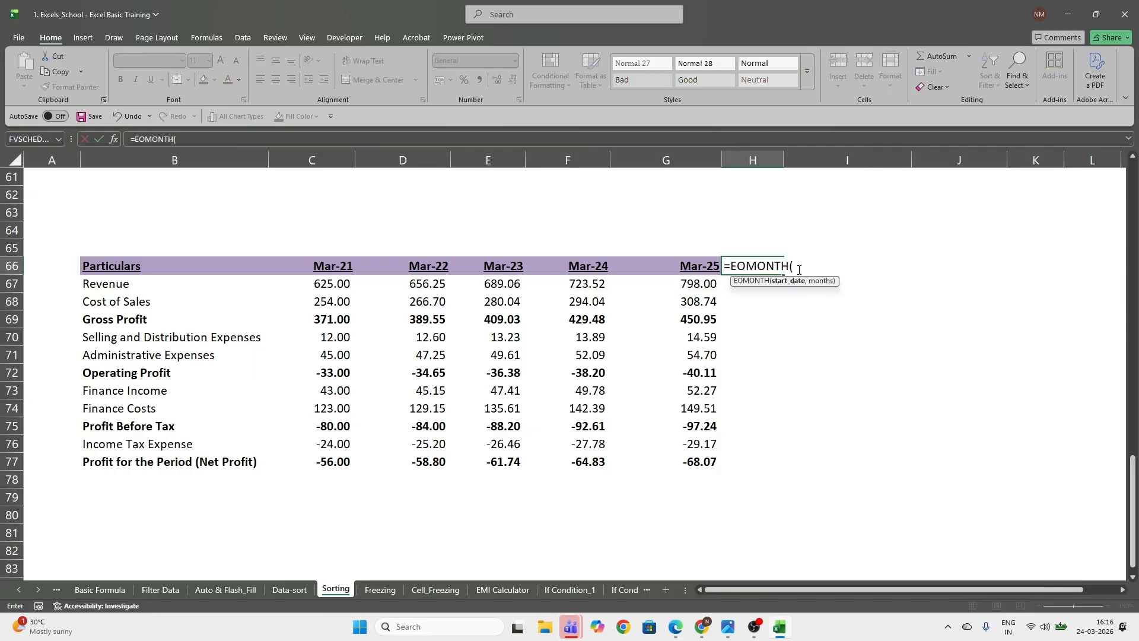
key("Left")
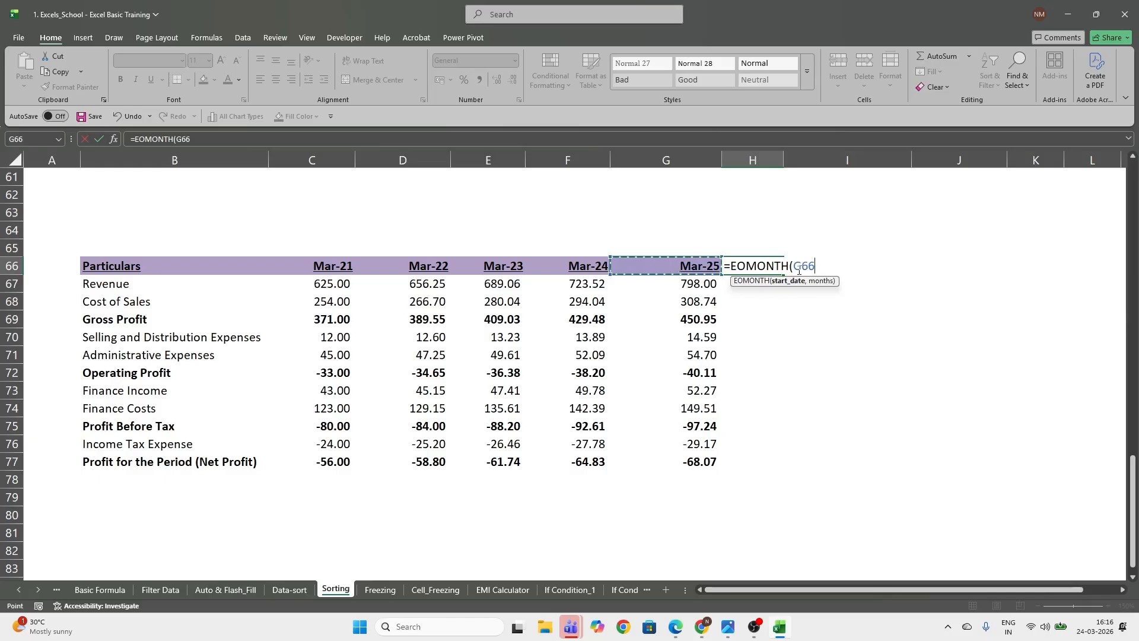
type(",12")
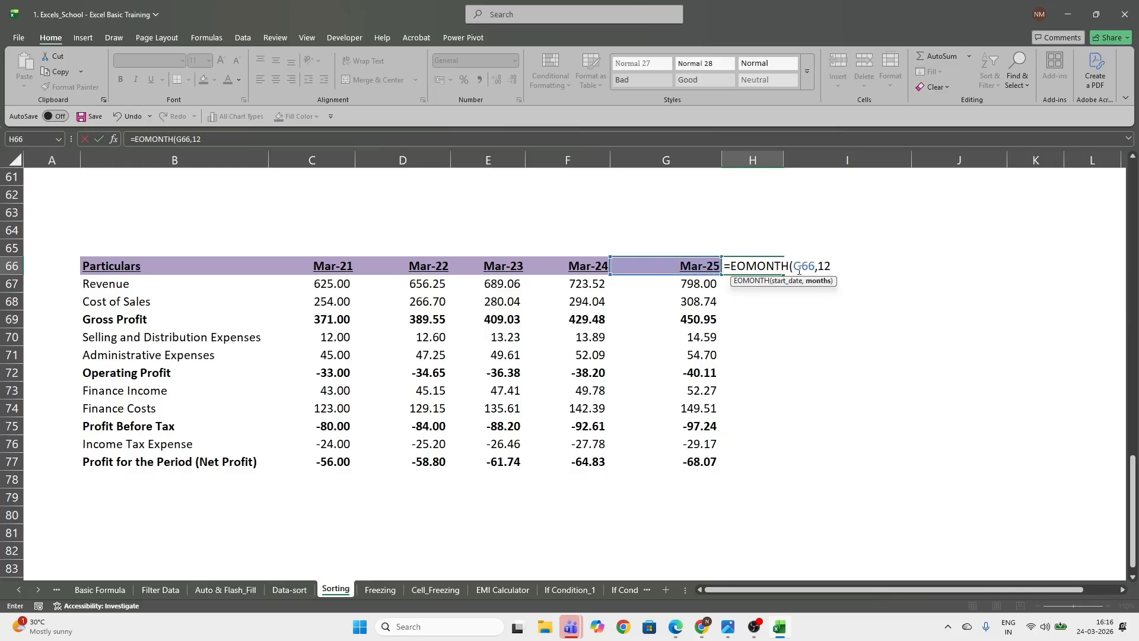
key("ctrl+Return")
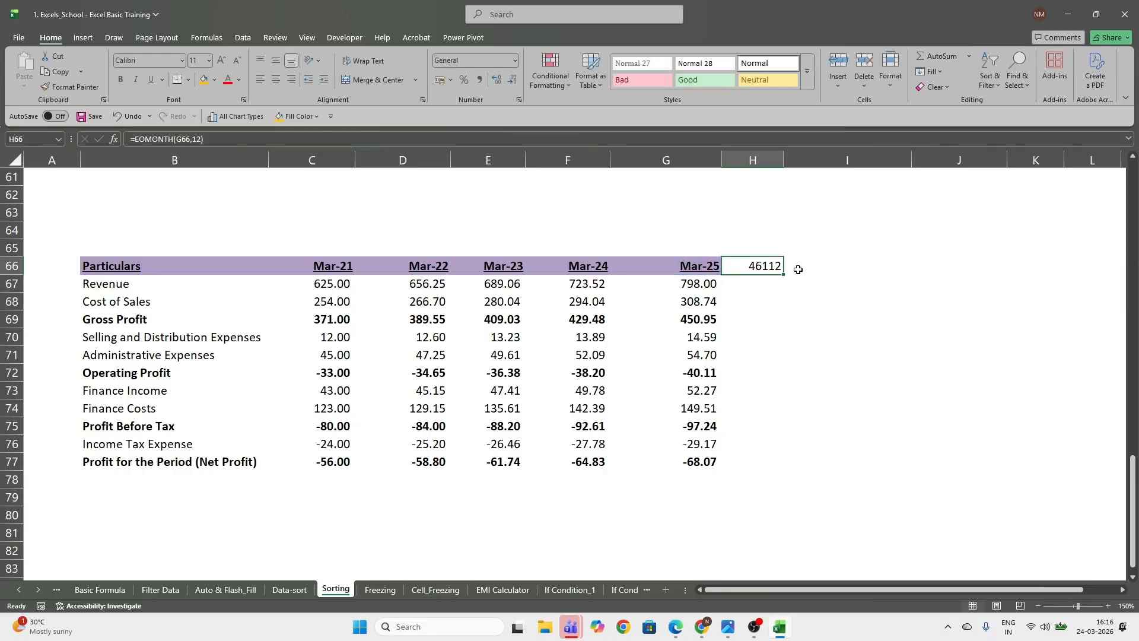
Fill the H66 formula across to K66 and apply the day-month-year date format to the filled cells
left_click_drag(784, 276, 1053, 278)
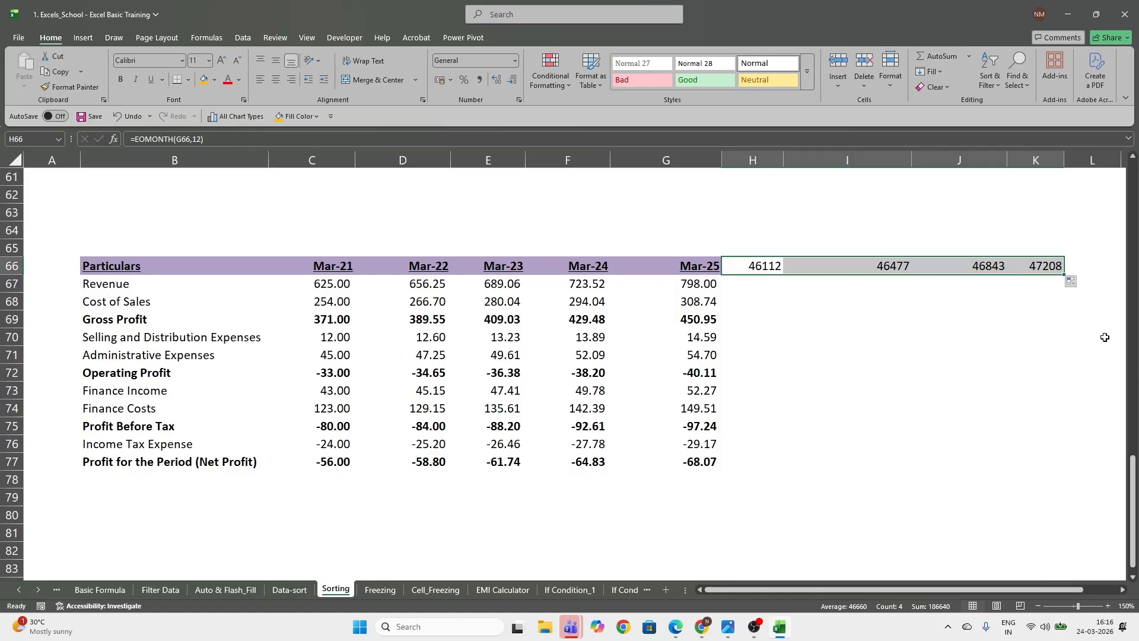
key("ctrl+shift+3")
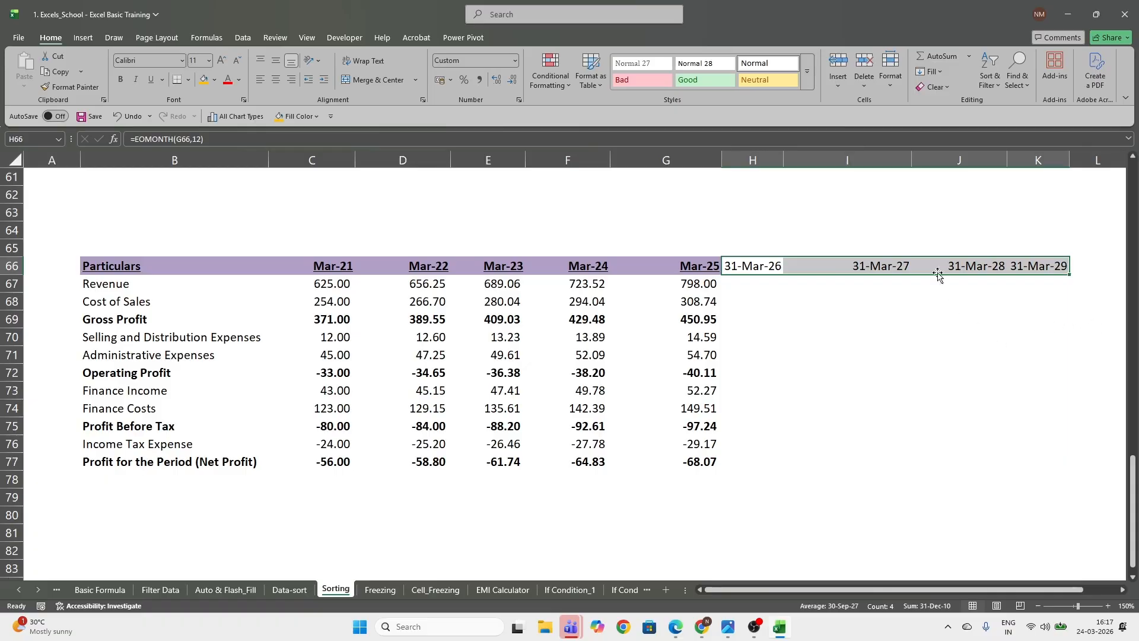
Enter the note "ctrl + shift + 3" in I64 above the new year headers and give the cell an orange fill
left_click(902, 227)
type("ctrl +")
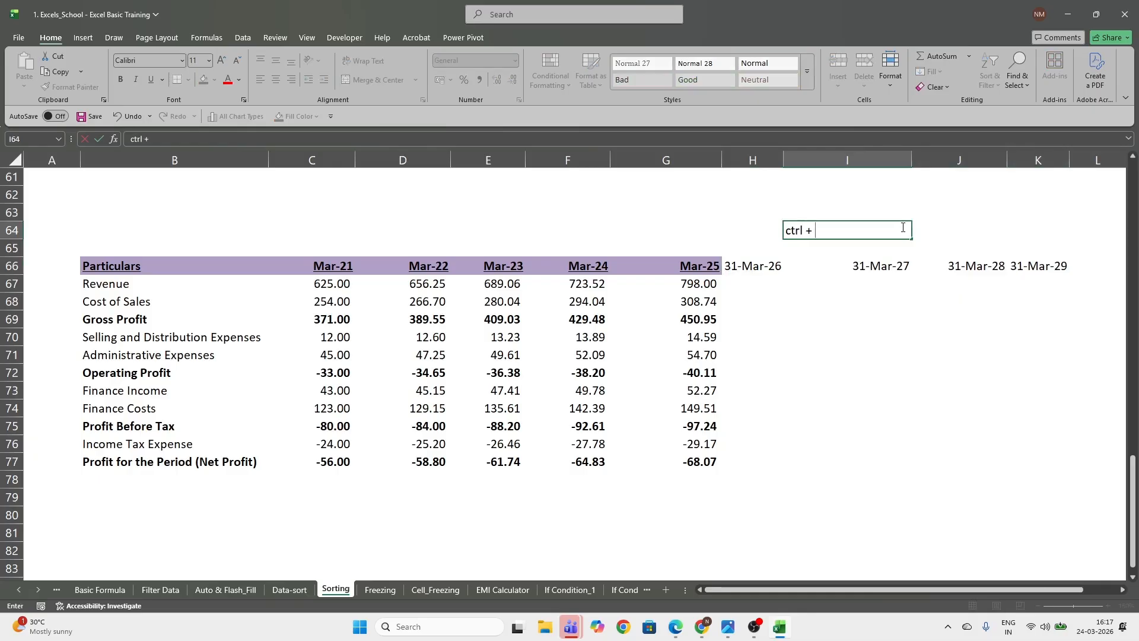
type(" shift + 3")
left_click(902, 227)
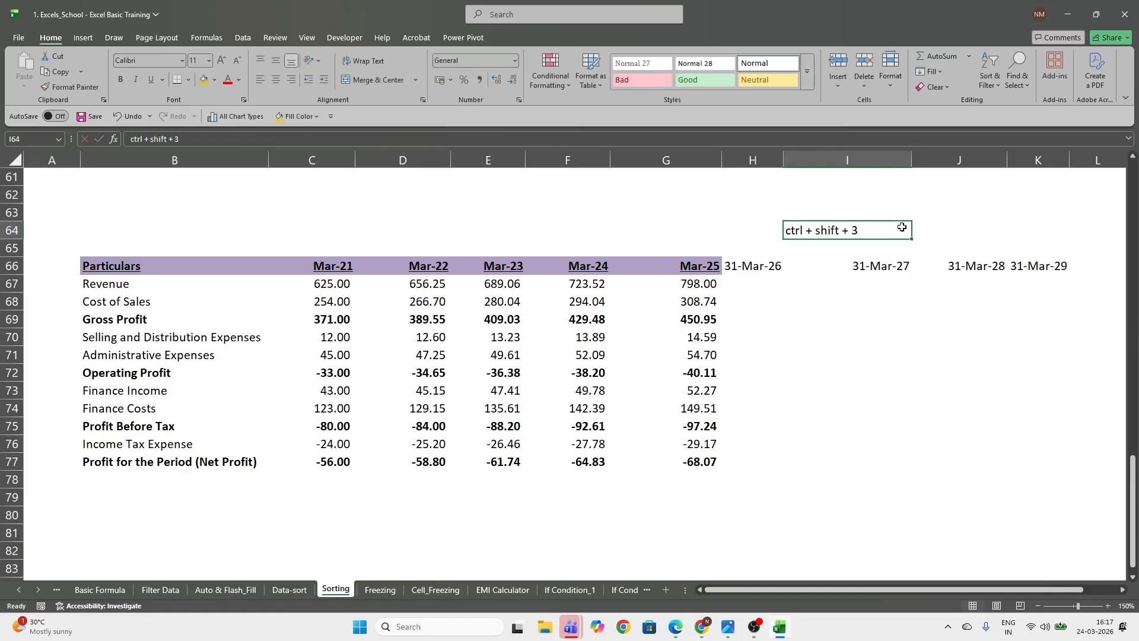
left_click(203, 78)
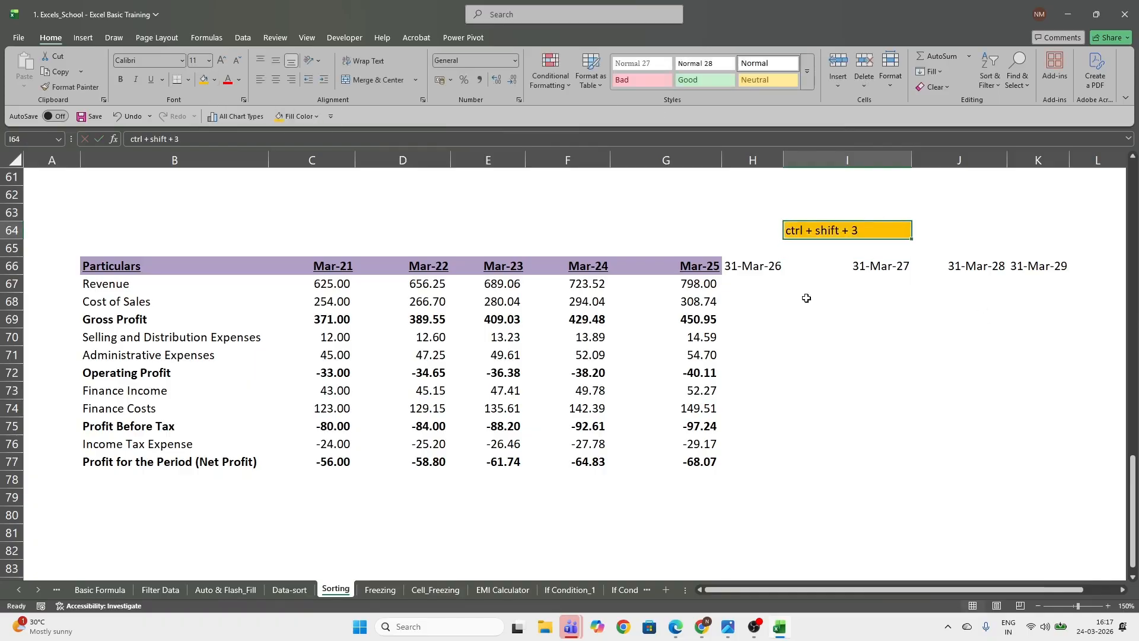
Apply the custom number format mmm-yy to the extended year headers in H66:K66
left_click_drag(734, 265, 1059, 268)
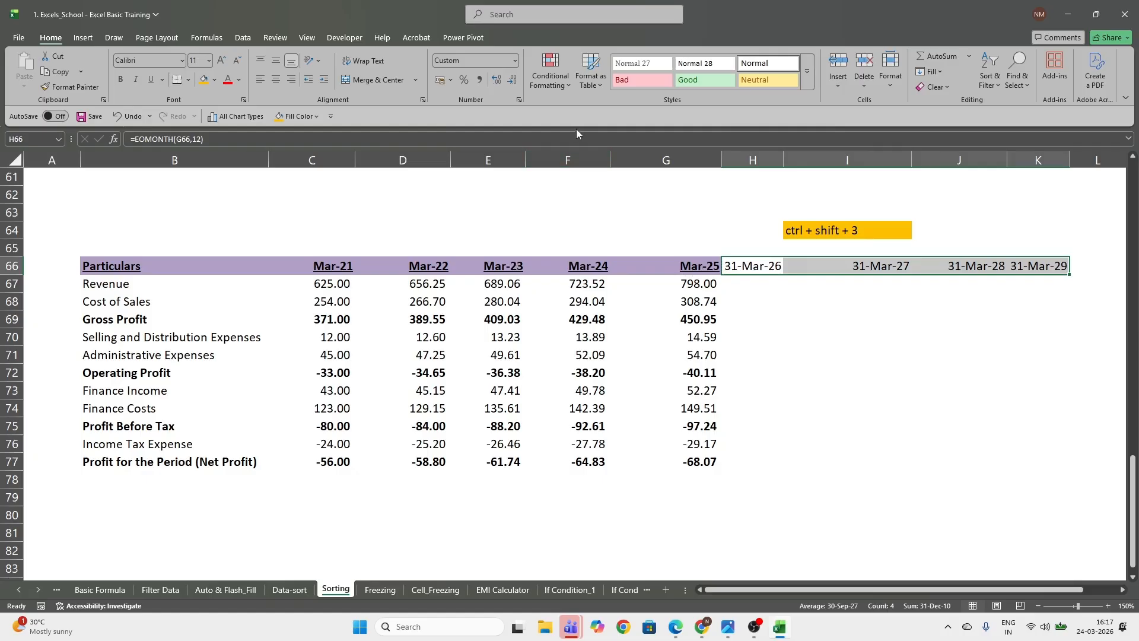
left_click(518, 102)
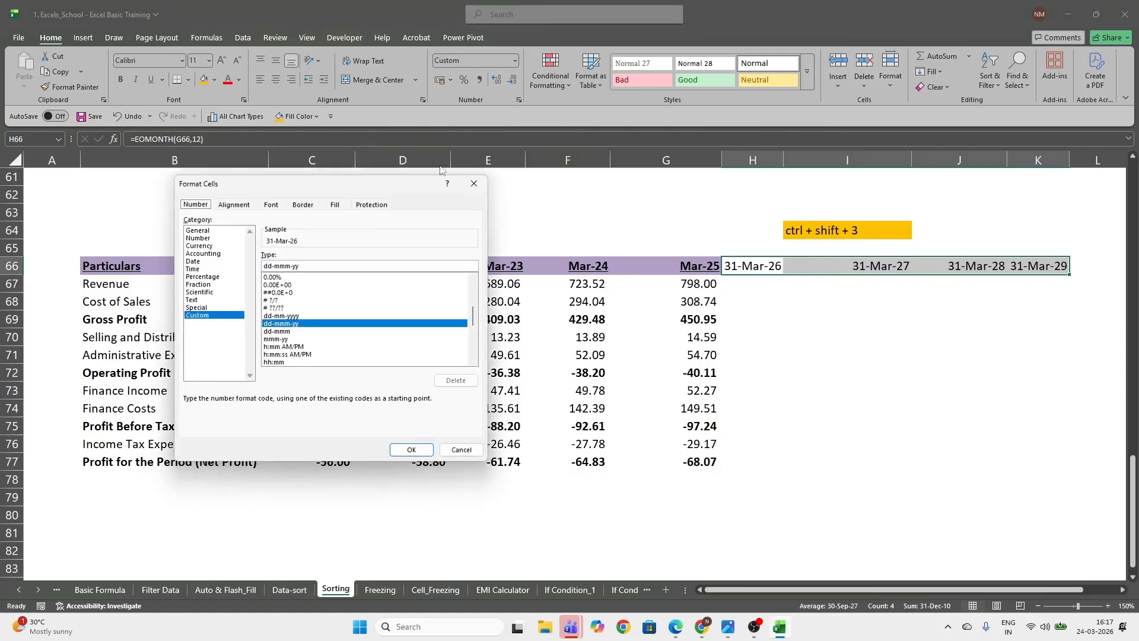
left_click_drag(382, 186, 357, 205)
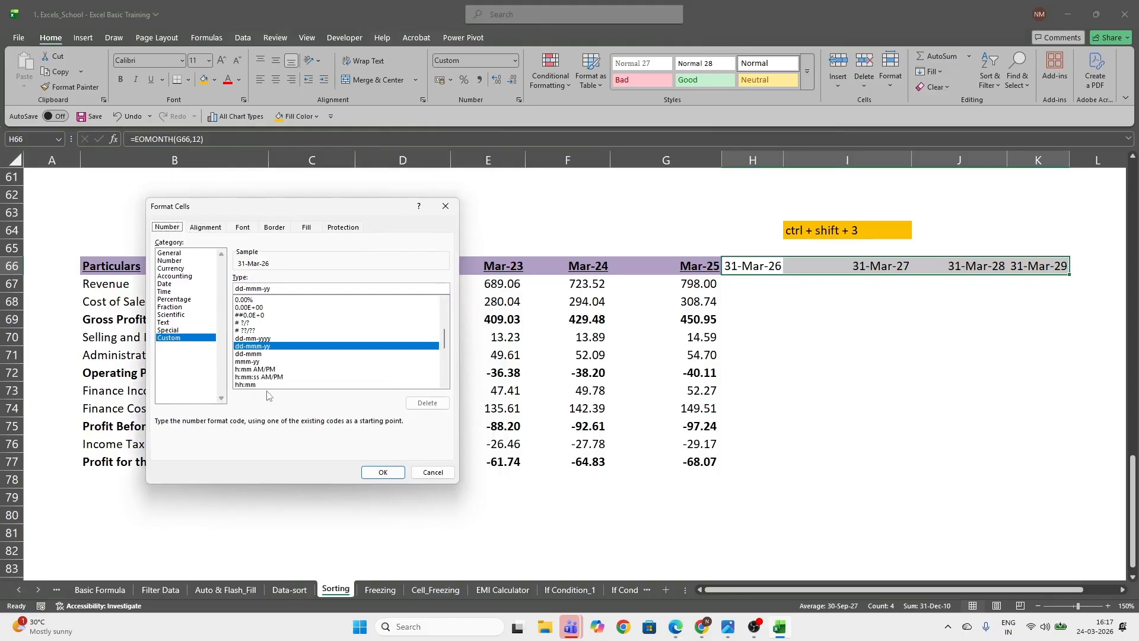
left_click(248, 363)
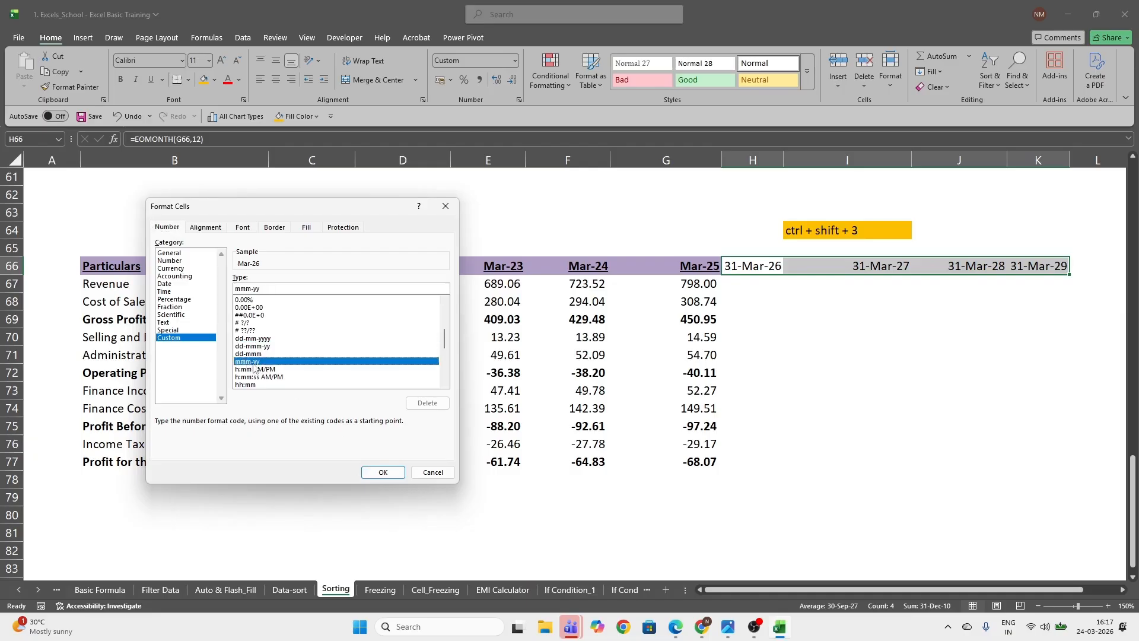
left_click(383, 471)
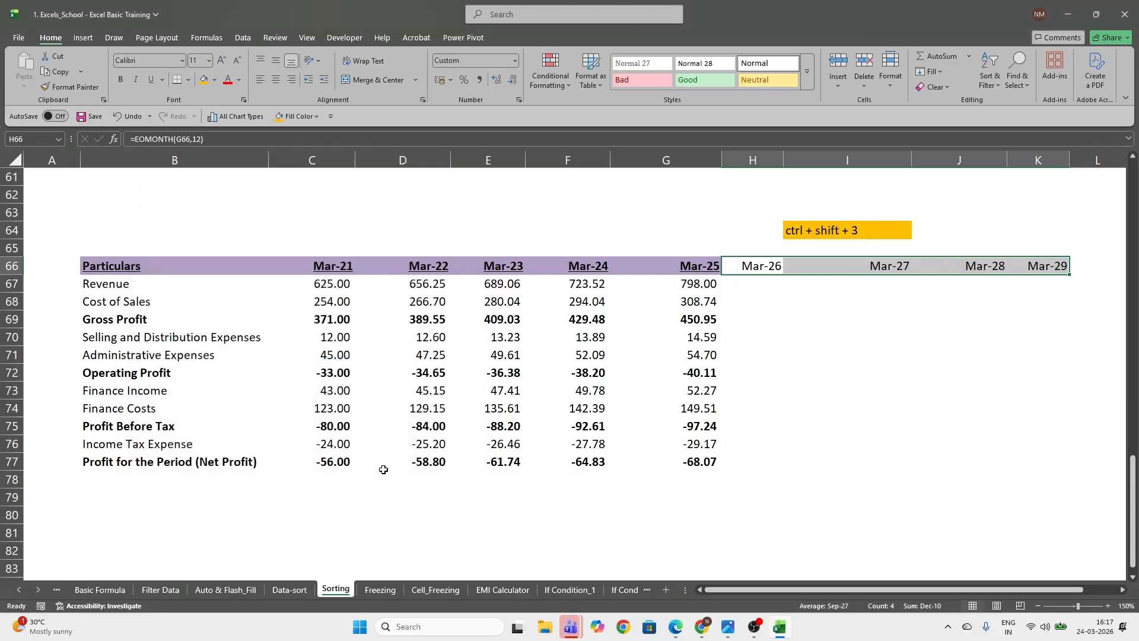
Make the extended year headers in H66:K66 bold
left_click(839, 327)
left_click_drag(753, 266, 1011, 265)
key("ctrl+b")
left_click(957, 336)
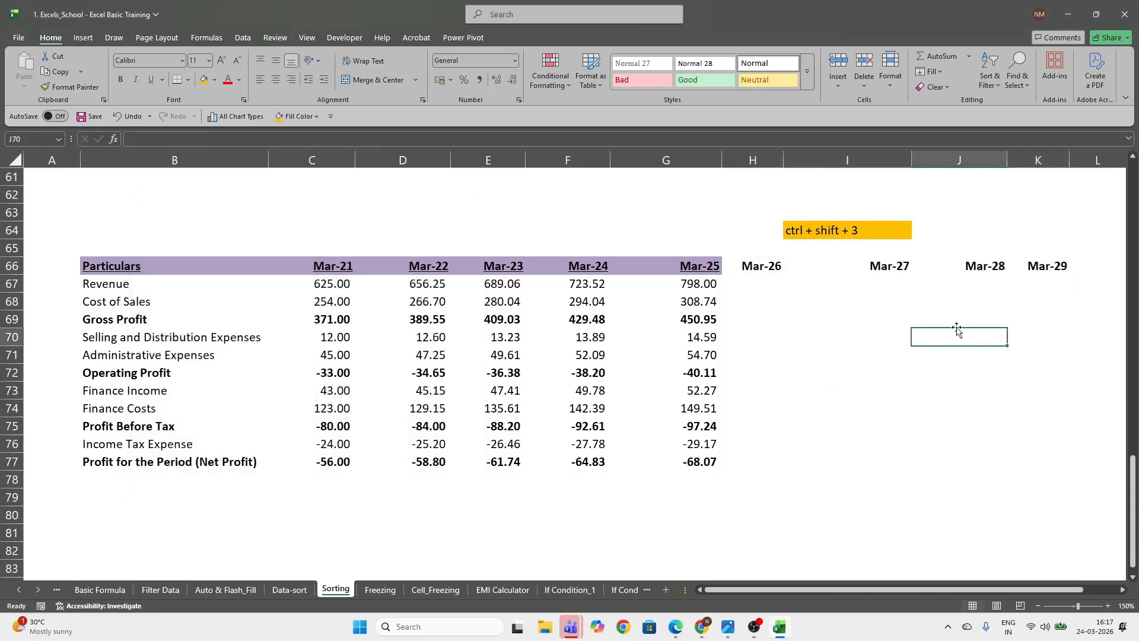
left_click(635, 266)
left_click(606, 267)
left_click_drag(758, 265, 1035, 265)
left_click(1046, 294)
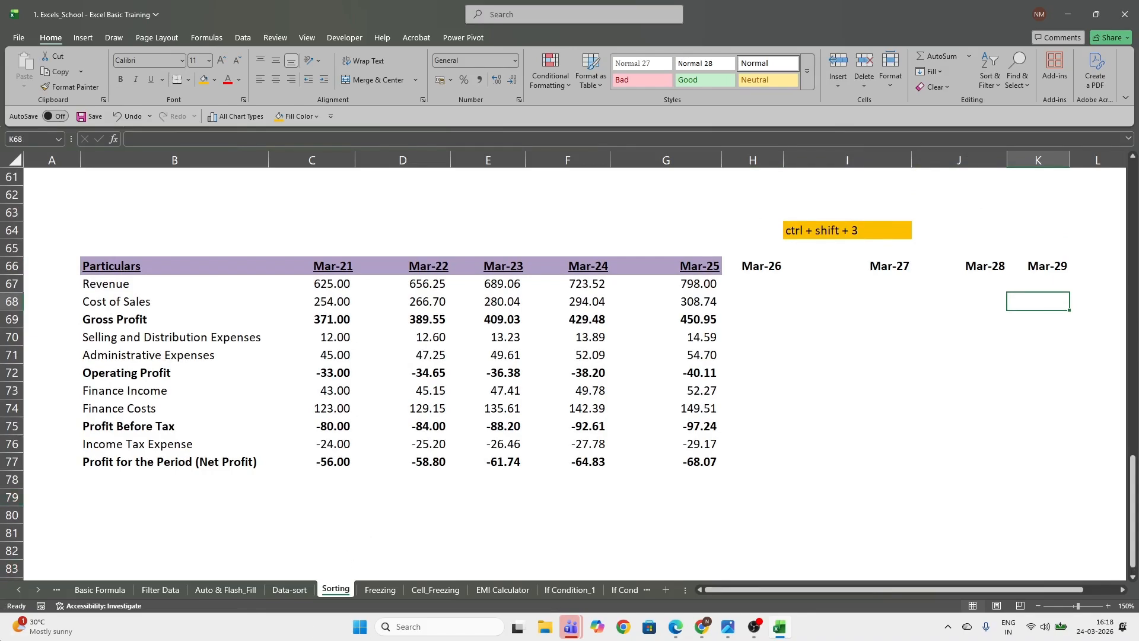
Open the Freezing sheet and examine the Variable Int Amt and Fixed Int Amt columns of the loan interest table
left_click(380, 590)
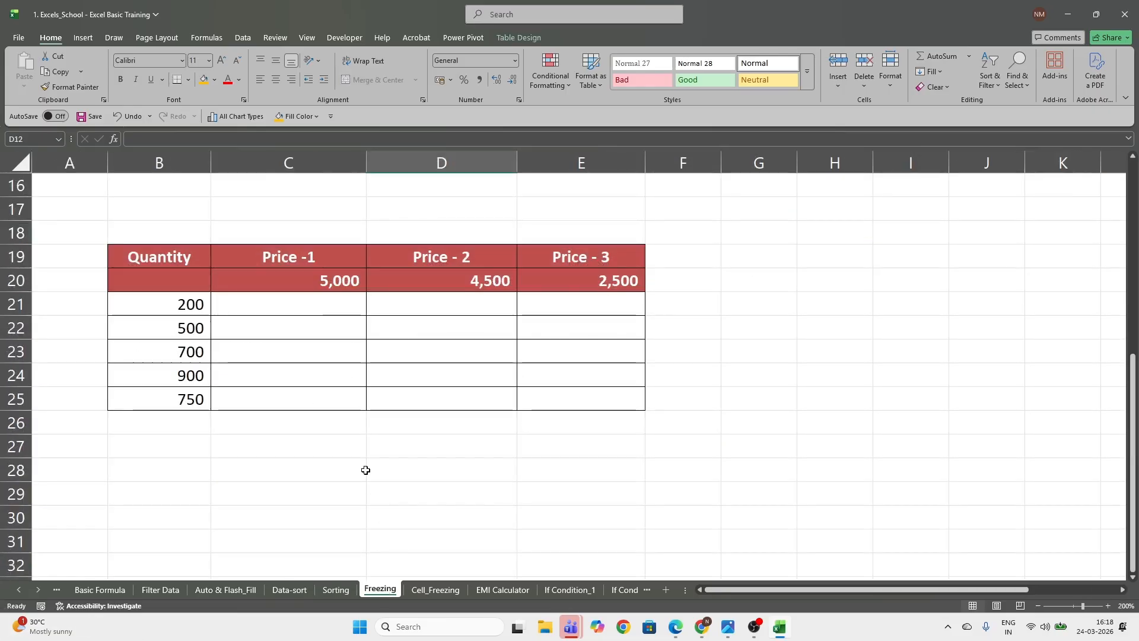
scroll(366, 469, "up", 5)
left_click(681, 397)
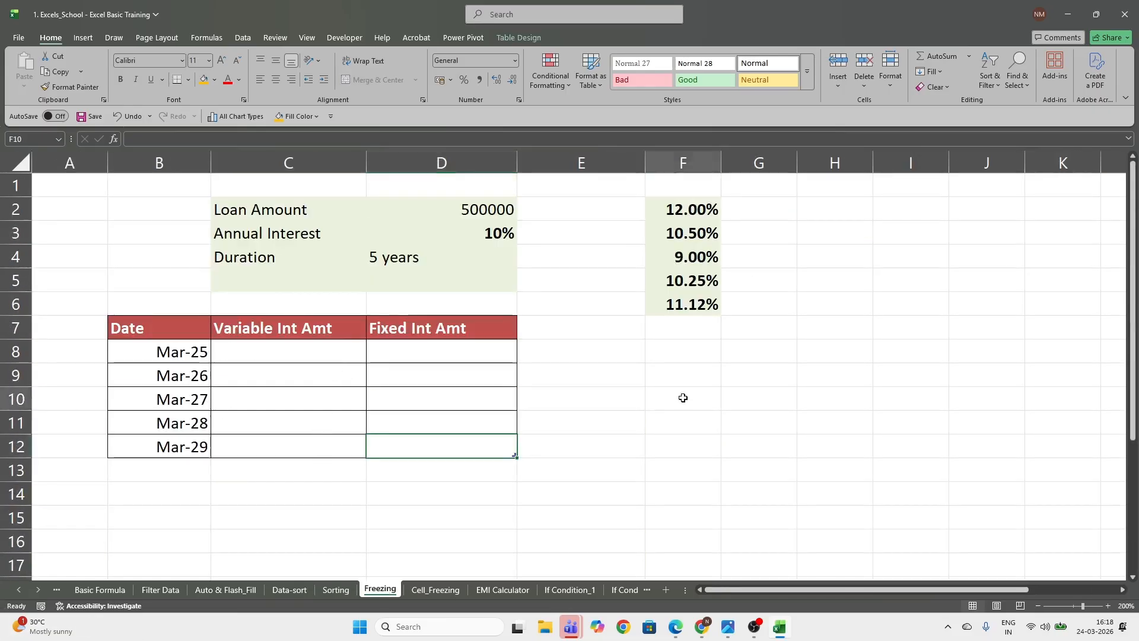
left_click(288, 350)
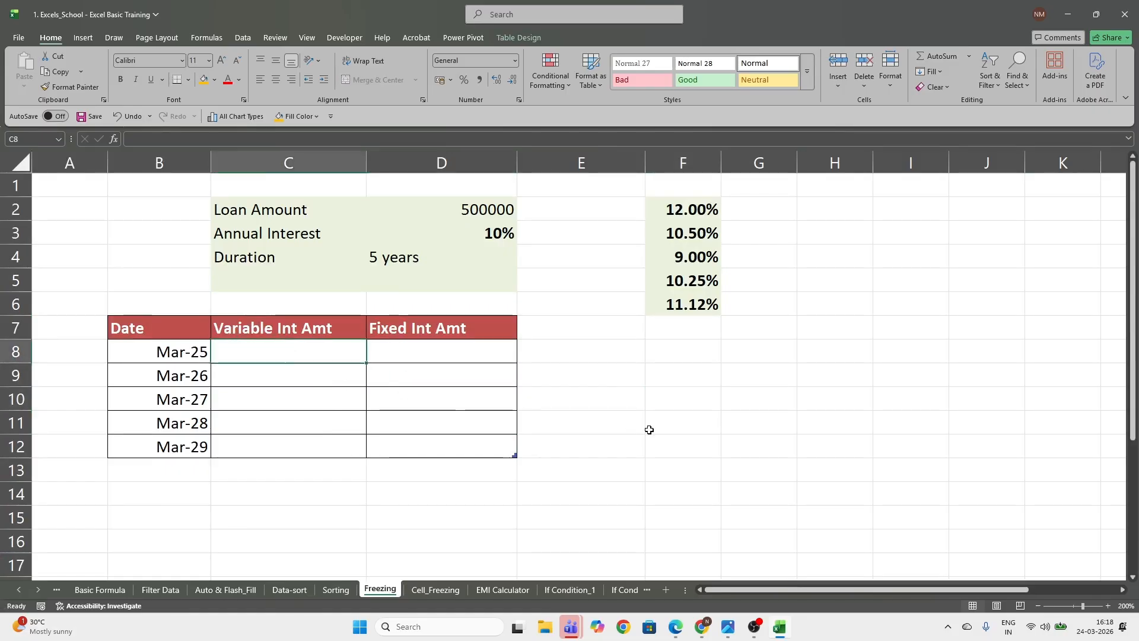
left_click(280, 328)
left_click_drag(282, 339, 281, 443)
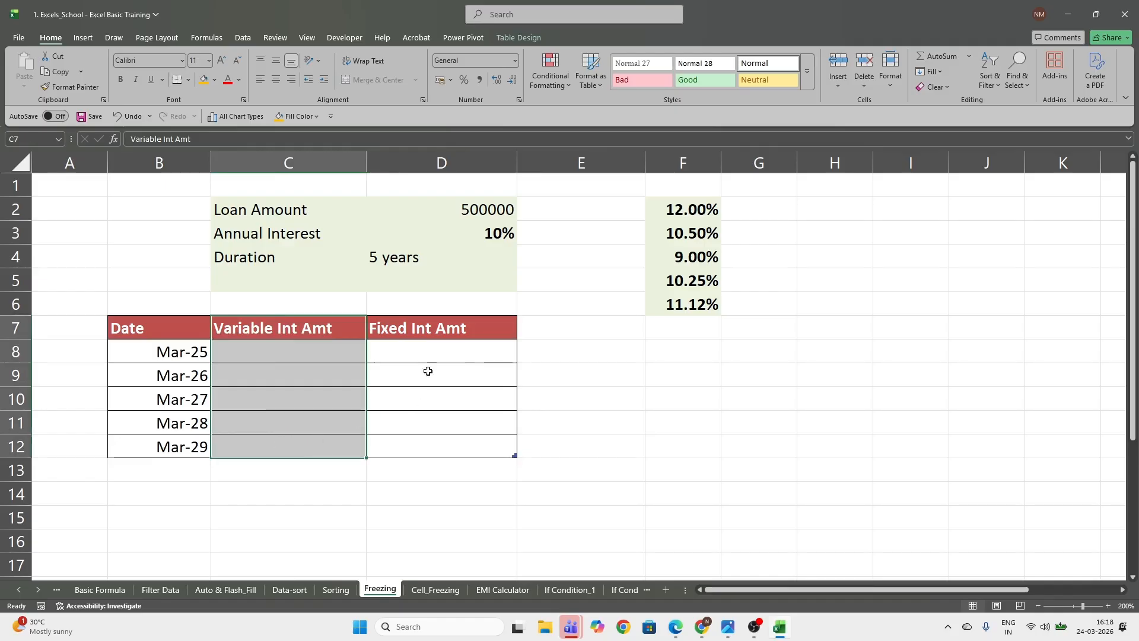
left_click_drag(427, 330, 428, 450)
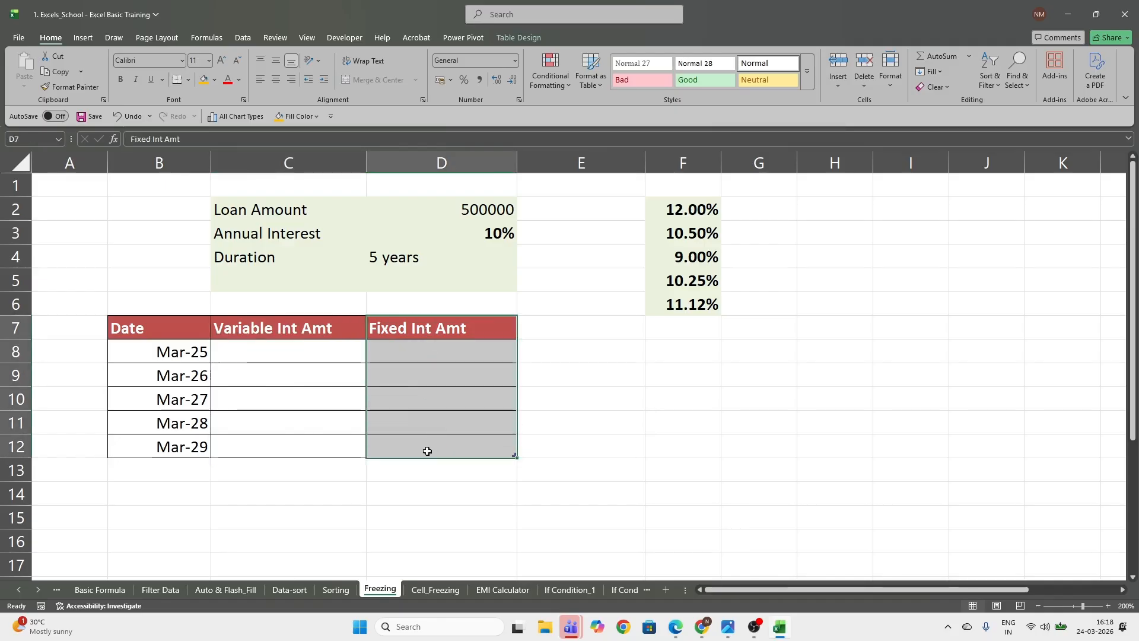
Start a formula in C8, the Variable Int Amt cell for Mar-25
left_click(303, 357)
type("=")
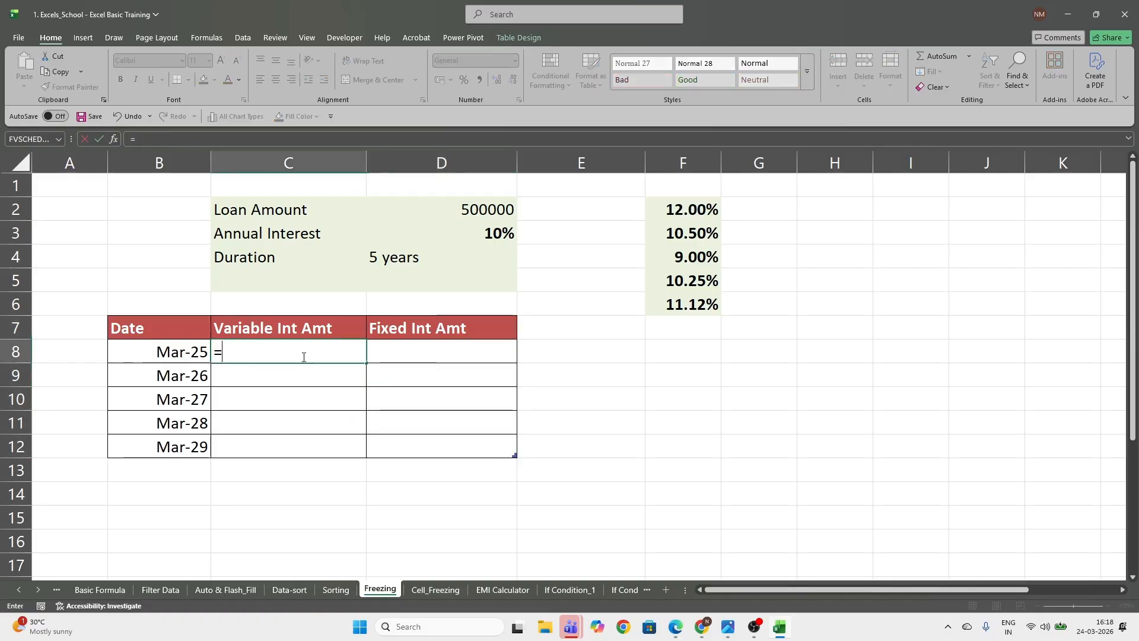
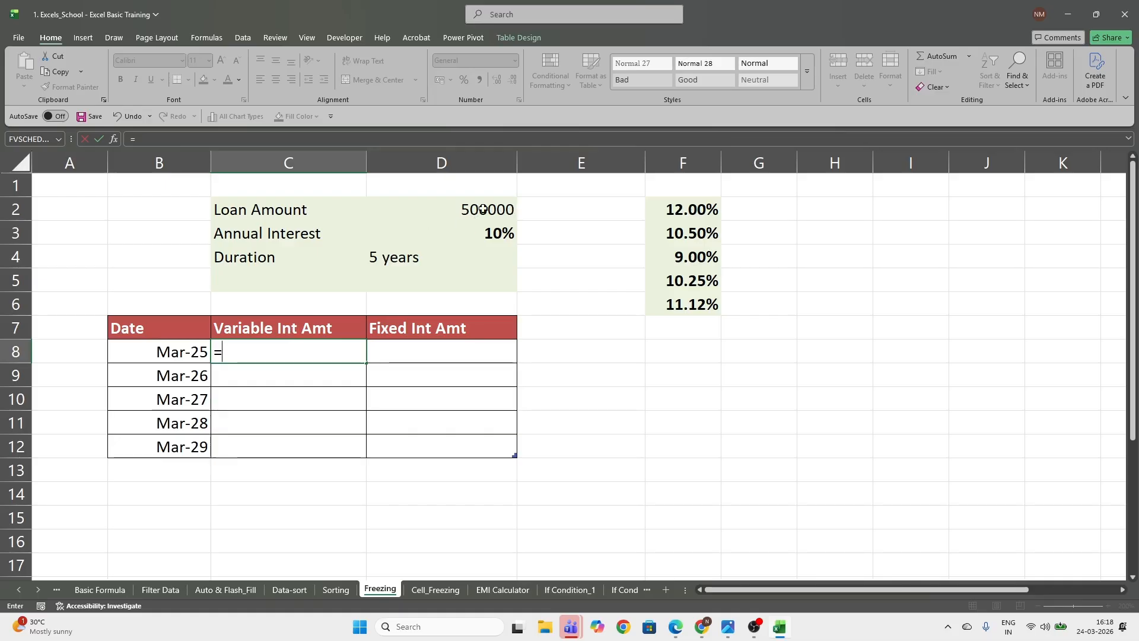
Complete the C8 formula as =D2*F2 to multiply the loan amount by the first variable interest rate
left_click(483, 208)
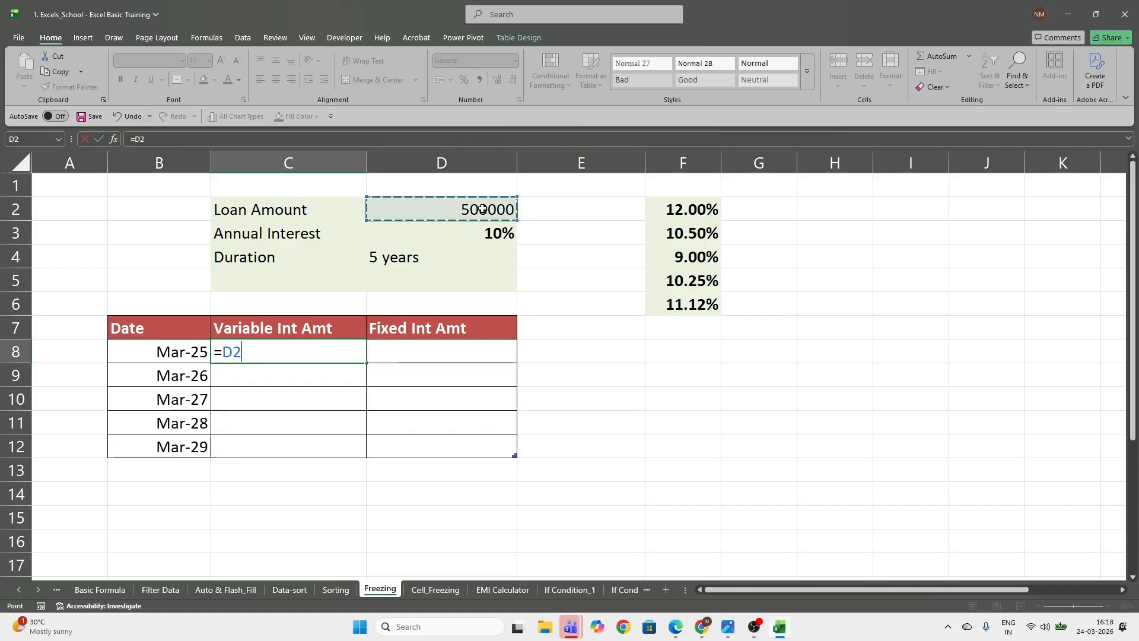
type("*")
left_click(687, 211)
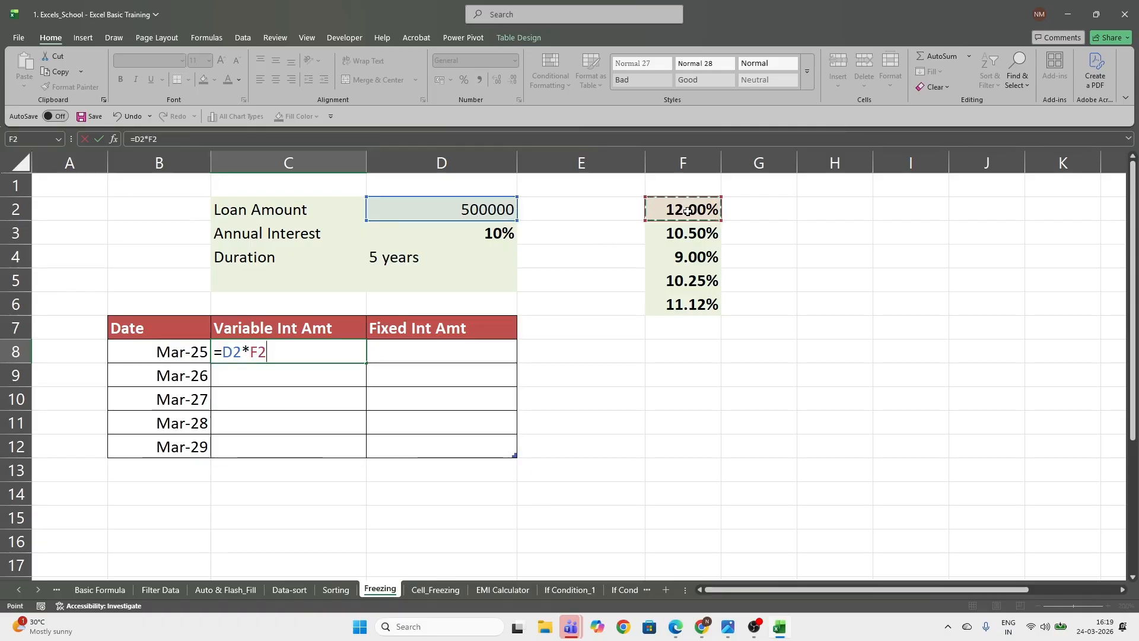
key("Return")
Examine the formulas auto-filled in C9:C12 of the Variable Int Amt column, checking which cells C9 refers to
left_click_drag(301, 374, 305, 442)
left_click(286, 375)
left_click_drag(286, 375, 298, 437)
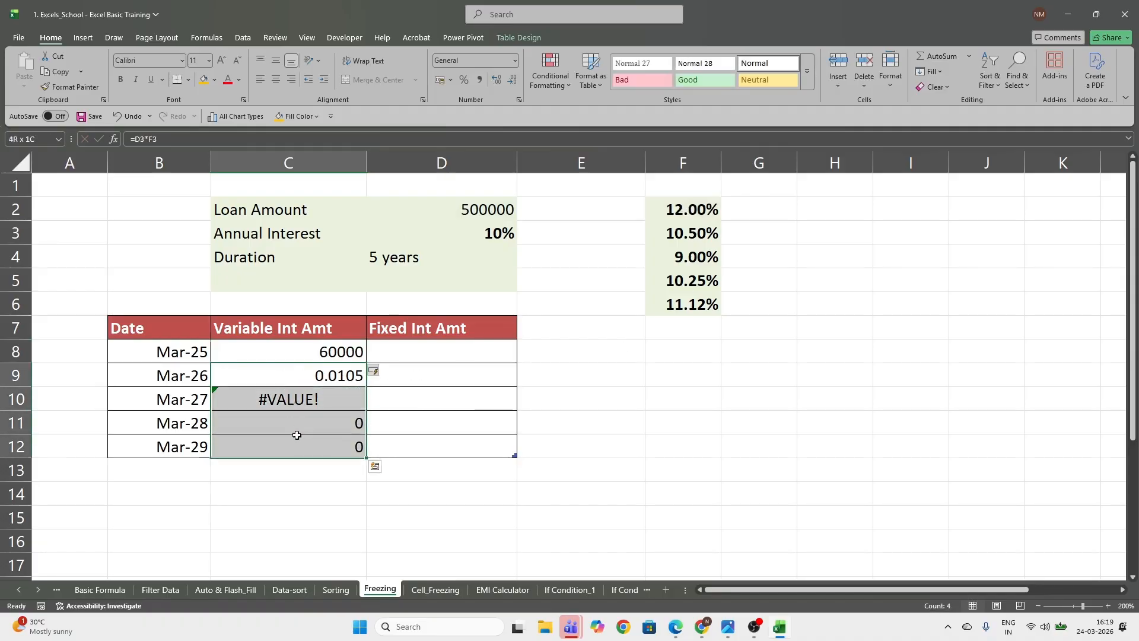
left_click(289, 376)
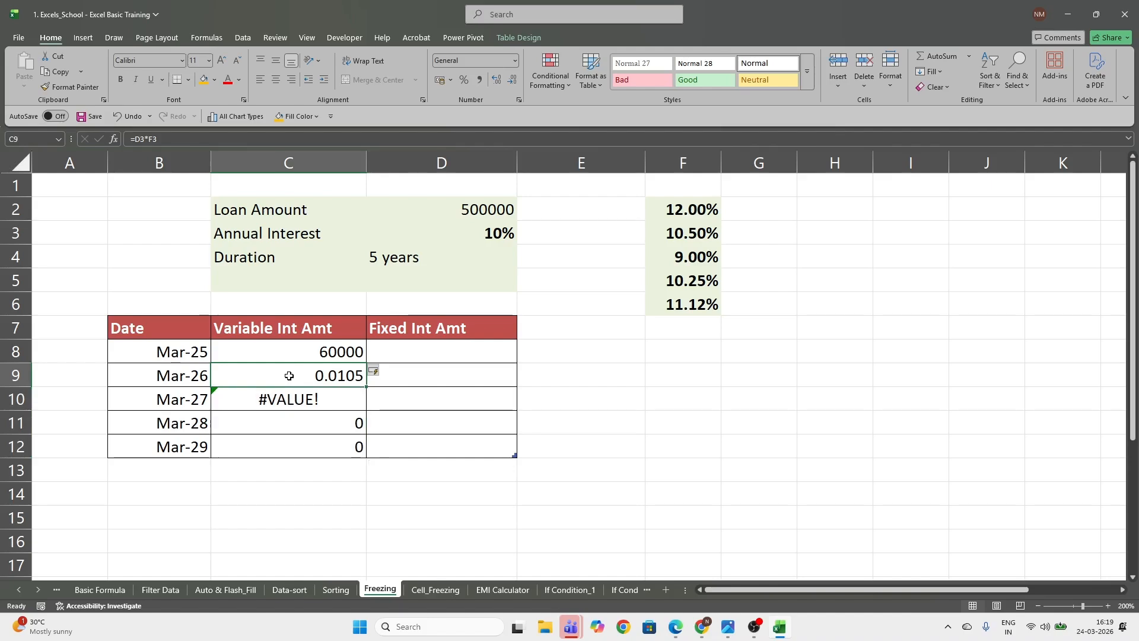
double_click(289, 375)
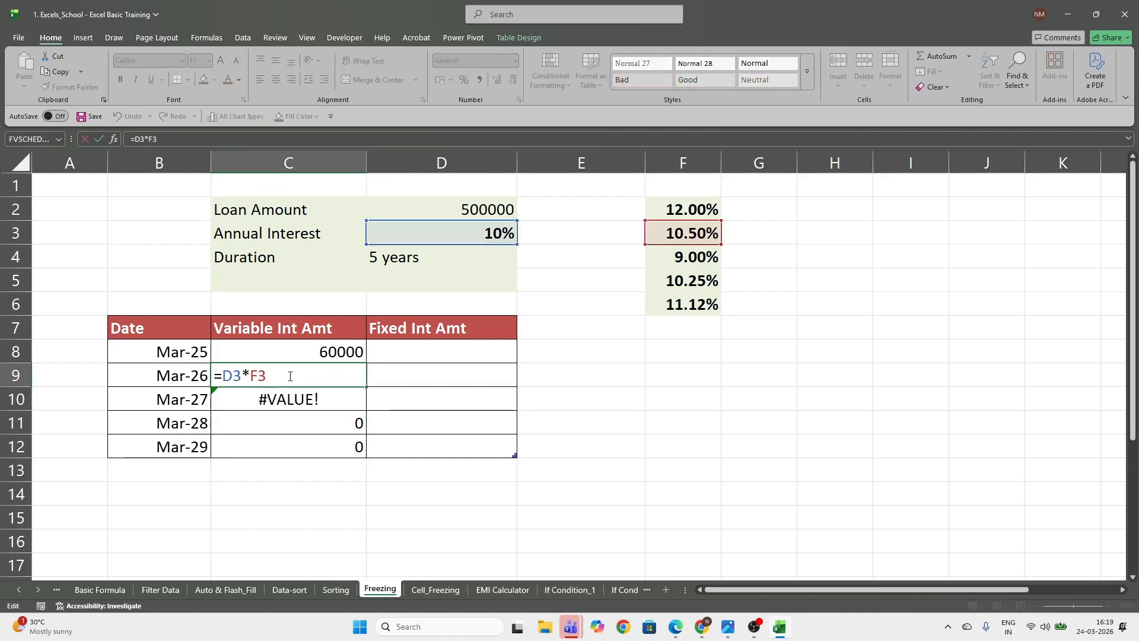
key("Escape")
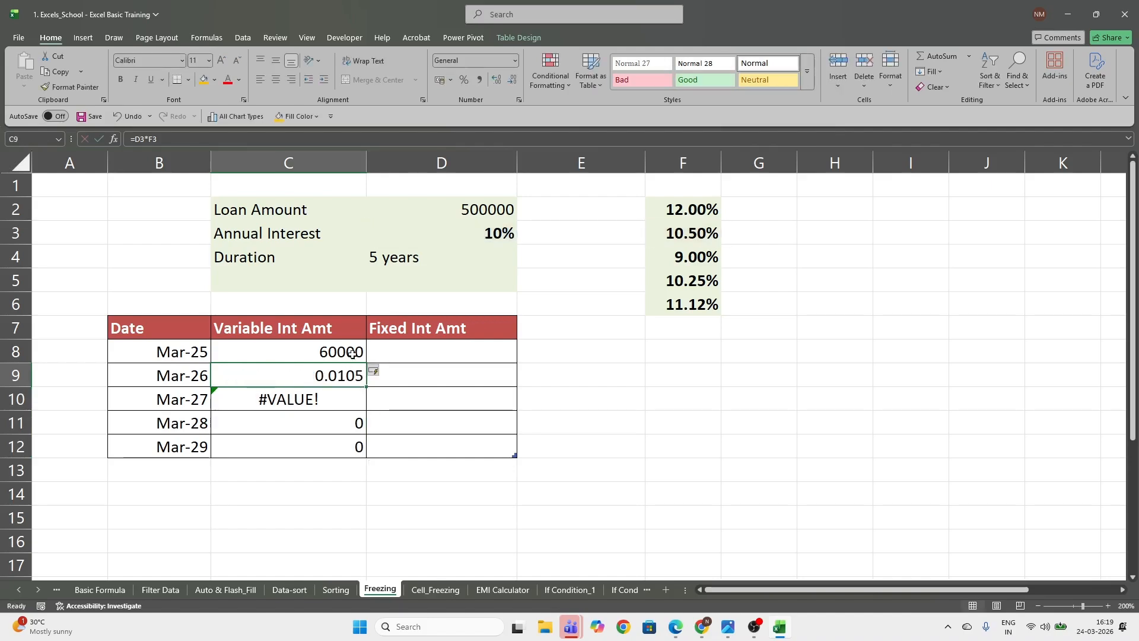
double_click(349, 380)
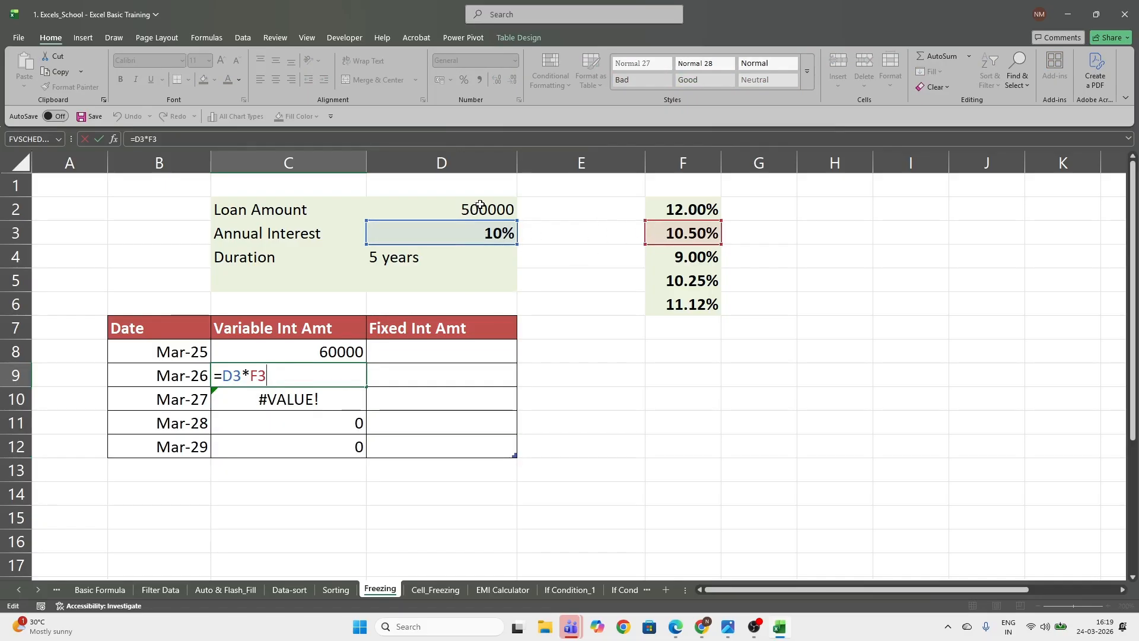
key("ctrl+Return")
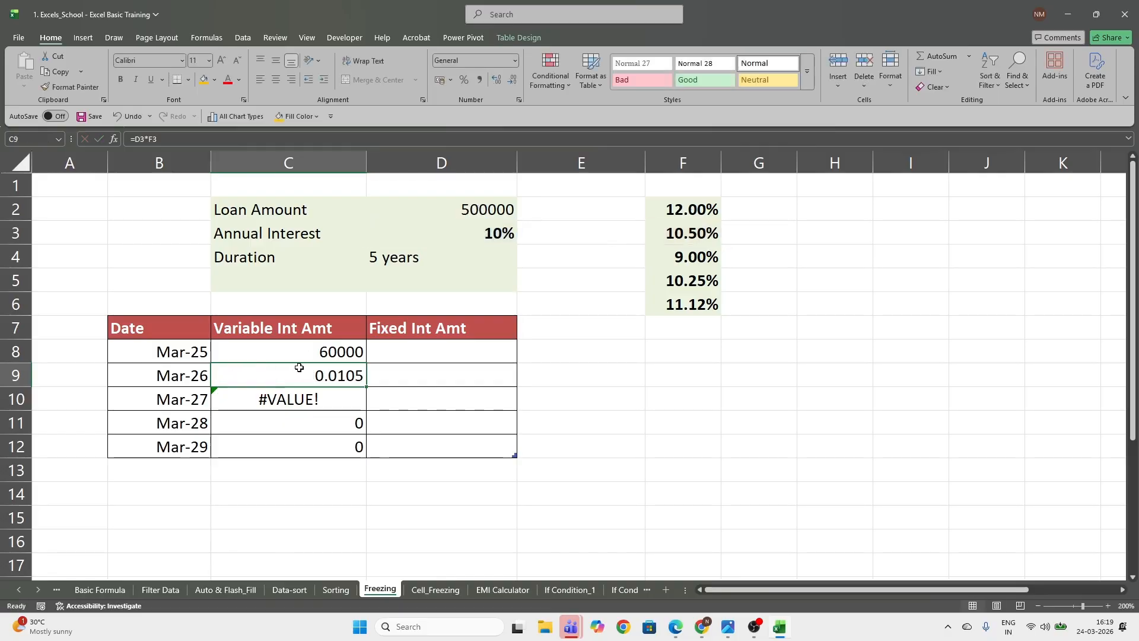
Clear C9:C12 and make the loan amount reference in C8 absolute, so the formula is =$D$2*F2
left_click_drag(298, 368, 313, 449)
key("Delete")
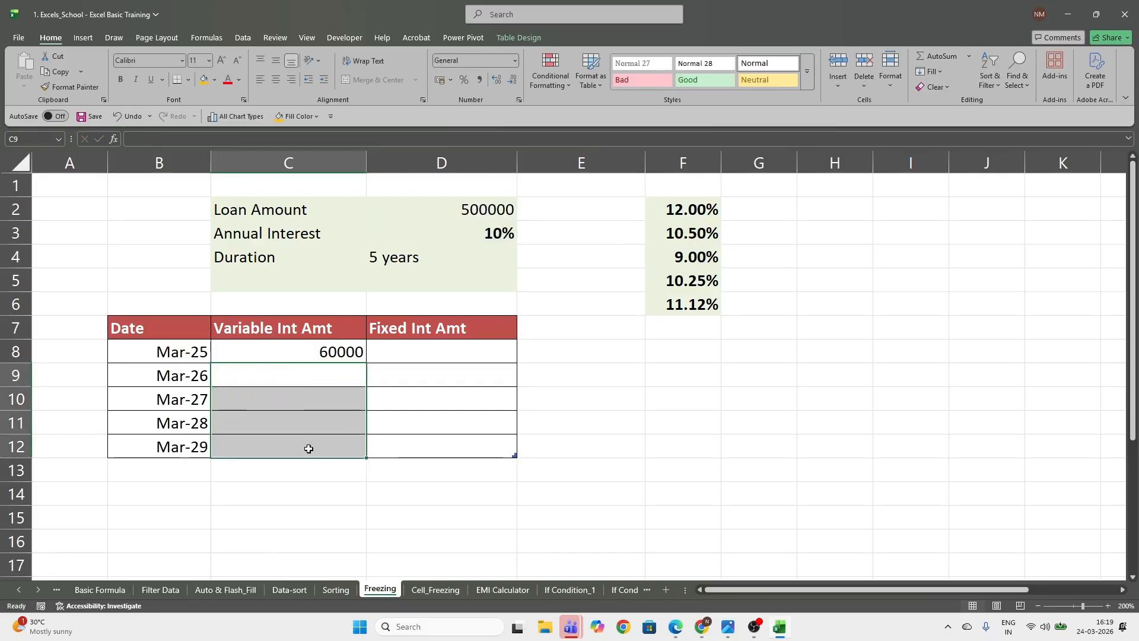
left_click(263, 349)
type("=D2*F2")
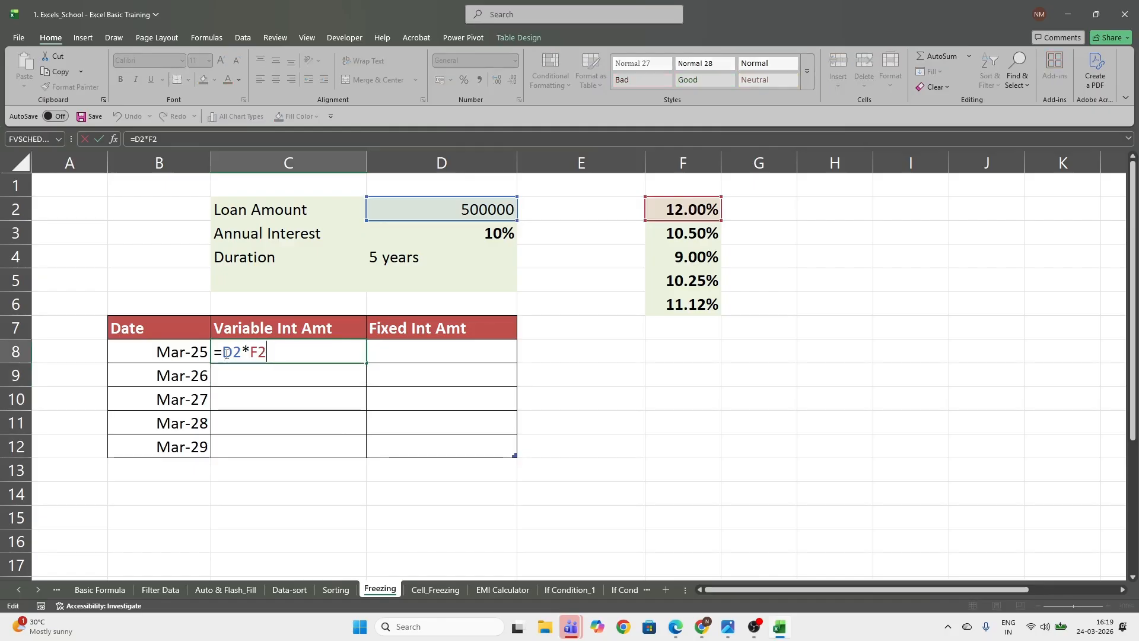
double_click(233, 354)
key("F4")
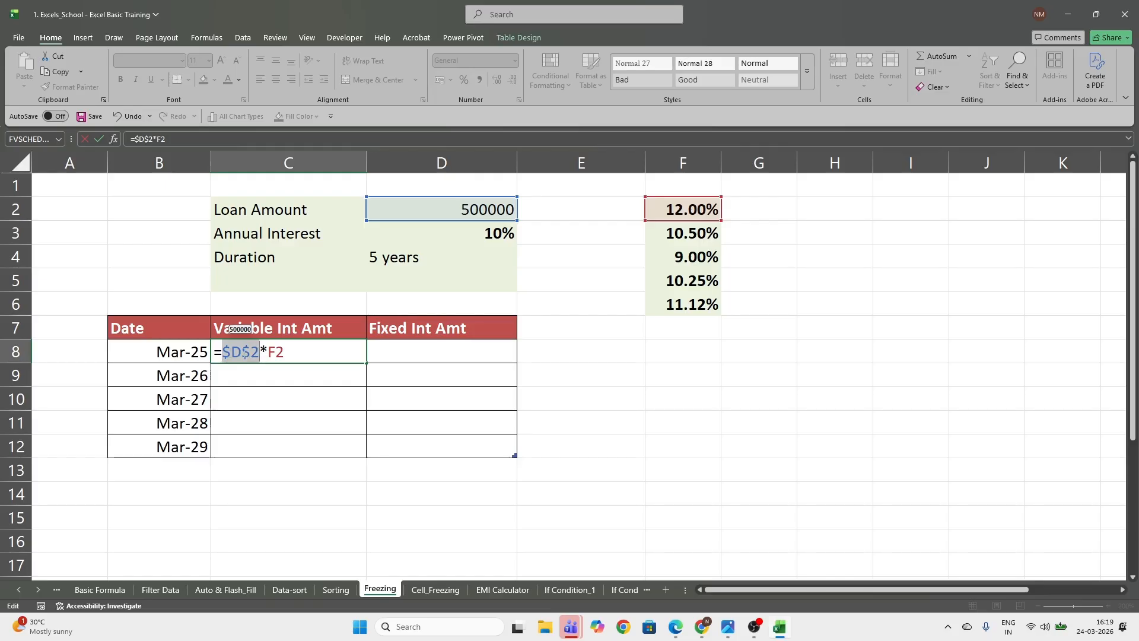
key("Return")
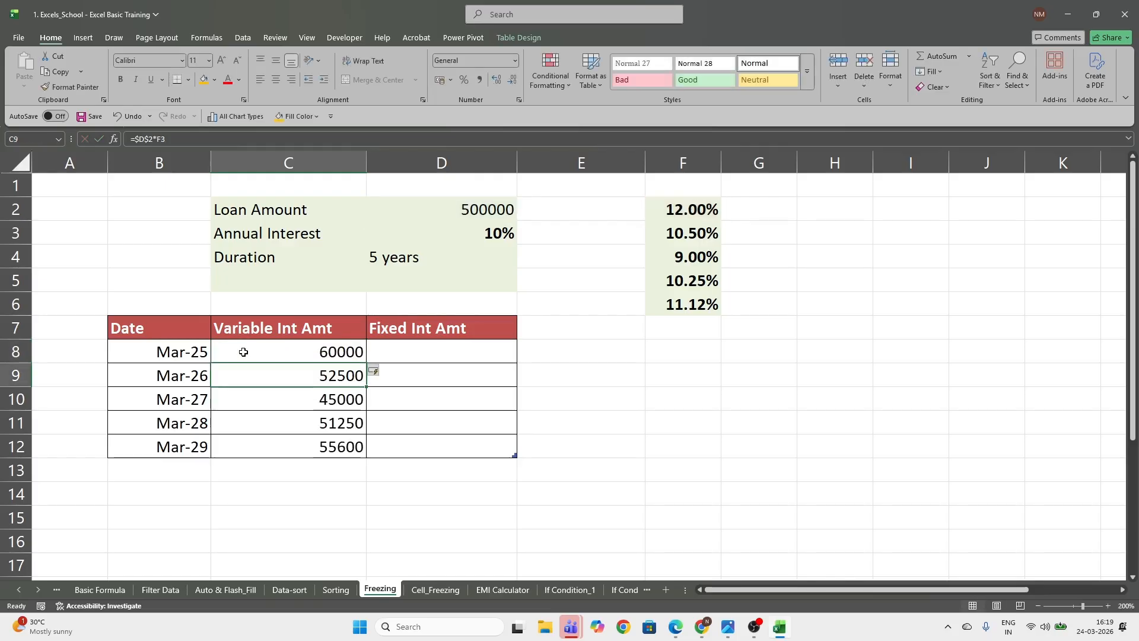
Check the cell references in the Mar-29 variable interest formula in C12
left_click(327, 448)
double_click(300, 451)
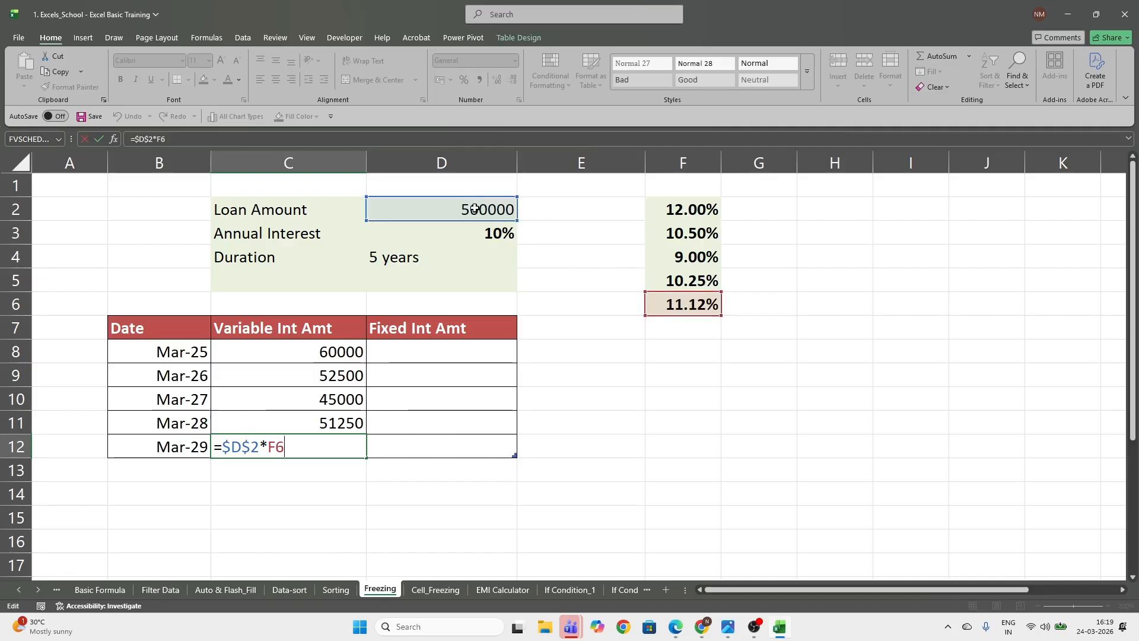
key("ctrl+Return")
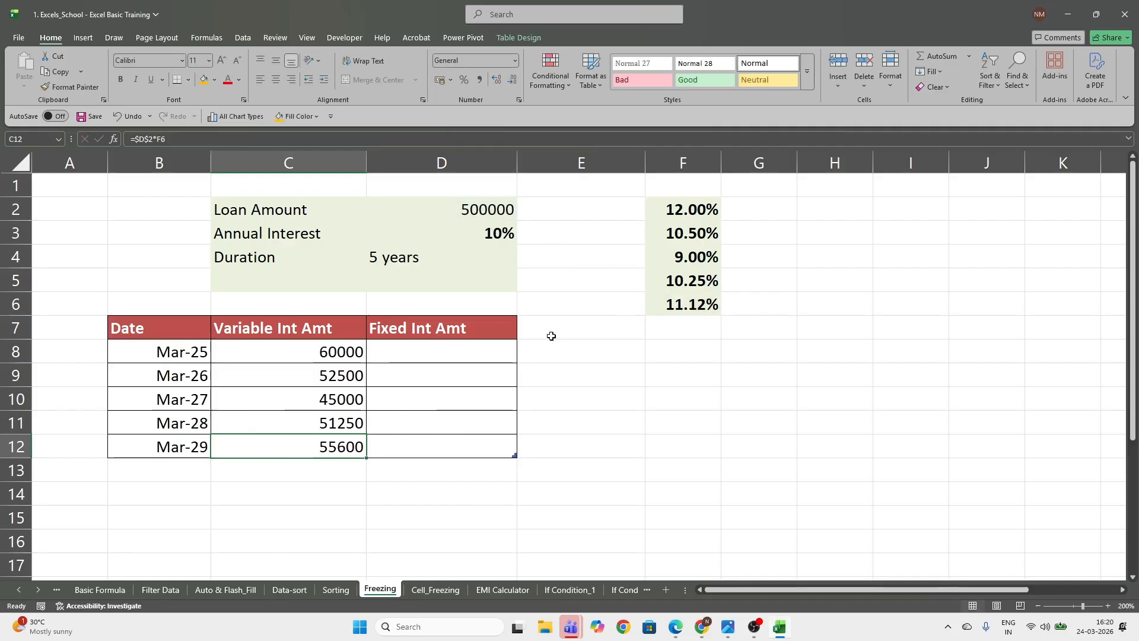
Enter =$D$2*$D$3 in D8 to calculate the Fixed Int Amt with both references absolute, and review D8:D12
left_click(438, 353)
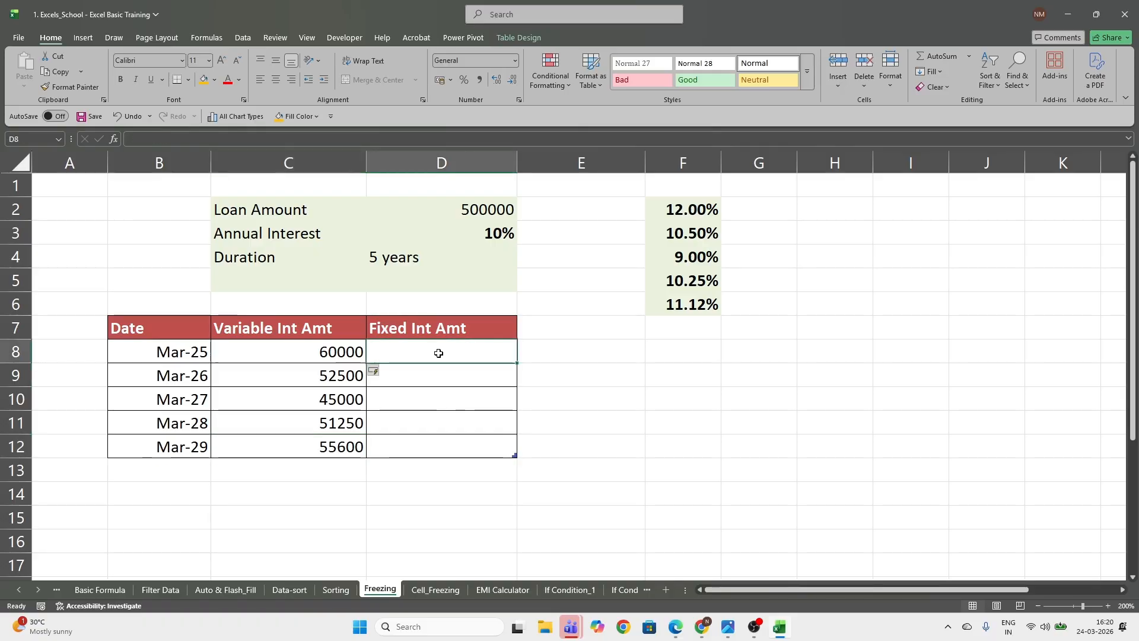
type("=")
left_click(484, 208)
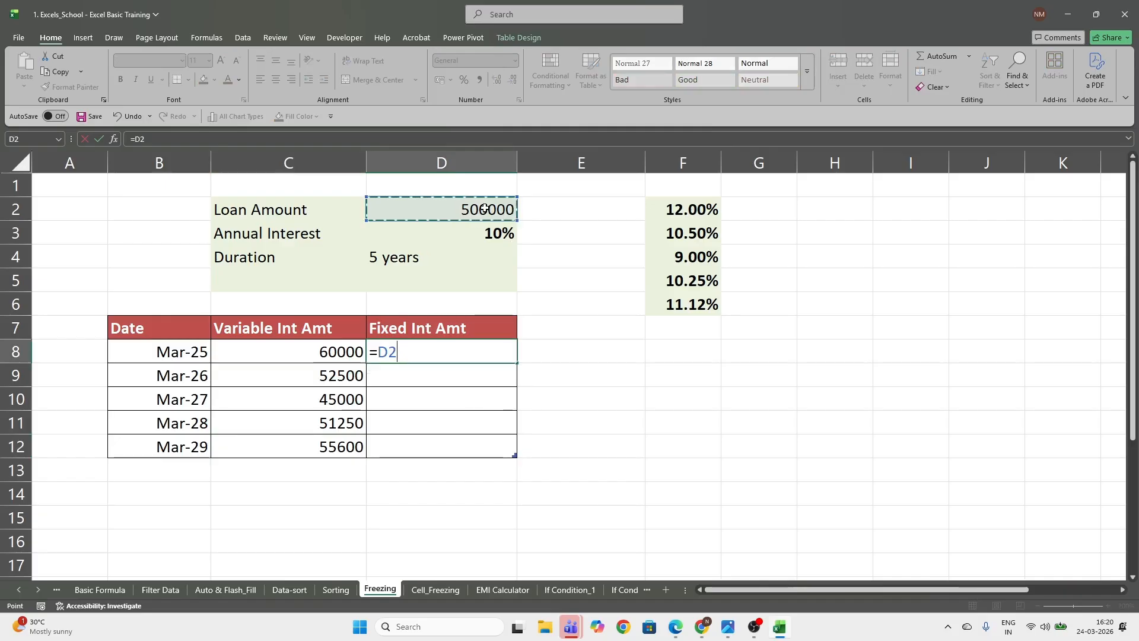
key("F4")
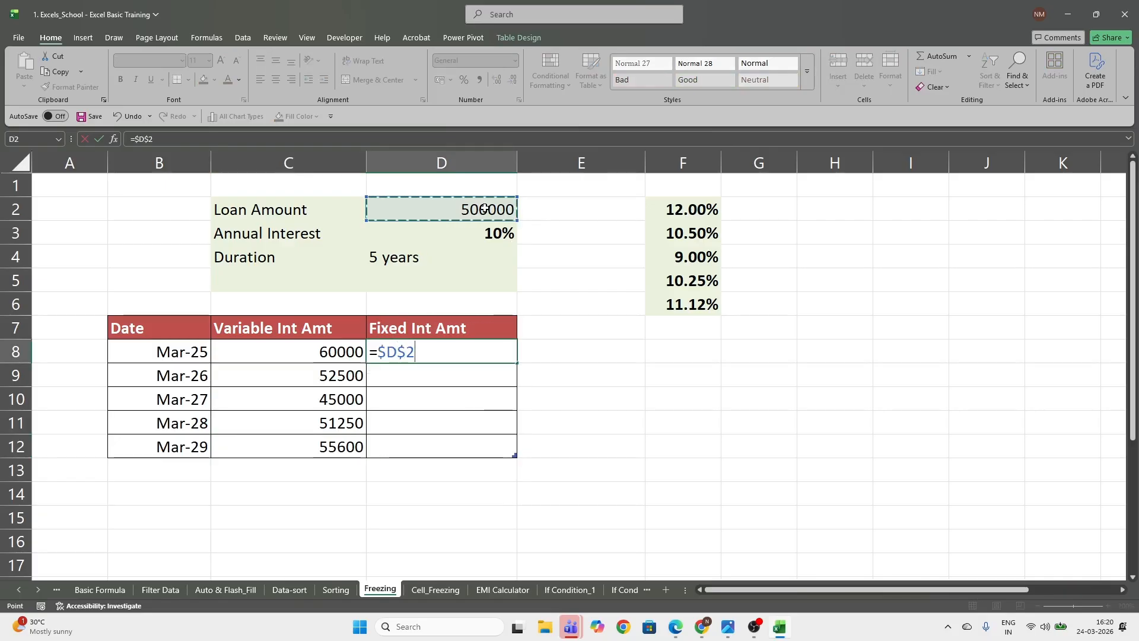
type("*")
left_click(465, 240)
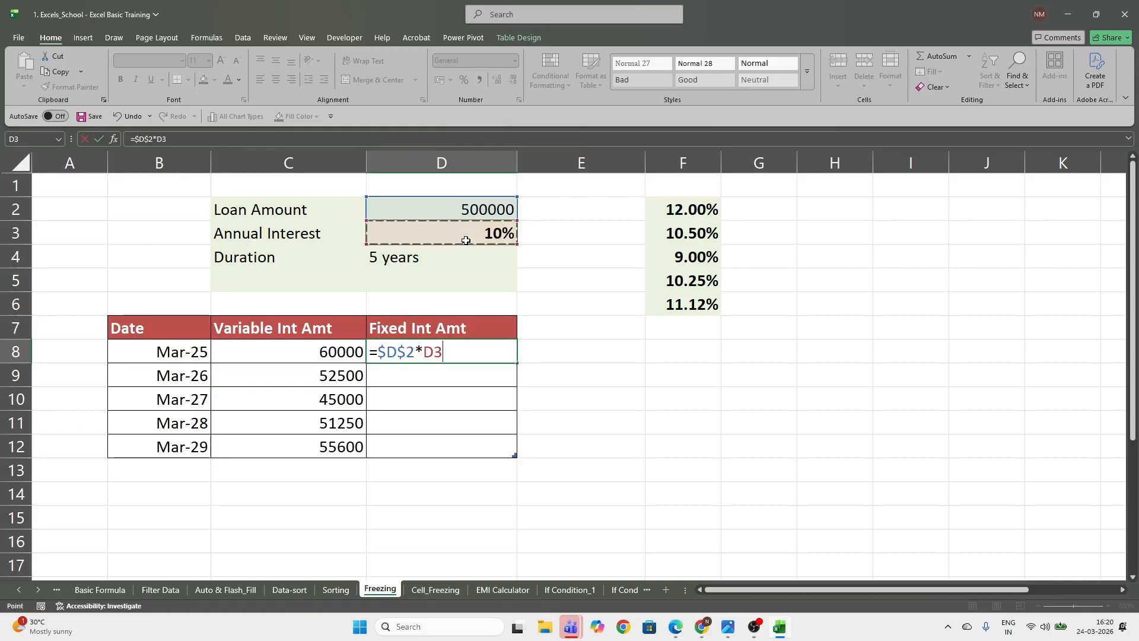
key("F4")
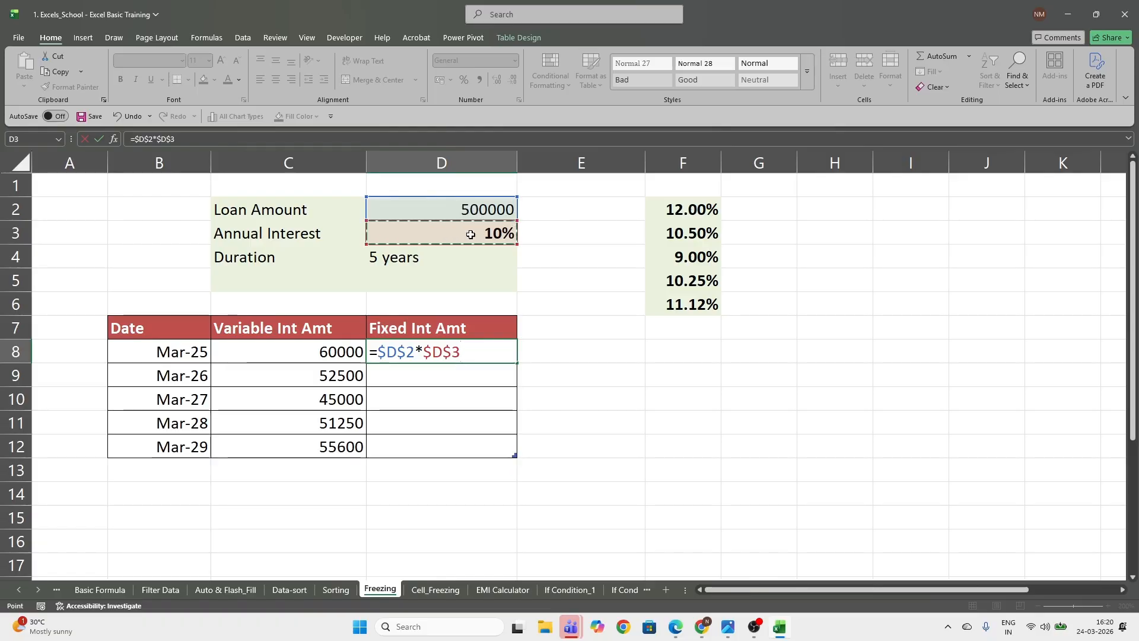
key("Return")
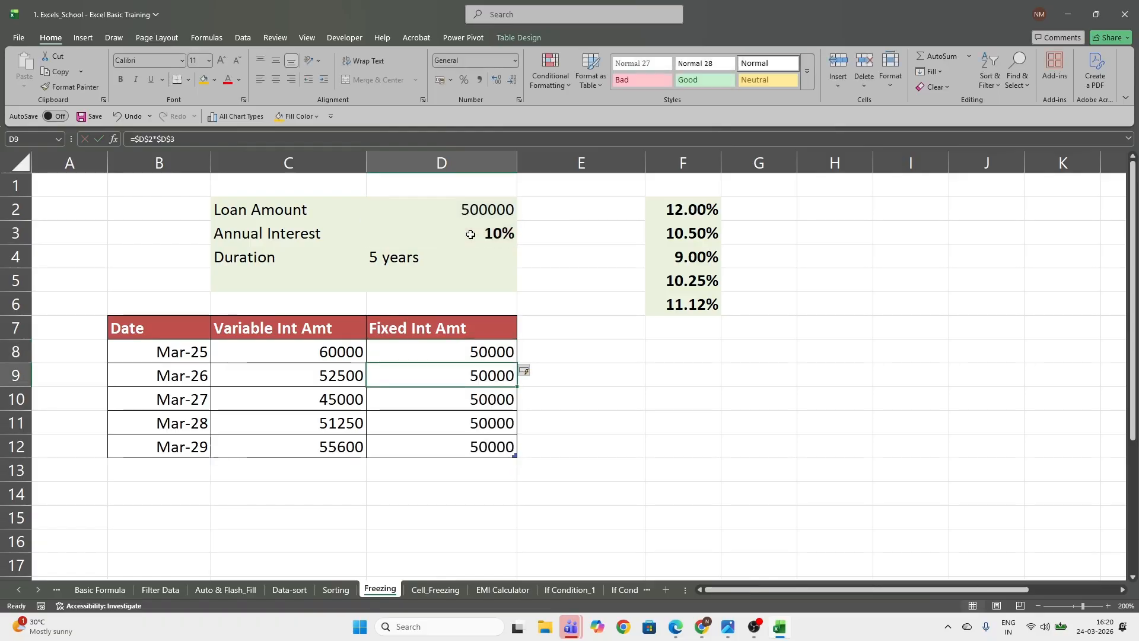
left_click_drag(458, 353, 474, 460)
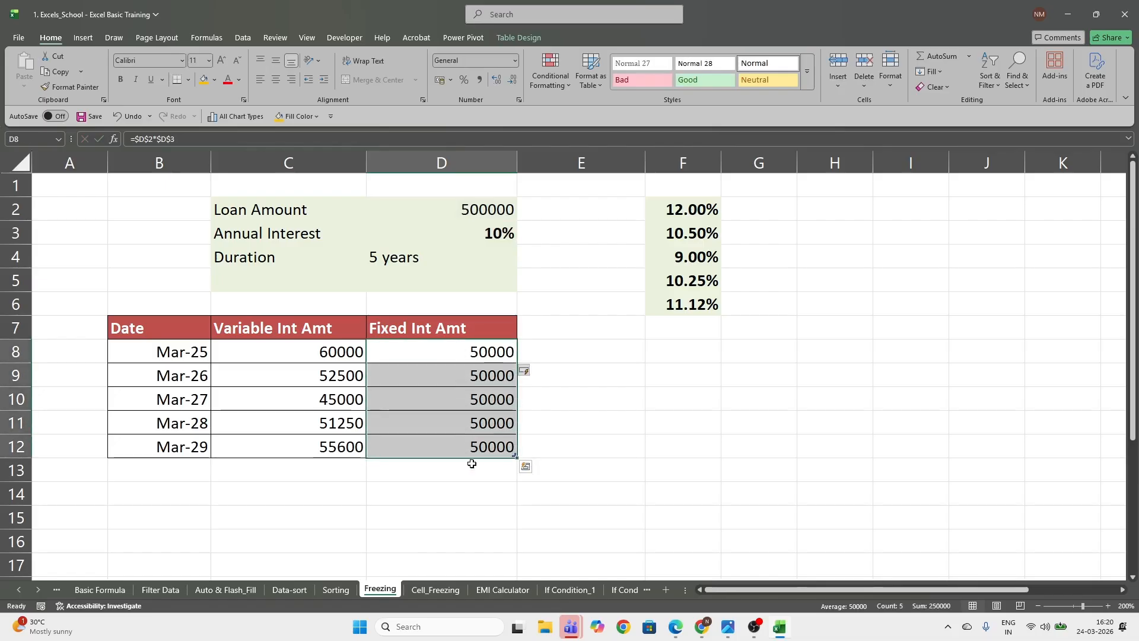
Examine the Quantity and Price table in B19:E25, matching the prices in row 20 with the quantities in column B
left_click(445, 483)
scroll(400, 439, "down", 4)
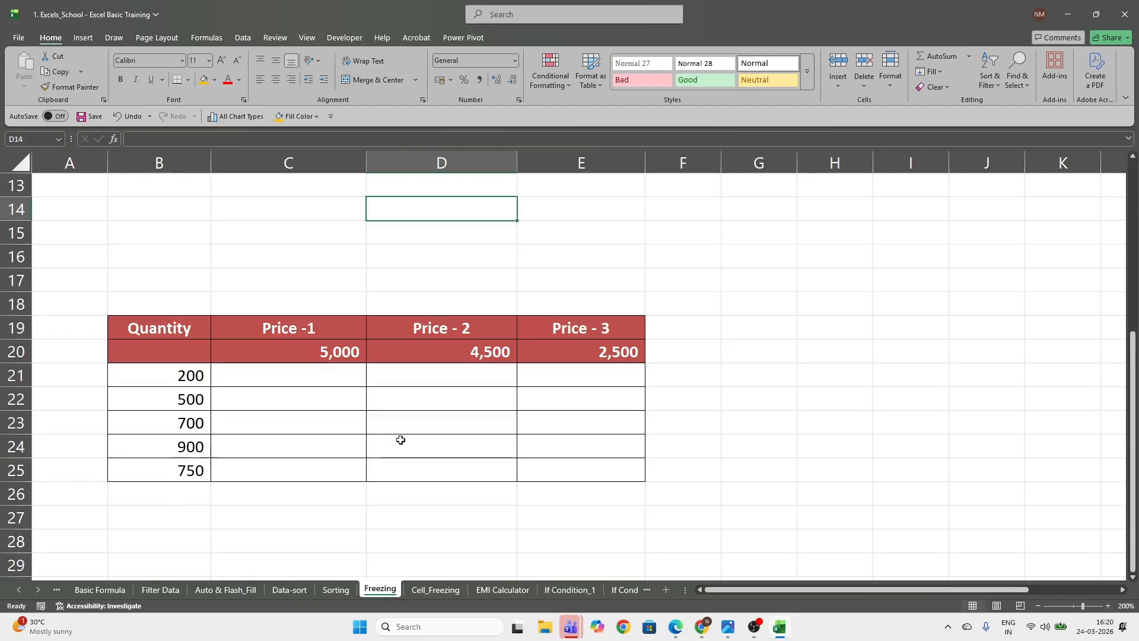
scroll(400, 440, "down", 1)
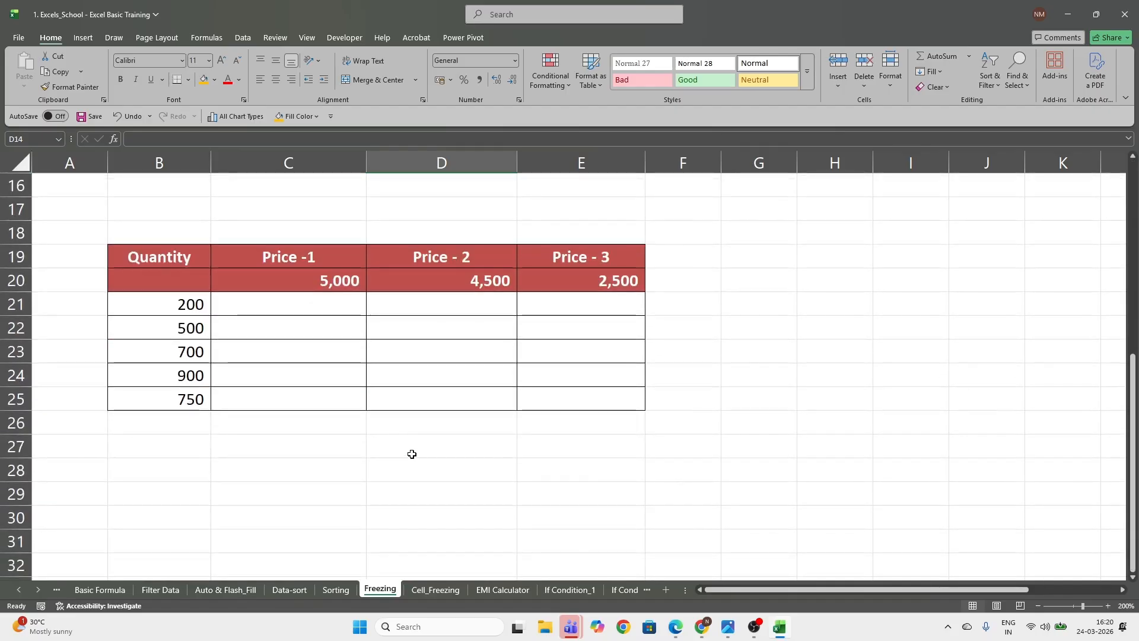
left_click(291, 304)
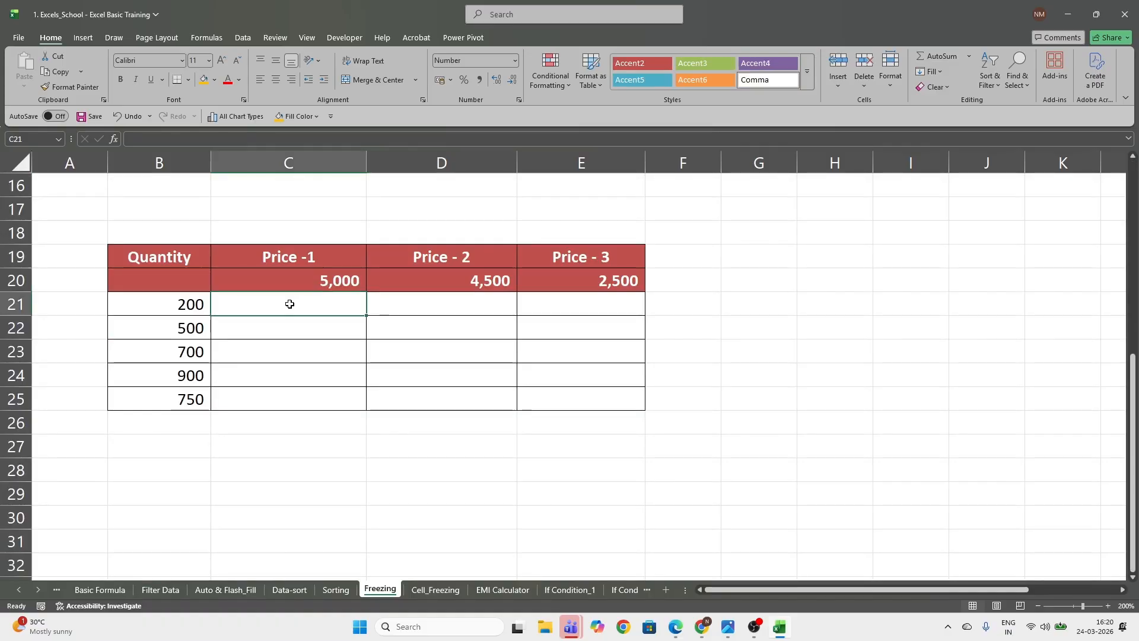
left_click(303, 256)
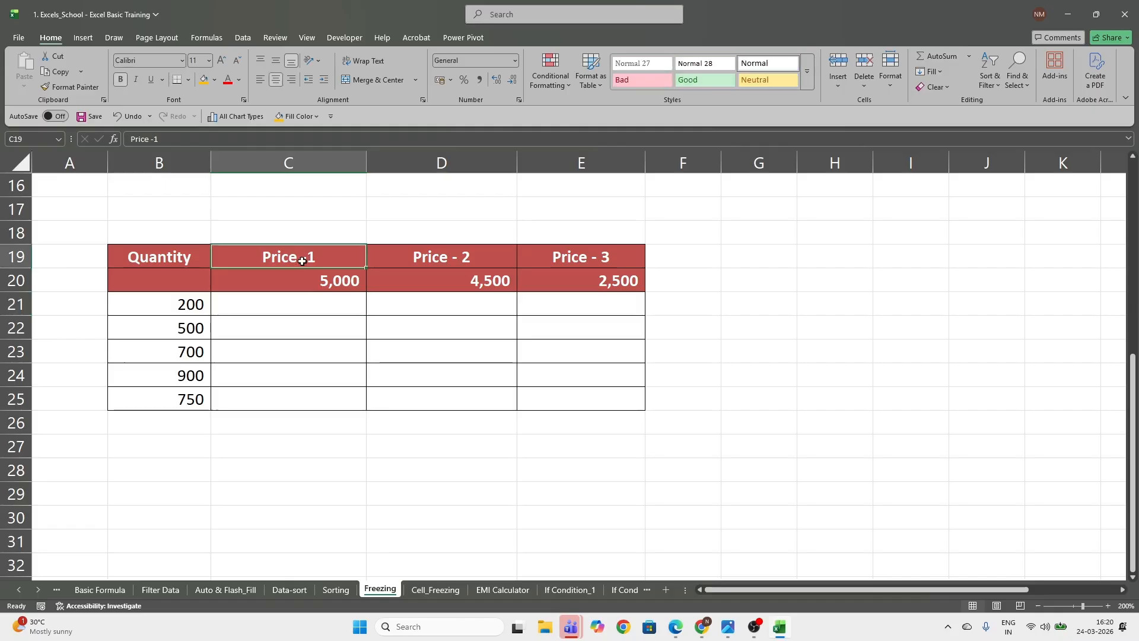
left_click(181, 306)
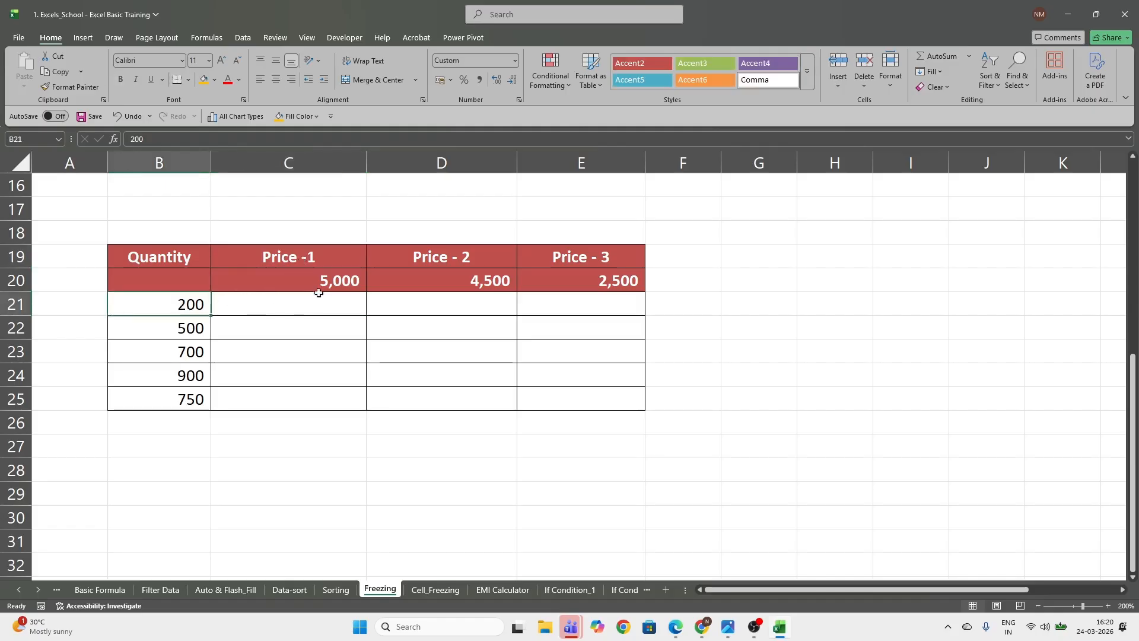
left_click(324, 283)
left_click(162, 306)
left_click(603, 400)
left_click(610, 281)
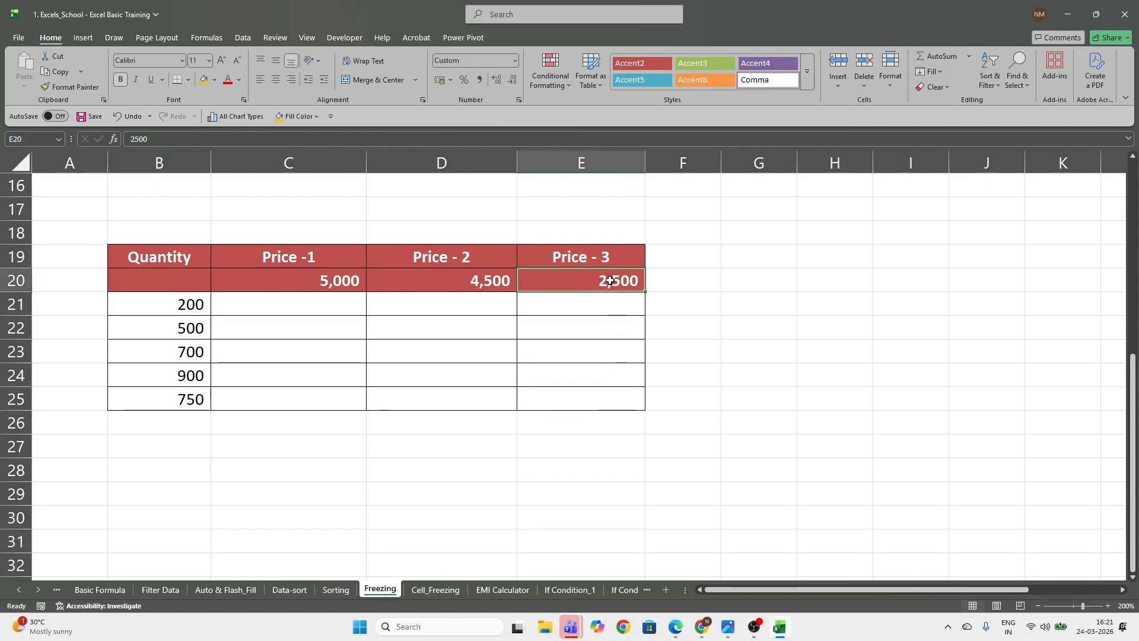
left_click(183, 400)
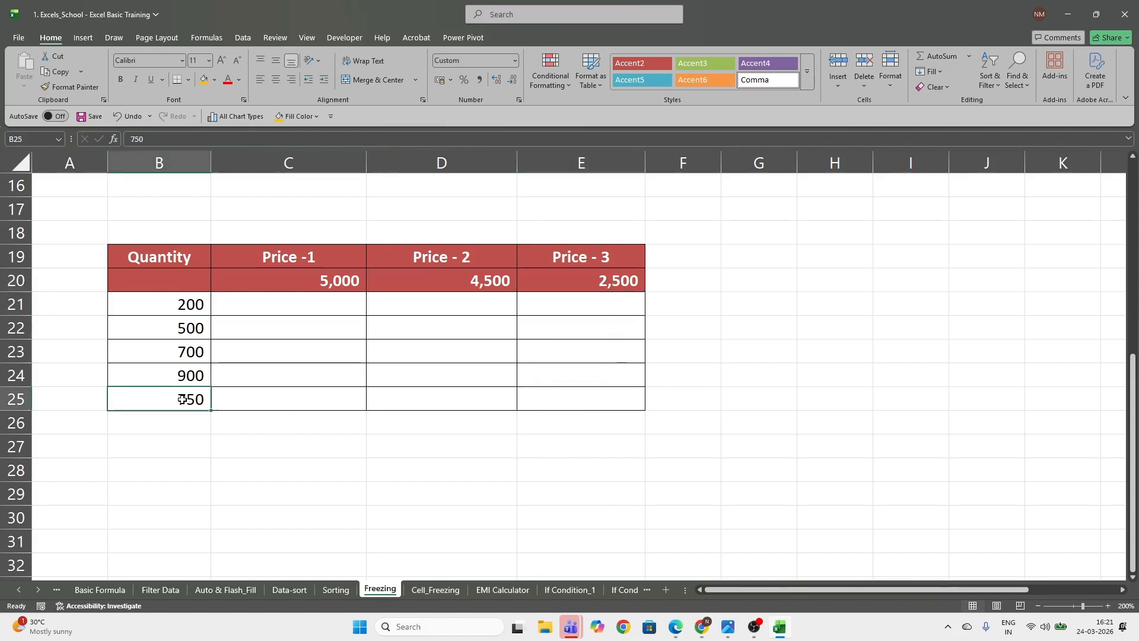
Enter =C20*B21 in C21 to multiply Price -1 by the first quantity
left_click(258, 305)
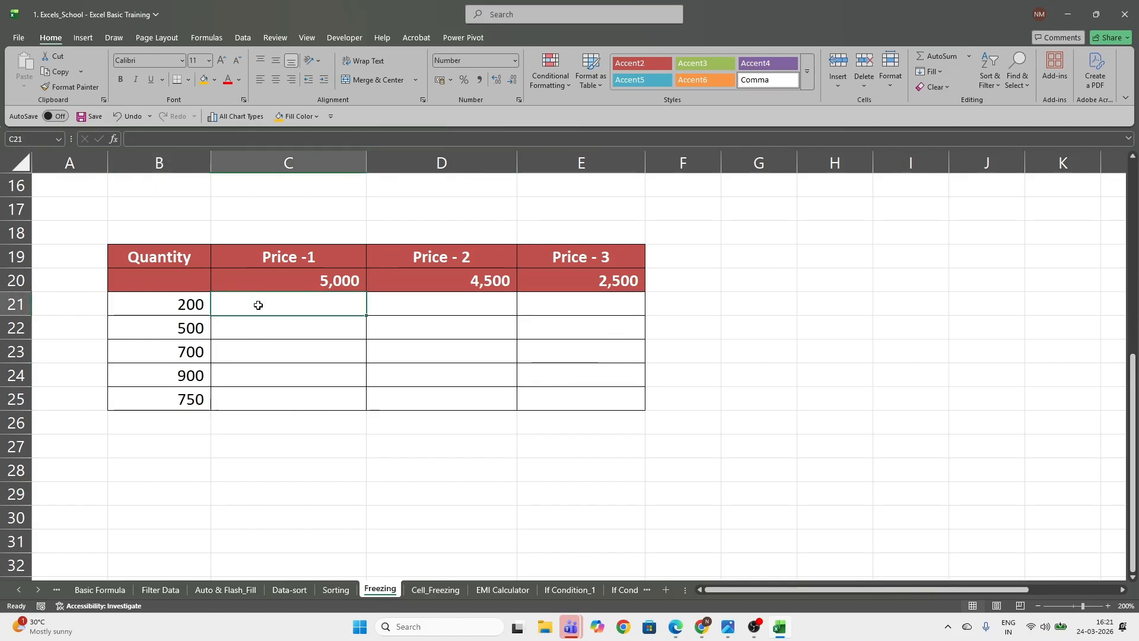
type("=")
key("Up")
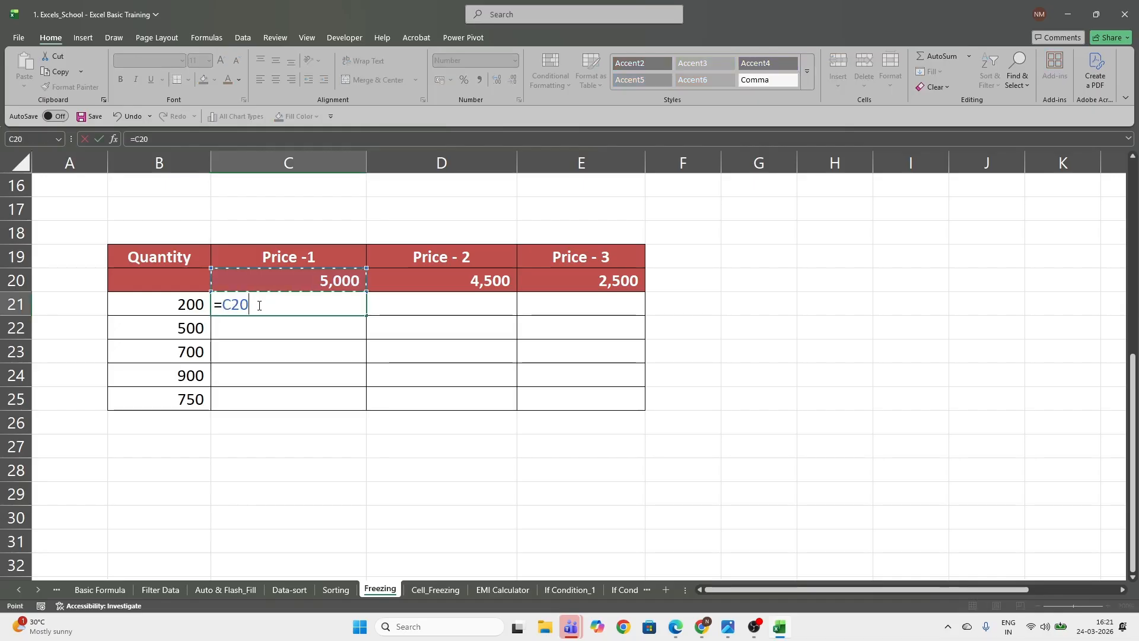
type("*")
key("Left")
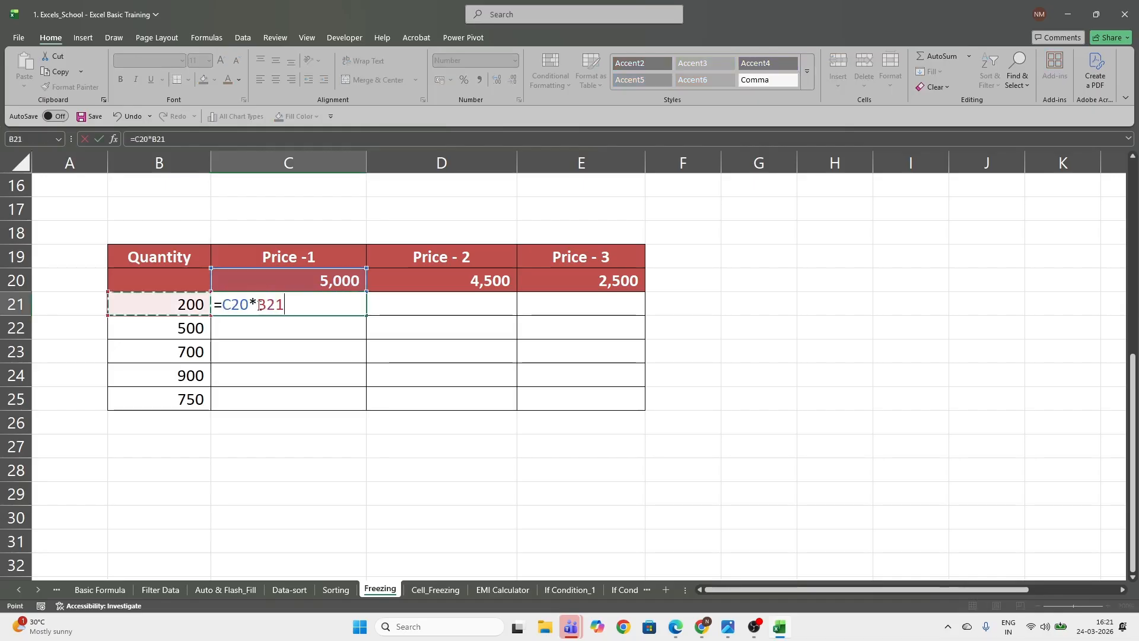
key("Return")
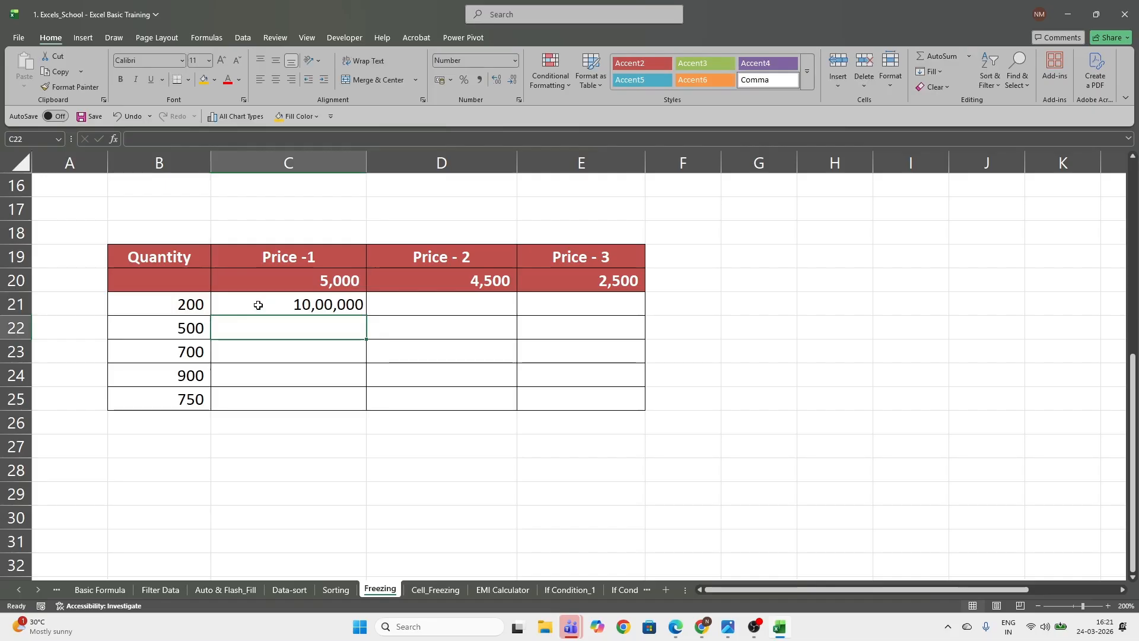
Fill the Price -1 formula from C21 down to C25 and check the cell references in C25
left_click(355, 308)
left_click_drag(366, 314, 367, 409)
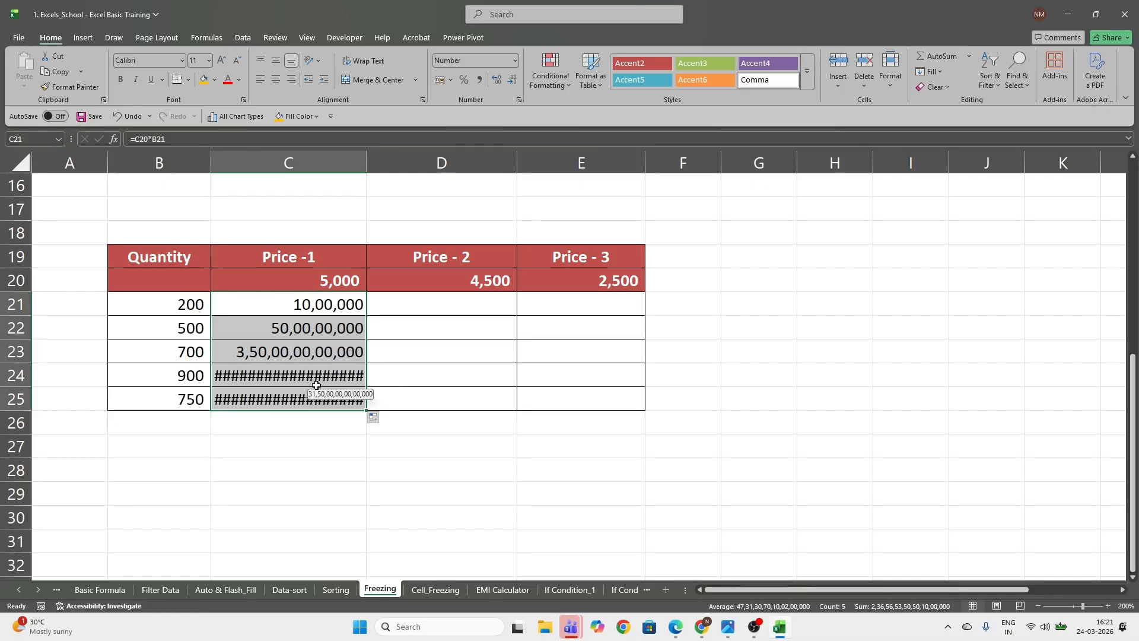
left_click(265, 400)
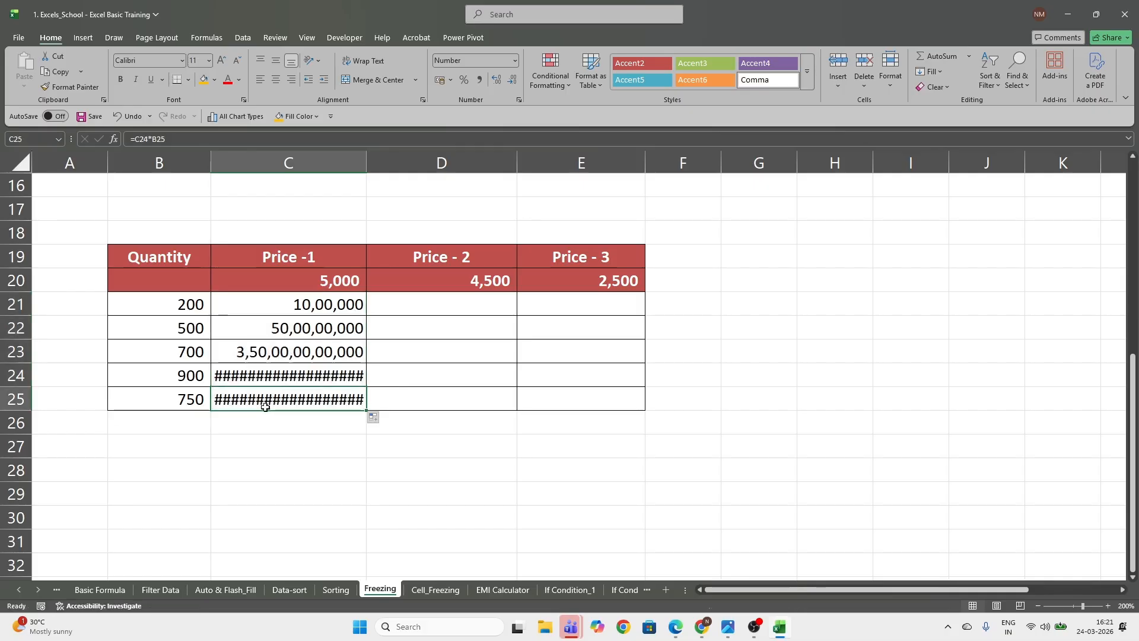
key("F2")
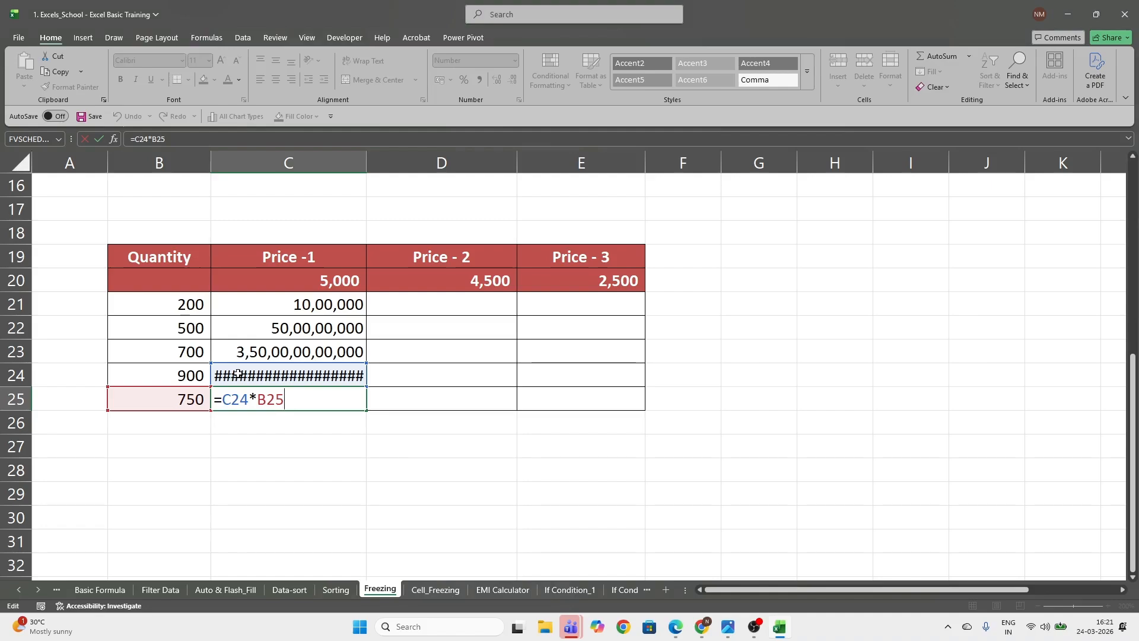
key("Escape")
Clear the Price -1 results in C21:C25
left_click(289, 306)
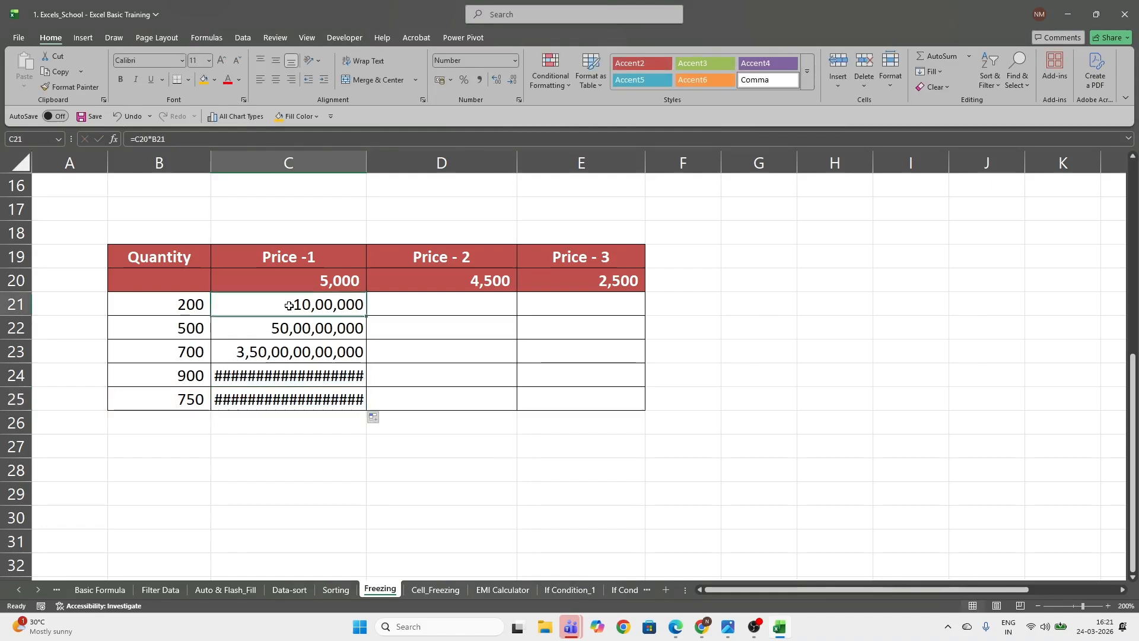
left_click_drag(288, 314, 300, 396)
key("Delete")
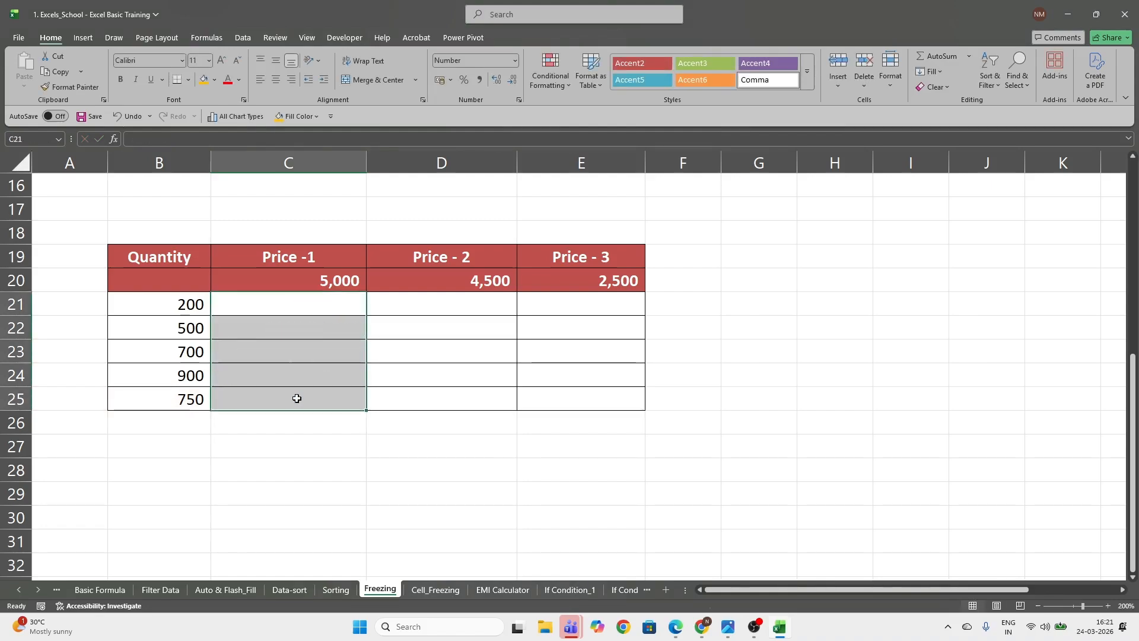
Enter =$C$20*$B$21 in C21 with both the price and quantity references absolute
left_click(278, 303)
type("=")
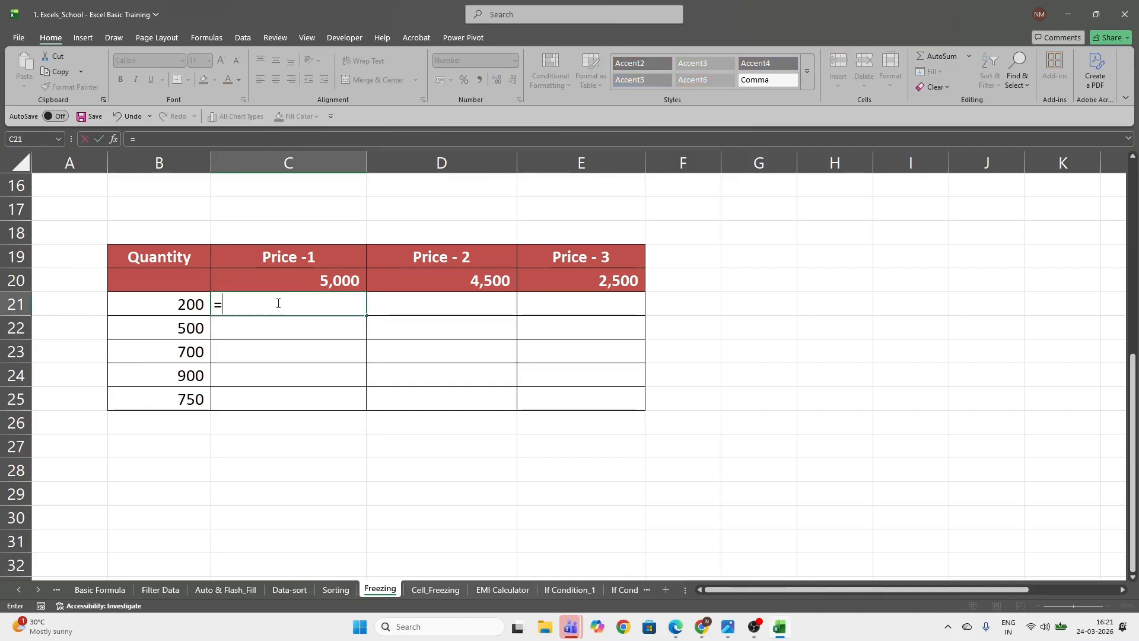
key("Up")
type("*")
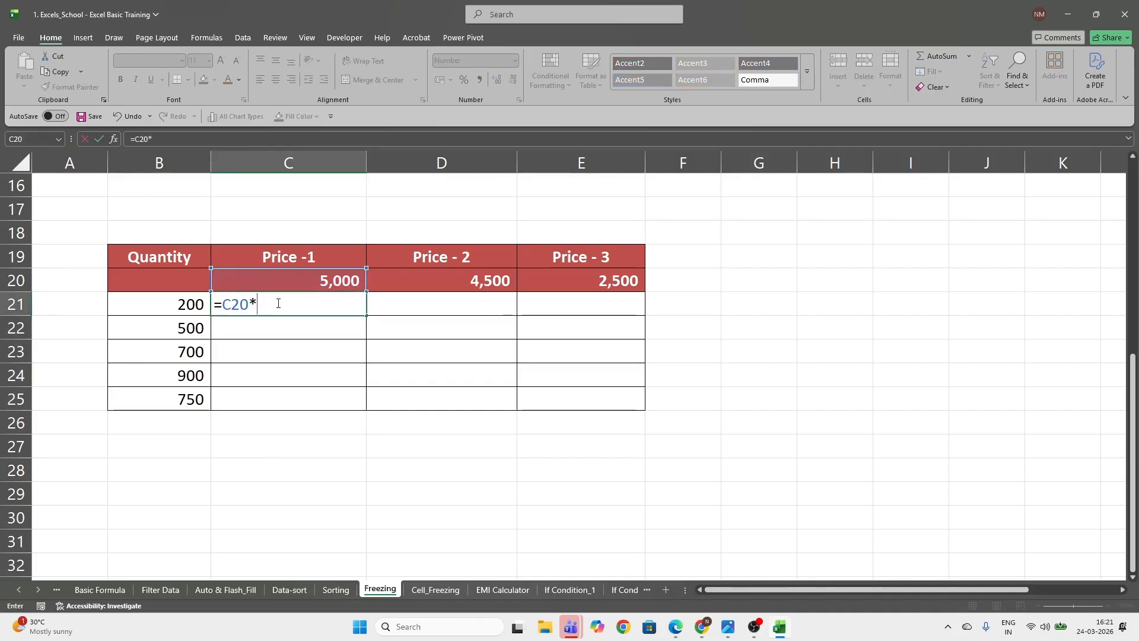
key("Left")
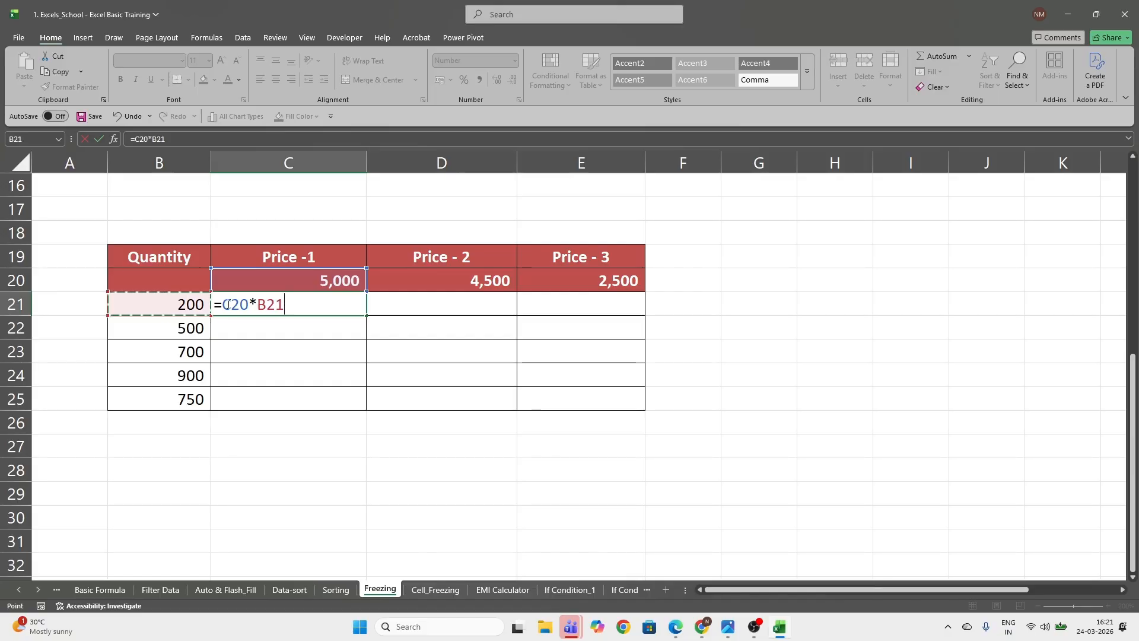
left_click(240, 305)
key("F4")
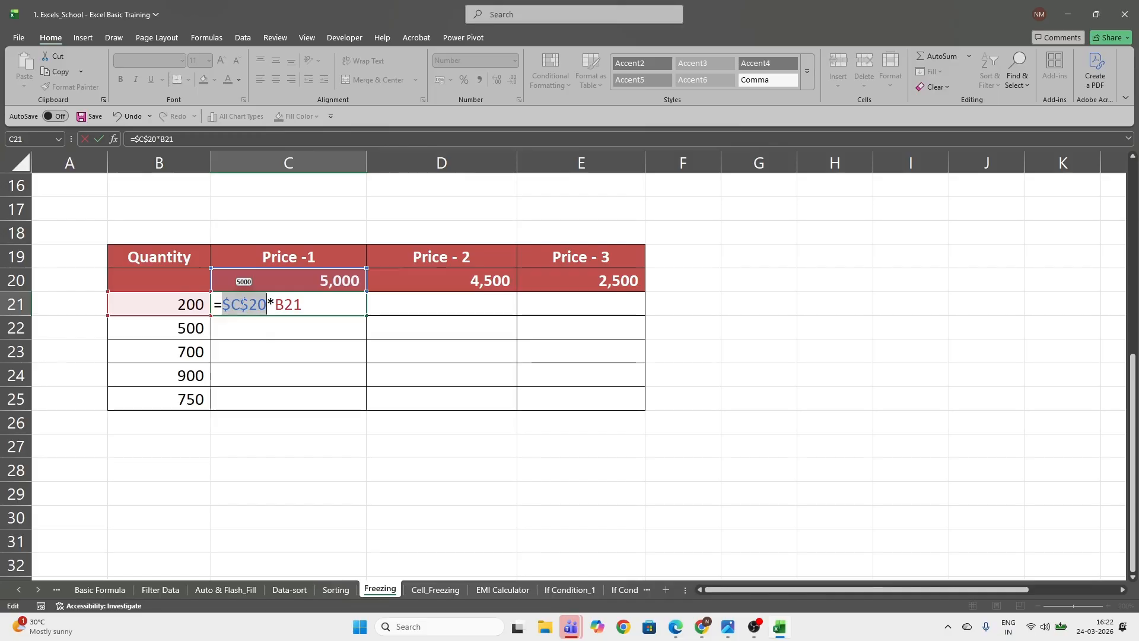
left_click(287, 309)
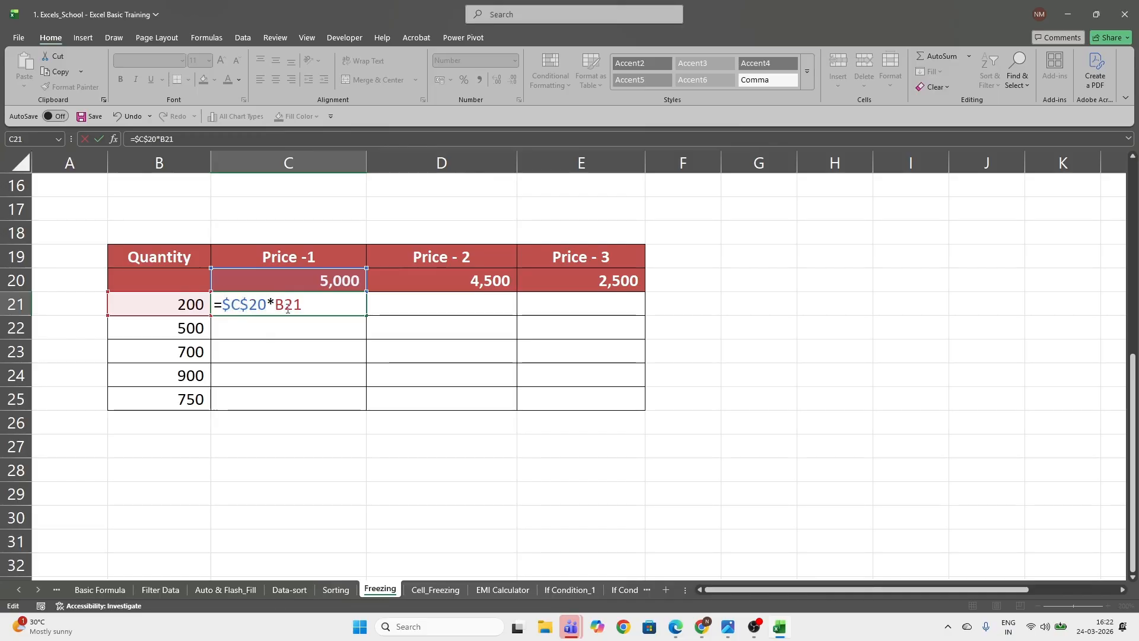
key("F4")
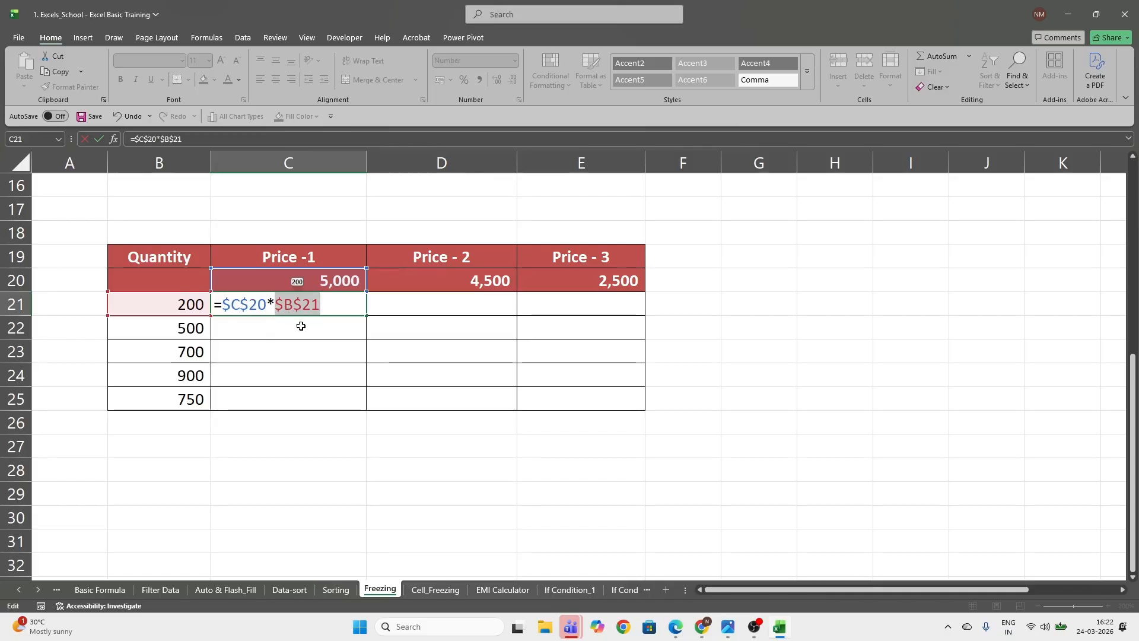
key("Return")
Fill the fully absolute formula from C21 down to C25 and check the cell references in C25
left_click(355, 307)
left_click_drag(365, 314, 377, 410)
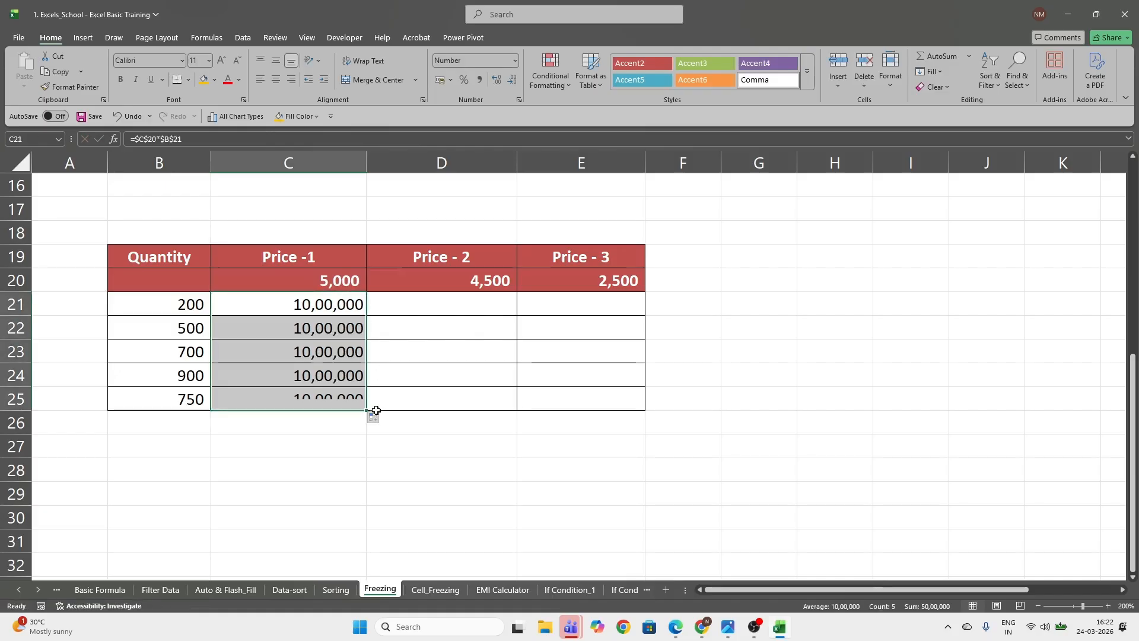
left_click(318, 308)
left_click(327, 399)
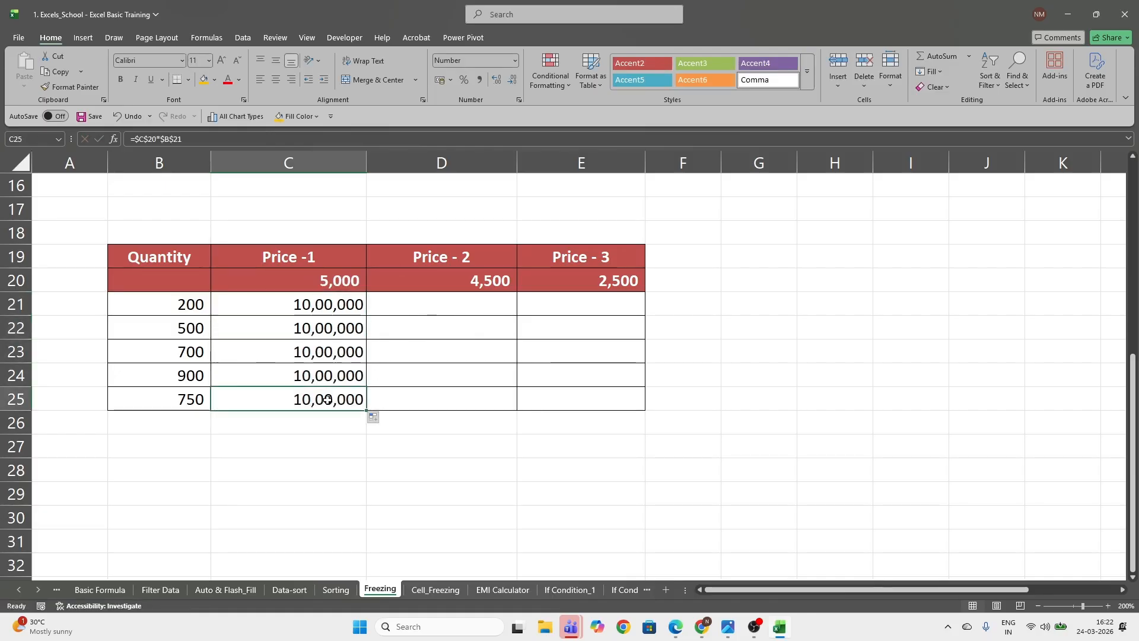
double_click(327, 399)
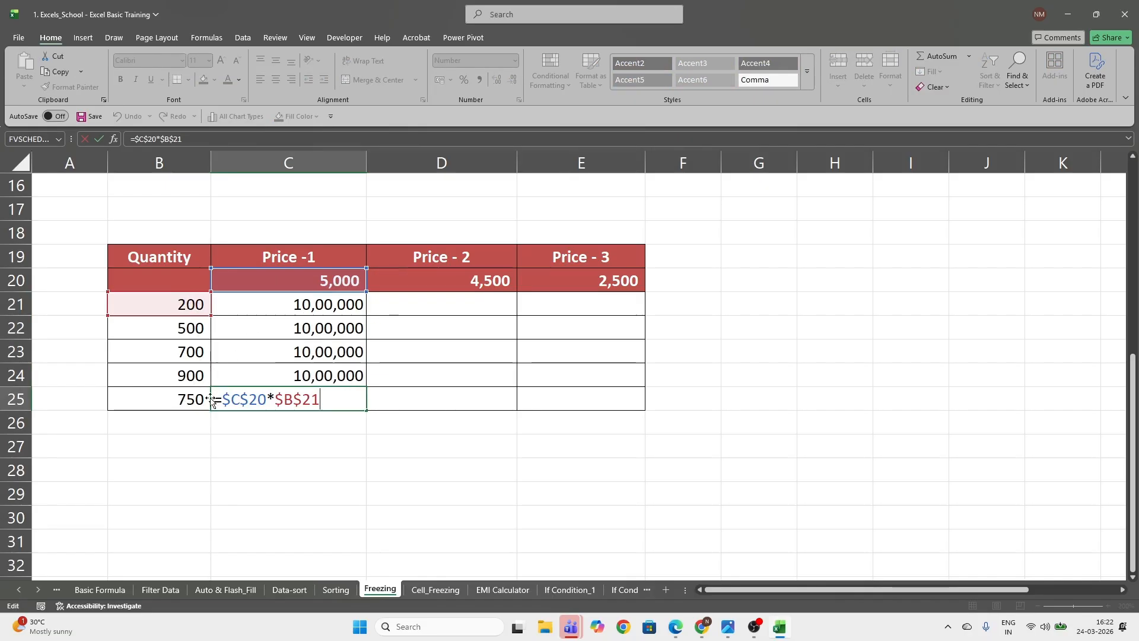
key("ctrl+Return")
Change the C21 formula to =C$20*$B21, locking only the row of the price and the column of the quantity
left_click(254, 306)
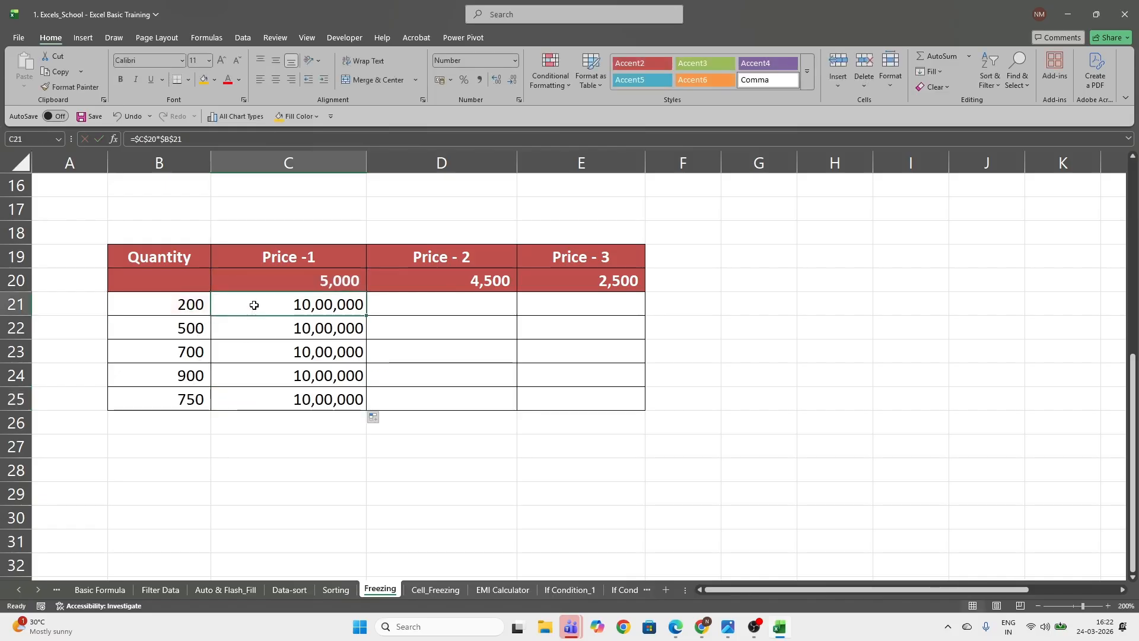
key("F2")
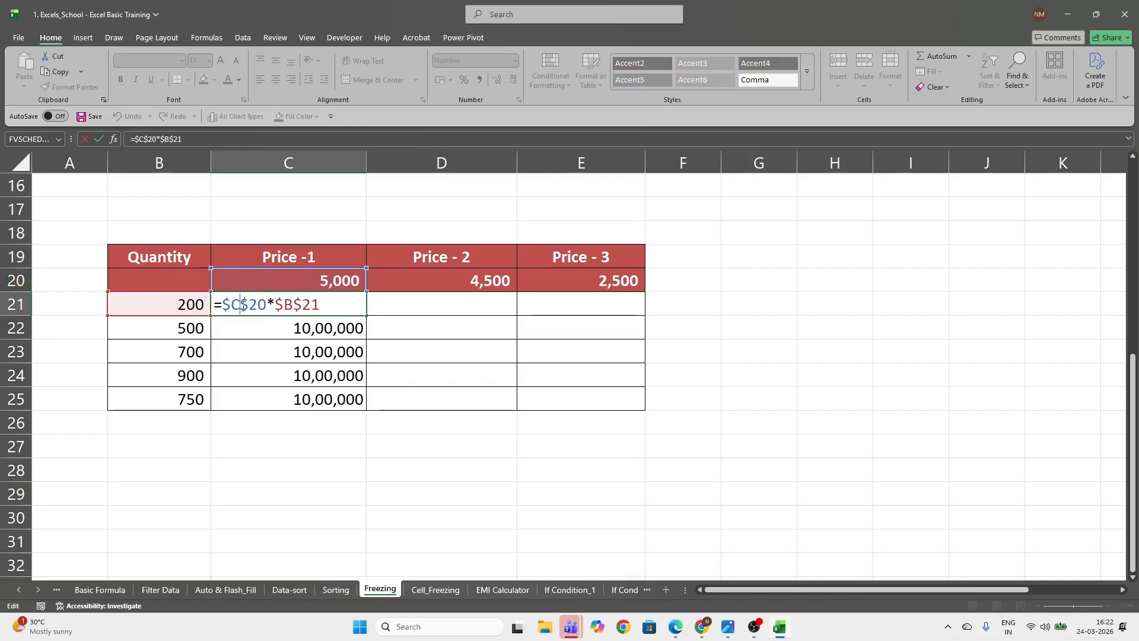
key("F4")
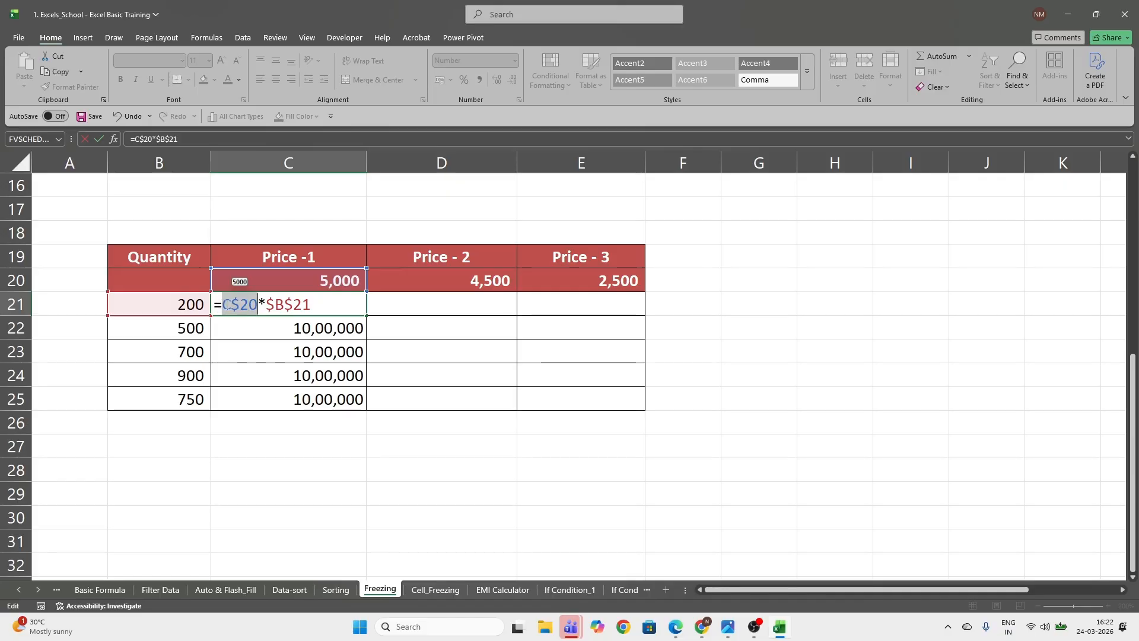
key("F4")
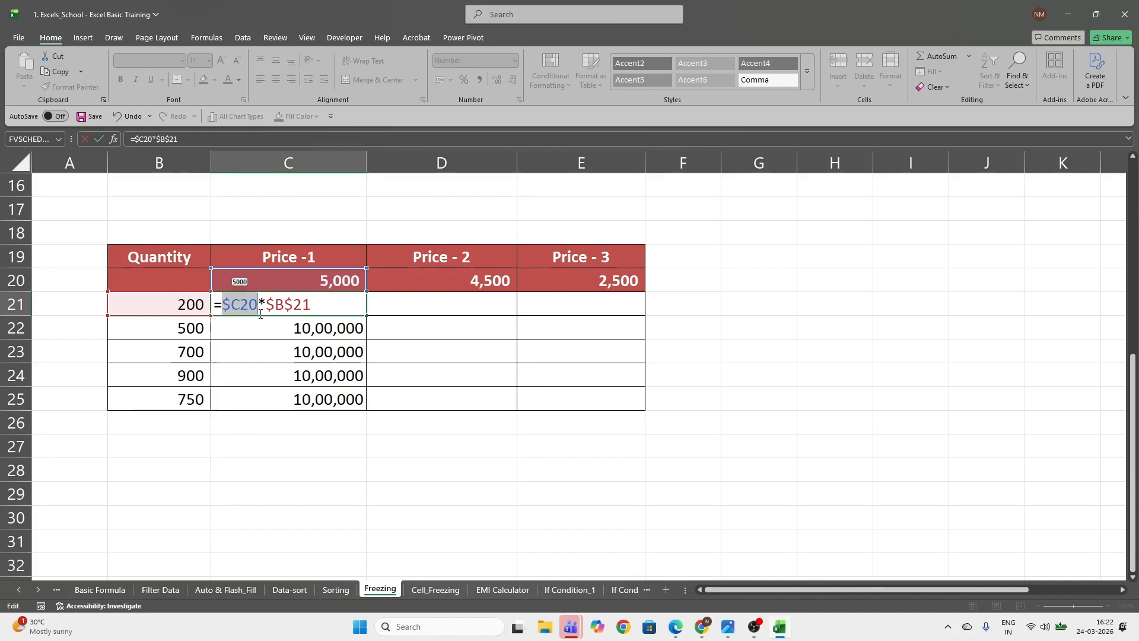
key("F4")
key("F4")
key("F4")
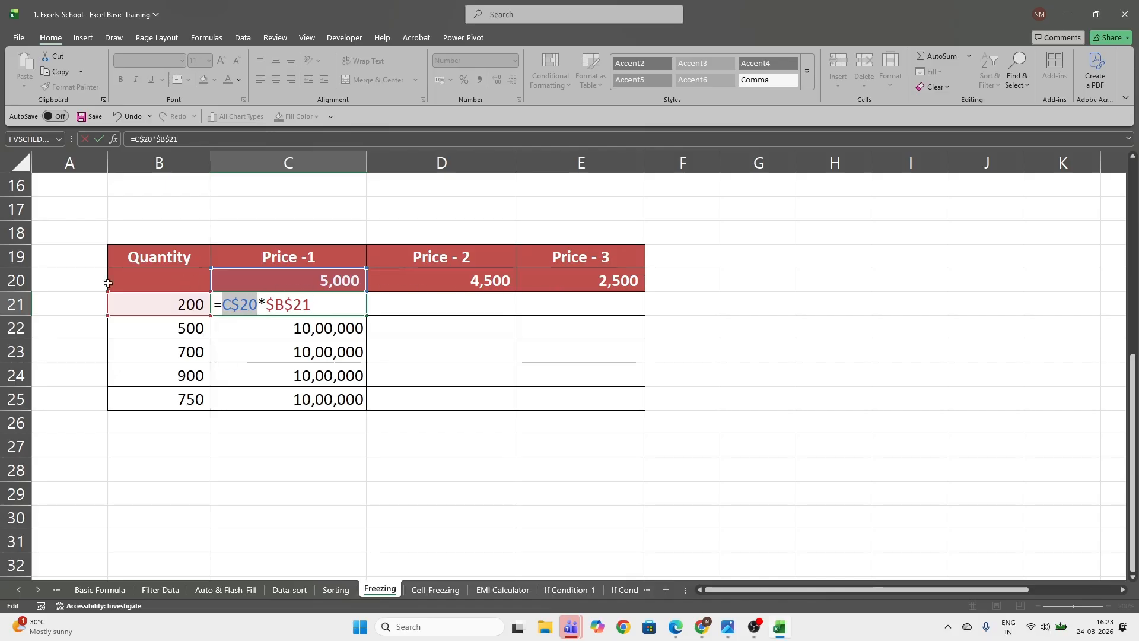
left_click(295, 304)
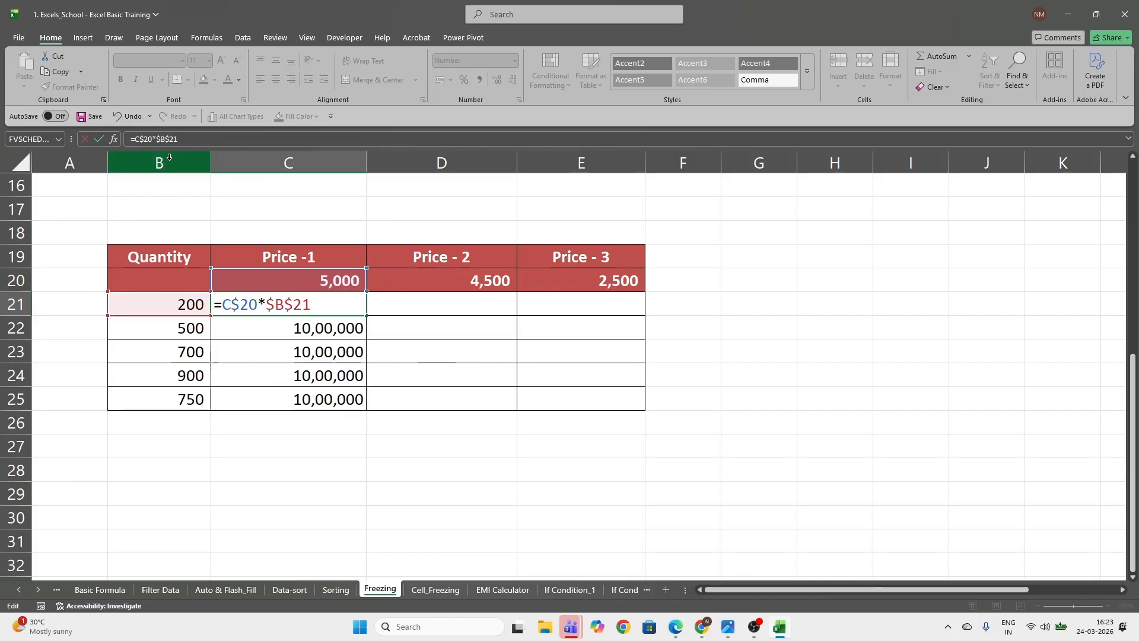
key("F4")
key("F4")
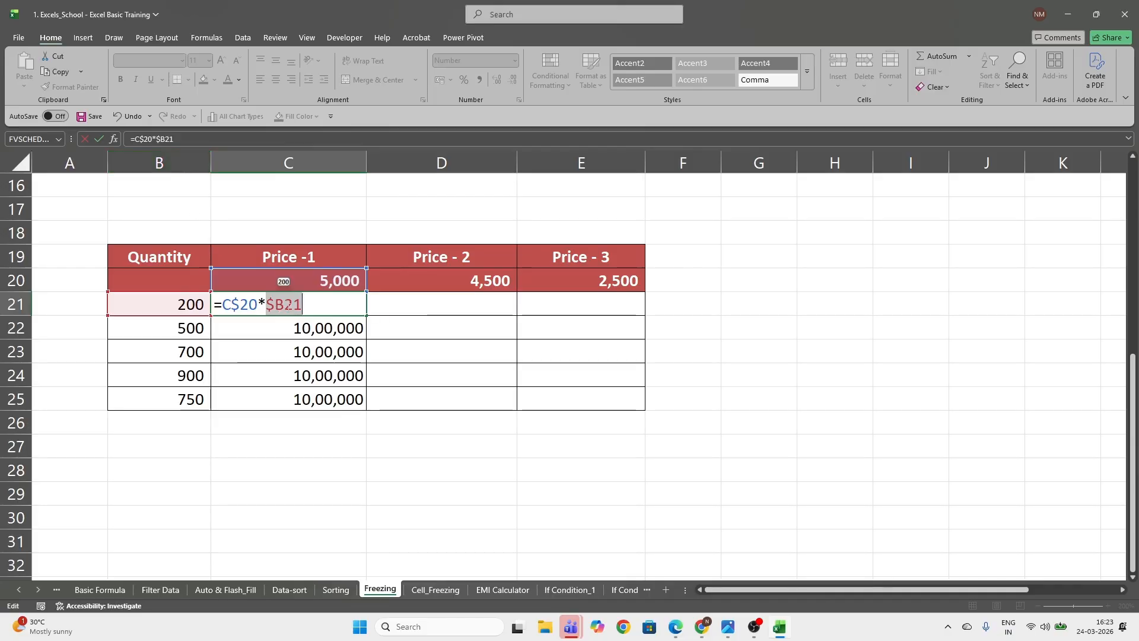
key("ctrl+Return")
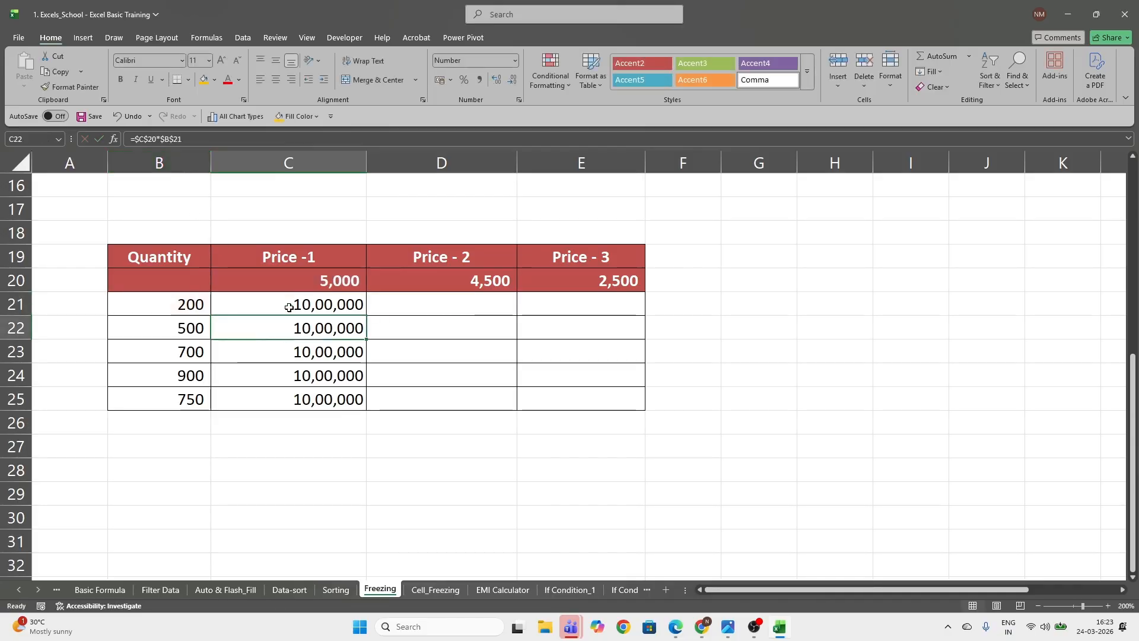
Copy the mixed-reference formula in C21 and paste it across C21:E25
key("ctrl+c")
key("shift+Right")
key("shift+Right")
key("shift+Down")
key("shift+Down")
key("shift+Down")
key("shift+Down")
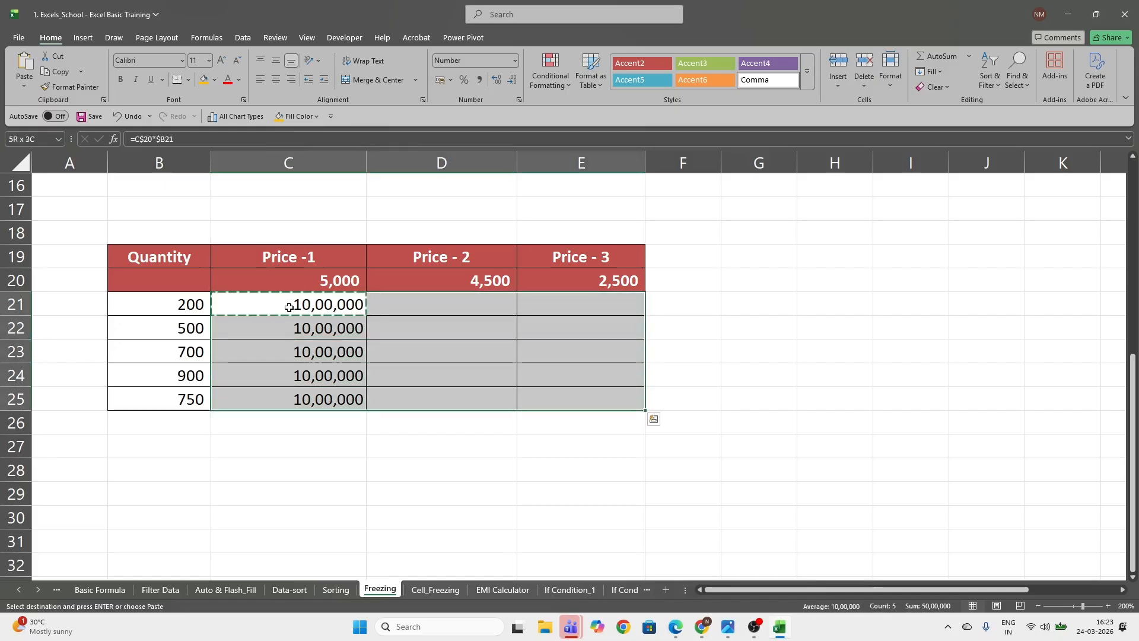
key("ctrl+v")
Check the mixed cell references in the E25 formula and compare them with those in C21
left_click(620, 396)
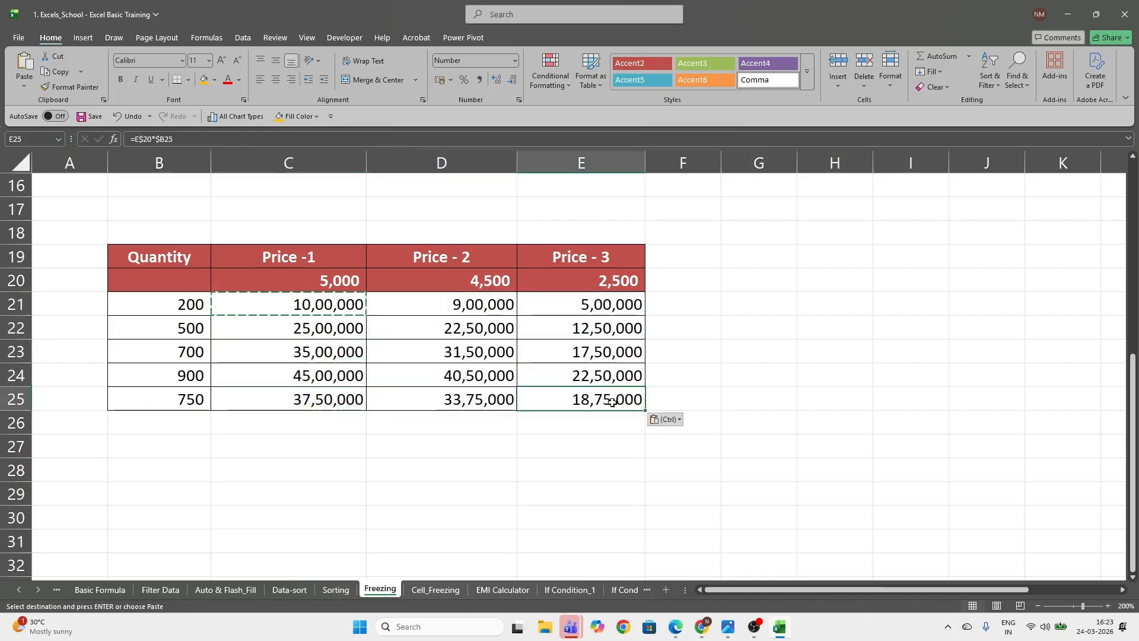
double_click(613, 402)
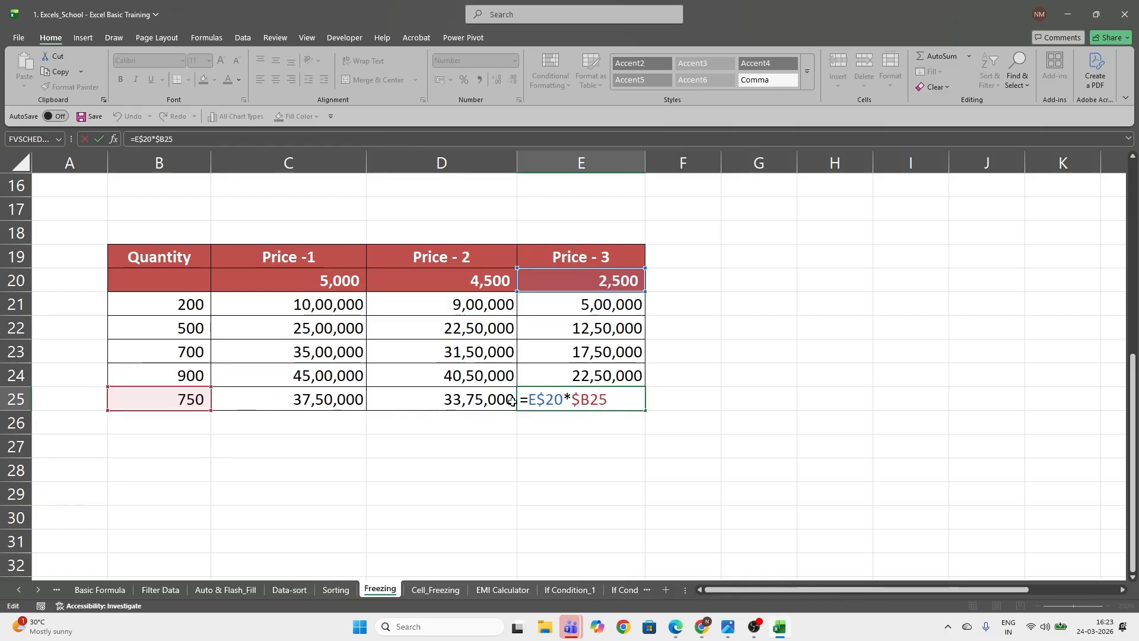
key("ctrl+Return")
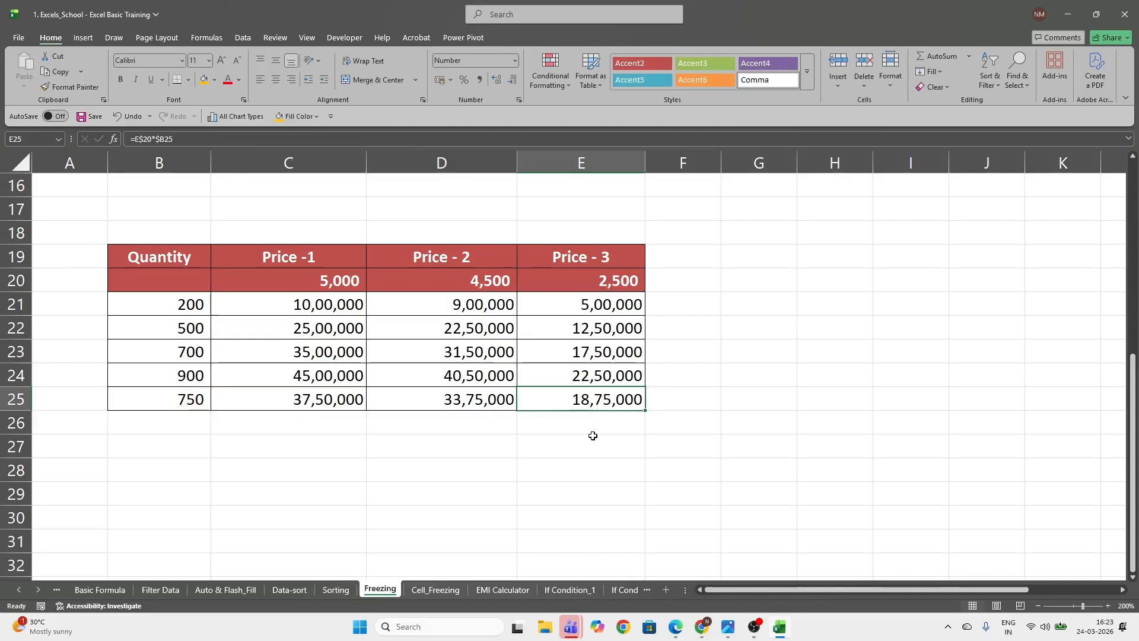
left_click(258, 306)
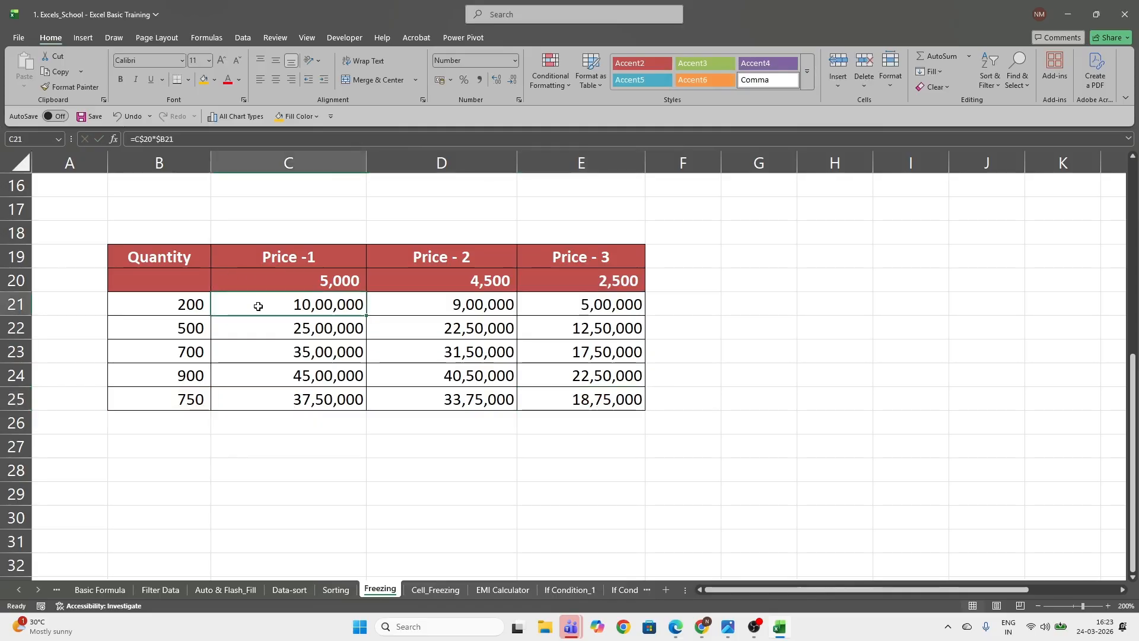
double_click(258, 306)
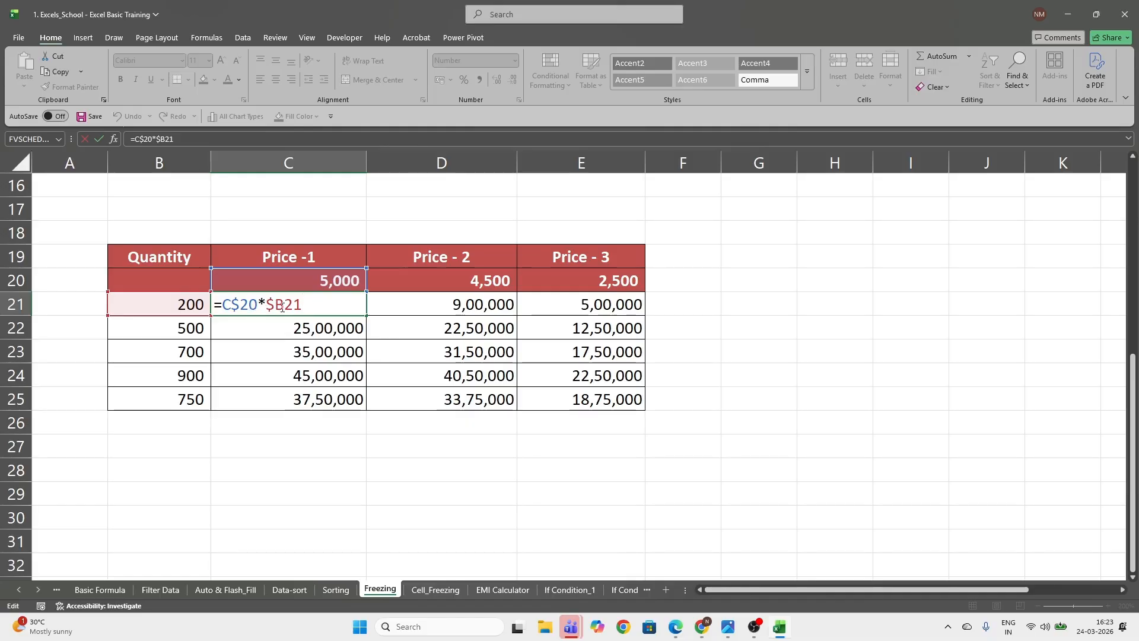
key("Escape")
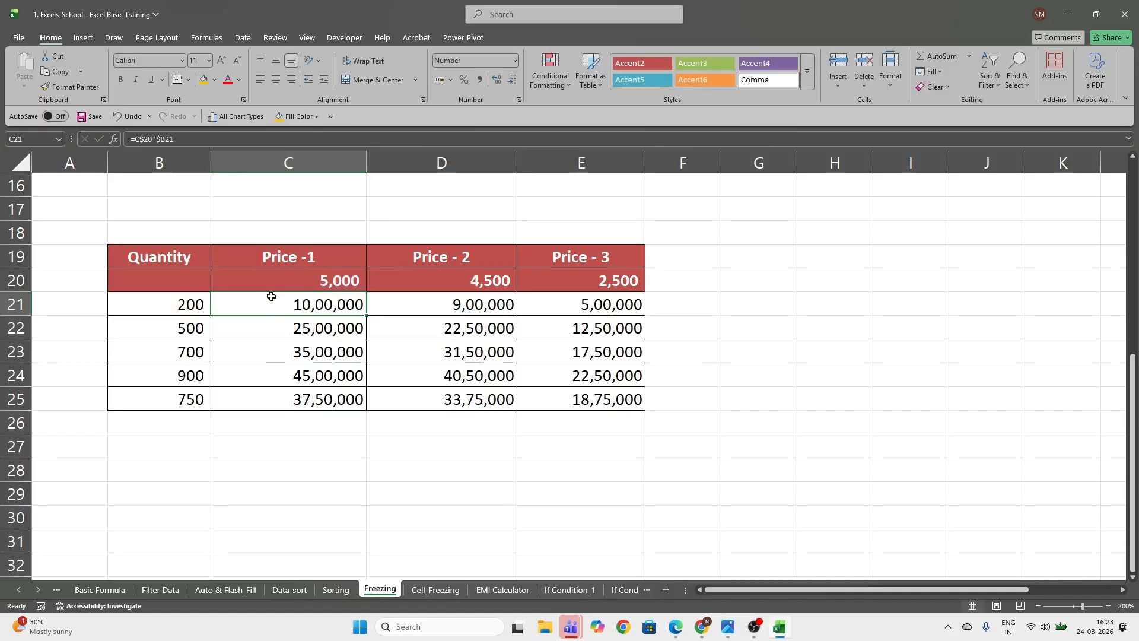
double_click(275, 306)
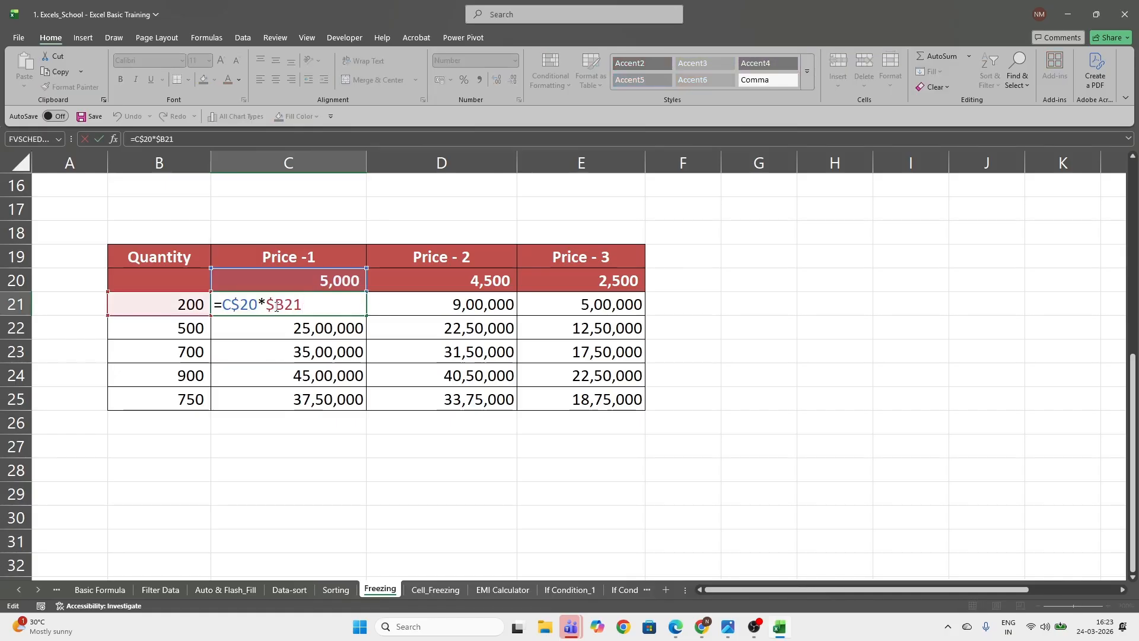
key("Escape")
Fill the C21 formula across to E21 again and compare the D21 and E21 formulas with the prices in row 20
left_click(16, 278)
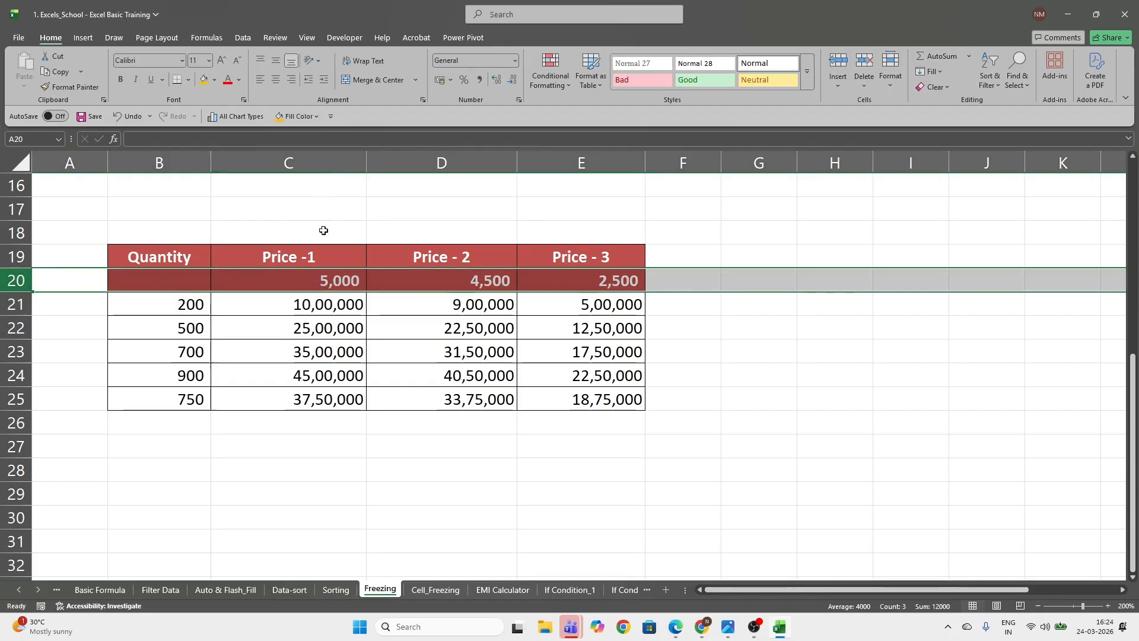
left_click(287, 309)
left_click_drag(366, 315, 591, 315)
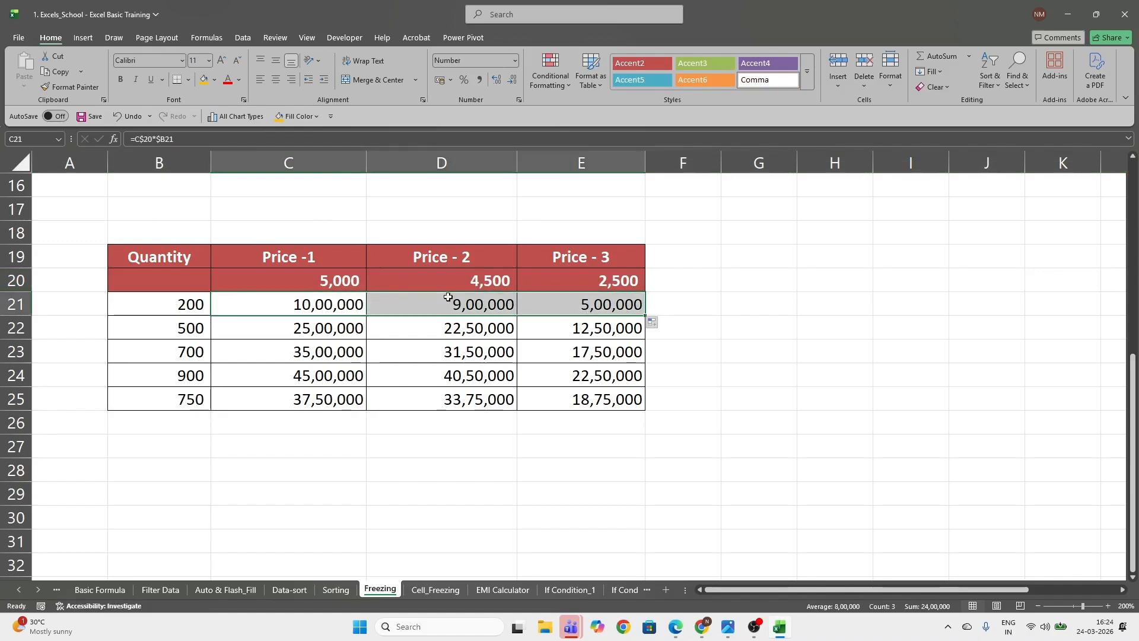
left_click(477, 301)
left_click(565, 301)
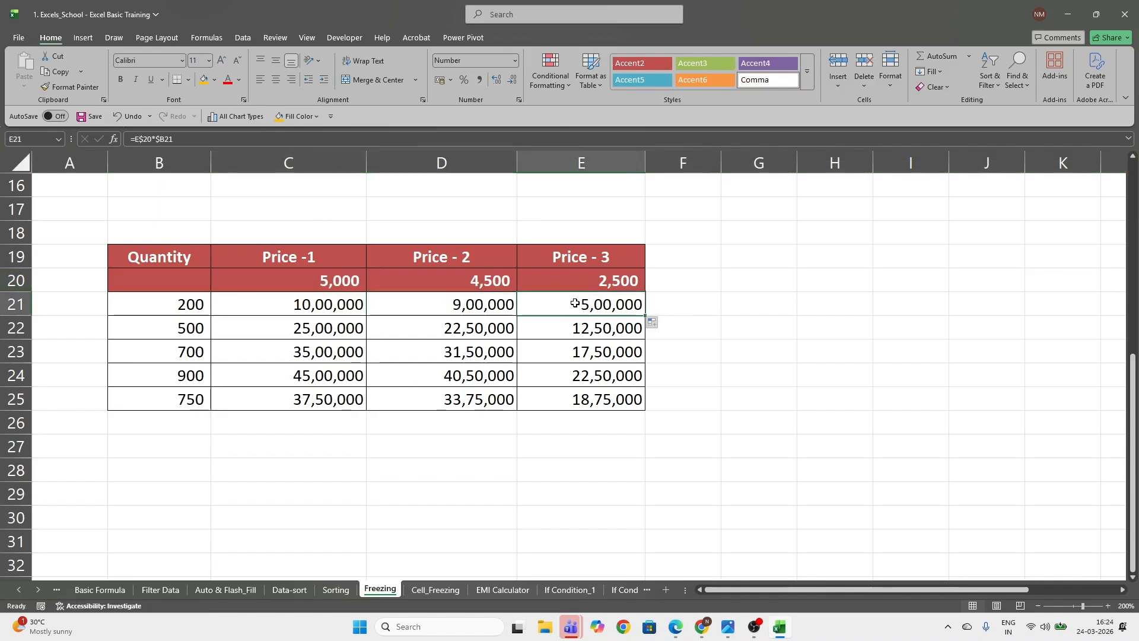
left_click(5, 284)
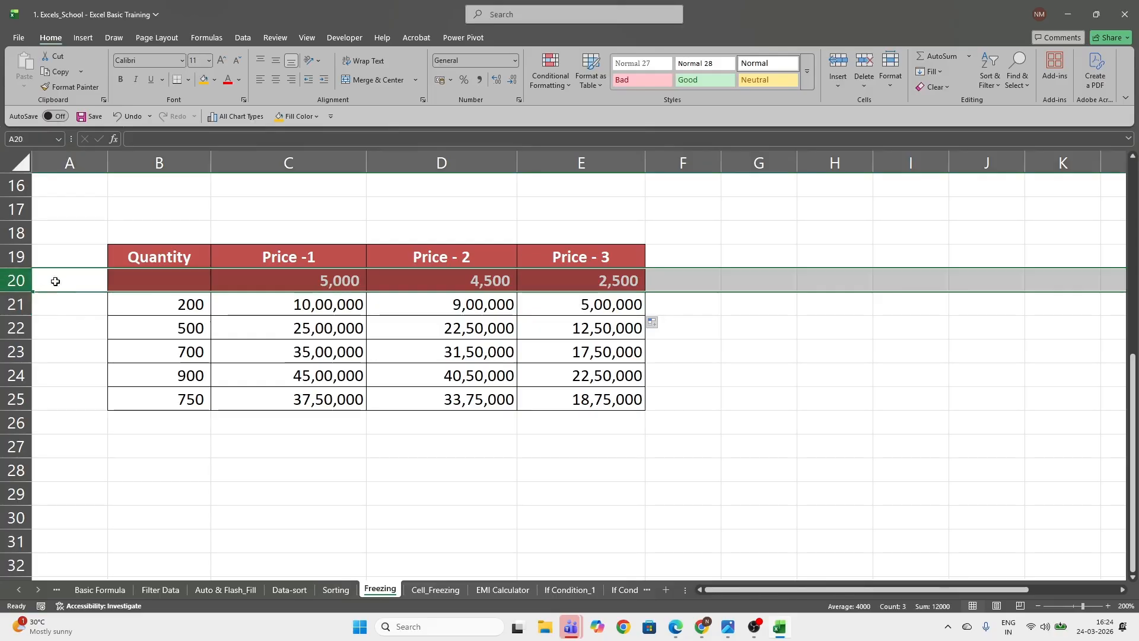
left_click(342, 281)
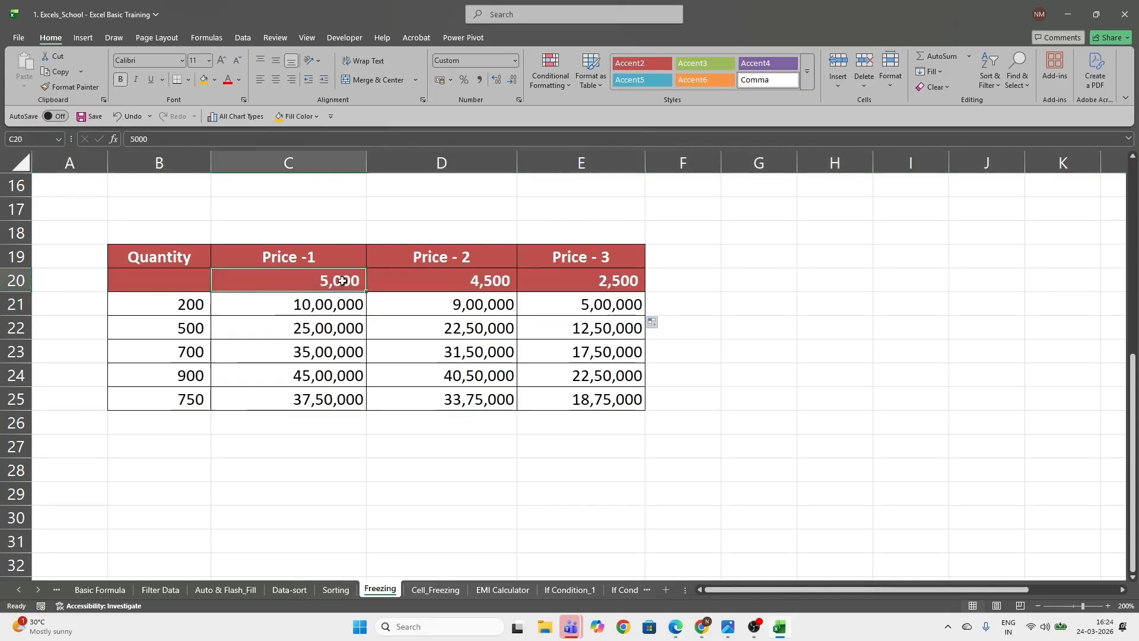
Review the price row 20 and the quantity column B against the calculated range C21:E25
left_click(3, 280)
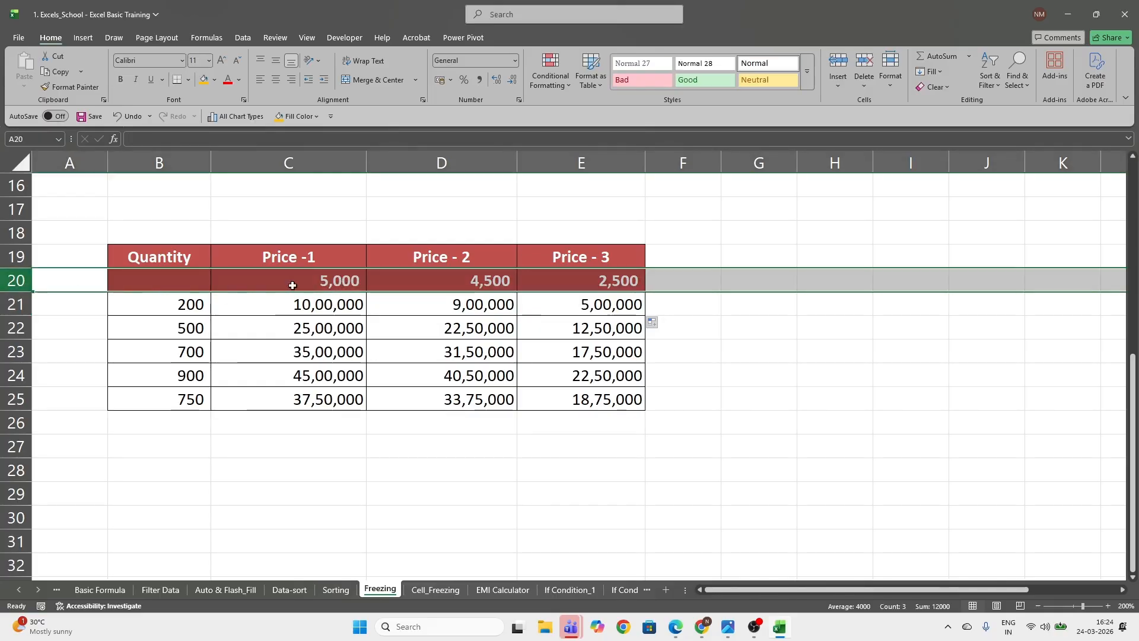
left_click(166, 154)
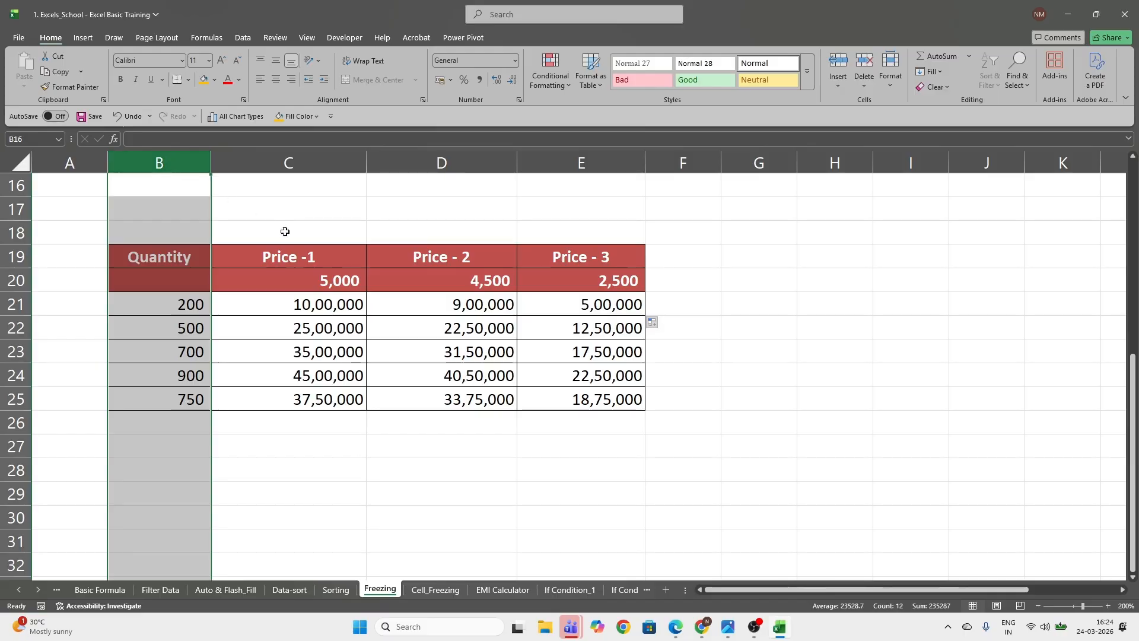
left_click(301, 306)
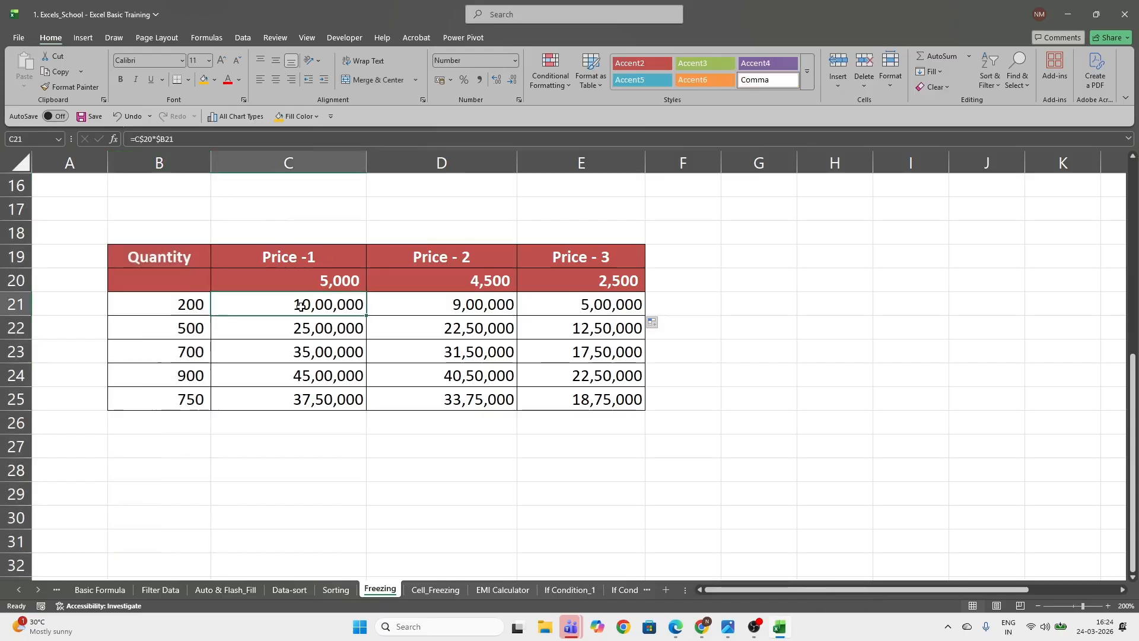
left_click_drag(301, 307, 584, 403)
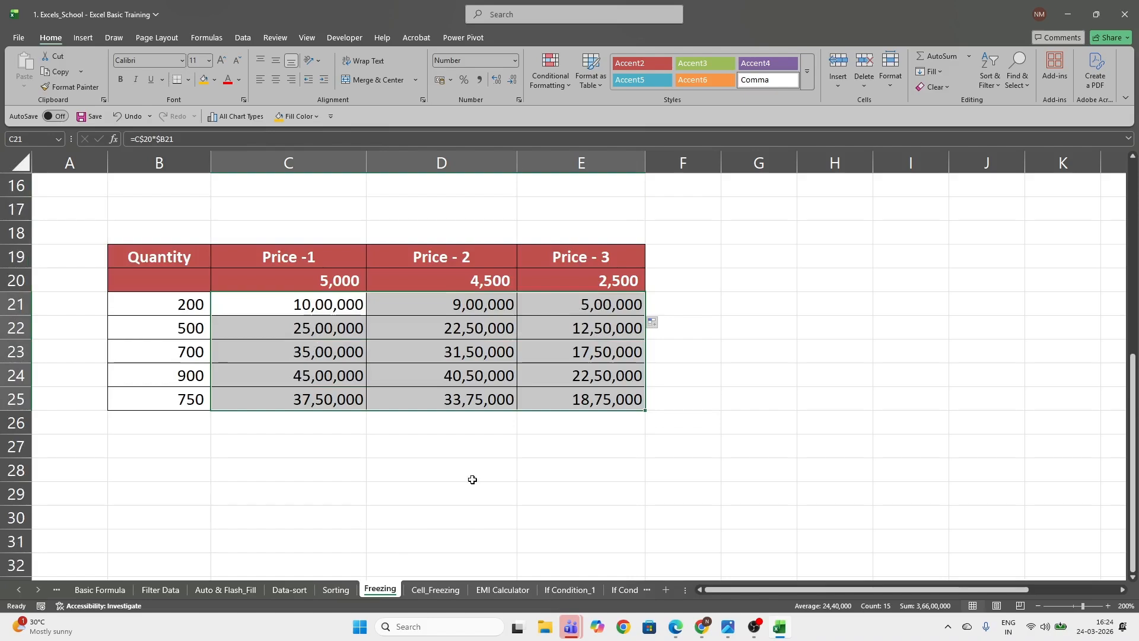
Open the Cell_Freezing sheet and review the number of students and the three revenue-per-student values in the Swimming Lessons table
left_click(439, 591)
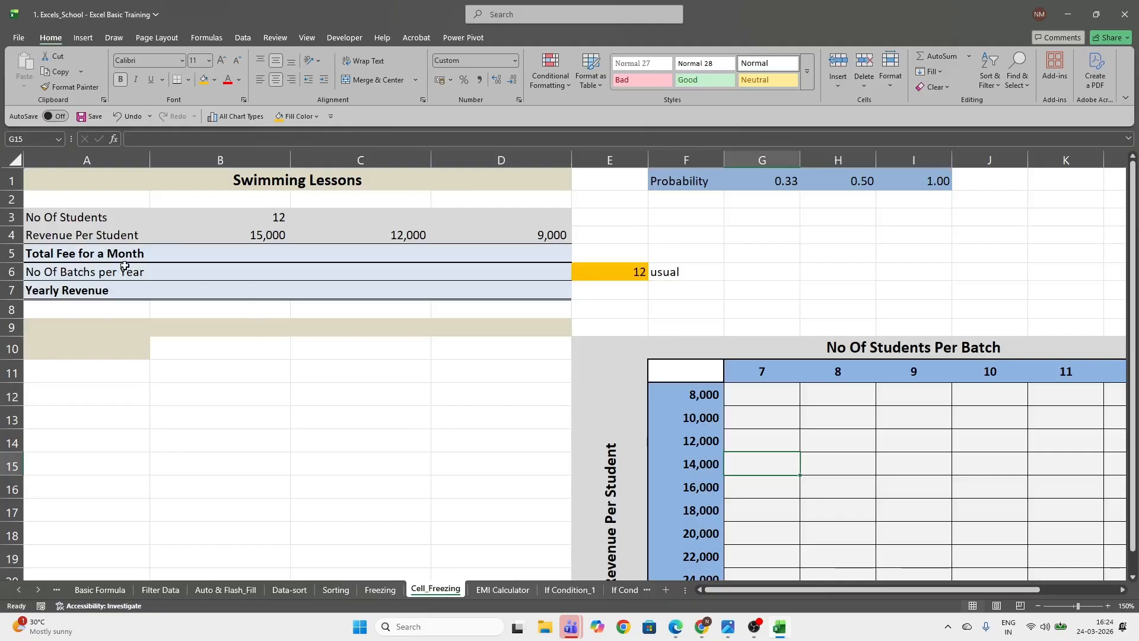
left_click(223, 186)
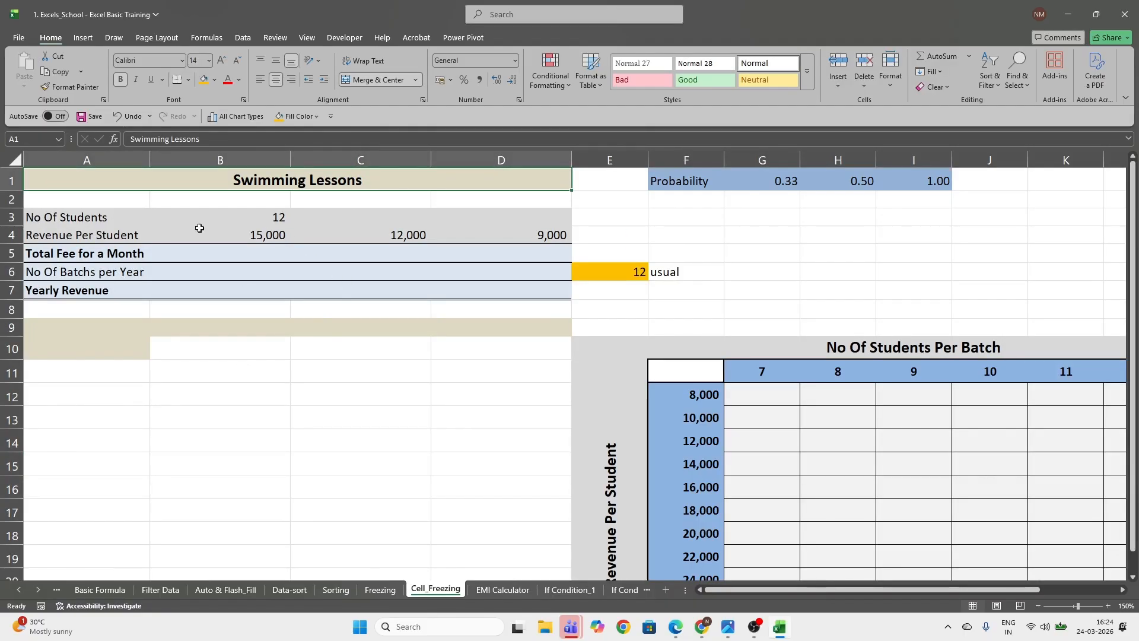
left_click(43, 217)
left_click(273, 223)
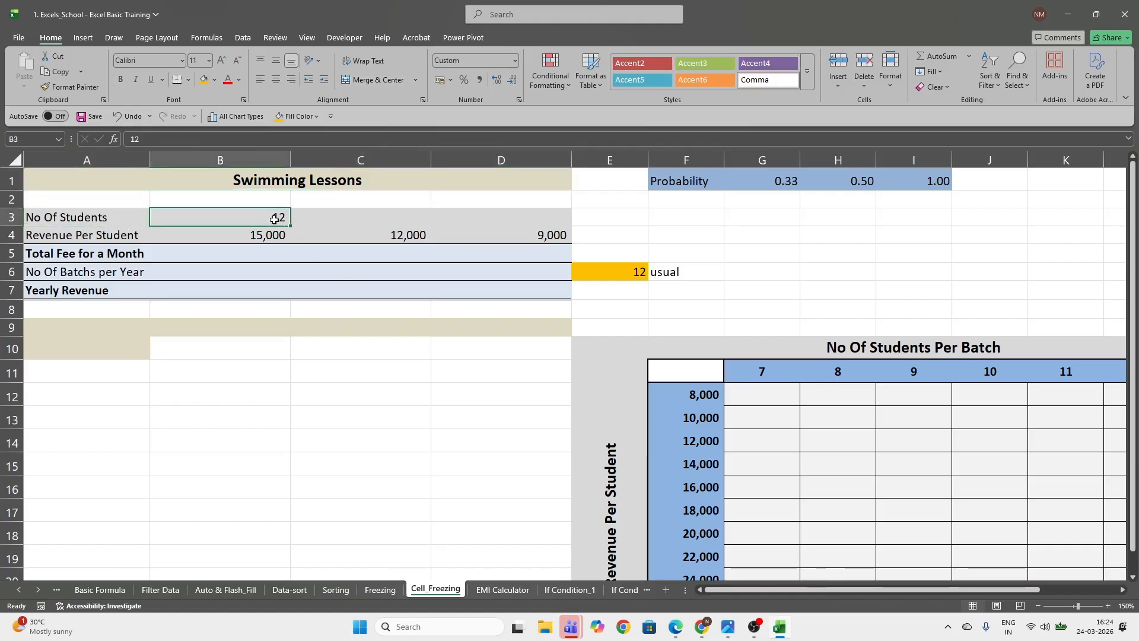
left_click(64, 236)
left_click(273, 235)
left_click(388, 235)
left_click(549, 236)
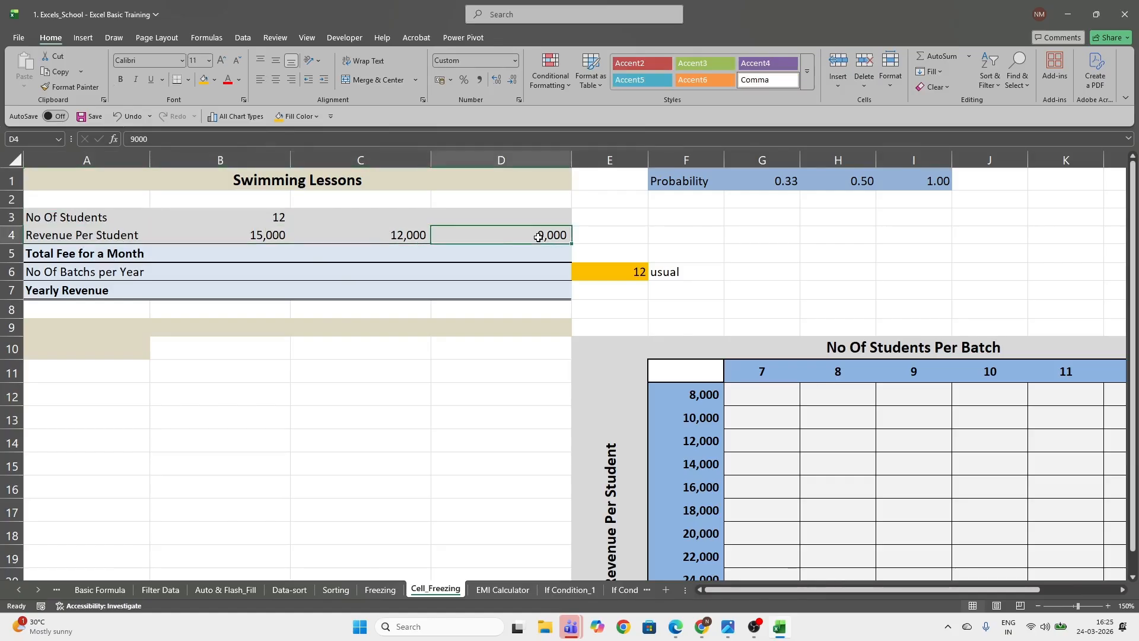
left_click(283, 233)
left_click(417, 238)
left_click(546, 235)
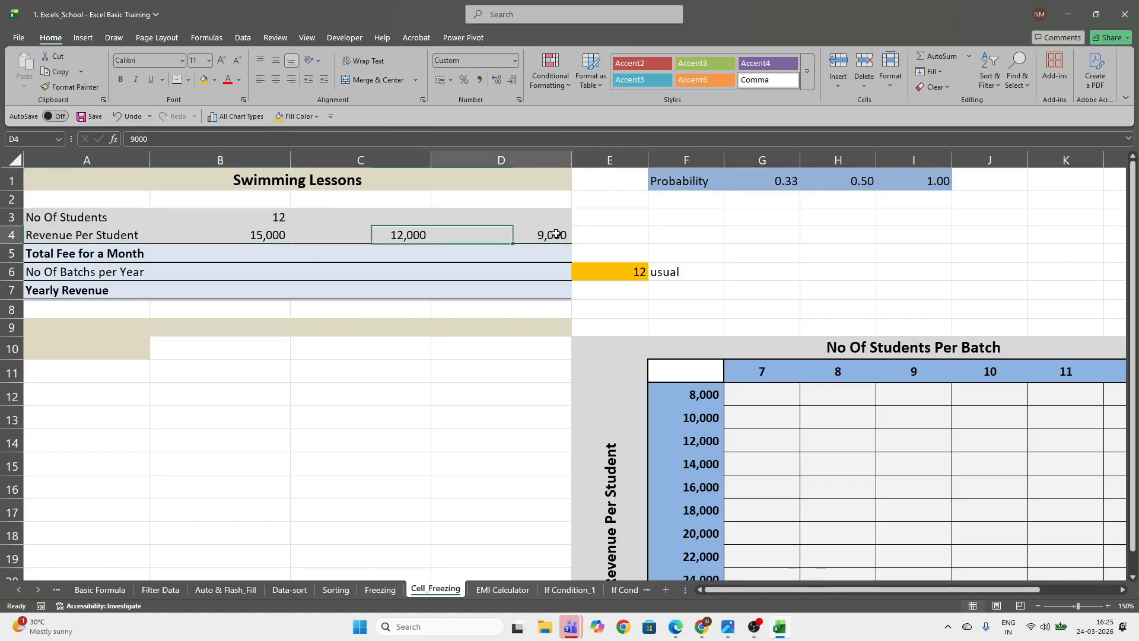
Enter the formula =B4*$B$3 in B5 for the total monthly fee, locking the number of students as an absolute reference
left_click(255, 251)
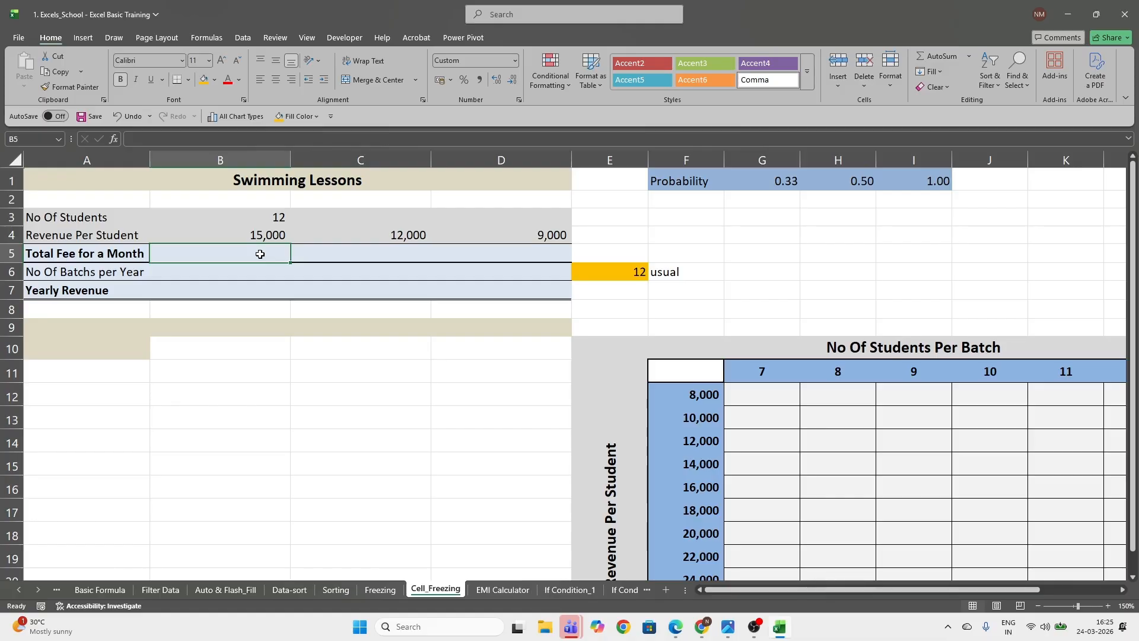
type("=")
key("Up")
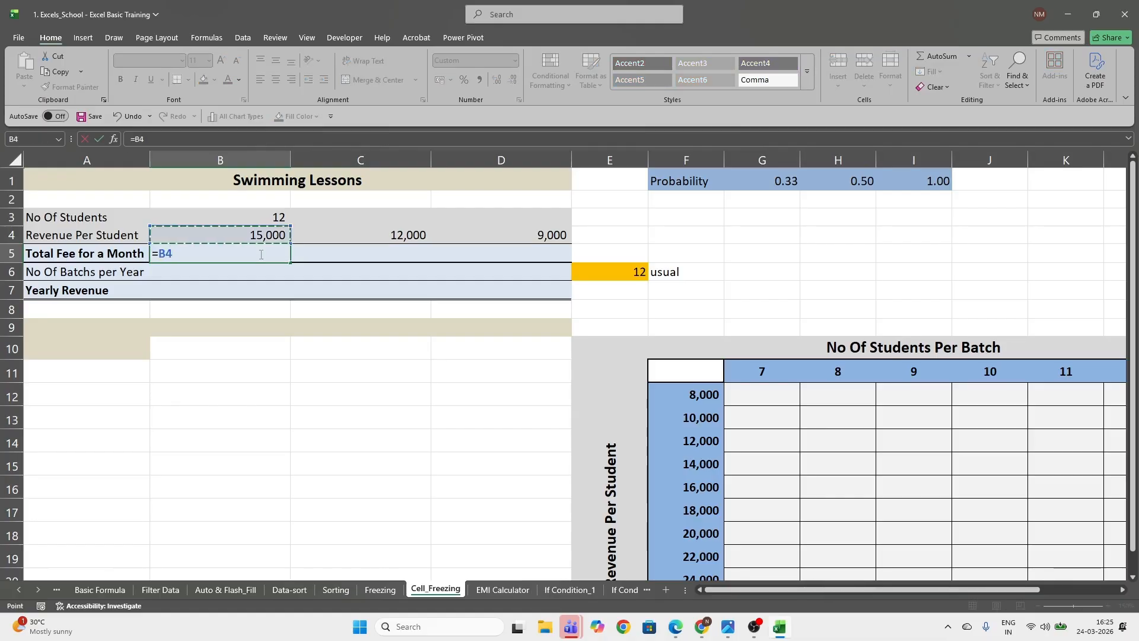
type("*")
key("Up")
key("Up")
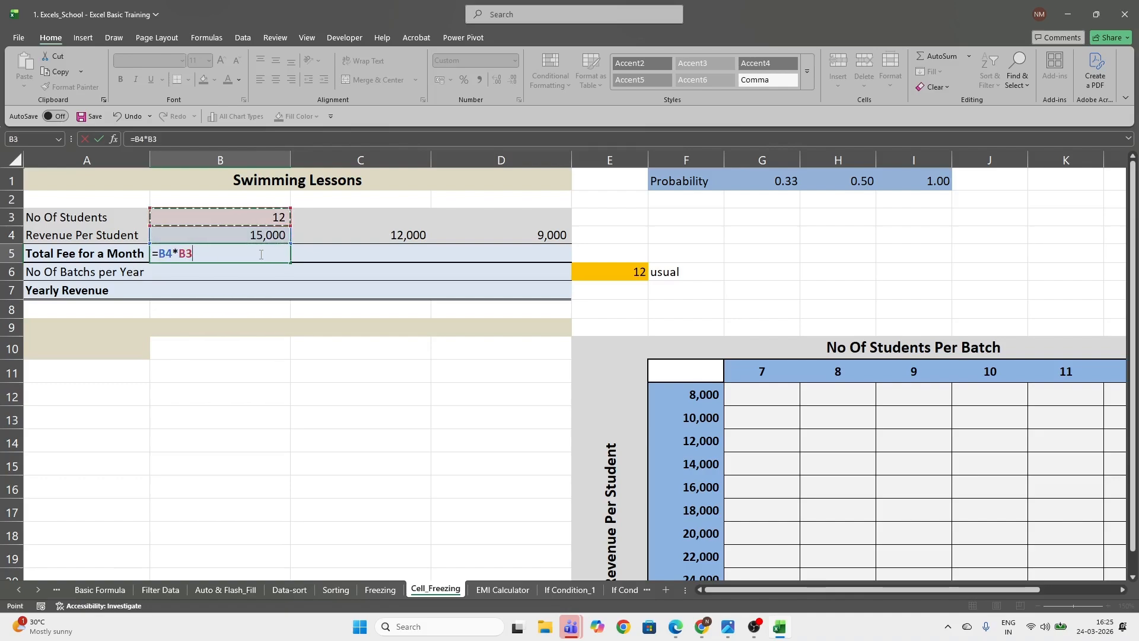
key("F4")
key("Return")
Copy the total monthly fee formula from B5 across to D5
left_click(260, 254)
key("ctrl+c")
key("shift+Right")
key("shift+Right")
key("ctrl+v")
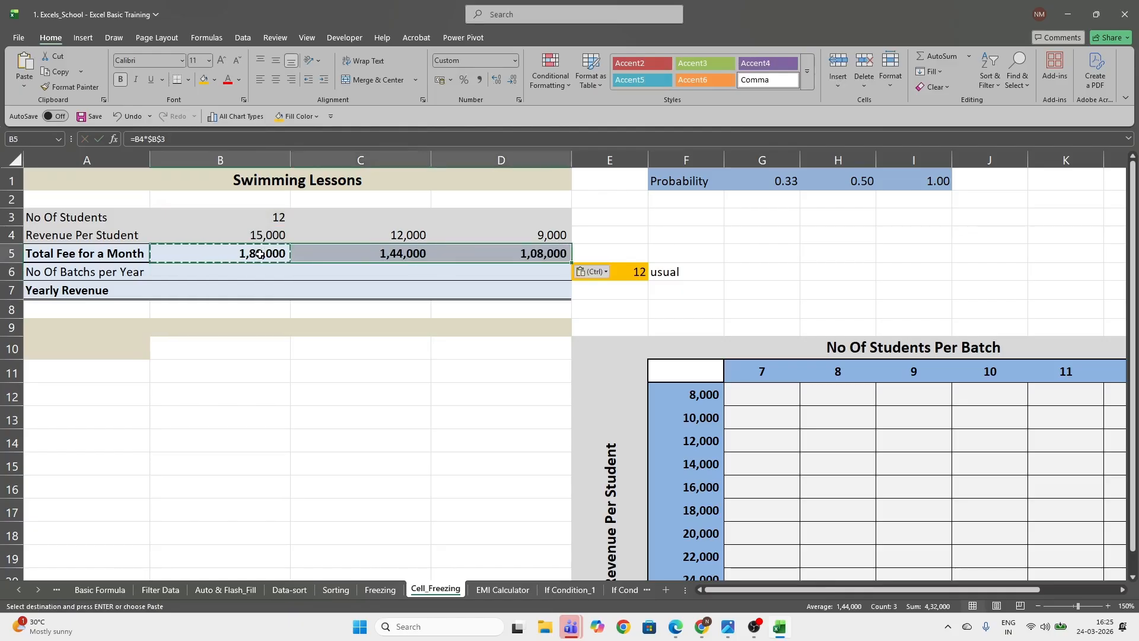
key("Escape")
Check the cell references in the D5 and B5 total fee formulas
key("Right")
key("Right")
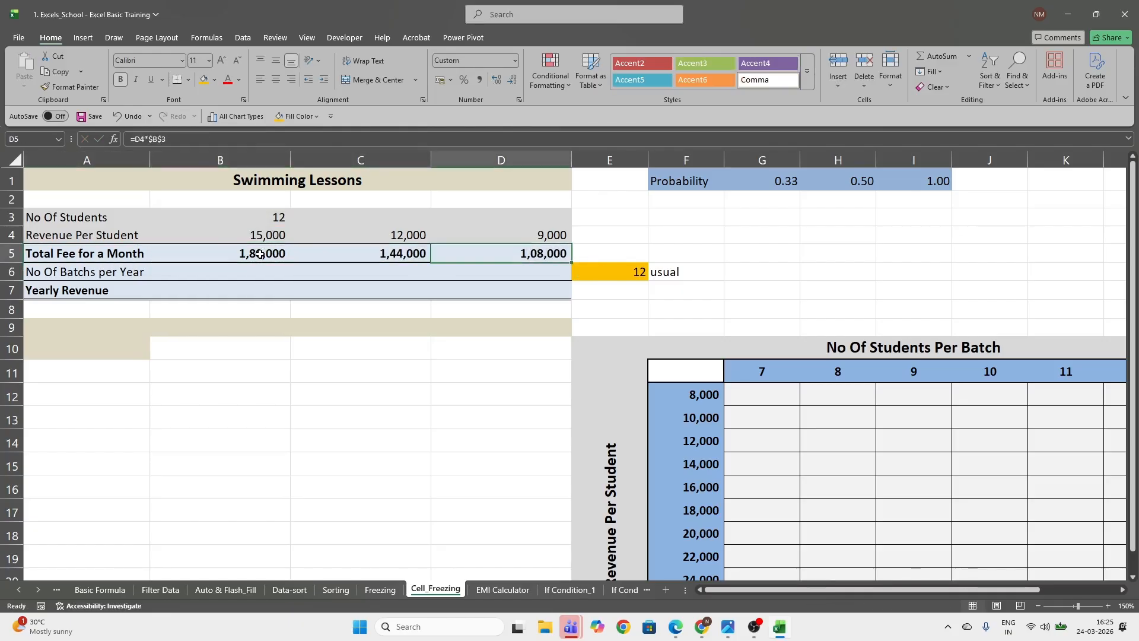
key("F2")
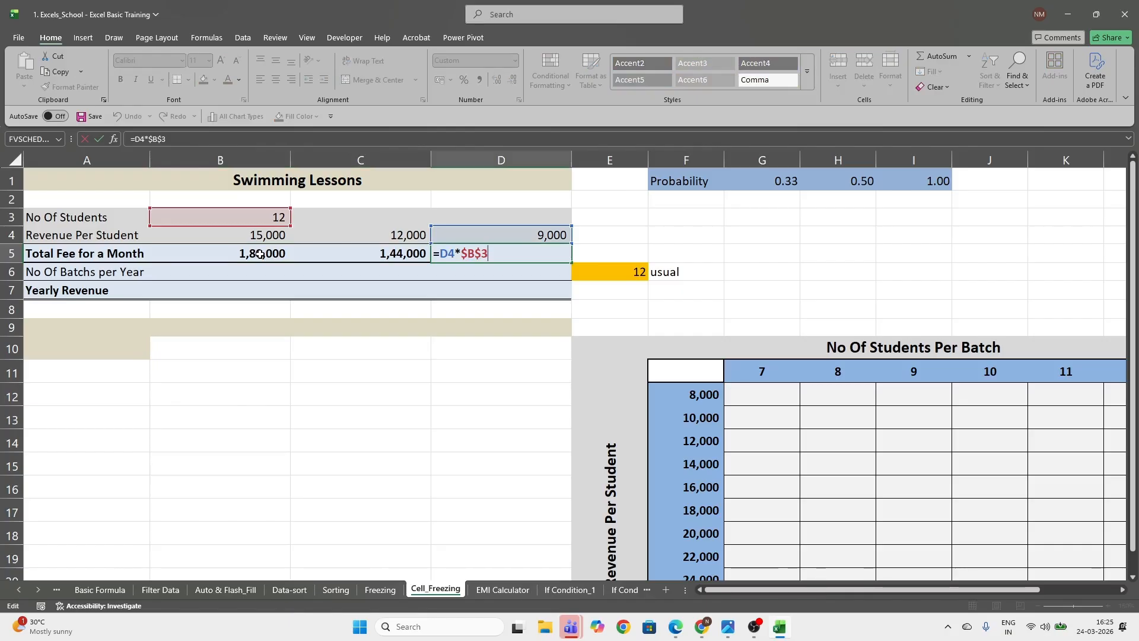
key("Escape")
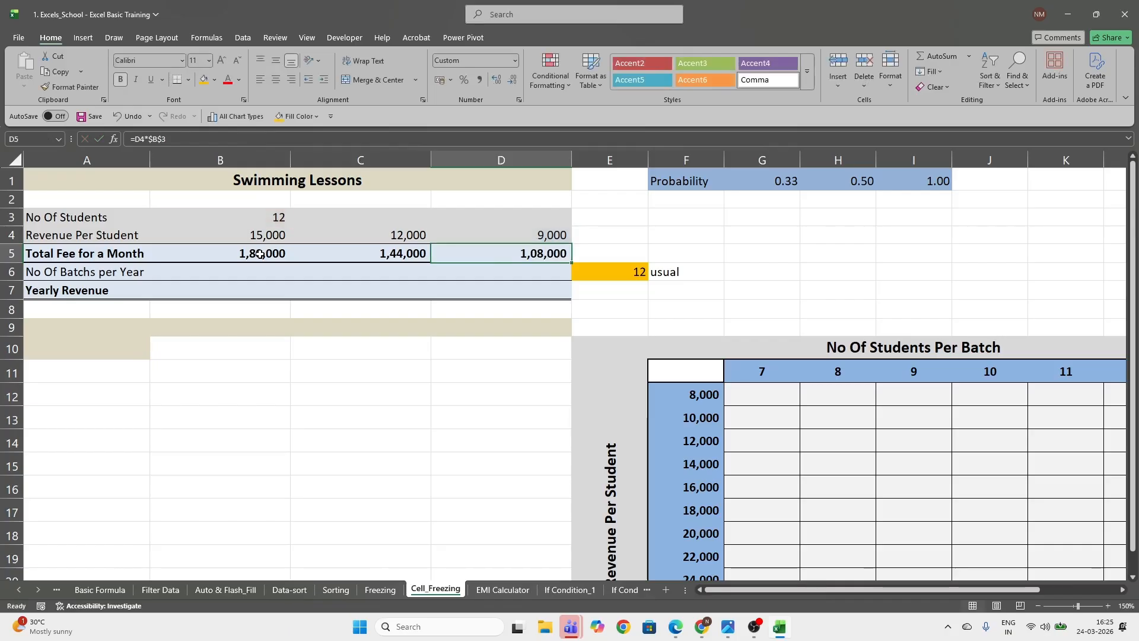
left_click(262, 273)
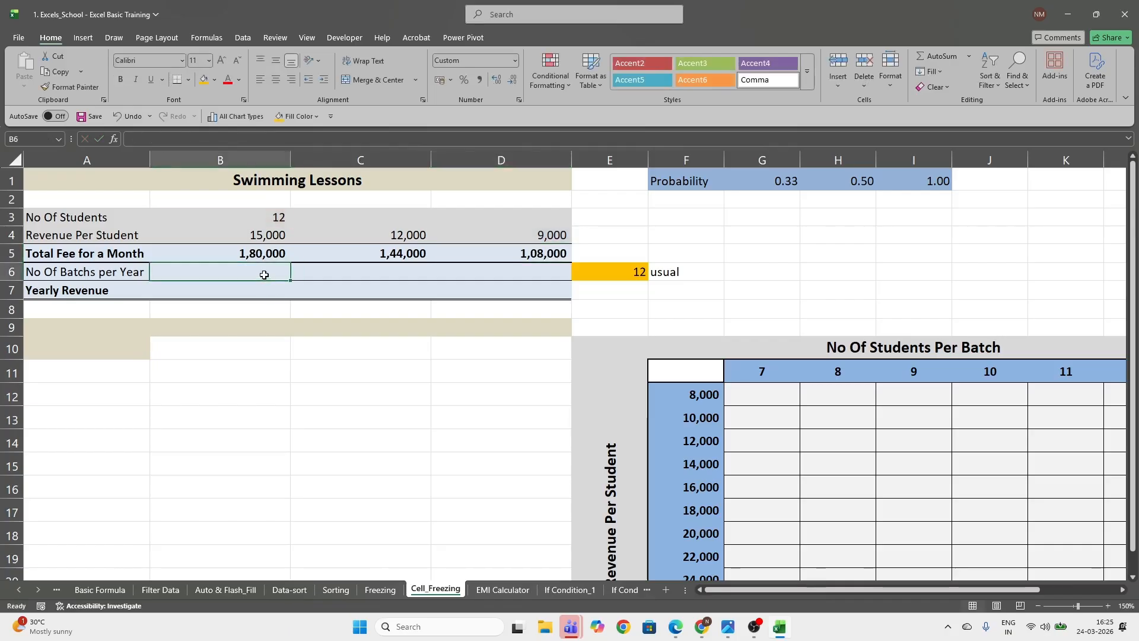
left_click_drag(252, 254, 518, 254)
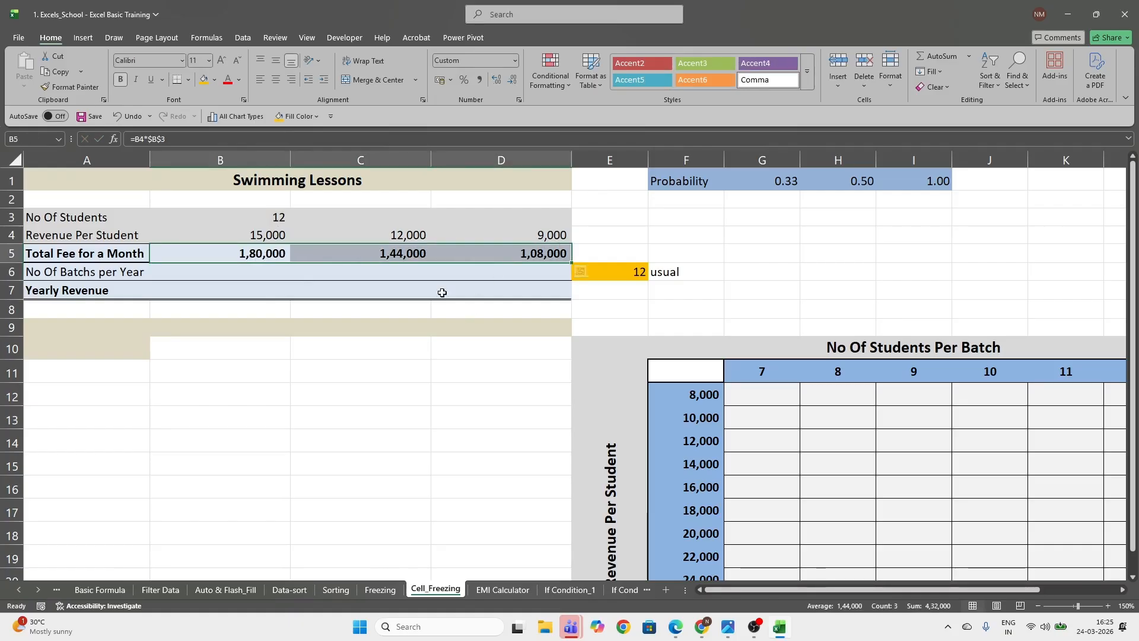
left_click(525, 254)
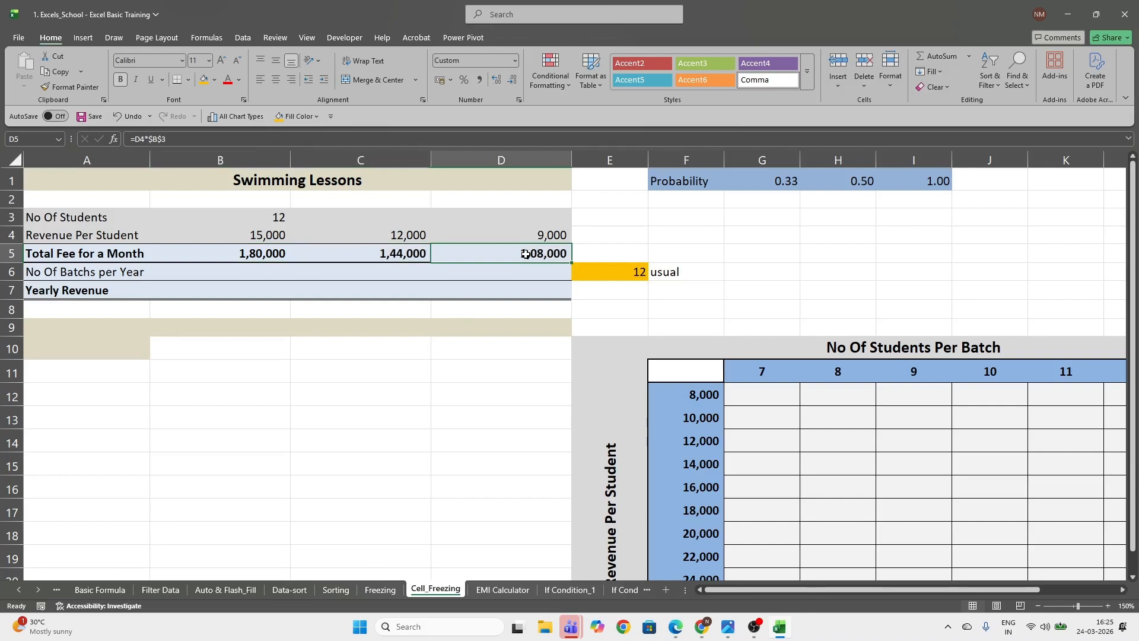
double_click(267, 252)
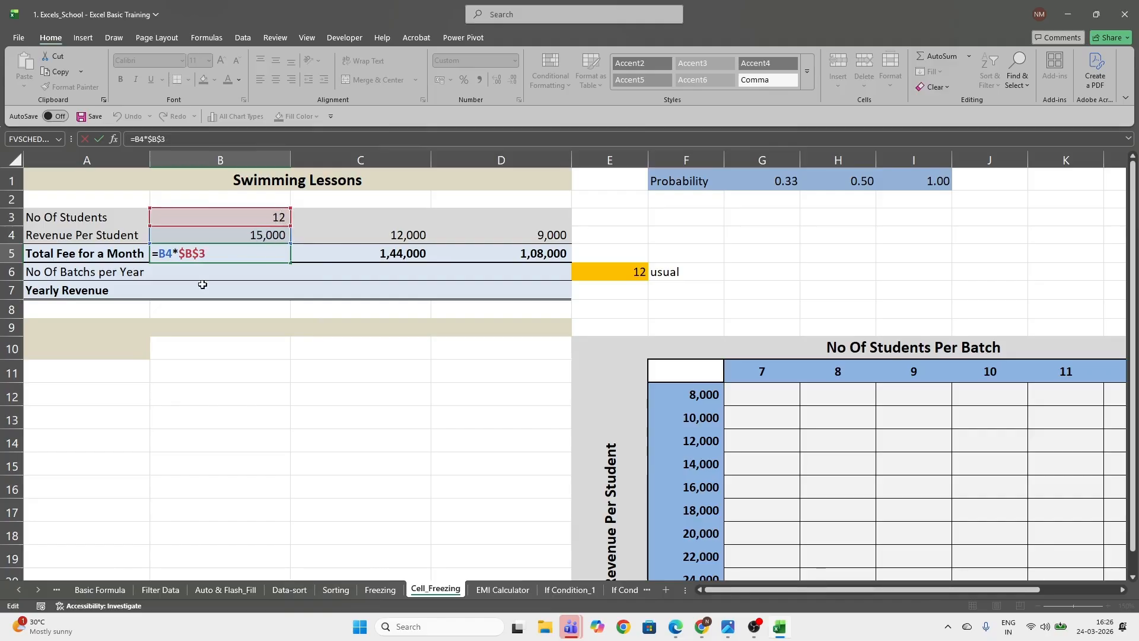
key("ctrl+Return")
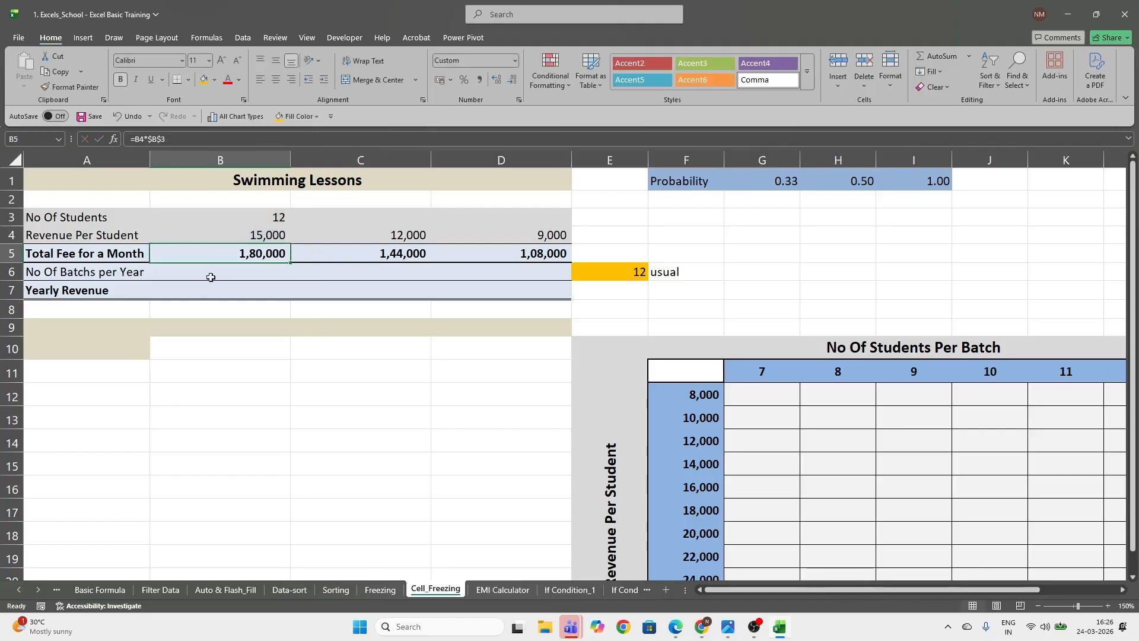
Set the sheet's magnification to 200%
left_click(307, 38)
left_click(422, 68)
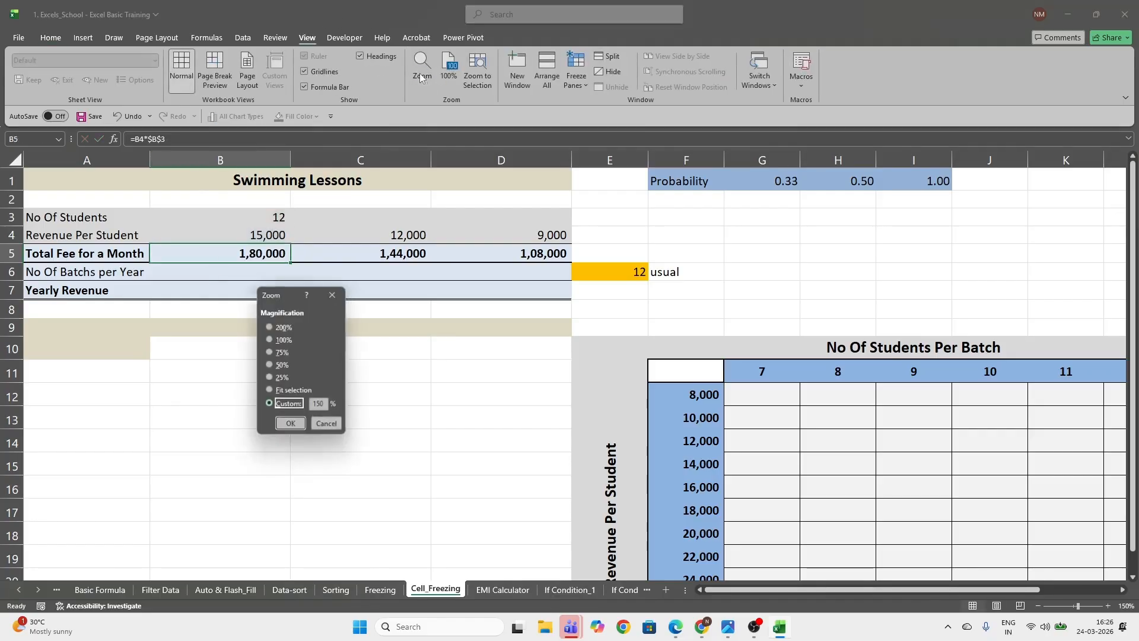
left_click(276, 327)
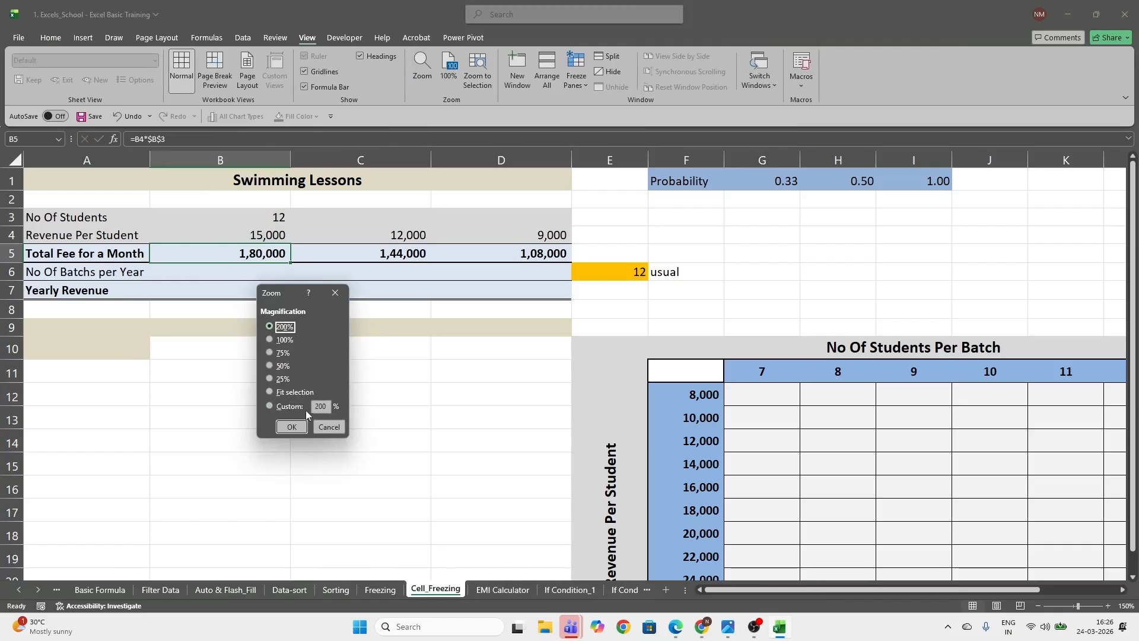
left_click(291, 426)
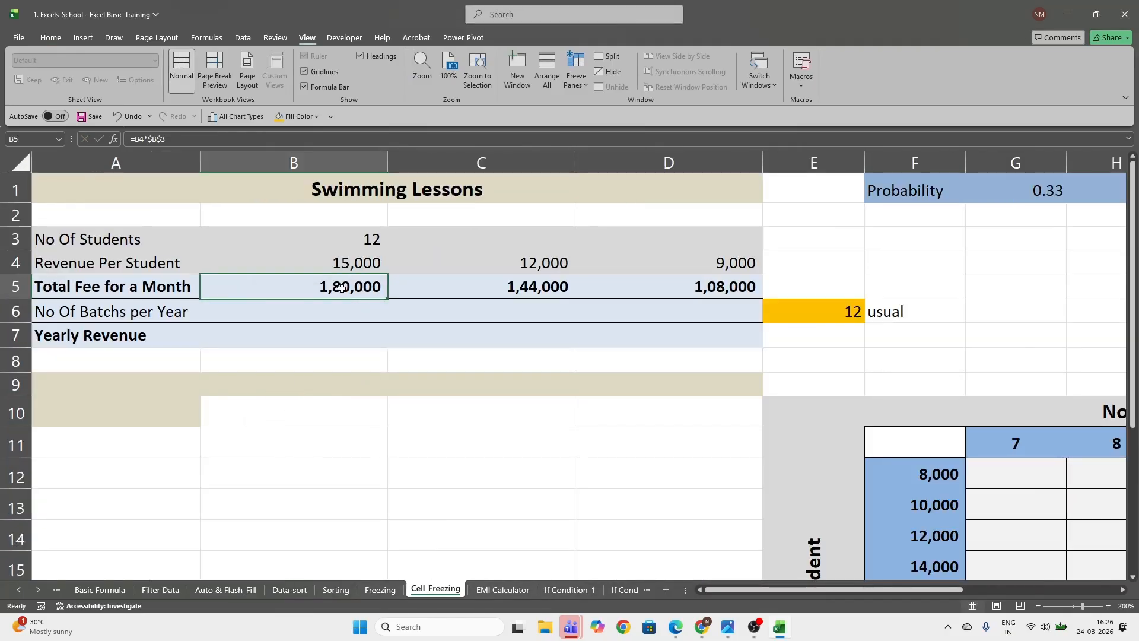
Cycle the B3 reference in the B5 formula through its mixed and relative forms and back to $B$3
double_click(341, 289)
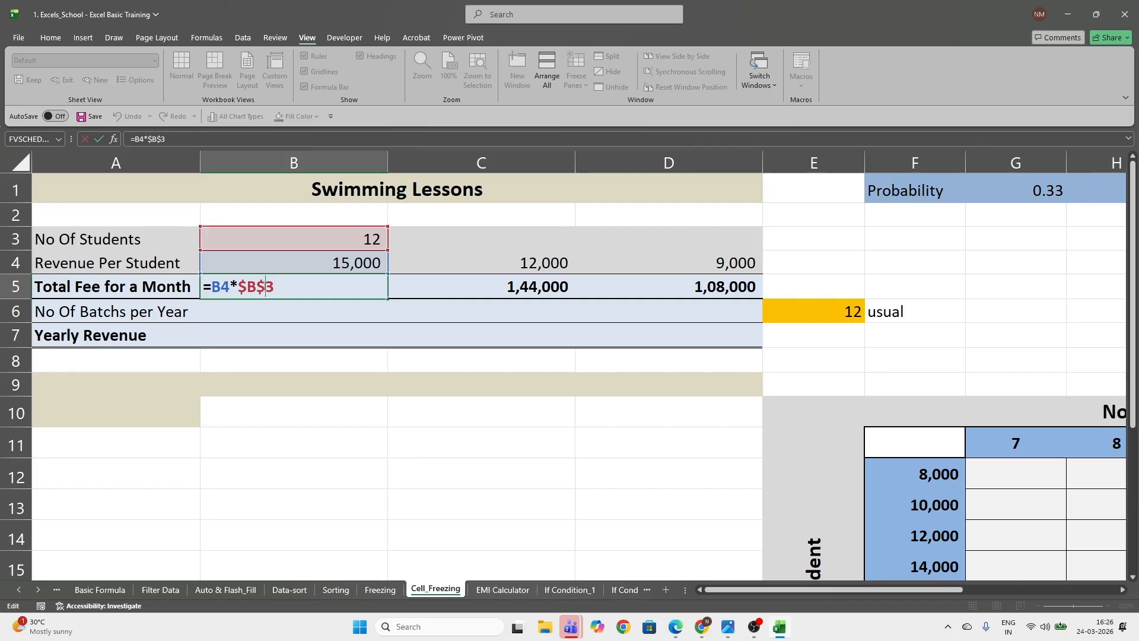
key("F4")
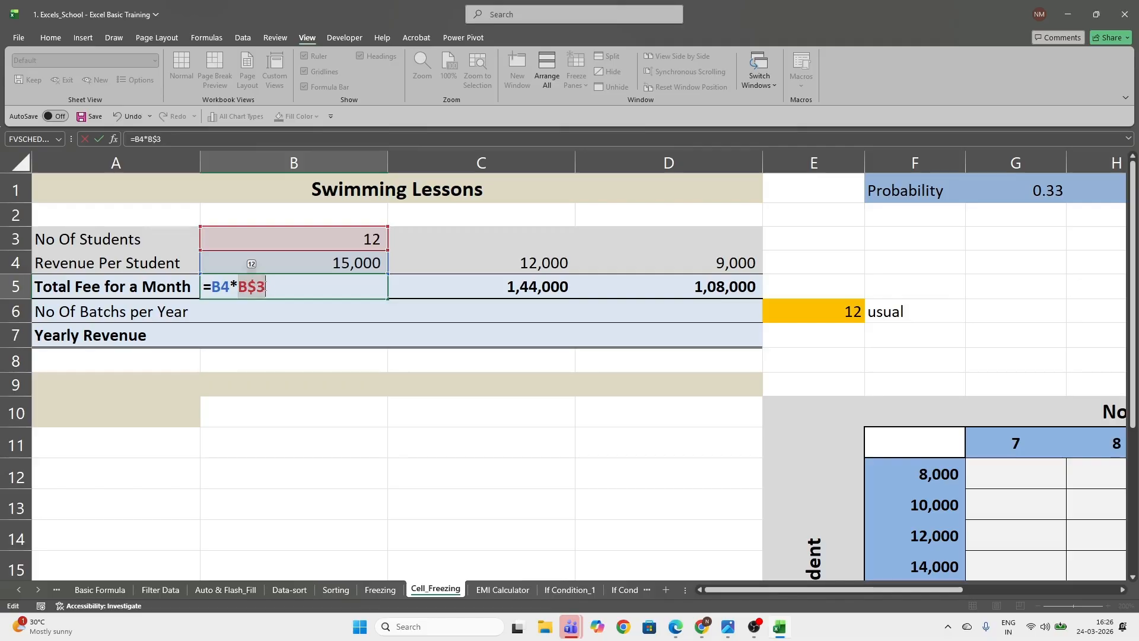
key("F4")
key("F4")
key("F4")
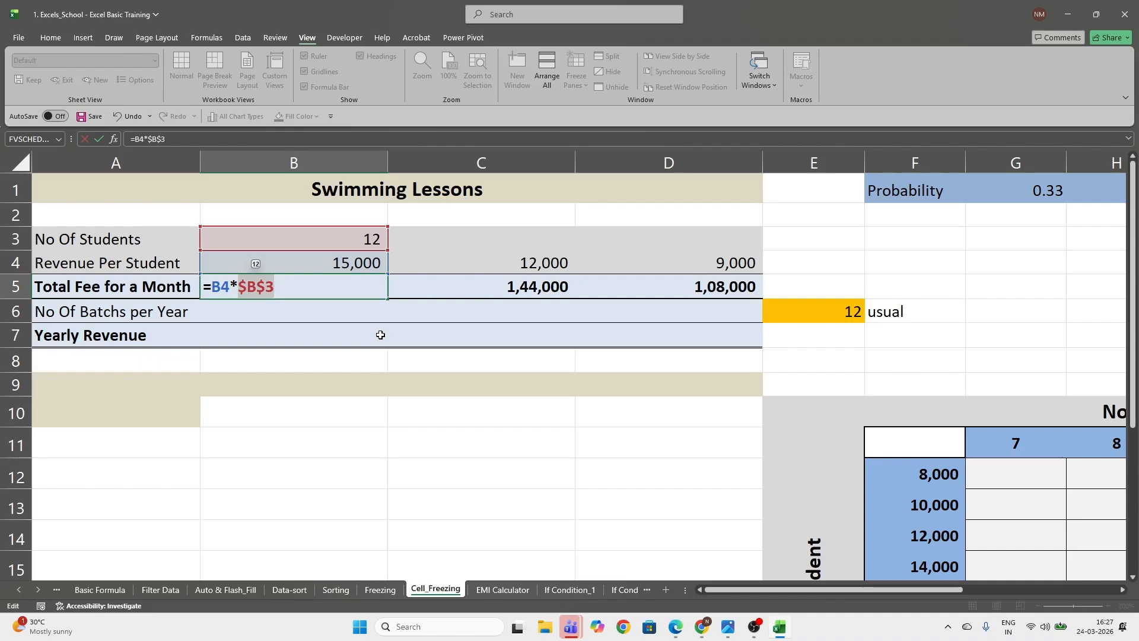
key("Return")
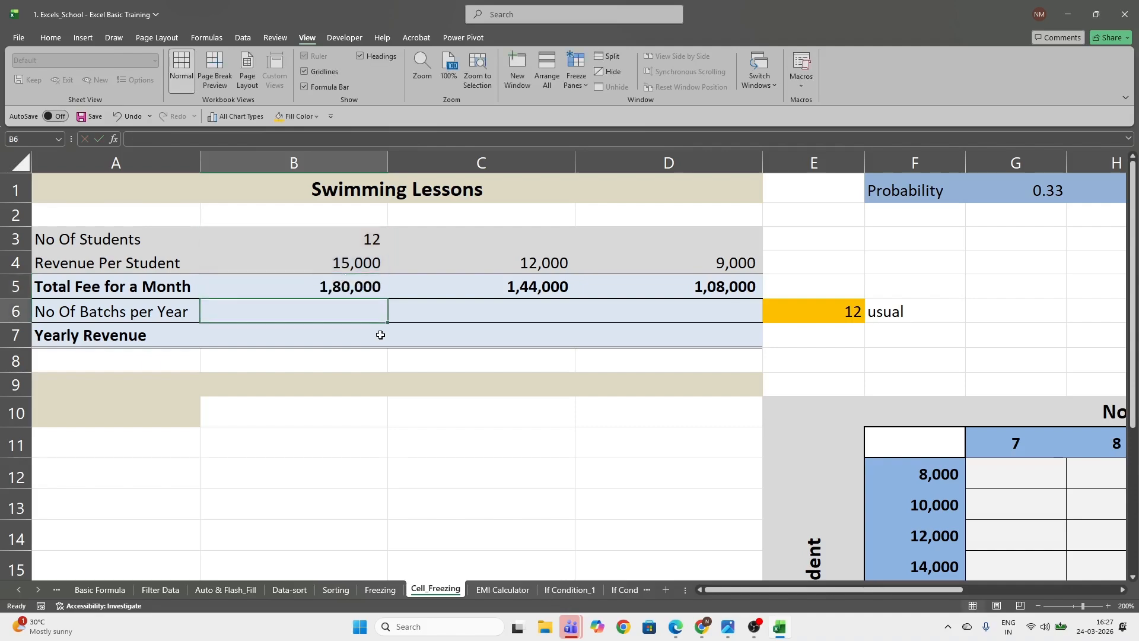
Re-enter the total monthly fee formula in B5 as =B4*$B$3 with the number of students locked
key("Up")
type("=")
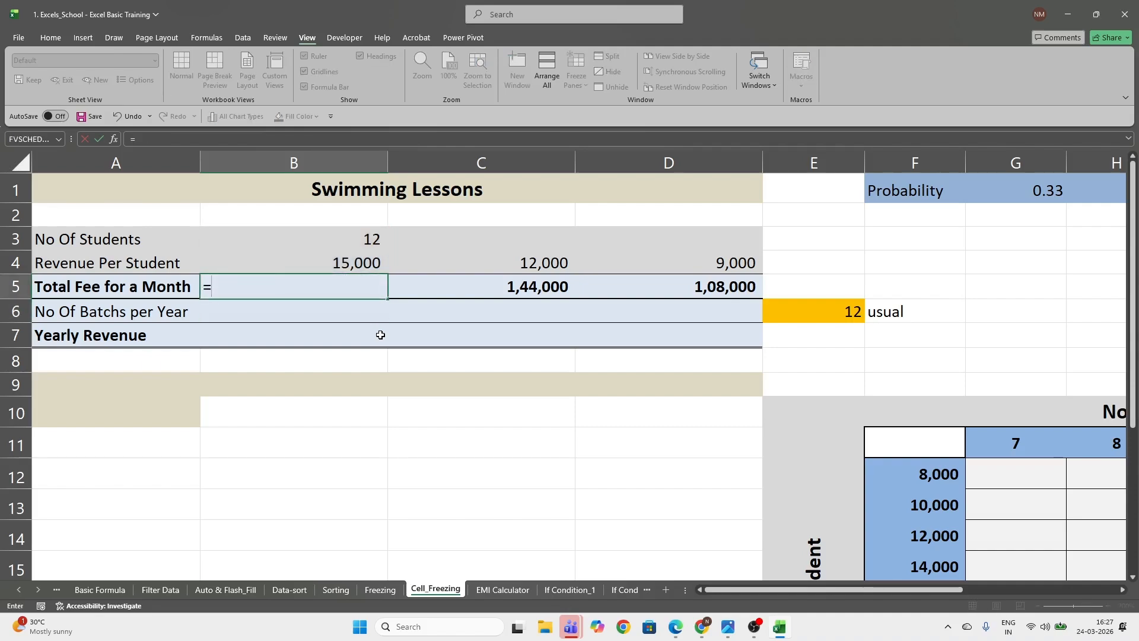
key("Up")
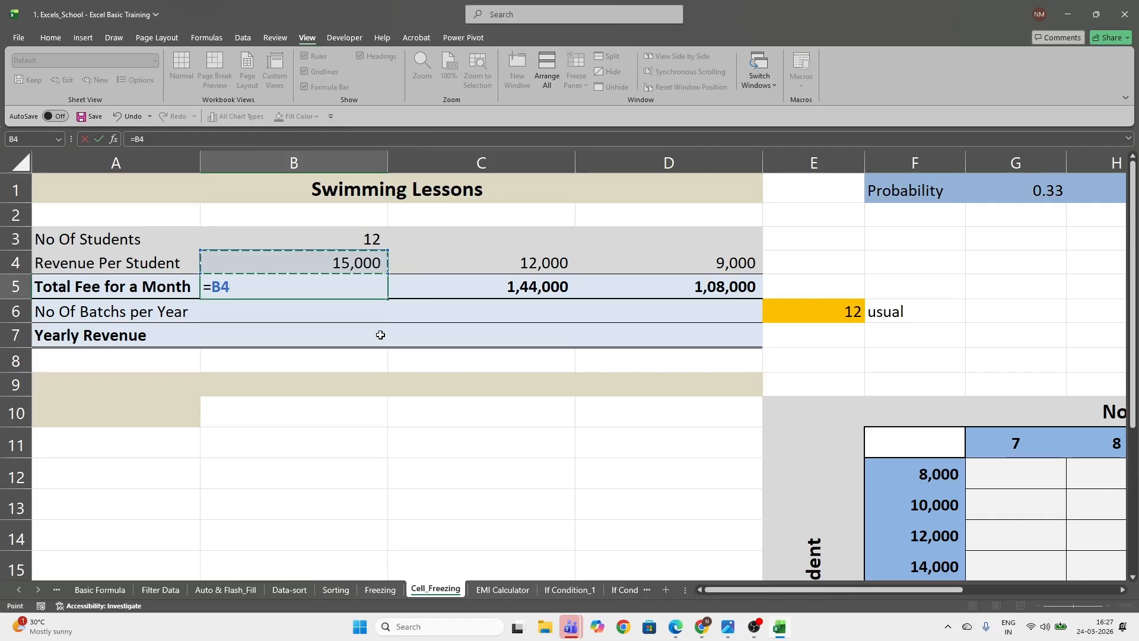
type("*")
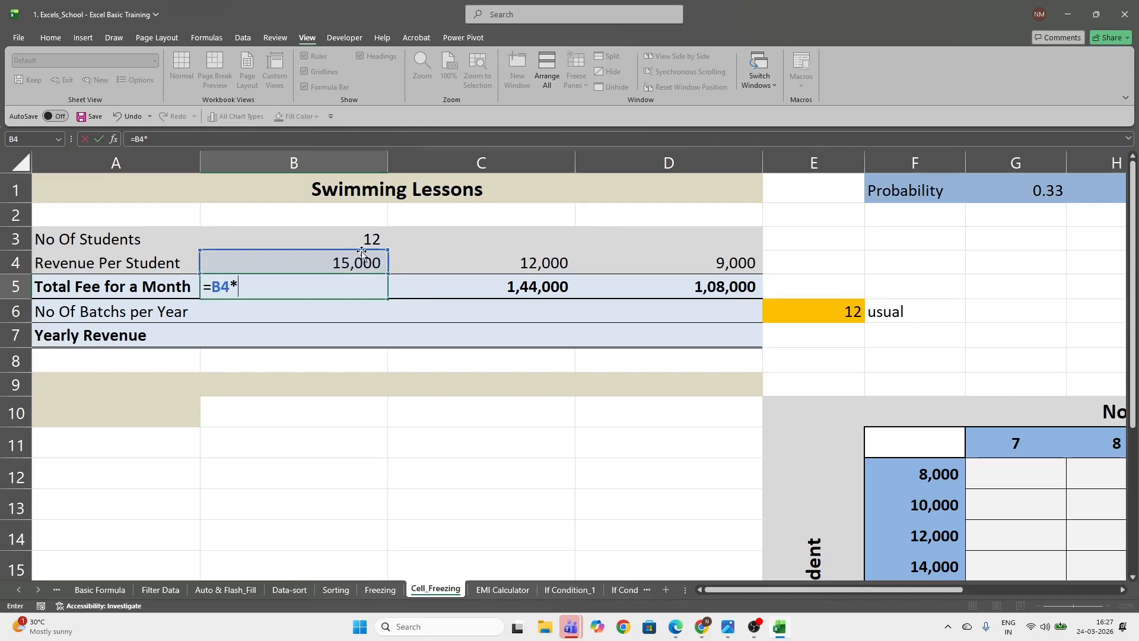
left_click(322, 244)
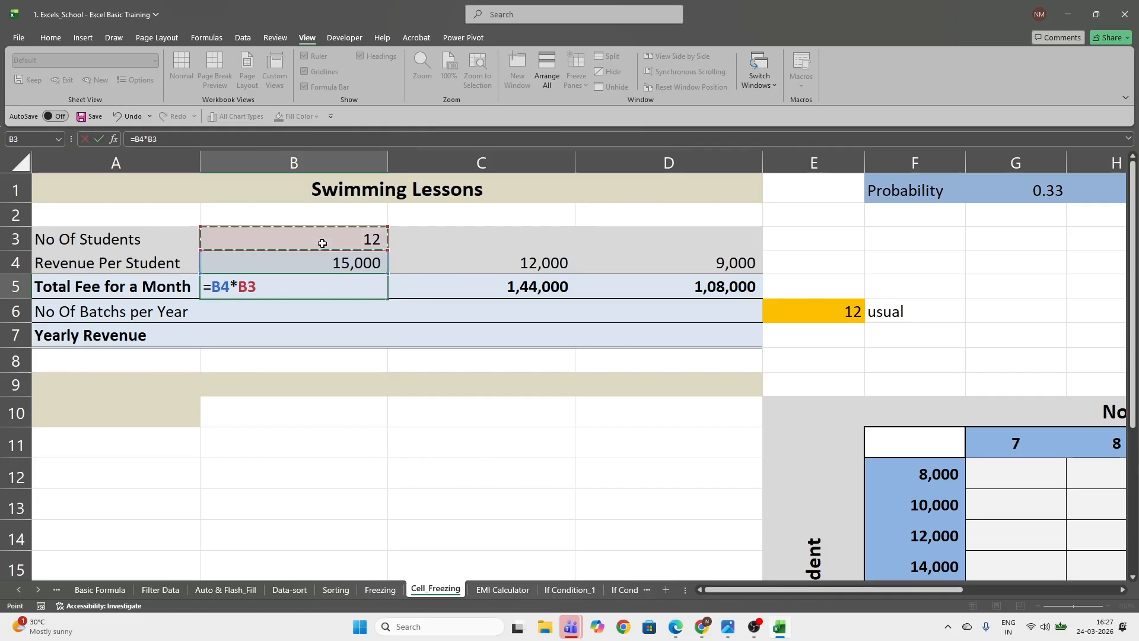
key("F4")
key("Return")
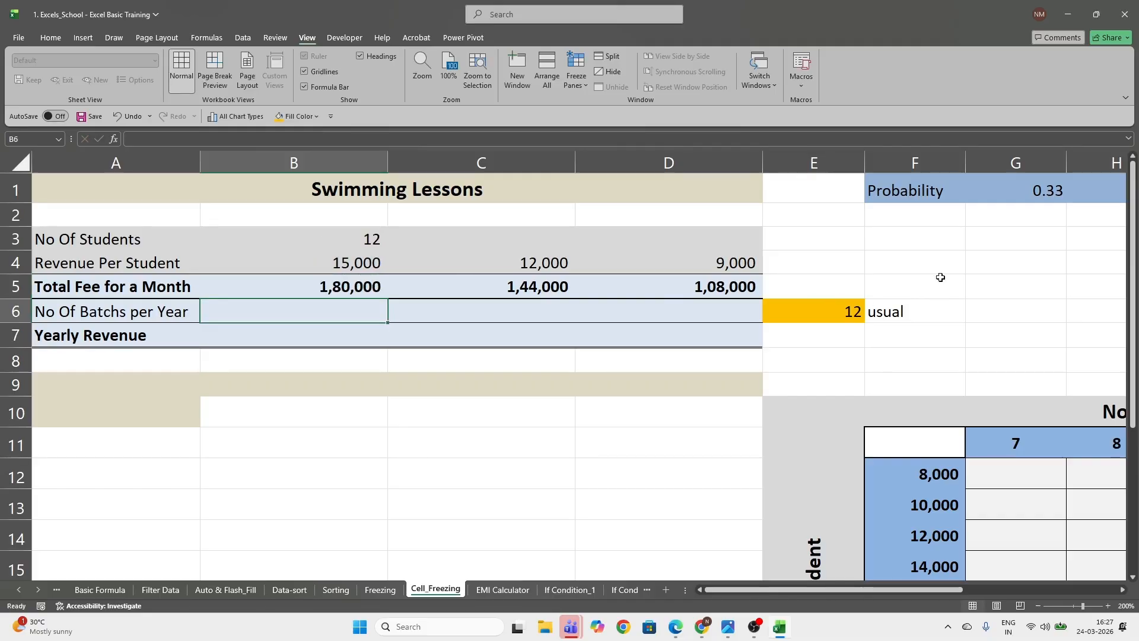
Examine the probability values in row 1 and the first revenue-per-student value in B4
left_click_drag(908, 590, 959, 594)
left_click(603, 188)
left_click(693, 188)
left_click(771, 189)
left_click(867, 188)
left_click_drag(874, 594, 766, 593)
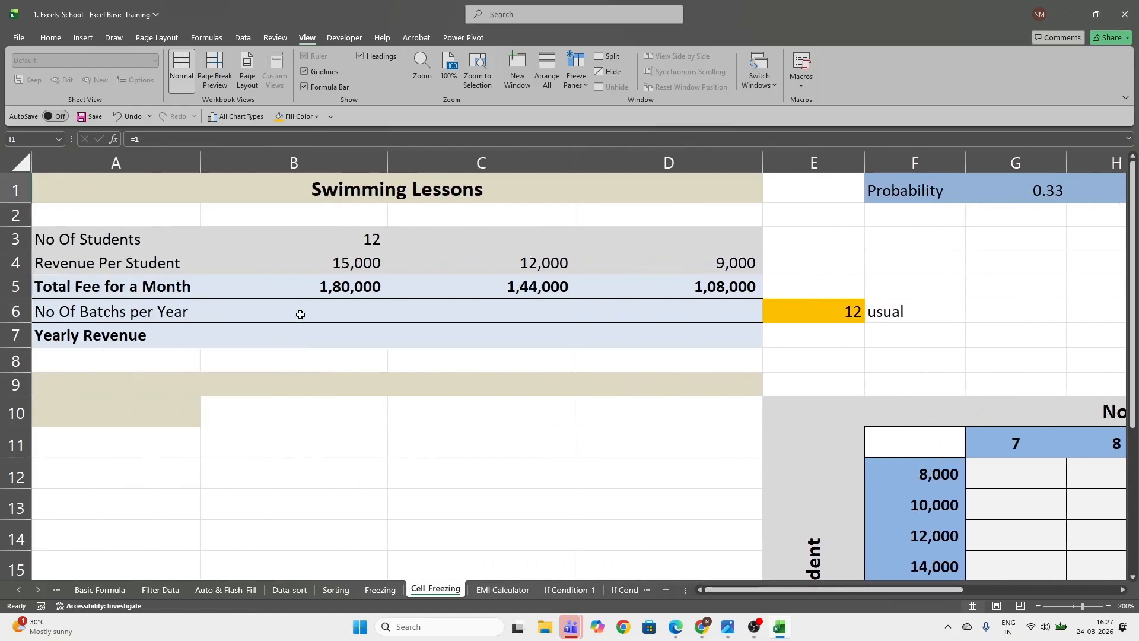
left_click(338, 262)
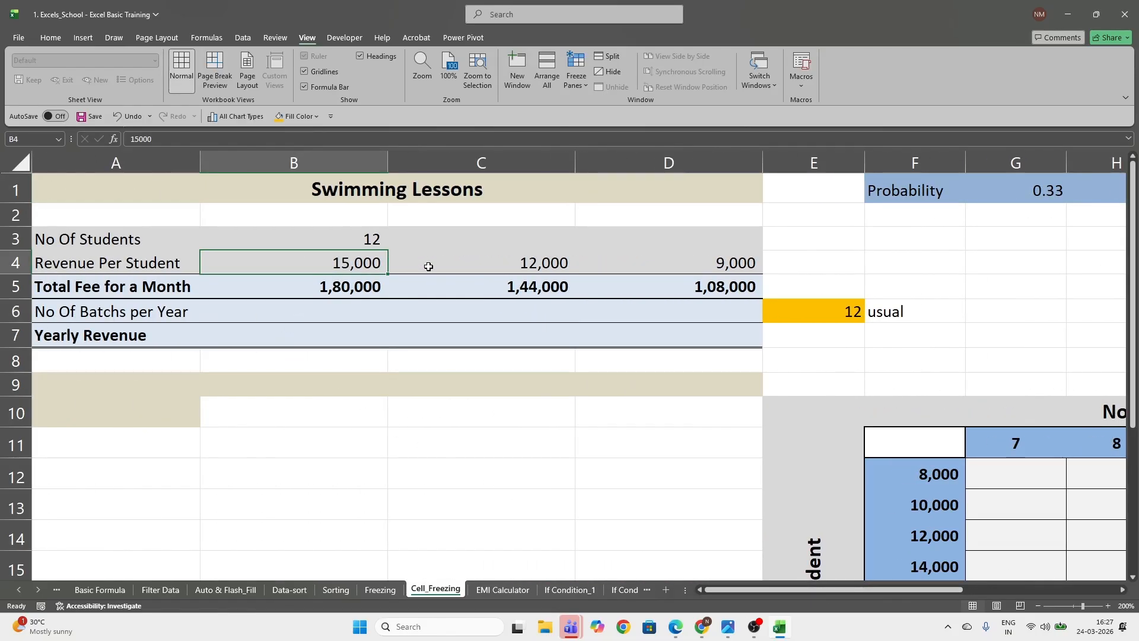
Examine the revenue-per-student values in B4, C4 and D4
double_click(340, 263)
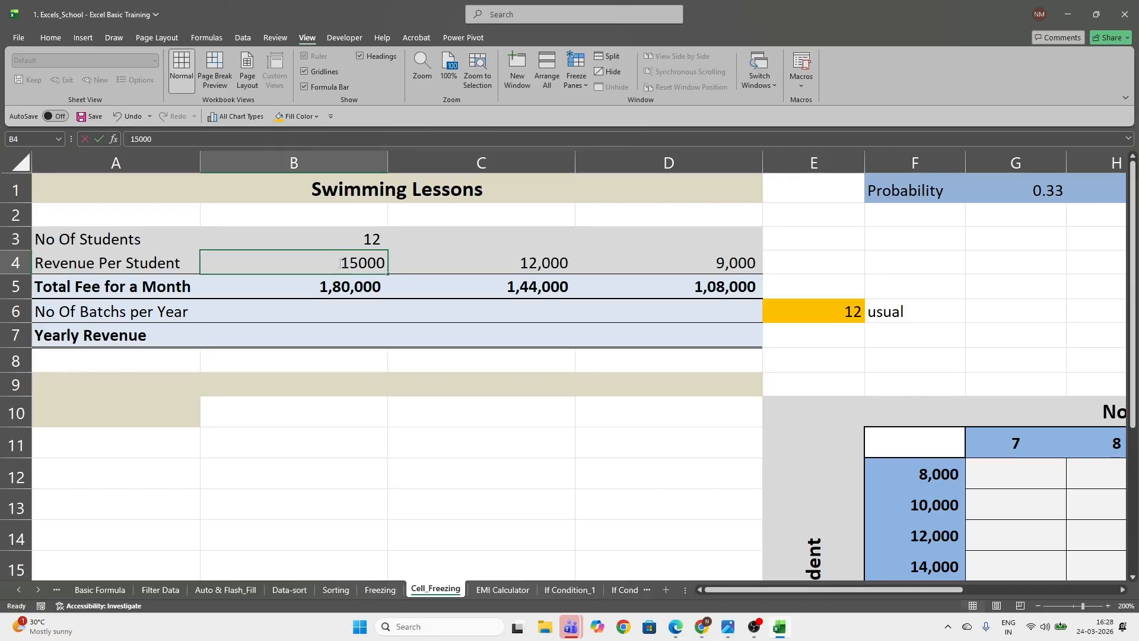
left_click(420, 264)
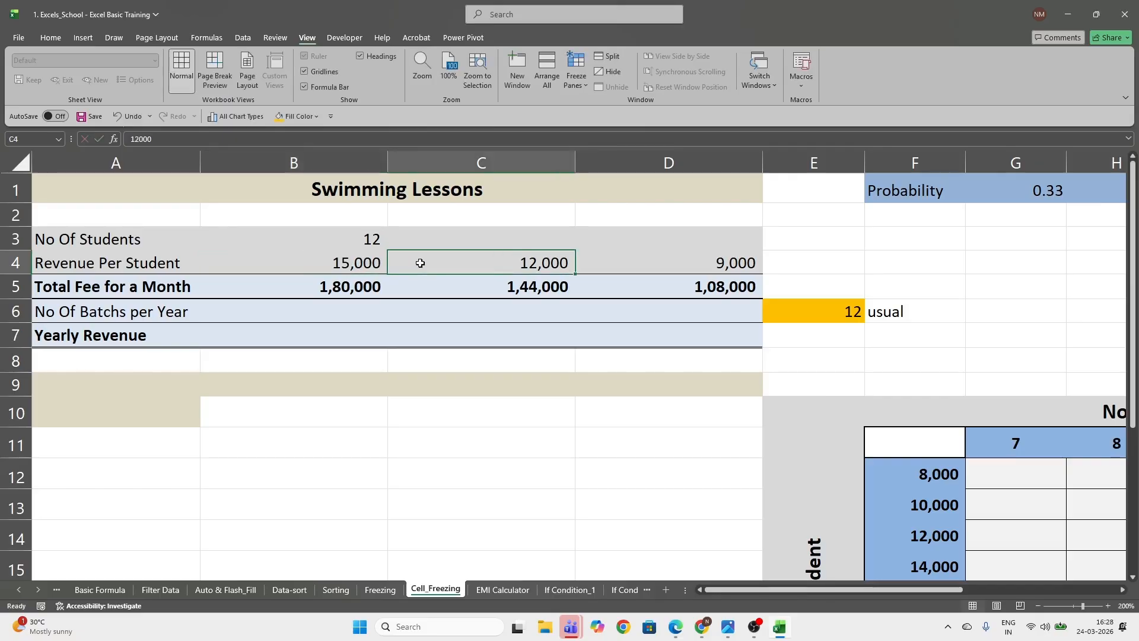
left_click(740, 263)
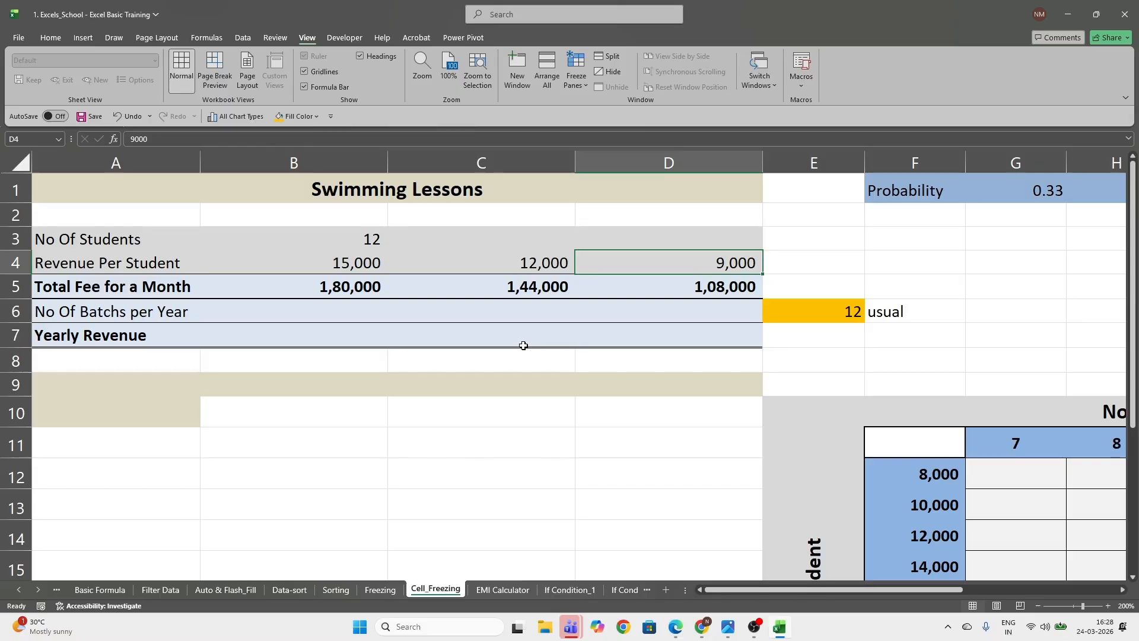
Enter the batches-per-year formula =G1*$E$6 in B6, multiplying the probability by the locked usual batch count
left_click(323, 308)
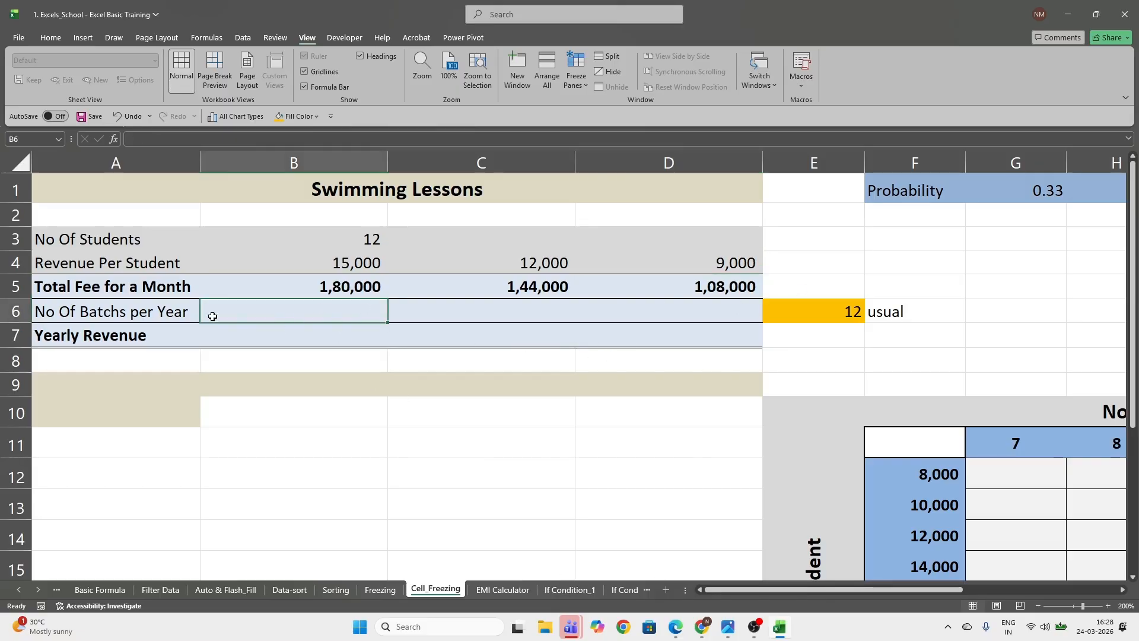
left_click(790, 311)
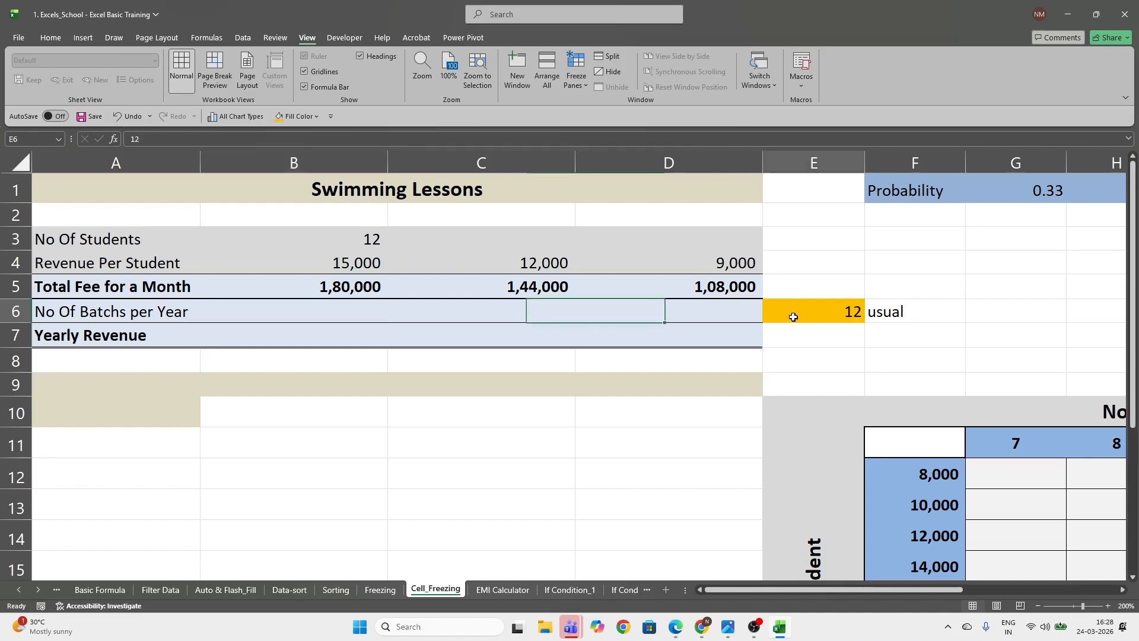
left_click(344, 311)
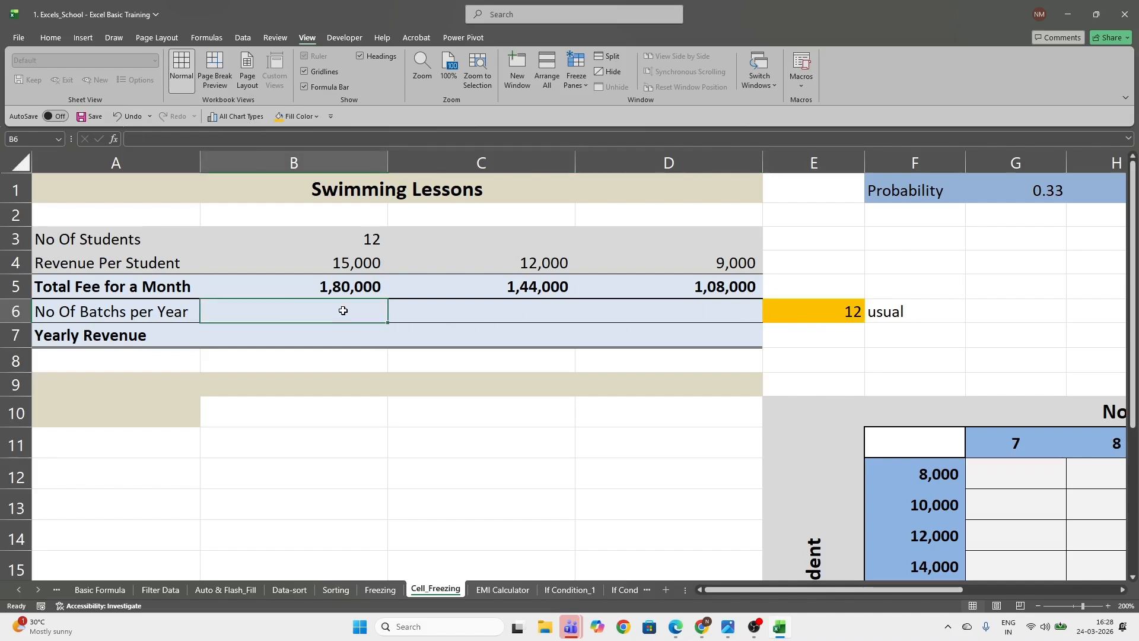
type("=")
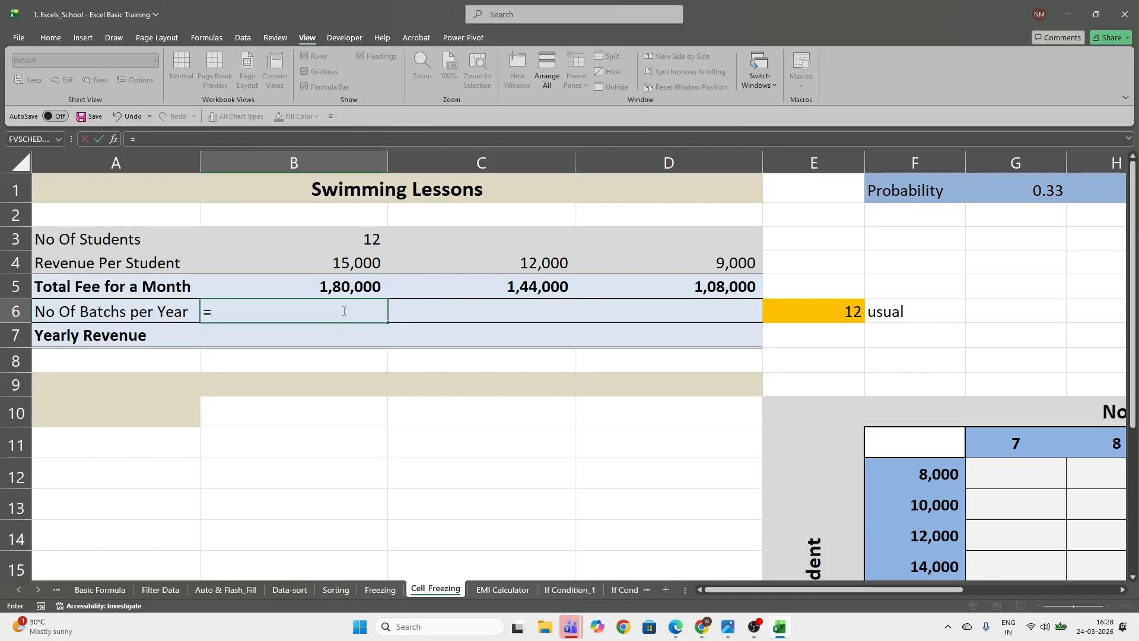
left_click(1045, 190)
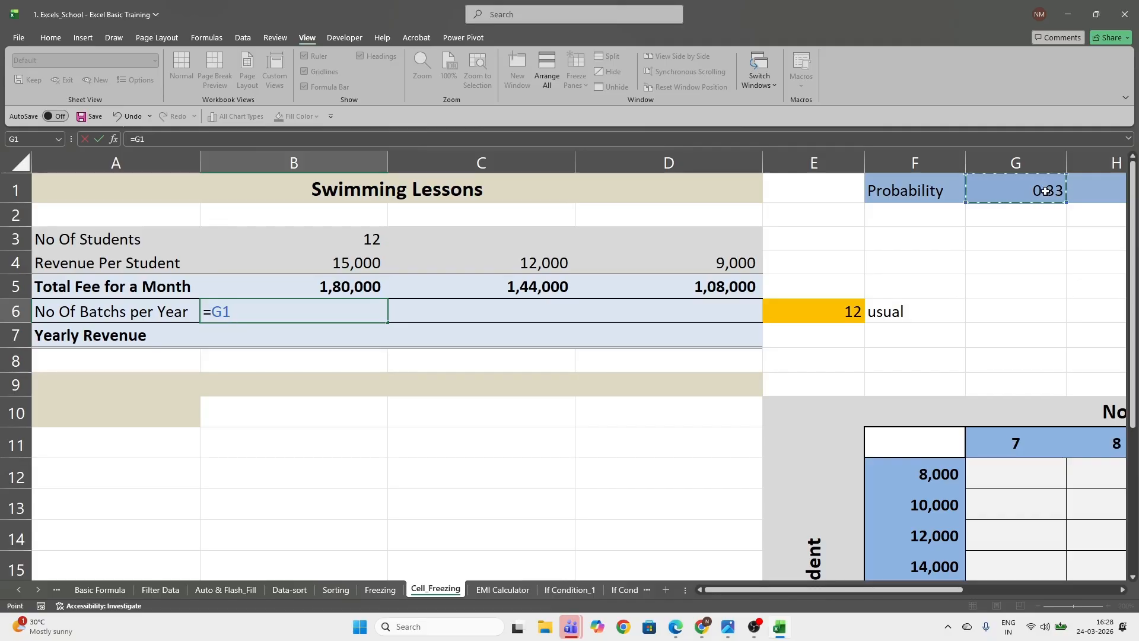
type("*")
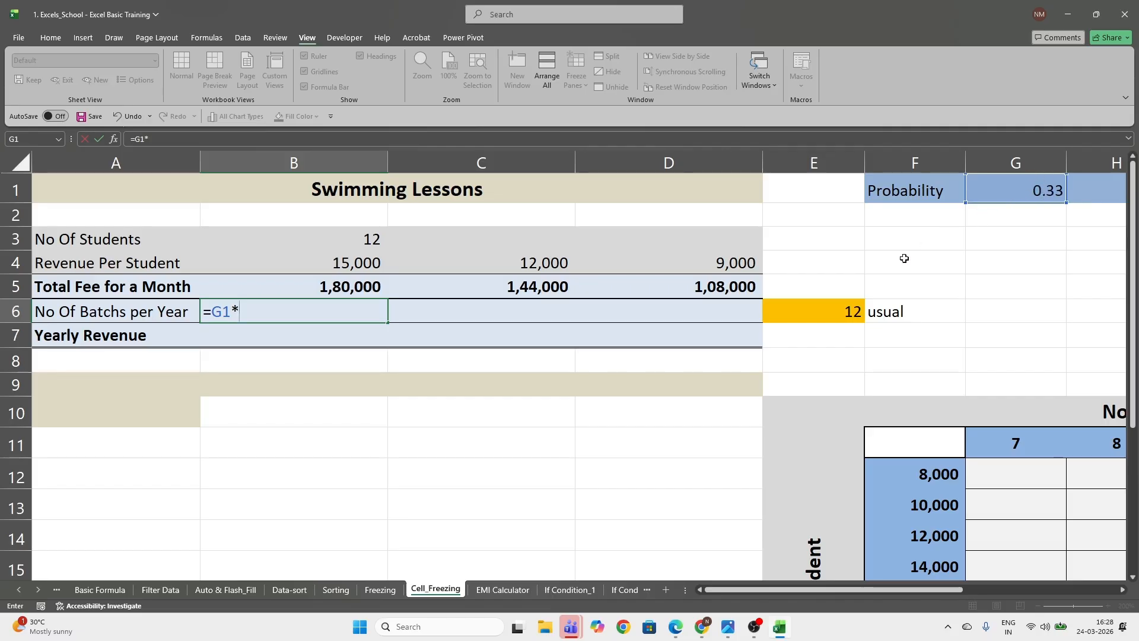
left_click(834, 309)
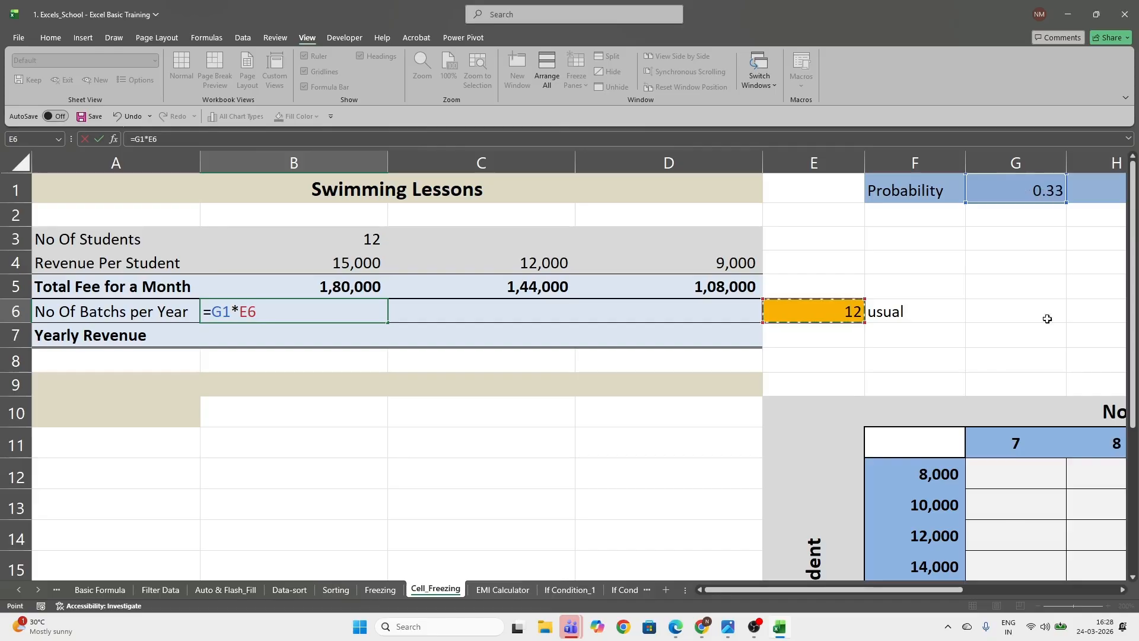
left_click_drag(931, 590, 987, 591)
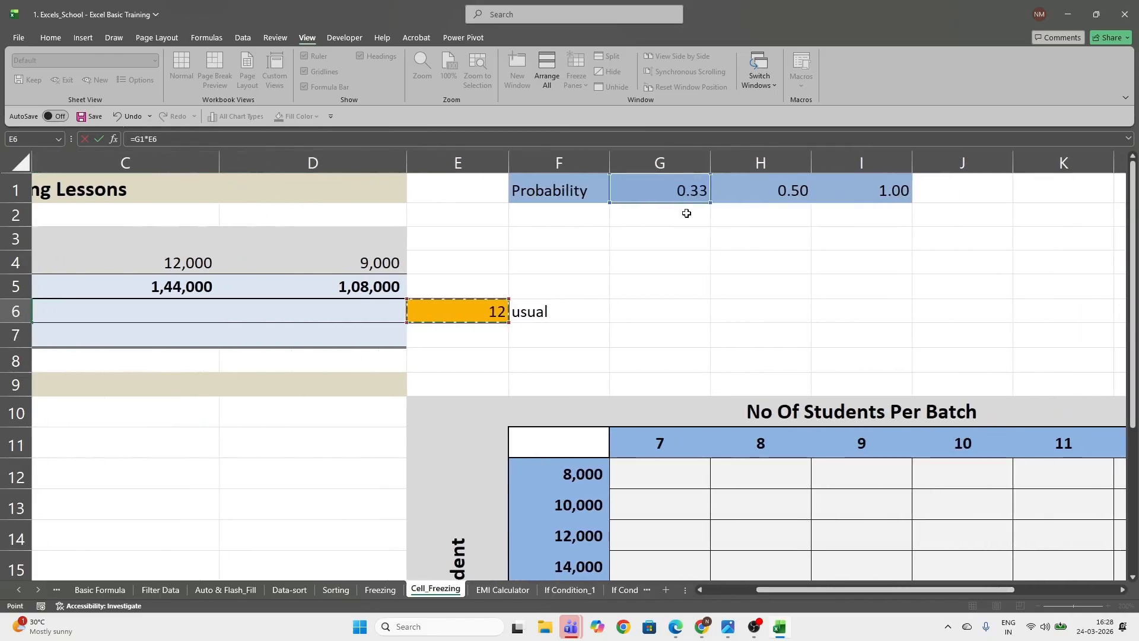
left_click_drag(853, 594, 801, 593)
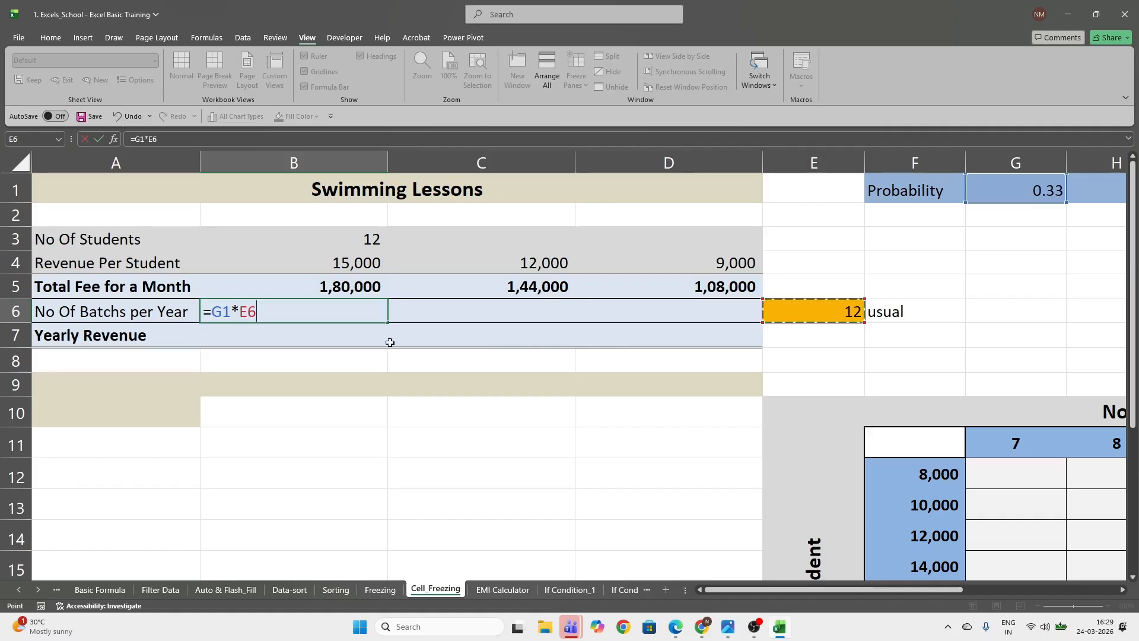
key("F4")
key("Return")
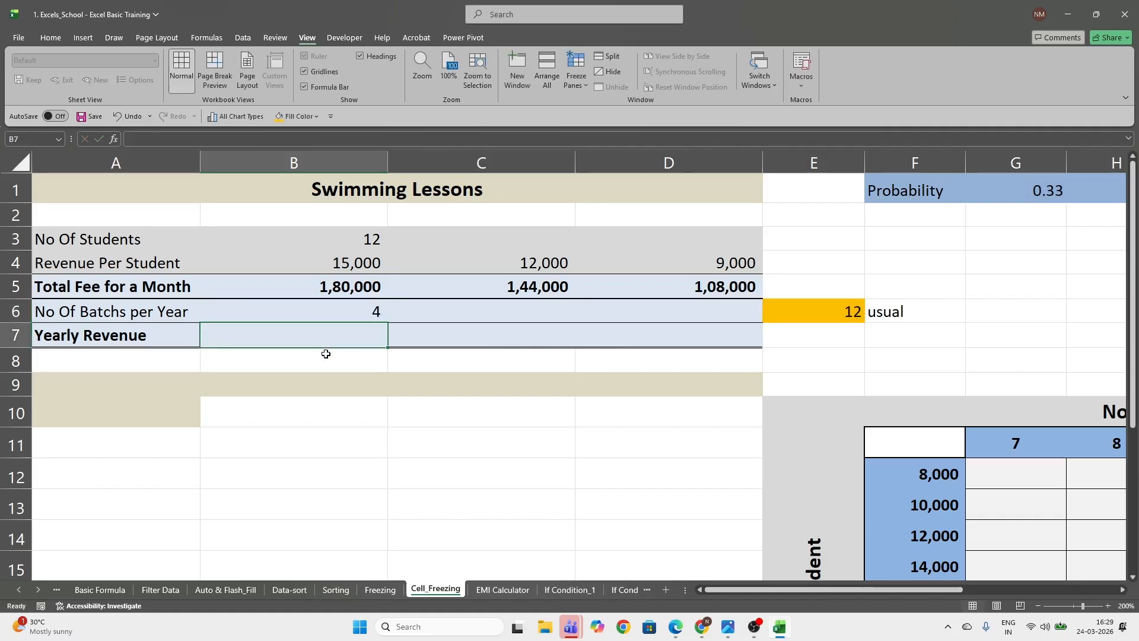
Copy the batches-per-year formula from B6 across to C6 and D6
key("Up")
key("ctrl+c")
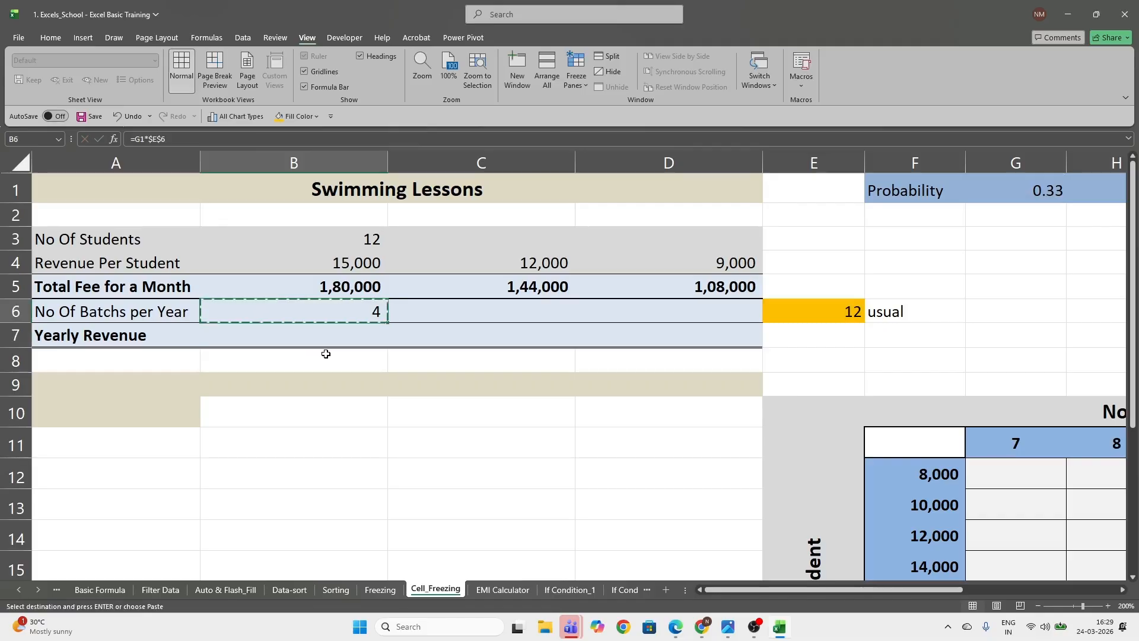
key("shift+Right")
key("shift+Right")
key("ctrl+v")
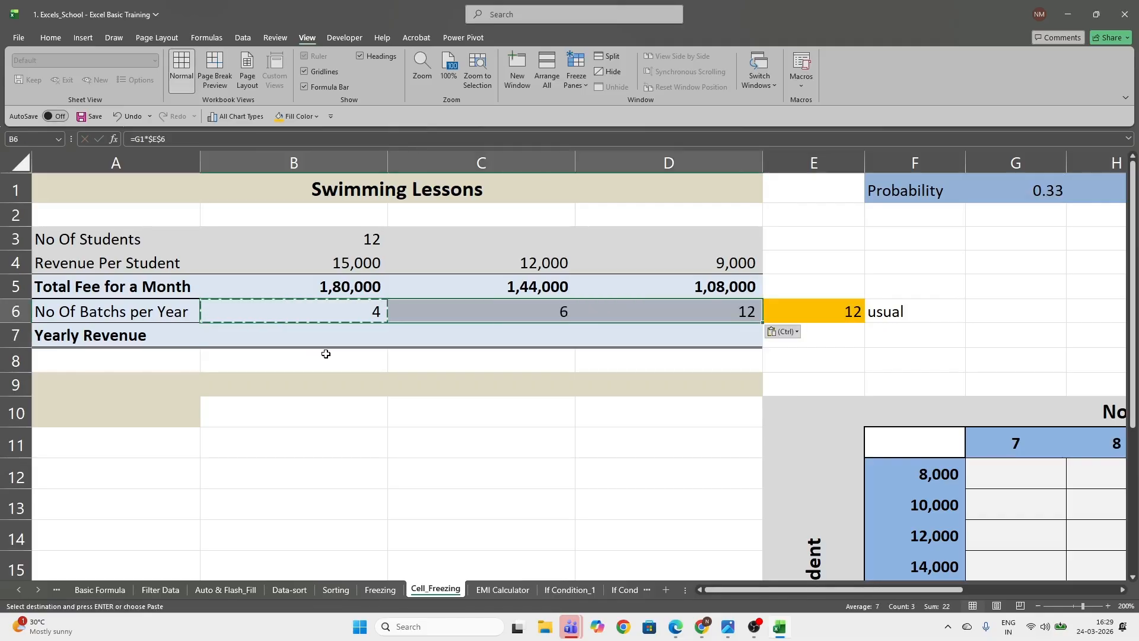
key("Left")
key("Right")
key("Right")
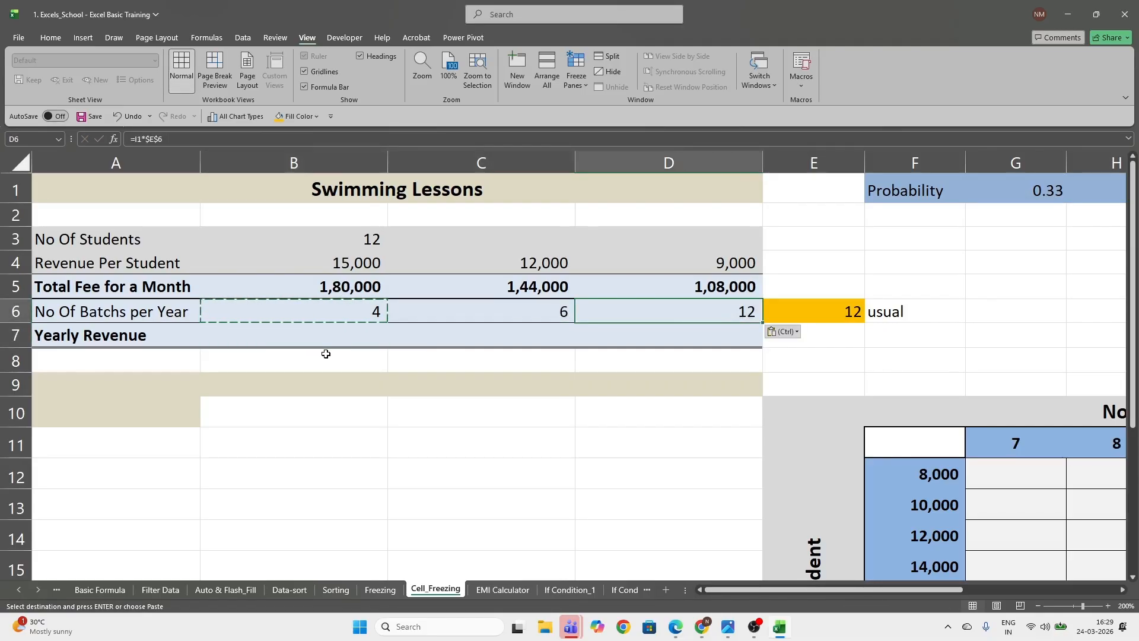
key("Escape")
Enter the yearly revenue formula =B5*B6 in B7
key("Left")
key("Left")
key("Down")
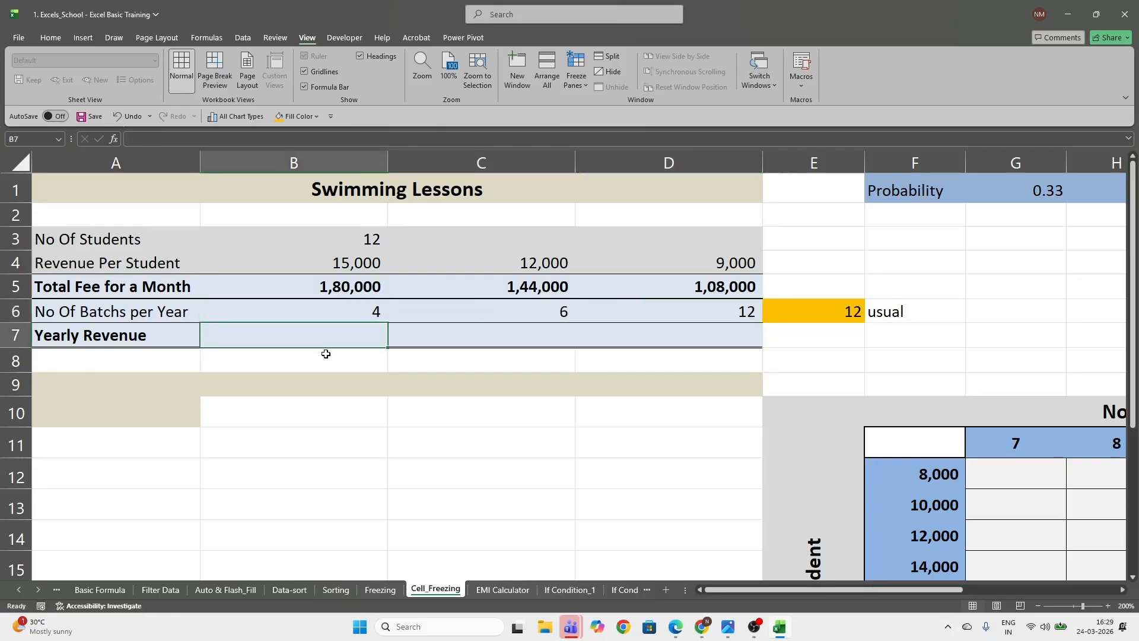
type("=")
key("Up")
key("Up")
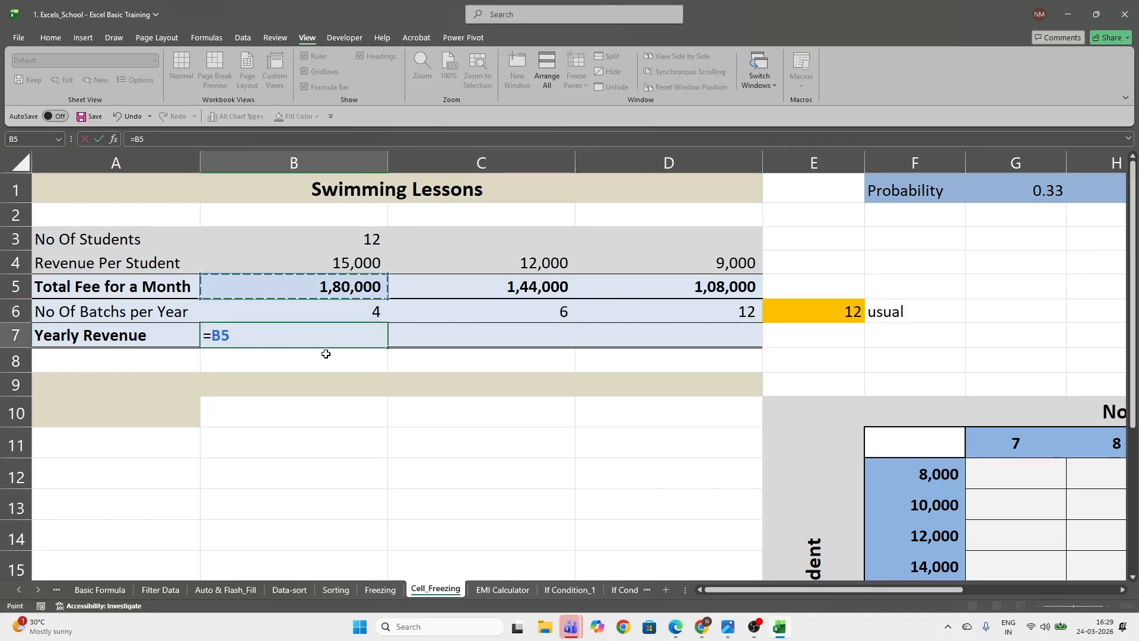
type("*")
key("Up")
key("ctrl+Return")
Copy the yearly revenue formula from B7 across to C7 and D7
key("ctrl+c")
key("shift+Right")
key("shift+Right")
key("ctrl+v")
key("Escape")
Examine the yearly revenue formulas in B7, C7 and D7
left_click(326, 354)
key("Up")
key("Right")
key("Right")
key("Left")
key("Left")
key("Left")
key("Right")
key("Right")
key("Right")
key("Left")
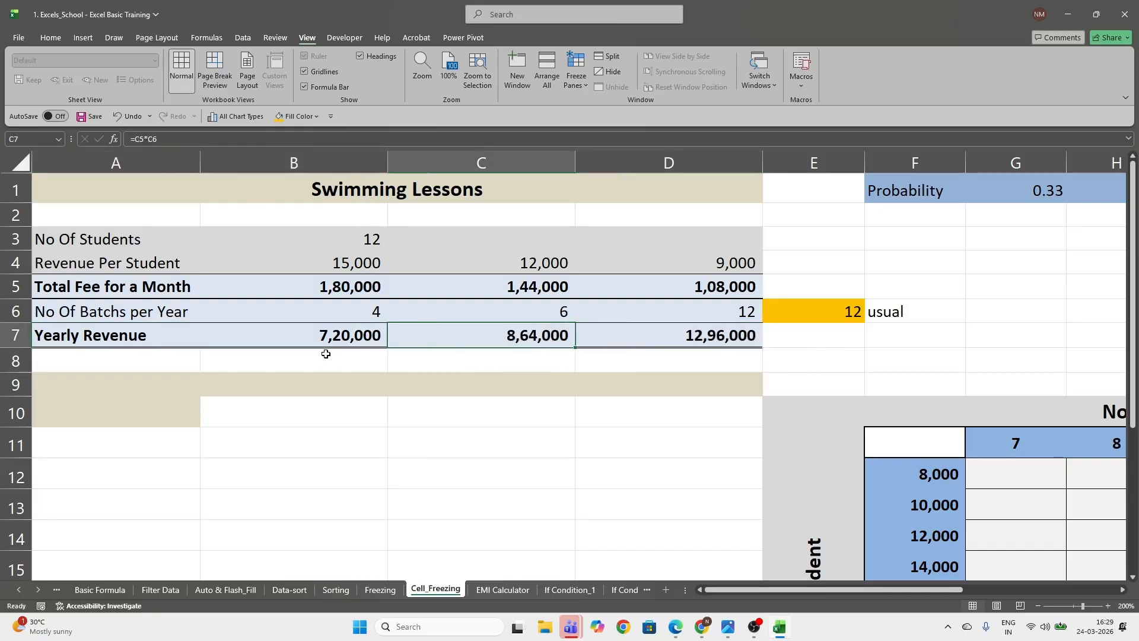
key("Left")
key("Left")
key("Right")
key("Right")
key("Right")
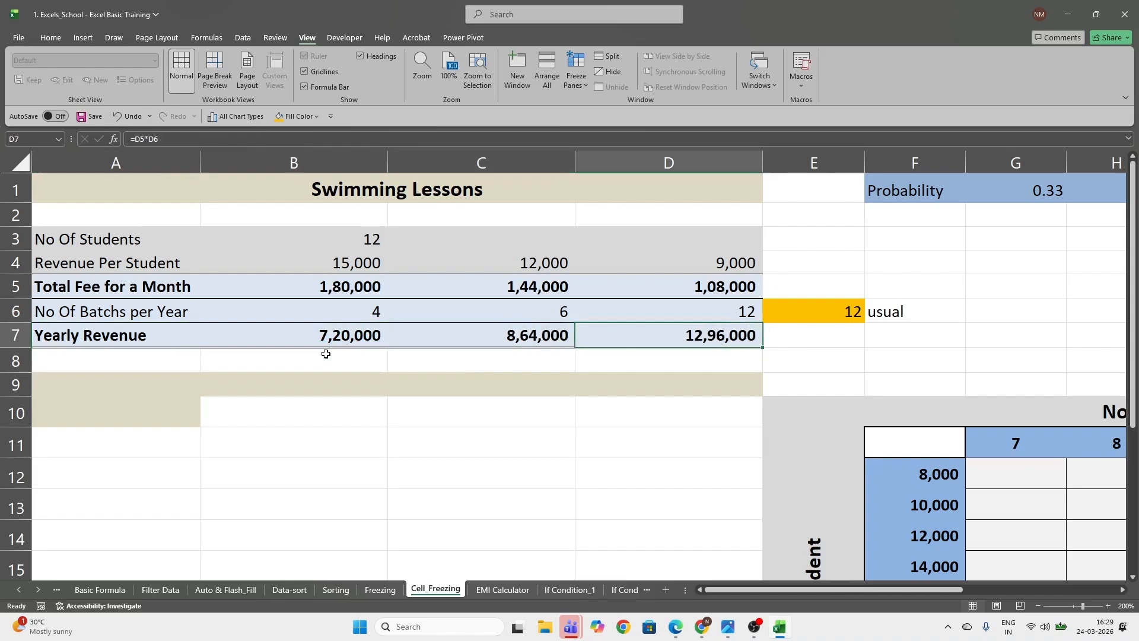
Set a custom sheet magnification of 150% so the whole No Of Students Per Batch grid fits in view
scroll(437, 544, "down", 4)
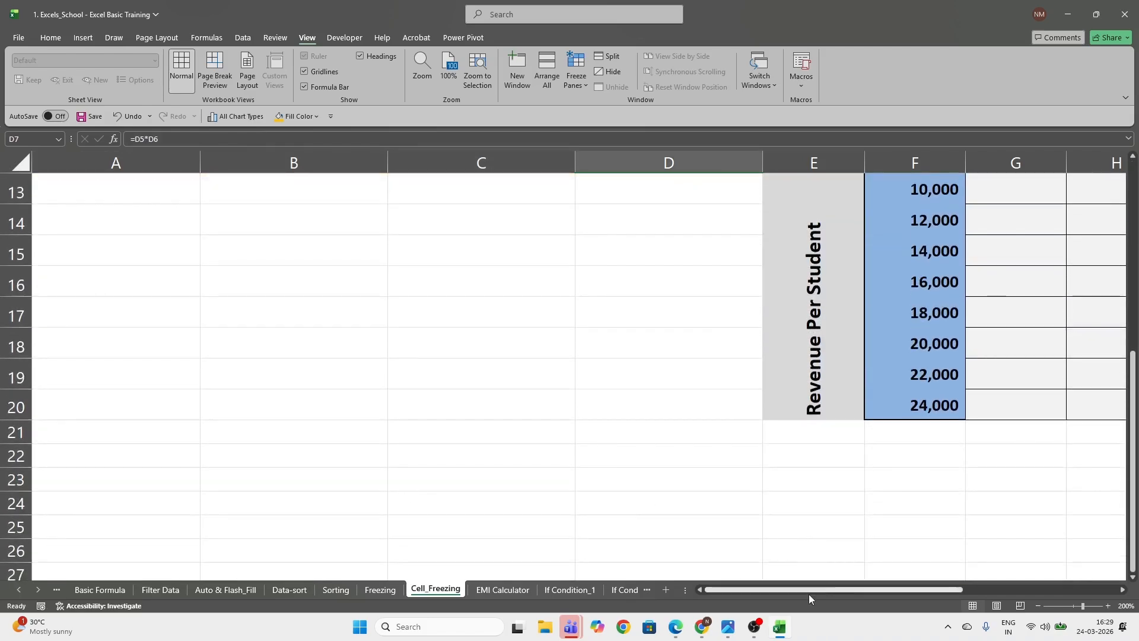
scroll(809, 594, "right", 3)
scroll(873, 483, "up", 3)
scroll(873, 484, "down", 1)
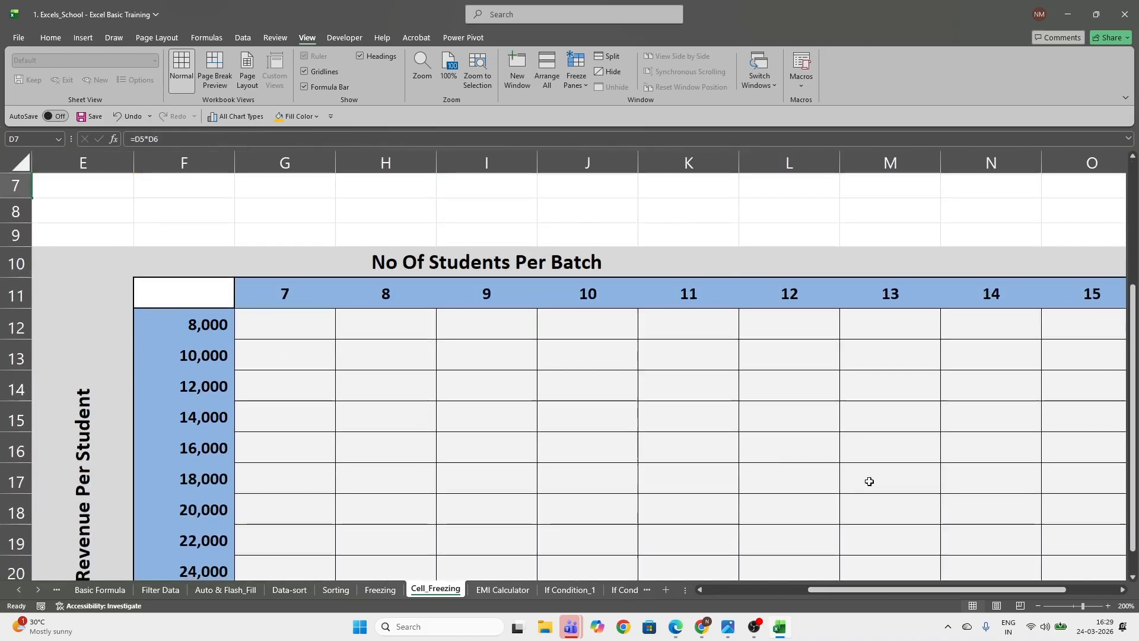
scroll(724, 449, "down", 1)
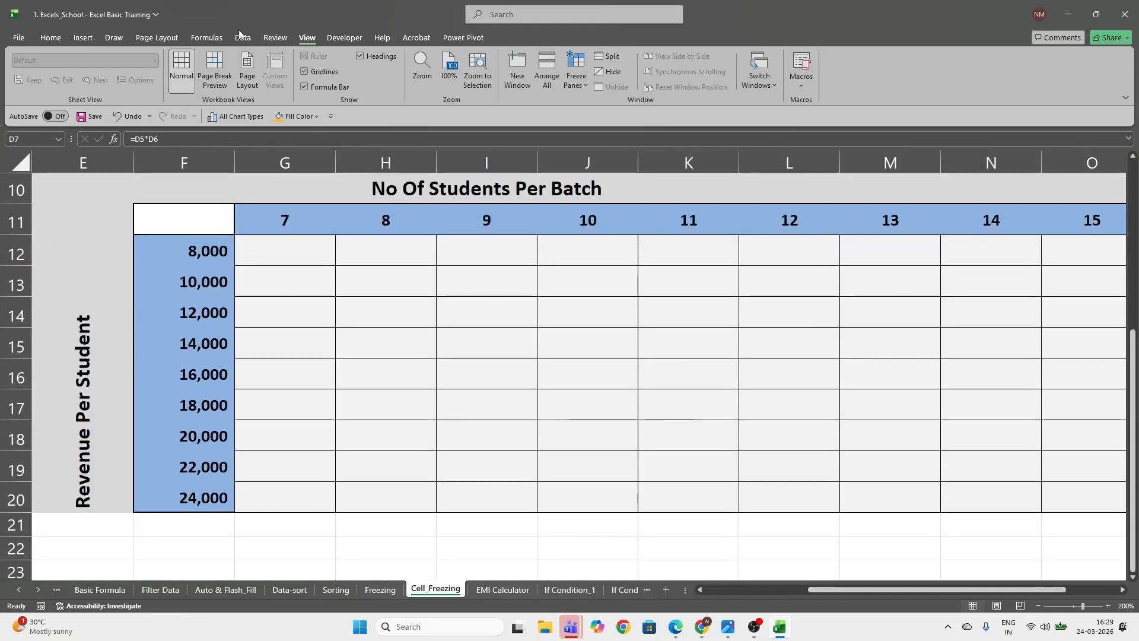
left_click(453, 72)
scroll(400, 289, "up", 1)
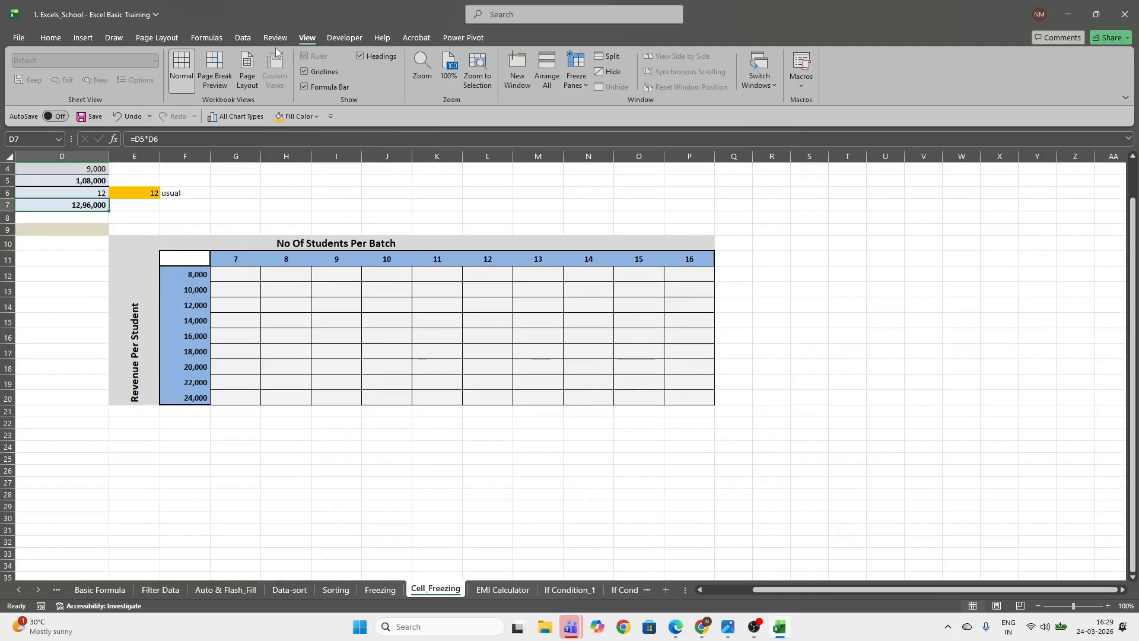
left_click(422, 68)
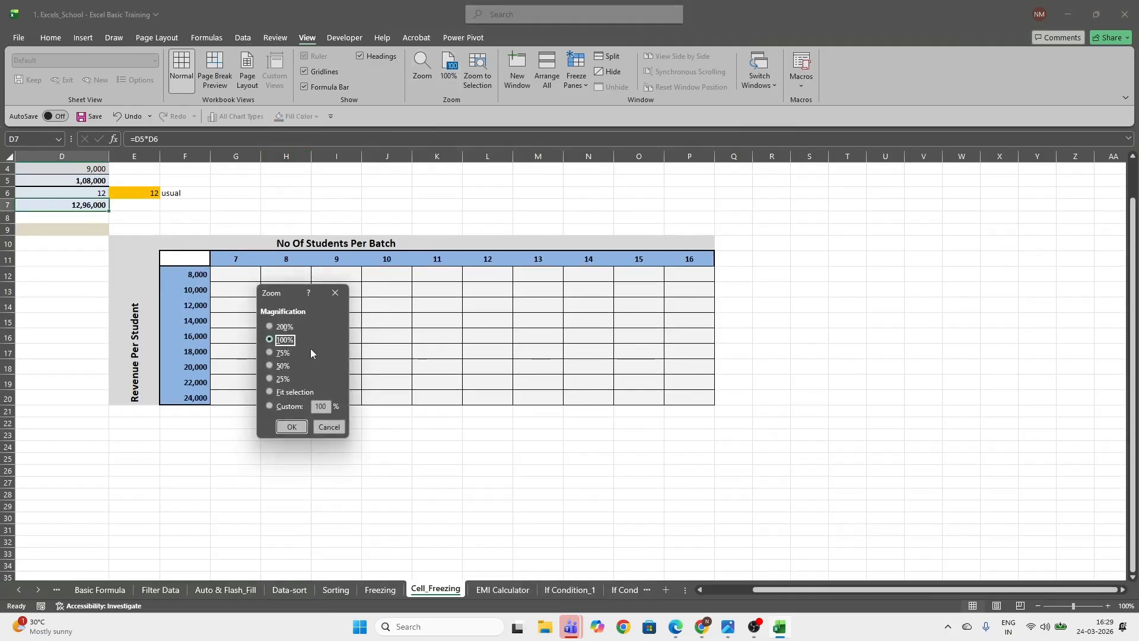
left_click(320, 406)
type("15")
key("Return")
left_click(415, 410)
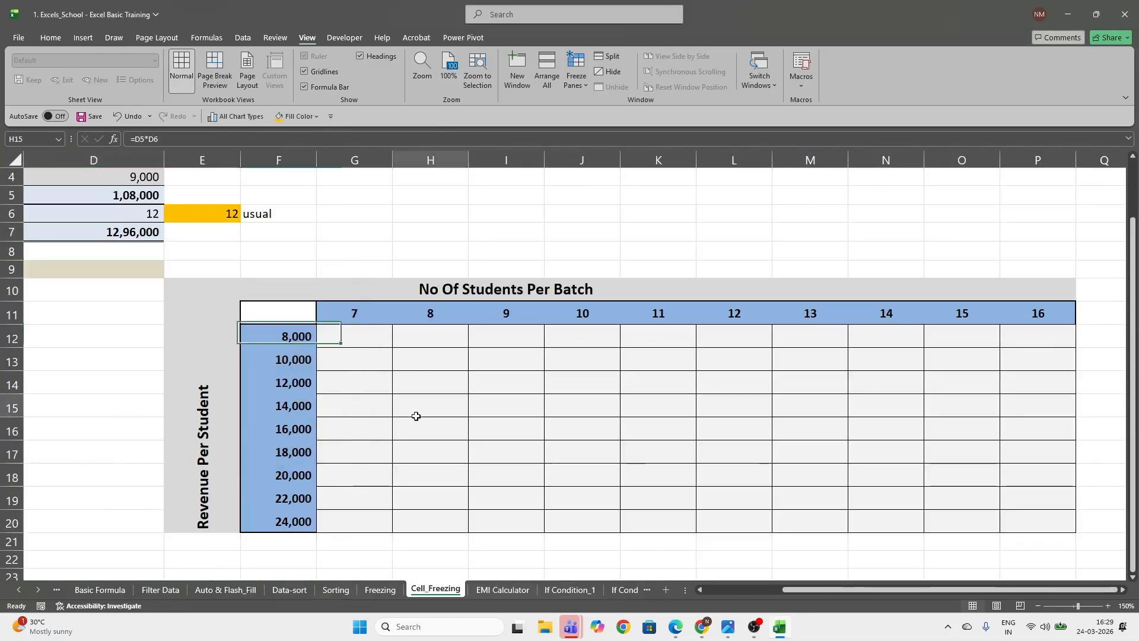
Review the mixed-reference price and quantity table on the Freezing sheet and return to the Cell_Freezing sheet
left_click(355, 335)
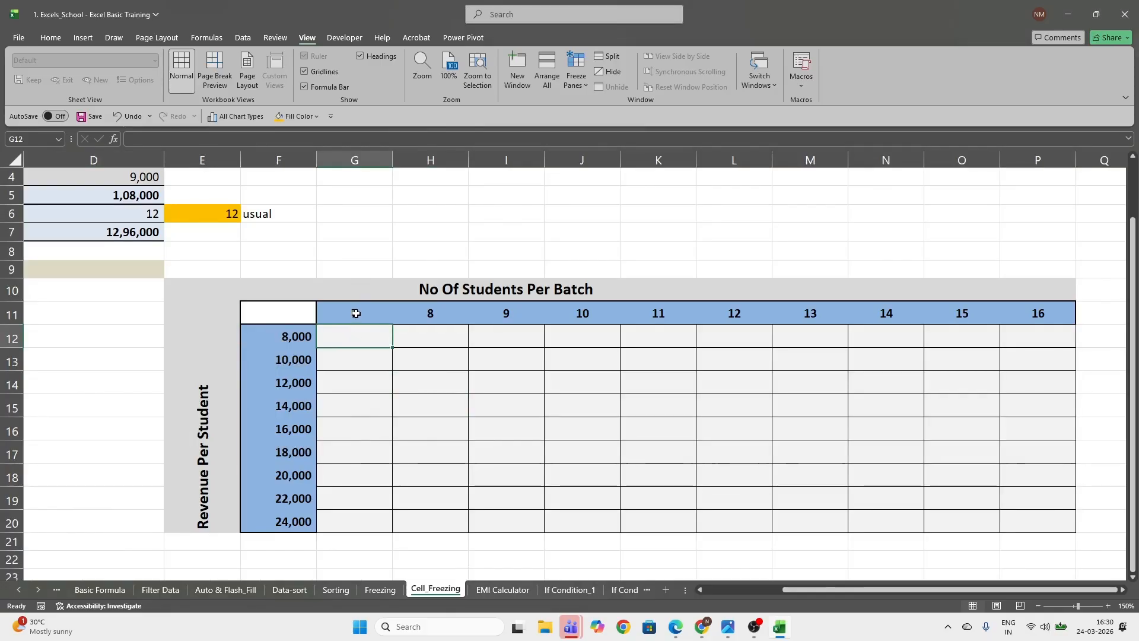
left_click(374, 590)
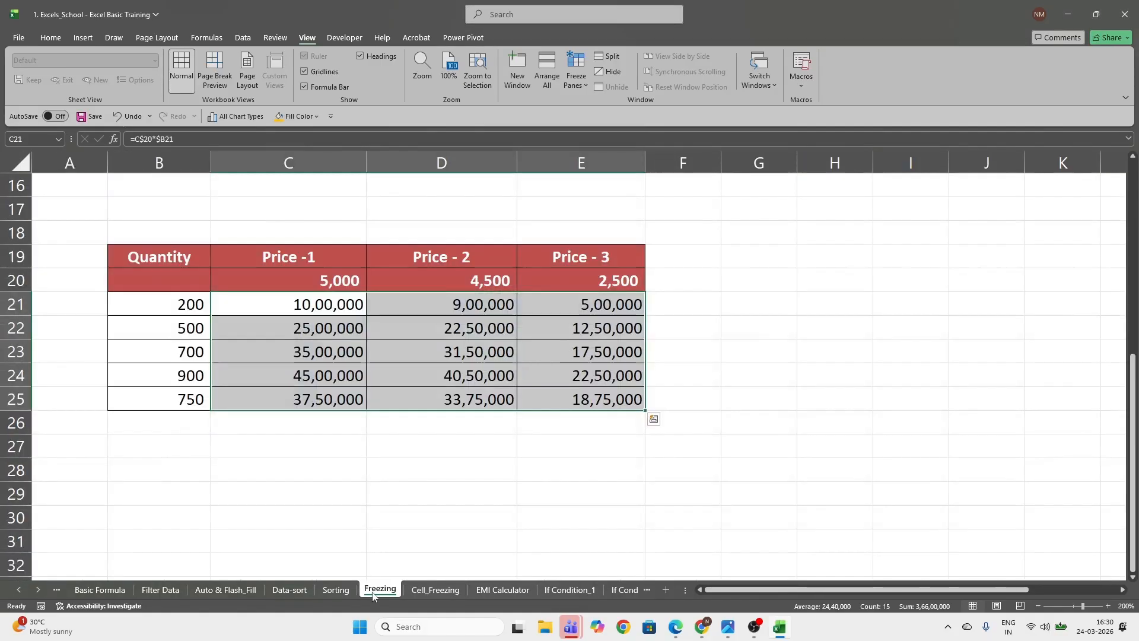
left_click(229, 351)
left_click(435, 590)
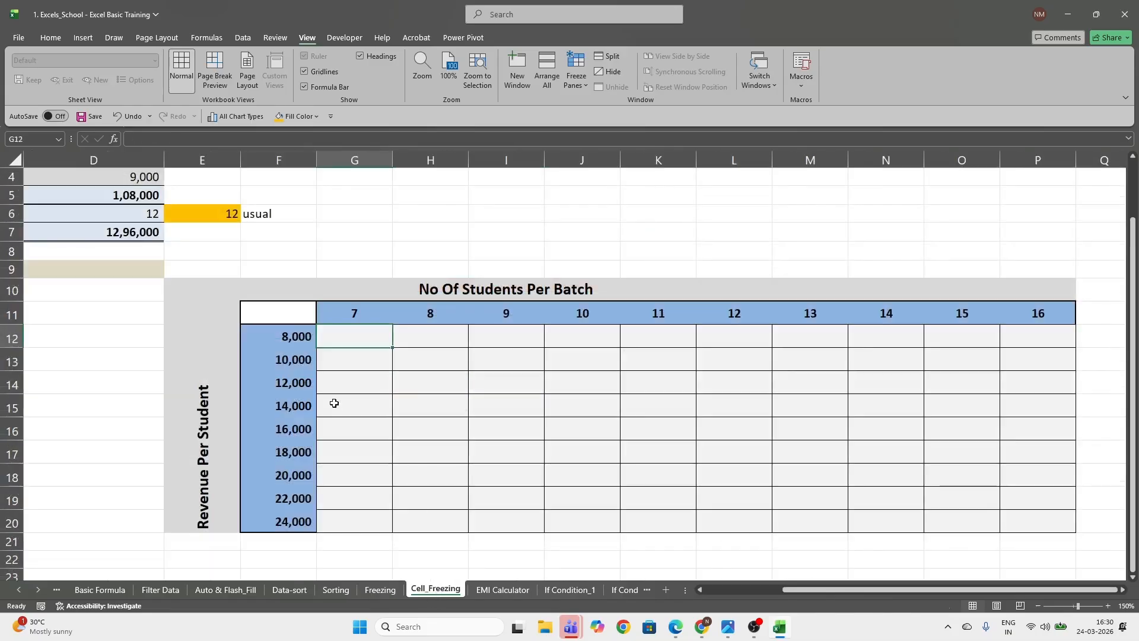
Examine the No Of Students Per Batch heading and the student counts in row 11
left_click(534, 289)
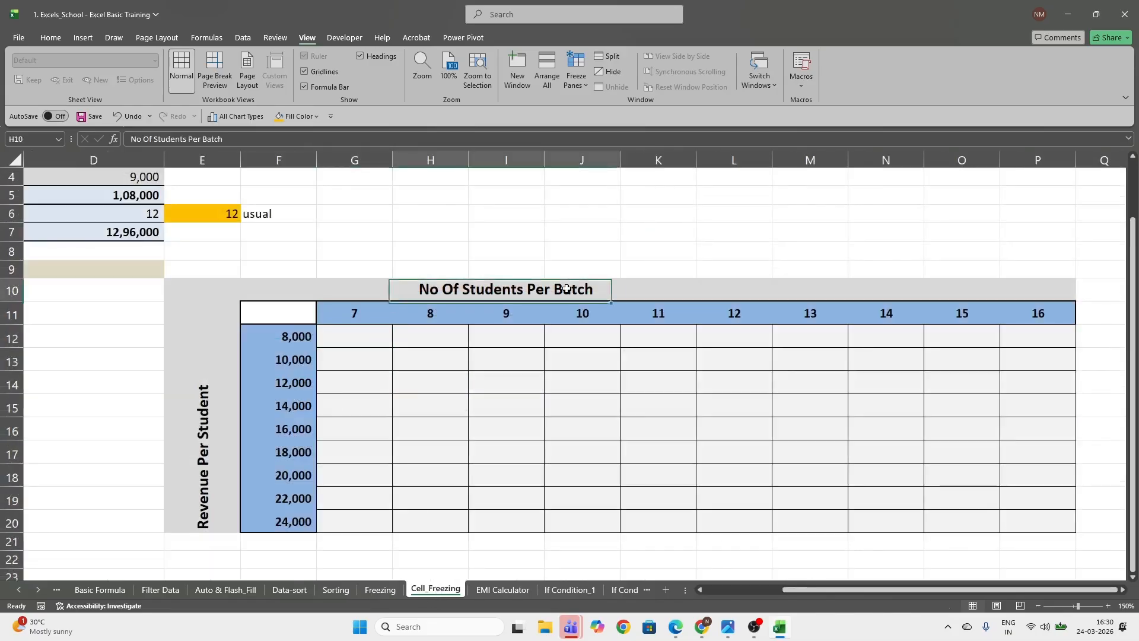
left_click(742, 312)
left_click(356, 312)
left_click(585, 314)
left_click(737, 319)
left_click(1055, 315)
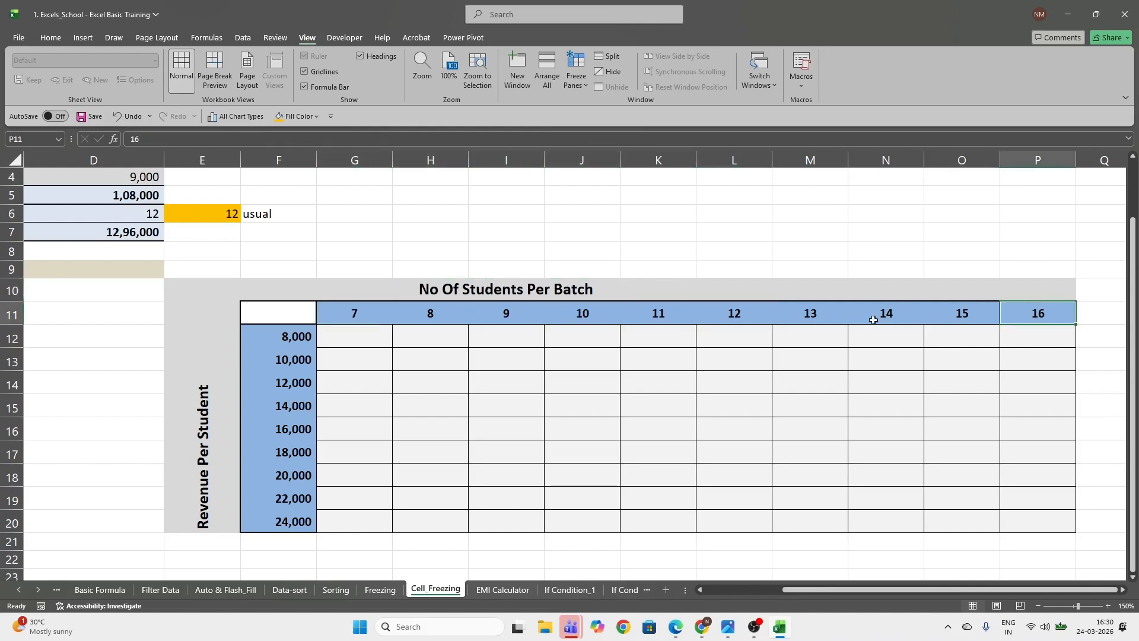
left_click(733, 312)
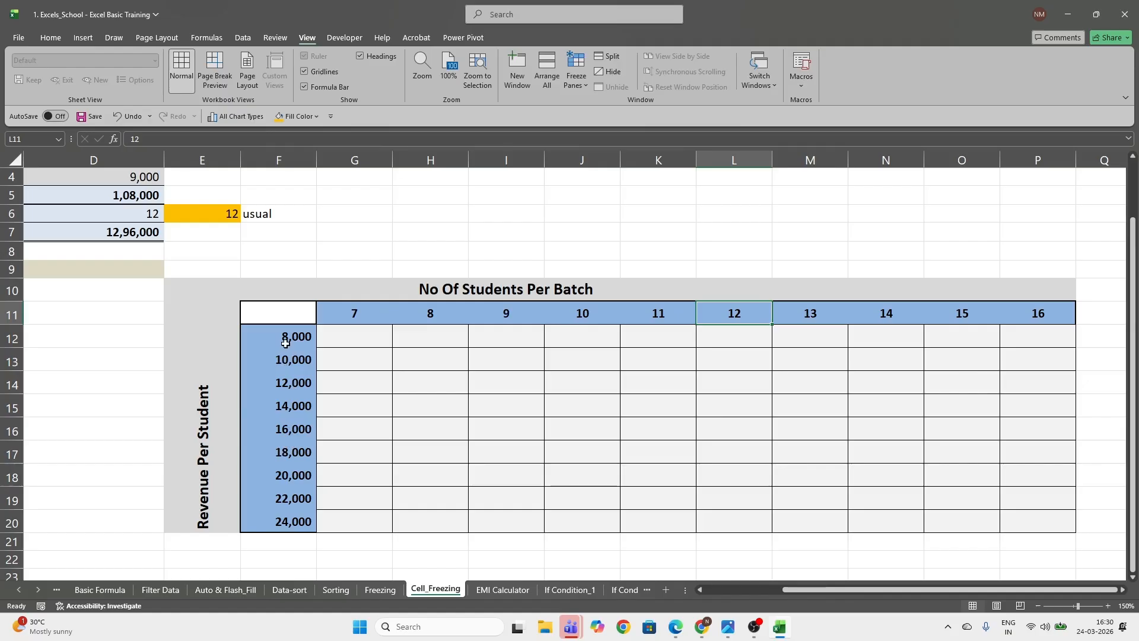
left_click(341, 332)
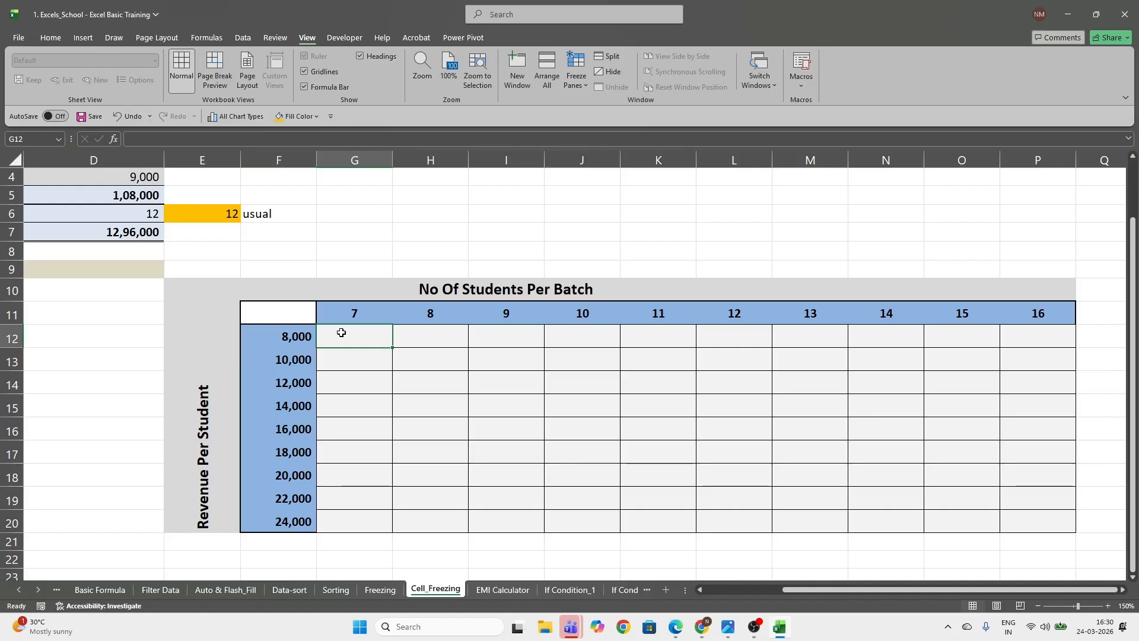
type("=")
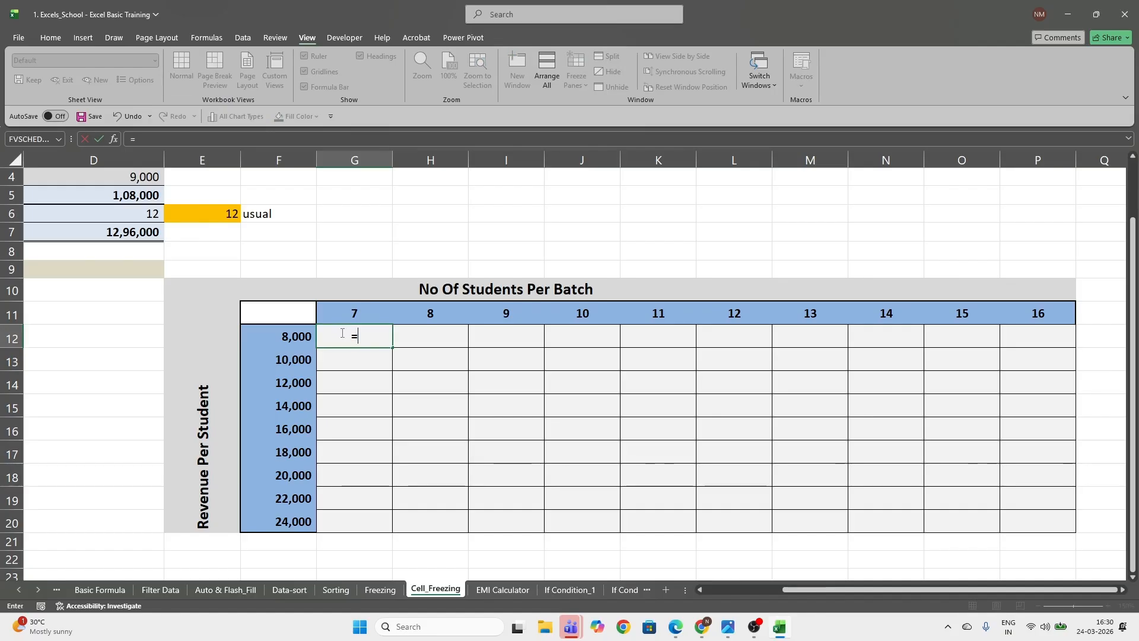
key("Up")
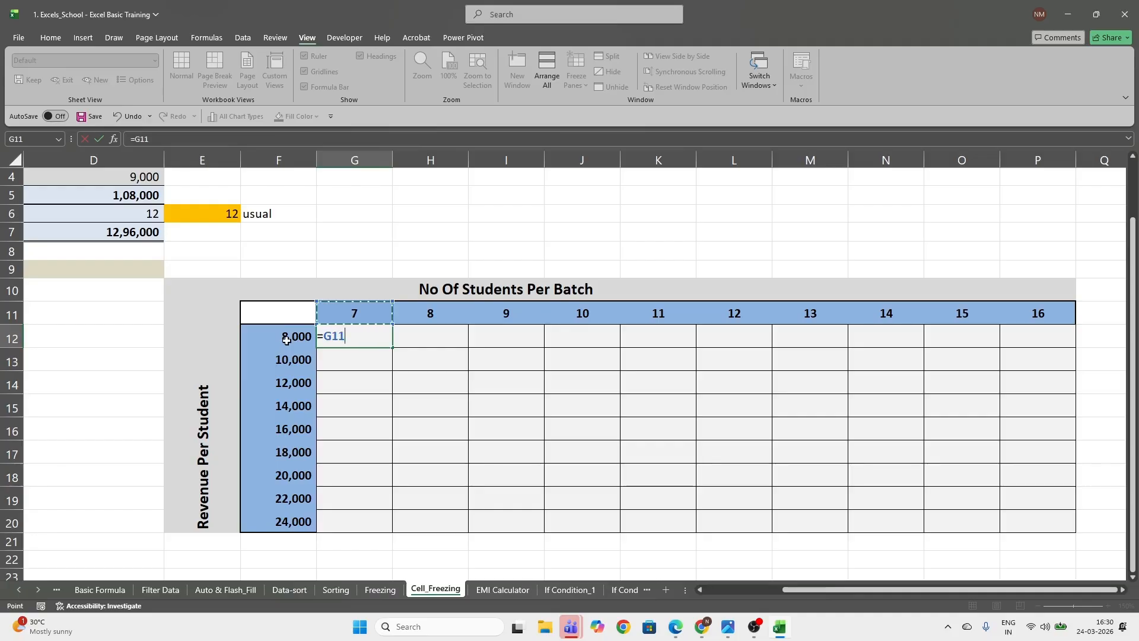
key("Escape")
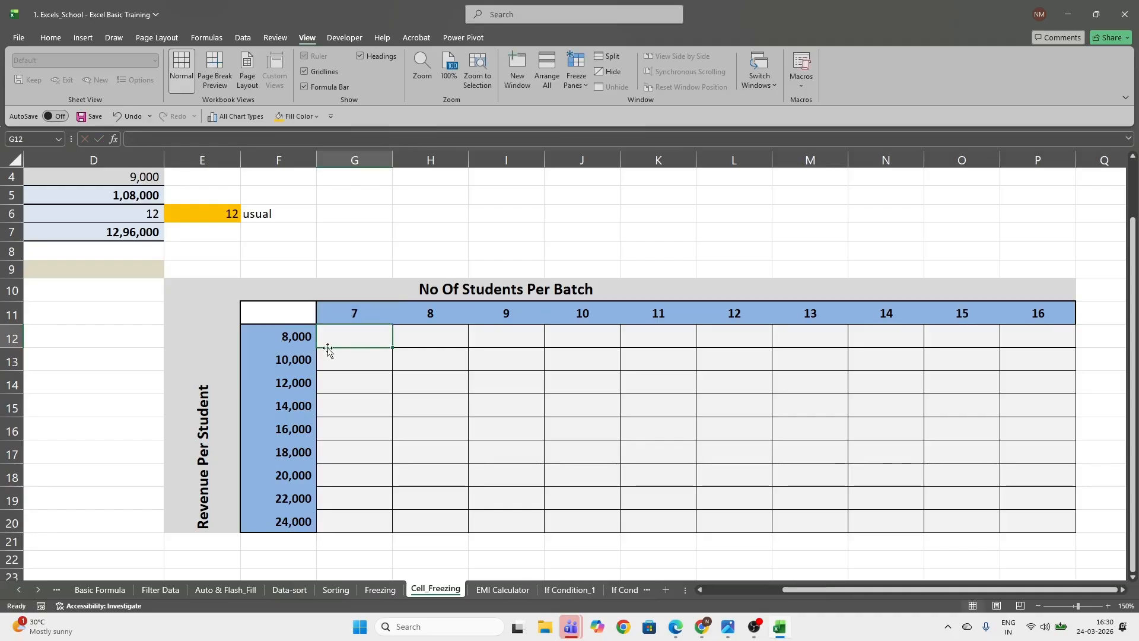
Fill cell P20 with orange, and check its column header in P11 and row header in F20
left_click(1031, 514)
left_click(52, 38)
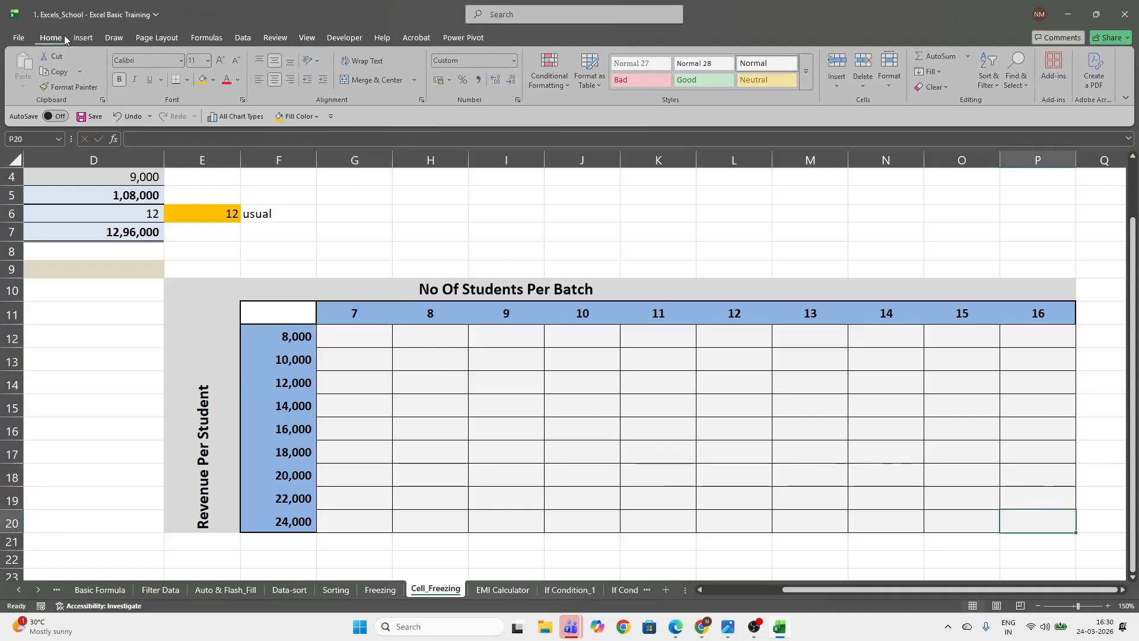
left_click(204, 79)
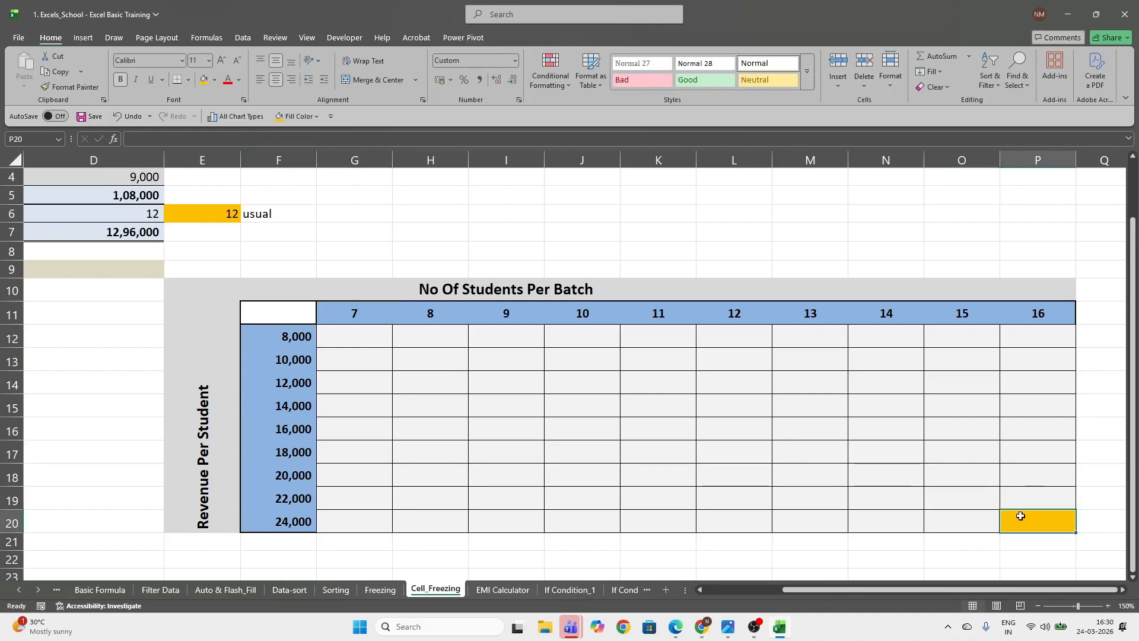
left_click(1047, 311)
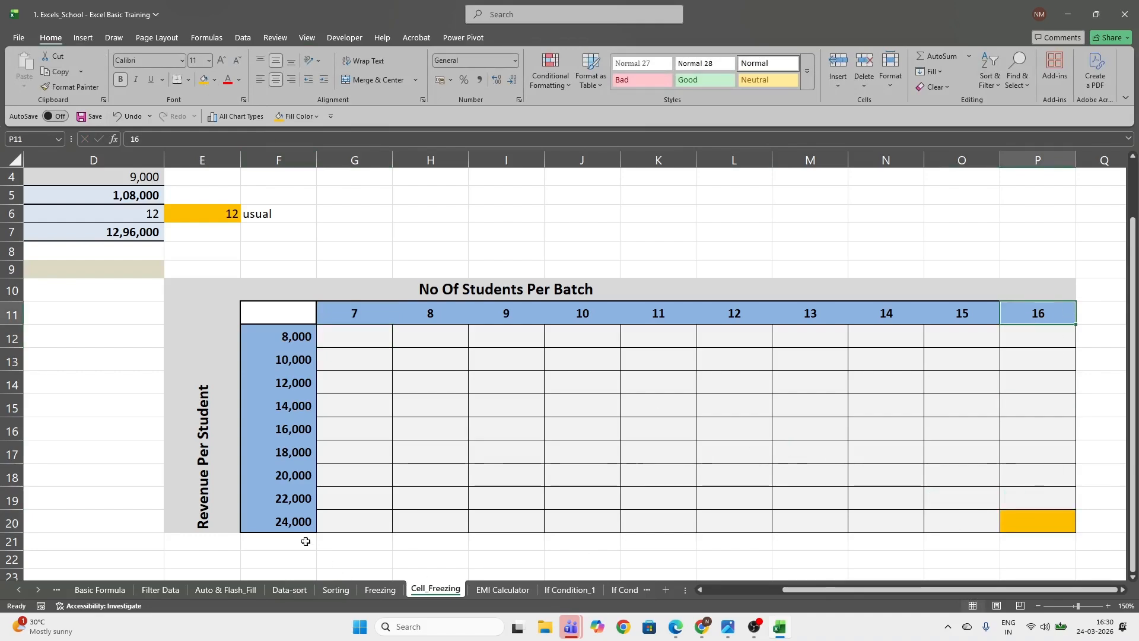
left_click(277, 521)
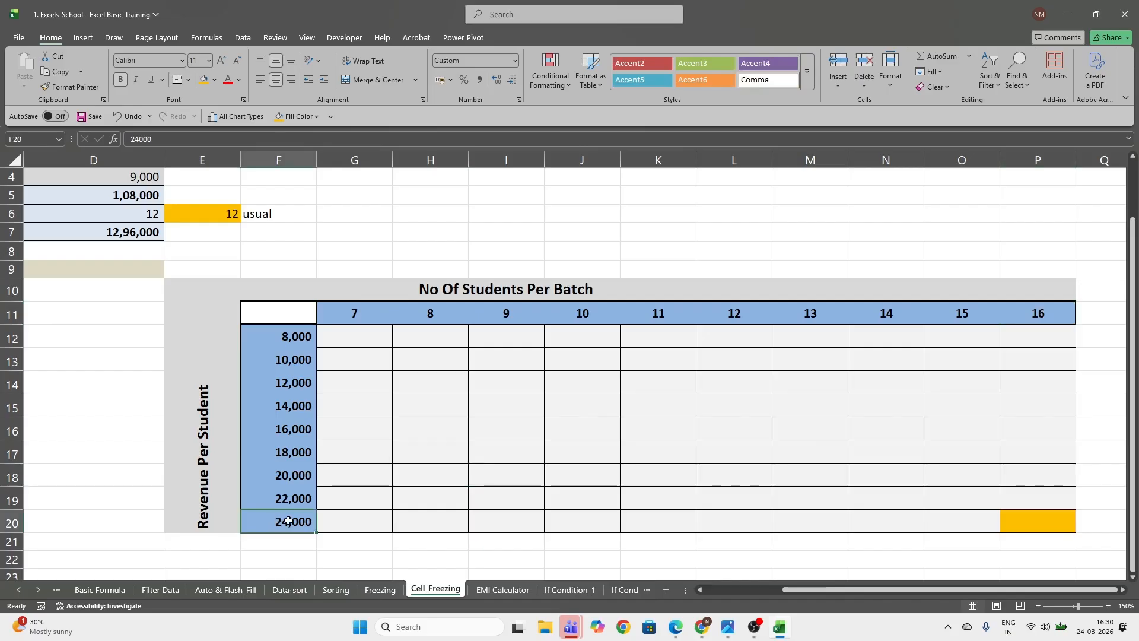
Enter the formula =G$11*F12 in cell G12, locking only the row of the student count
left_click(374, 336)
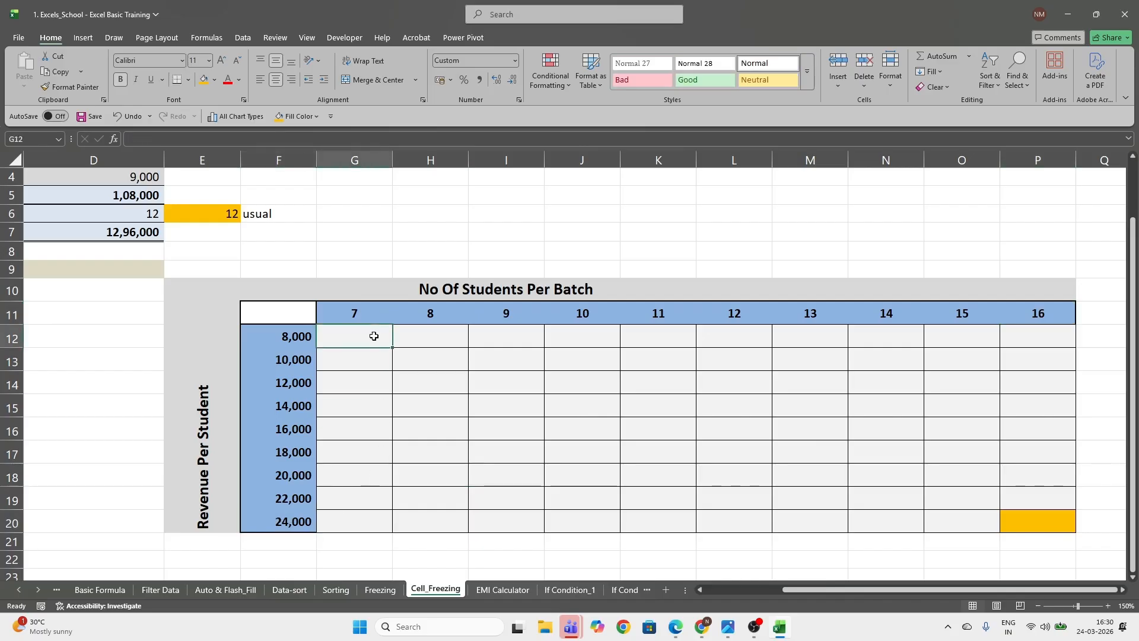
type("=")
key("Up")
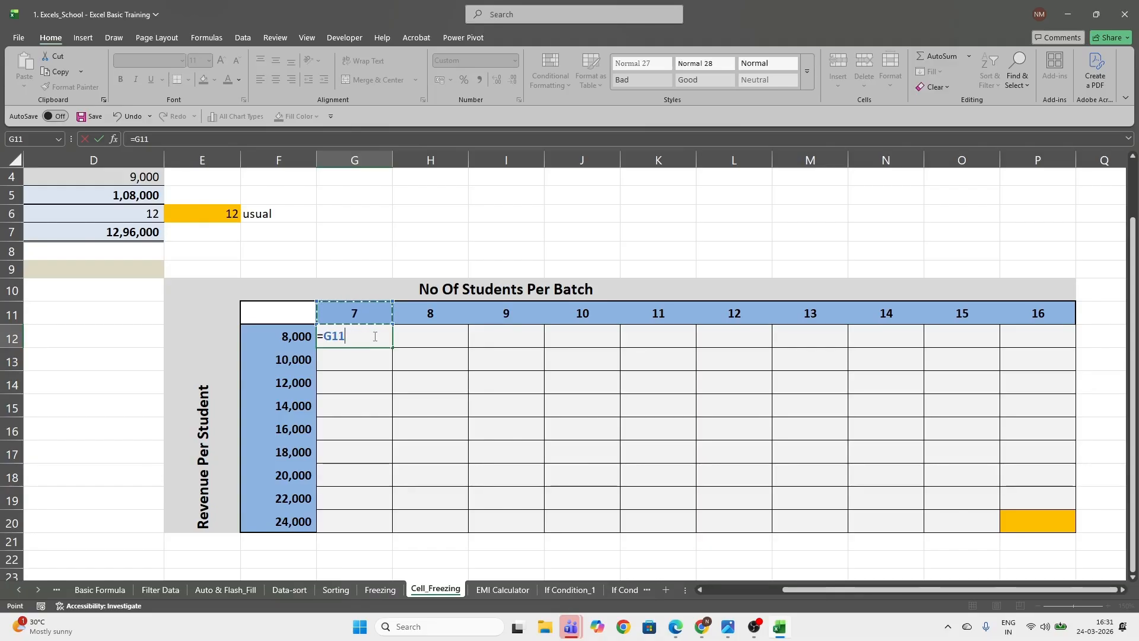
key("F4")
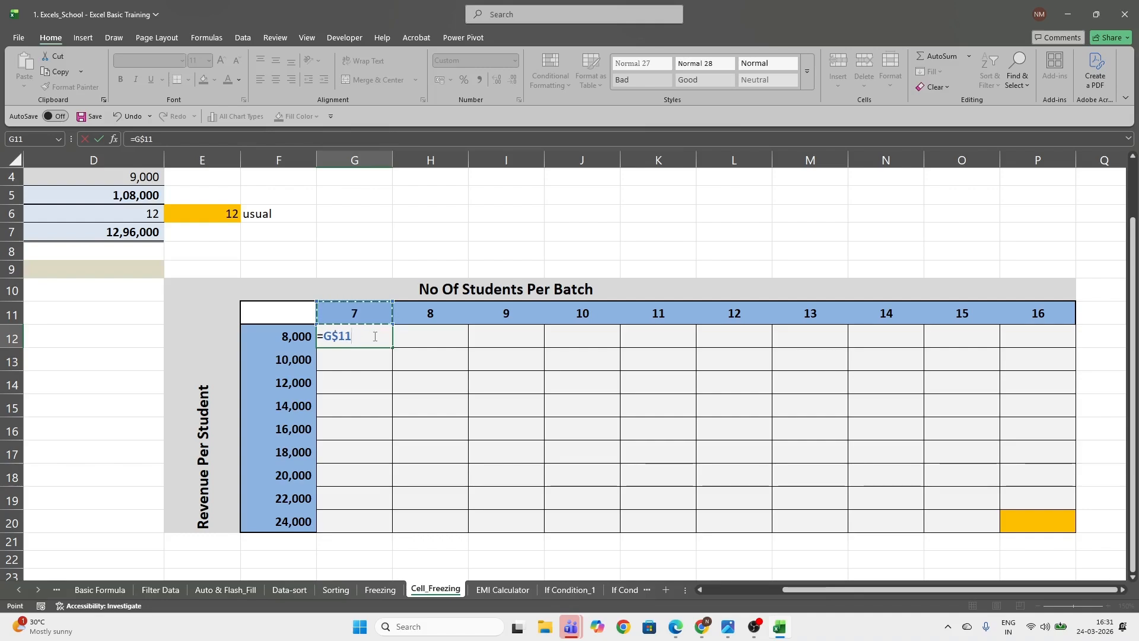
type("*")
left_click(301, 336)
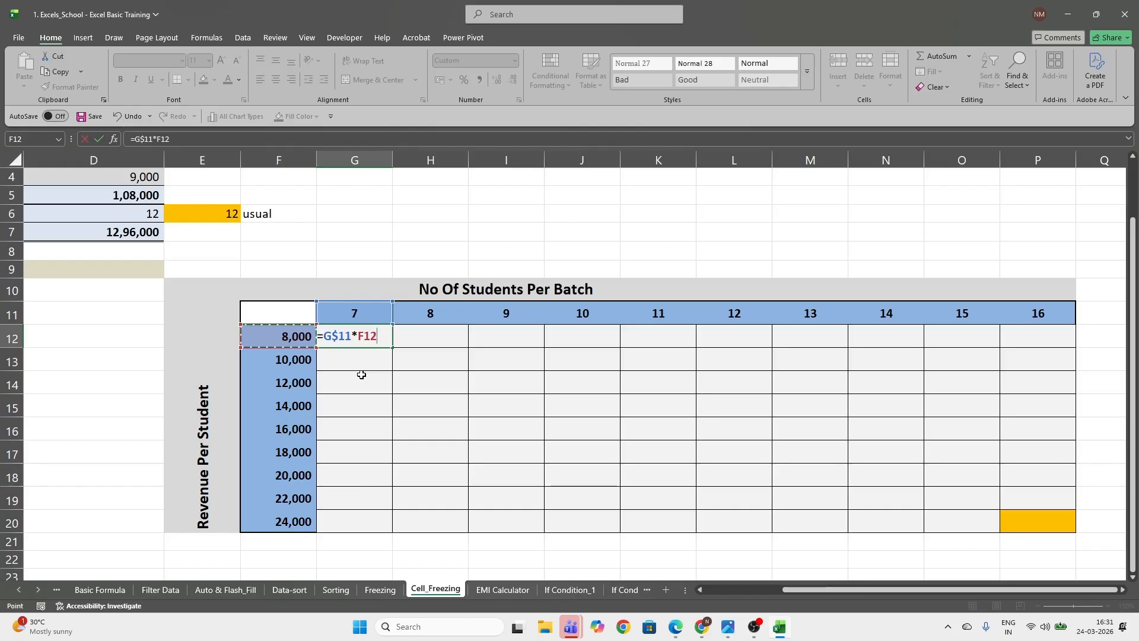
key("Return")
Copy the G12 formula down to G19 and check the references in G19
left_click(381, 337)
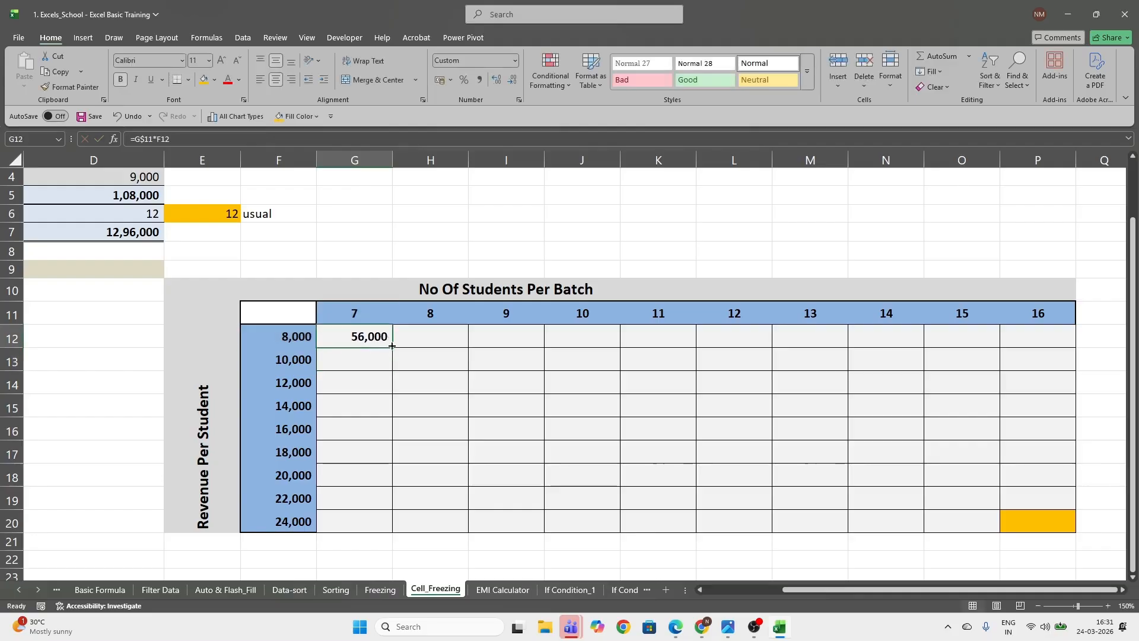
left_click_drag(393, 349, 394, 510)
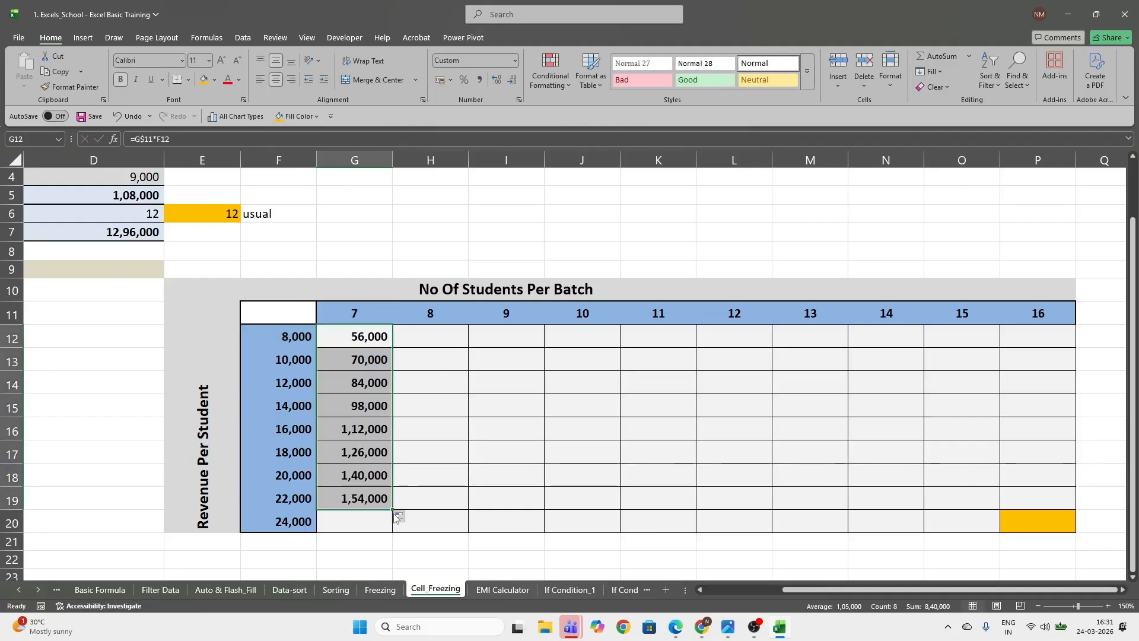
double_click(366, 499)
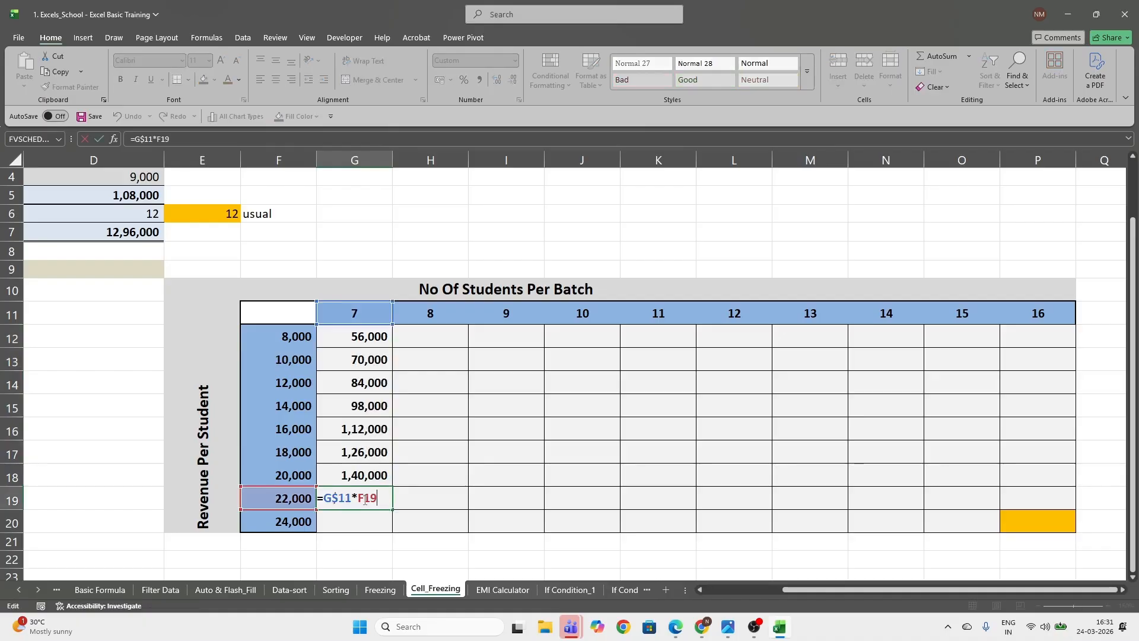
key("Escape")
Copy the G12 formula across to M12 and check the references in K12 and H12
left_click(379, 338)
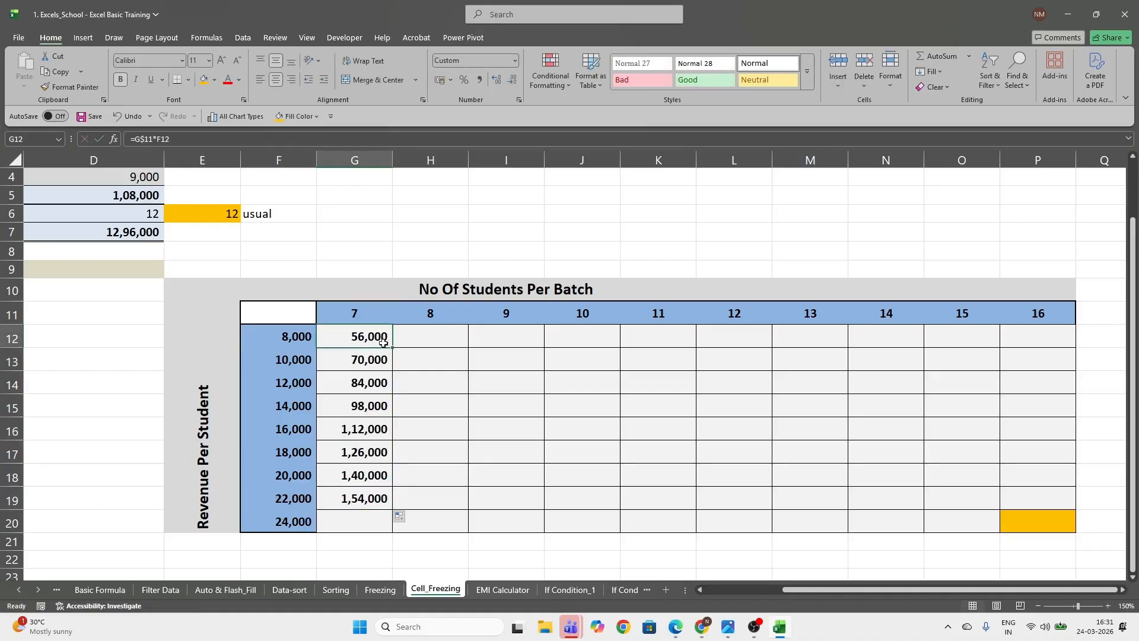
left_click_drag(392, 349, 846, 347)
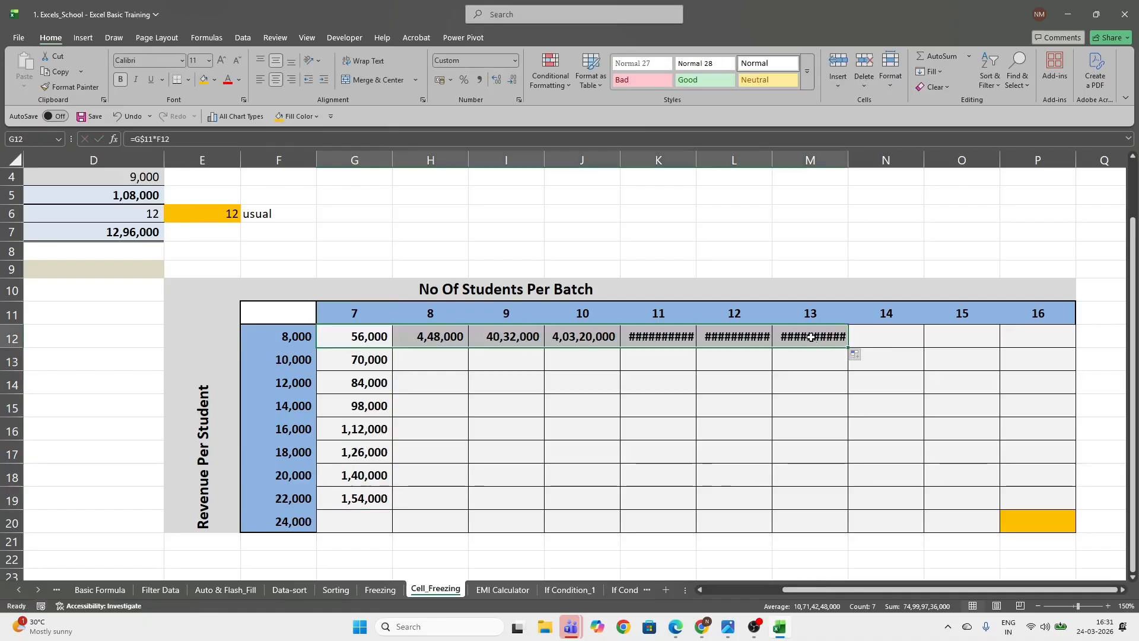
left_click(674, 342)
double_click(674, 342)
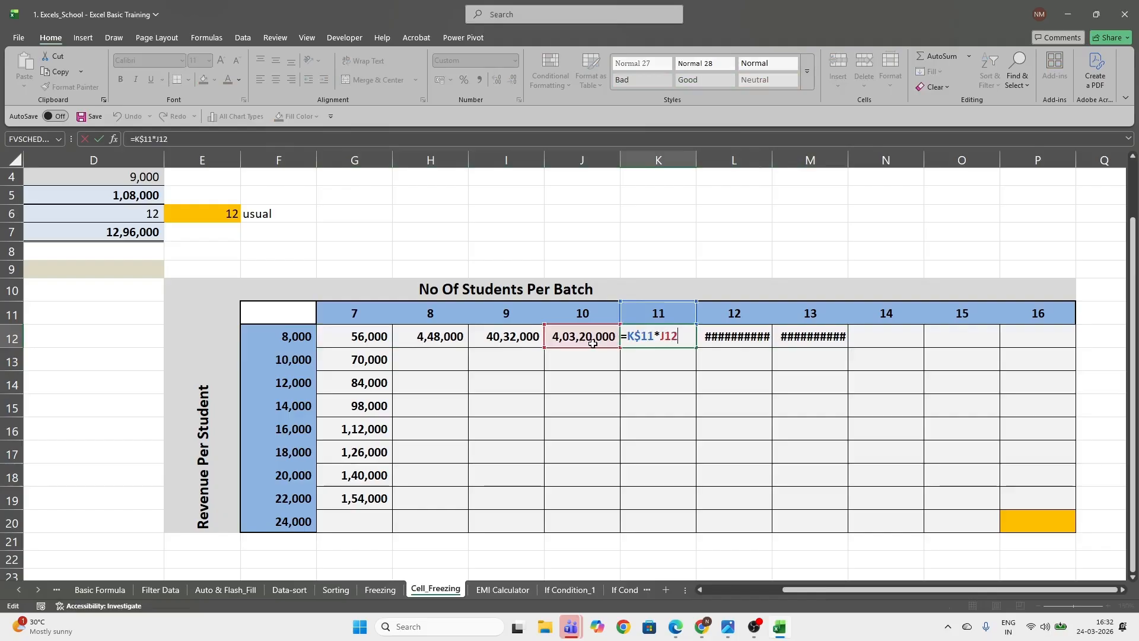
key("Escape")
left_click(447, 337)
double_click(447, 336)
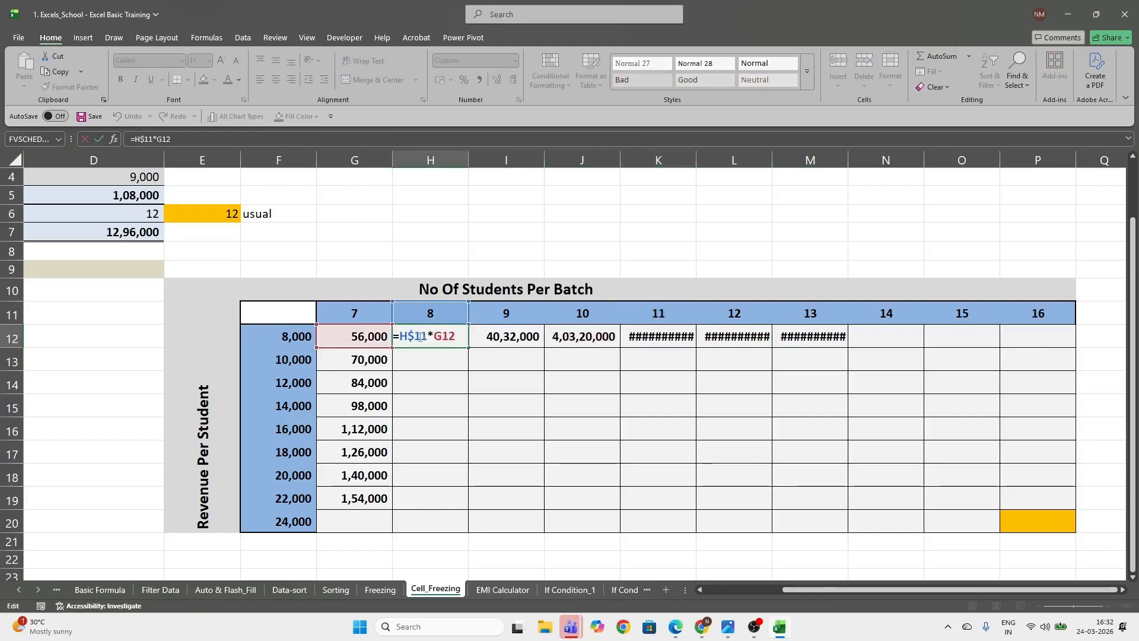
key("Escape")
Examine the references in the G12 formula along with row 11 and column F that they point to
left_click(362, 339)
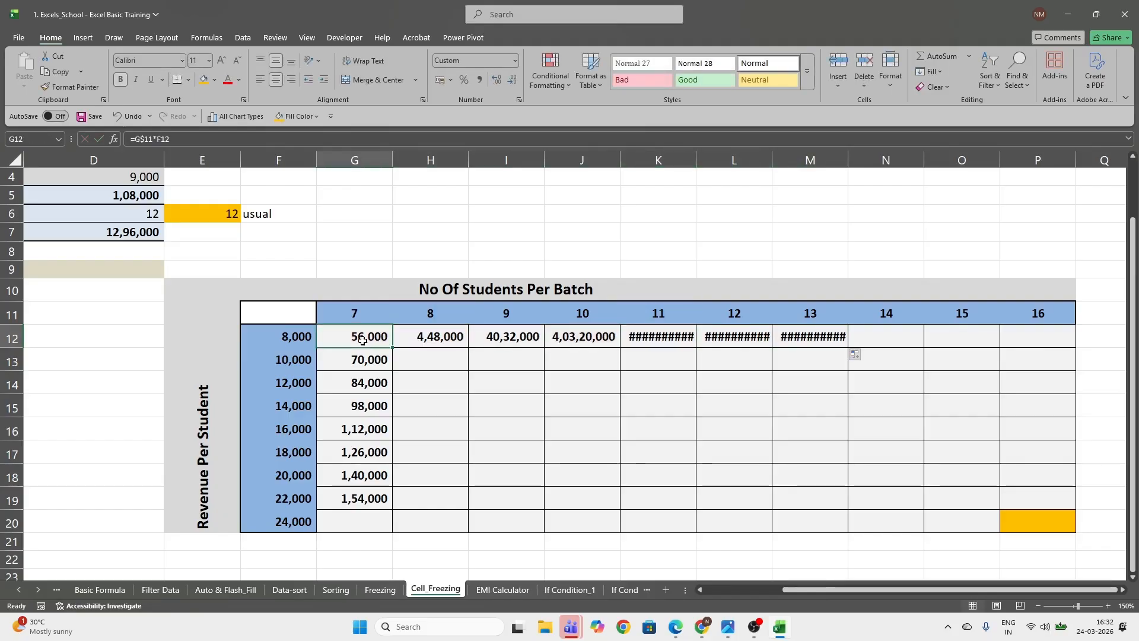
double_click(361, 339)
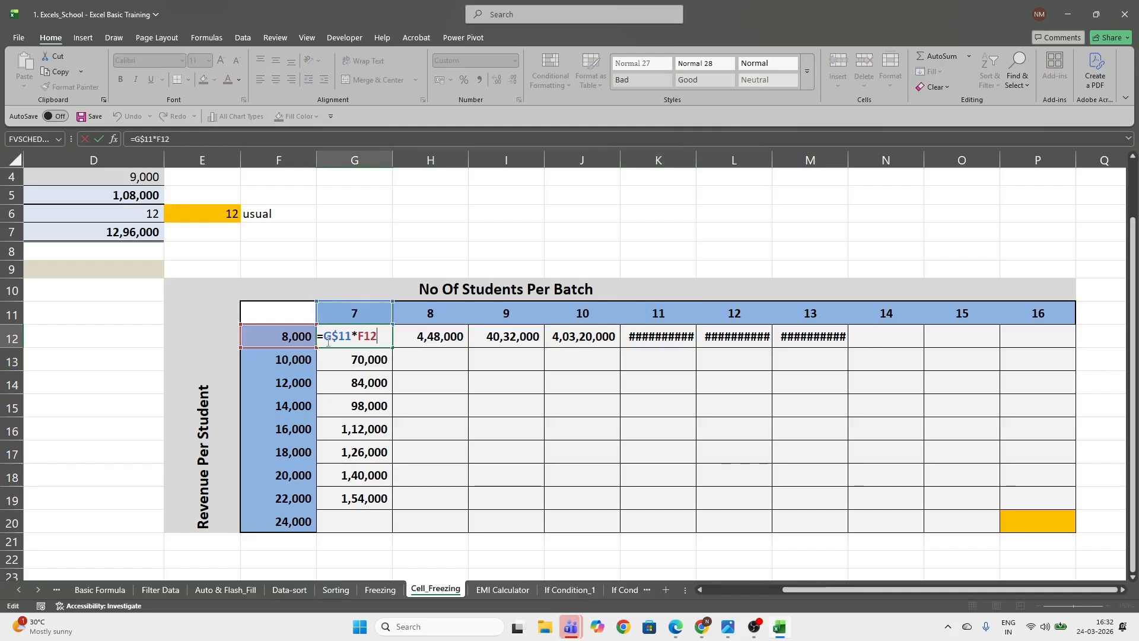
left_click(371, 337)
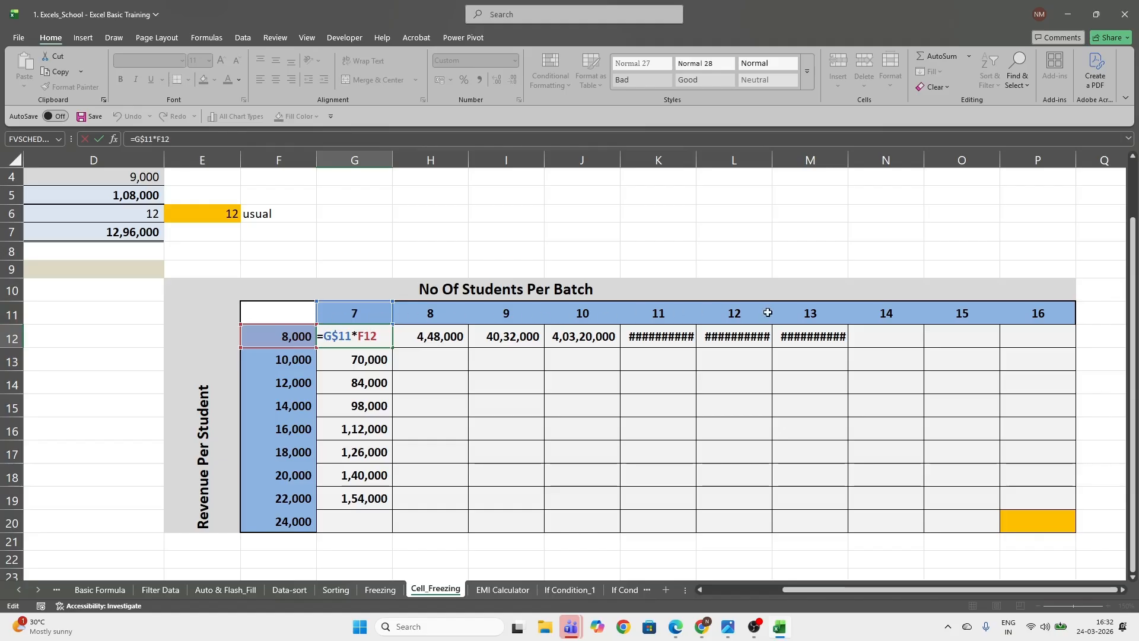
key("Return")
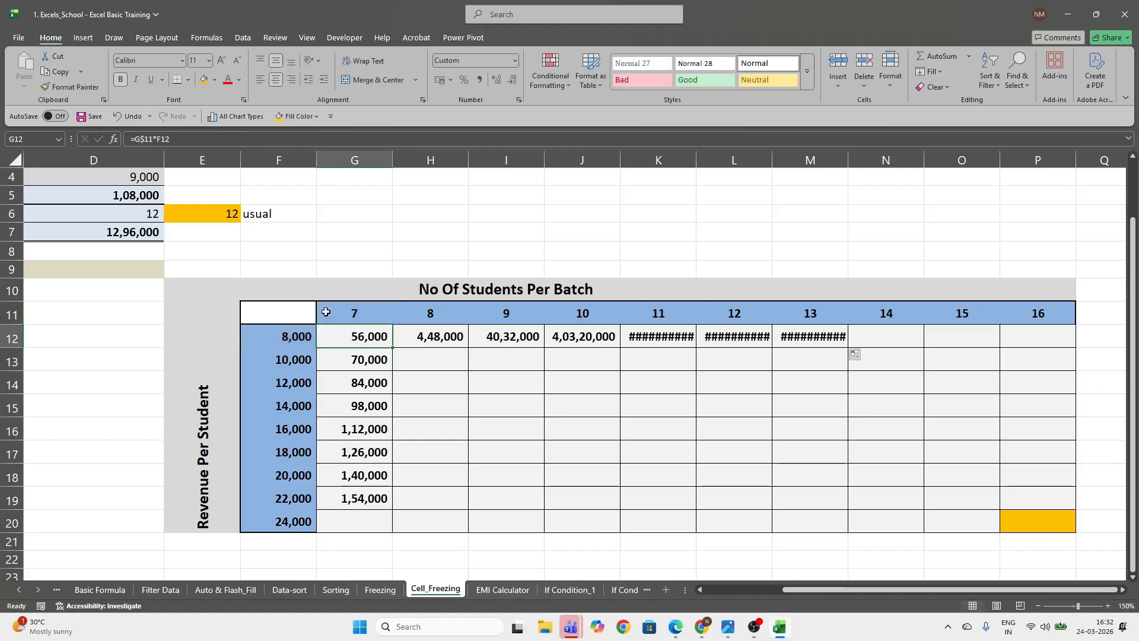
left_click(11, 315)
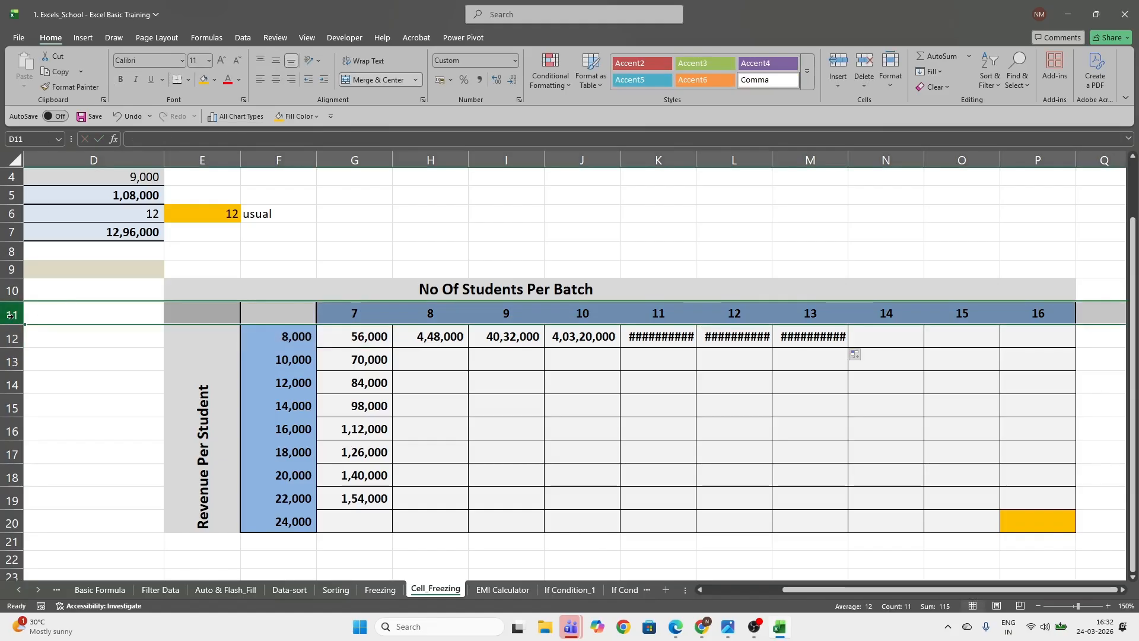
left_click(283, 158)
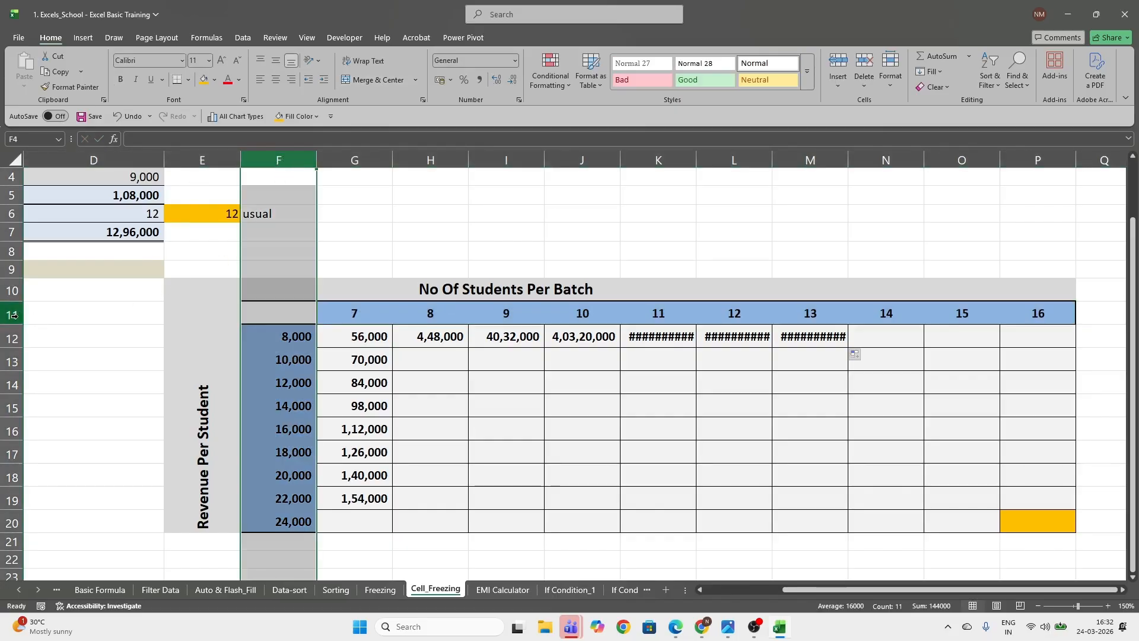
Change the revenue reference in G12 to lock column F, making the formula =G$11*$F12
left_click(373, 336)
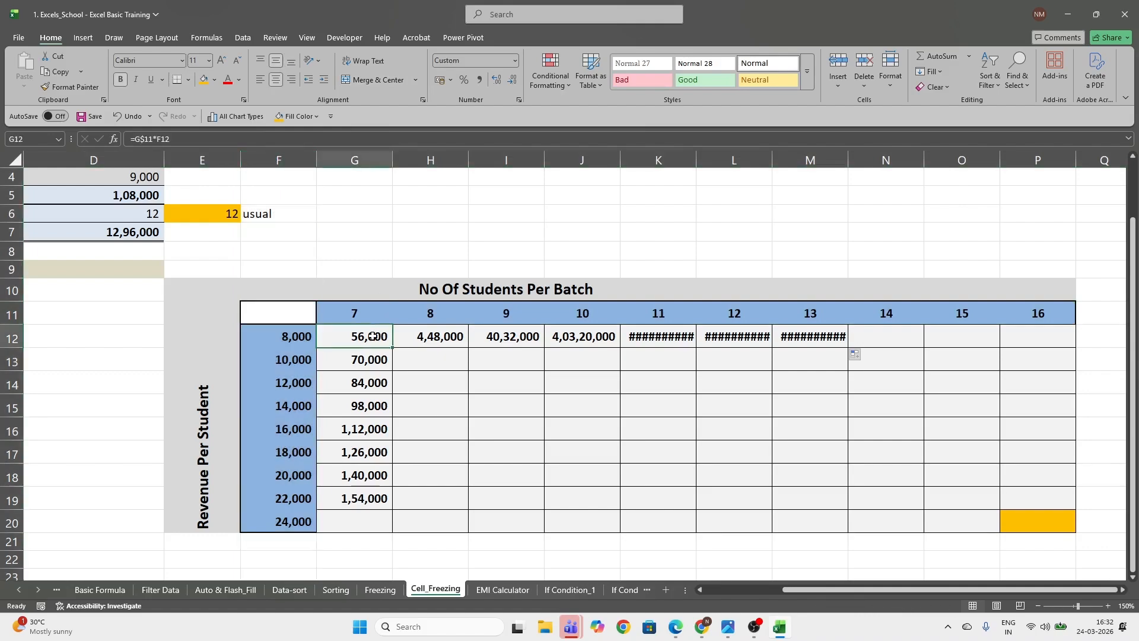
double_click(372, 336)
left_click(337, 337)
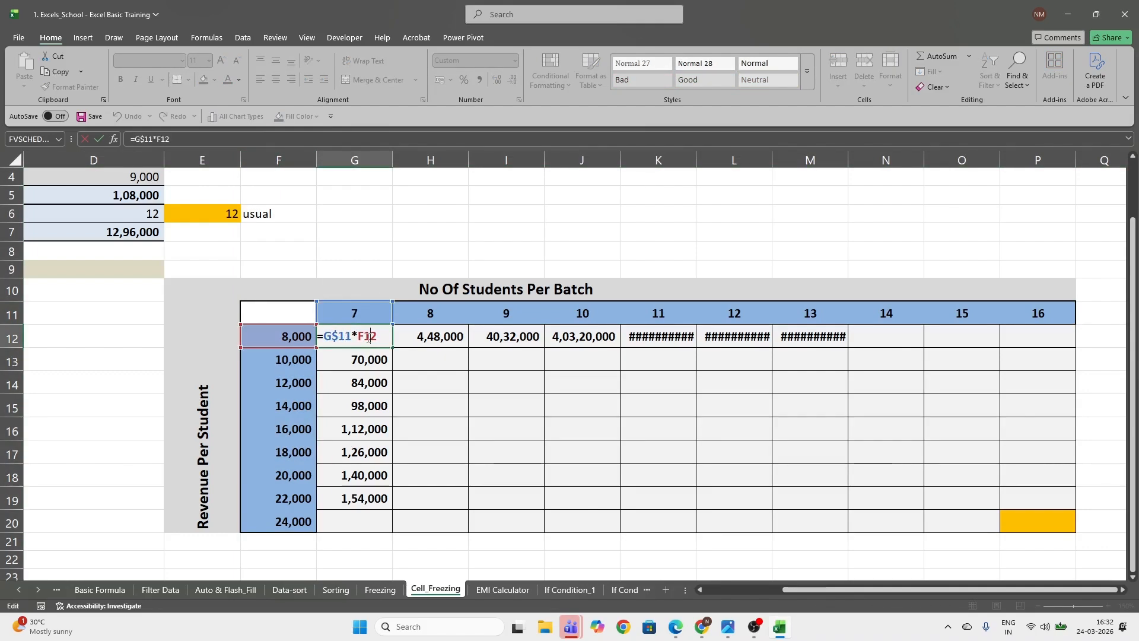
left_click(370, 337)
type("$")
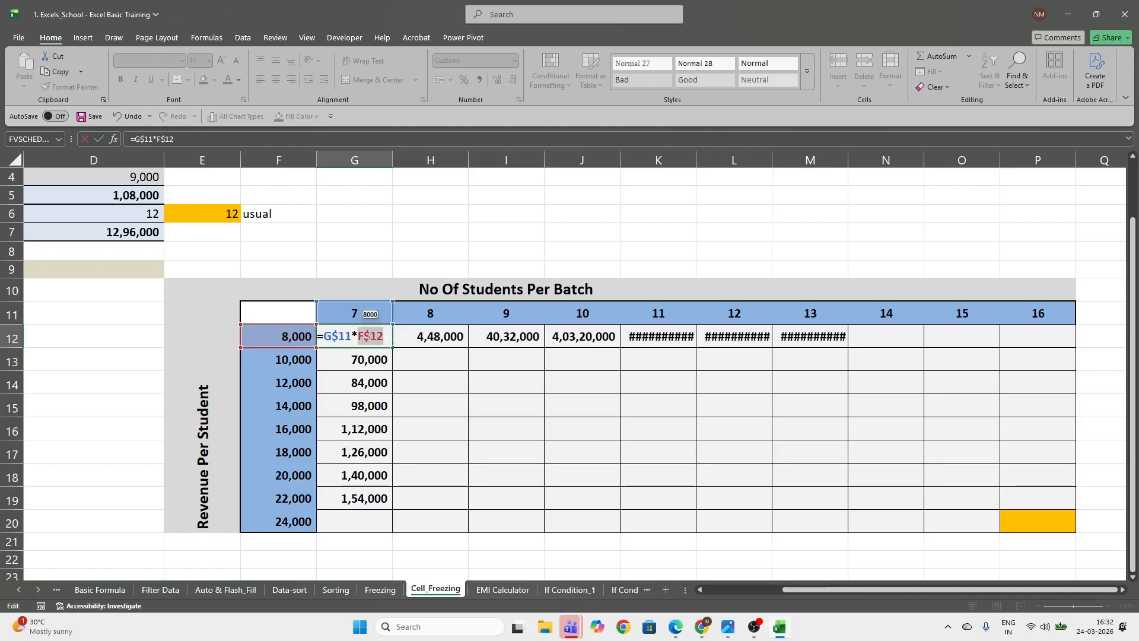
key("F4")
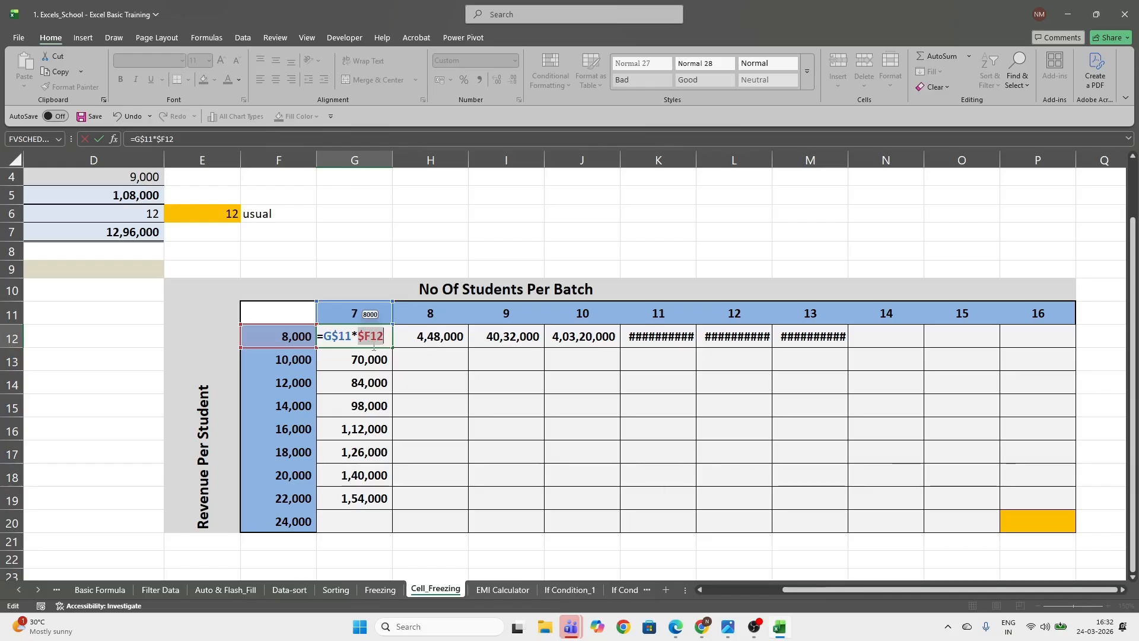
key("Return")
Clear the range G12:M19 and enter the fully relative formula =G11*F12 in G12
mouse_move(356, 337)
left_mouse_down()
mouse_move(788, 389)
mouse_move(824, 495)
left_mouse_up()
key("Delete")
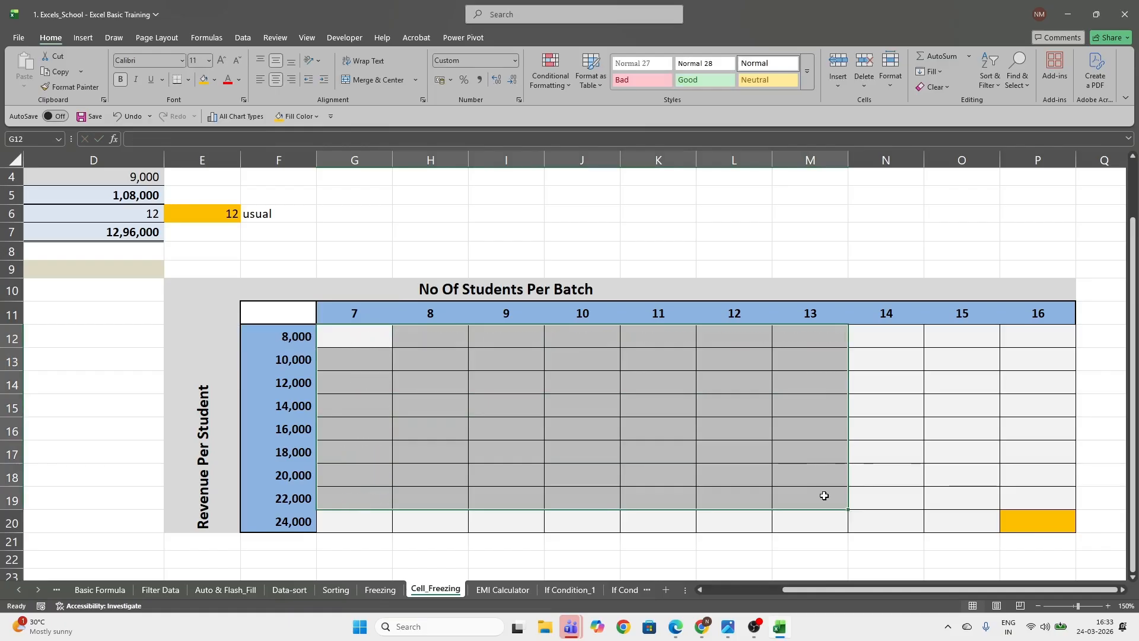
left_click(354, 339)
type("=")
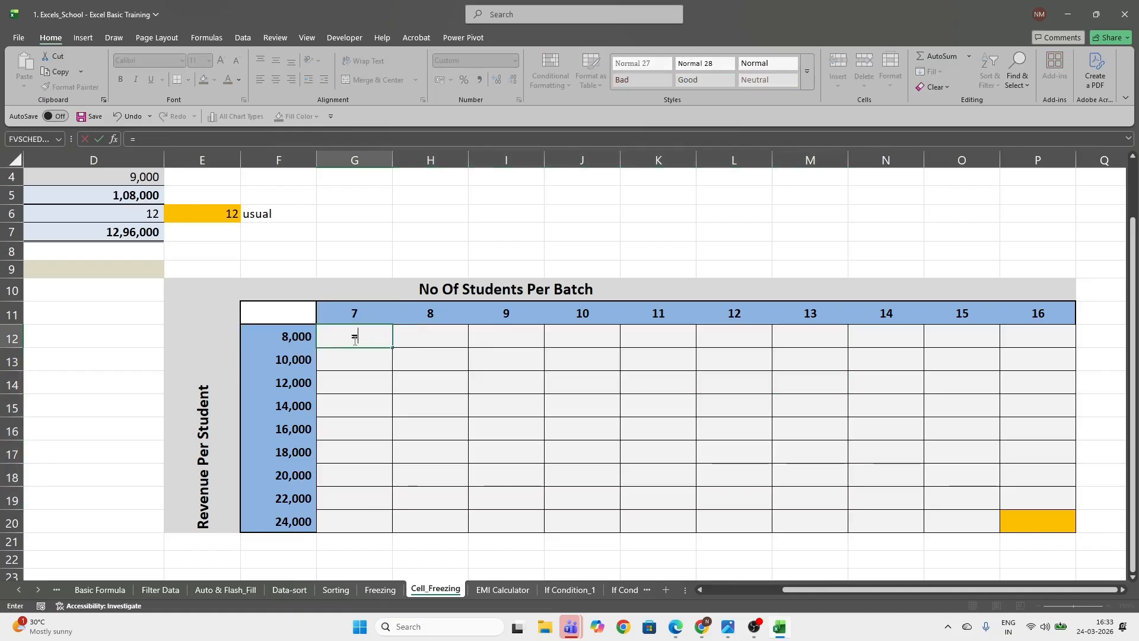
key("Up")
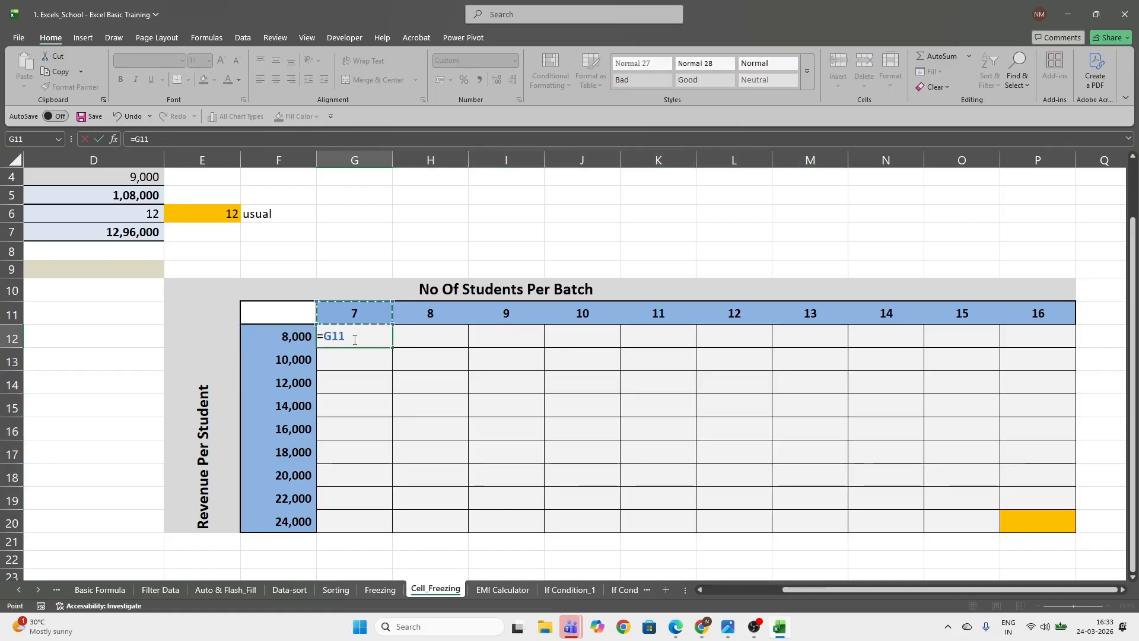
type("*")
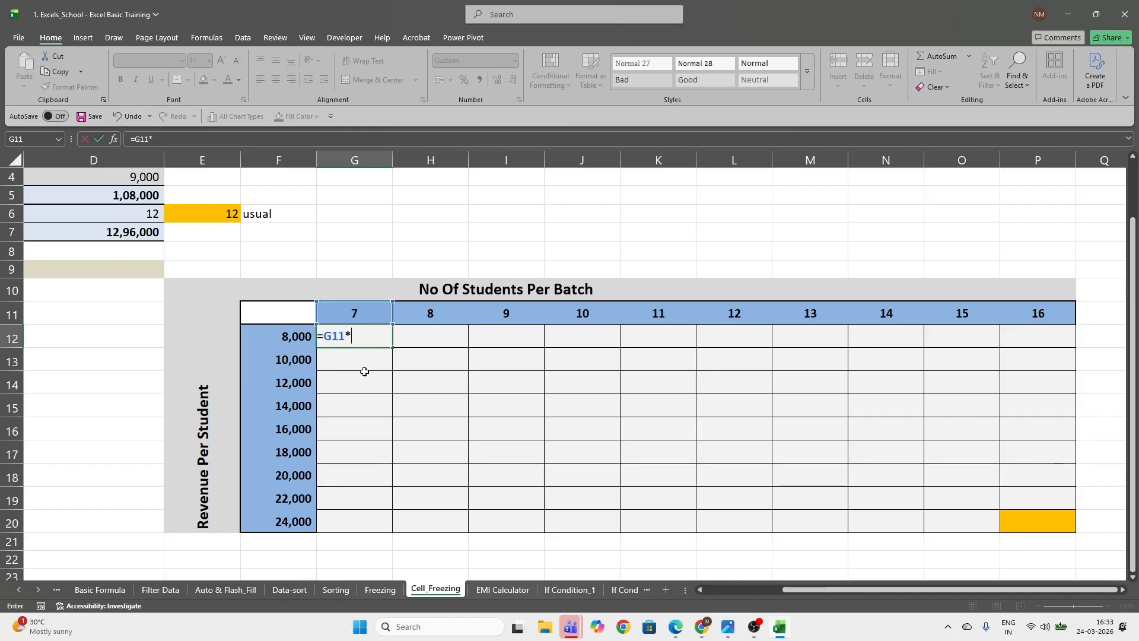
left_click(299, 336)
key("Return")
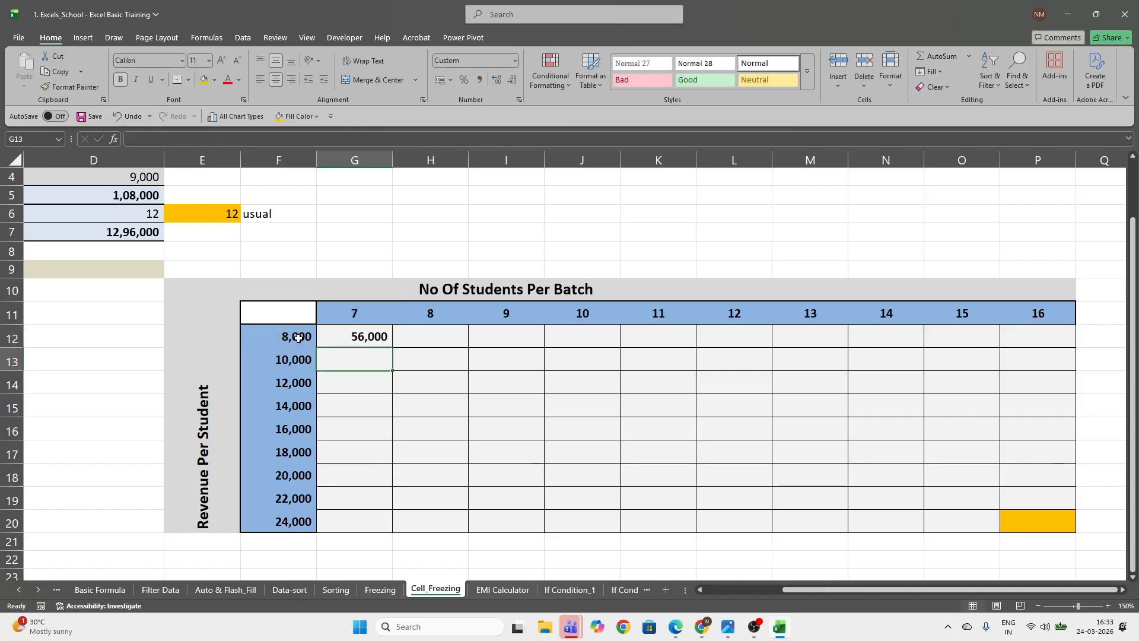
Copy the relative G12 formula down to G19 and inspect the references in G13
left_click(374, 336)
left_click_drag(393, 348, 389, 505)
left_click(366, 356)
double_click(365, 356)
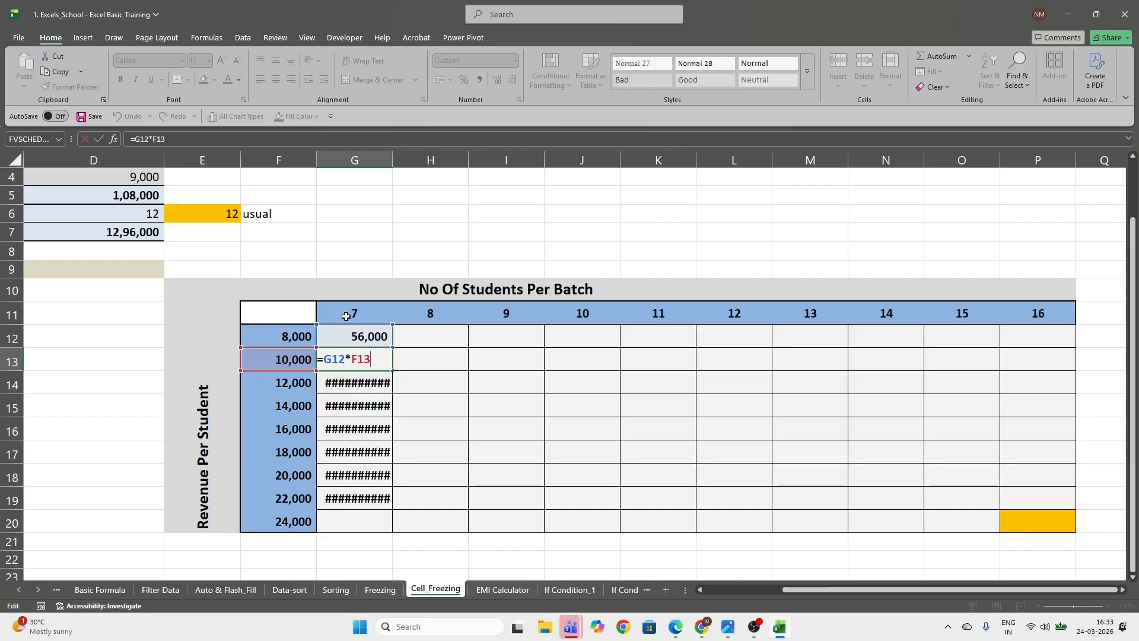
Compare the relative references in the G12 formula with those in the copied G13 formula
key("ctrl+Return")
left_click(356, 337)
key("F2")
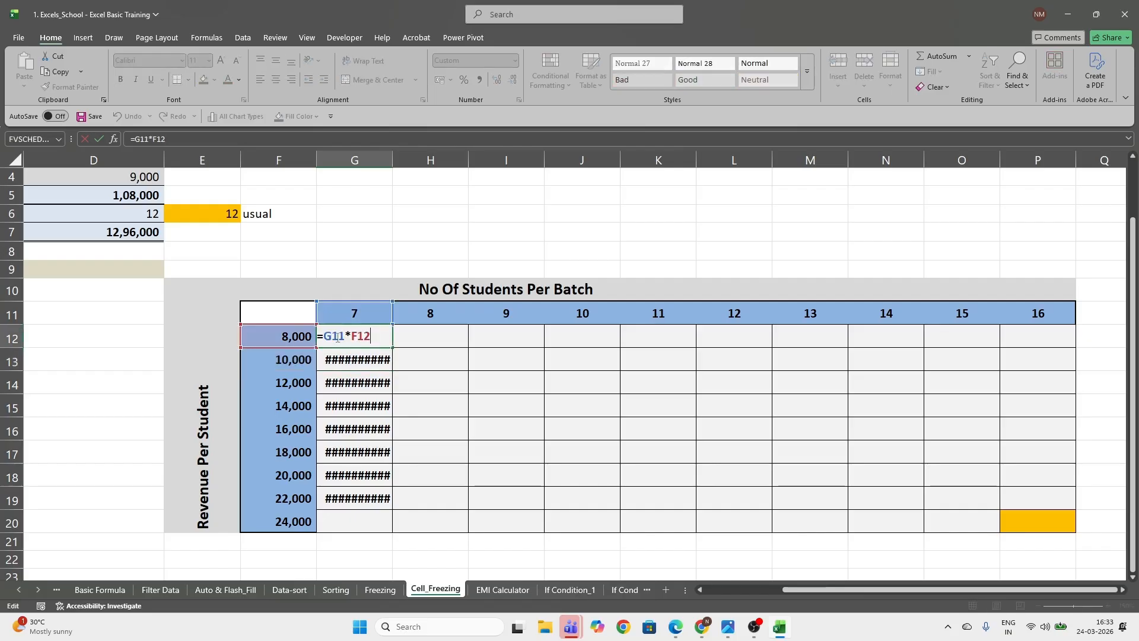
key("Escape")
key("Down")
key("F2")
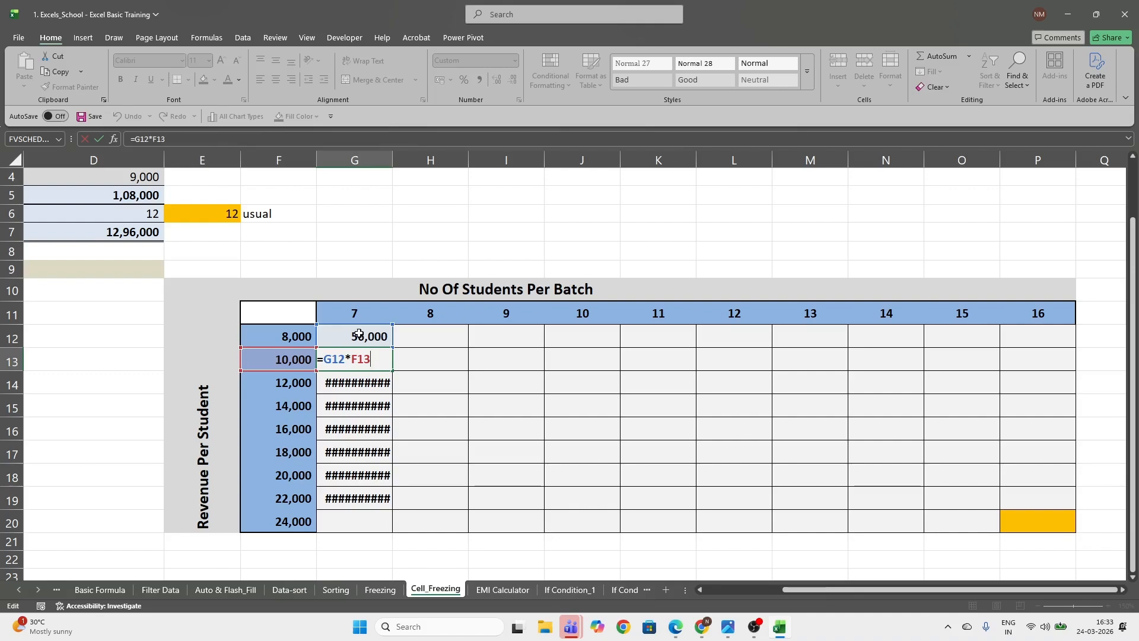
Clear the copied formulas from the range G12:G19
left_click(359, 334)
left_click_drag(361, 334, 389, 492)
key("Delete")
left_click(355, 339)
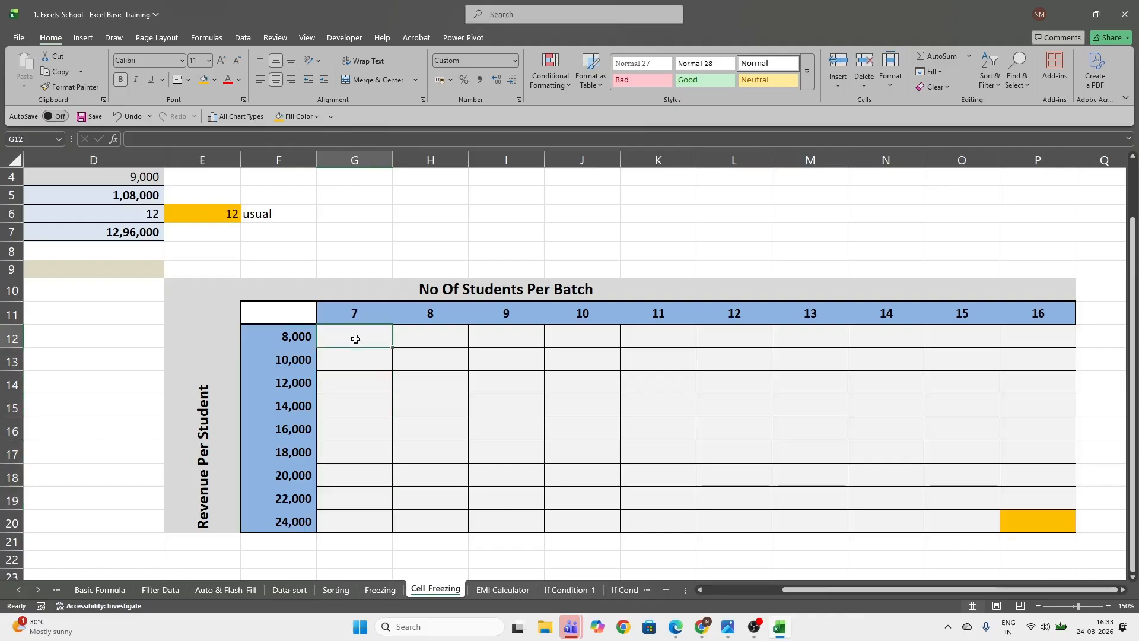
type("=")
left_click(356, 316)
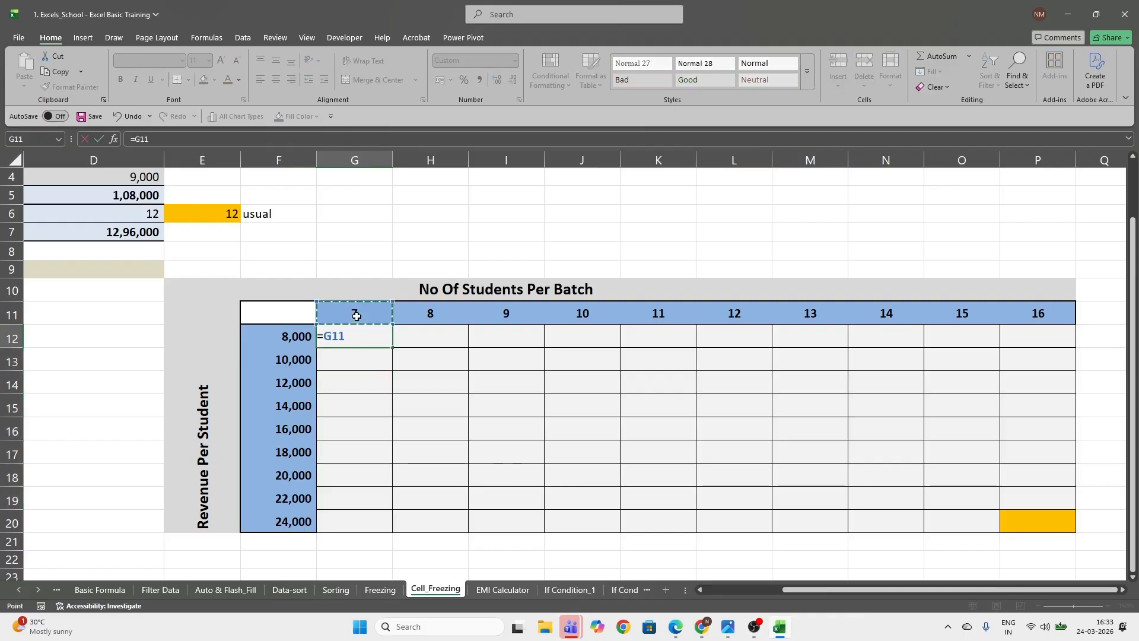
key("F4")
key("F4")
type("*")
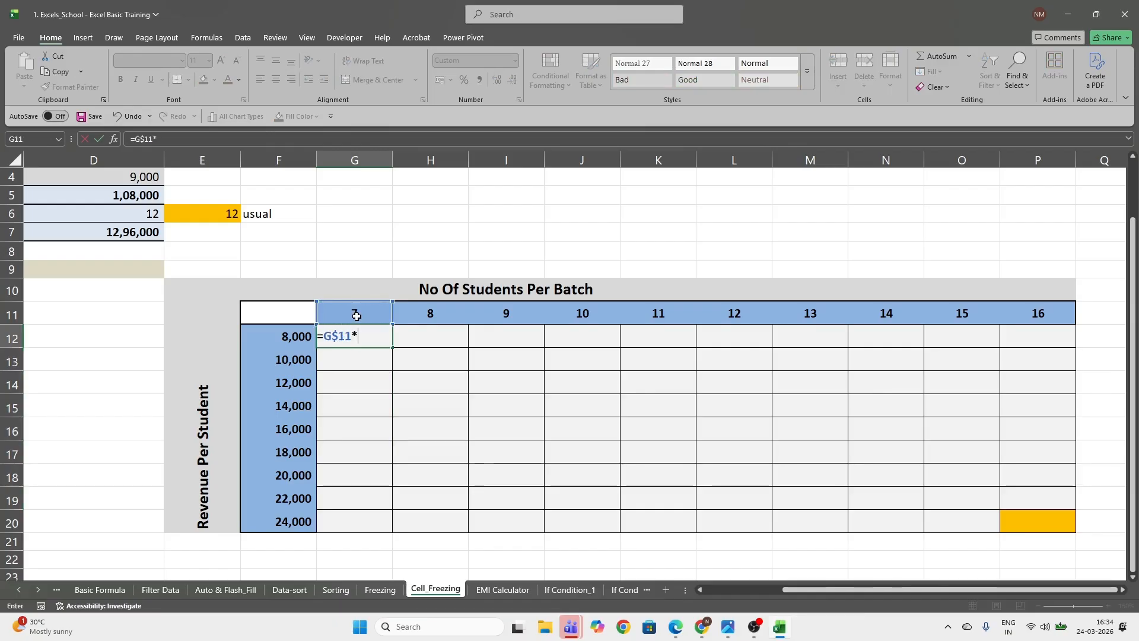
left_click(268, 338)
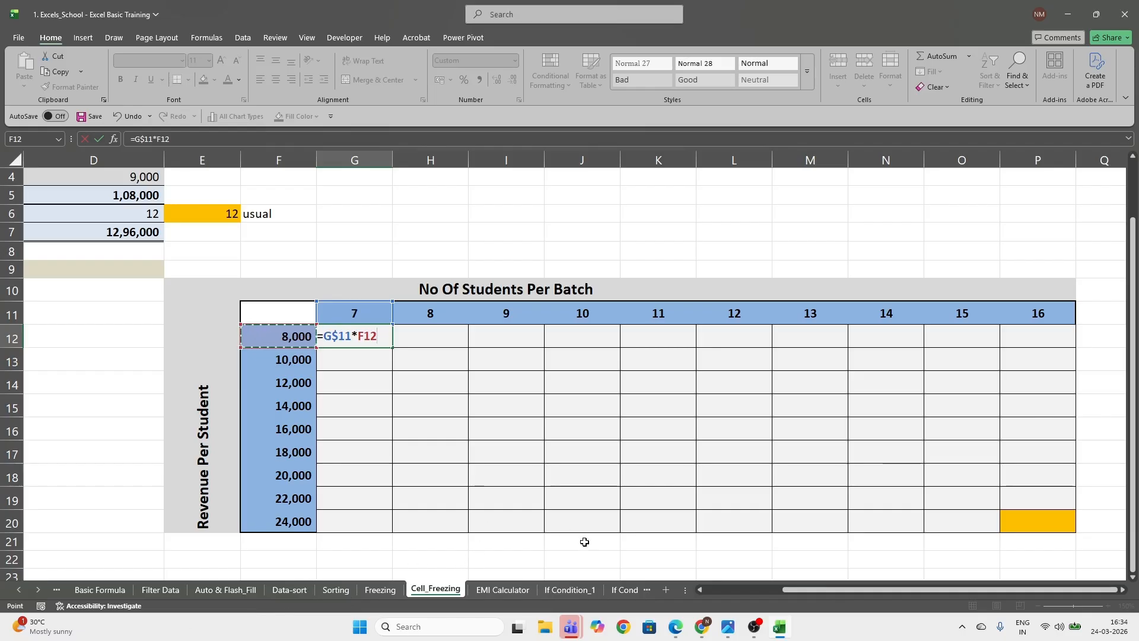
key("Escape")
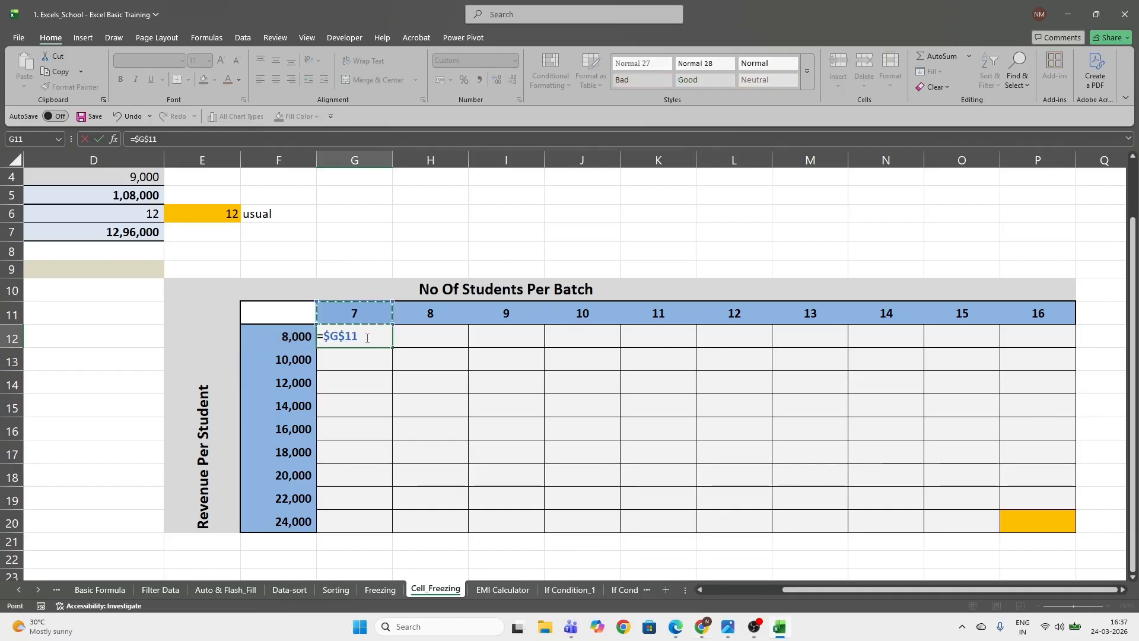
key("F4")
key("Escape")
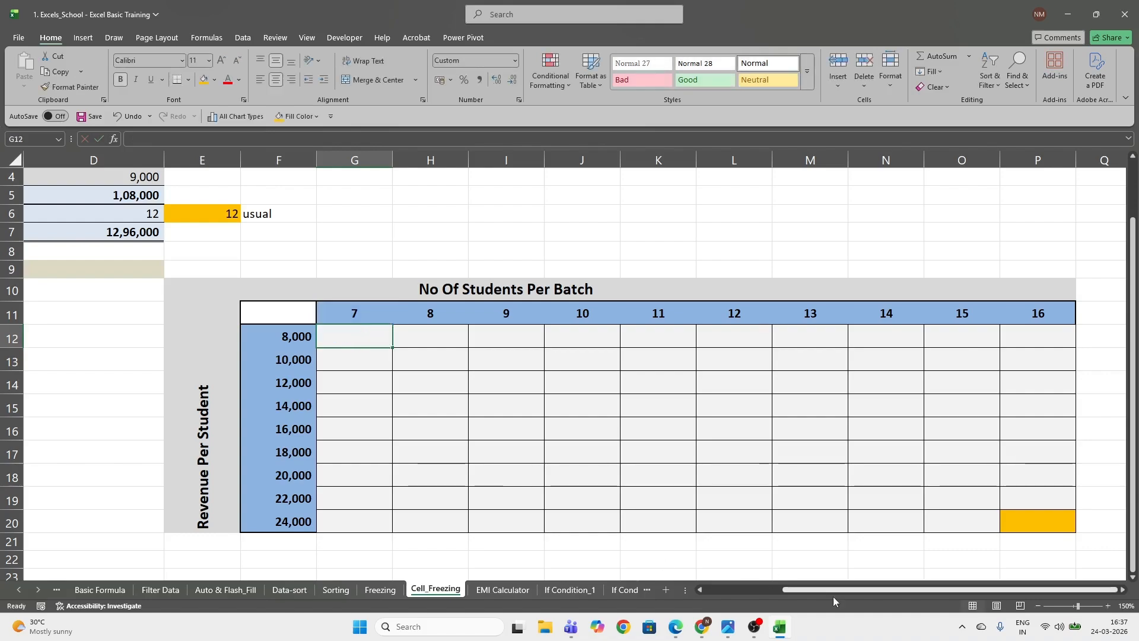
Switch to the Microsoft Teams meeting and share the screen with the participants
mouse_move(574, 628)
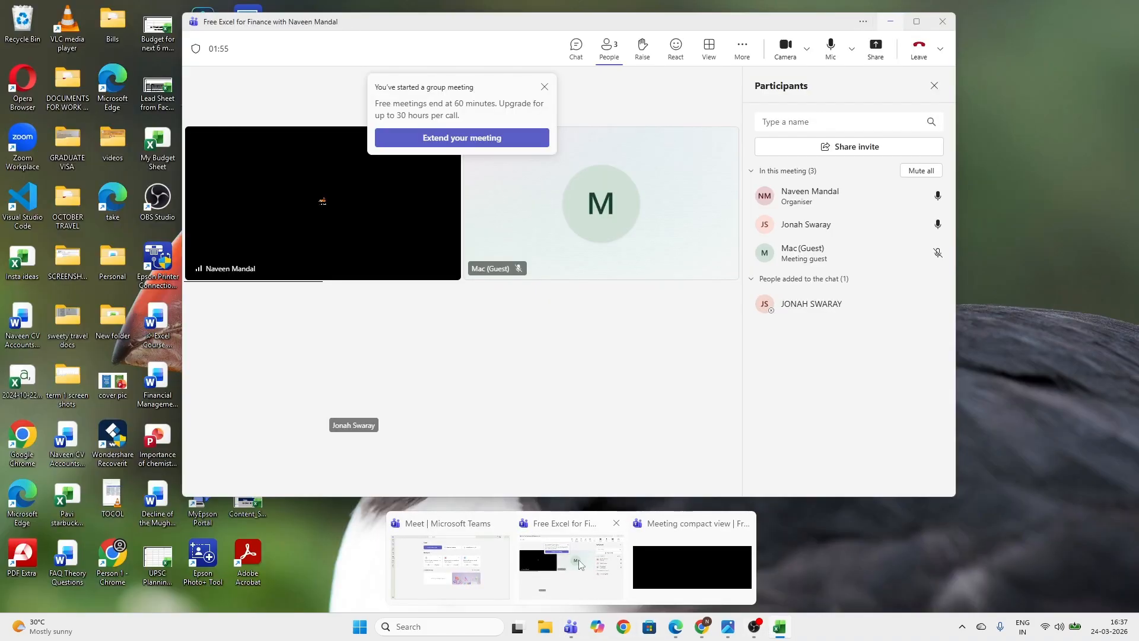
left_click(604, 561)
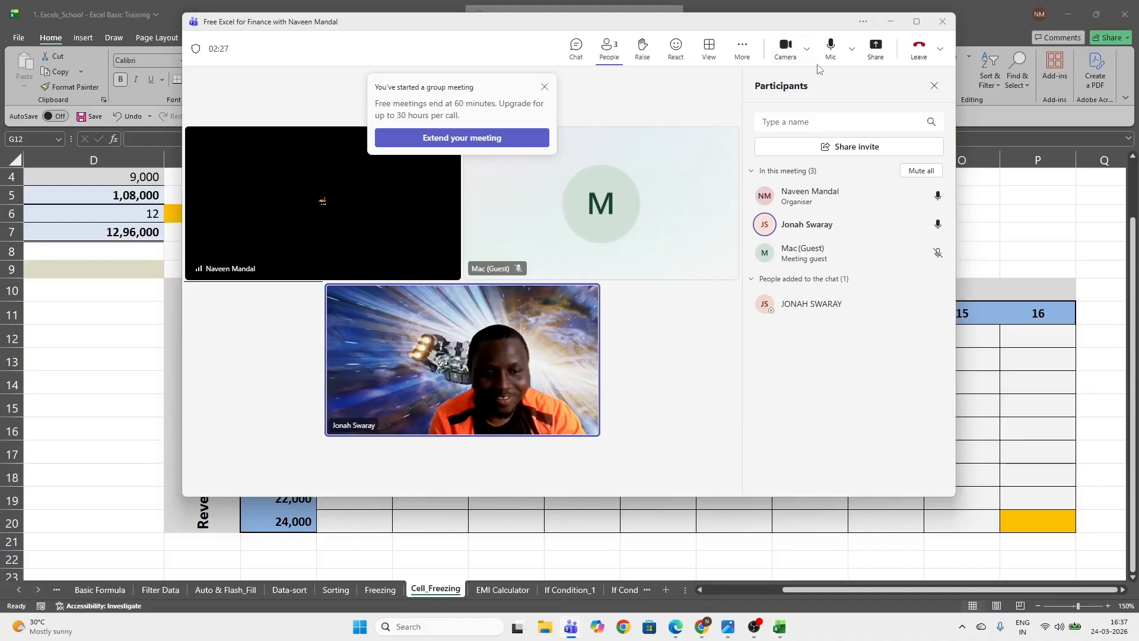
left_click(876, 48)
left_click(736, 208)
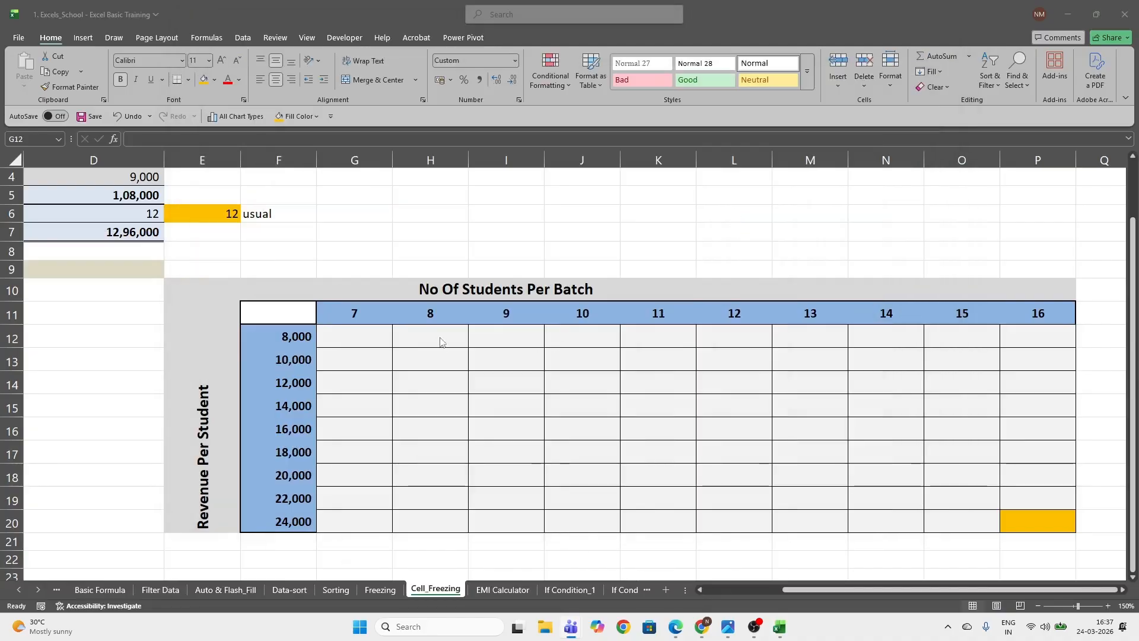
Enter the mixed-reference formula =G$11*$F12 in G12, locking row 11 and column F
left_click(370, 332)
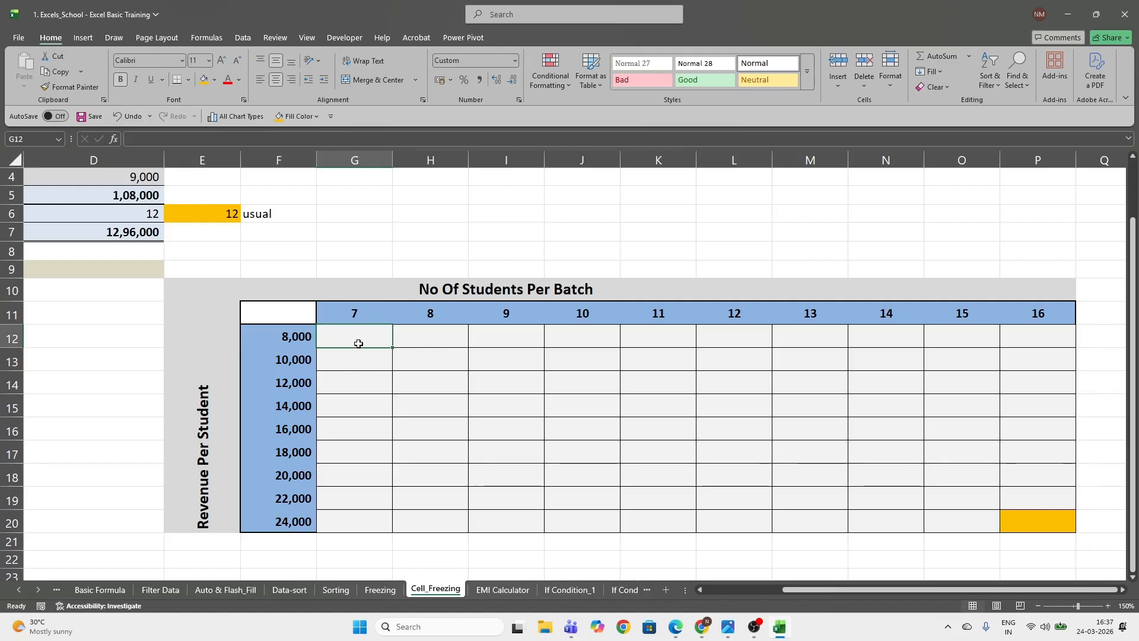
type("=")
key("Up")
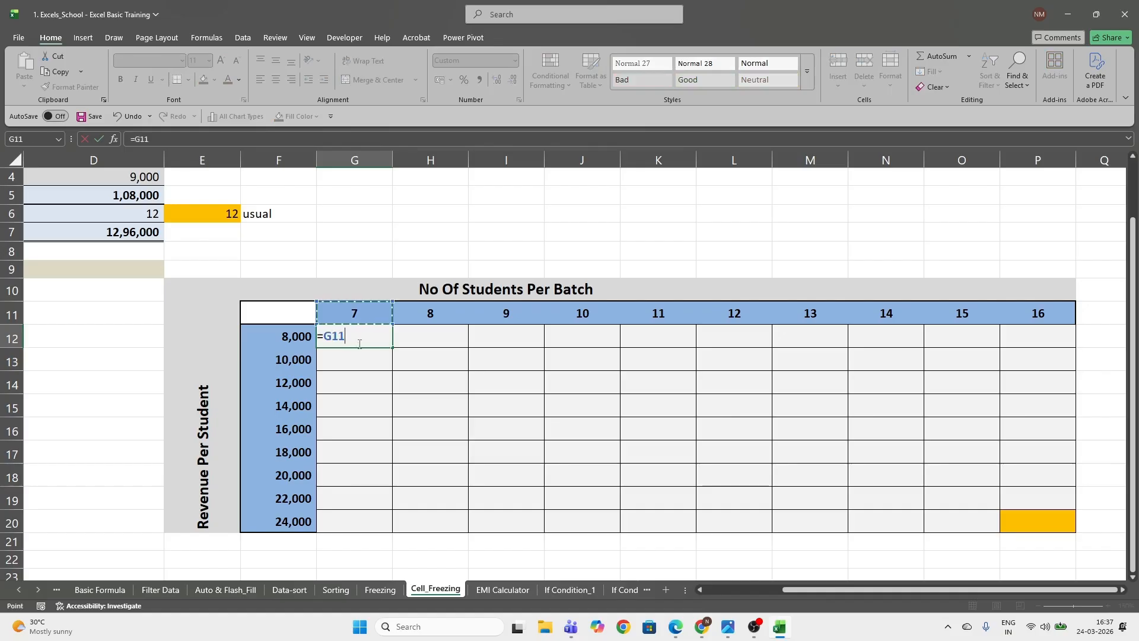
key("F4")
type("*")
left_click(289, 336)
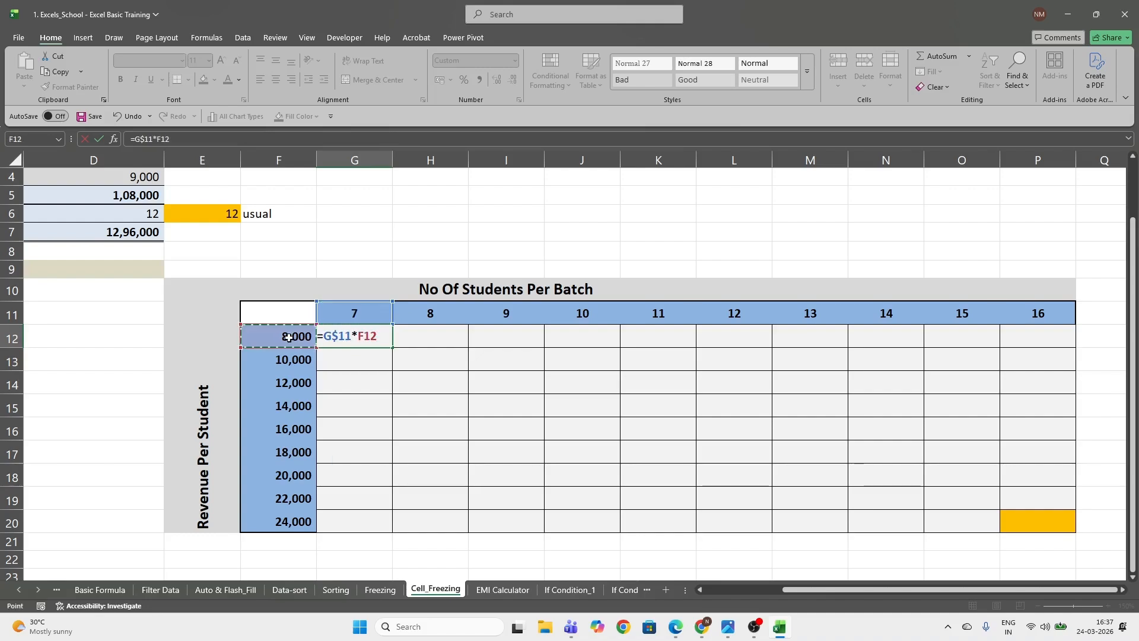
key("F4")
key("F4")
key("Return")
Copy the G12 formula across row 12 through P12
key("Up")
key("ctrl+c")
key("ctrl+Right")
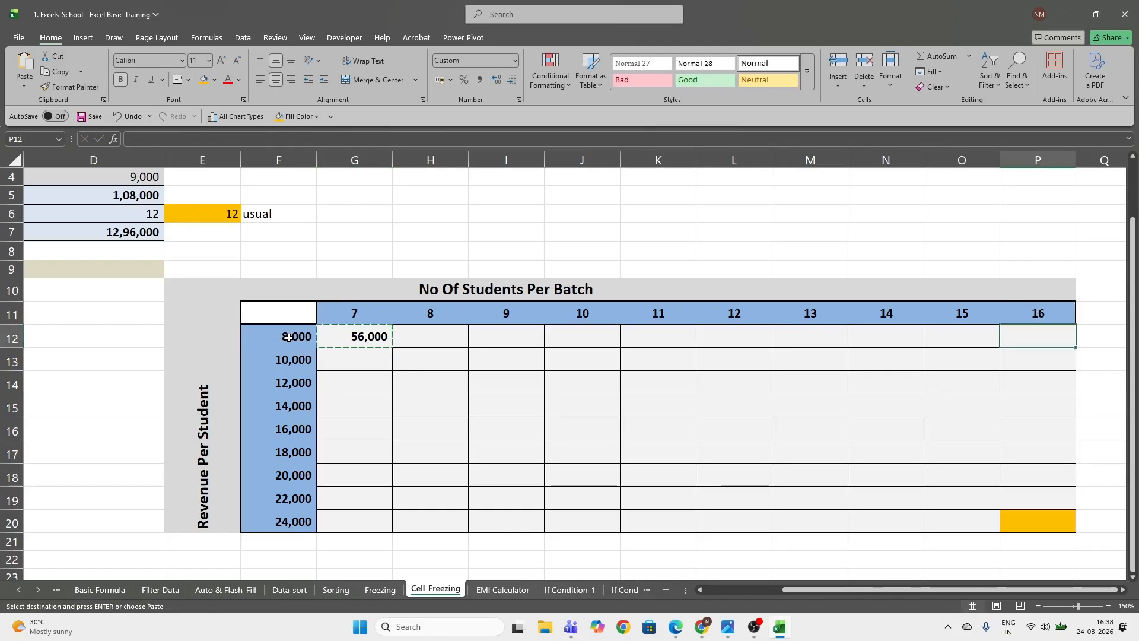
key("ctrl+shift+Left")
key("ctrl+v")
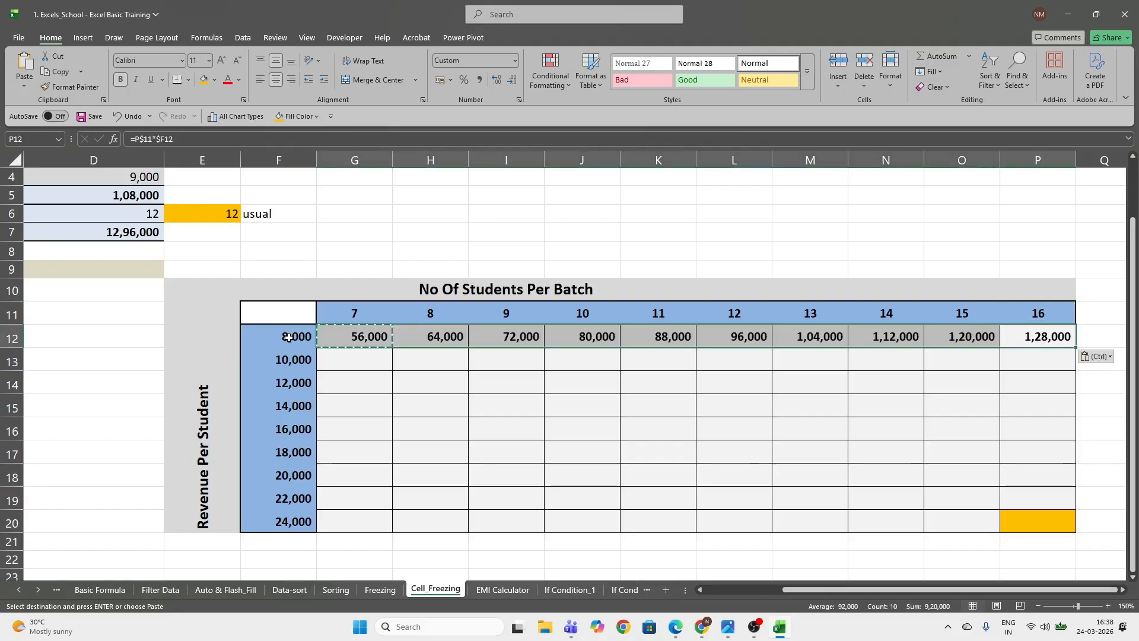
key("Escape")
key("Down")
key("Up")
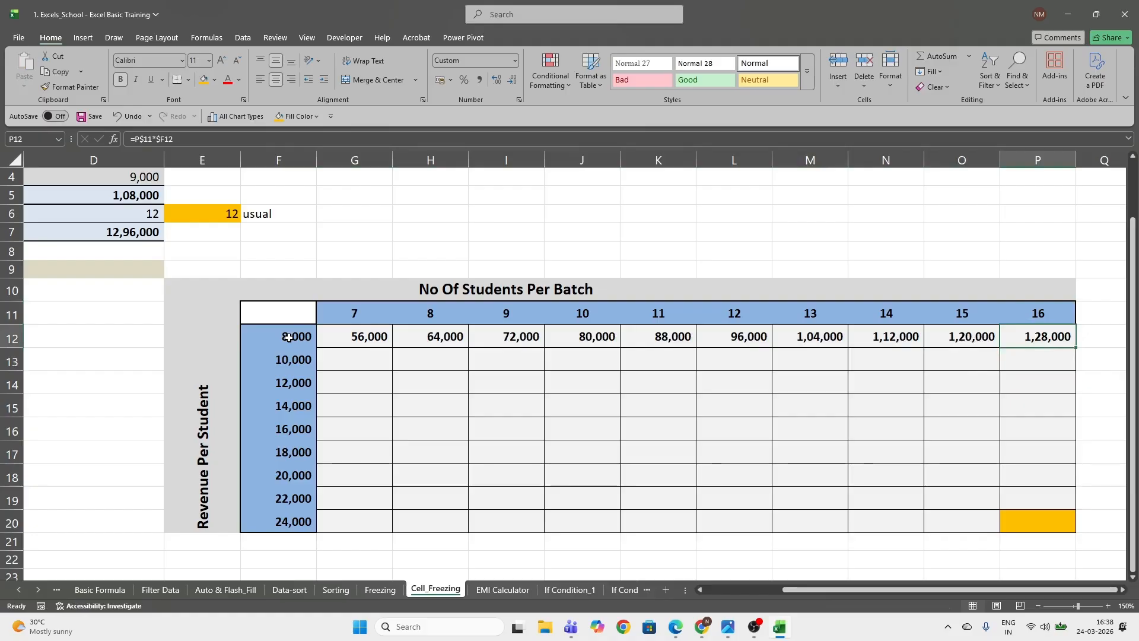
Undo the pasted formulas across row 12, keeping only the formula in G12
left_click(327, 342)
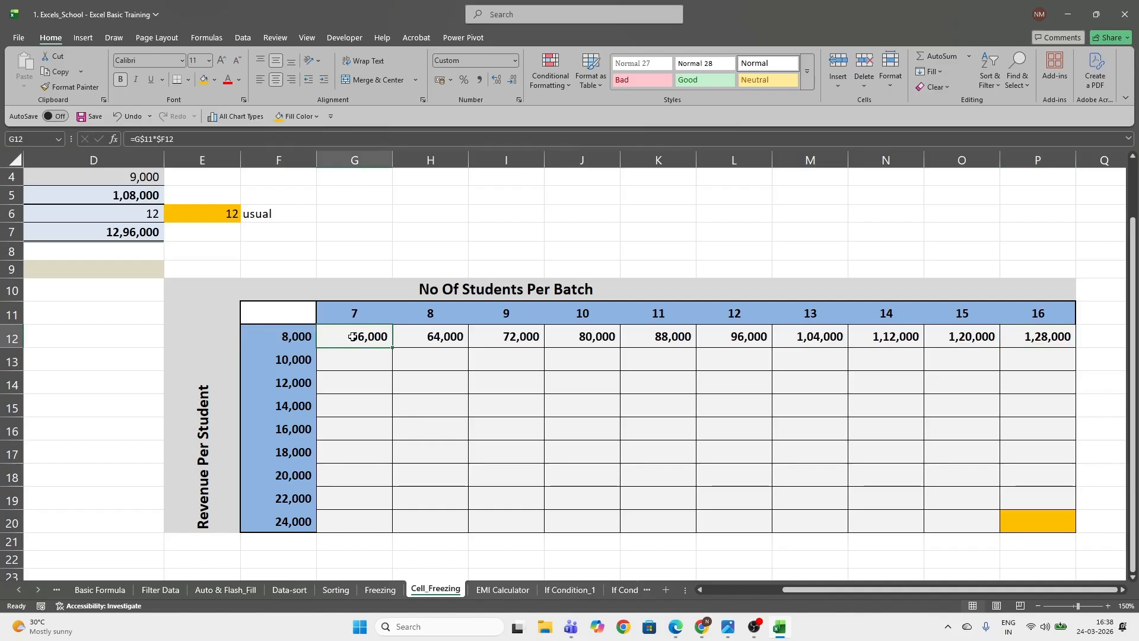
key("ctrl+c")
key("ctrl+z")
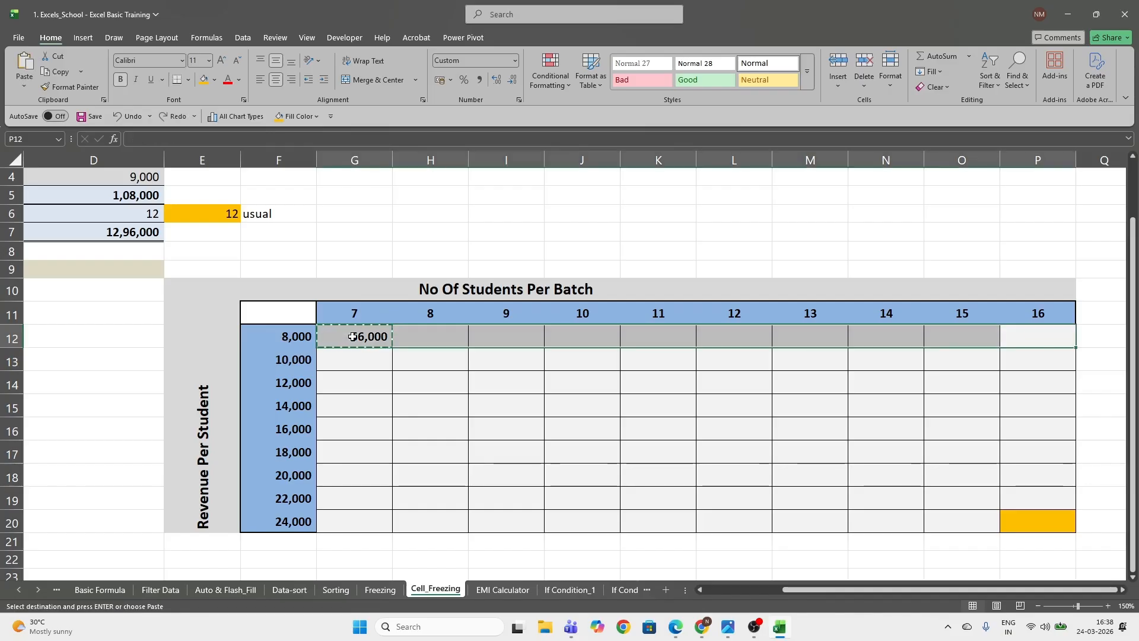
key("Down")
key("Up")
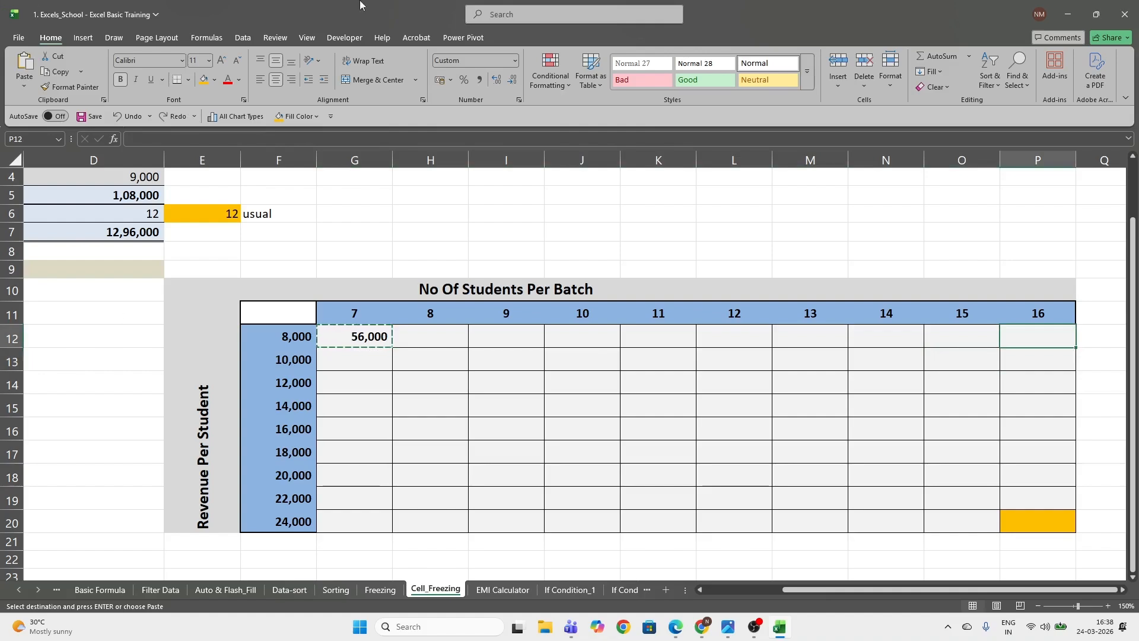
Set the worksheet magnification to 200%
left_click(308, 40)
left_click(422, 68)
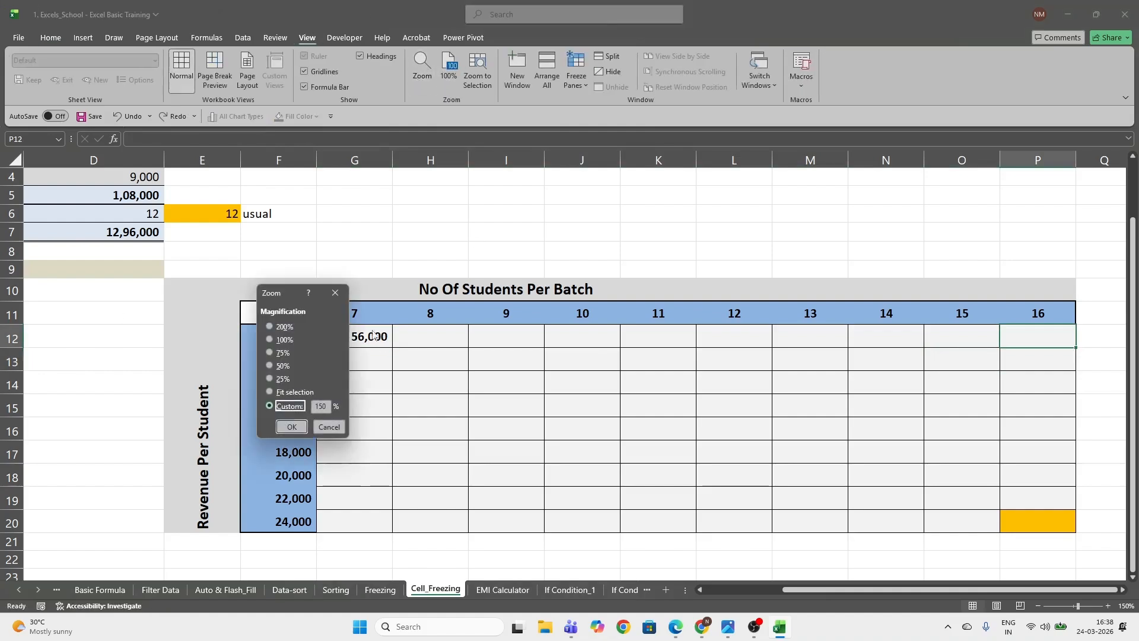
left_click(271, 326)
left_click(288, 427)
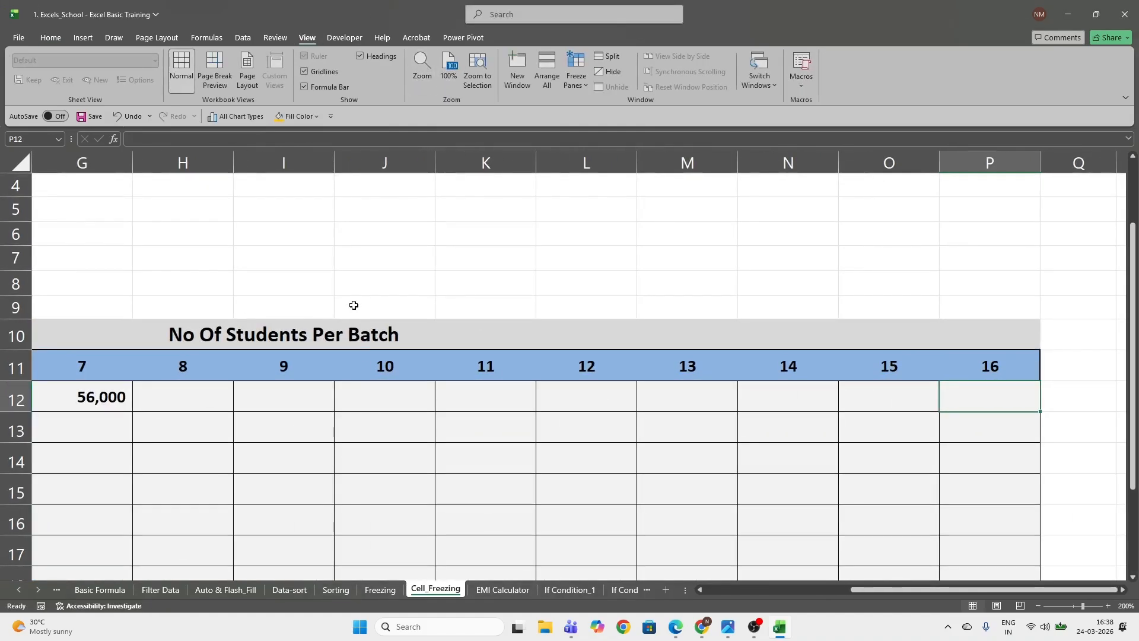
Copy the G12 formula and paste it over G12:P12, using the header row to find the last column
left_click(117, 402)
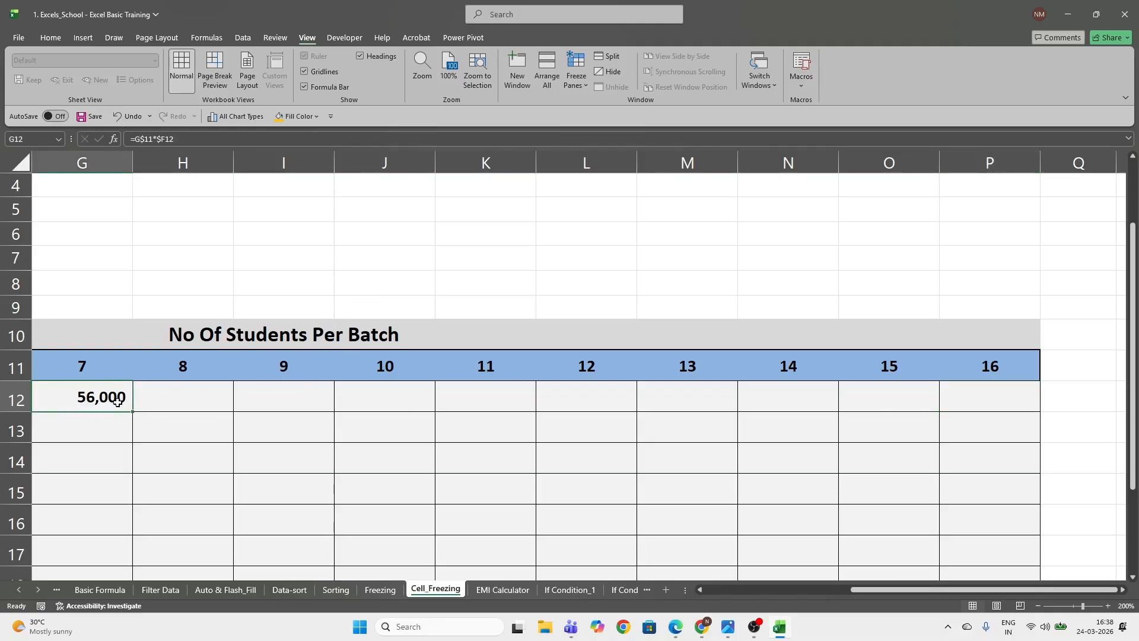
scroll(117, 402, "down", 2)
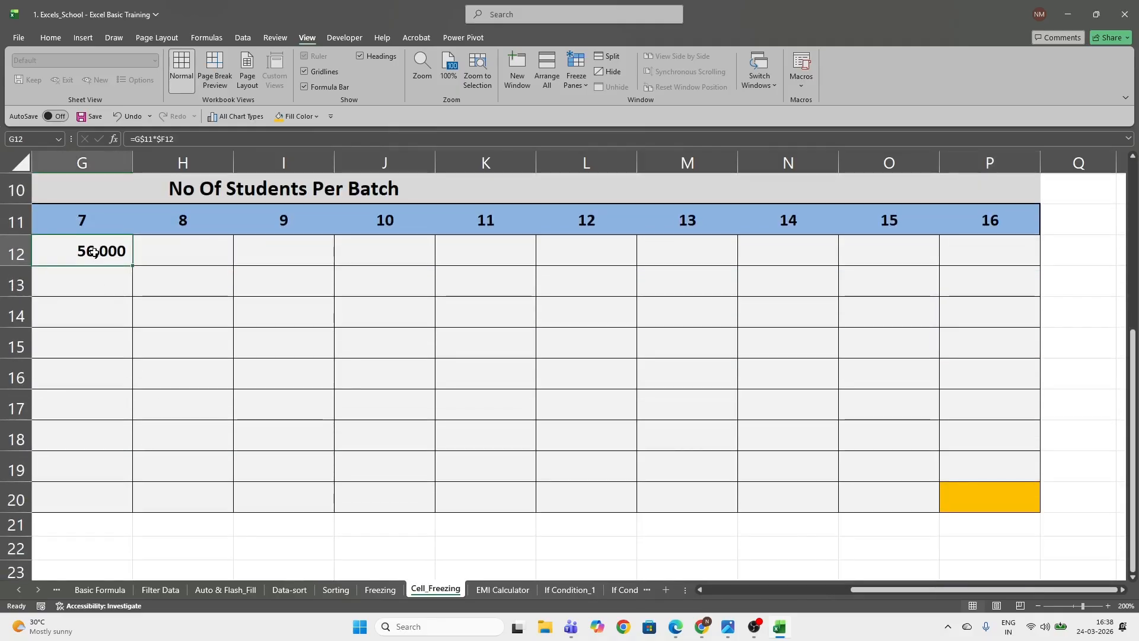
key("ctrl+c")
key("Up")
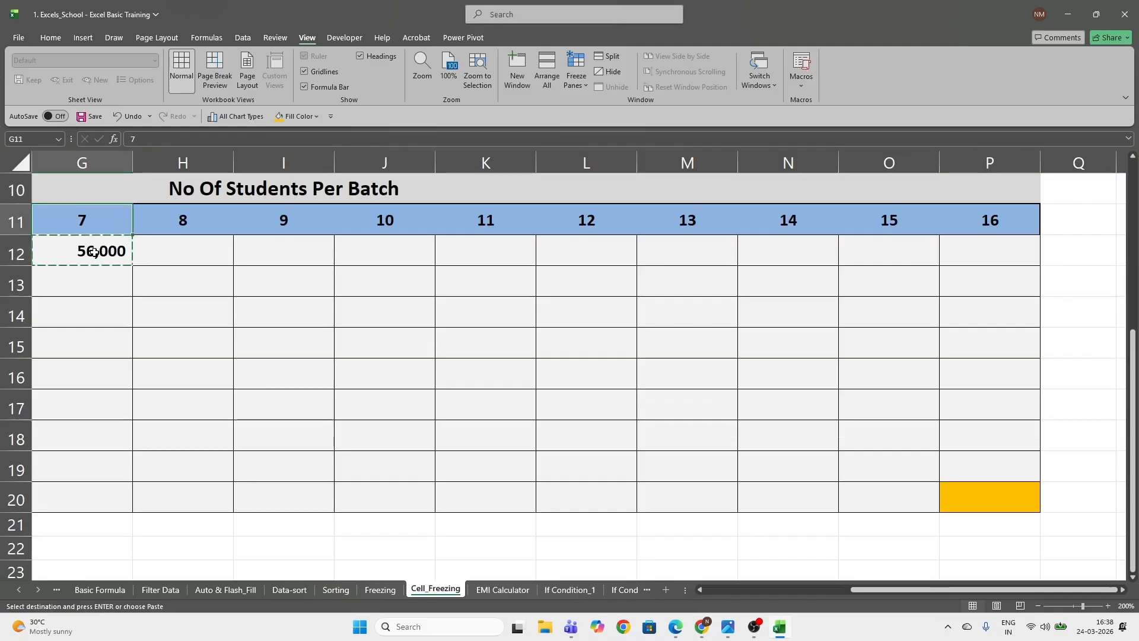
key("ctrl+Right")
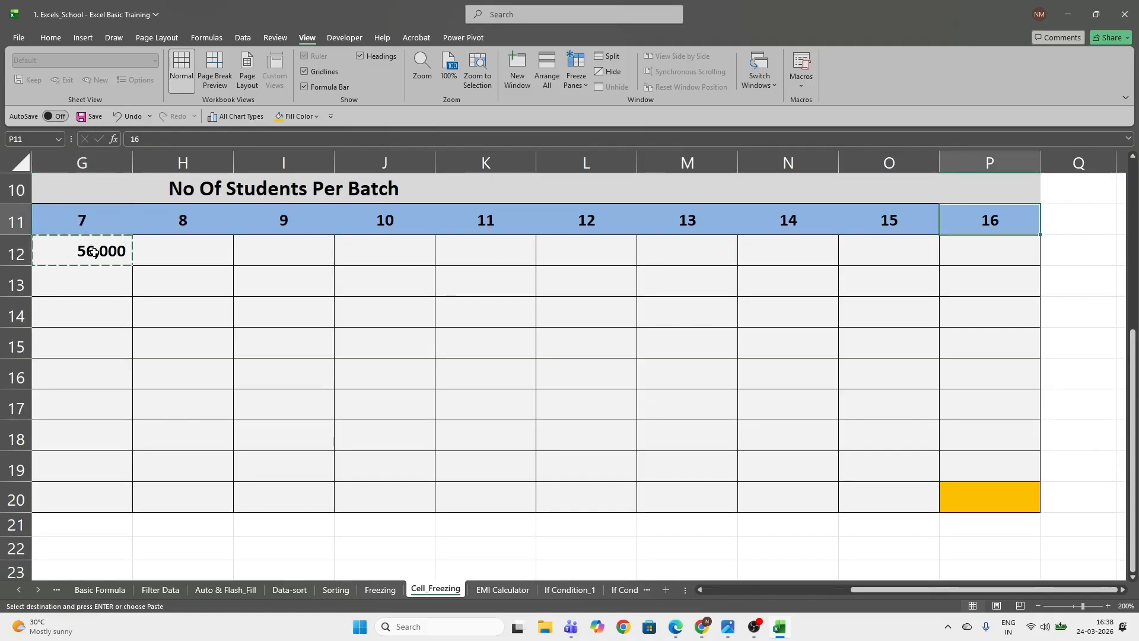
key("Down")
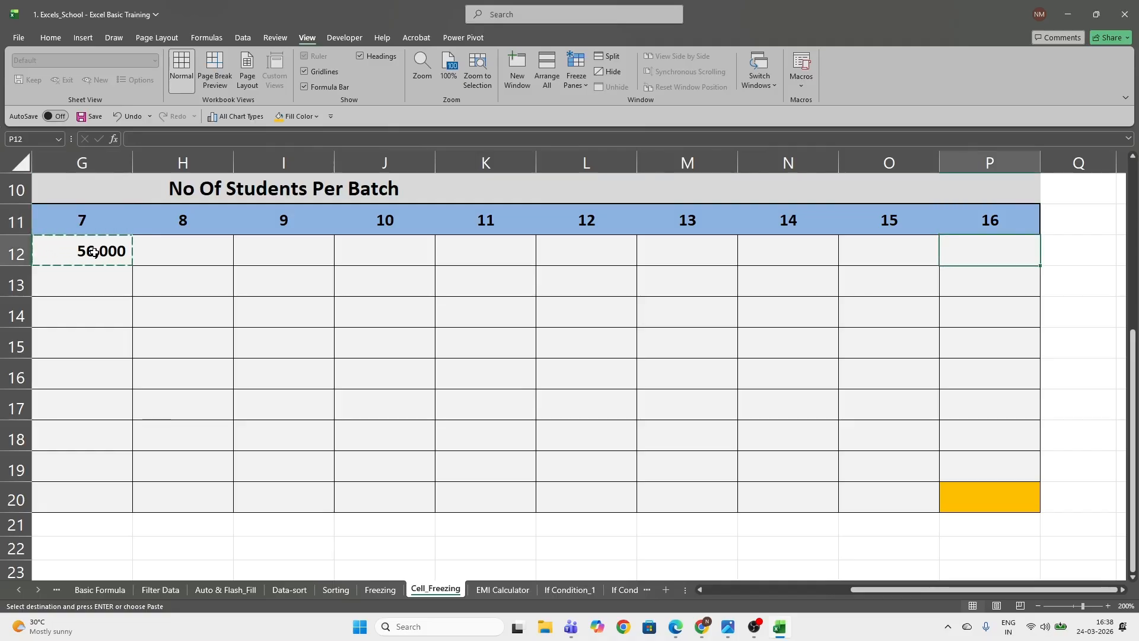
key("ctrl+shift+Left")
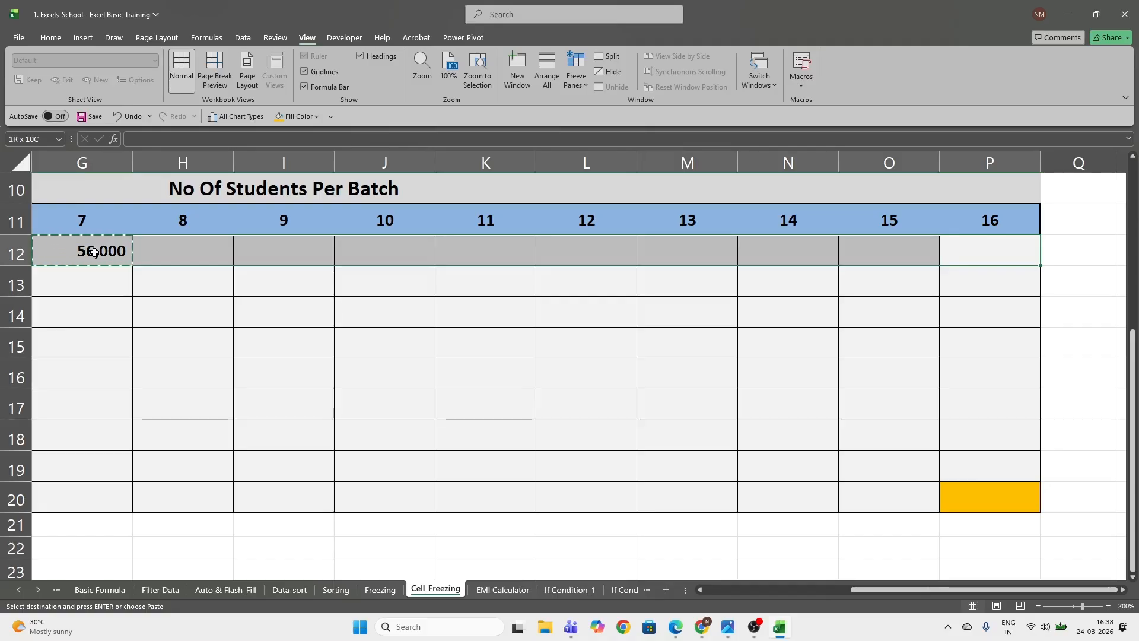
key("ctrl+v")
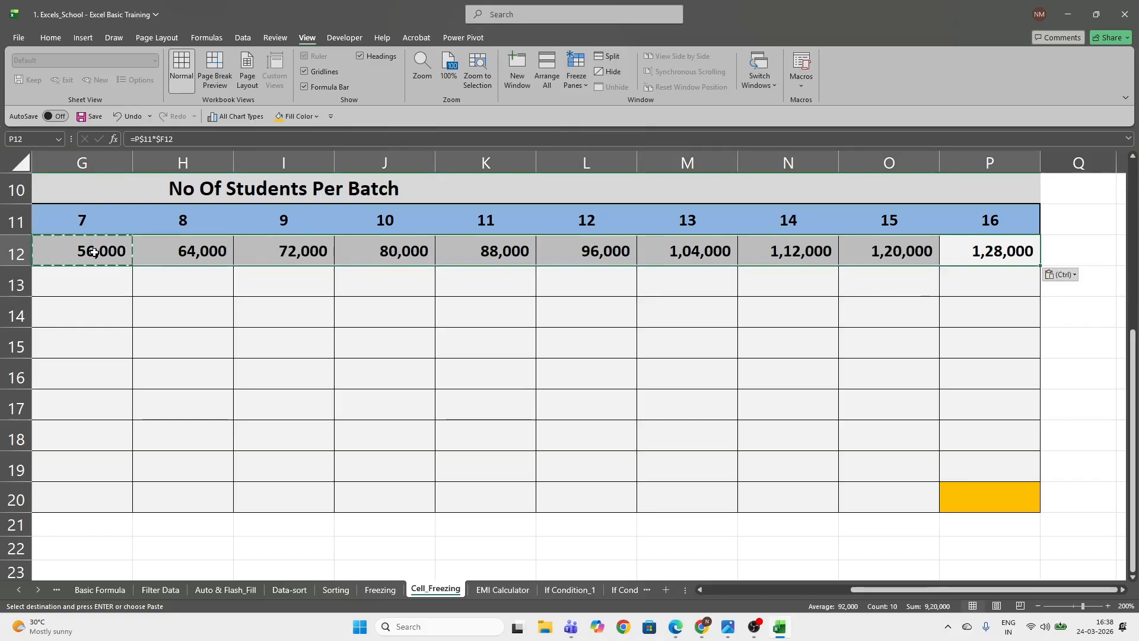
Undo the last paste across G12:P12 and return to G12 with the copy selection cleared
key("ctrl+z")
key("Up")
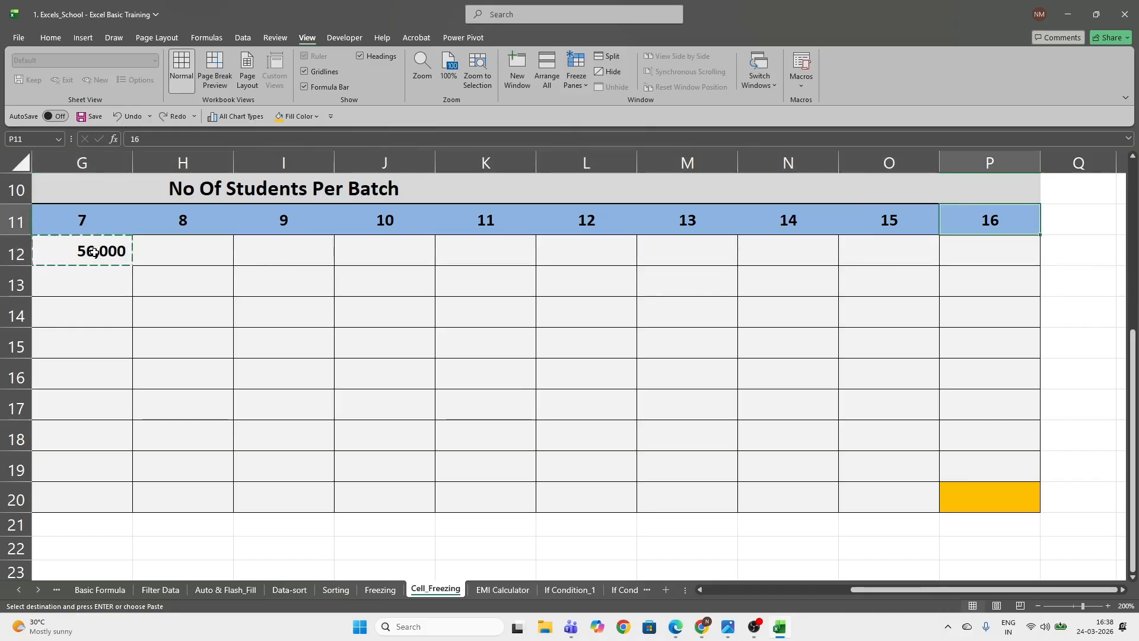
left_click(94, 253)
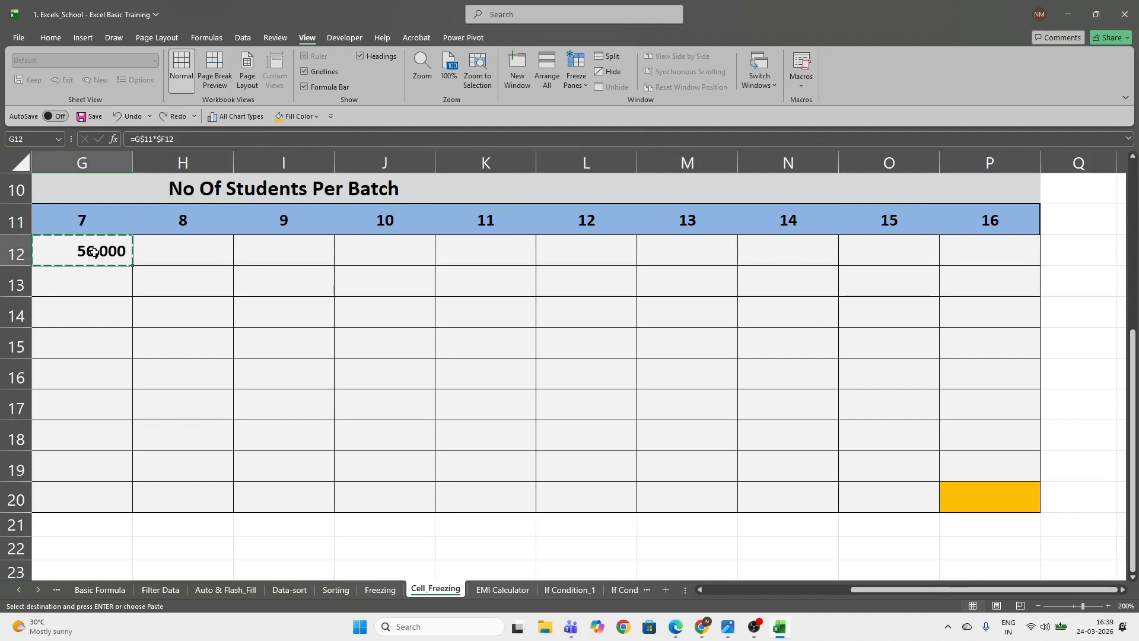
key("Escape")
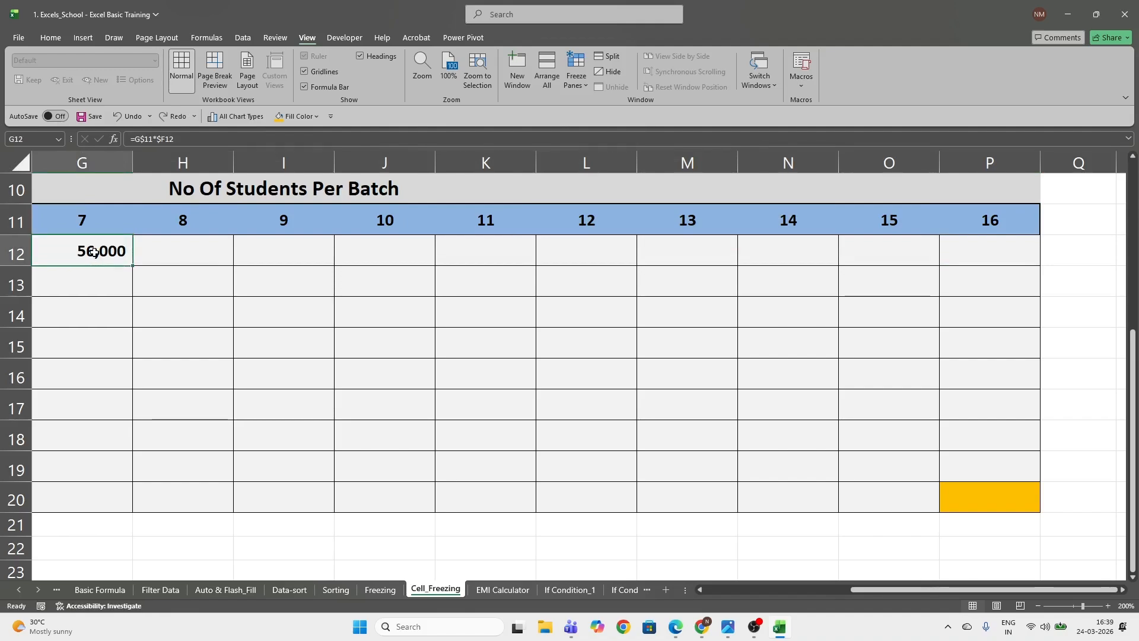
Fill the rest of row 12 through P12 with the formula from G12
key("ctrl+c")
key("Right")
key("Right")
key("Right")
key("Right")
key("Right")
key("Right")
key("Right")
key("Right")
key("Right")
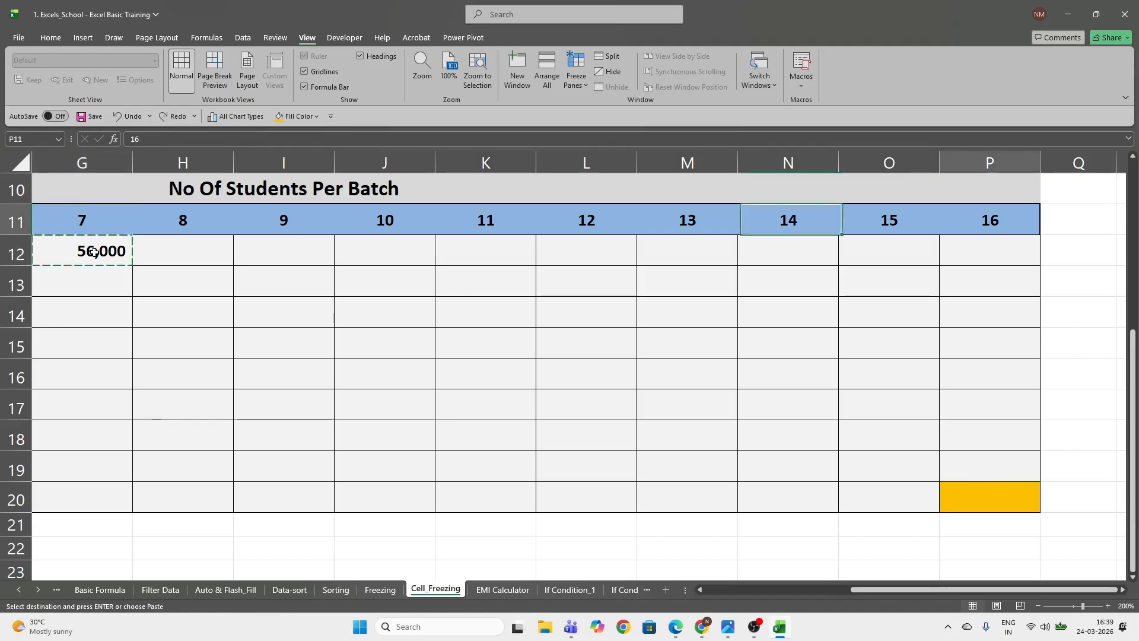
key("shift+Left")
key("shift+Left")
key("shift+Left")
key("shift+Left")
key("shift+Left")
key("shift+Left")
key("shift+Left")
key("shift+Left")
key("ctrl+v")
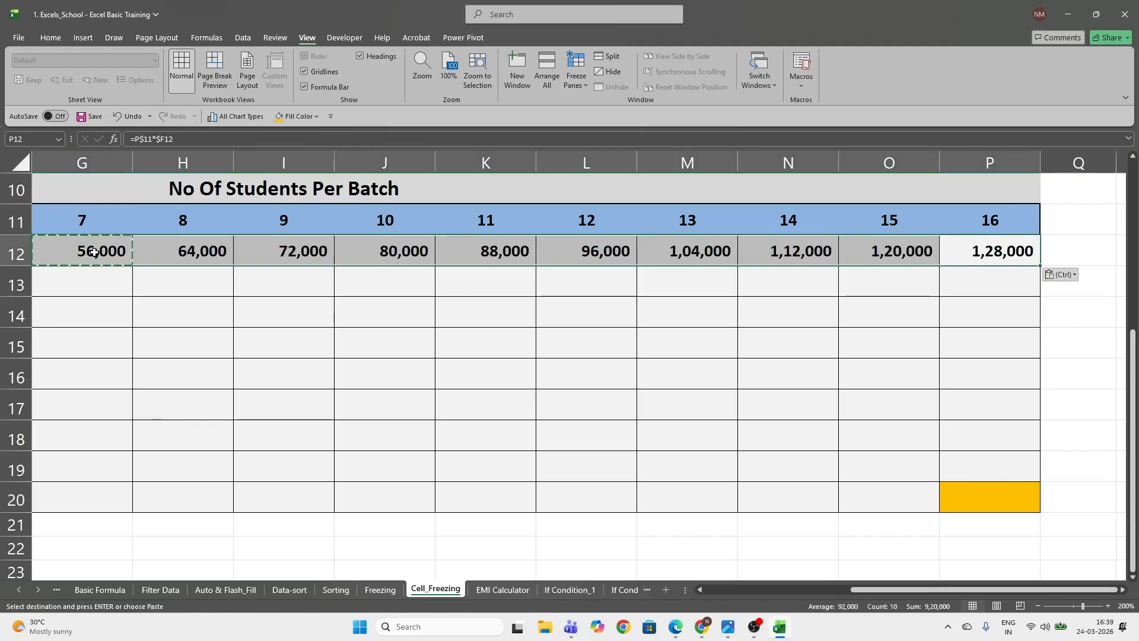
key("Escape")
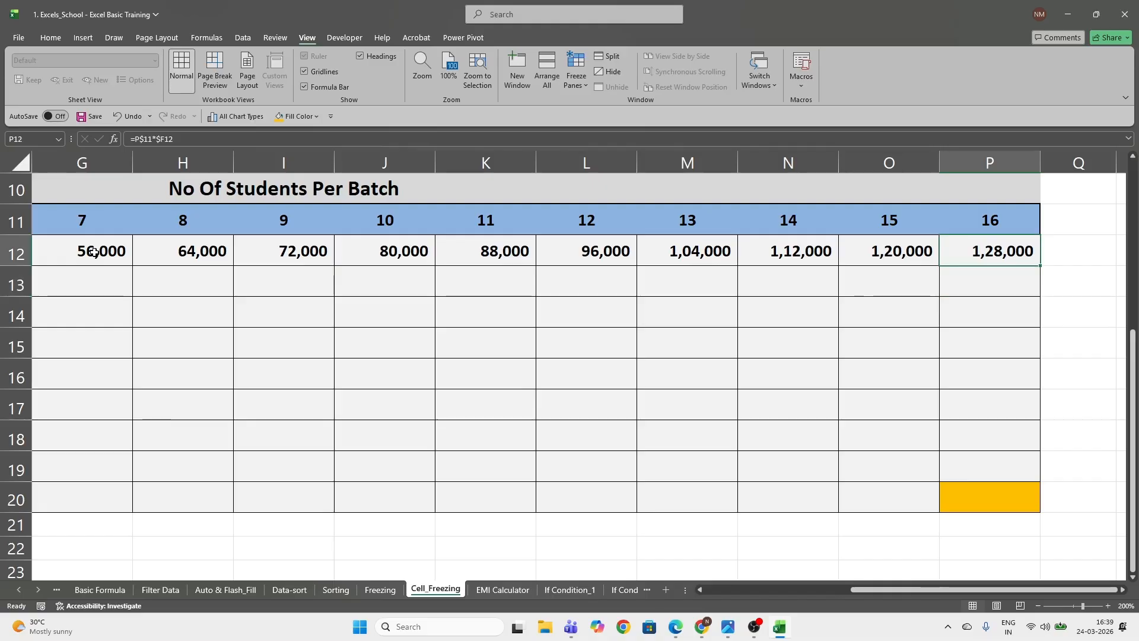
Check the mixed-reference formulas across row 12 from G12 to P12
key("ctrl+Left")
key("Up")
key("Down")
key("Right")
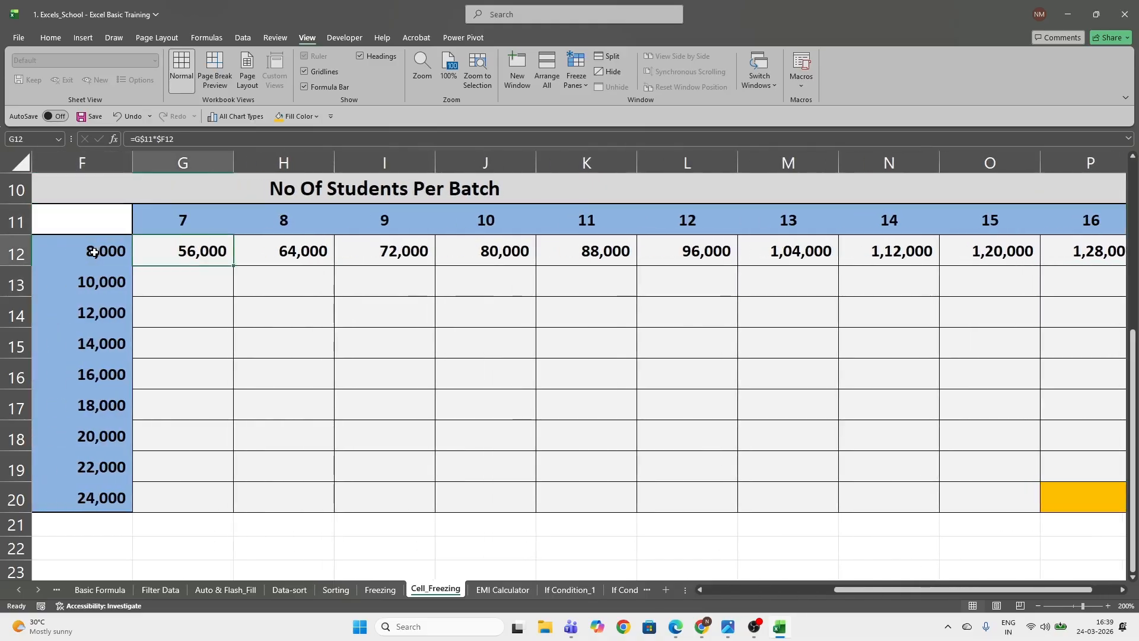
key("Right")
key("Right")
key("Right")
key("Right")
key("Right")
key("Right")
key("Right")
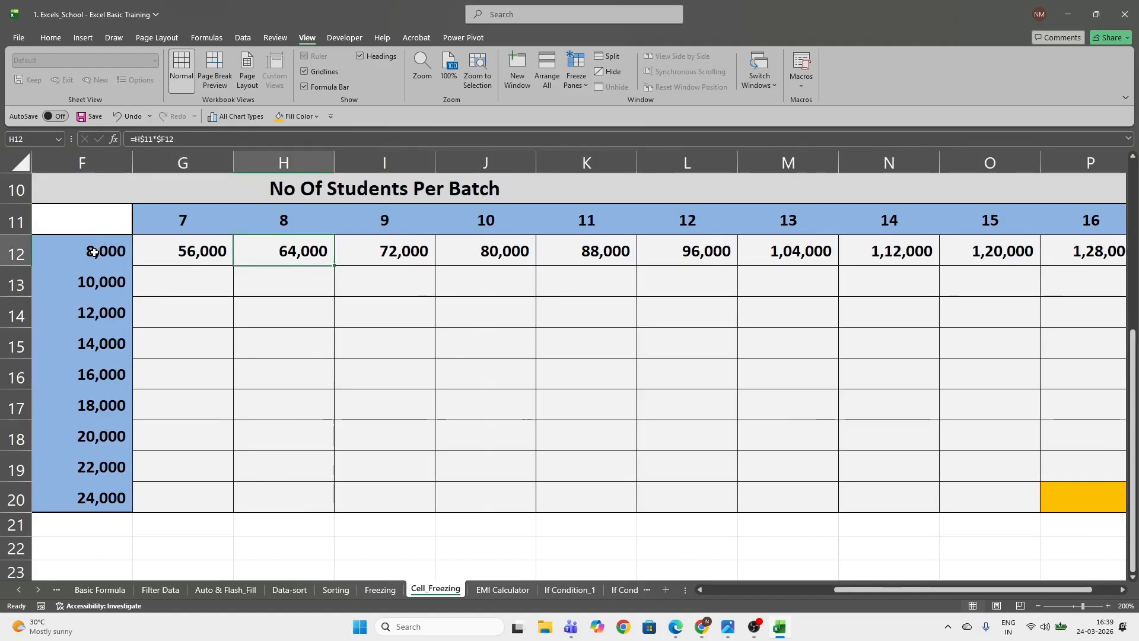
key("Right")
key("Right")
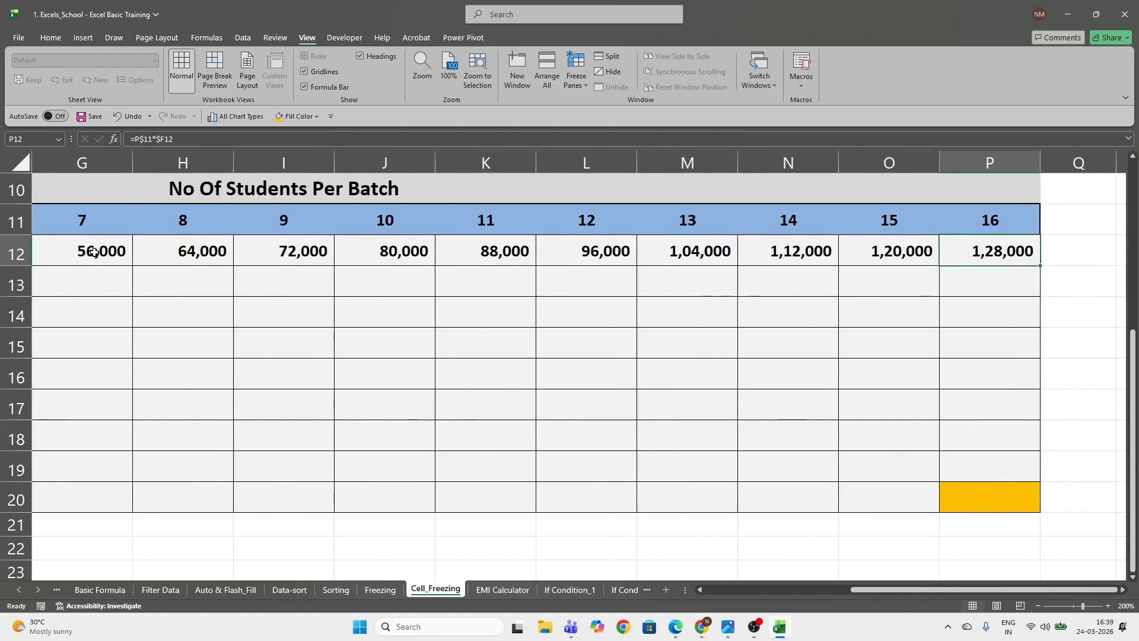
key("shift+Left")
key("shift+Left")
key("shift+Left")
key("shift+Left")
key("shift+Left")
key("shift+Left")
key("shift+Left")
key("shift+Left")
key("shift+Left")
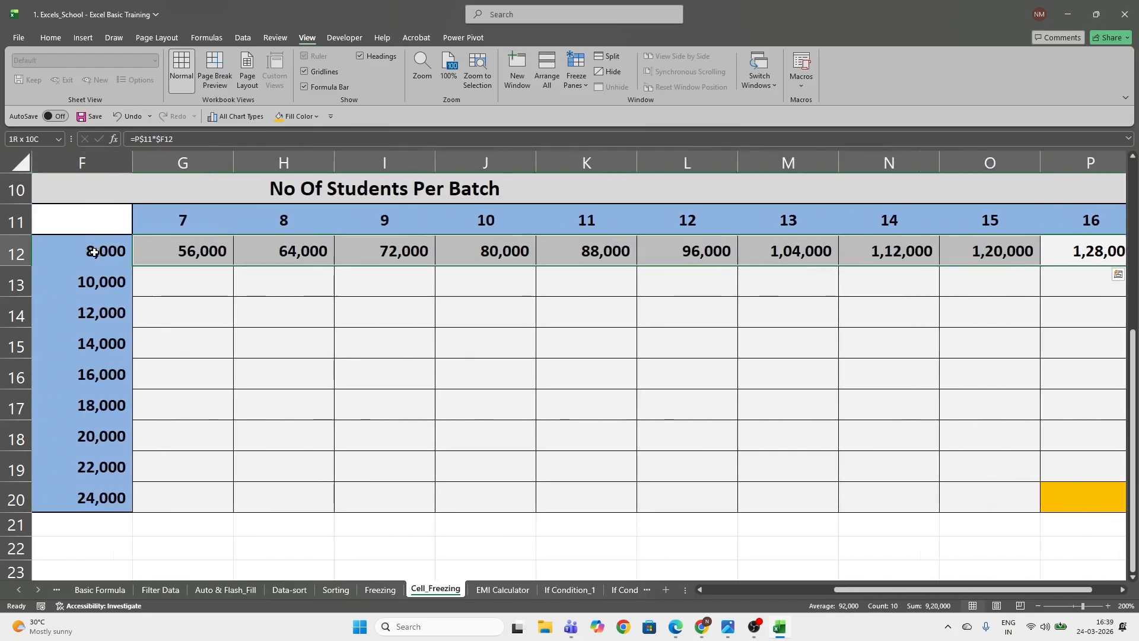
key("ctrl+q")
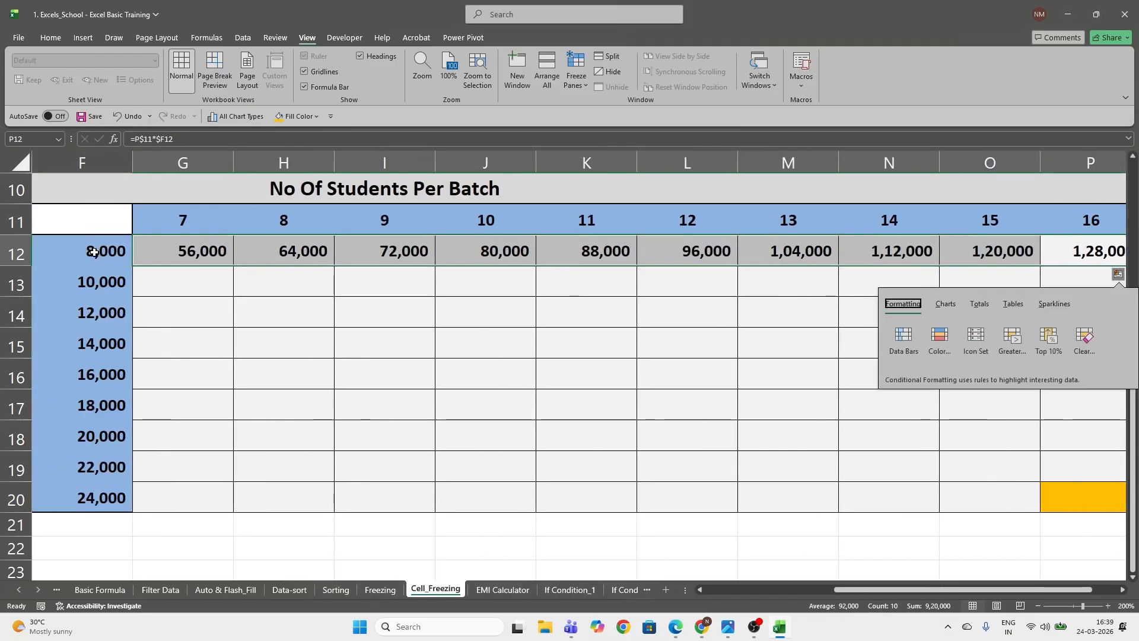
key("Escape")
key("Down")
key("Up")
key("Left")
key("Left")
key("Right")
key("Right")
Copy the formulas in G12:P12, leaving out the revenue value in F12
key("ctrl+shift+Left")
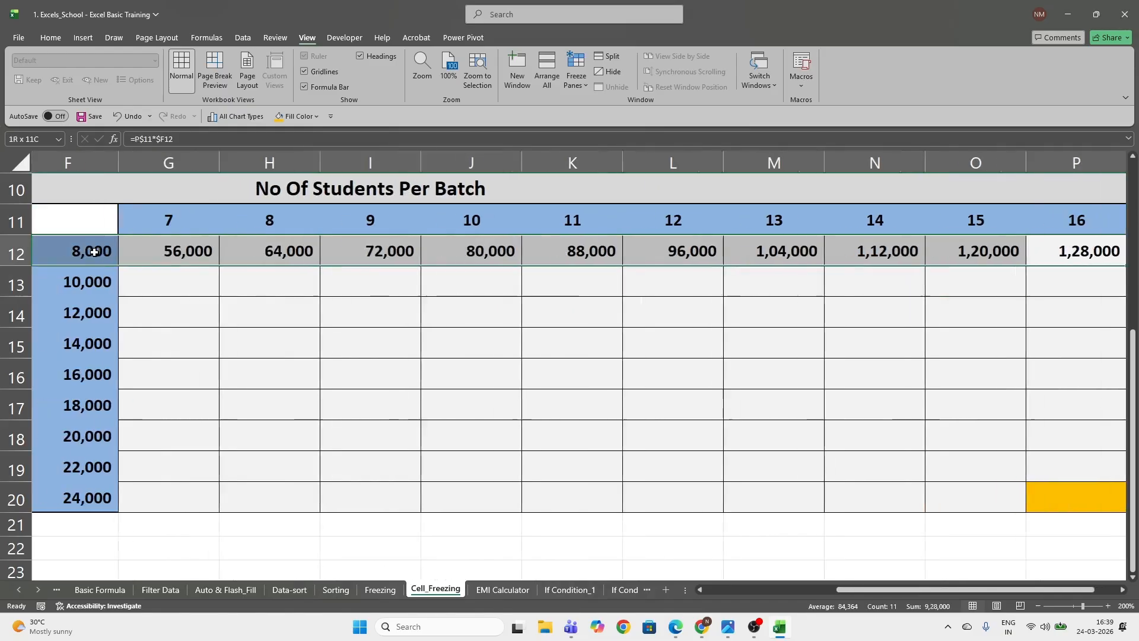
key("shift+Right")
key("ctrl+c")
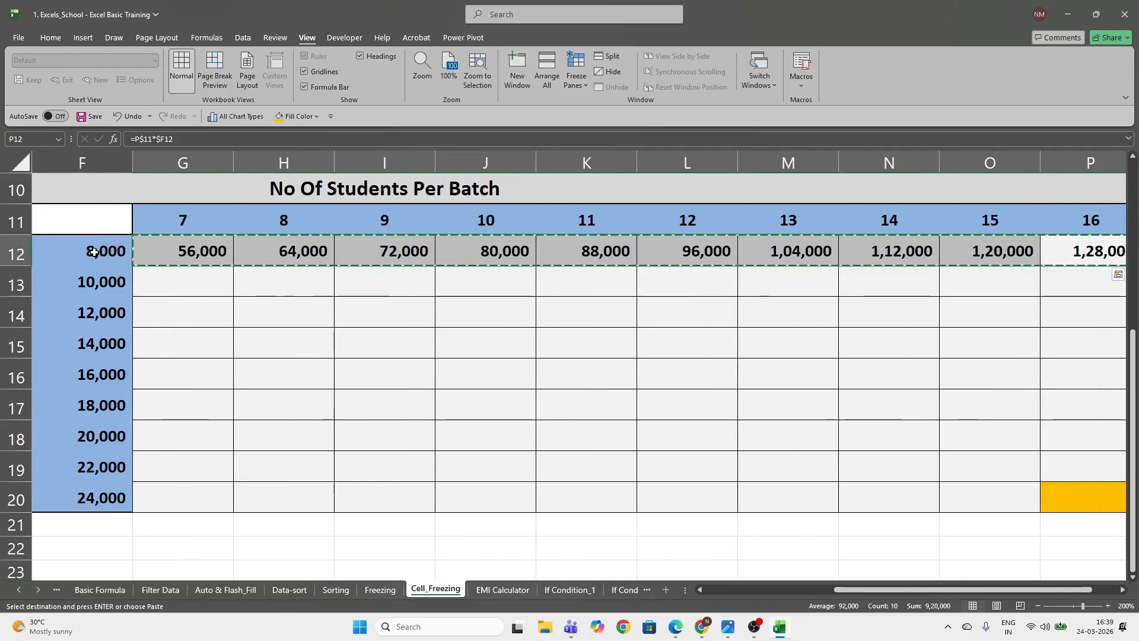
Paste the copied row 12 formulas over the empty grid G13:P20
key("Left")
key("ctrl+Left")
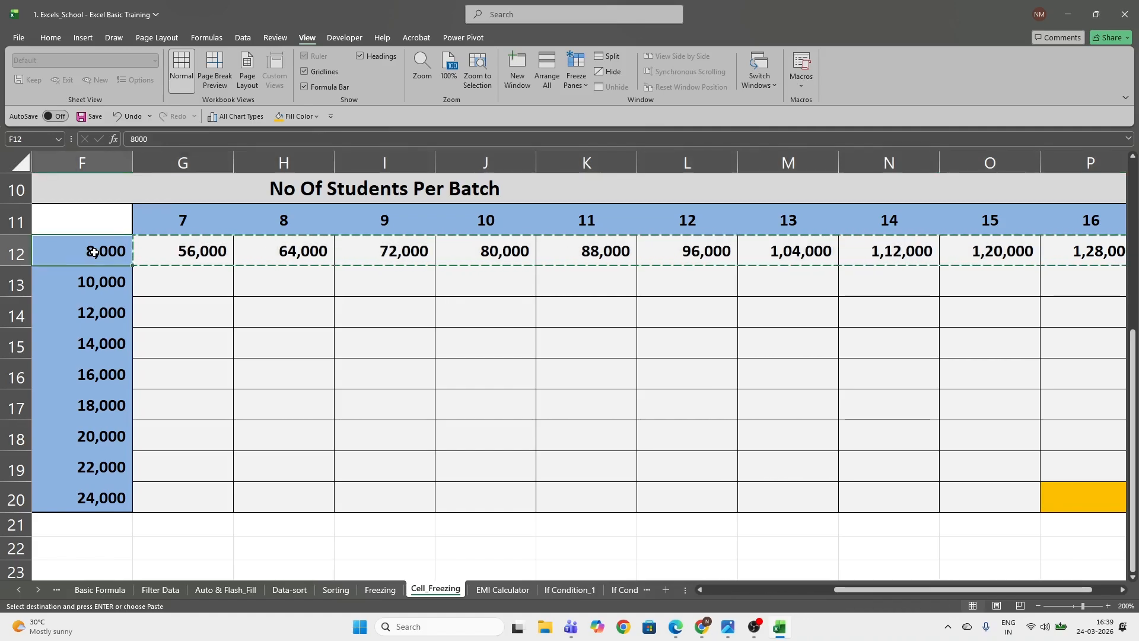
key("ctrl+Down")
key("Right")
key("shift+Right")
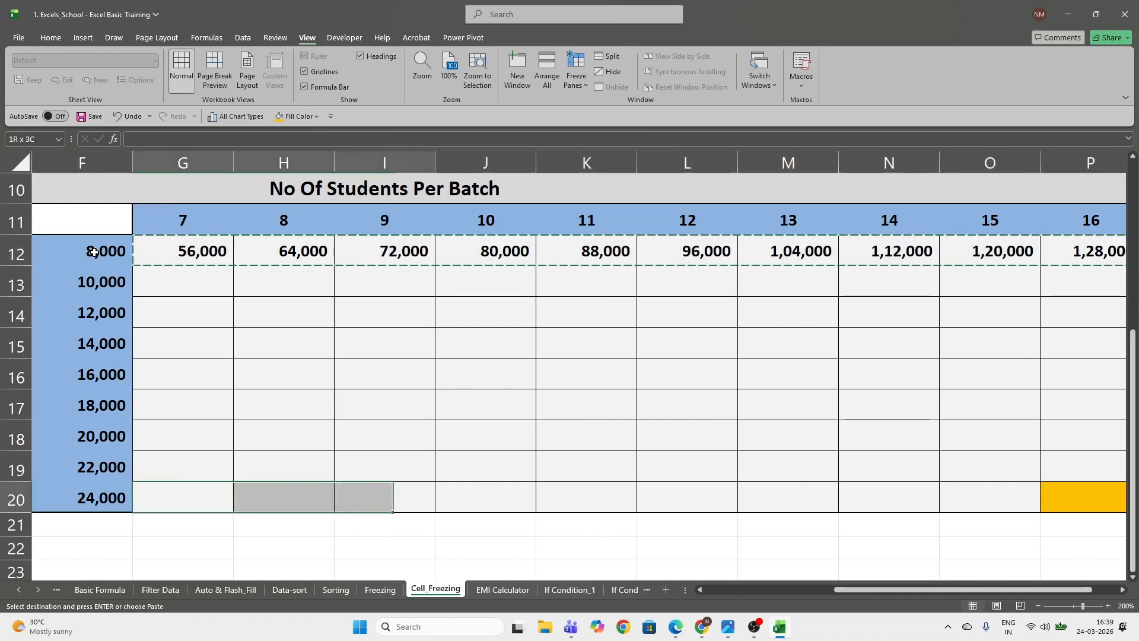
key("ctrl+shift+Right")
key("shift+Left")
key("shift+Left")
key("shift+Right")
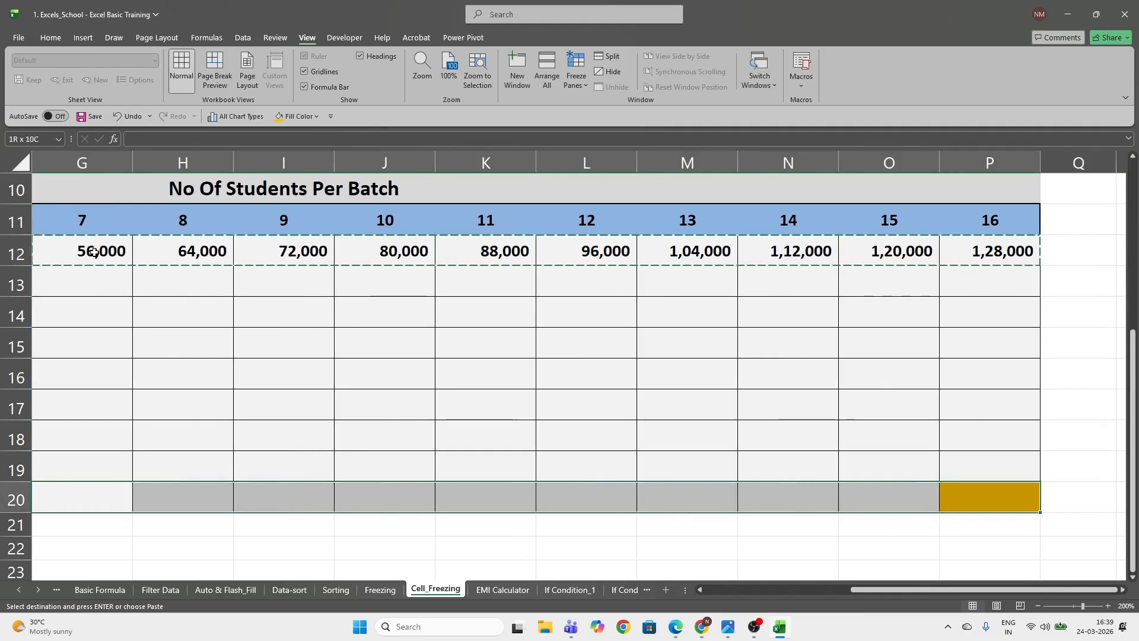
key("ctrl+shift+Up")
key("shift+Down")
key("ctrl+v")
key("Down")
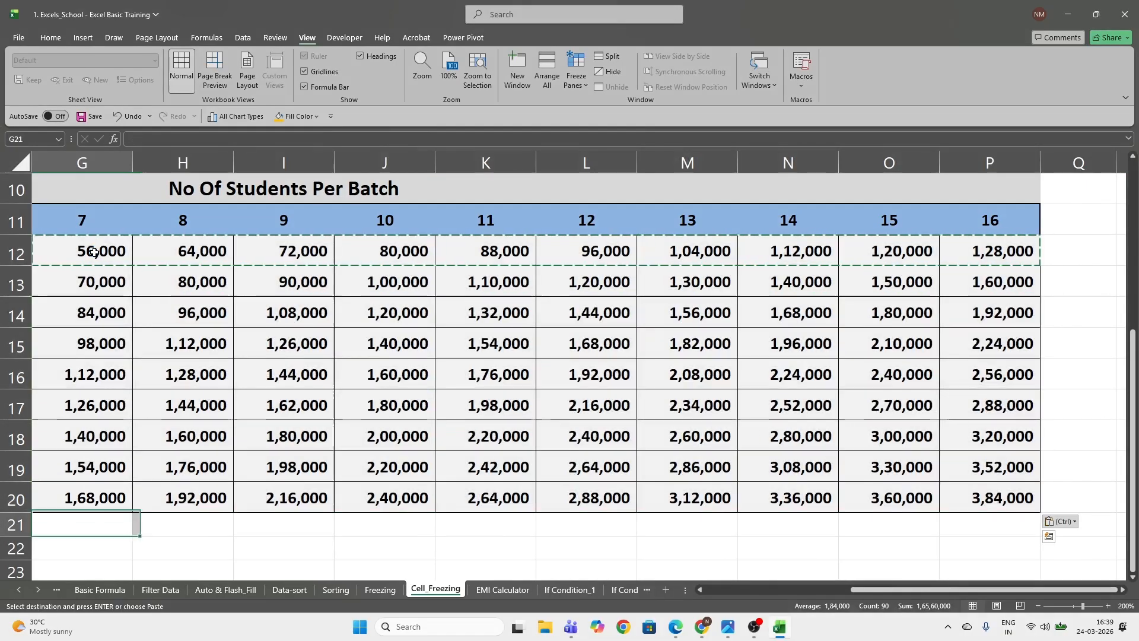
Examine which header cells the formula in P20 refers to, and look over the filled grid
left_click(970, 494)
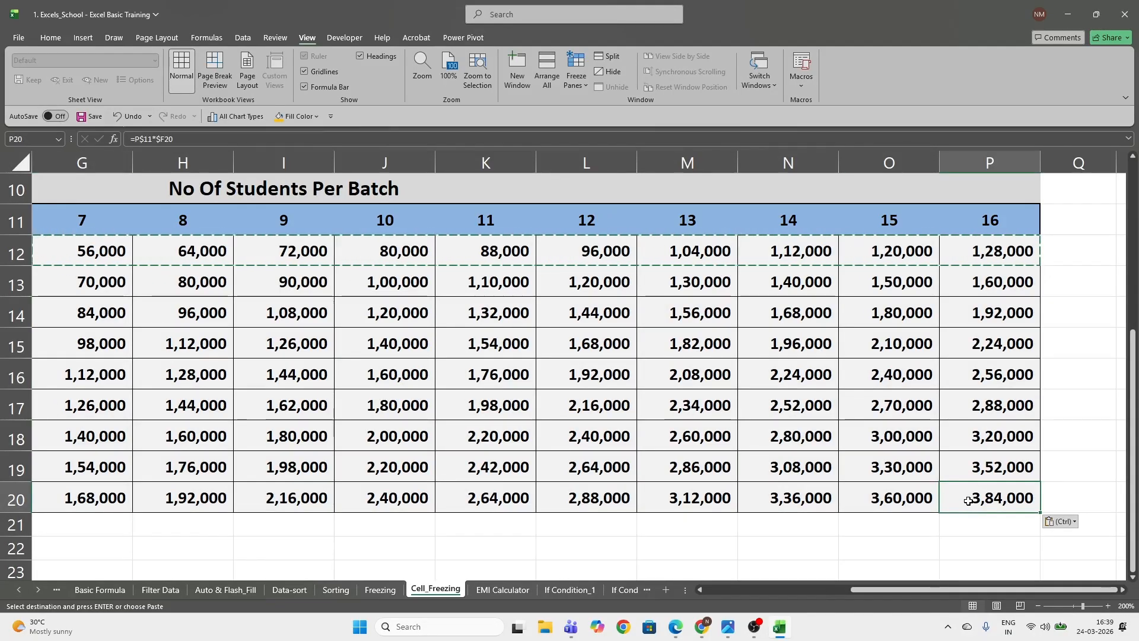
key("F2")
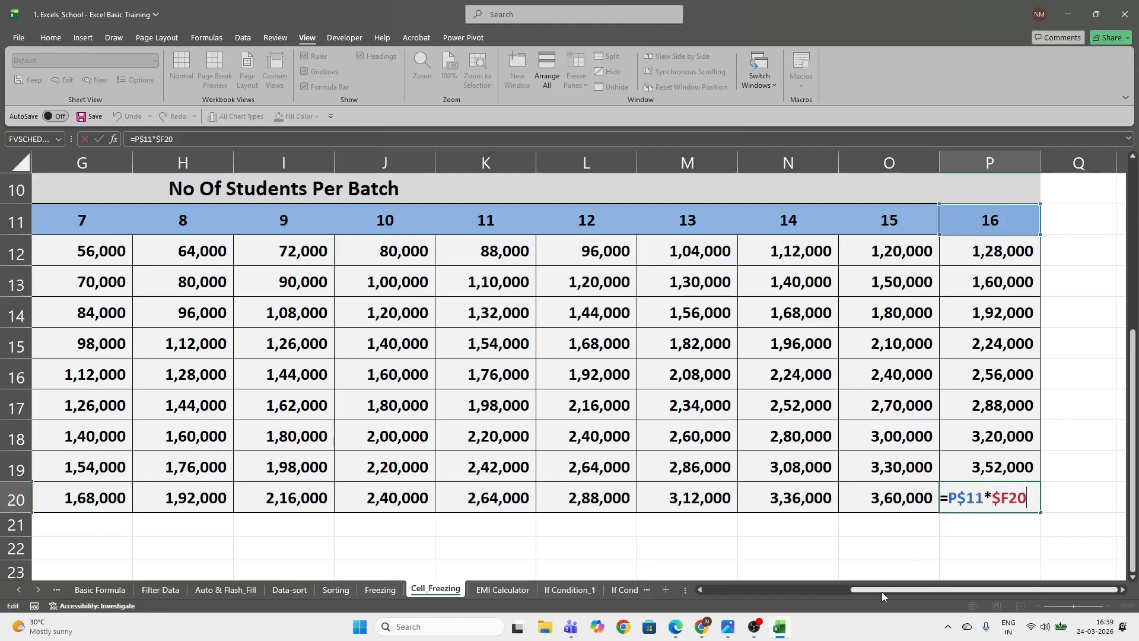
left_click_drag(882, 592, 791, 589)
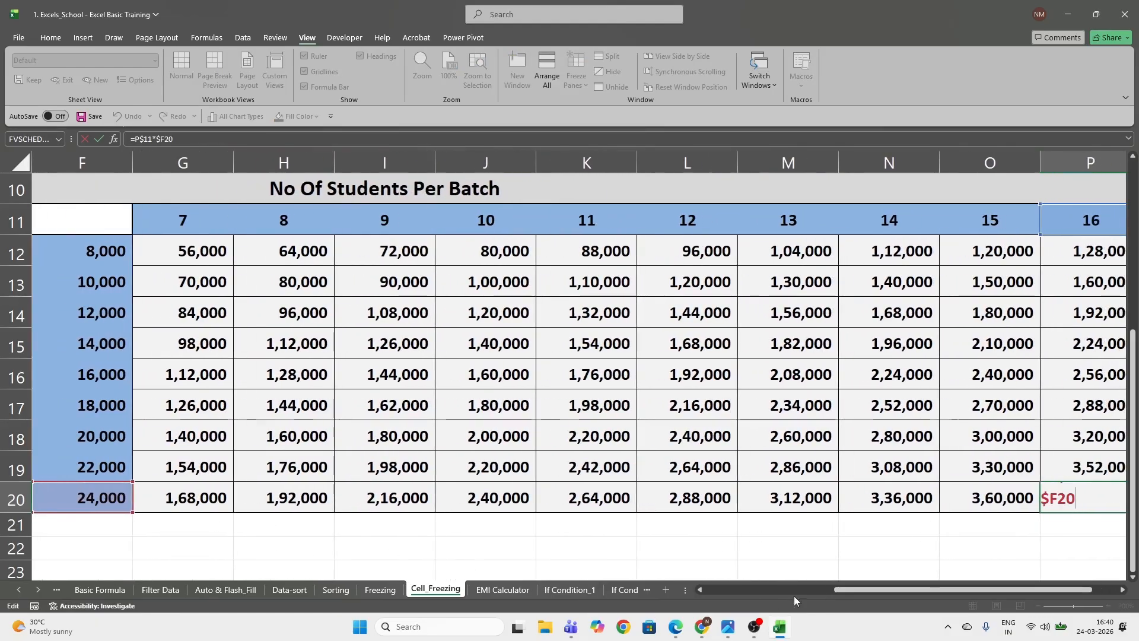
left_click_drag(856, 592, 883, 594)
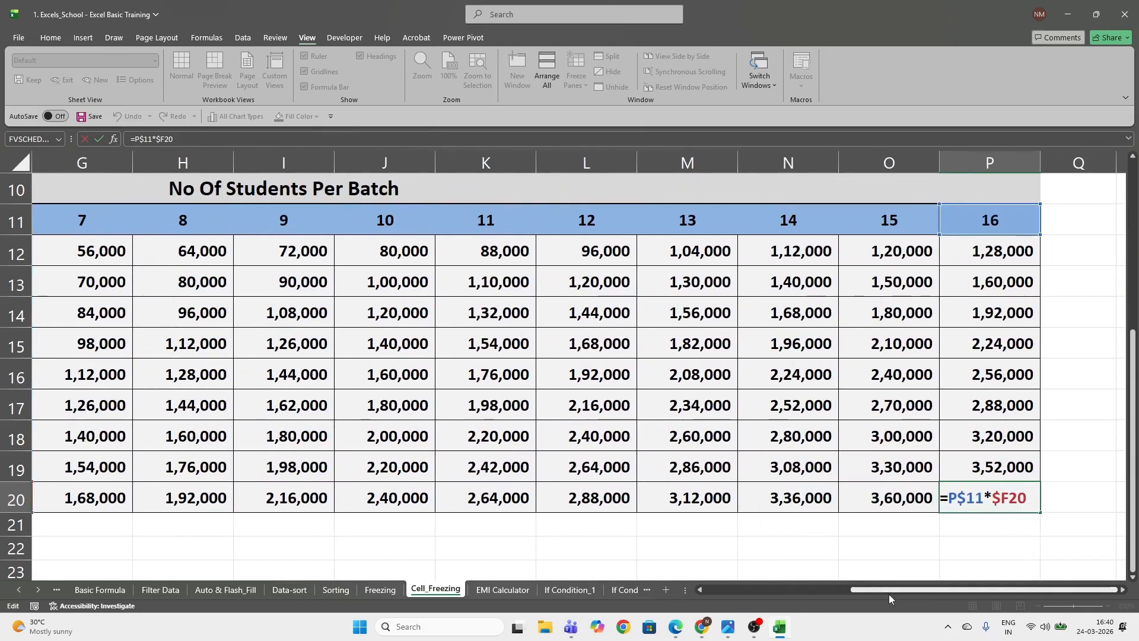
left_click(651, 522)
scroll(567, 522, "up", 1)
scroll(566, 523, "down", 1)
scroll(567, 523, "down", 2)
scroll(566, 524, "up", 3)
left_click(288, 385)
scroll(321, 451, "down", 1)
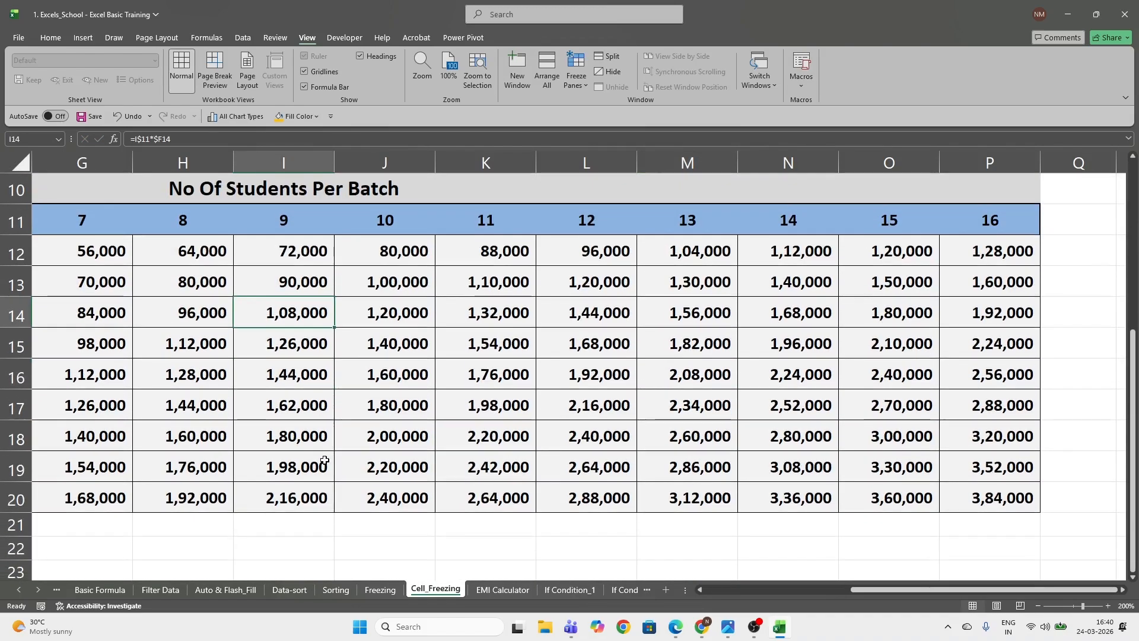
Set the Cell_Freezing sheet's magnification back to 100%
left_click_drag(863, 589, 719, 595)
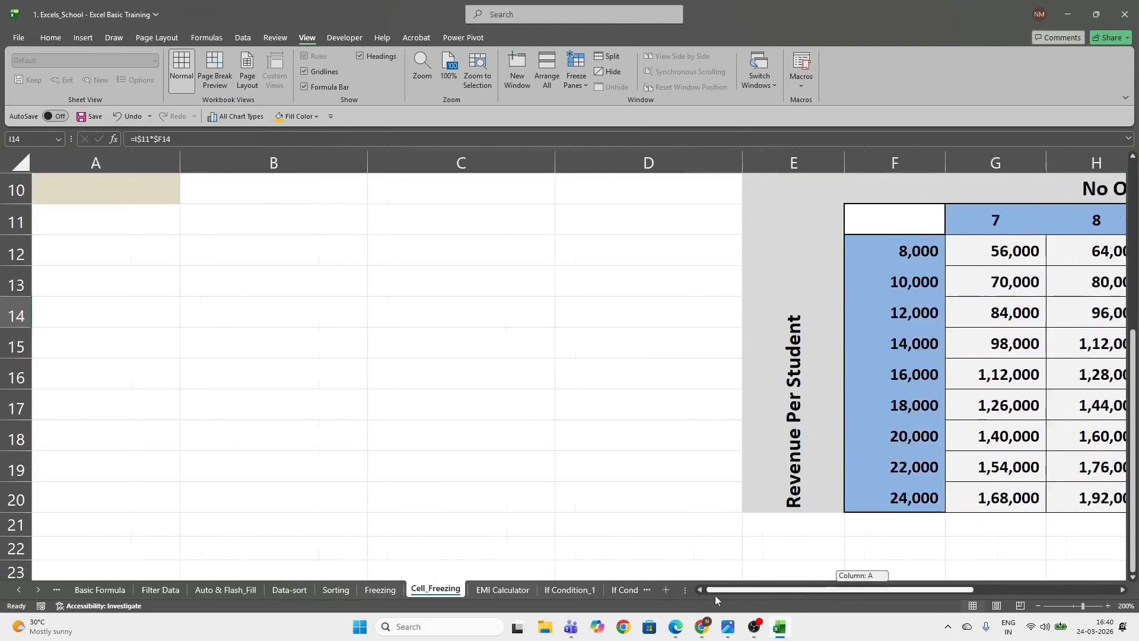
left_click(449, 68)
scroll(569, 496, "up", 3)
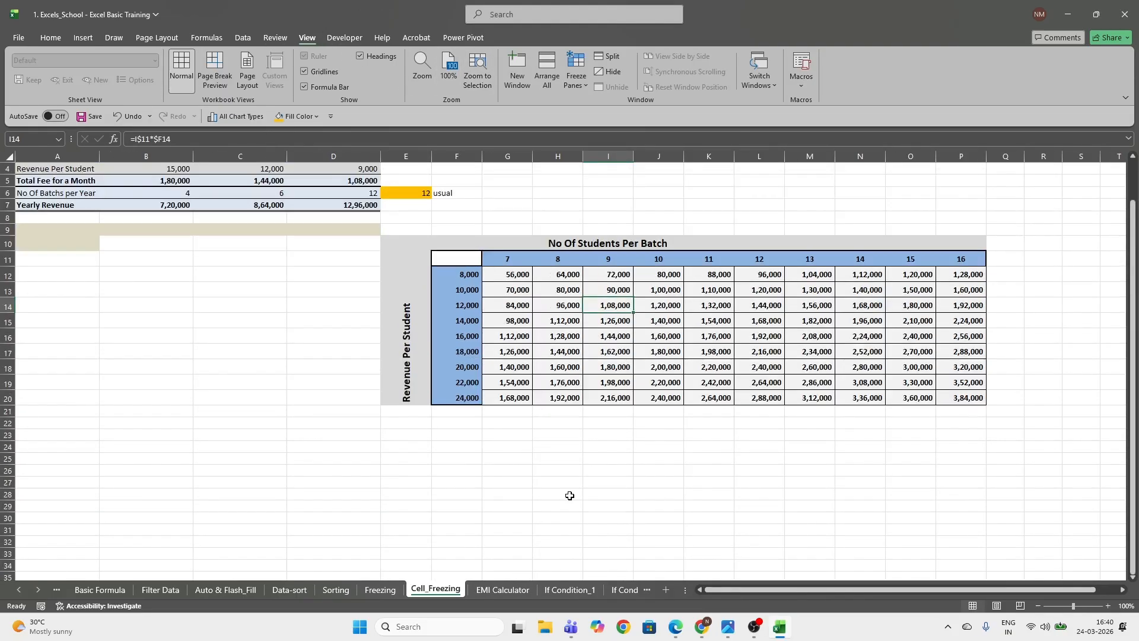
Open the EMI Calculator sheet and set the loan tenure in G5 to 60 months
left_click(502, 589)
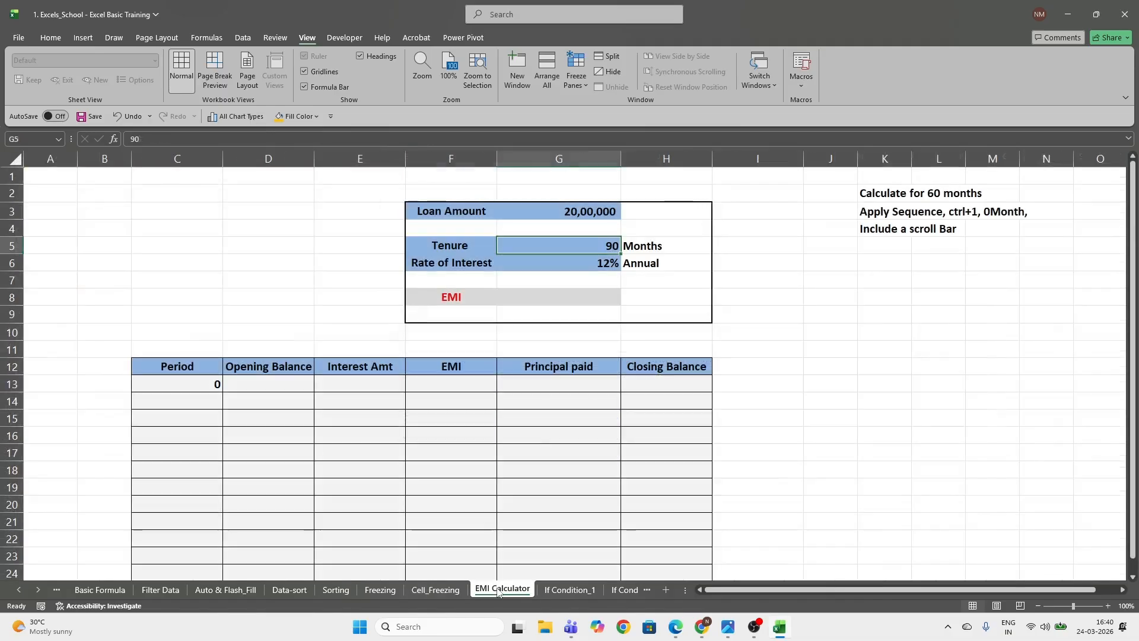
scroll(425, 397, "down", 1)
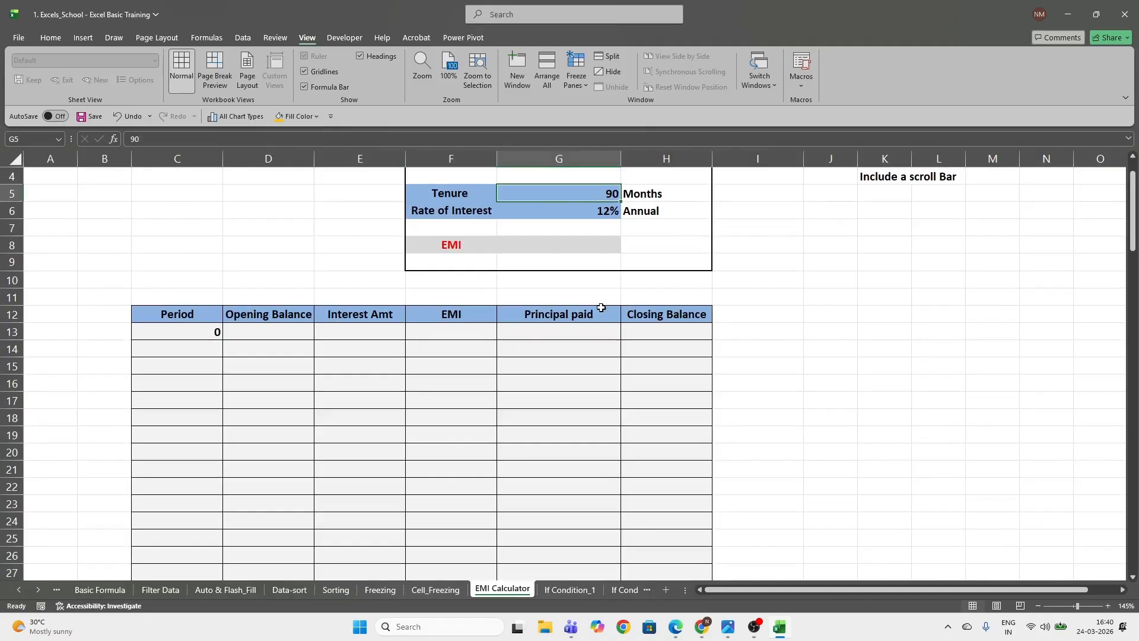
scroll(606, 366, "up", 1)
type("60")
key("Return")
Review the starting period, loan amount, tenure and annual interest rate cells
left_click(188, 387)
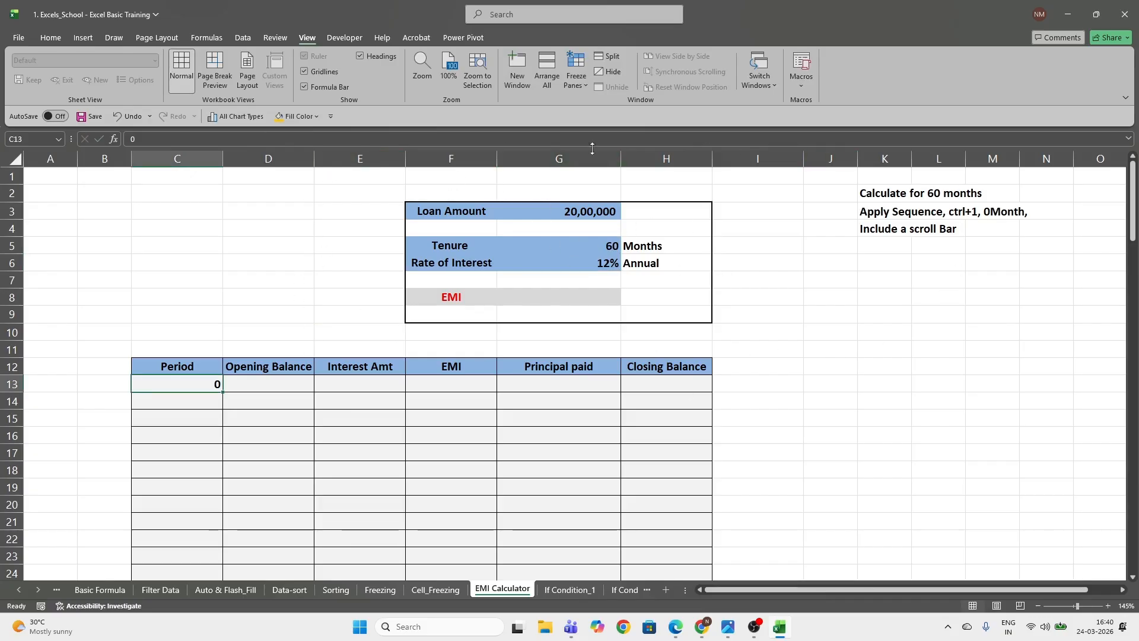
left_click(587, 213)
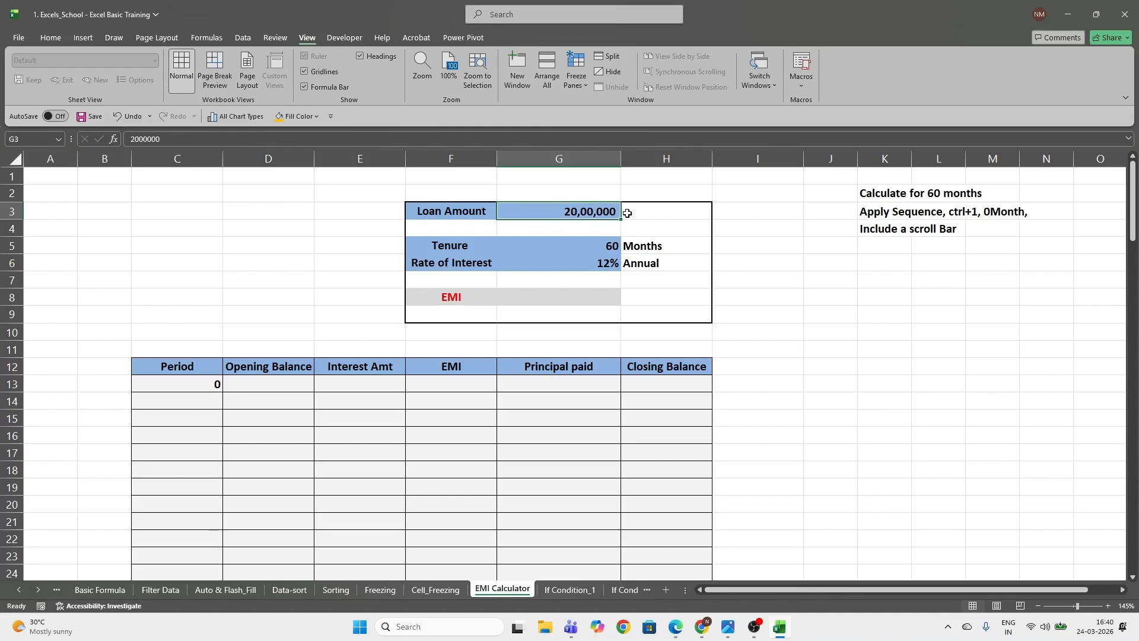
left_click(602, 245)
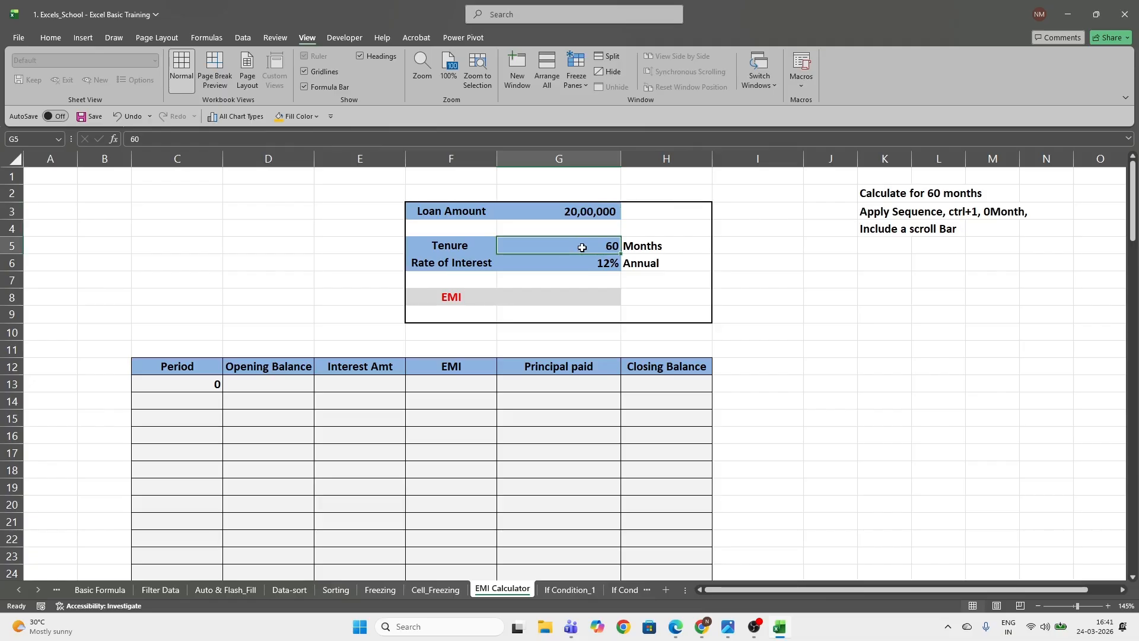
left_click(584, 268)
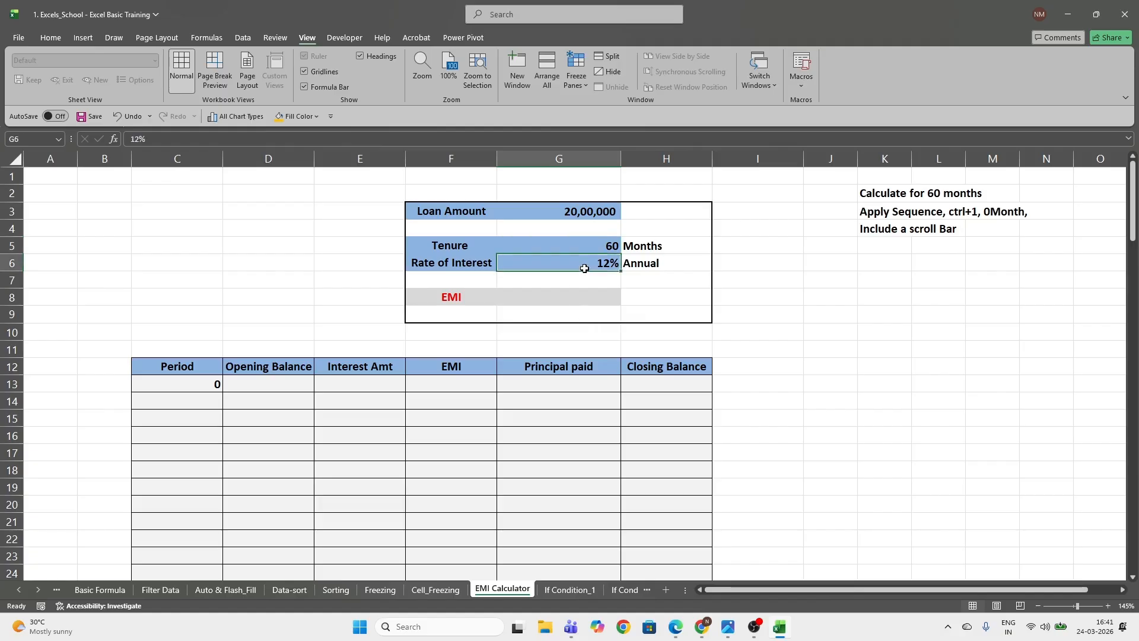
left_click(644, 263)
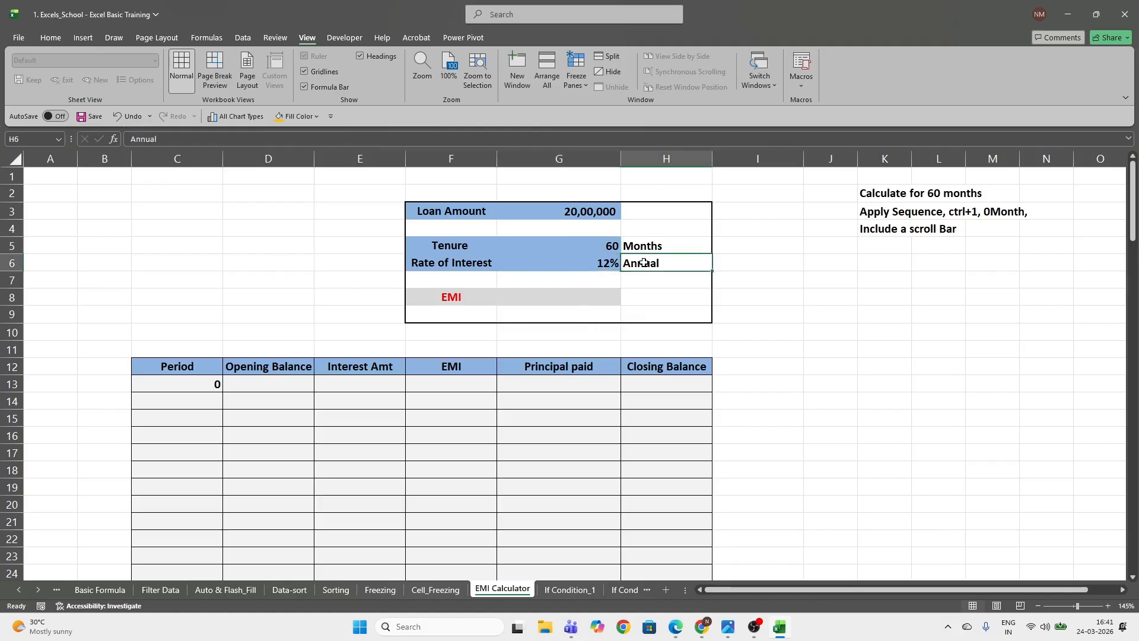
Set the EMI Calculator sheet's magnification to 200% with the loan details in view
left_click(433, 74)
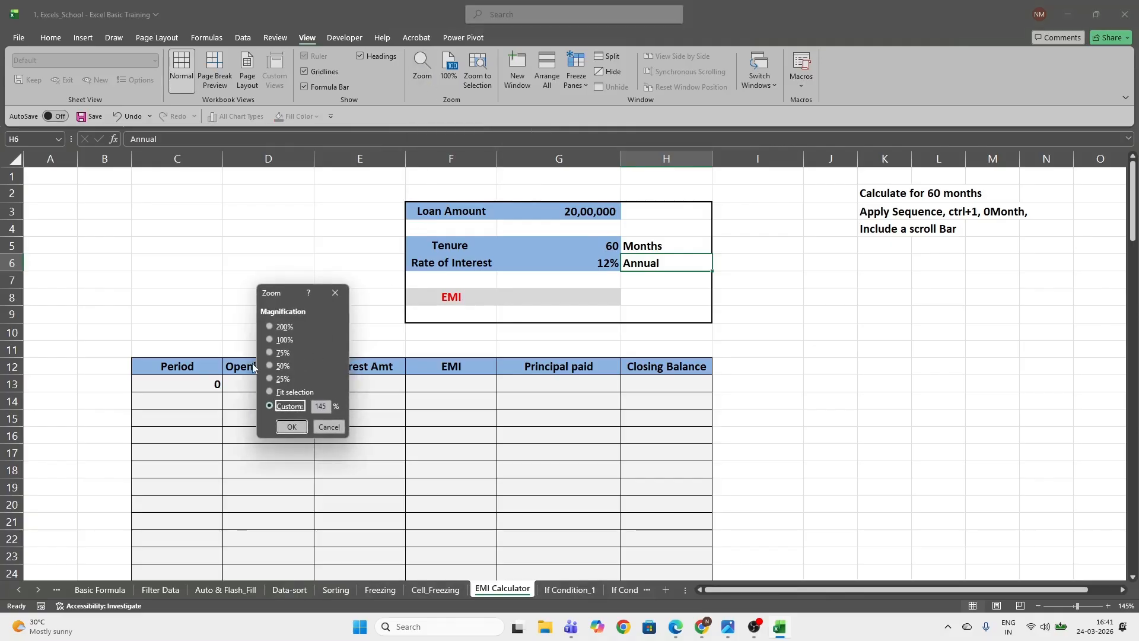
left_click(270, 326)
left_click(292, 426)
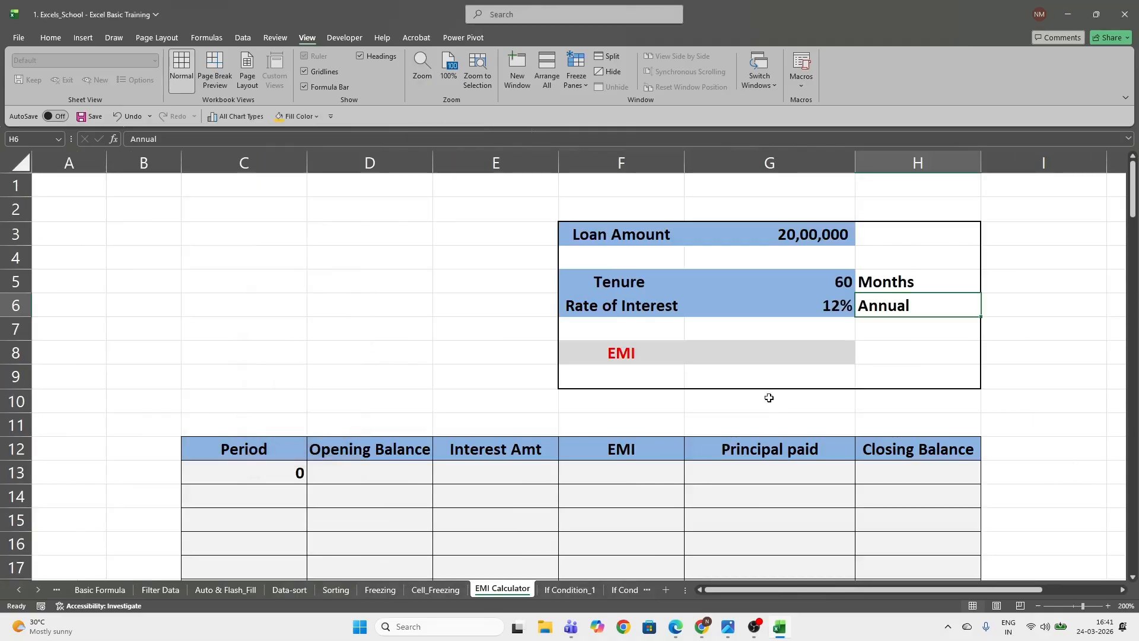
left_click_drag(857, 591, 931, 591)
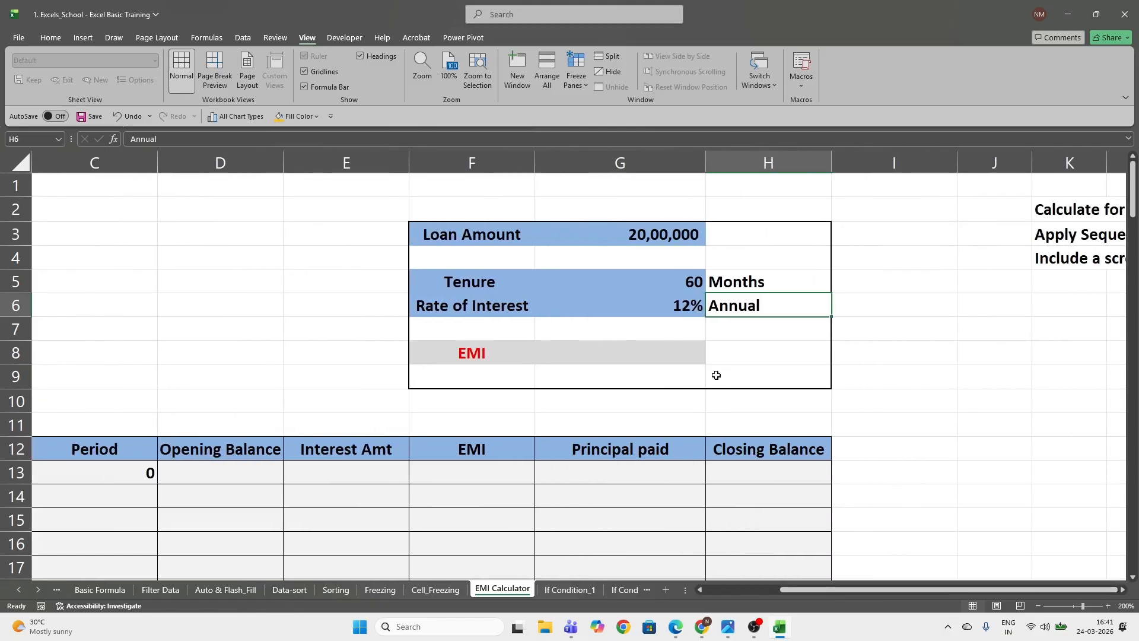
Build a PMT formula in EMI cell G8 using G6/12 as rate, G5 as number of periods and G3 as present value
left_click(665, 356)
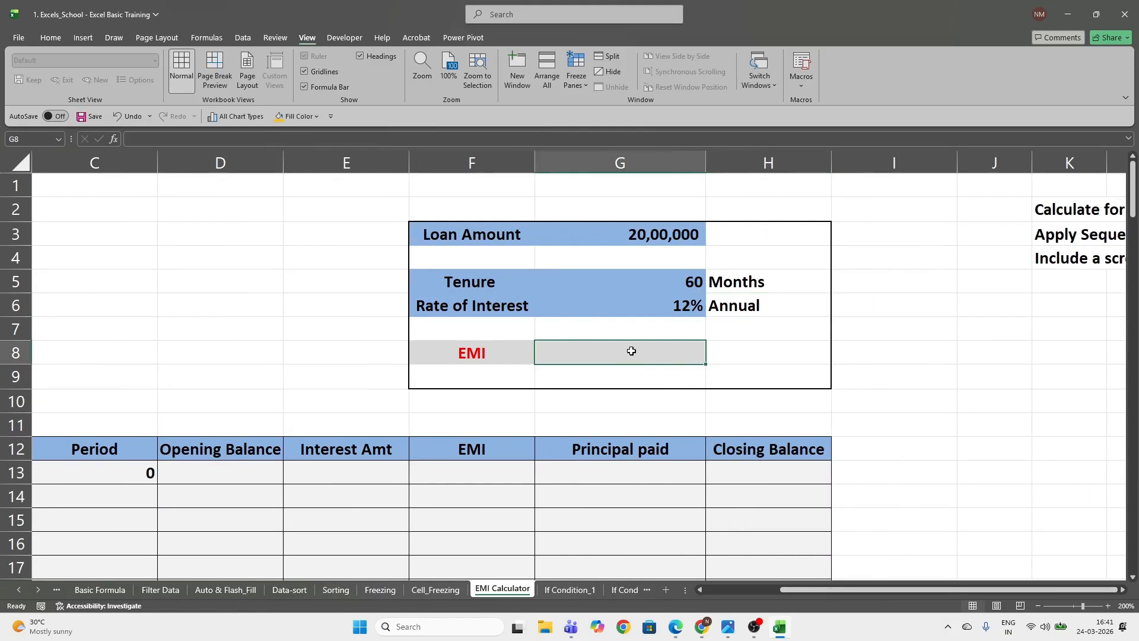
type("=")
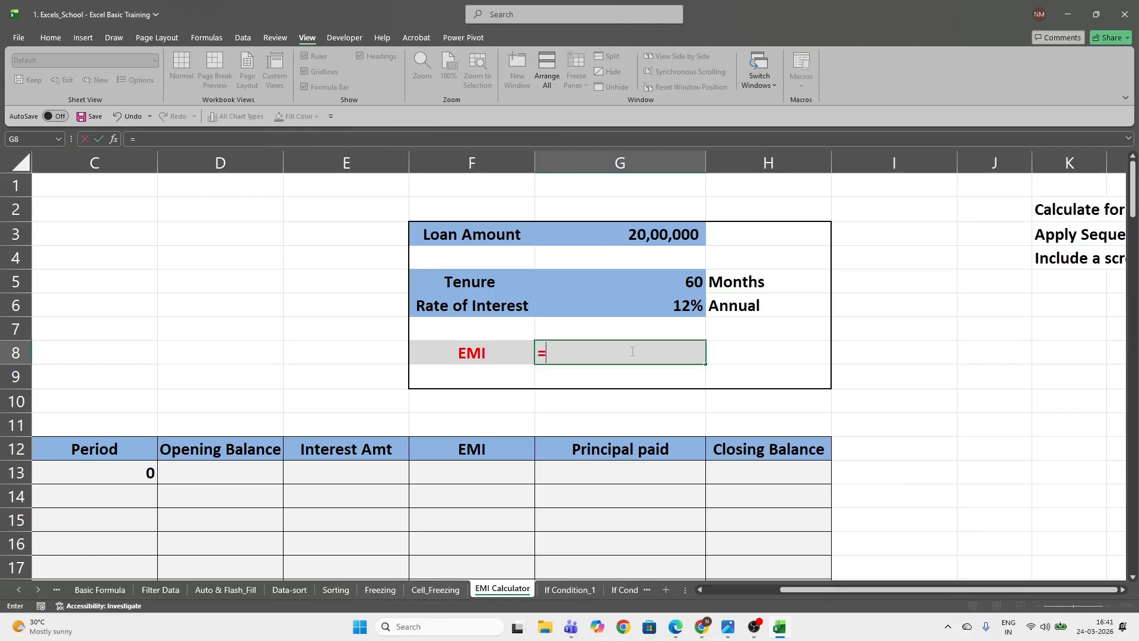
type("pmt")
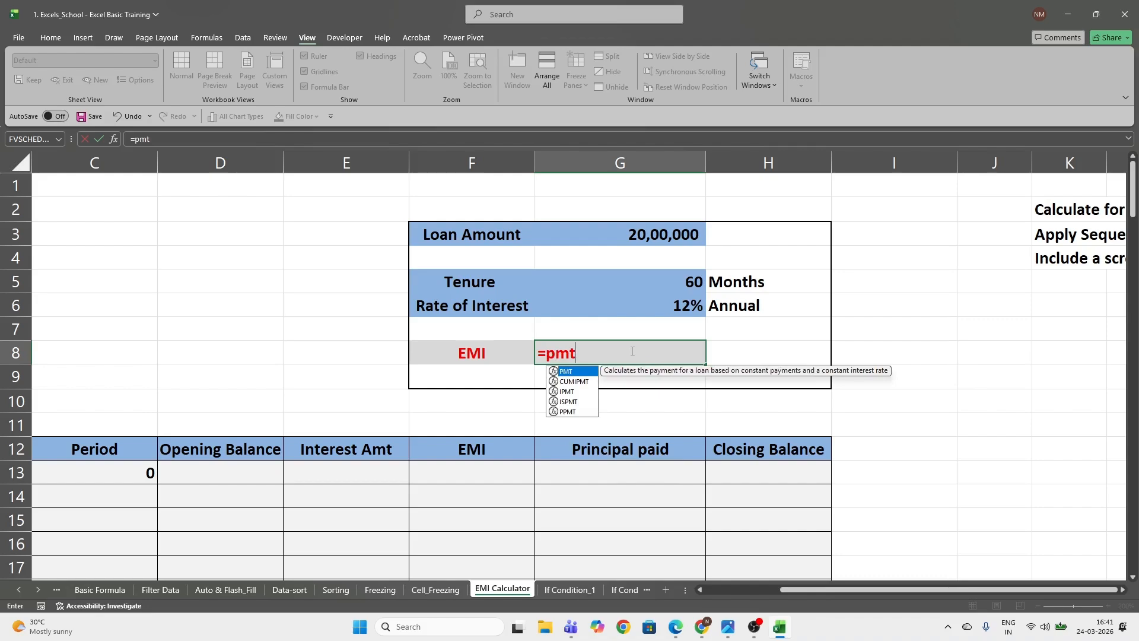
key("Tab")
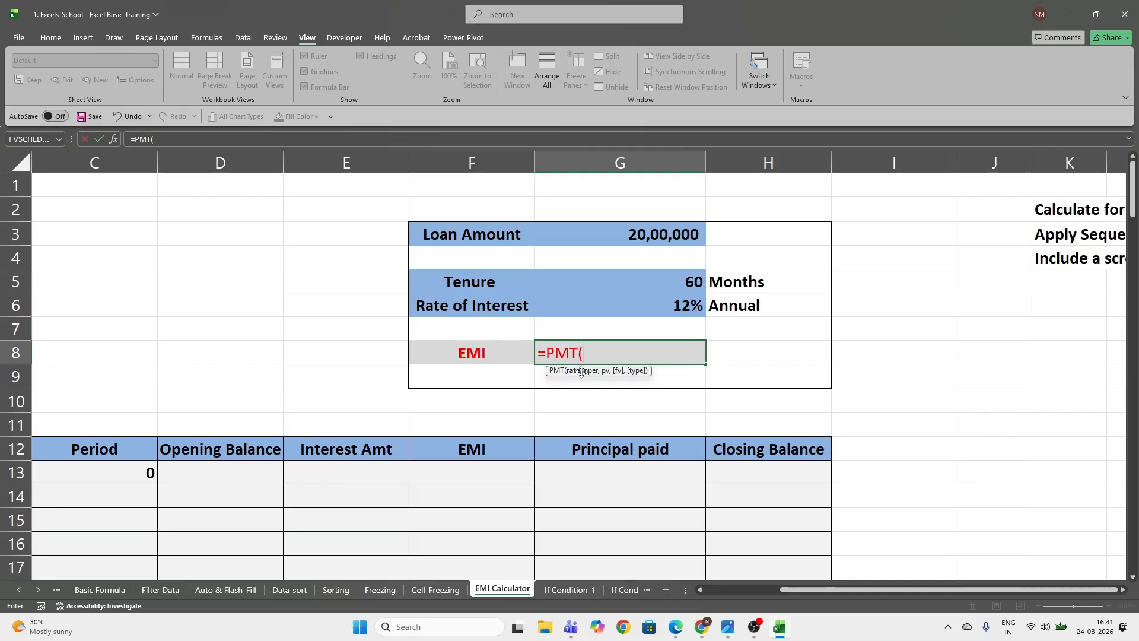
left_click(655, 302)
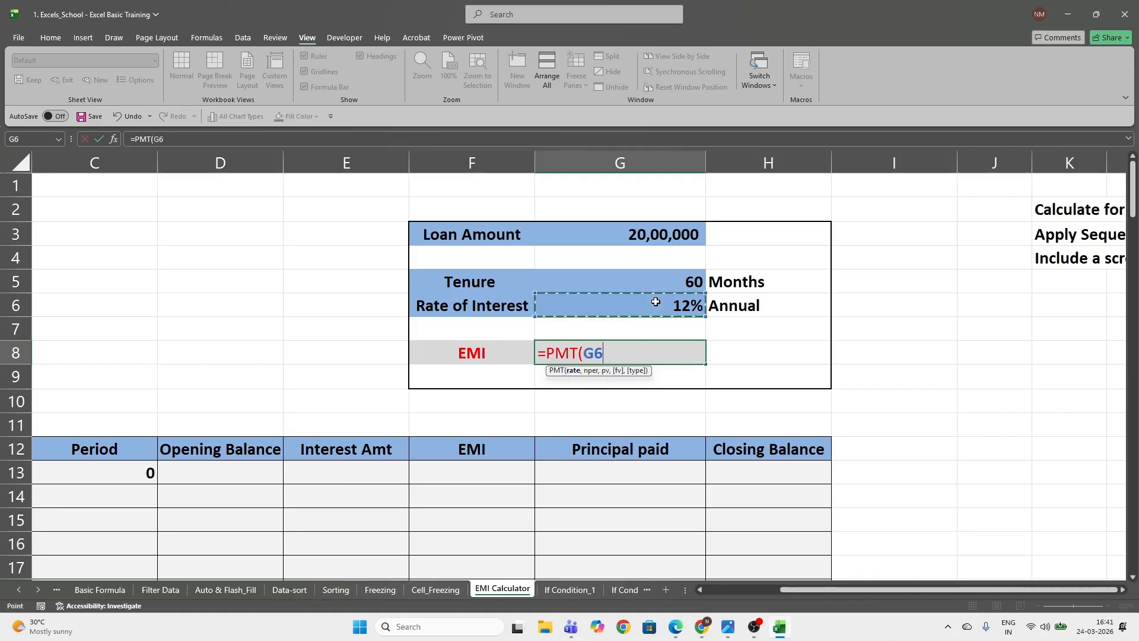
type("/12")
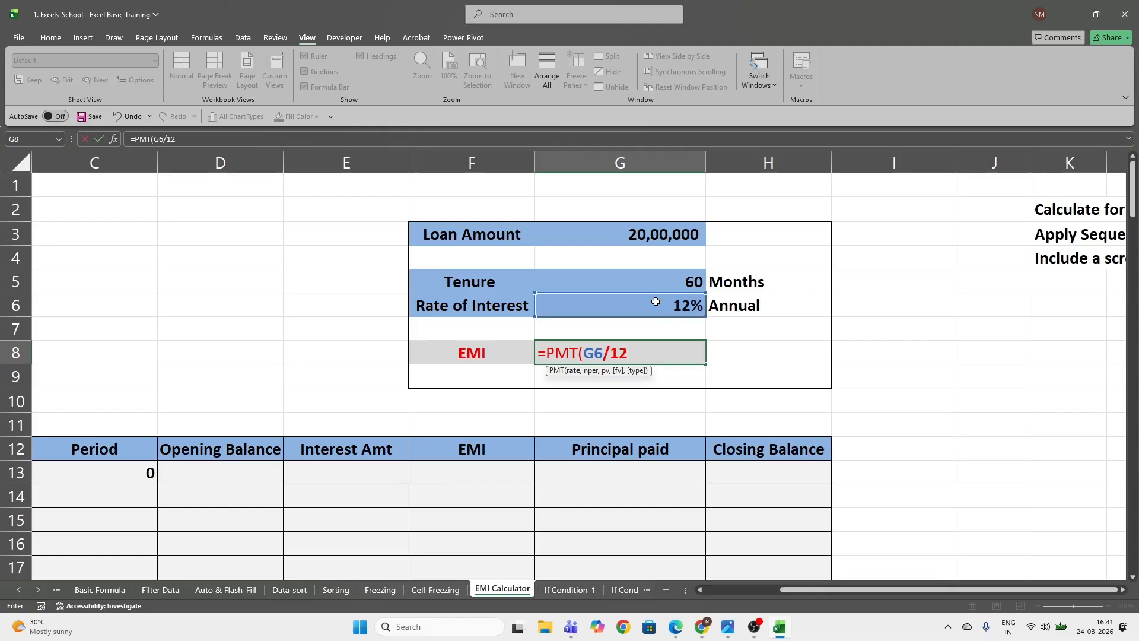
type(",")
left_click(656, 283)
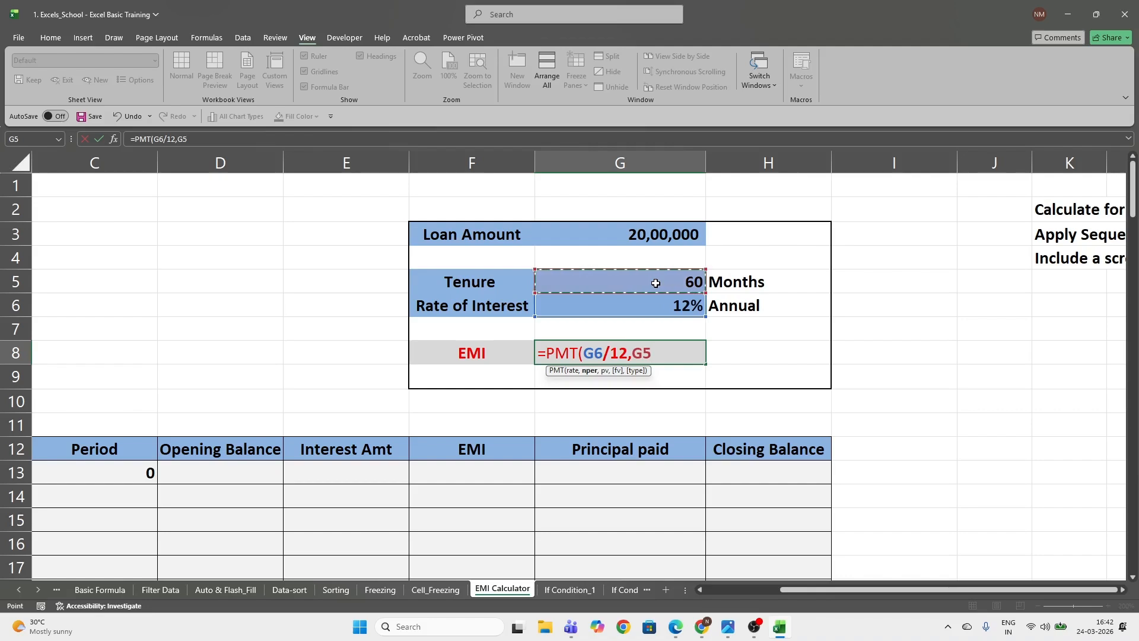
type(",")
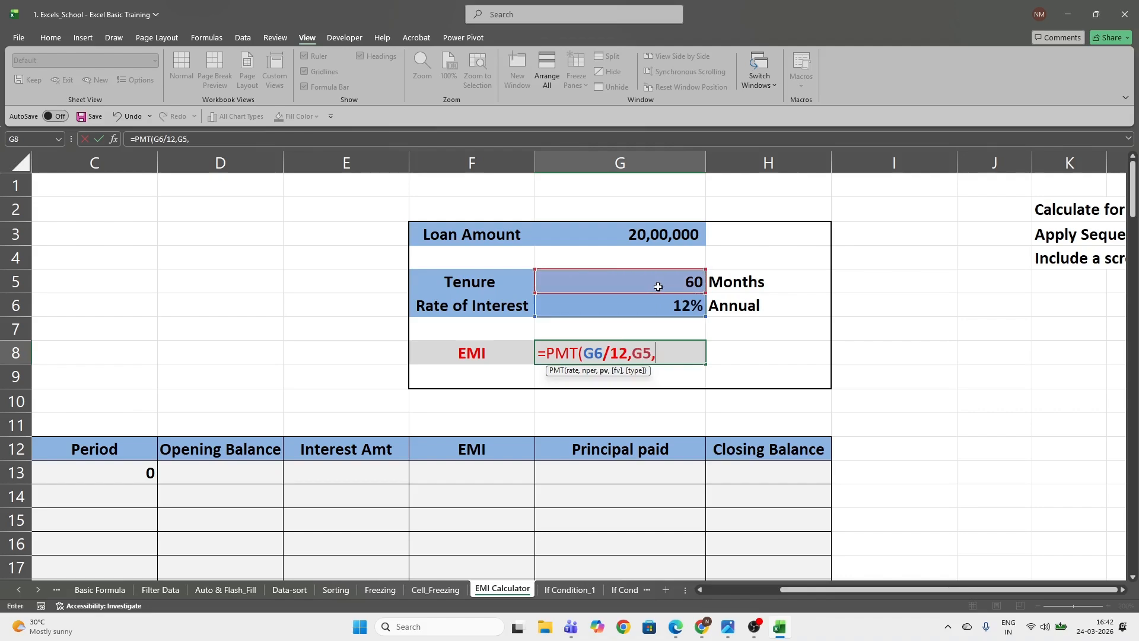
left_click(616, 234)
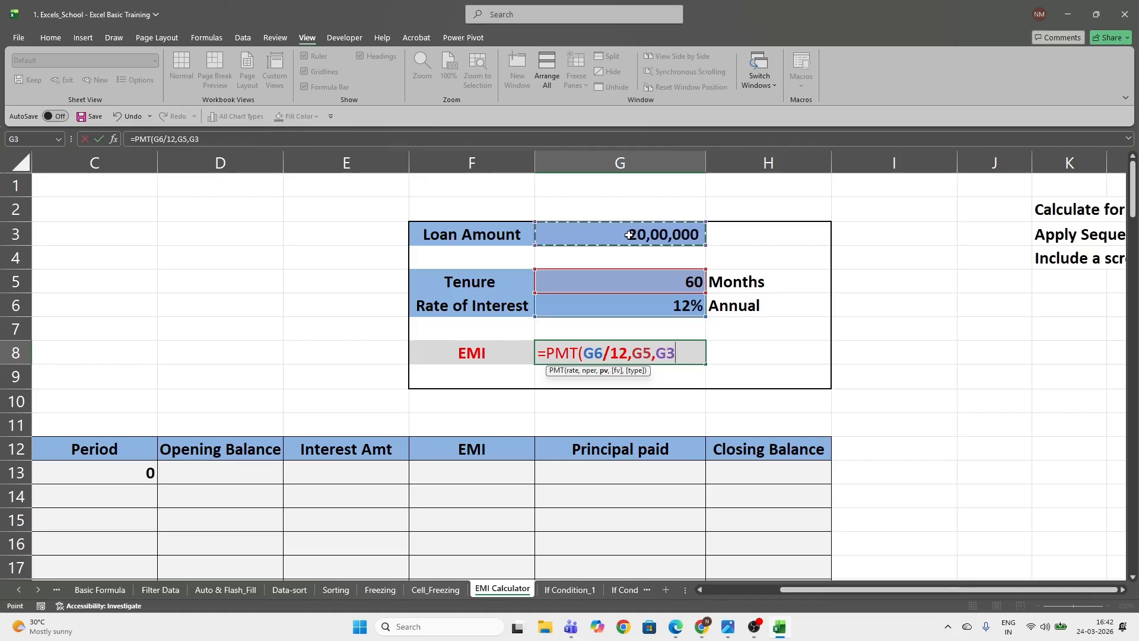
Complete the PMT formula in EMI cell G8 and set the cell's currency symbol to None
type(")")
key("Return")
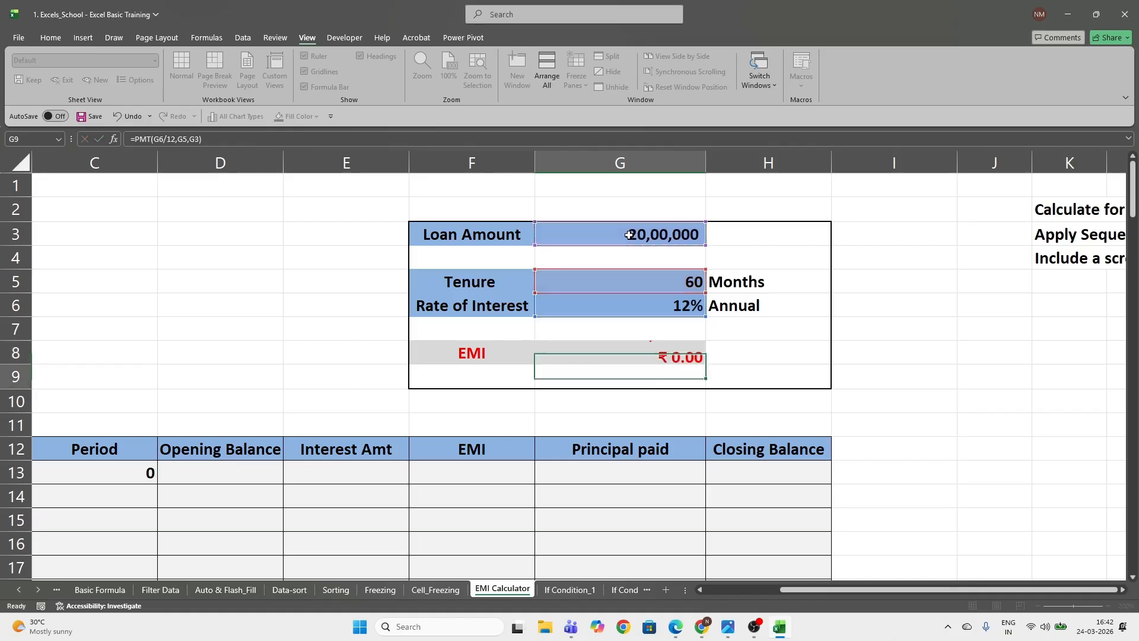
key("Up")
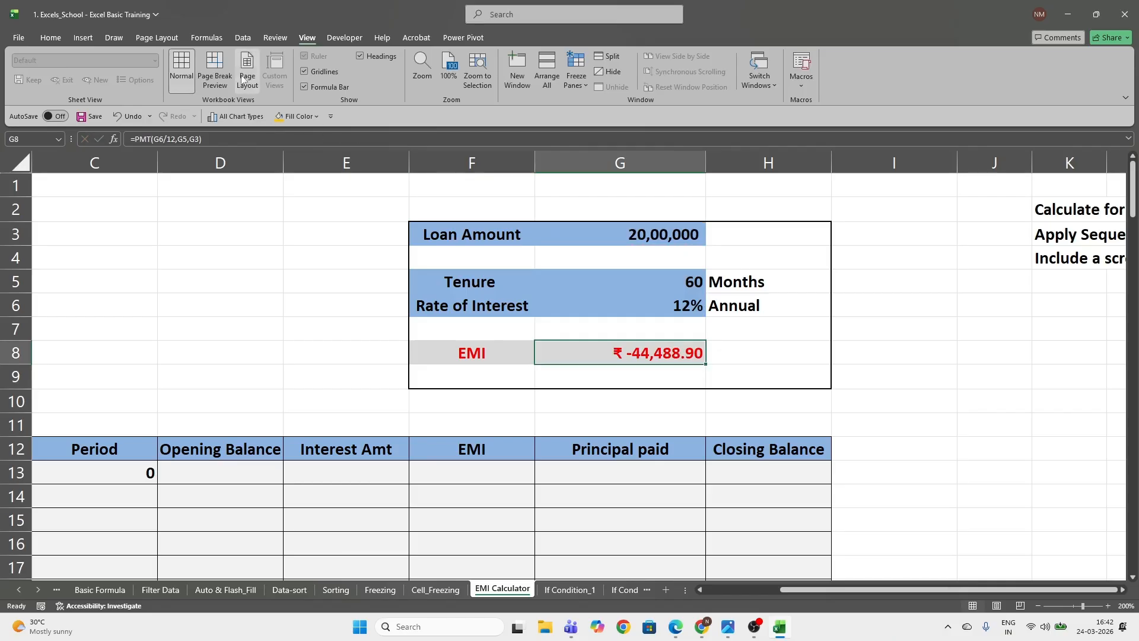
left_click(51, 39)
left_click(518, 100)
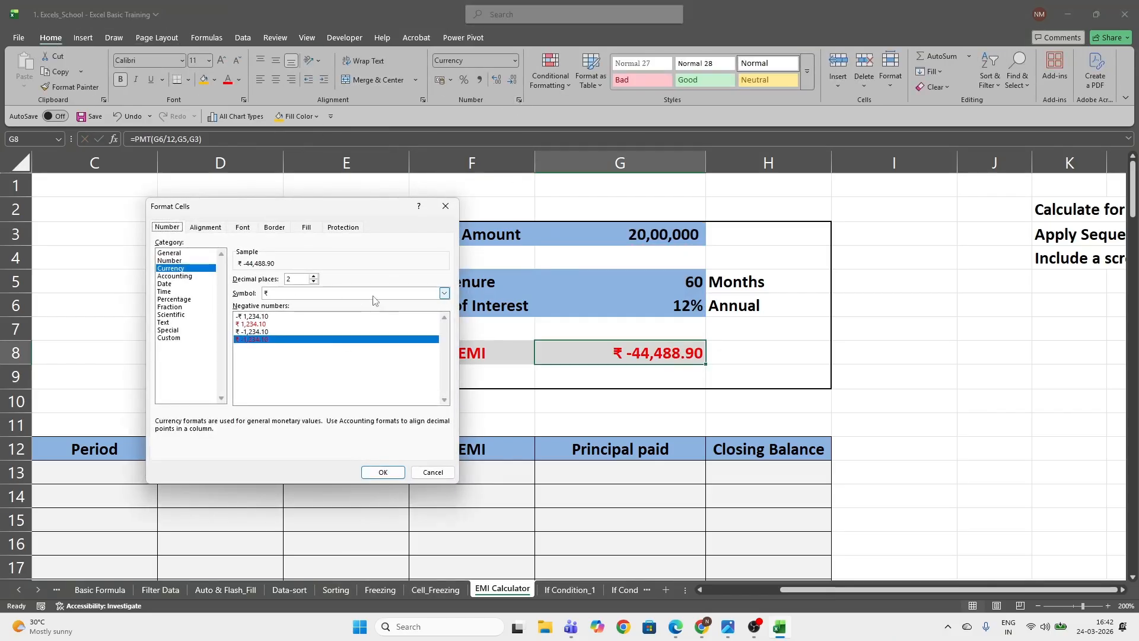
left_click(373, 294)
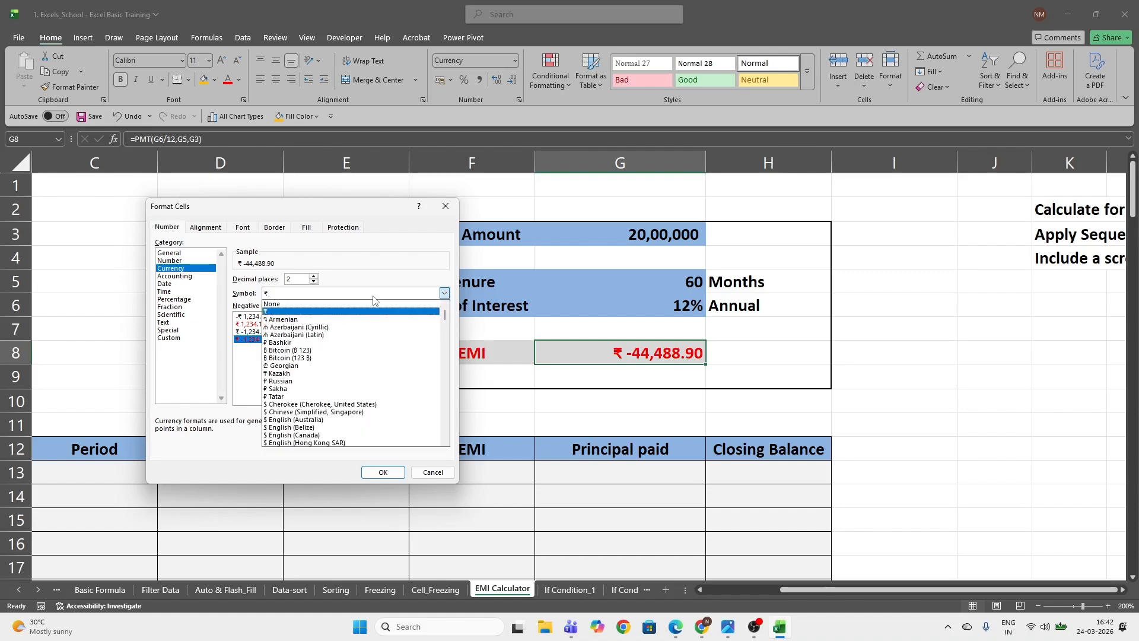
left_click(282, 305)
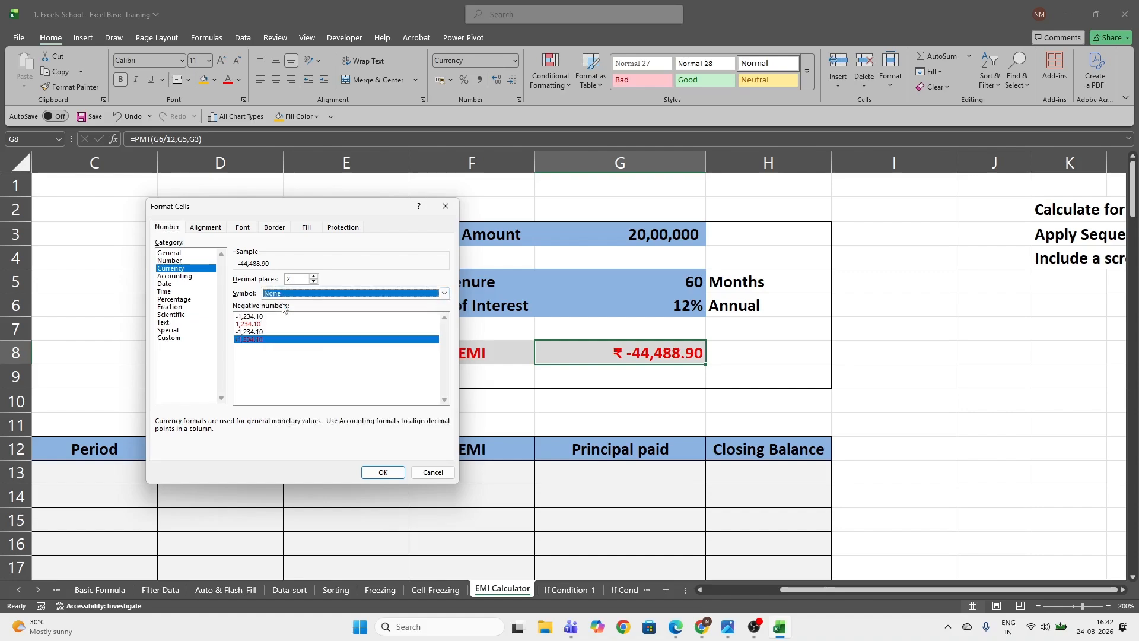
left_click(381, 472)
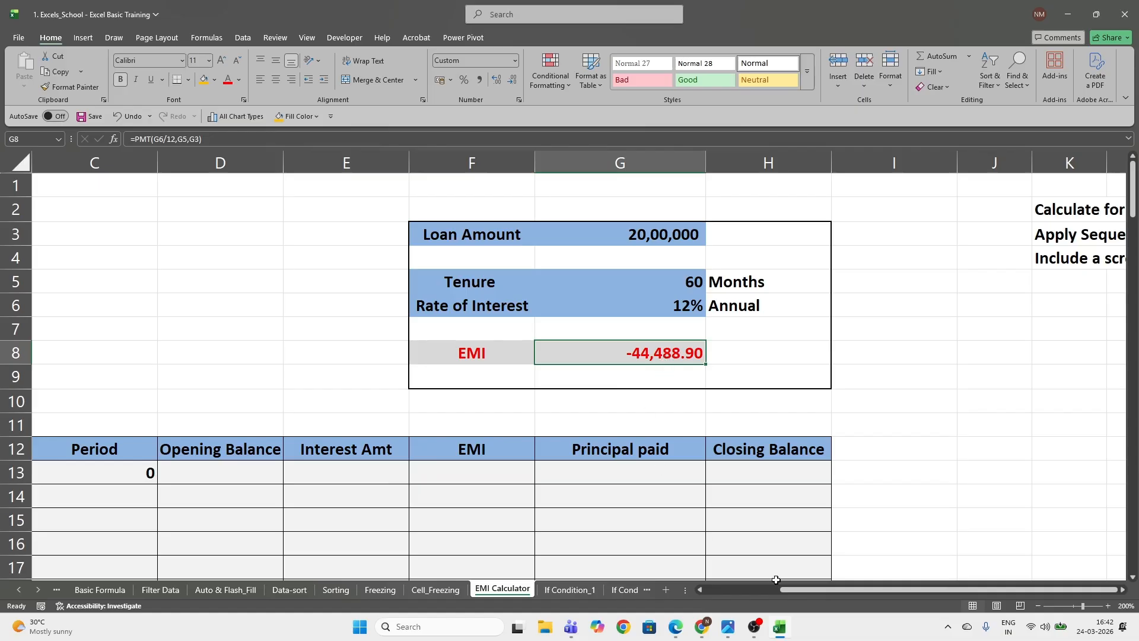
Try filling the Period column by hand, entering 1, 2 and 3 in cells C14 to C16
left_click_drag(803, 593, 710, 596)
scroll(387, 462, "down", 2)
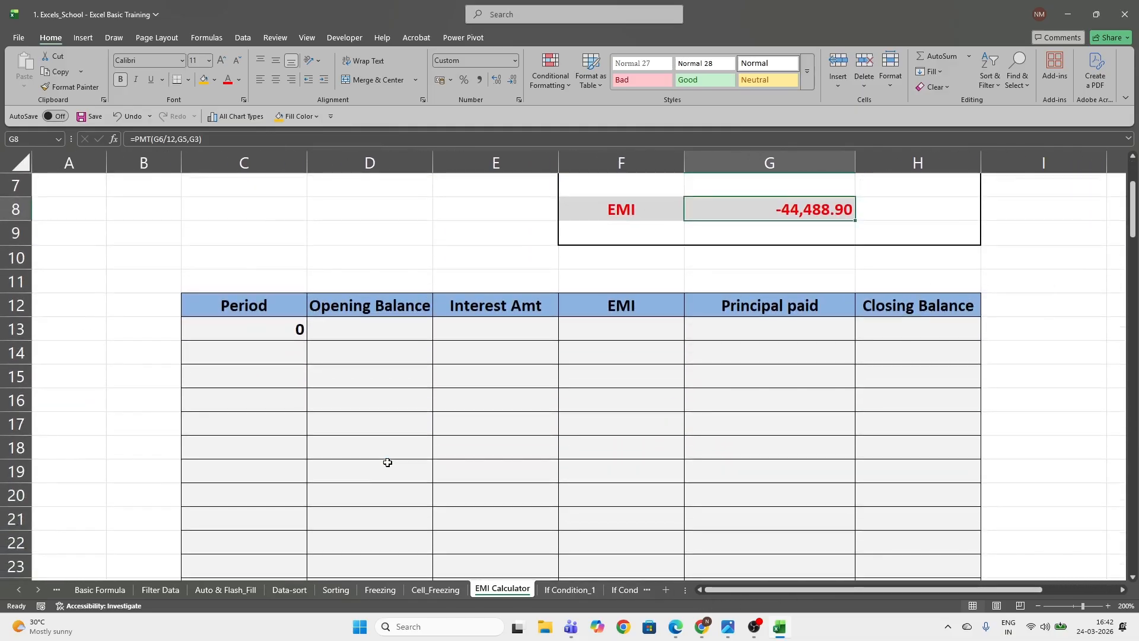
left_click(267, 329)
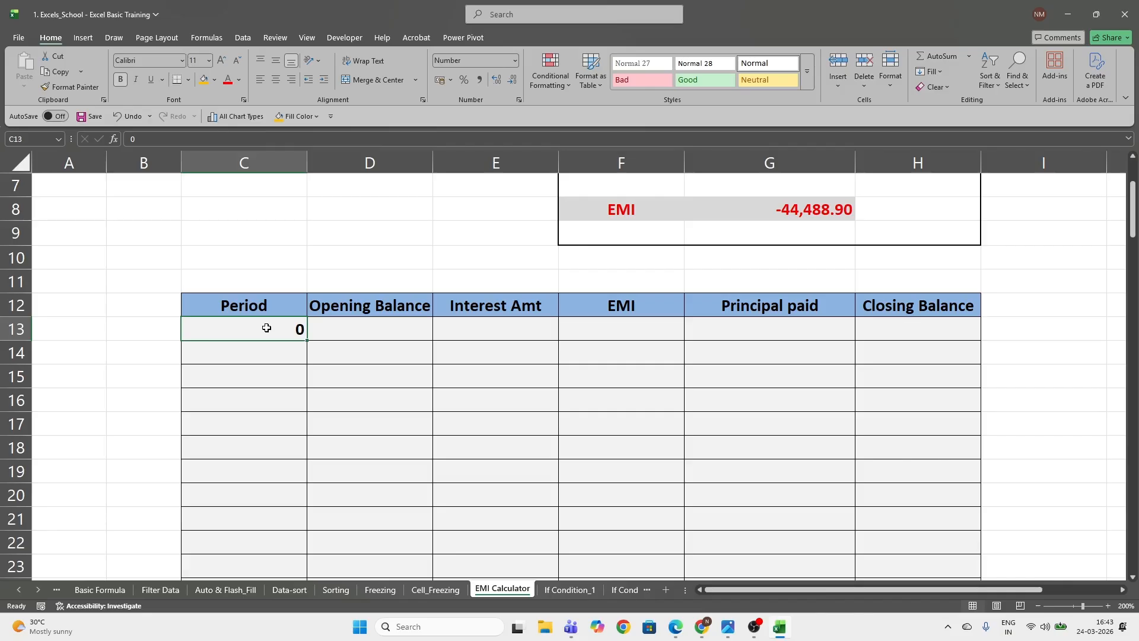
left_click(264, 306)
left_click(265, 328)
left_click(265, 351)
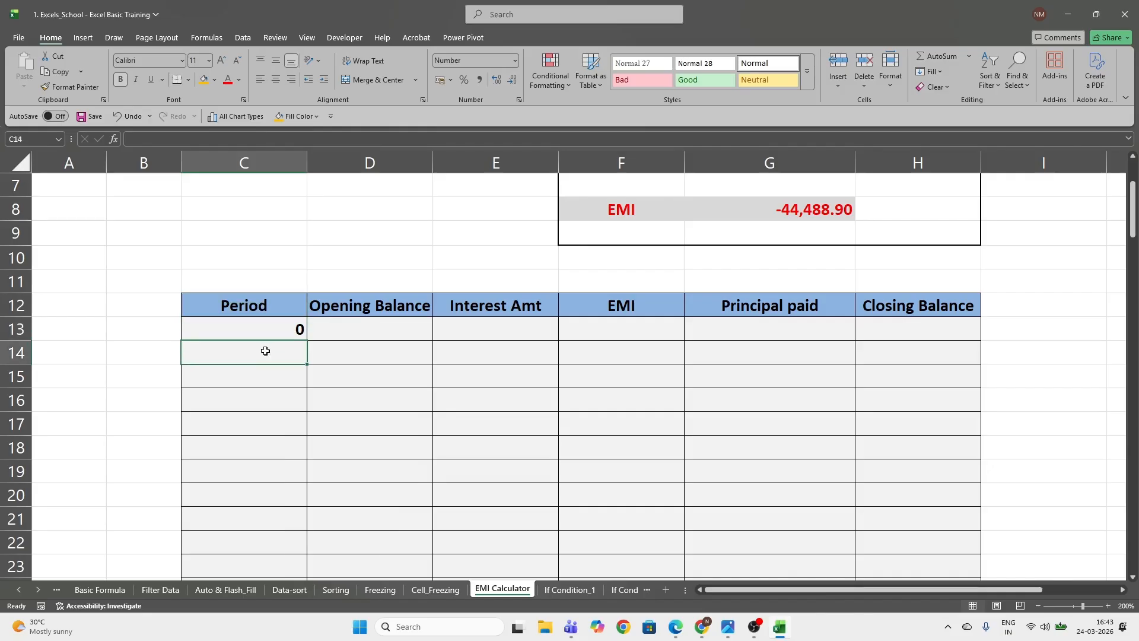
type("10")
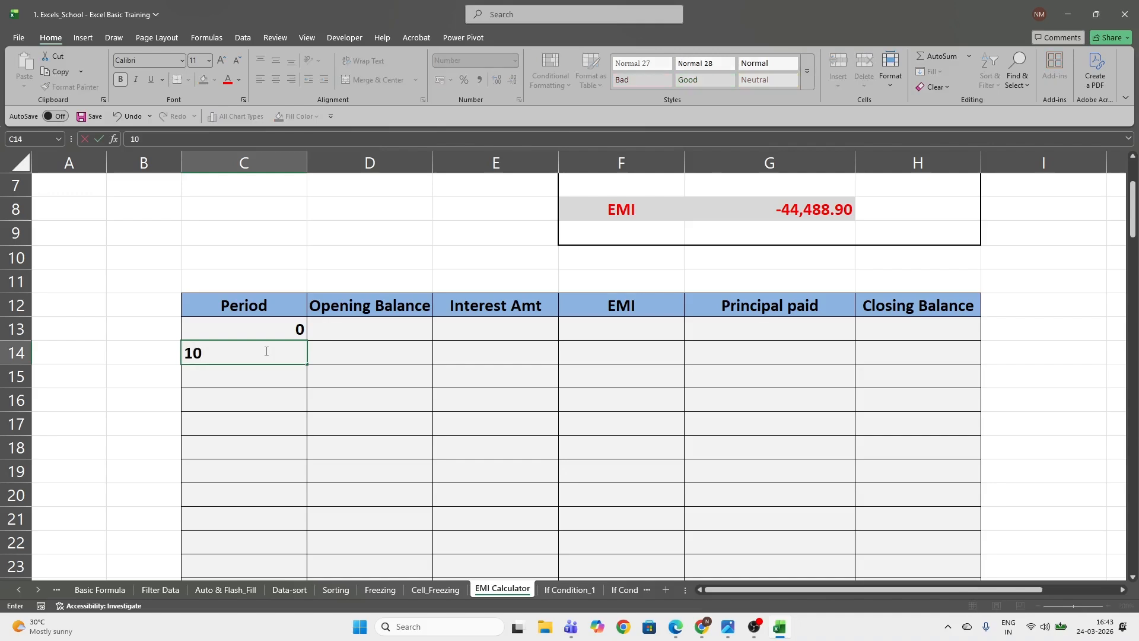
key("BackSpace")
key("Return")
type("2")
key("Return")
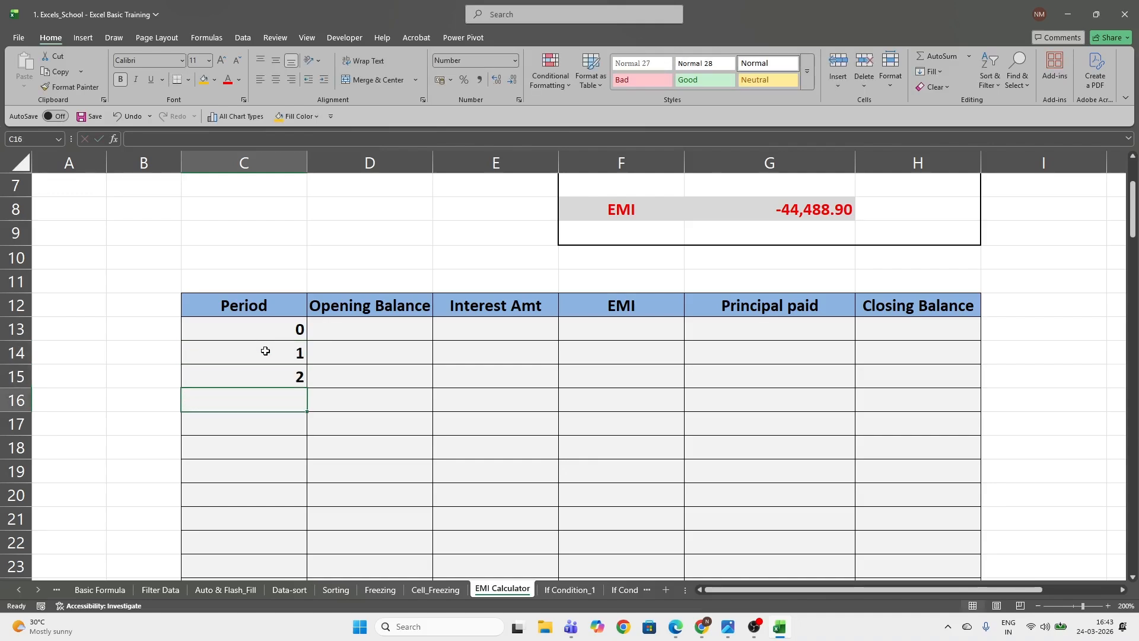
type("3")
key("Return")
Undo the three manual entries in the Period column
key("ctrl+z")
key("ctrl+z")
key("ctrl+z")
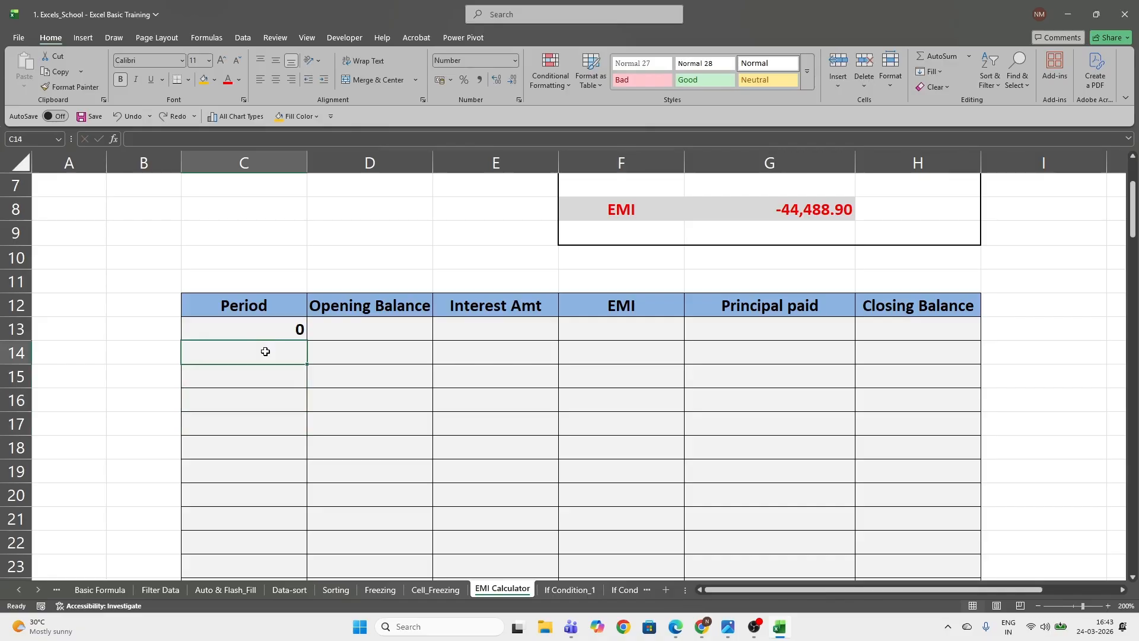
Fill the Period column from C14 down with a SEQUENCE formula of 60 rows and 1 column, and check it to the last row
type("=seq")
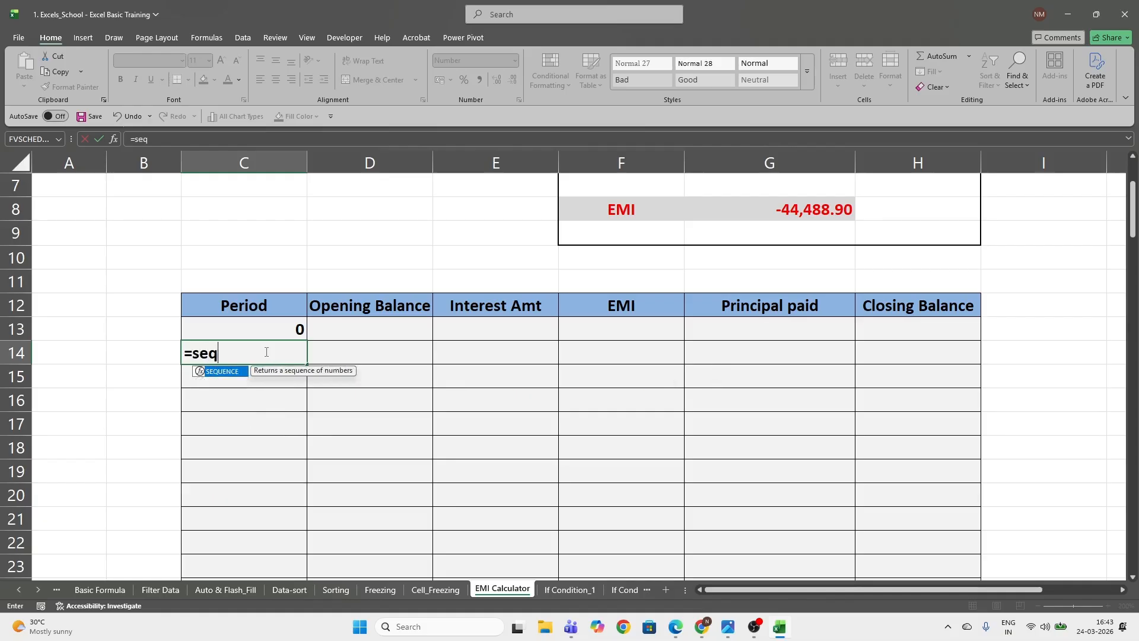
key("Tab")
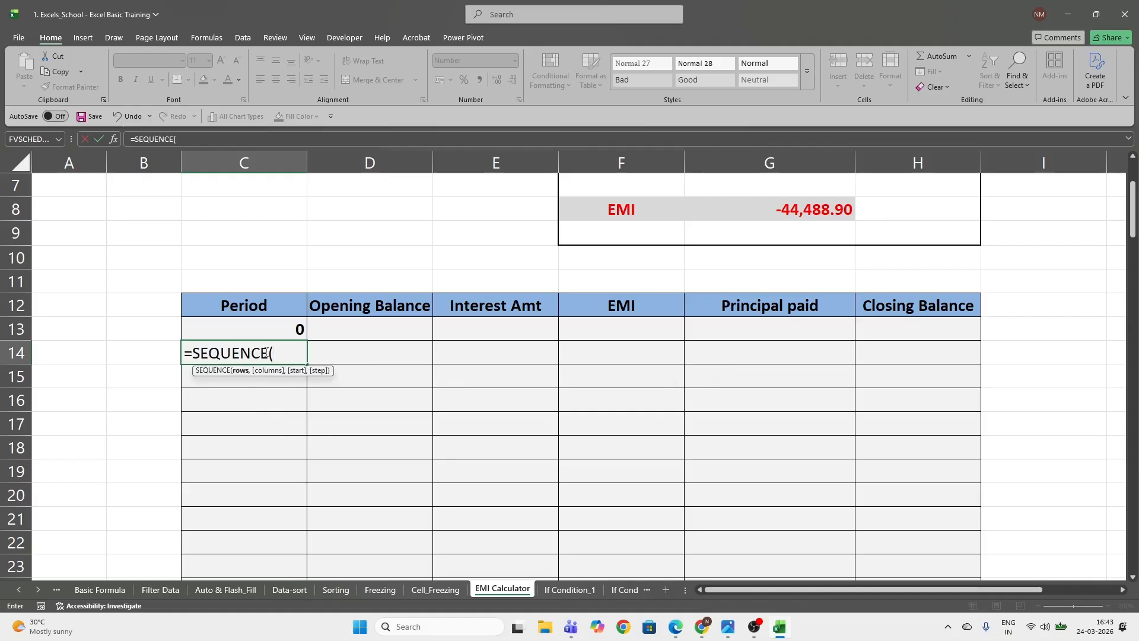
type("60,1")
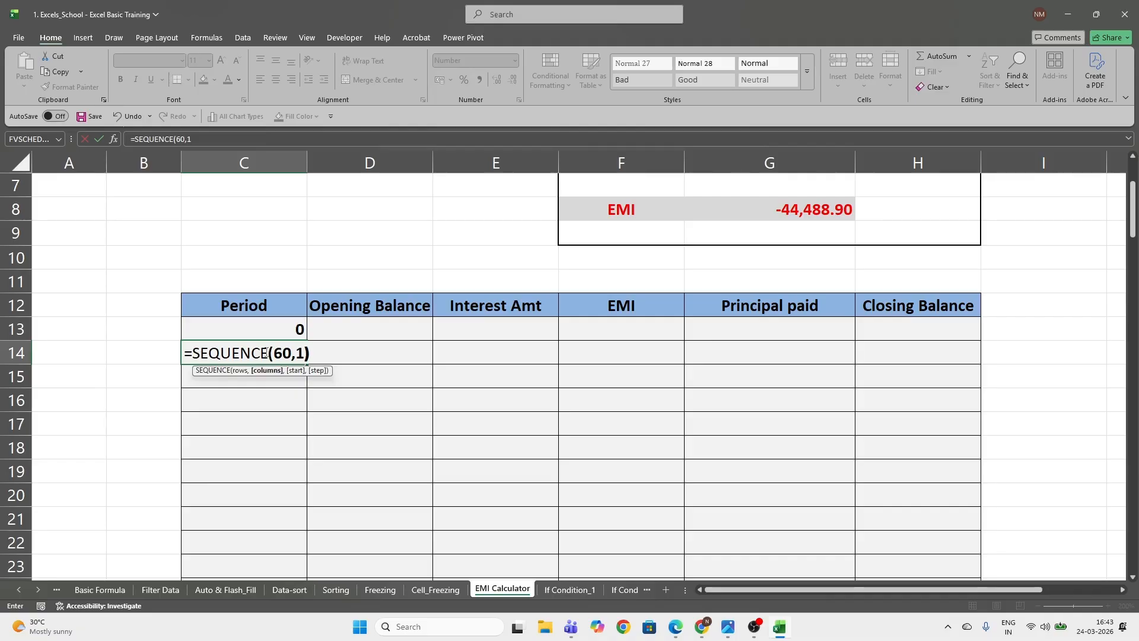
type(")")
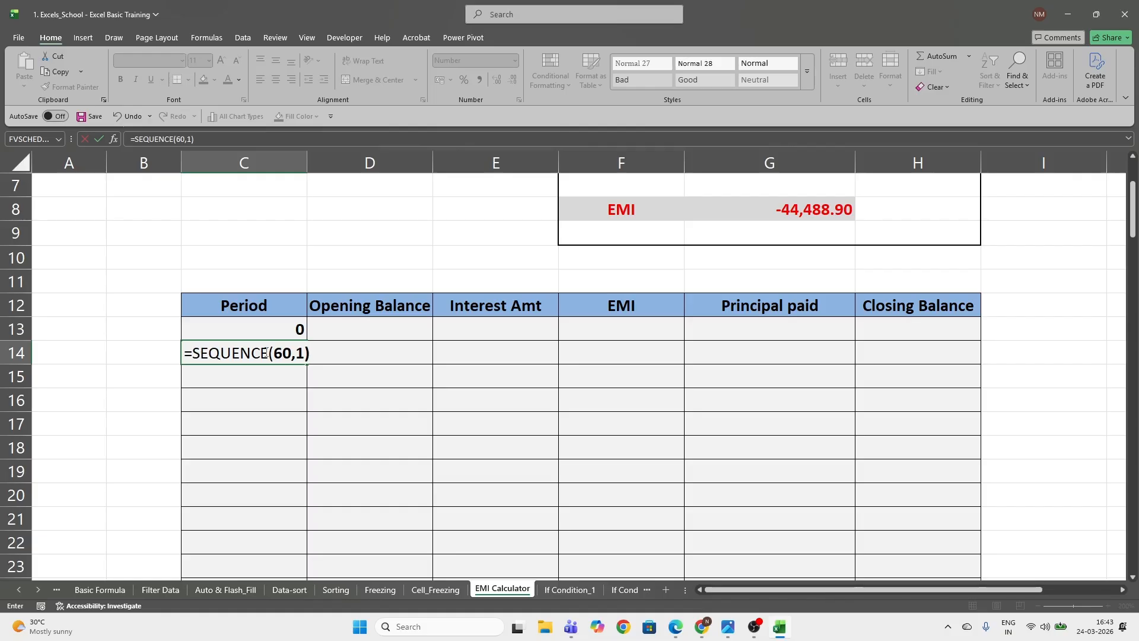
key("Return")
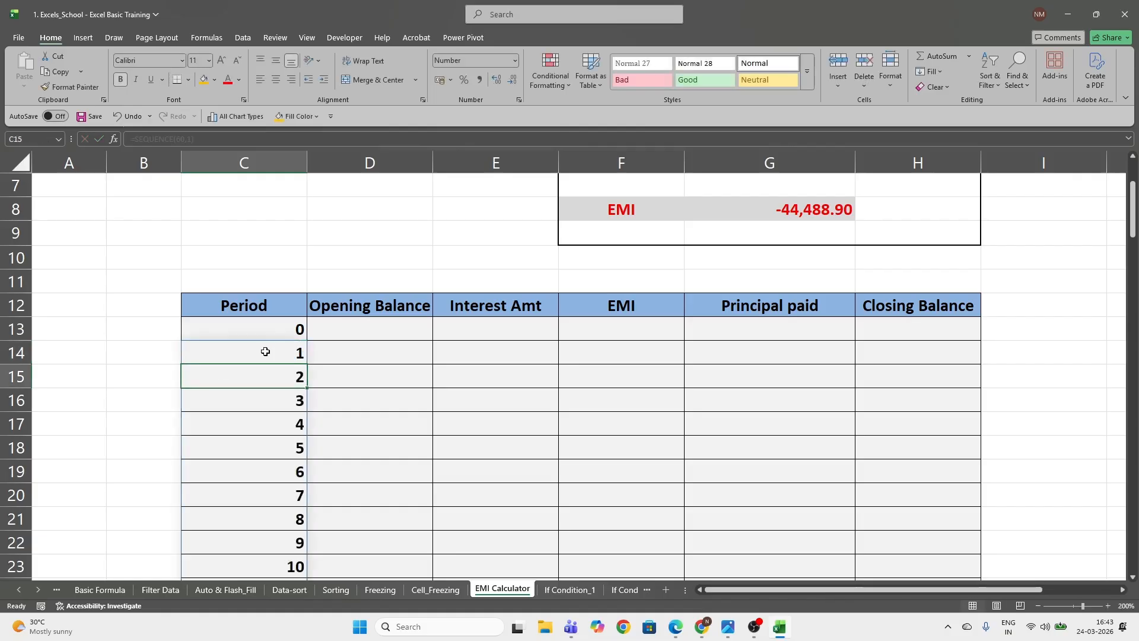
left_click(266, 352)
key("ctrl+Down")
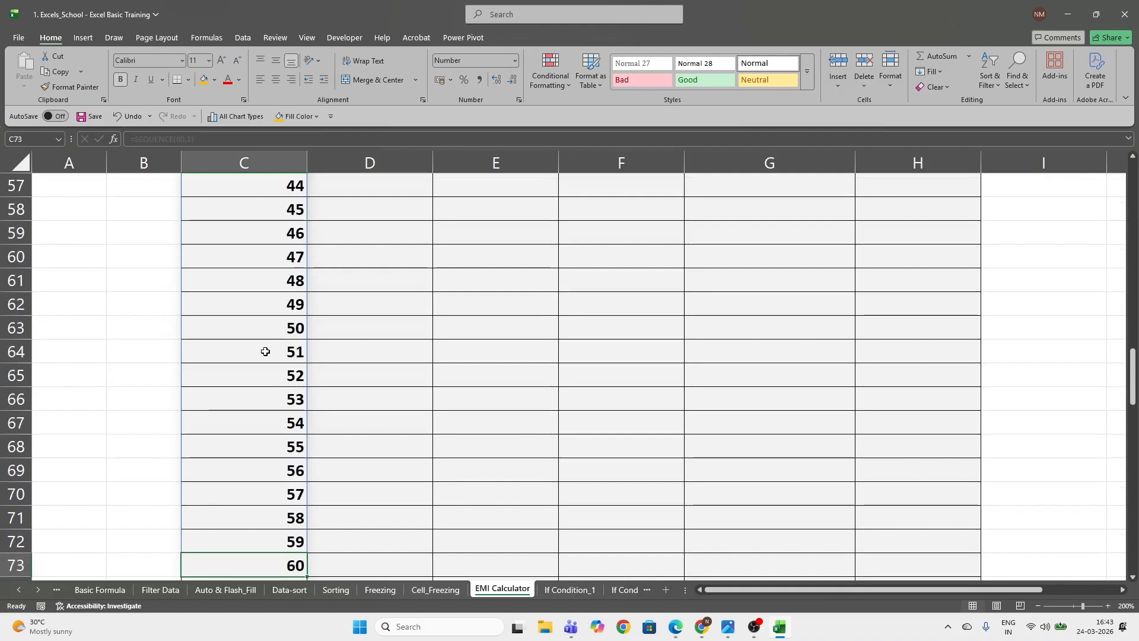
key("ctrl+Up")
scroll(265, 352, "down", 15)
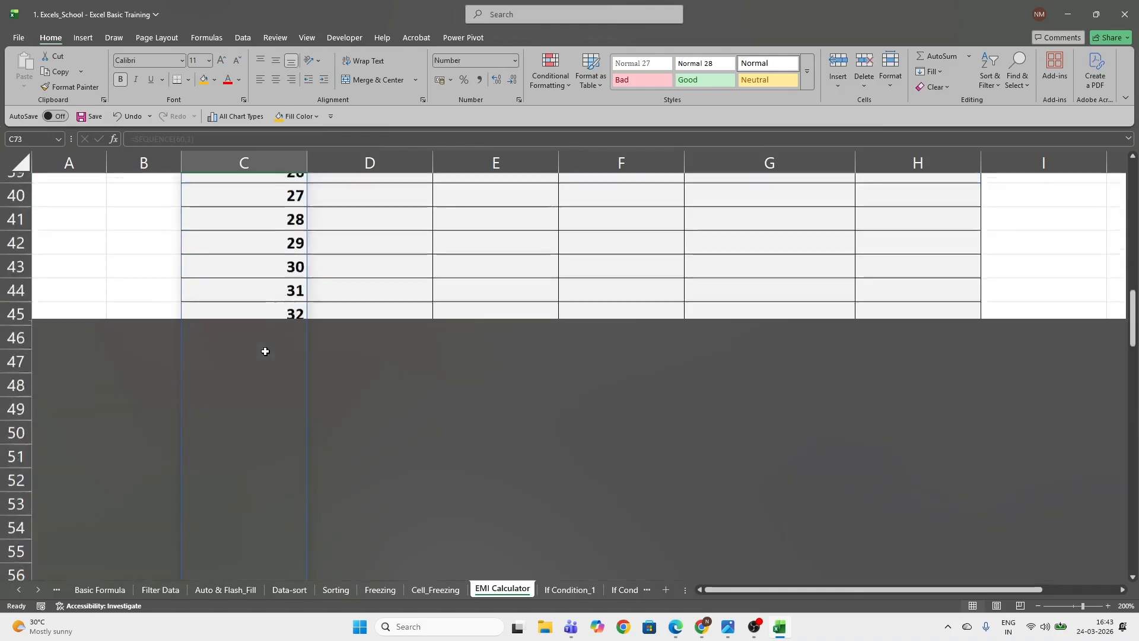
scroll(265, 352, "up", 15)
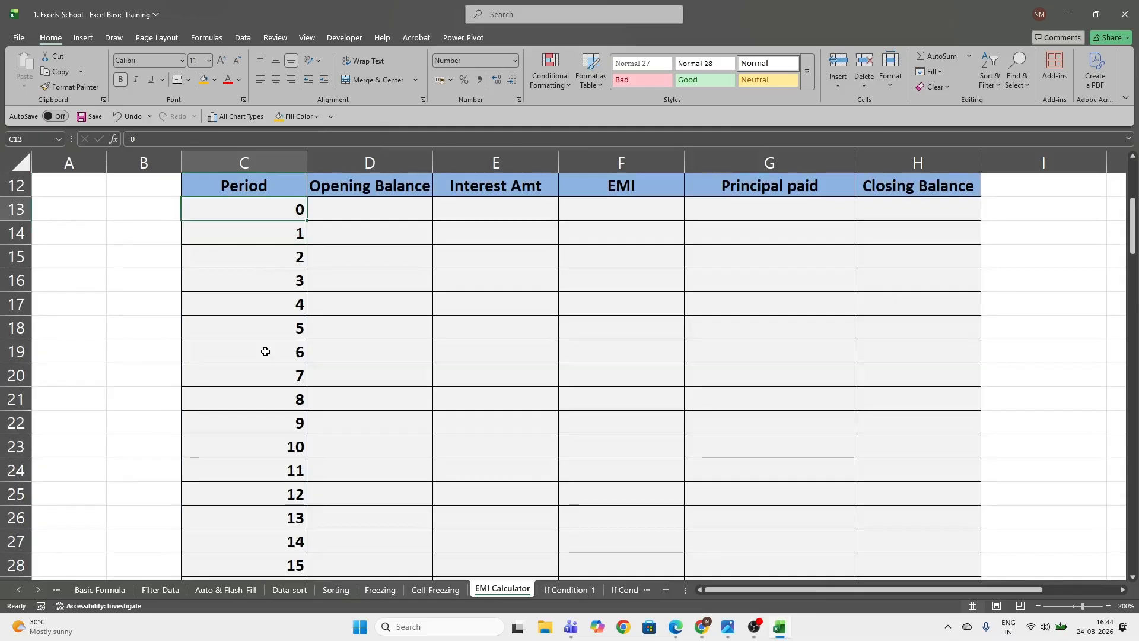
Try appending the text "Month" to the 0 in period cell C13, and undo the edit
scroll(266, 351, "up", 2)
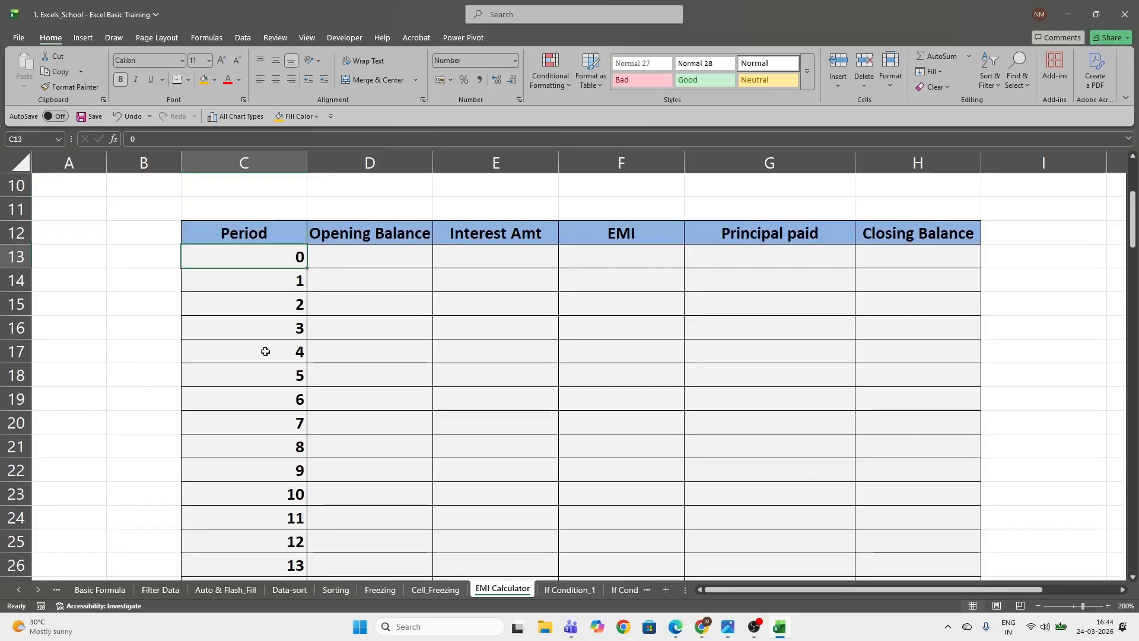
key("F2")
type("Month")
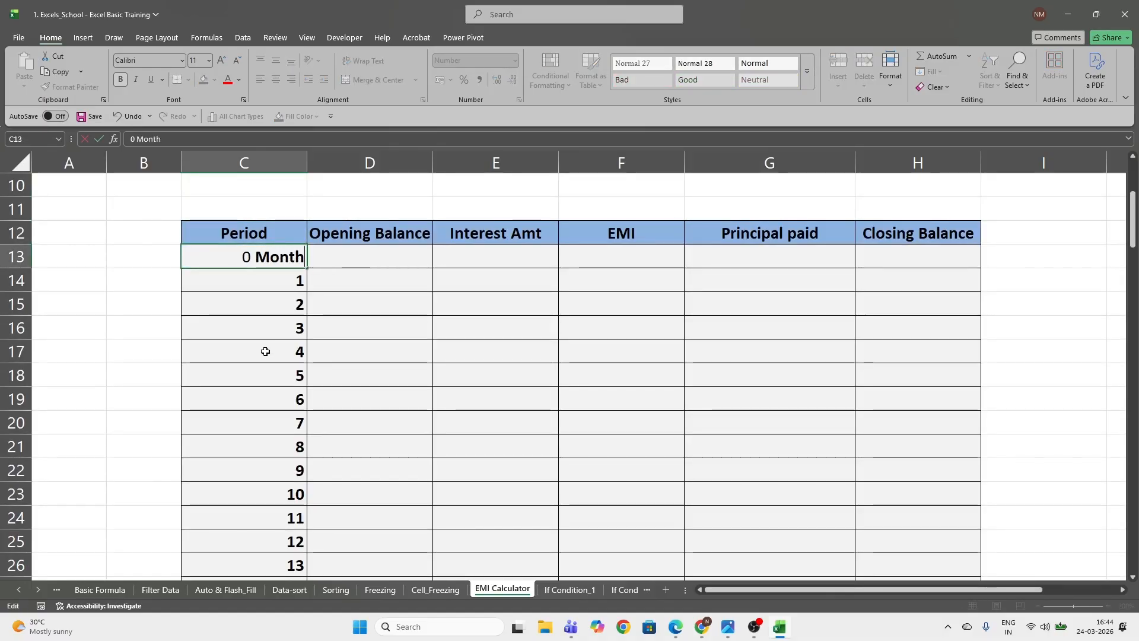
key("ctrl+Return")
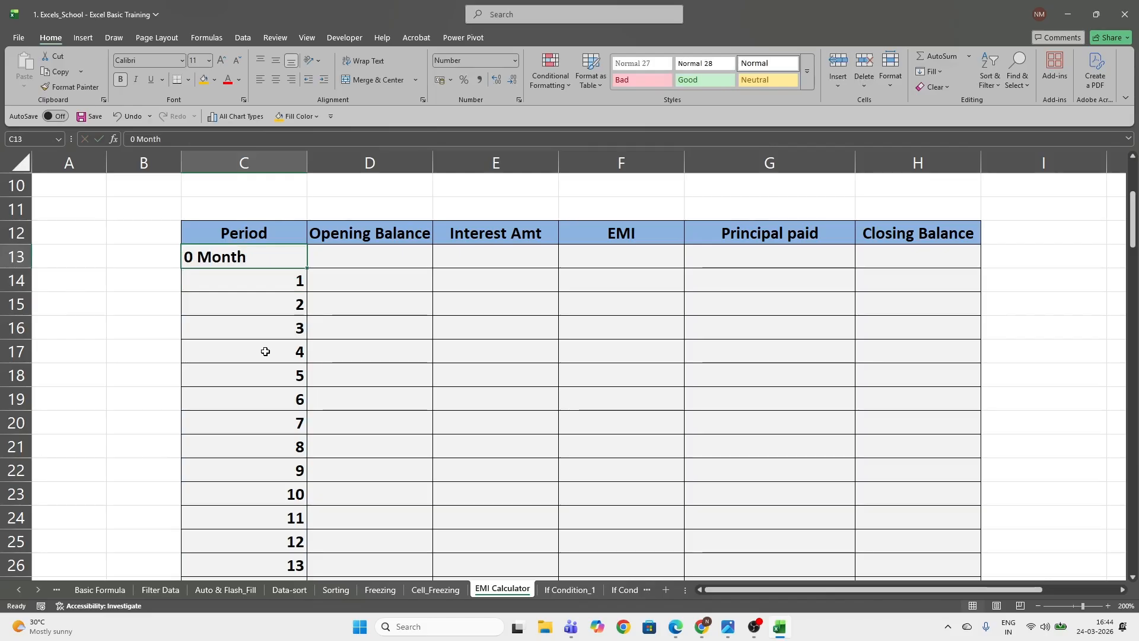
key("Left")
key("Right")
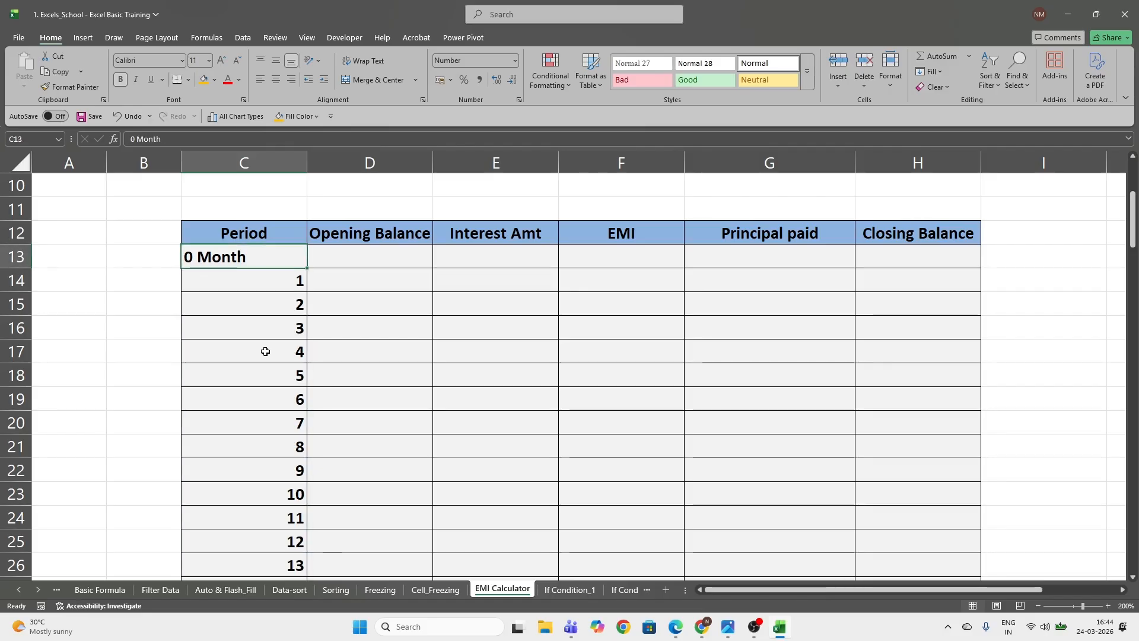
key("ctrl+z")
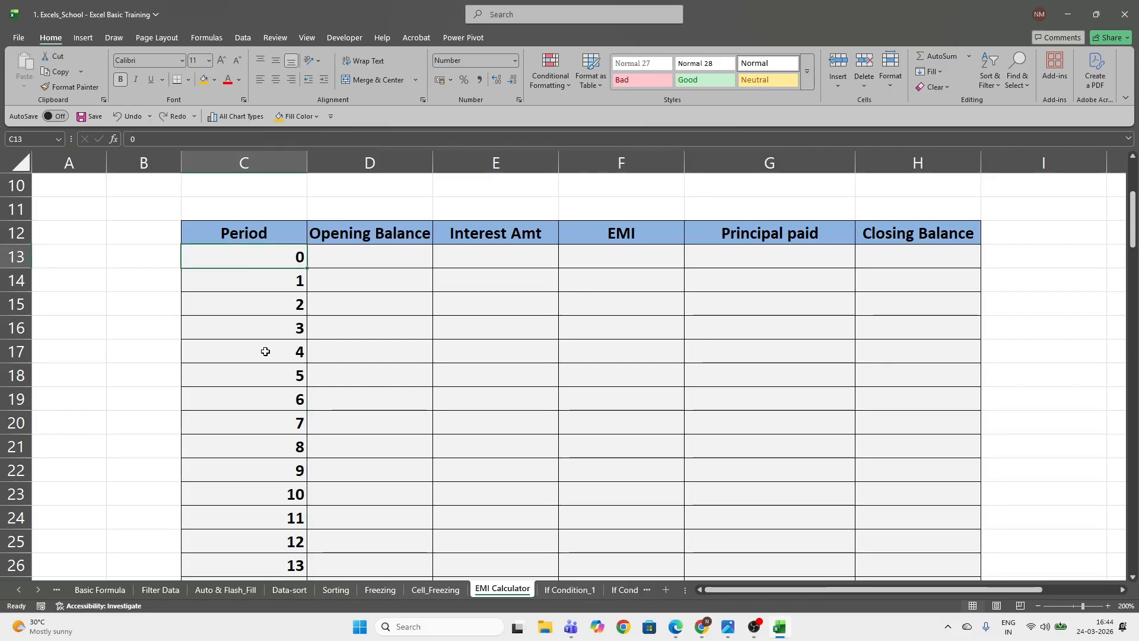
Apply the custom number format 0 "Month" to all period cells from C13 to C73
key("ctrl+shift+Down")
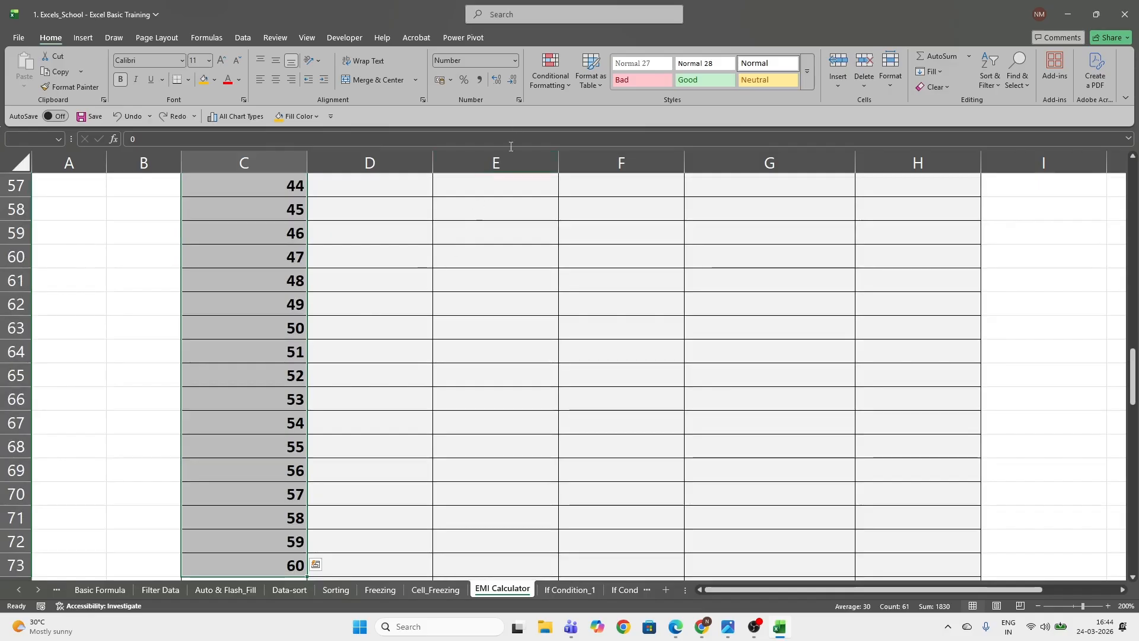
key("ctrl+q")
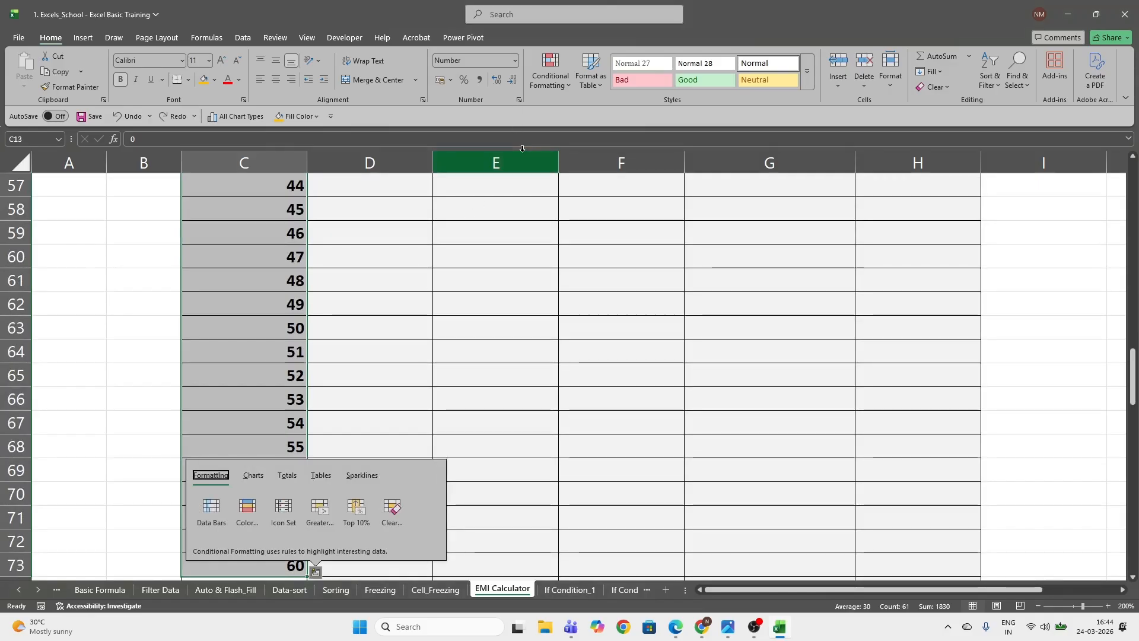
key("Escape")
key("ctrl+1")
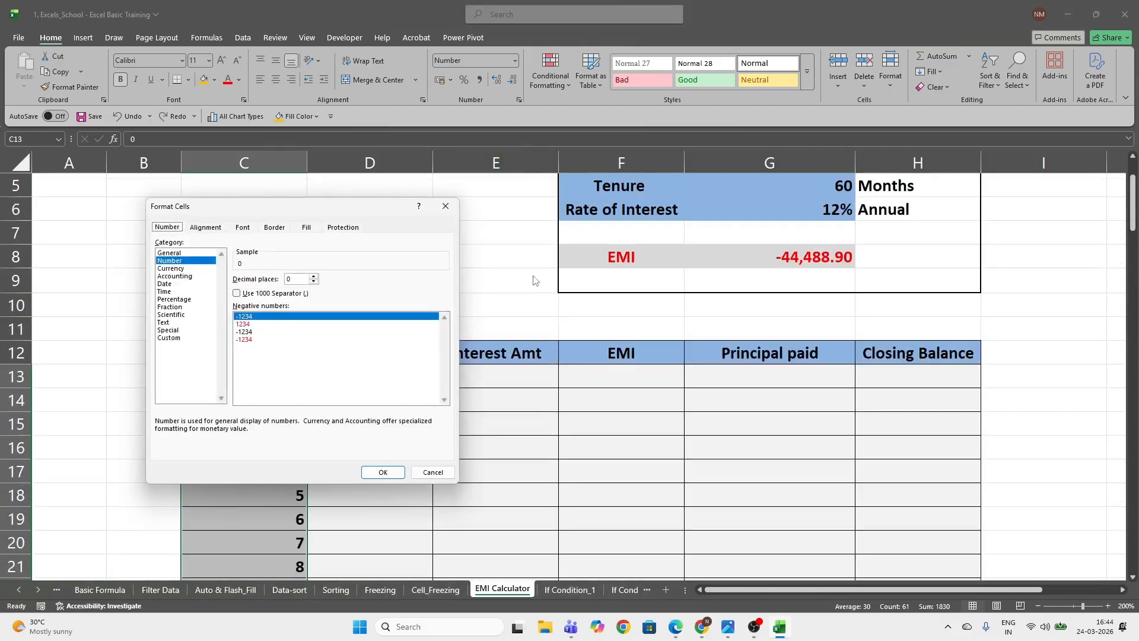
left_click_drag(343, 211, 463, 230)
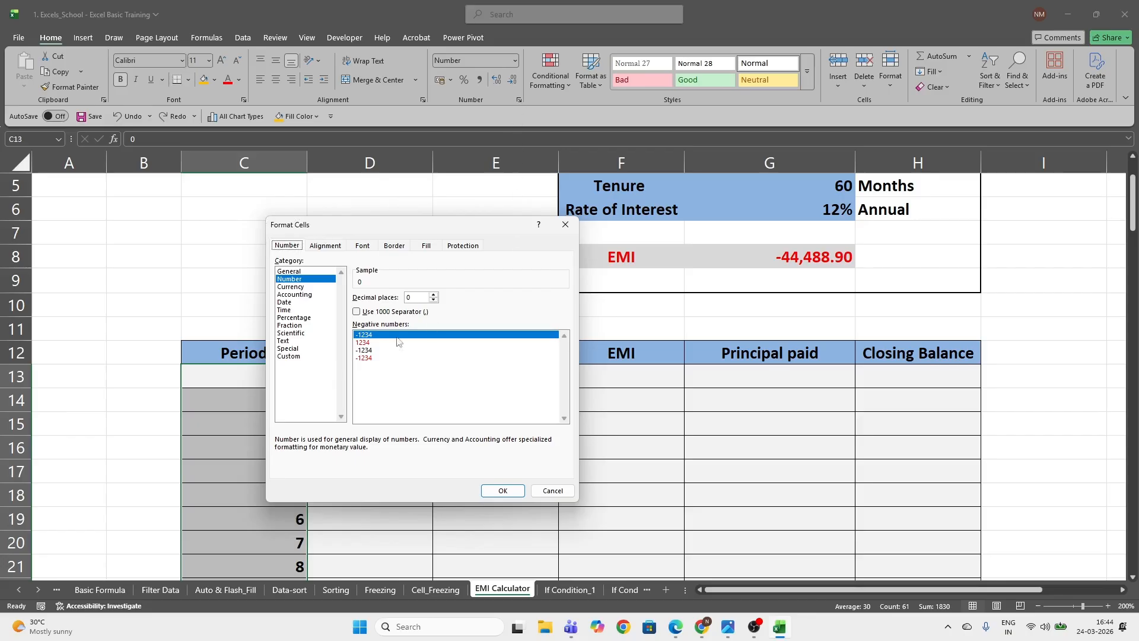
left_click(297, 358)
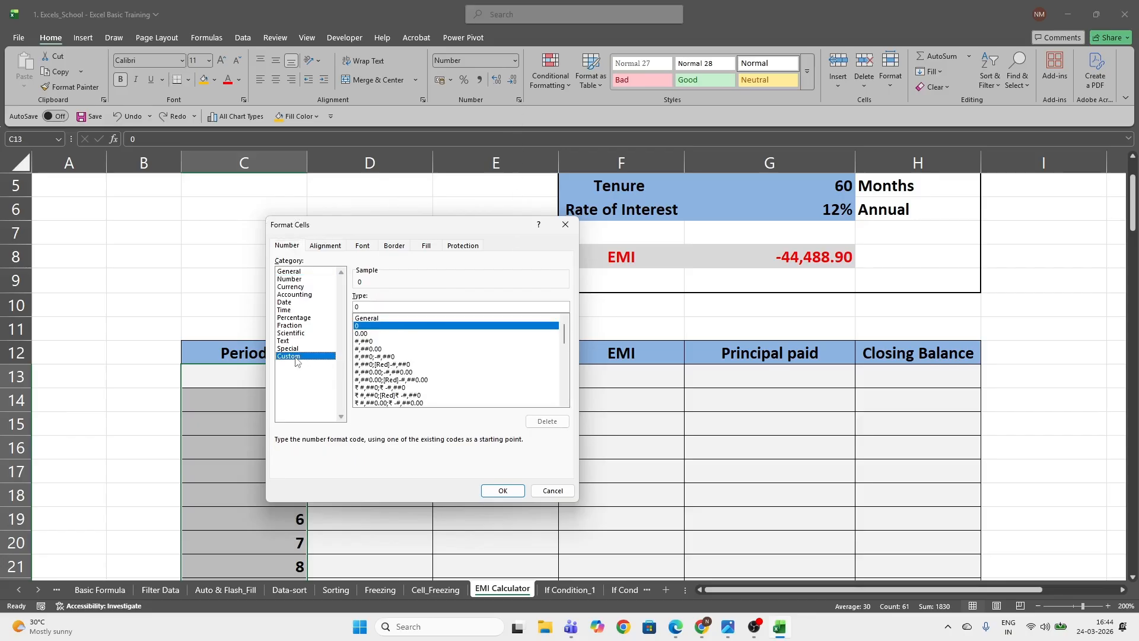
left_click(399, 308)
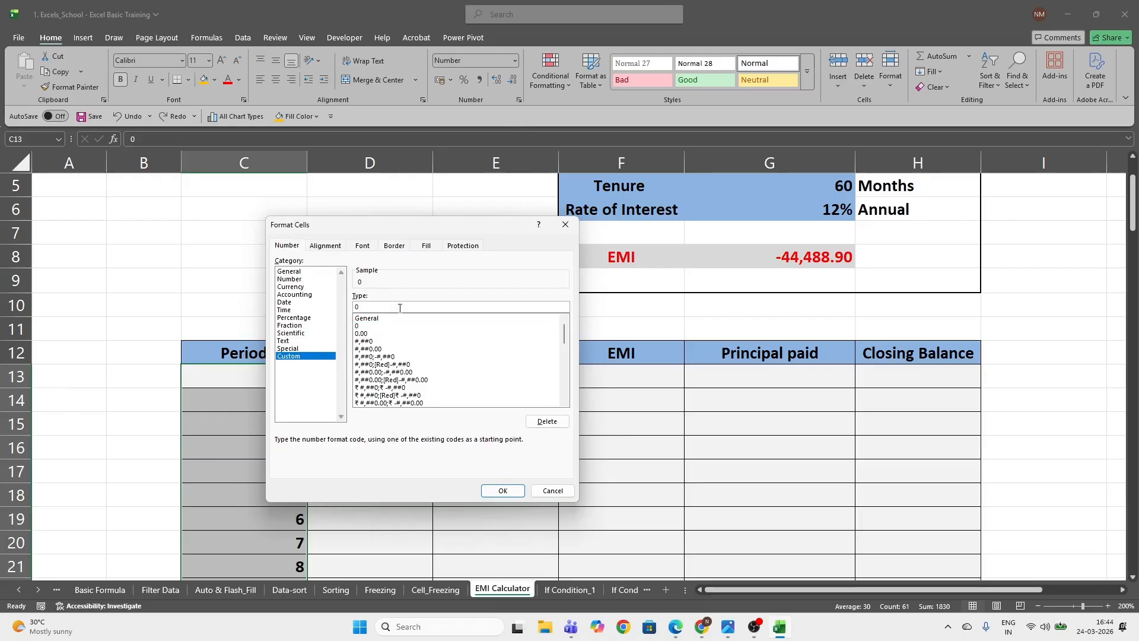
type("\"Month\"")
left_click(503, 491)
Check the Month formatting of the Period column from its first to its last row
scroll(358, 478, "down", 4)
left_click(257, 418)
key("ctrl+Down")
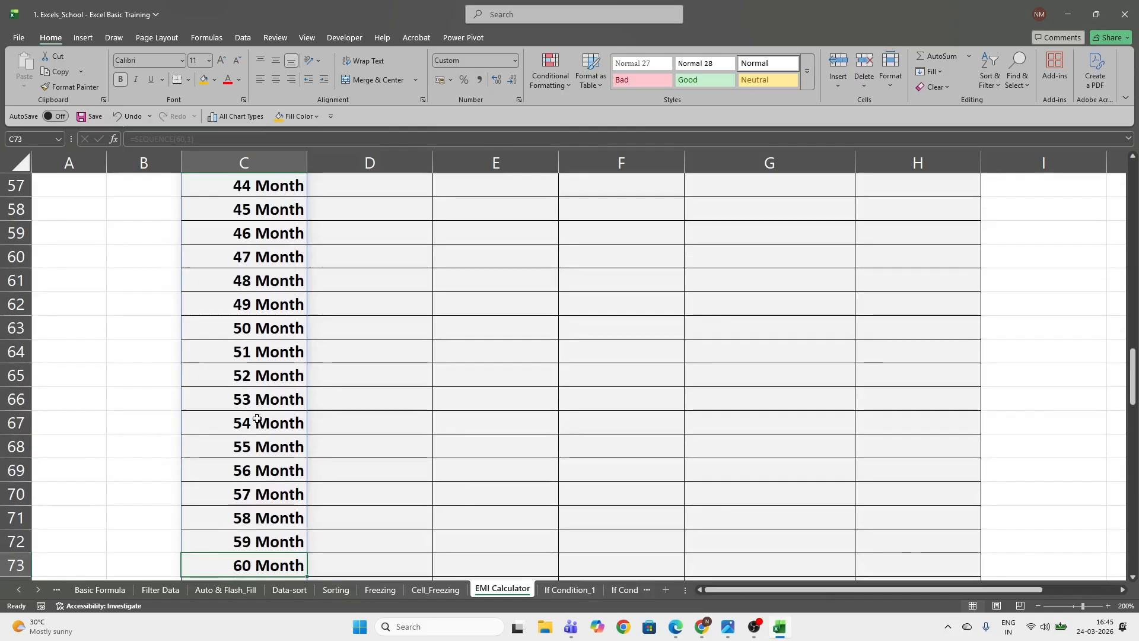
key("ctrl+Up")
key("Down")
key("ctrl+Down")
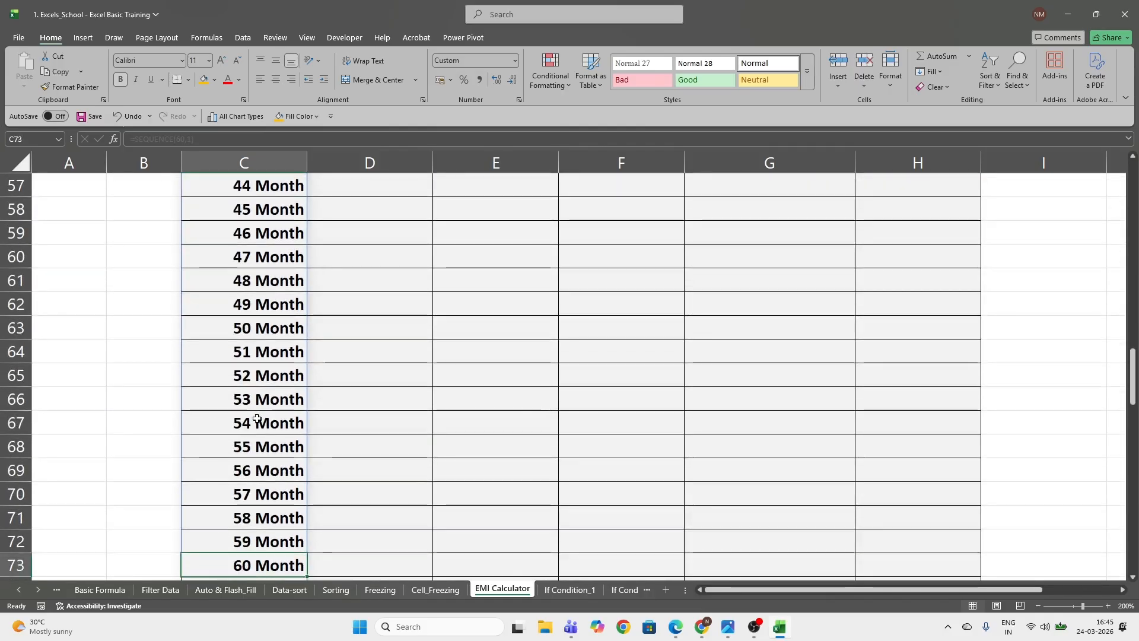
key("ctrl+Up")
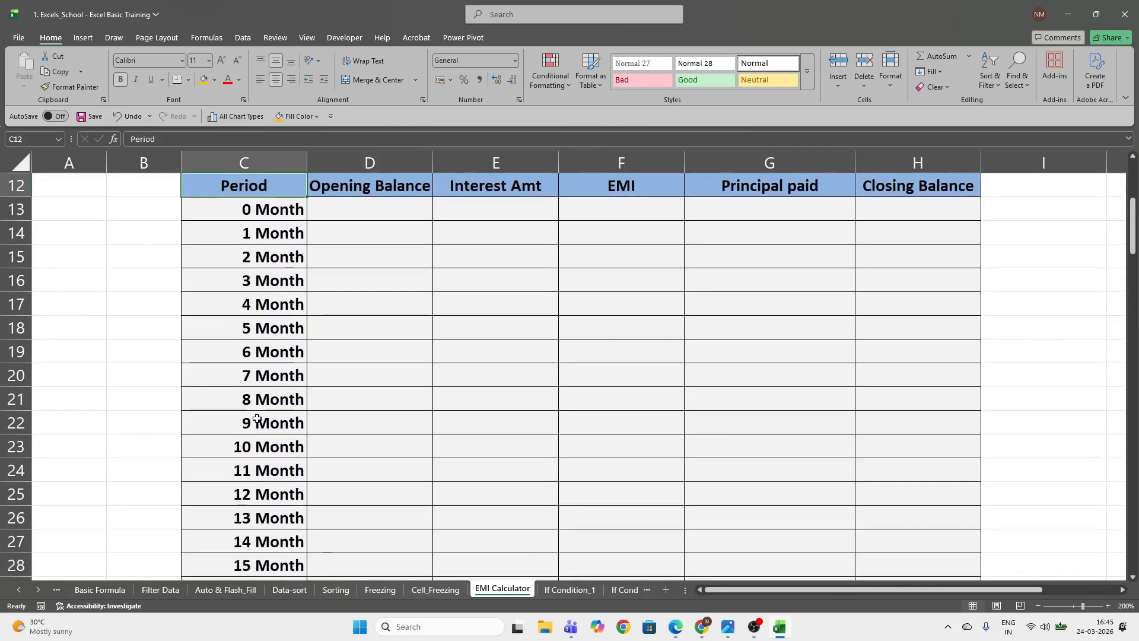
Link the period 0 Closing Balance in H13 to the loan amount with the absolute reference =$G$3
key("Up")
key("Up")
key("Down")
key("Down")
key("Down")
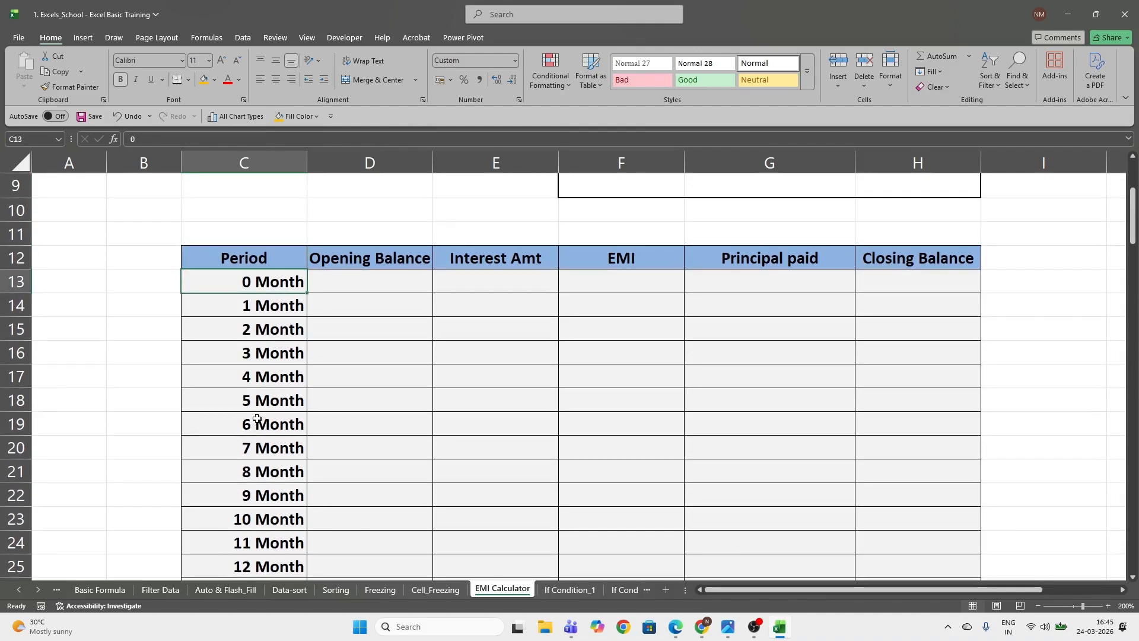
key("Right")
key("Right")
key("Right")
key("Right")
key("Right")
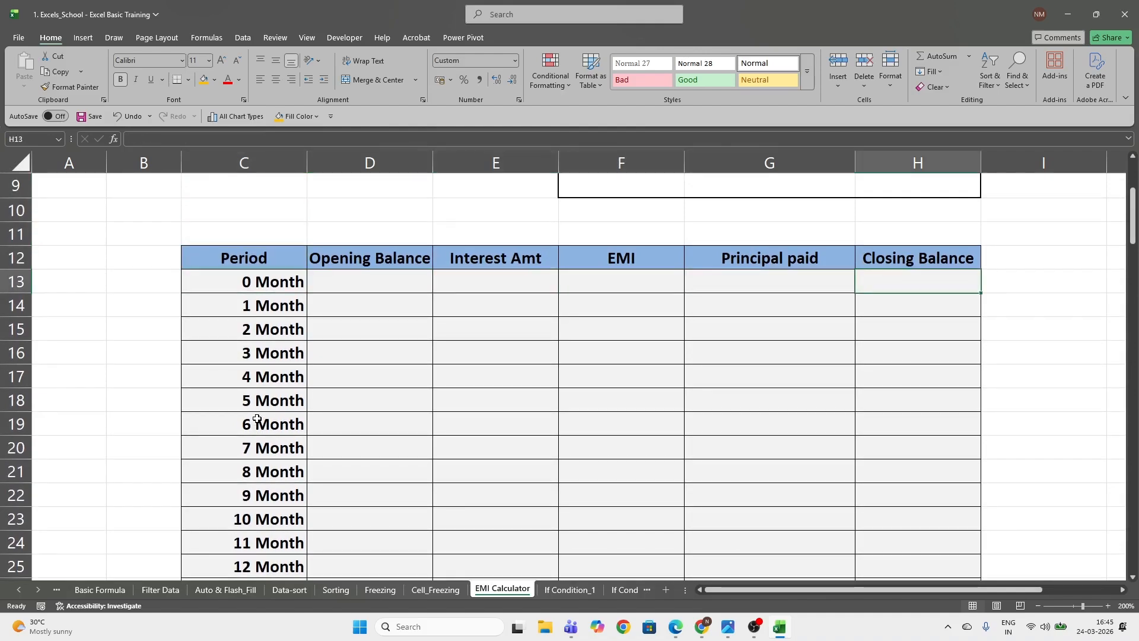
type("=")
scroll(257, 419, "up", 3)
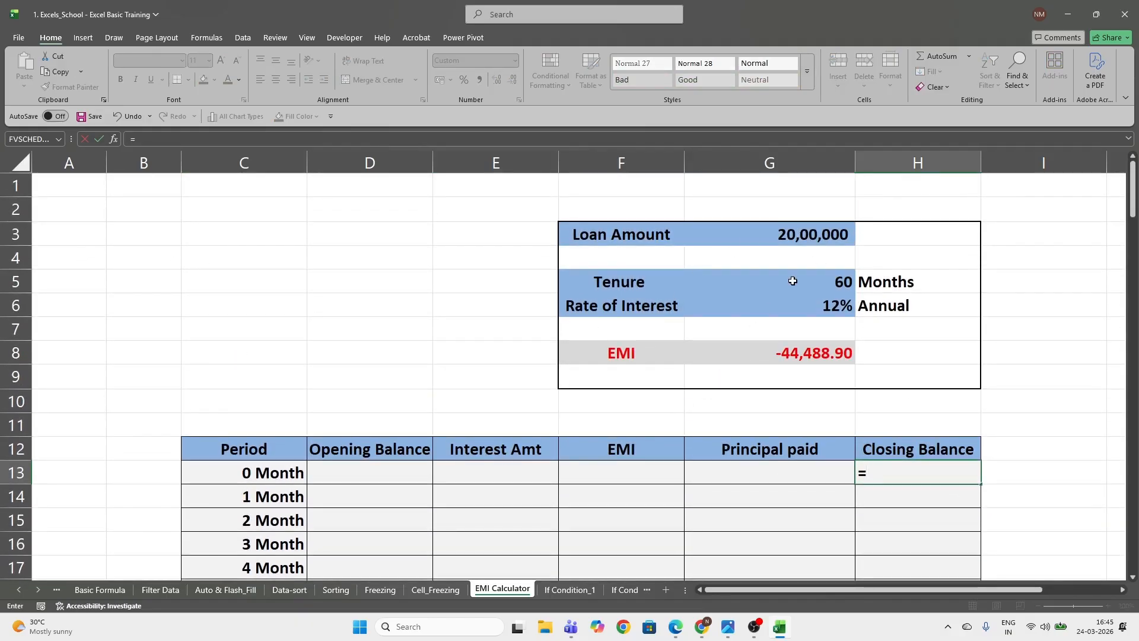
left_click(819, 237)
key("F4")
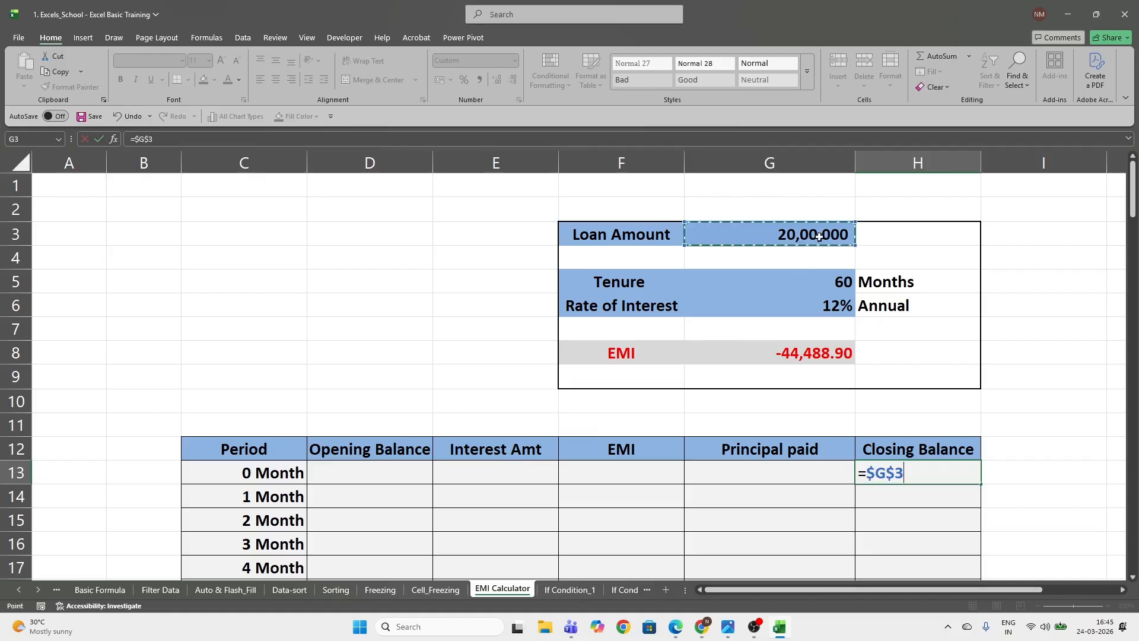
key("Return")
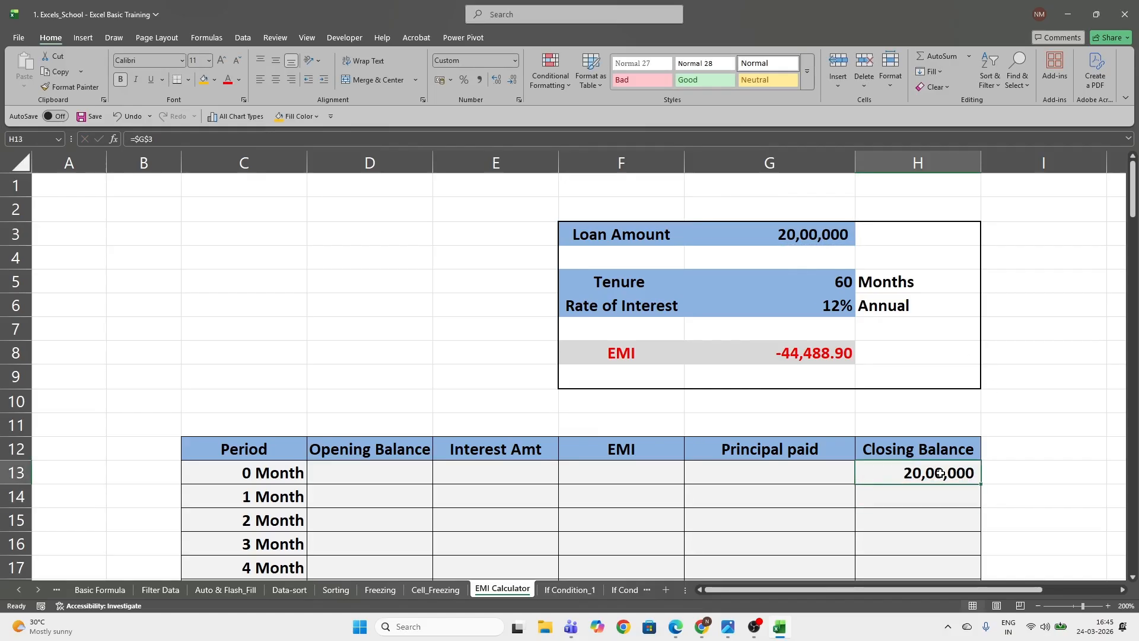
Link the month 1 Opening Balance in D14 to the period 0 closing balance with =H13
left_click(386, 497)
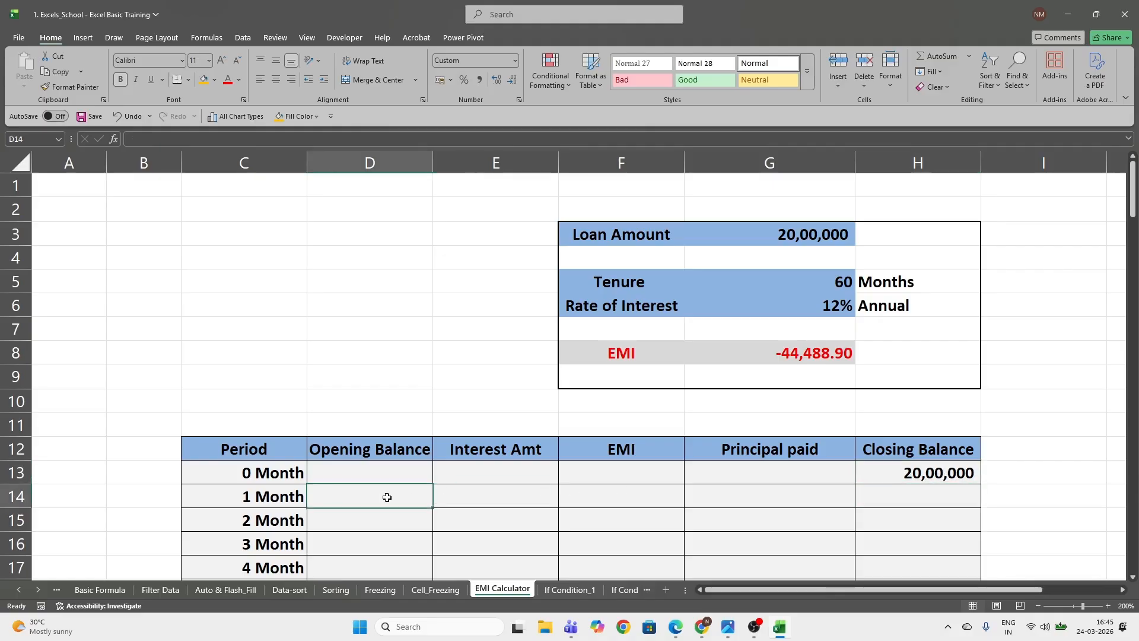
key("Up")
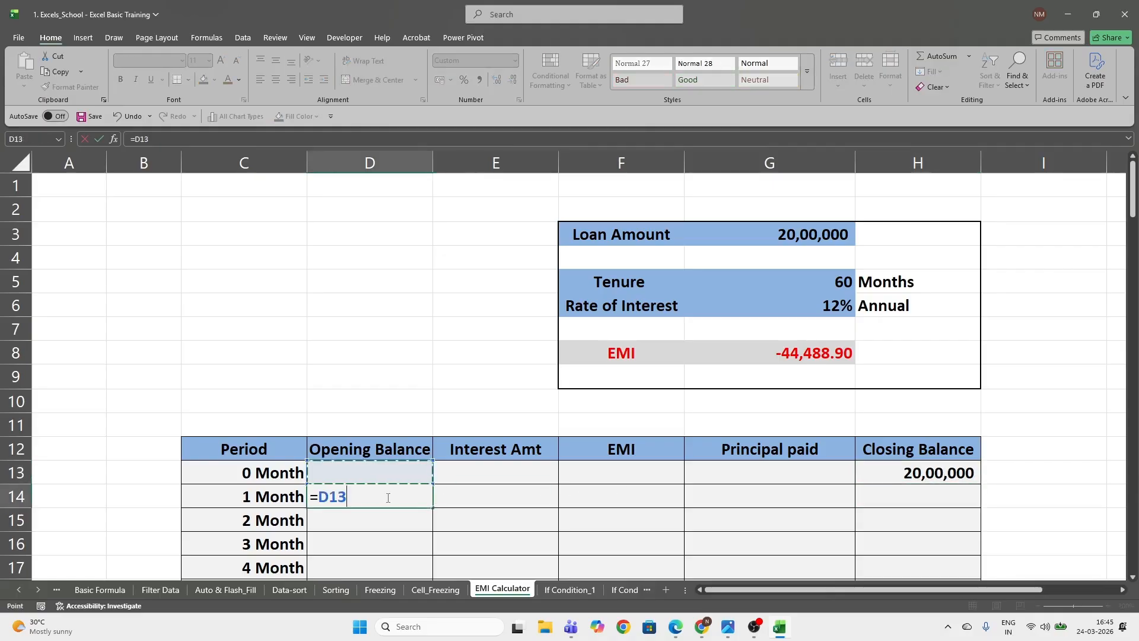
key("Right")
key("Right")
key("Right")
key("Right")
key("ctrl+Return")
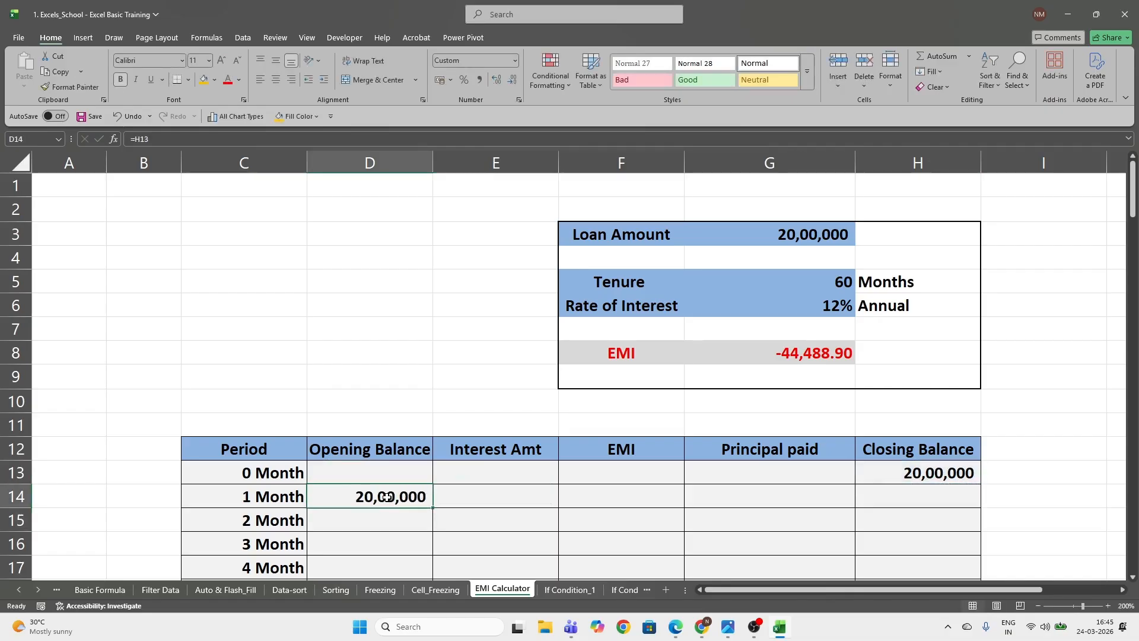
Calculate the month 1 Interest Amt in E14 with the formula =D14*$G$6/12
key("Right")
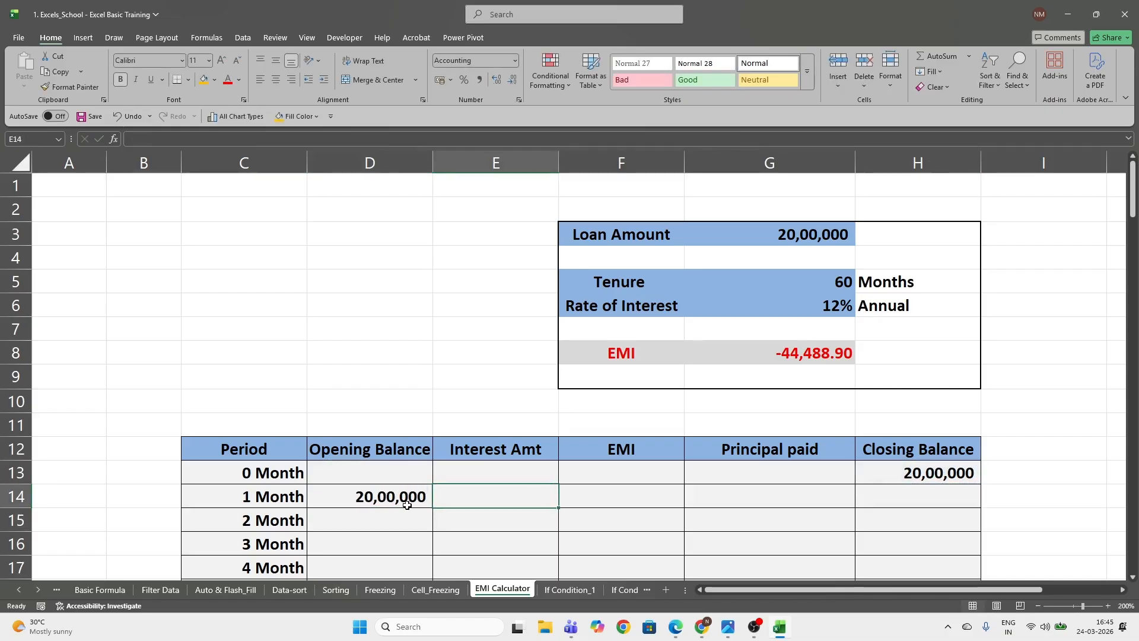
type("=")
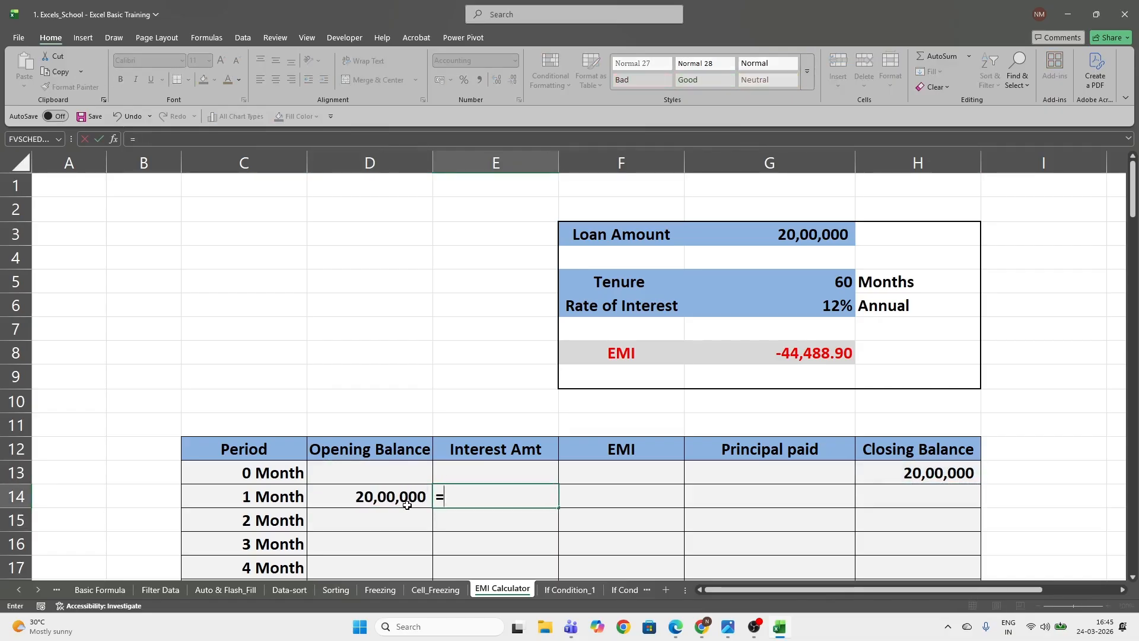
left_click(407, 506)
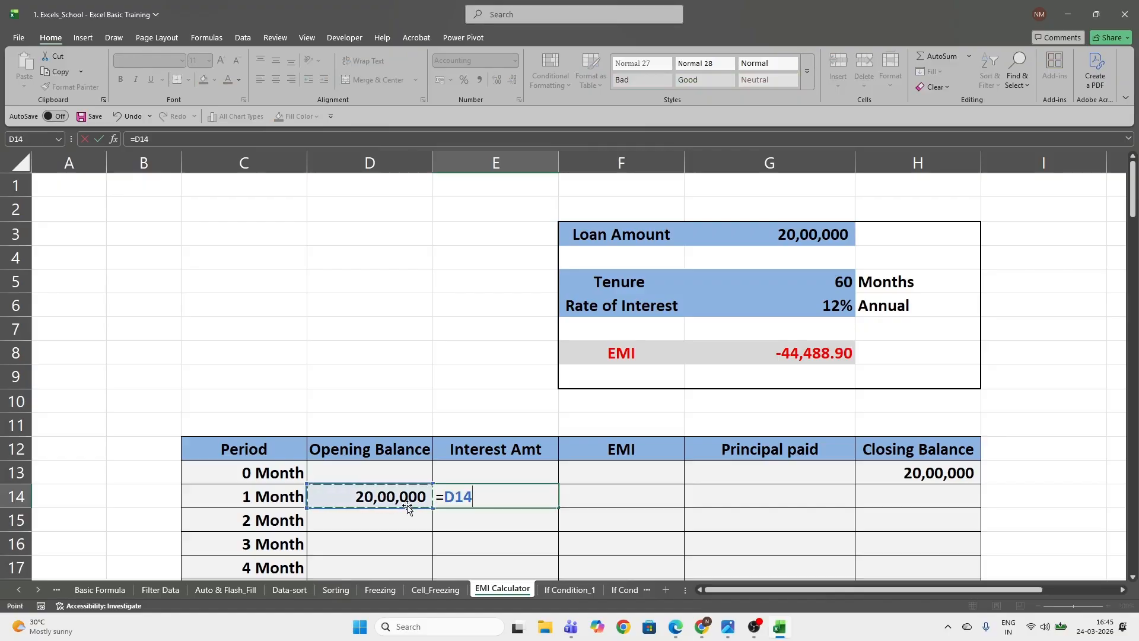
type("*")
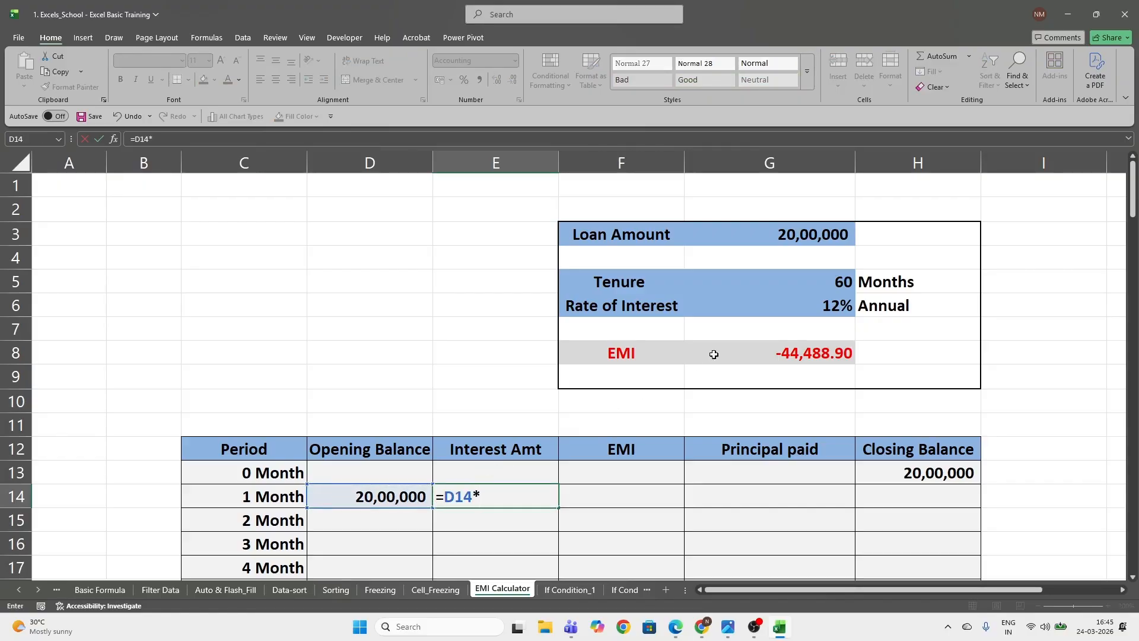
left_click(822, 307)
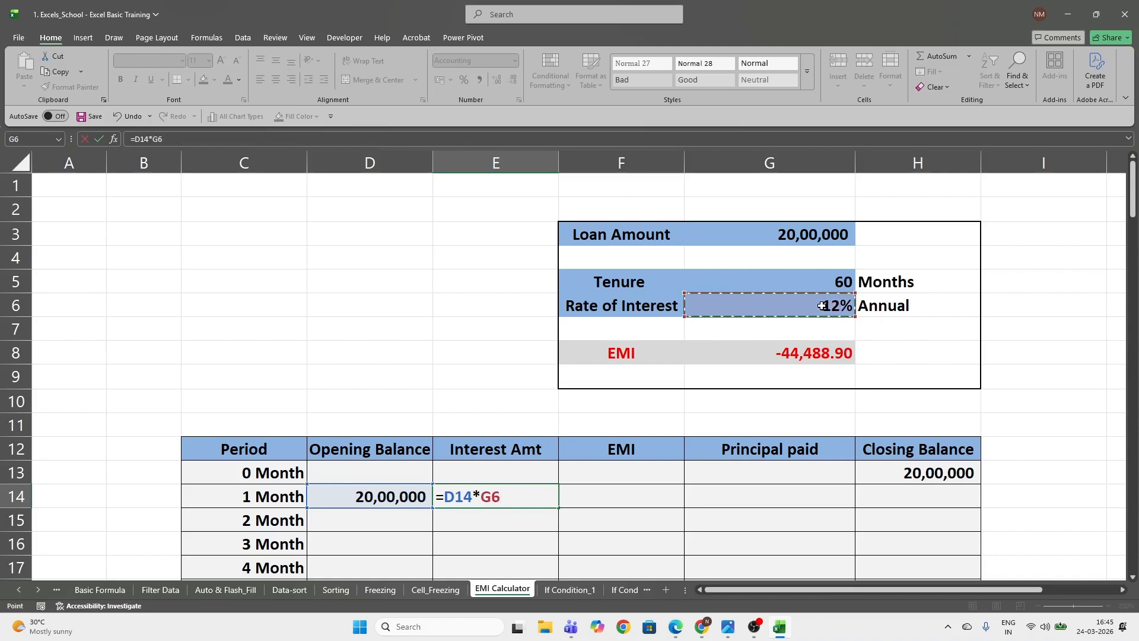
key("F4")
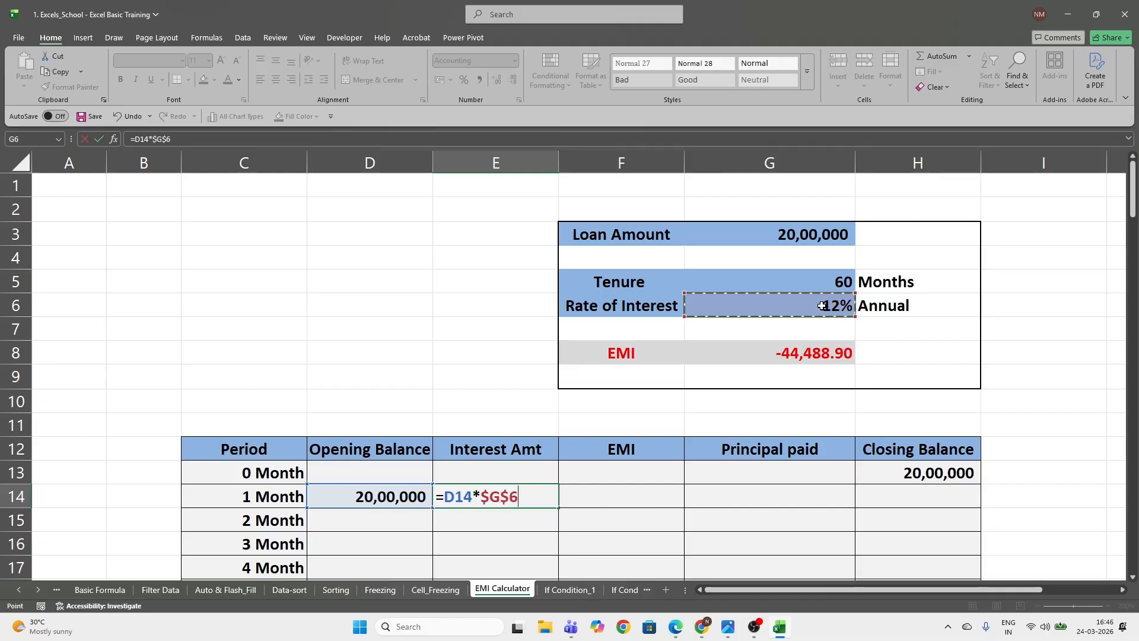
type("/12")
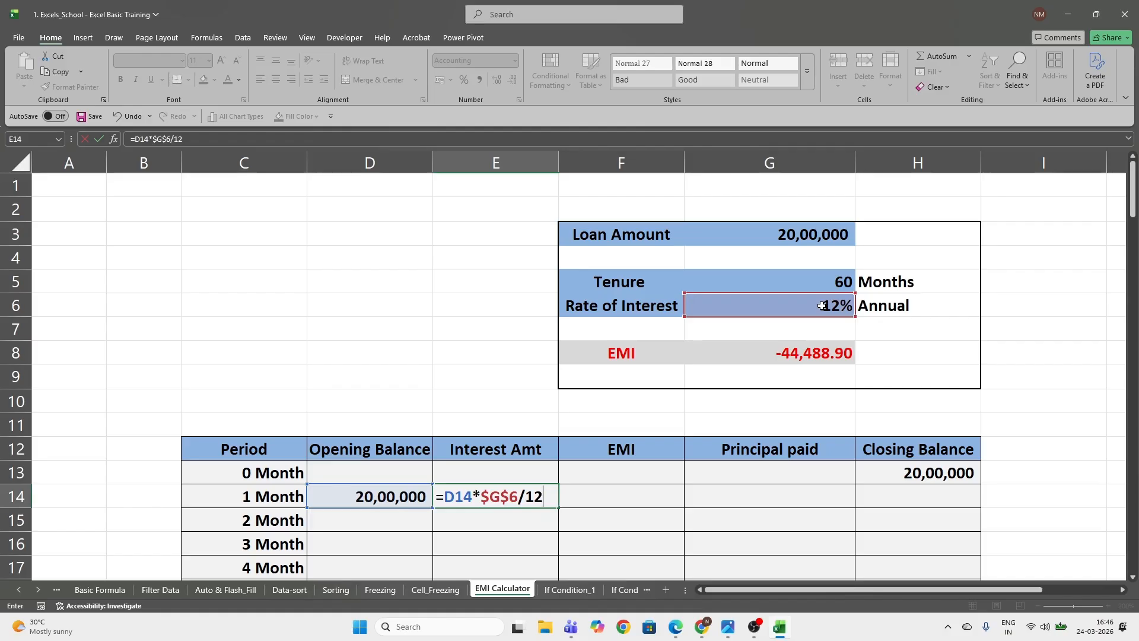
key("Return")
Link the month 1 EMI in F14 to the calculated EMI with the absolute reference =$G$8
key("Up")
key("Right")
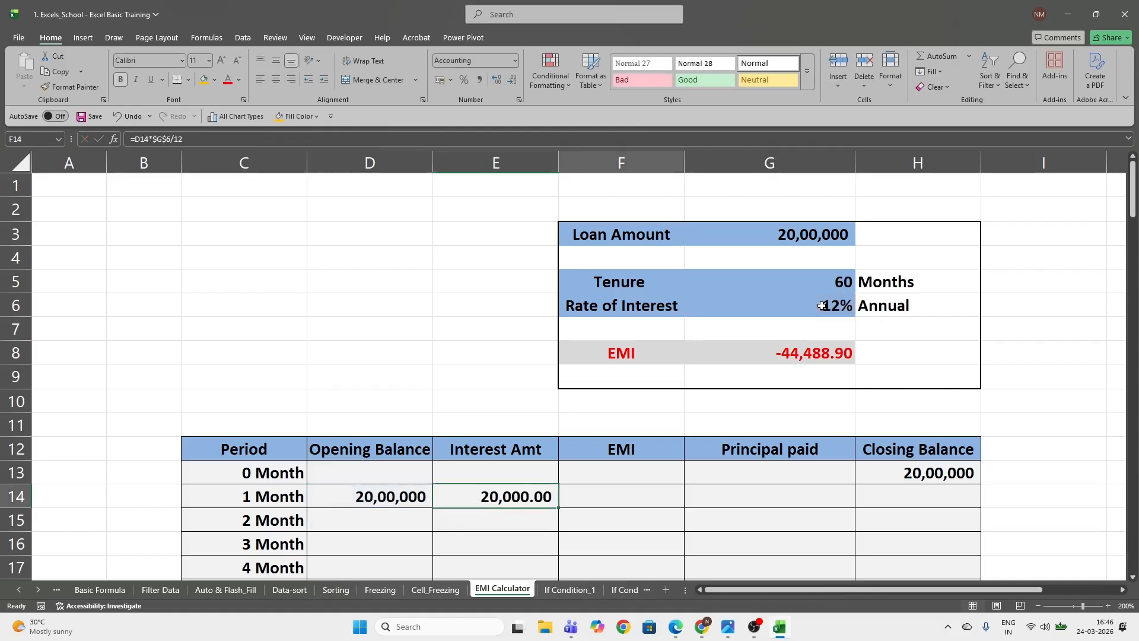
type("=")
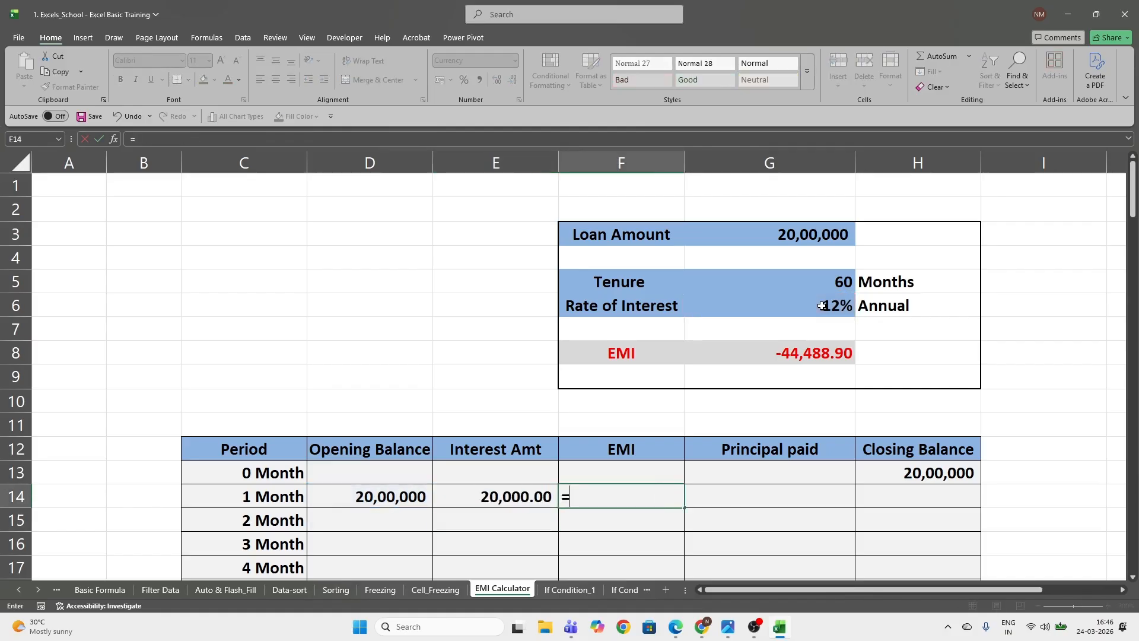
key("Up")
key("Up")
key("Up")
key("Up")
key("Up")
key("Up")
key("Right")
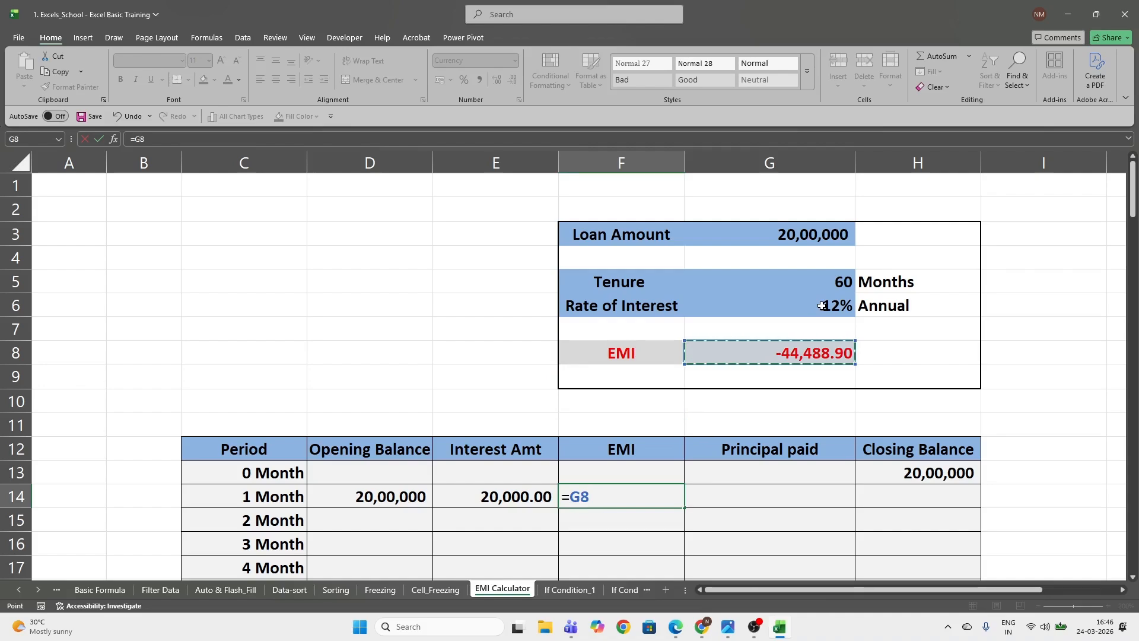
key("F4")
key("Return")
key("Up")
key("Right")
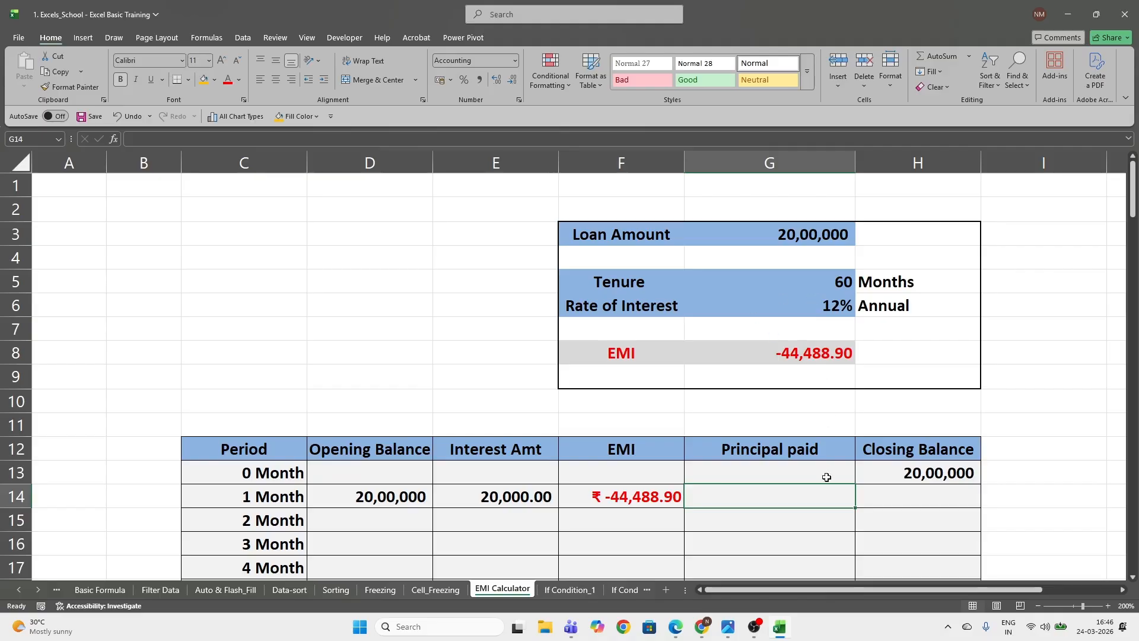
Format the month 1 interest amount in E14 to show no decimal places
left_click(408, 495)
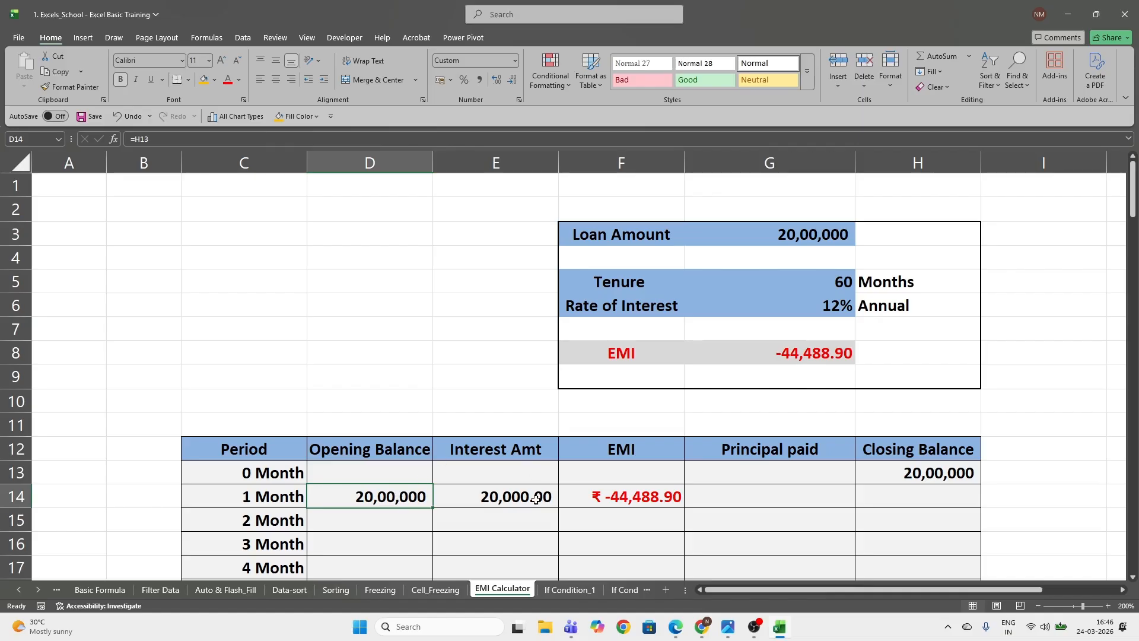
left_click(504, 499)
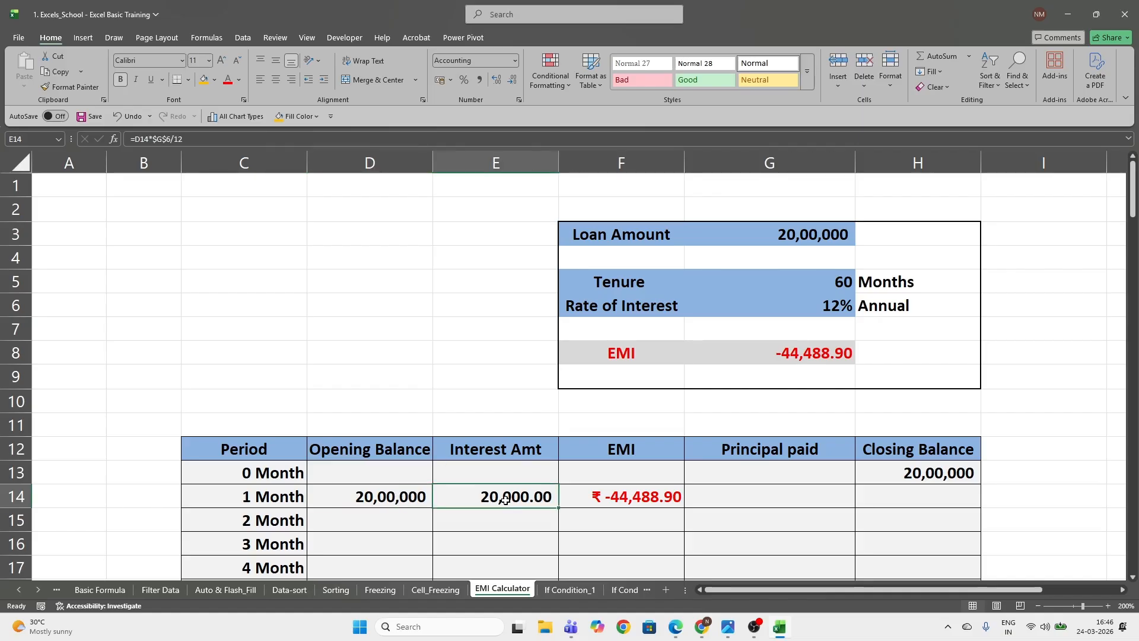
left_click(512, 80)
left_click(512, 80)
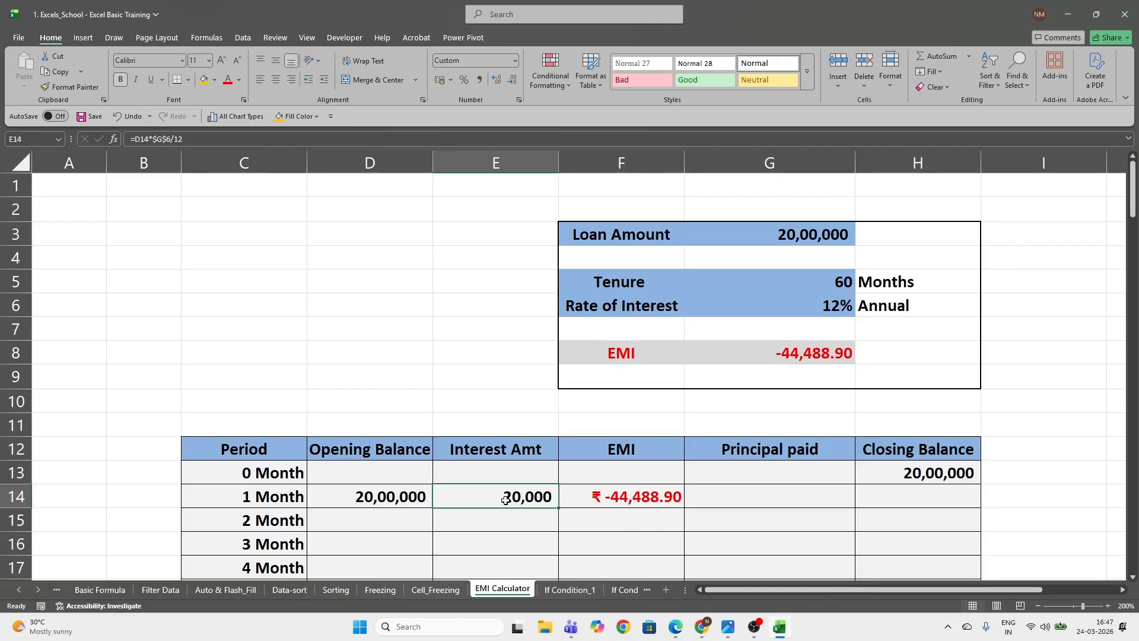
left_click(638, 496)
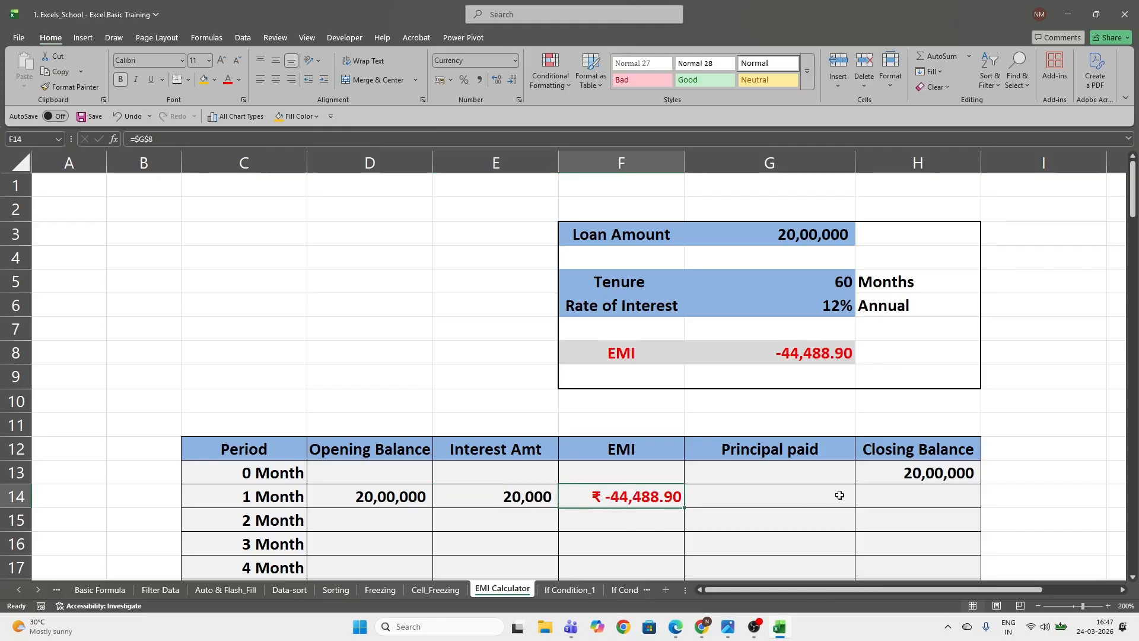
Calculate the month 1 Principal paid in G14 with =E14+F14, and check it against the EMI and interest cells
left_click(764, 502)
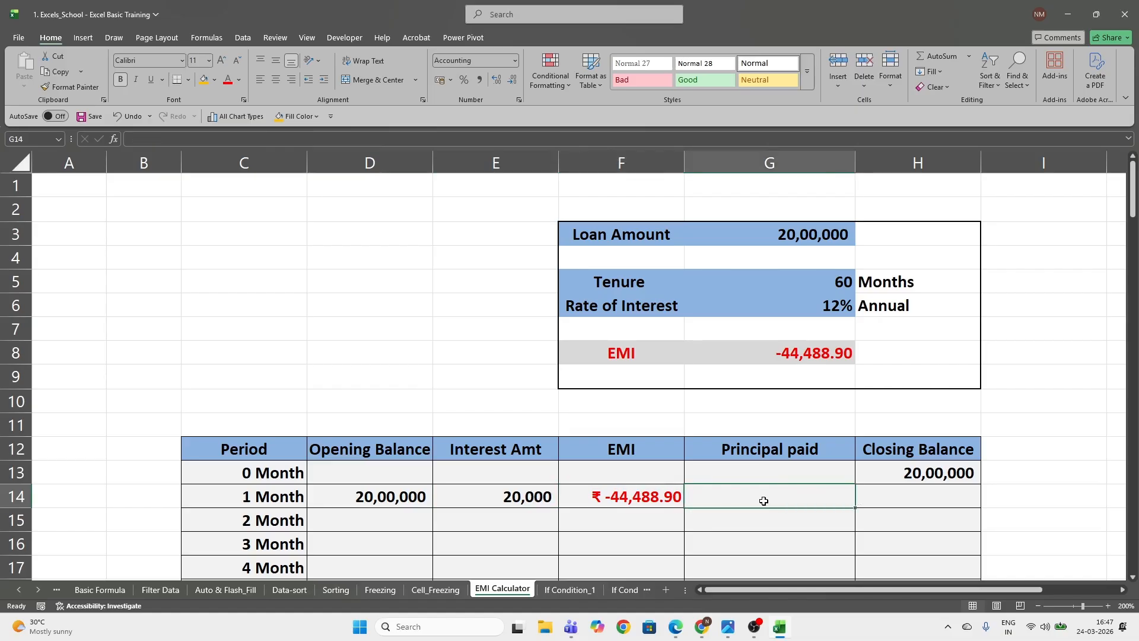
type("=")
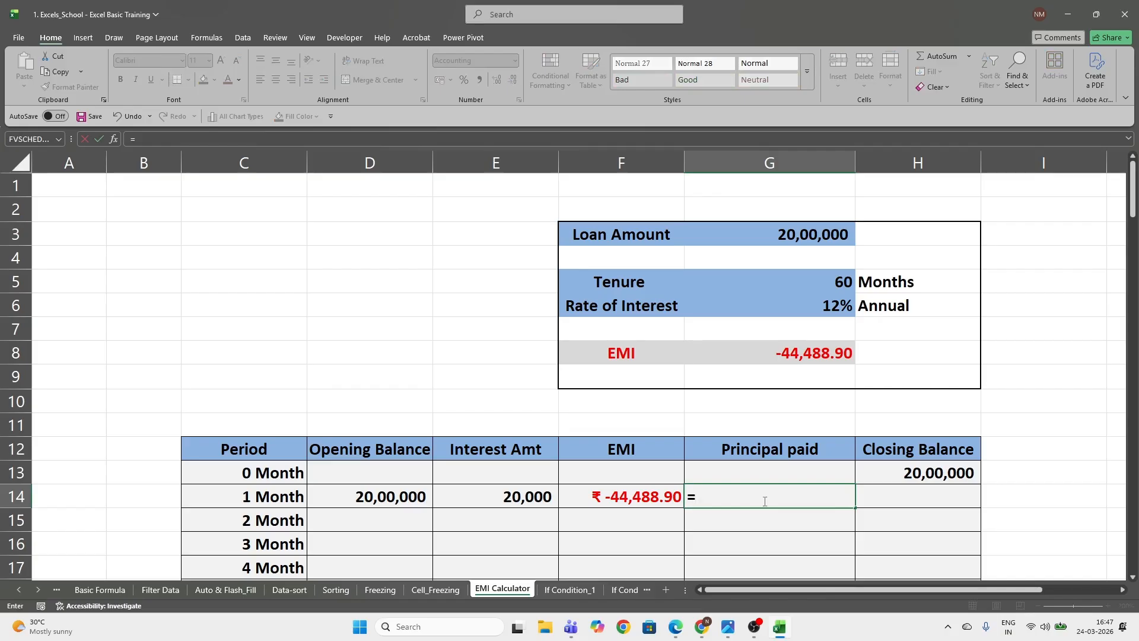
key("Left")
key("Left")
type("+")
key("Left")
key("ctrl+Return")
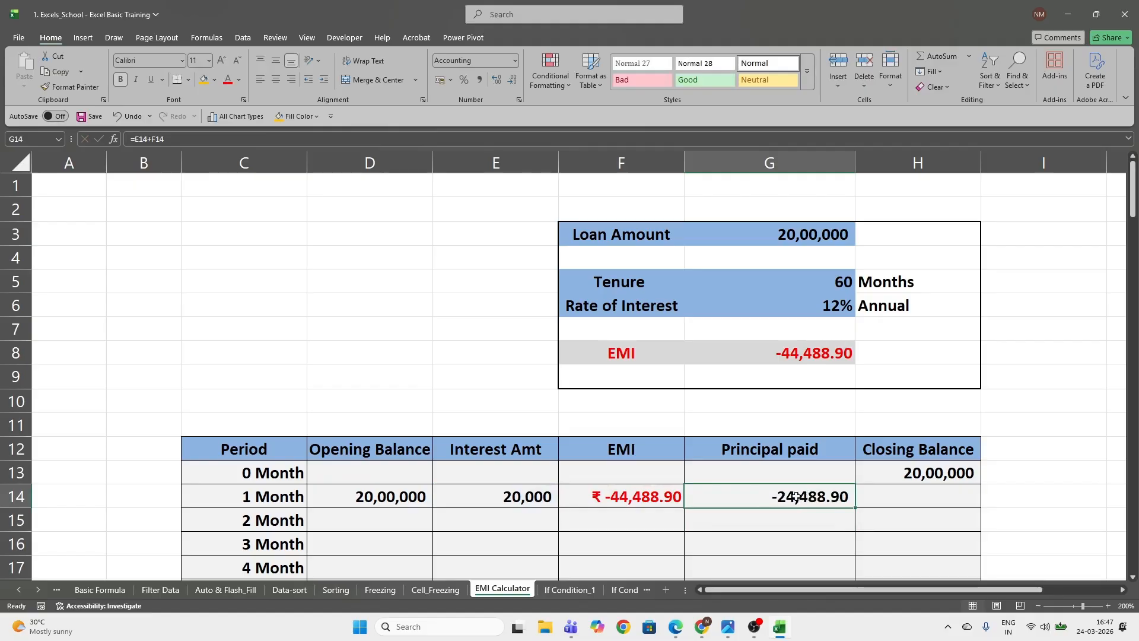
left_click(629, 496)
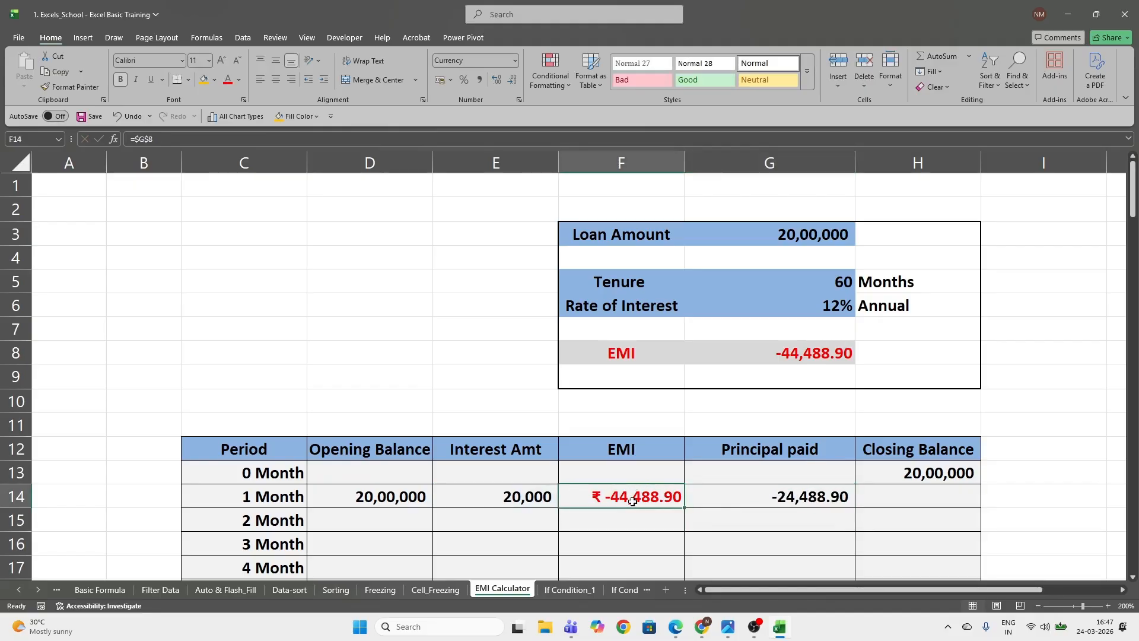
left_click(518, 496)
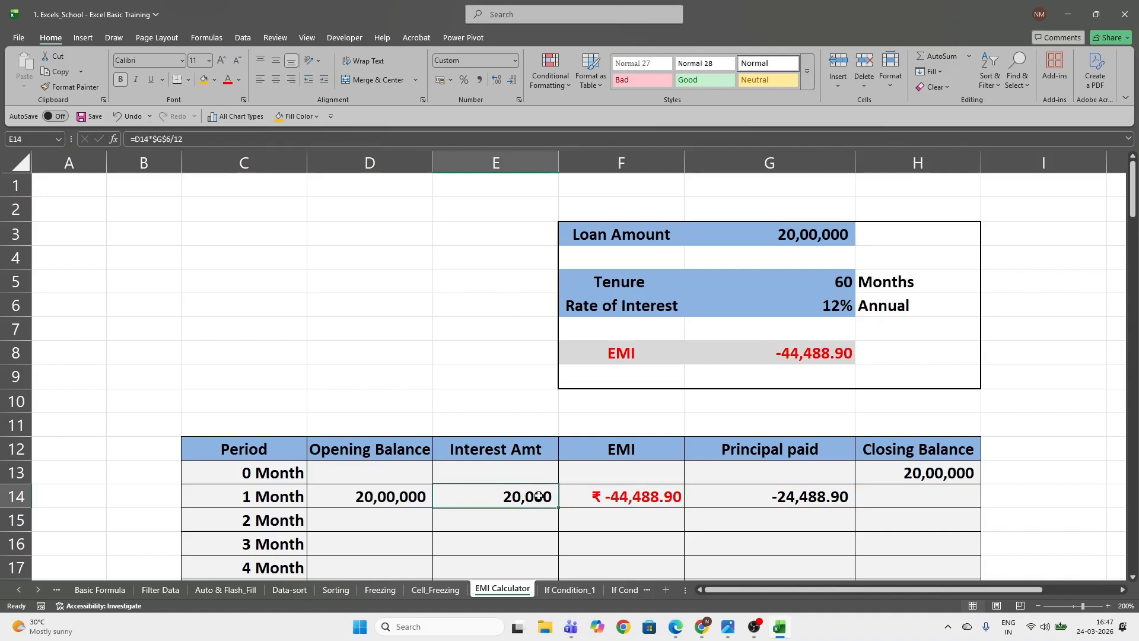
left_click(791, 496)
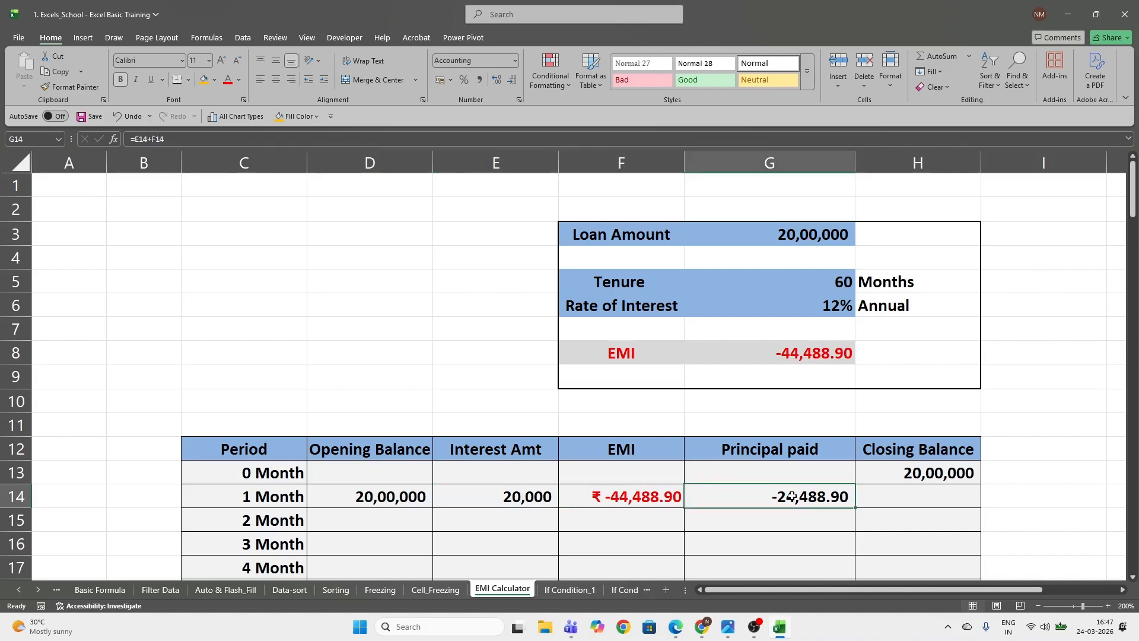
Calculate the month 1 Closing Balance in H14 with the formula =D14+G14
left_click(900, 499)
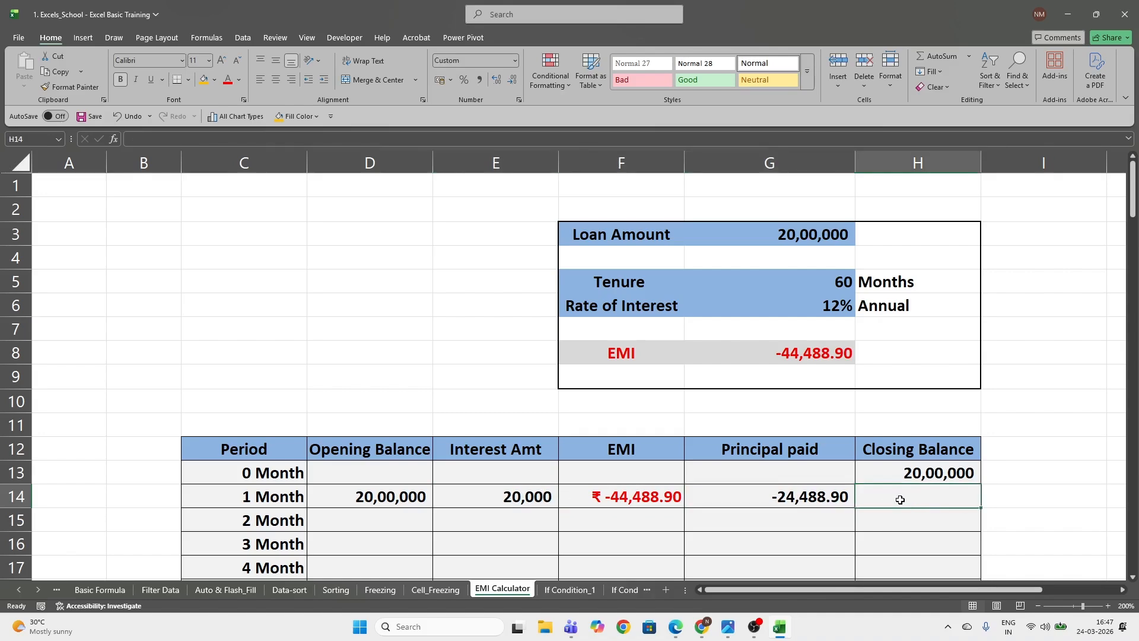
type("=")
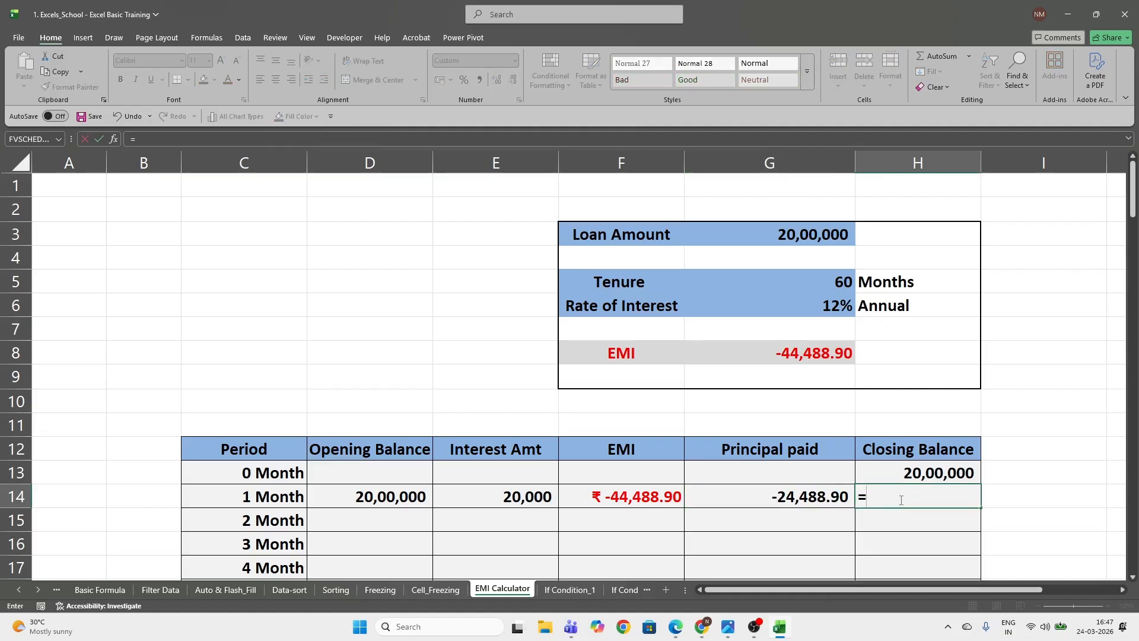
key("Left")
key("Left")
key("Left")
key("Left")
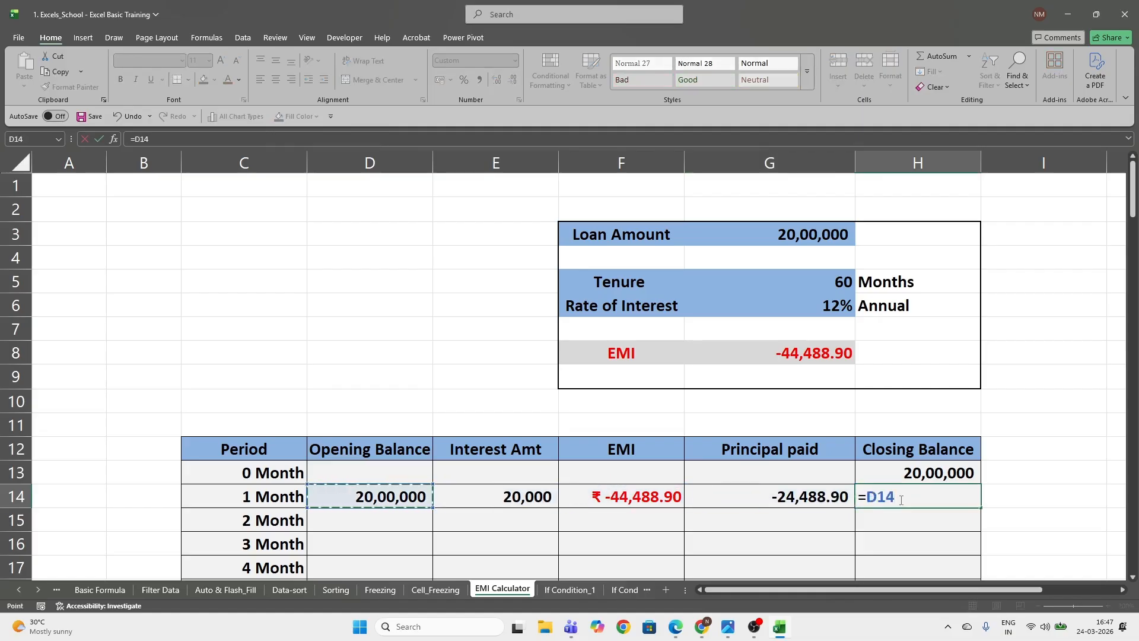
type("+")
key("Right")
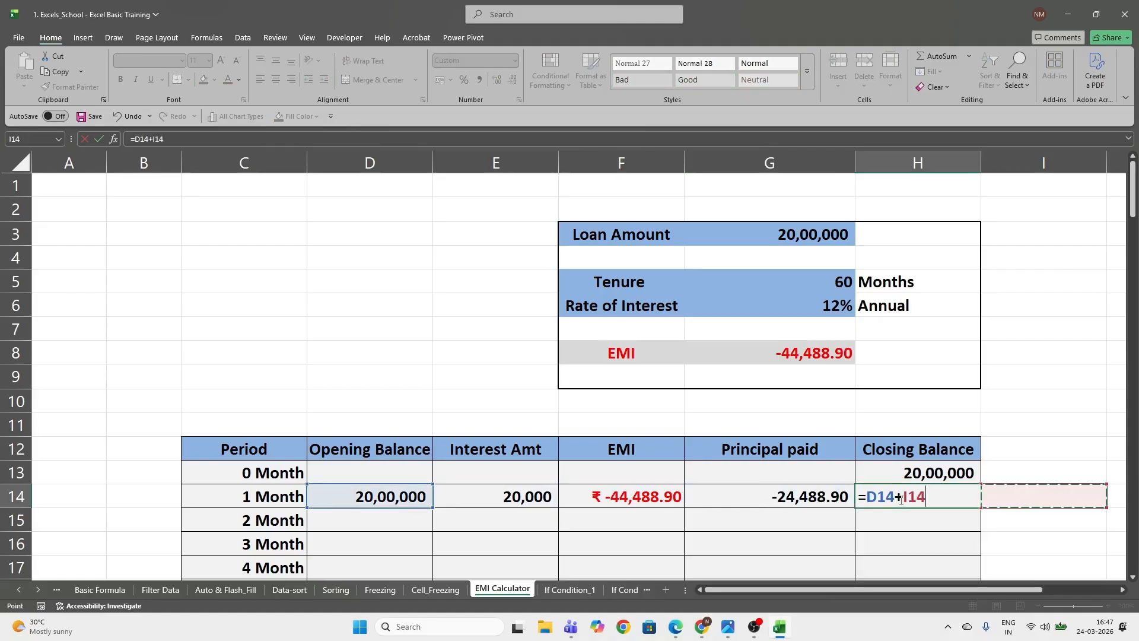
key("Left")
key("Left")
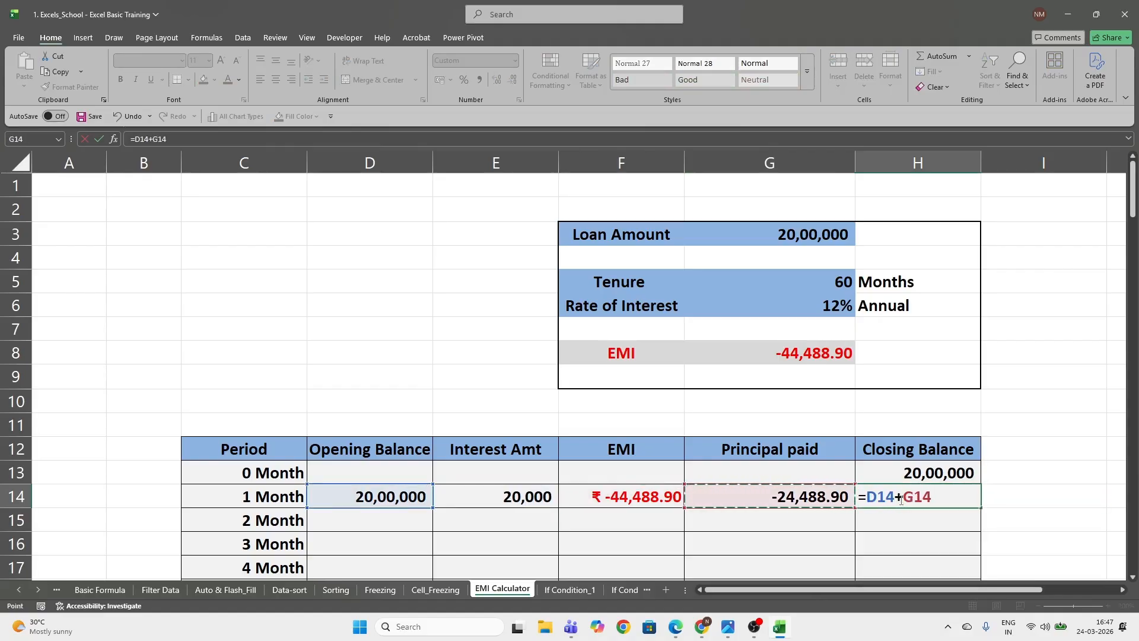
key("Return")
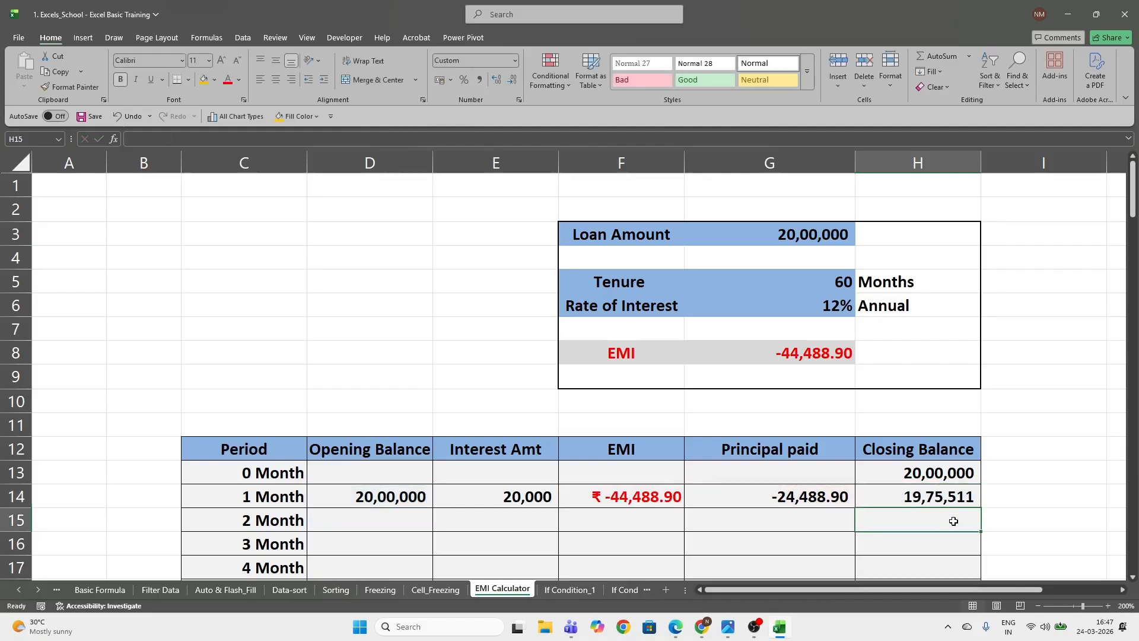
left_click(930, 503)
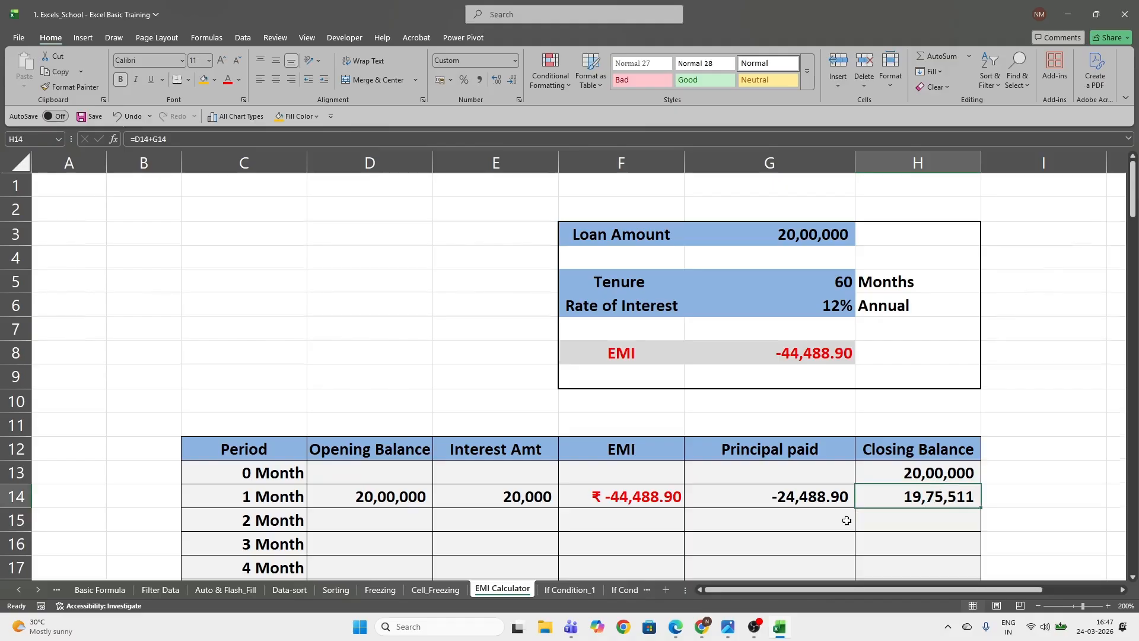
Link the month 2 Opening Balance in D15 to the month 1 Closing Balance with the formula =H14
scroll(847, 520, "down", 1)
left_click(375, 443)
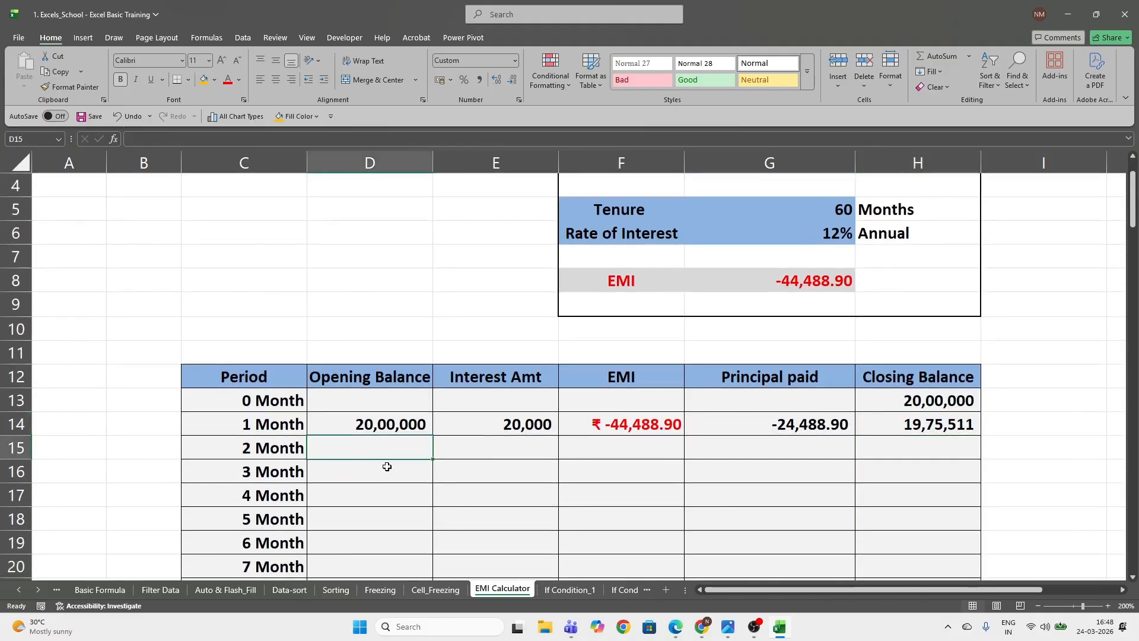
type("=")
key("Up")
key("Right")
key("Right")
key("Right")
key("Right")
key("ctrl+Return")
Copy the month 1 formulas in D14:H14 into all rows from month 2 through month 60 (D15:H73)
key("Up")
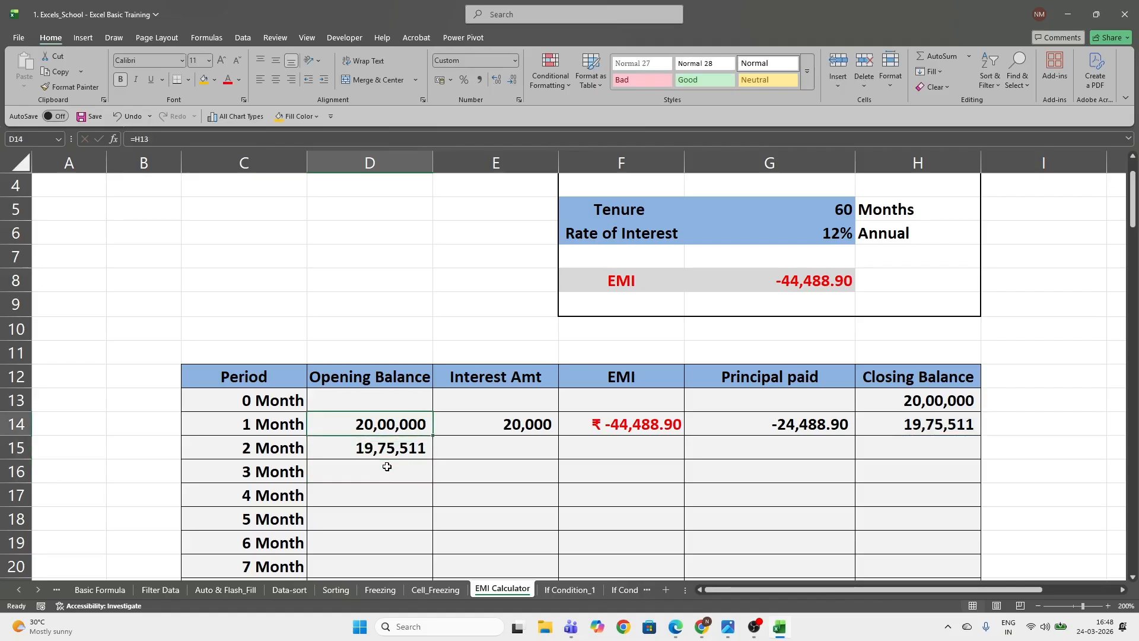
key("shift+Right")
key("shift+Right")
key("shift+Right")
key("shift+Right")
key("ctrl+c")
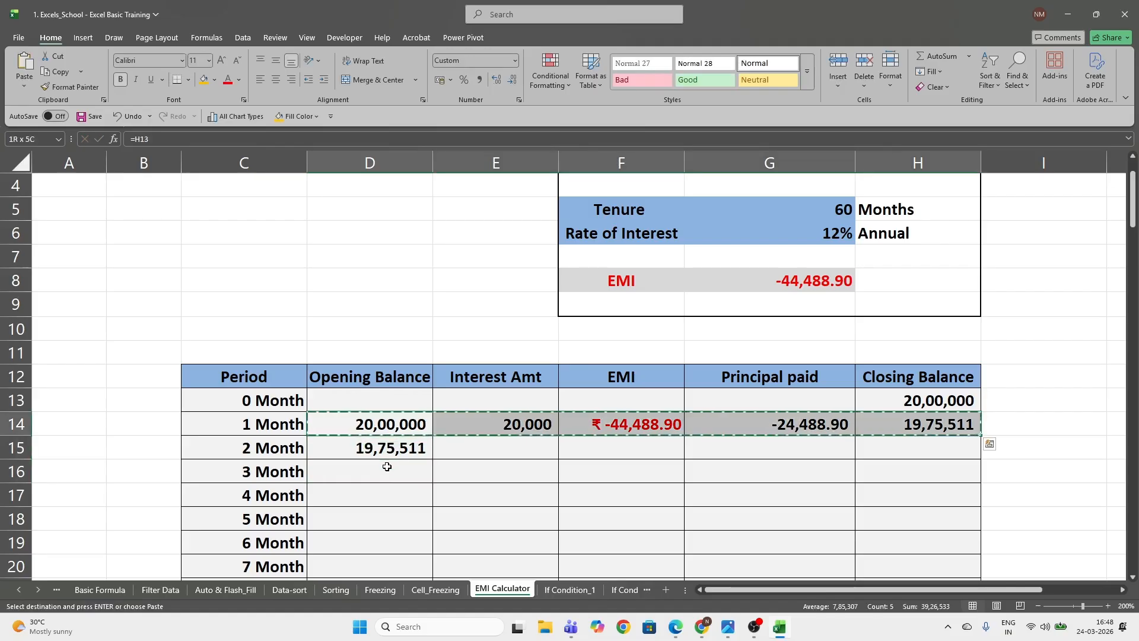
key("Left")
key("ctrl+Down")
key("Right")
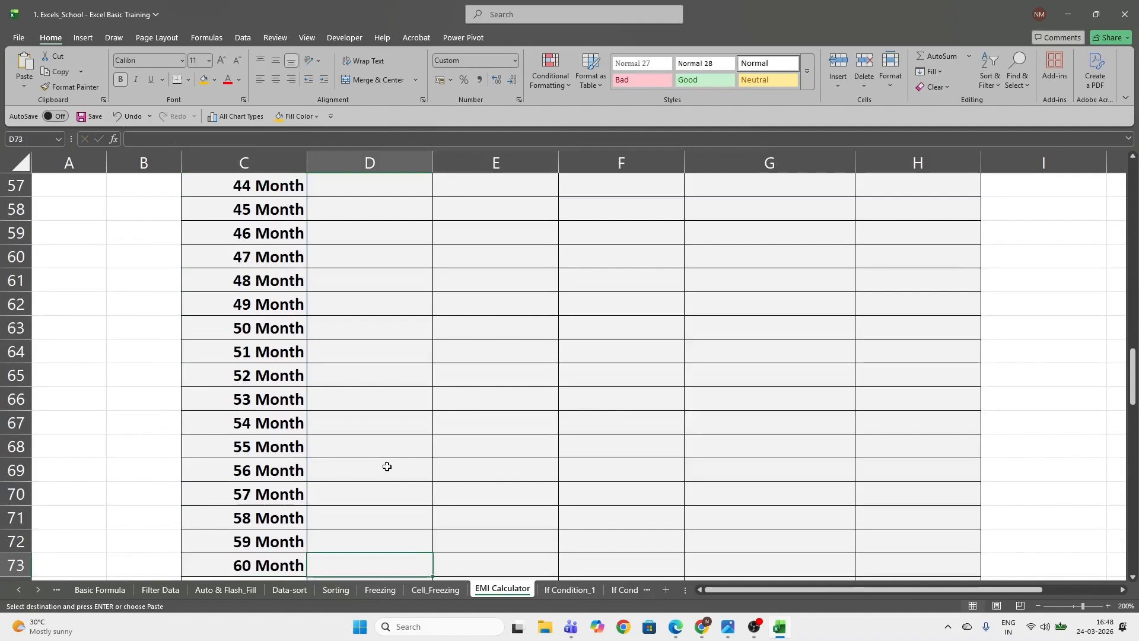
key("shift+Right")
key("shift+Right")
key("shift+Right")
key("shift+Right")
key("ctrl+shift+Up")
key("ctrl+v")
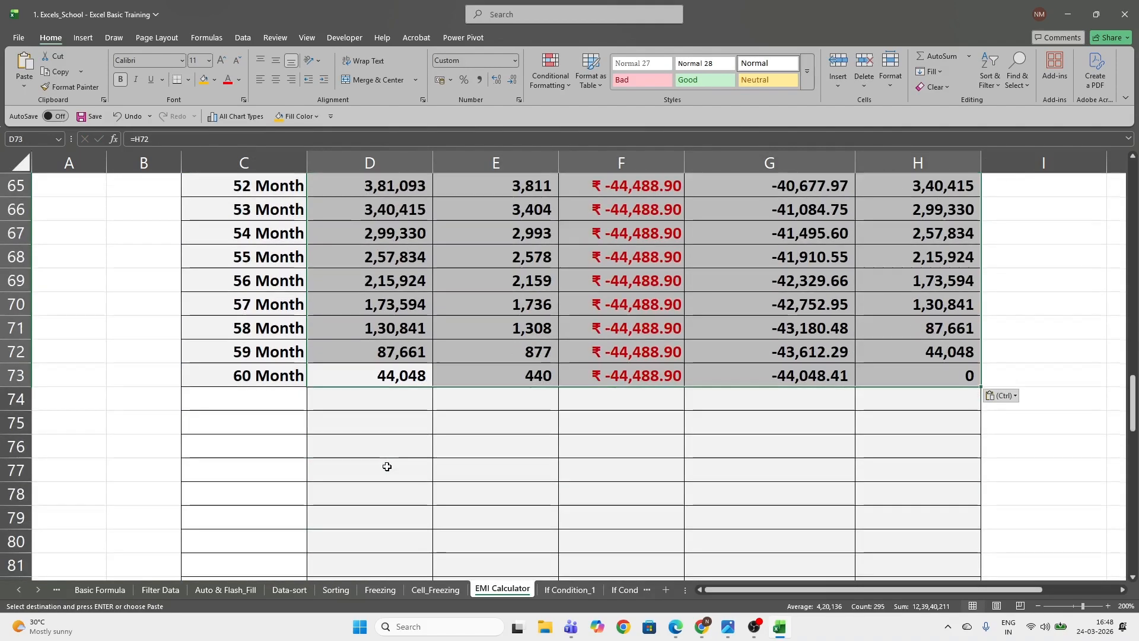
Check the month 60 row across to its Closing Balance in H73 against the loan details, and end the copy mode
left_click_drag(231, 374, 794, 368)
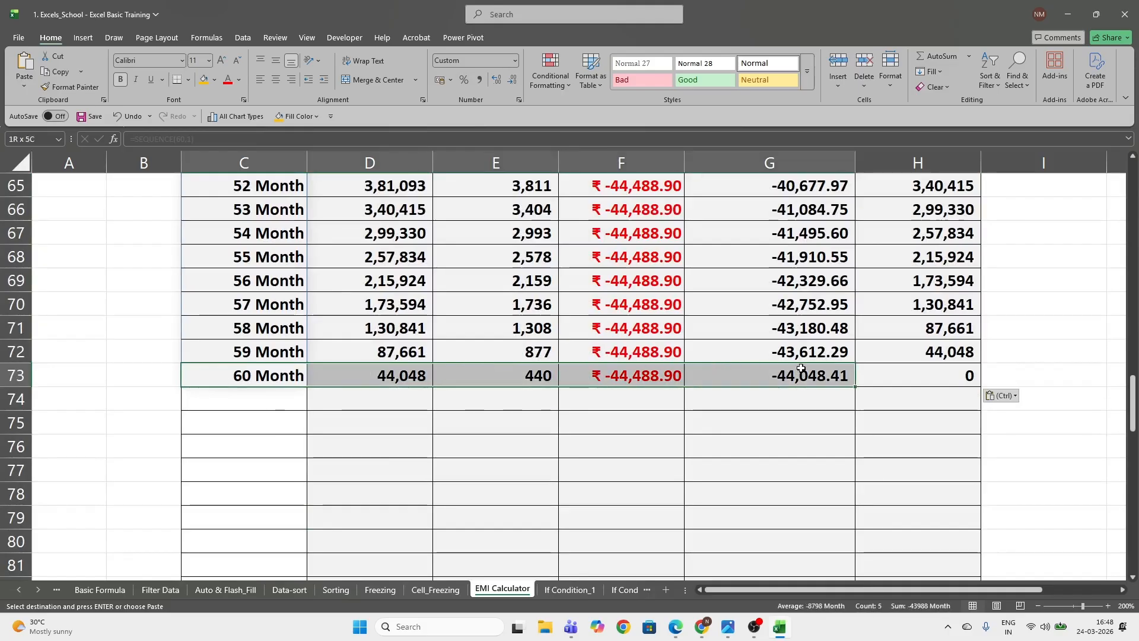
left_click(920, 380)
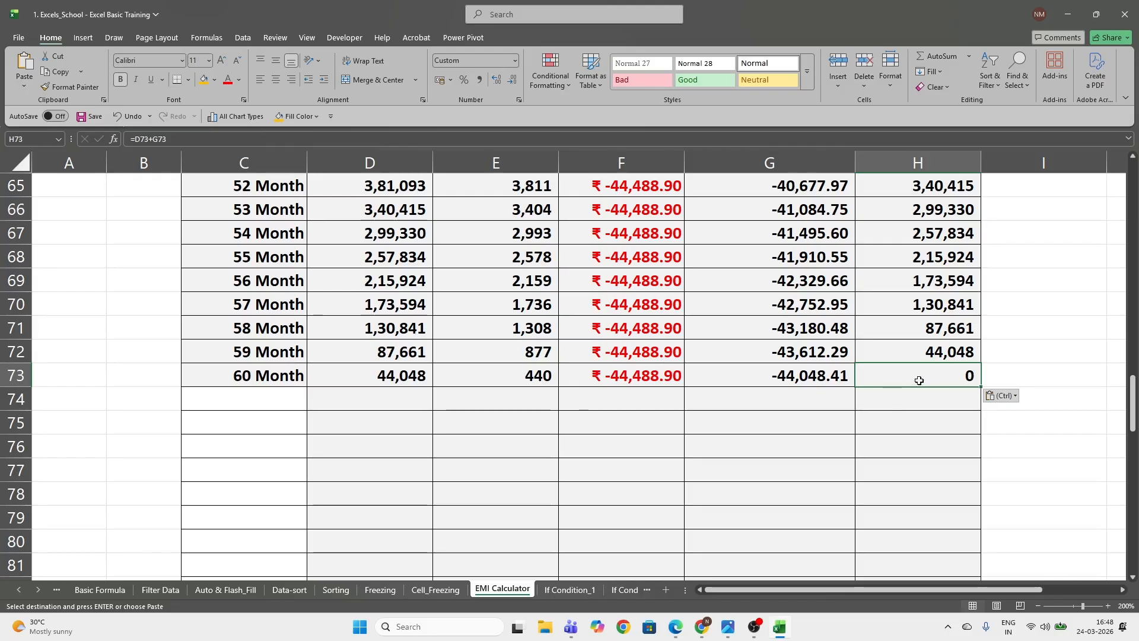
scroll(924, 383, "up", 20)
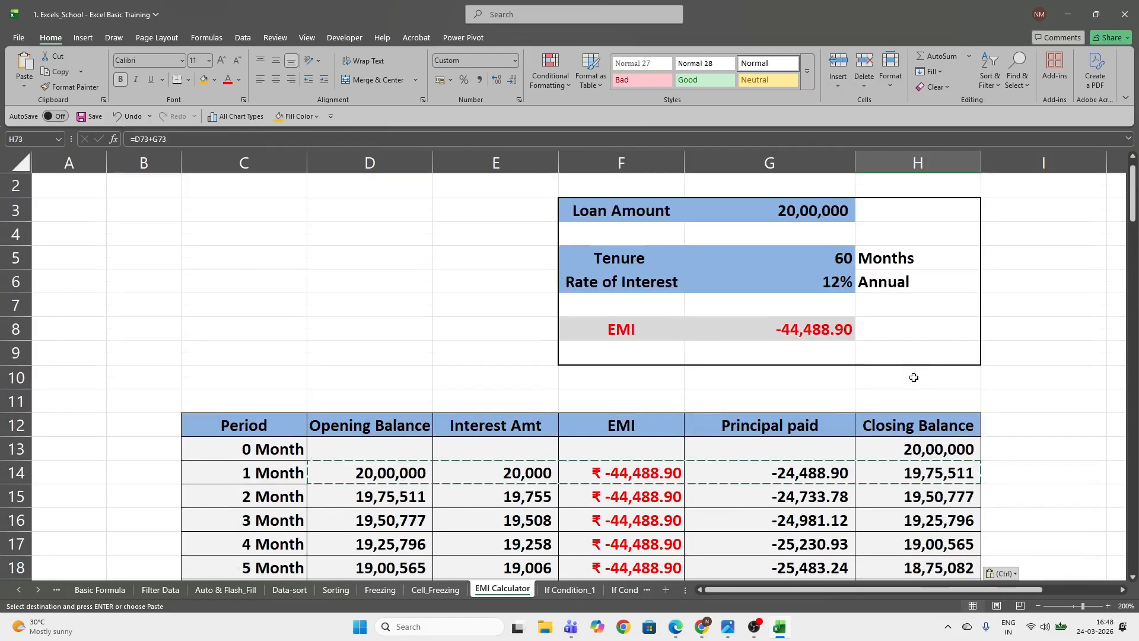
scroll(913, 377, "up", 1)
key("Return")
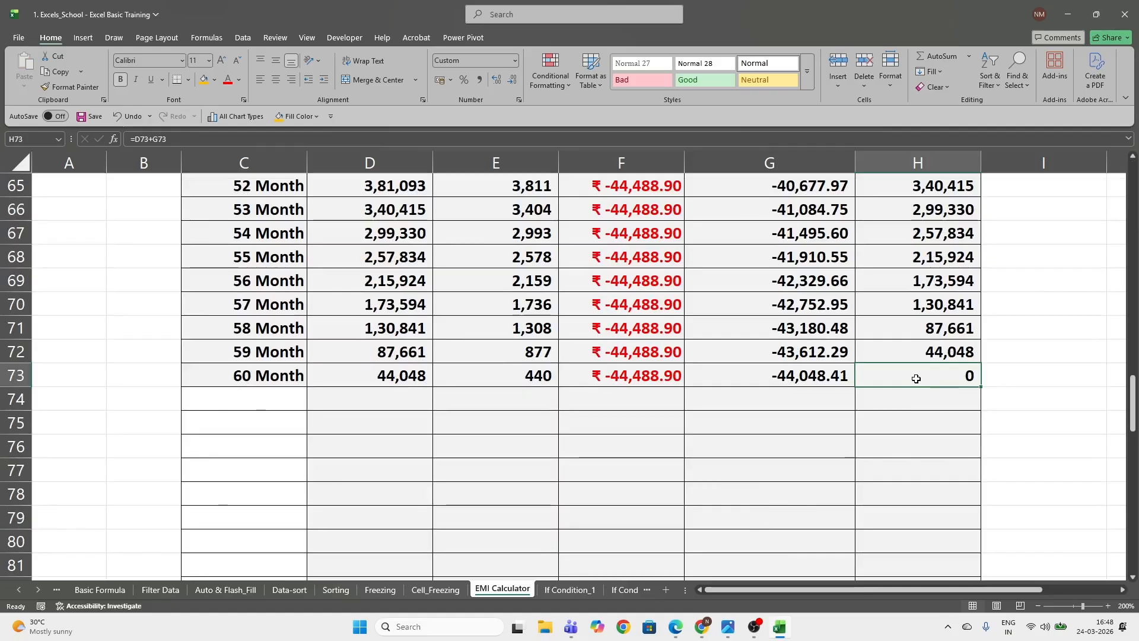
Examine the month 1 EMI reference in F14 and the cell references in the Interest Amt formula in E14
scroll(917, 378, "up", 3)
scroll(916, 378, "up", 18)
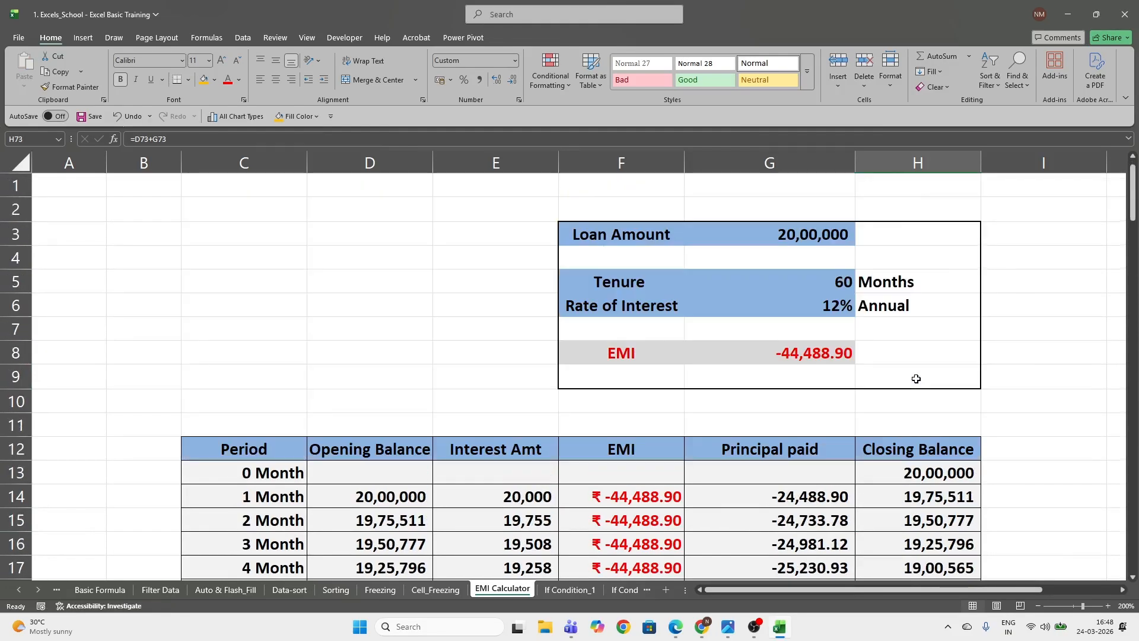
scroll(689, 460, "down", 1)
left_click(607, 424)
scroll(607, 424, "down", 1)
scroll(608, 424, "up", 1)
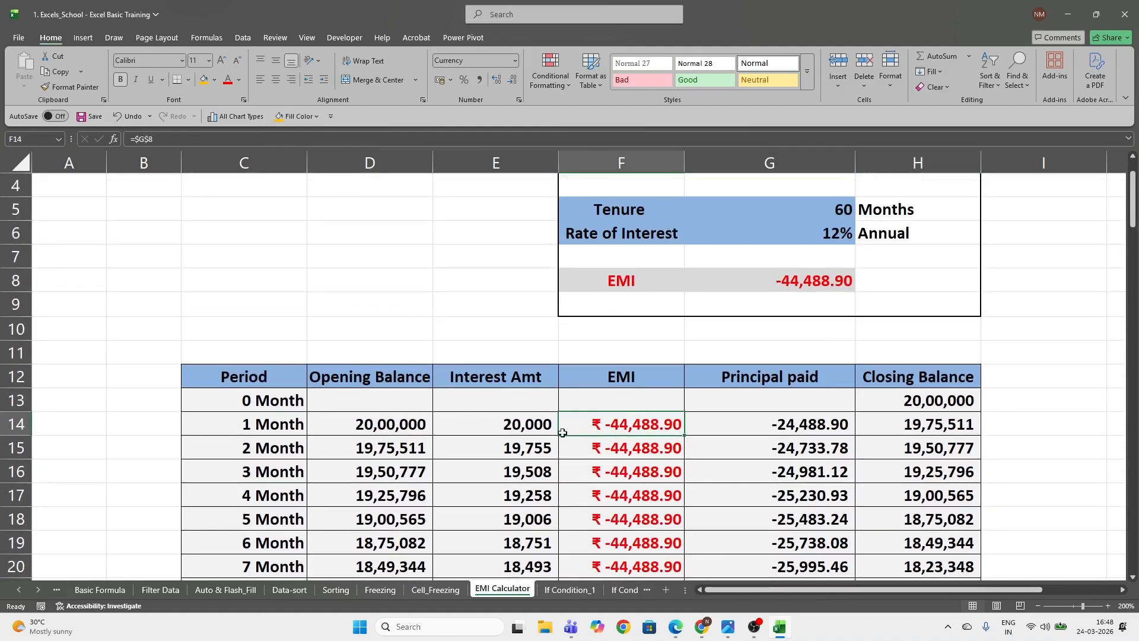
left_click(495, 421)
double_click(494, 421)
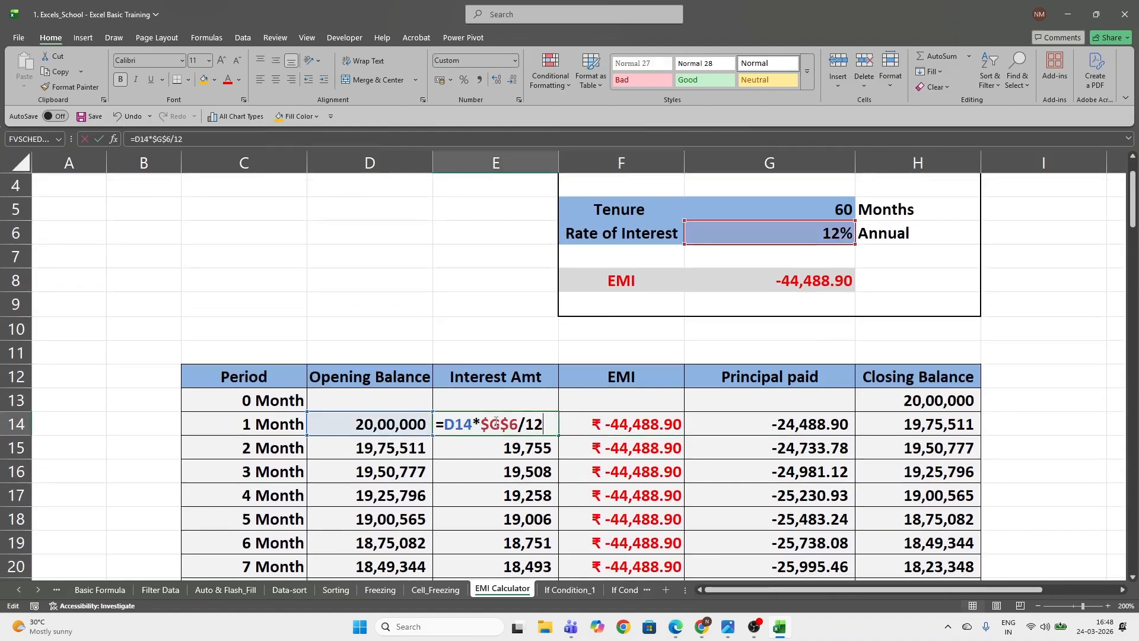
key("Escape")
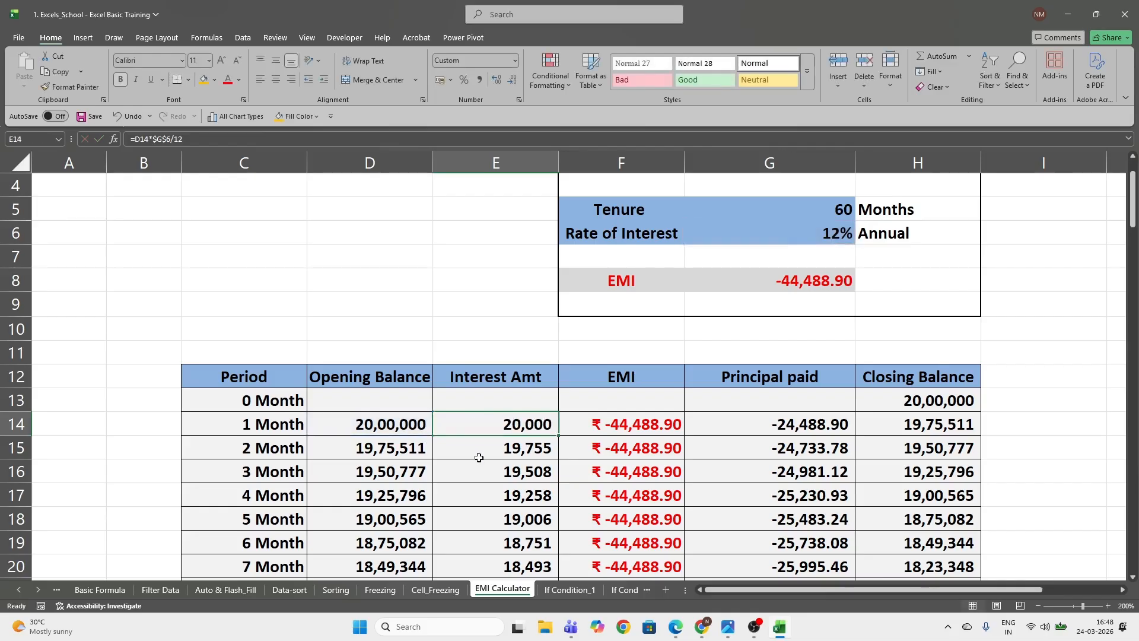
Inspect the month 60 Interest Amt formula in E73 to see which opening balance and rate cells it references
scroll(478, 458, "down", 16)
scroll(518, 551, "down", 5)
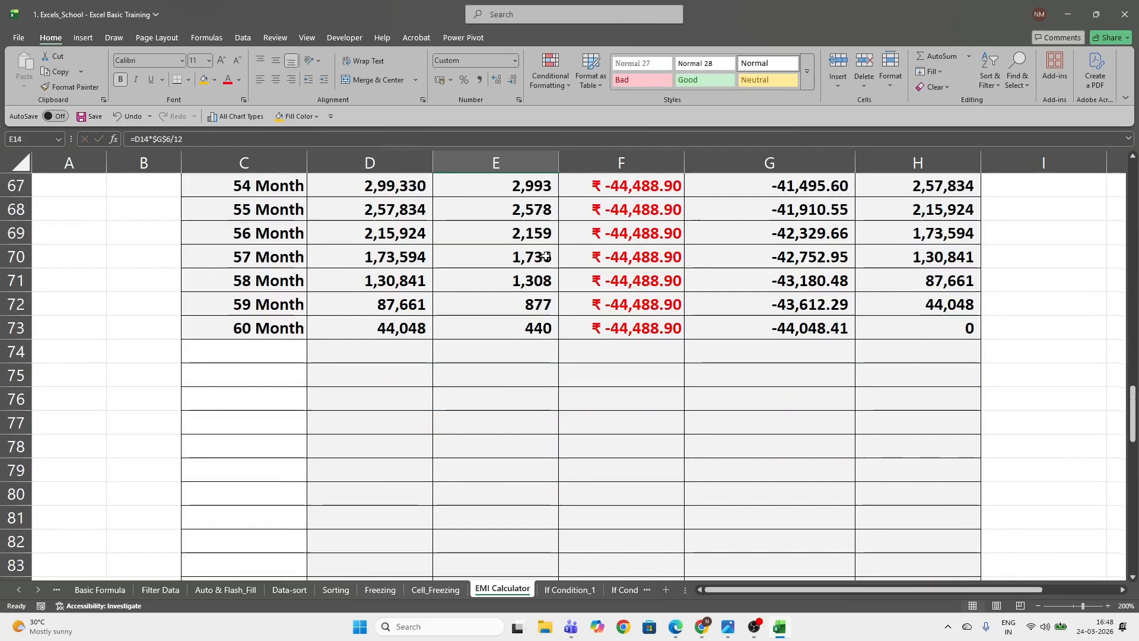
left_click(480, 330)
key("F3")
key("Escape")
key("F2")
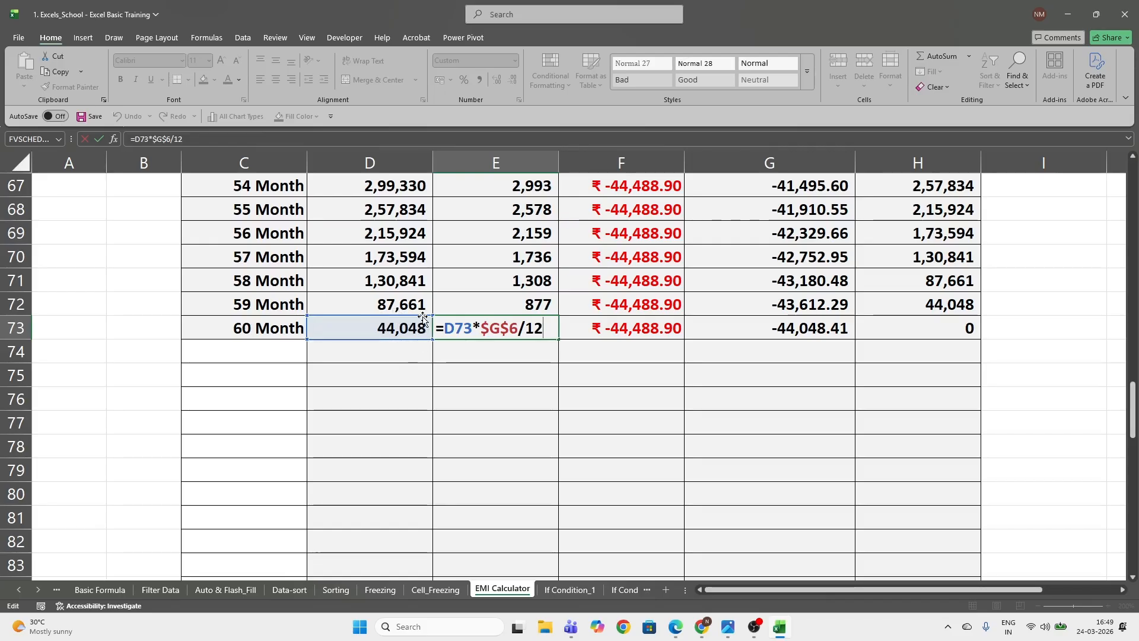
key("Return")
Inspect the month 42 Interest Amt formula in E55 and the EMI formula in F55 for relative and absolute references
scroll(382, 325, "up", 6)
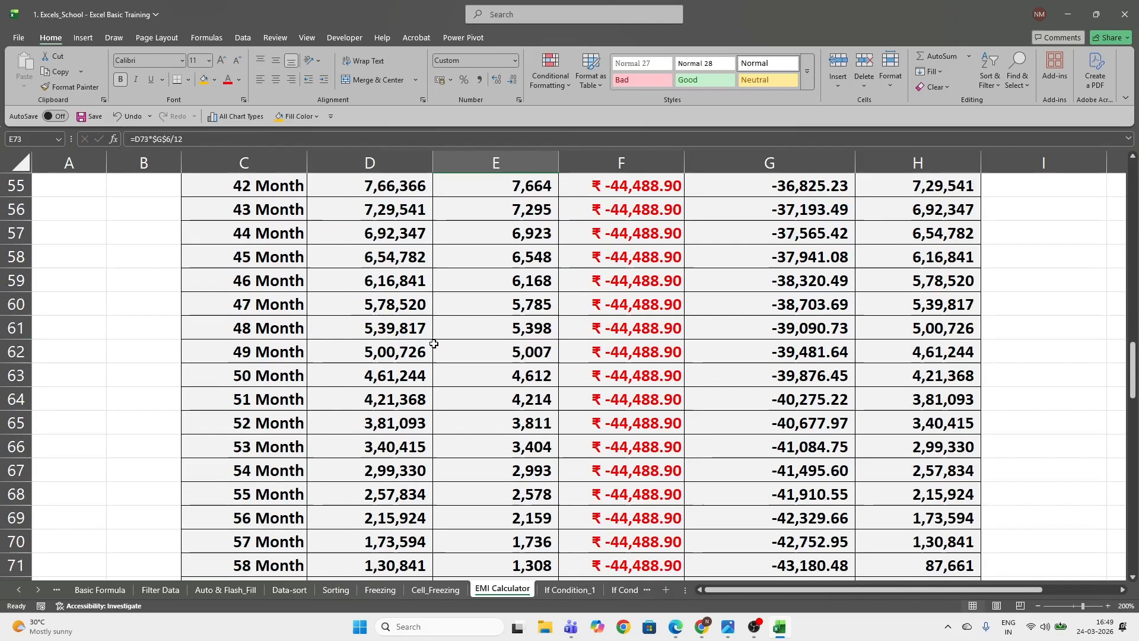
left_click(488, 331)
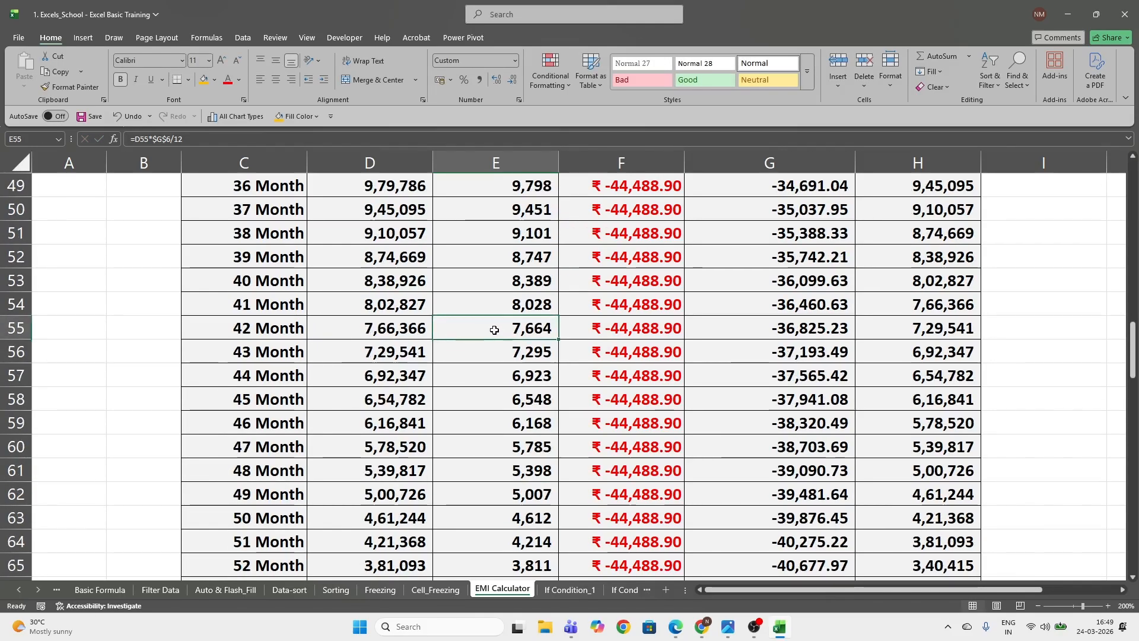
double_click(490, 330)
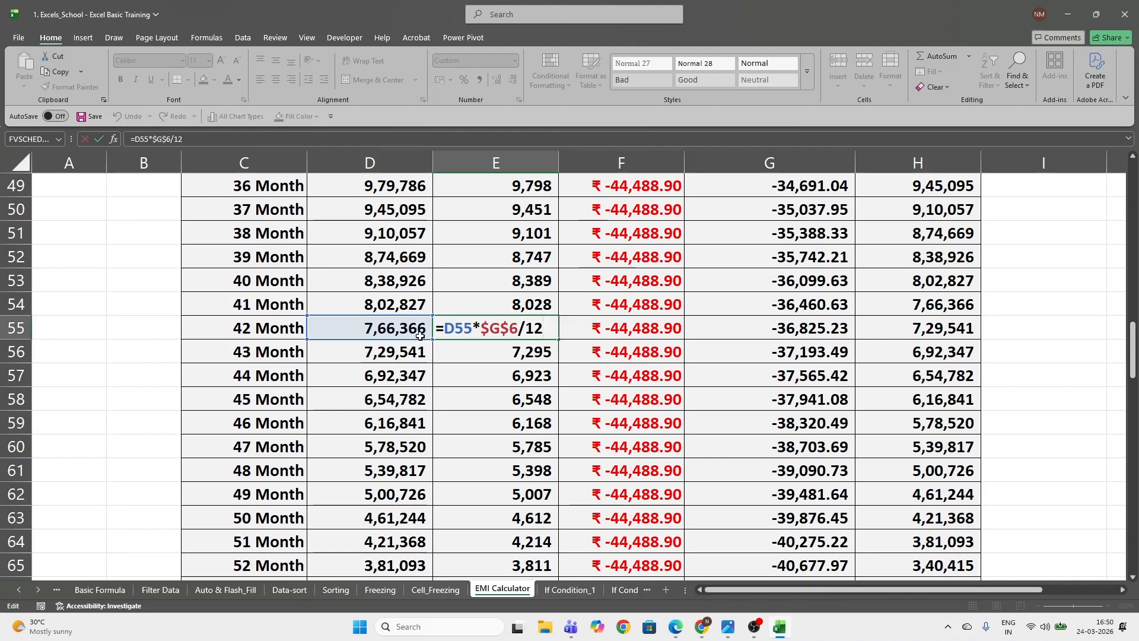
key("ctrl+Return")
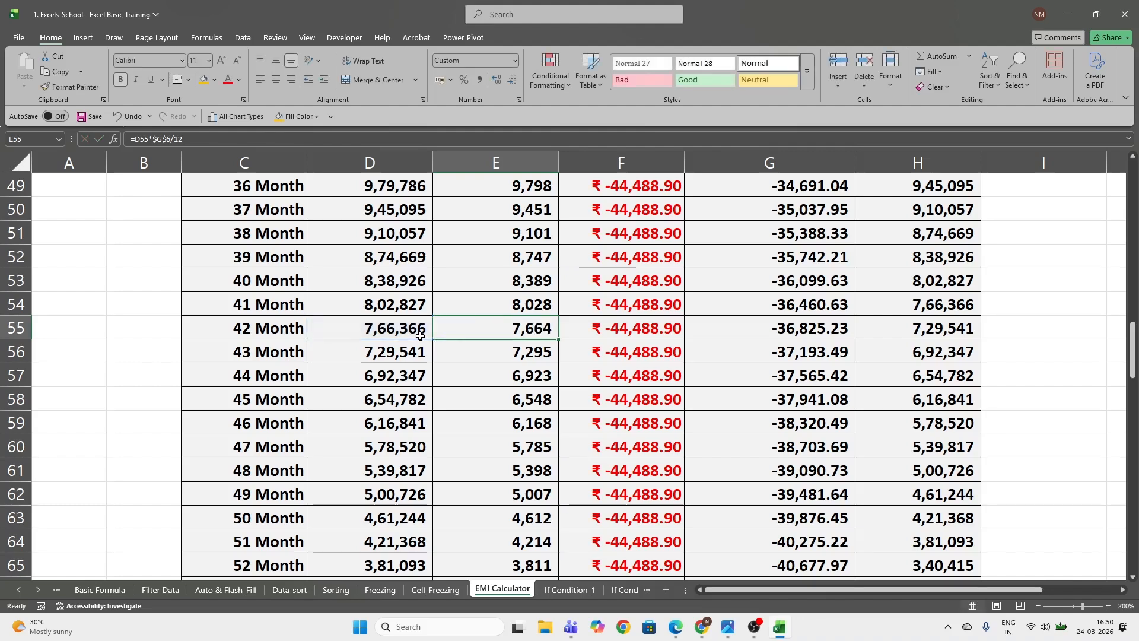
left_click(620, 328)
double_click(620, 328)
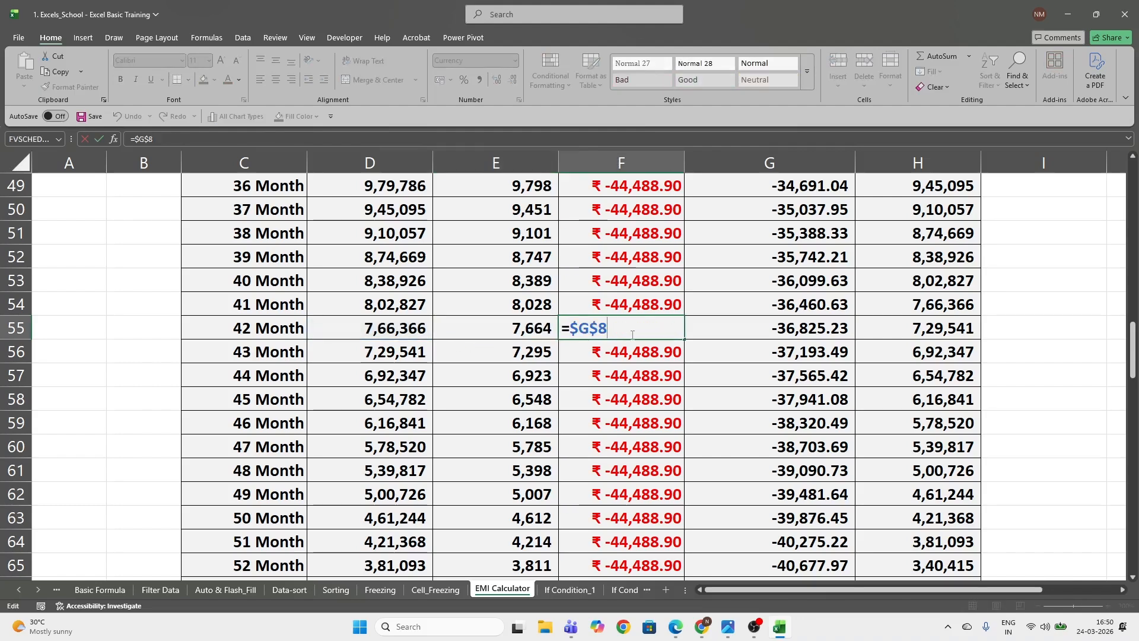
key("Escape")
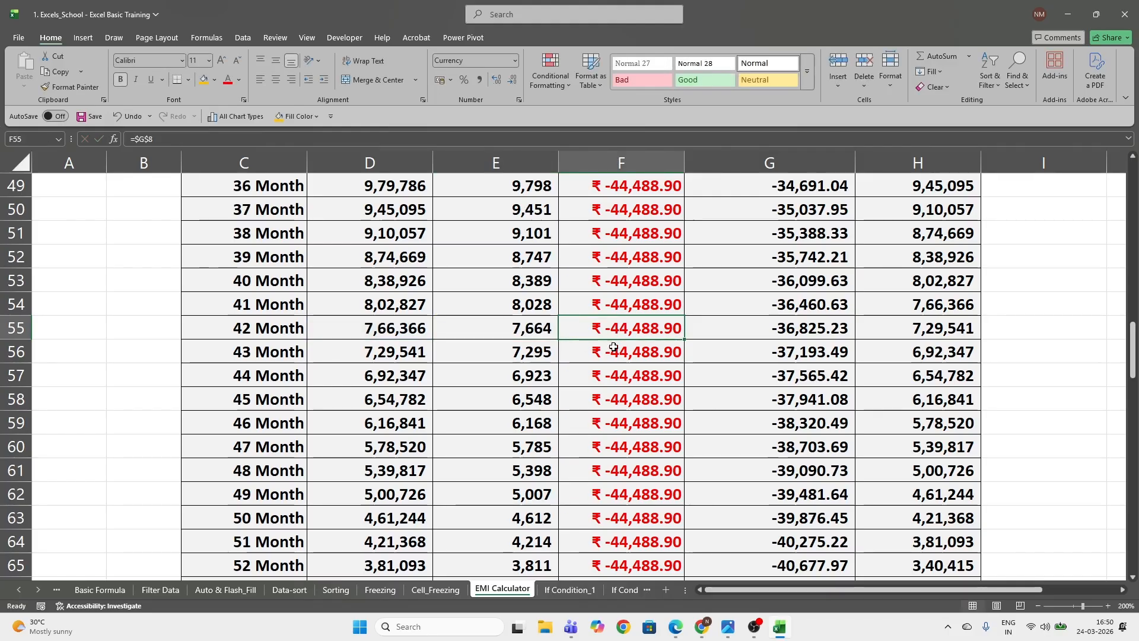
Compare the month 60 EMI, interest, principal and opening balance cells in row 73, and look back over the earlier months
scroll(615, 347, "down", 7)
left_click(658, 254)
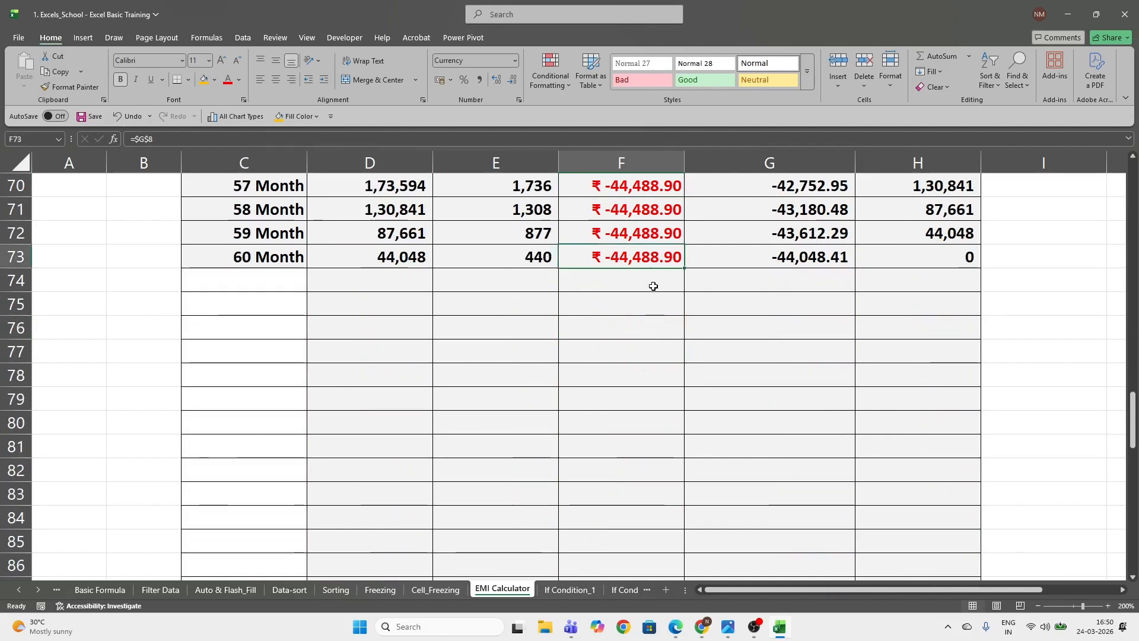
scroll(653, 286, "up", 1)
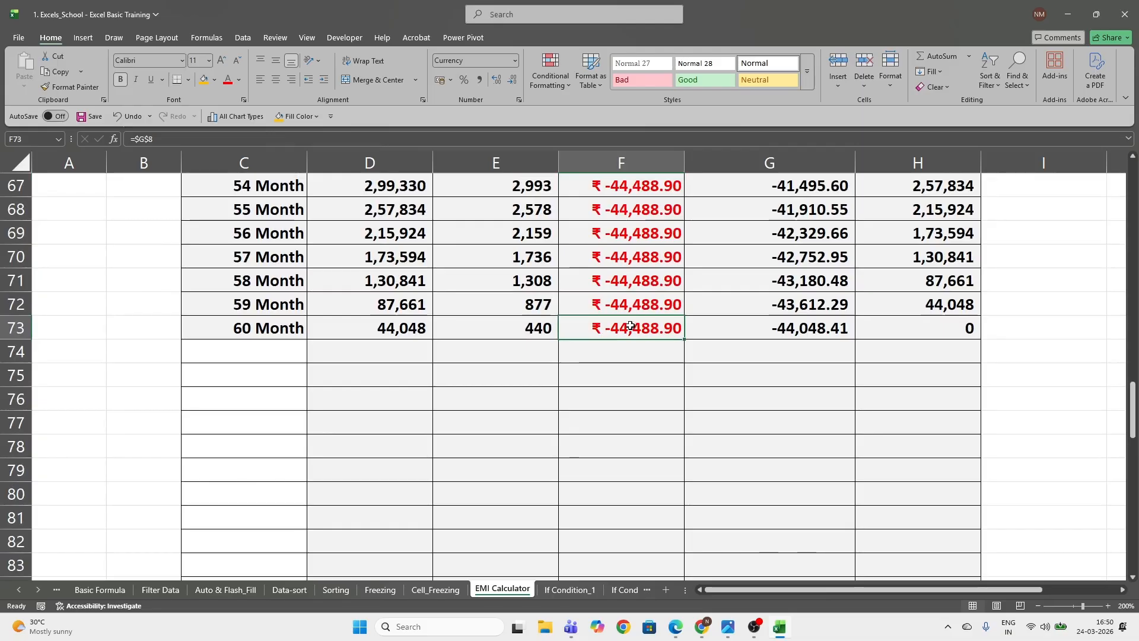
left_click(515, 332)
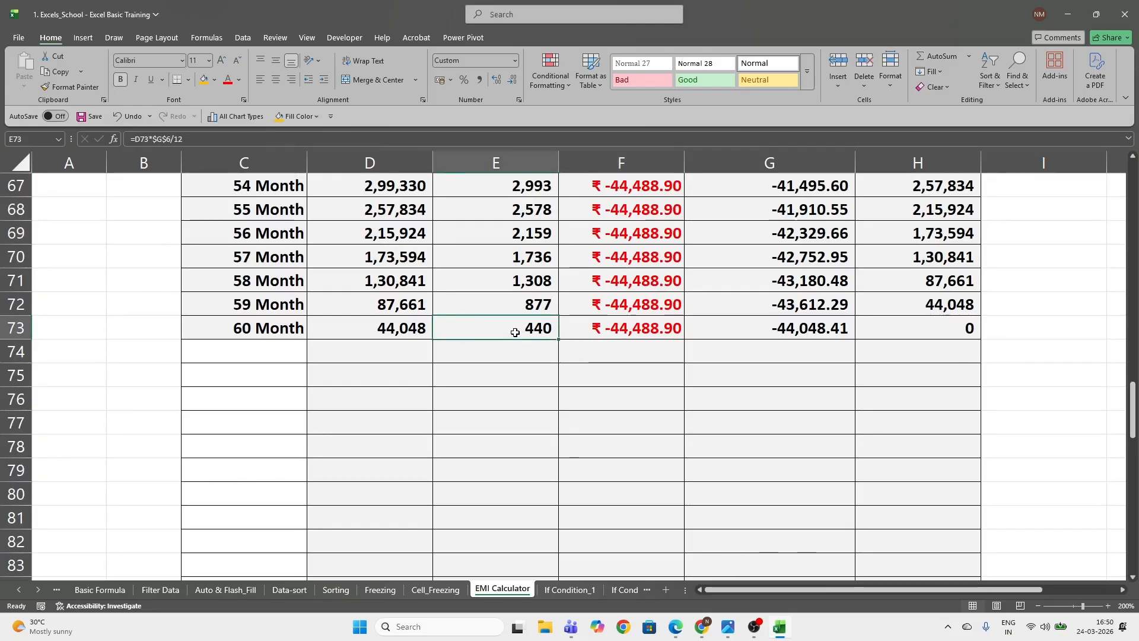
left_click(771, 331)
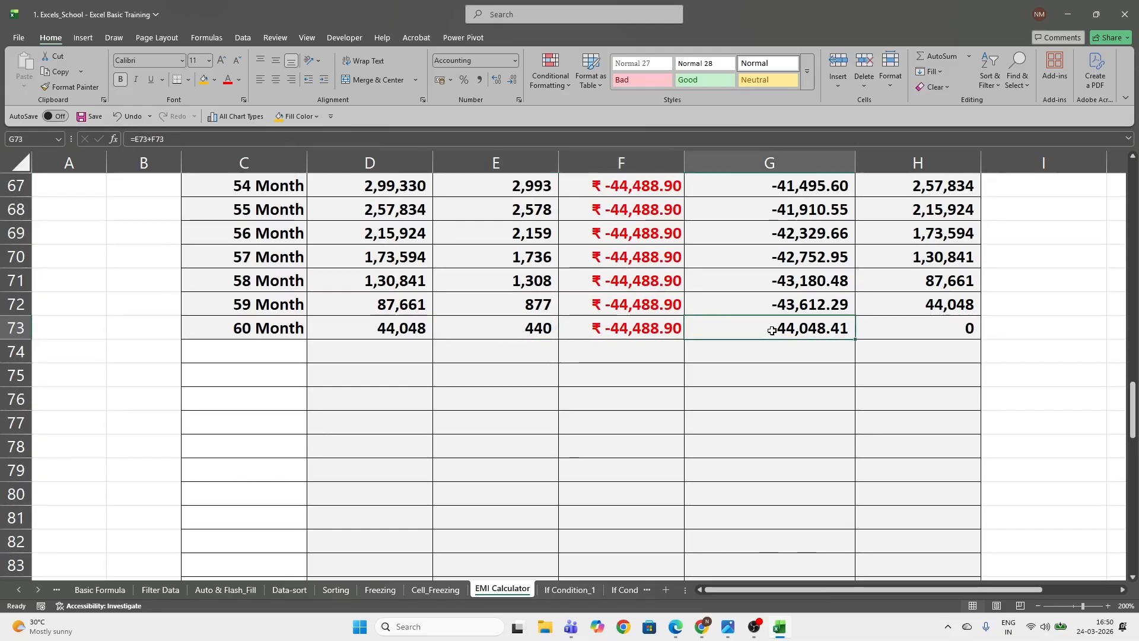
left_click(515, 328)
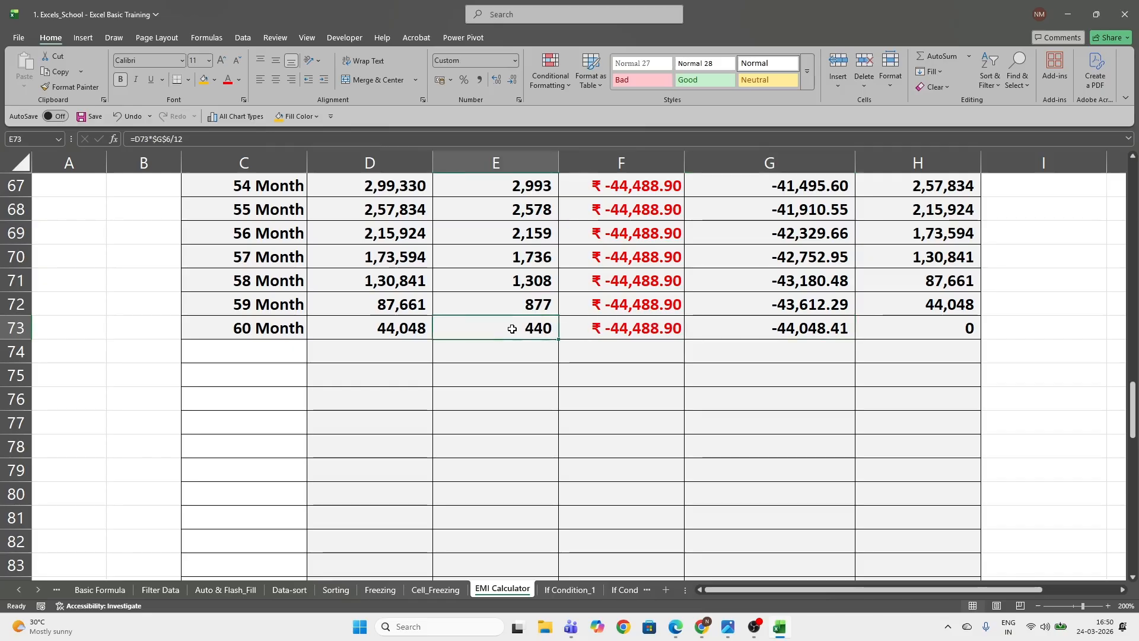
left_click(395, 334)
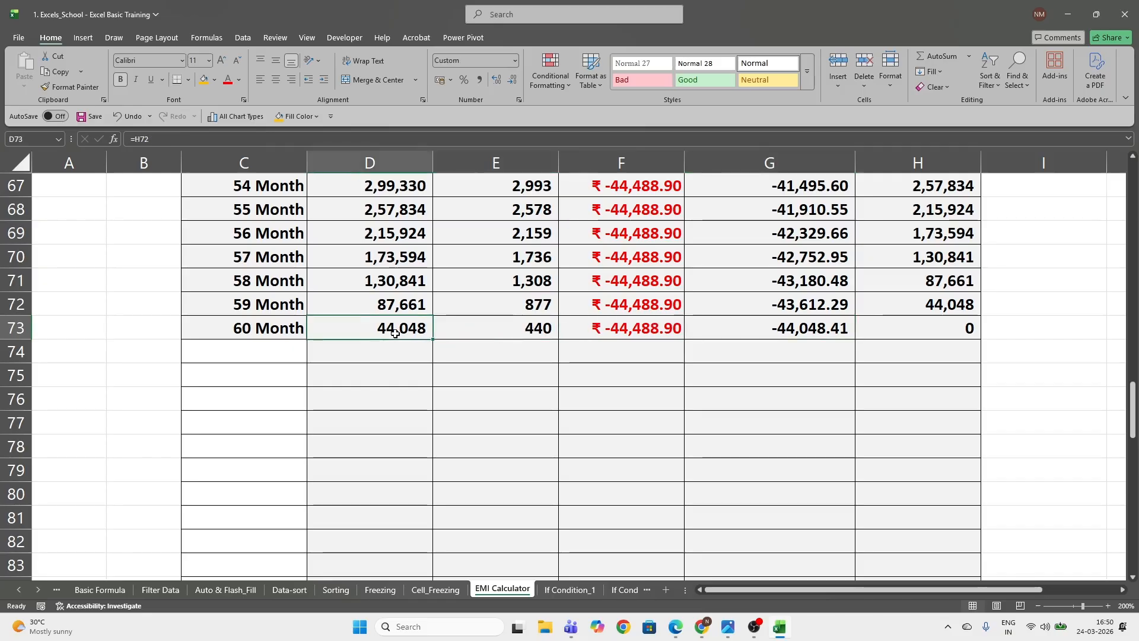
left_click(763, 327)
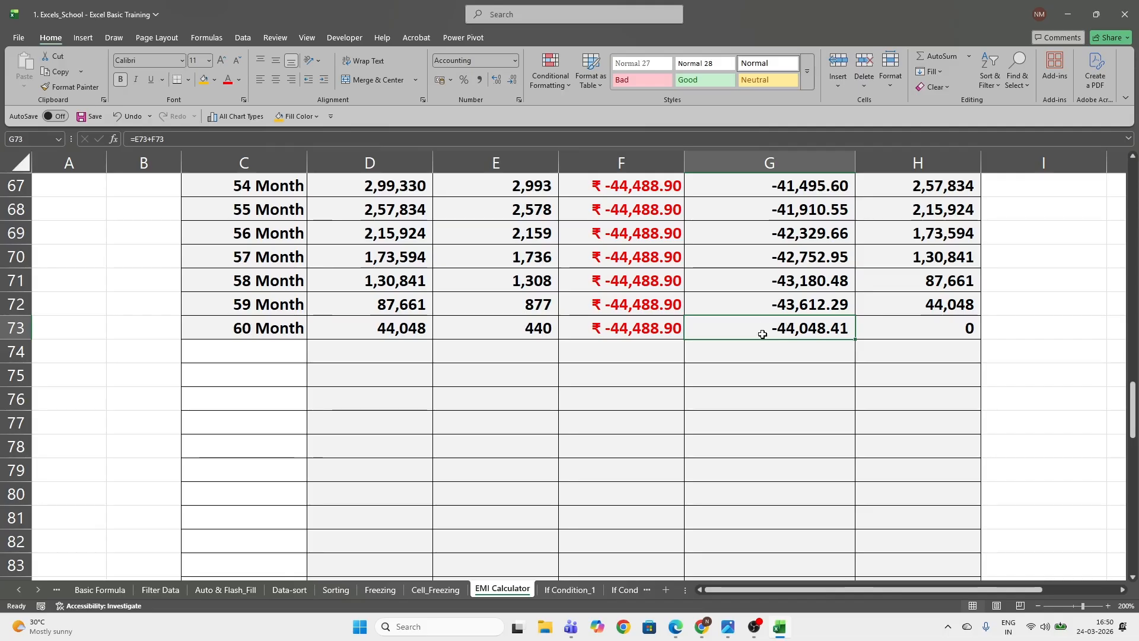
scroll(735, 439, "up", 13)
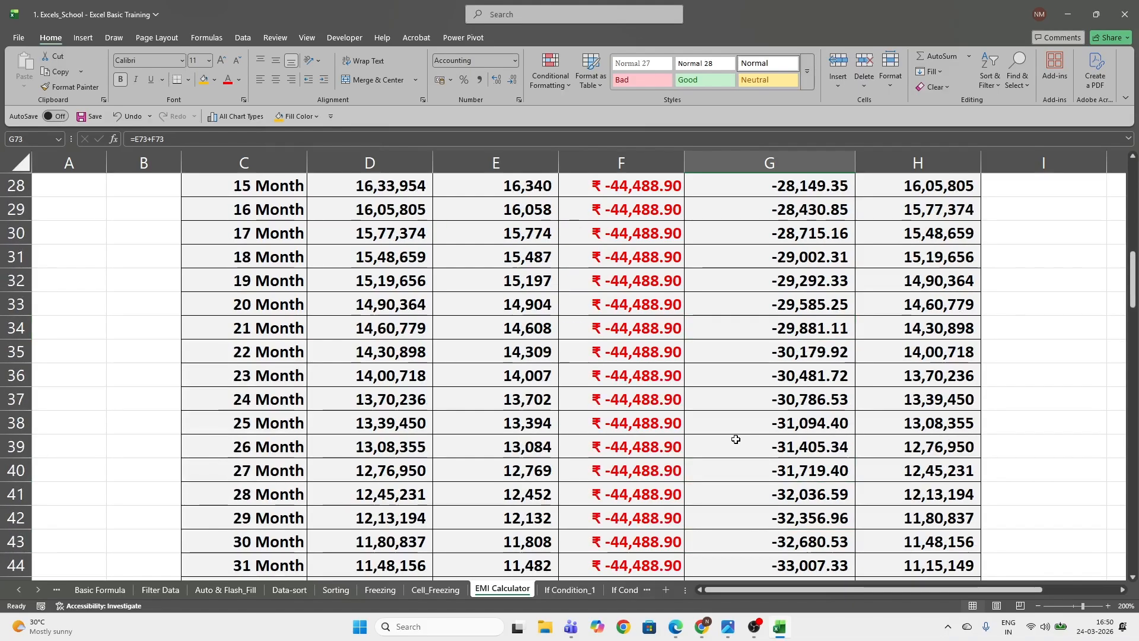